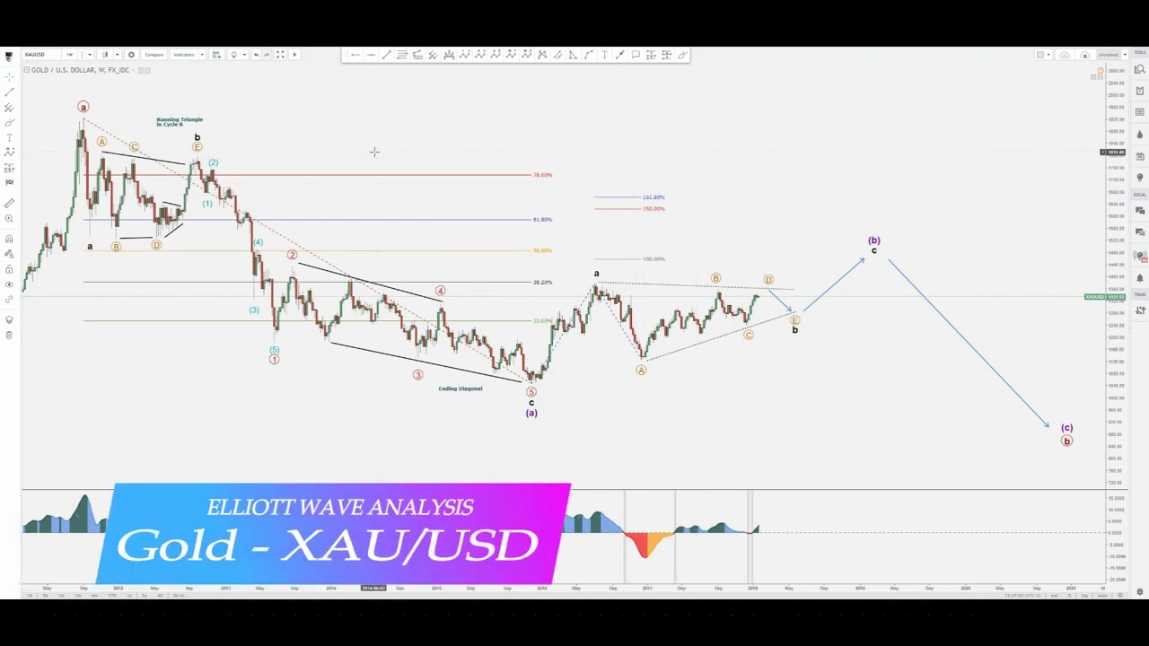
Step: Circle the red wave a label at the 2011 peak with the Brush and delete the stroke
{"action": "left_click", "coordinate": [680, 62]}
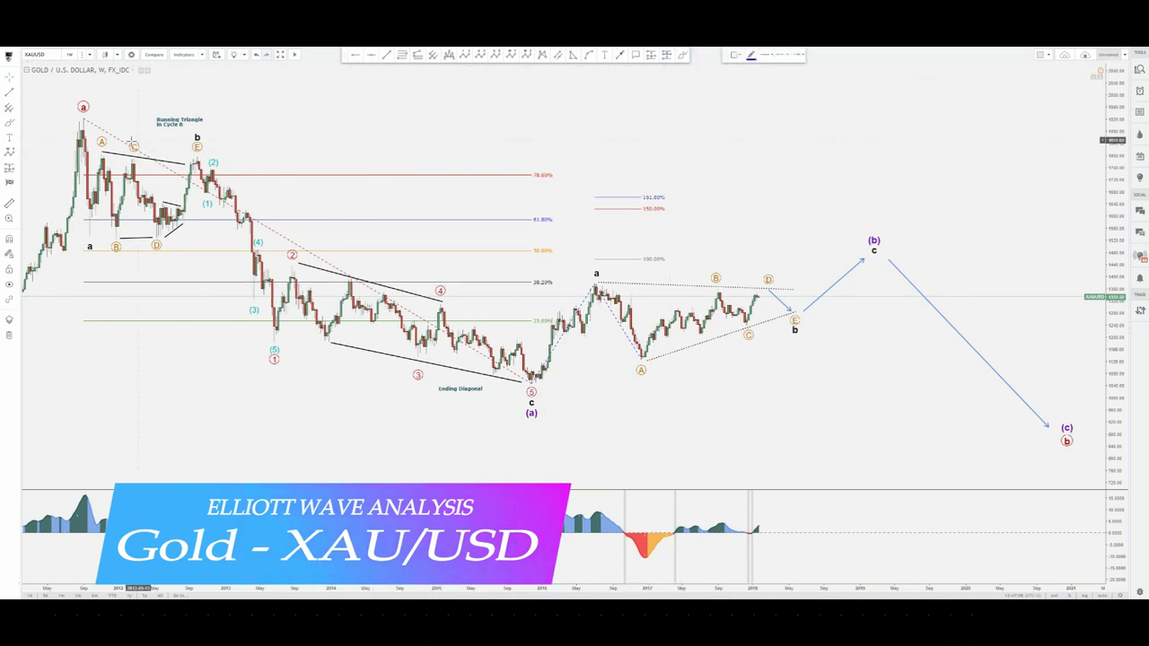
{"action": "mouse_move", "coordinate": [106, 117]}
{"action": "left_mouse_down"}
{"action": "mouse_move", "coordinate": [82, 83]}
{"action": "mouse_move", "coordinate": [34, 106]}
{"action": "mouse_move", "coordinate": [70, 108]}
{"action": "left_mouse_up"}
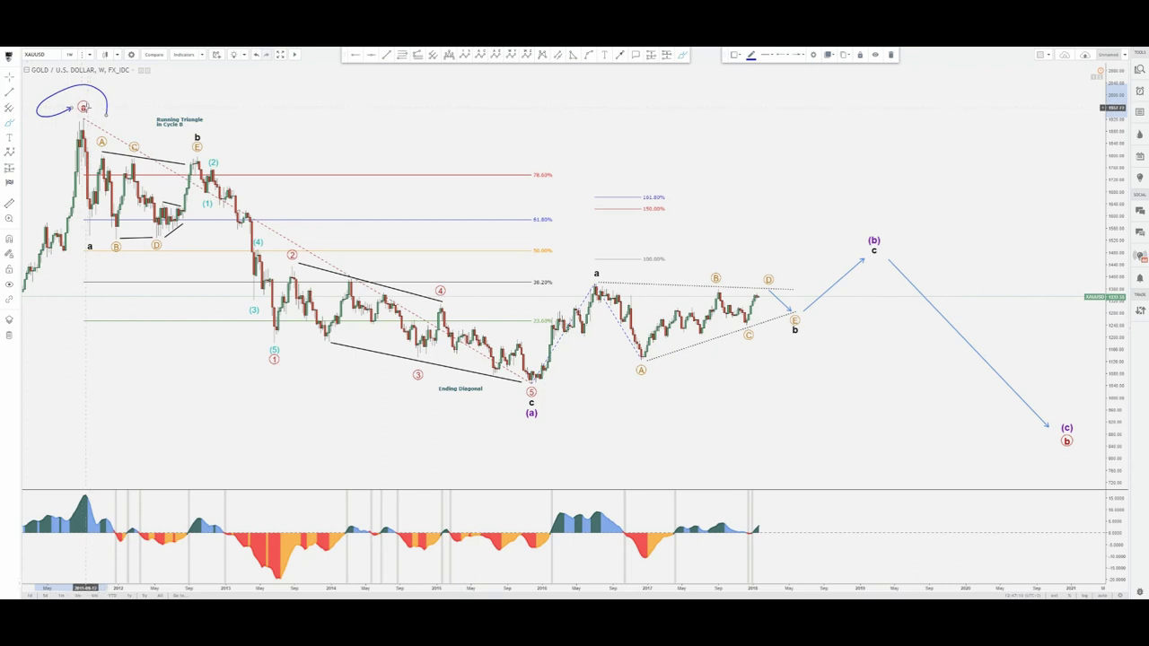
{"action": "left_click", "coordinate": [103, 94]}
{"action": "key", "text": "Delete"}
Step: Brush channel arrows along the 2008 decline and hand-write wave numbers 3 and 4 beside it
{"action": "left_click", "coordinate": [101, 404]}
{"action": "left_click_drag", "start_coordinate": [345, 373], "coordinate": [891, 362]}
{"action": "left_click", "coordinate": [683, 57]}
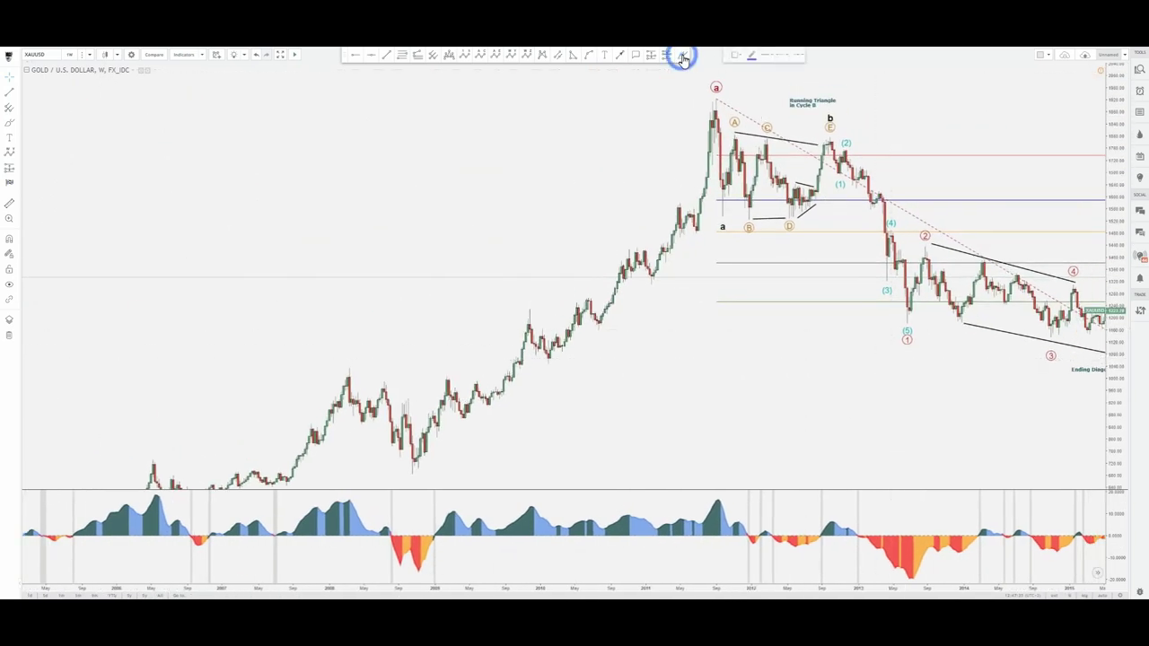
{"action": "left_click_drag", "start_coordinate": [348, 360], "coordinate": [447, 436]}
{"action": "mouse_move", "coordinate": [341, 412]}
{"action": "left_mouse_down"}
{"action": "mouse_move", "coordinate": [424, 475]}
{"action": "mouse_move", "coordinate": [432, 446]}
{"action": "mouse_move", "coordinate": [462, 487]}
{"action": "left_mouse_up"}
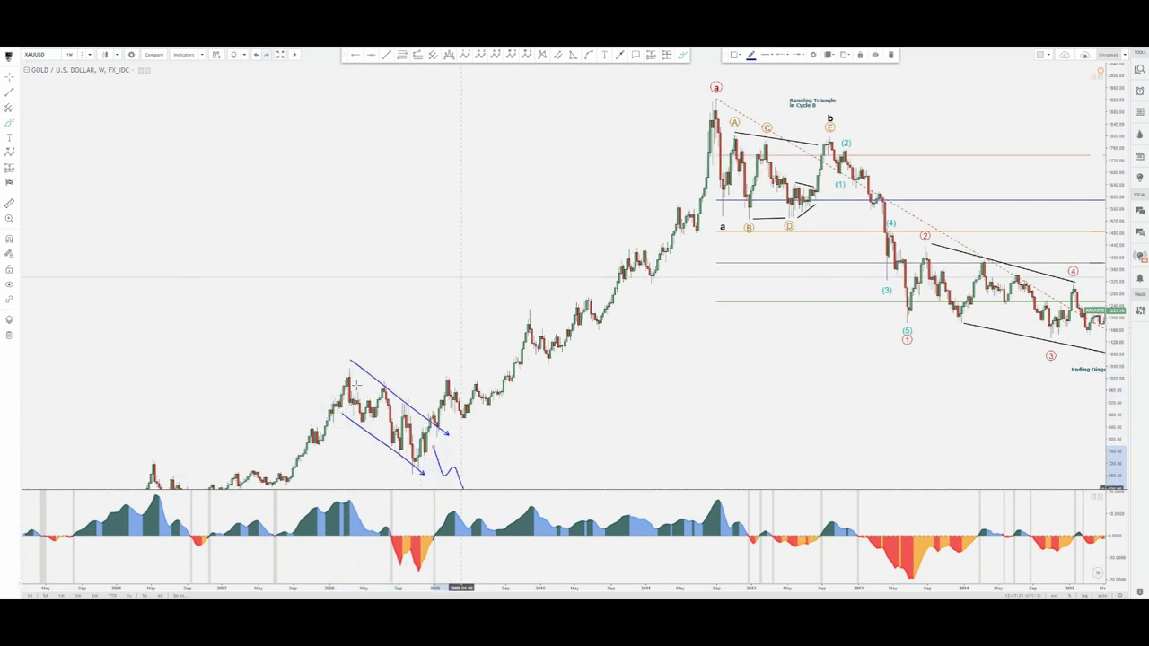
{"action": "mouse_move", "coordinate": [319, 354]}
{"action": "left_mouse_down"}
{"action": "mouse_move", "coordinate": [347, 342]}
{"action": "mouse_move", "coordinate": [326, 363]}
{"action": "left_mouse_up"}
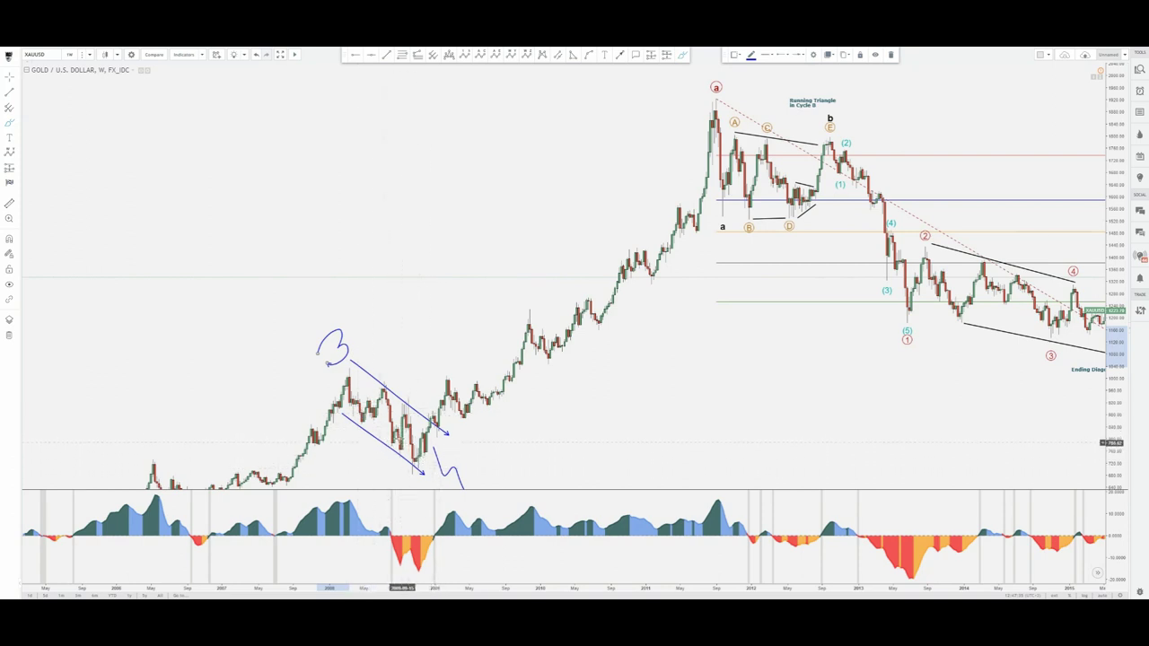
Step: Brush arrows up the rally from the 2008 low to the 2011 peak and remove all freehand strokes
{"action": "left_click_drag", "start_coordinate": [424, 466], "coordinate": [467, 419]}
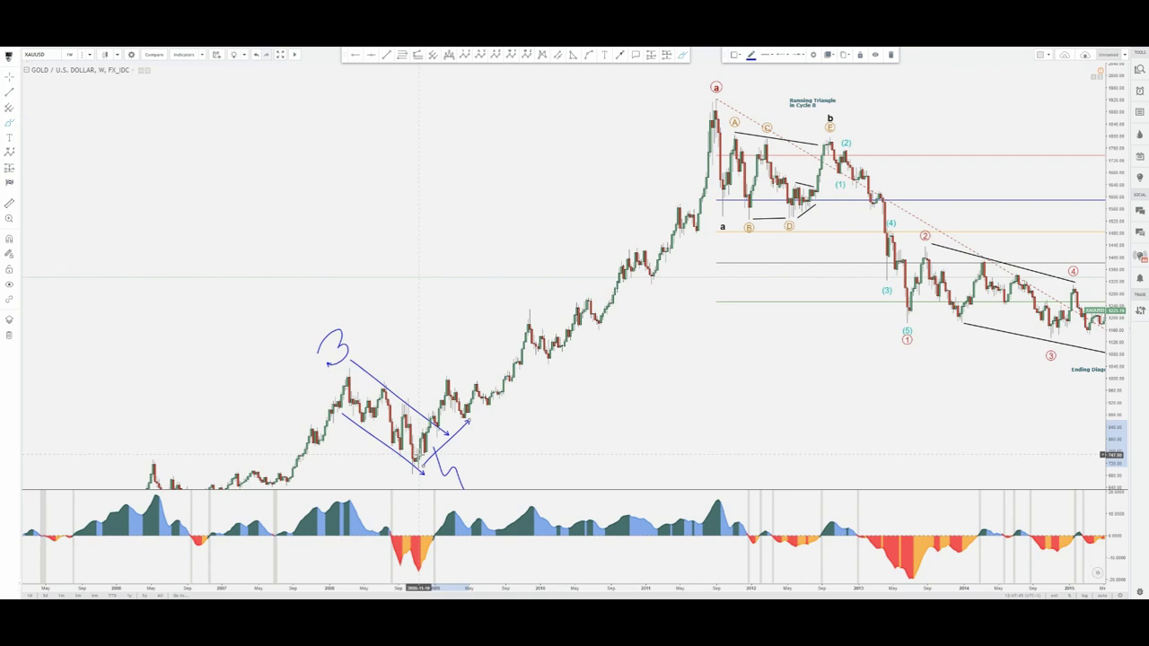
{"action": "mouse_move", "coordinate": [422, 465]}
{"action": "left_mouse_down"}
{"action": "mouse_move", "coordinate": [679, 167]}
{"action": "mouse_move", "coordinate": [696, 108]}
{"action": "left_mouse_up"}
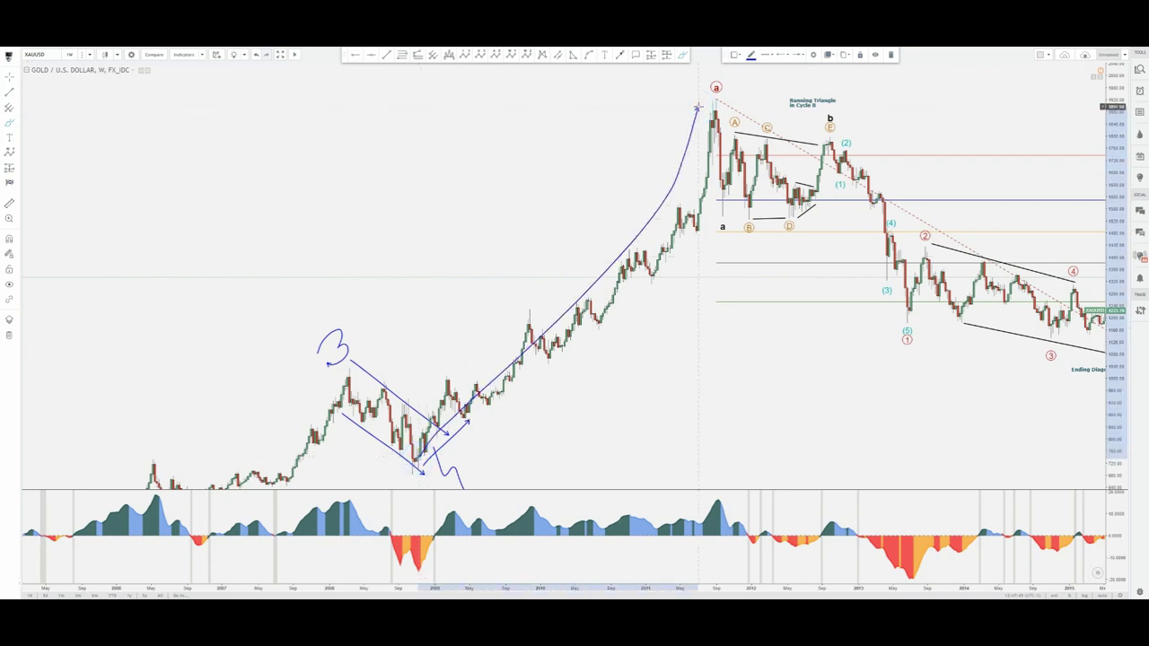
{"action": "key", "text": "Delete"}
{"action": "left_click", "coordinate": [667, 122]}
{"action": "key", "text": "ctrl+z"}
{"action": "key", "text": "ctrl+z"}
{"action": "key", "text": "ctrl+z"}
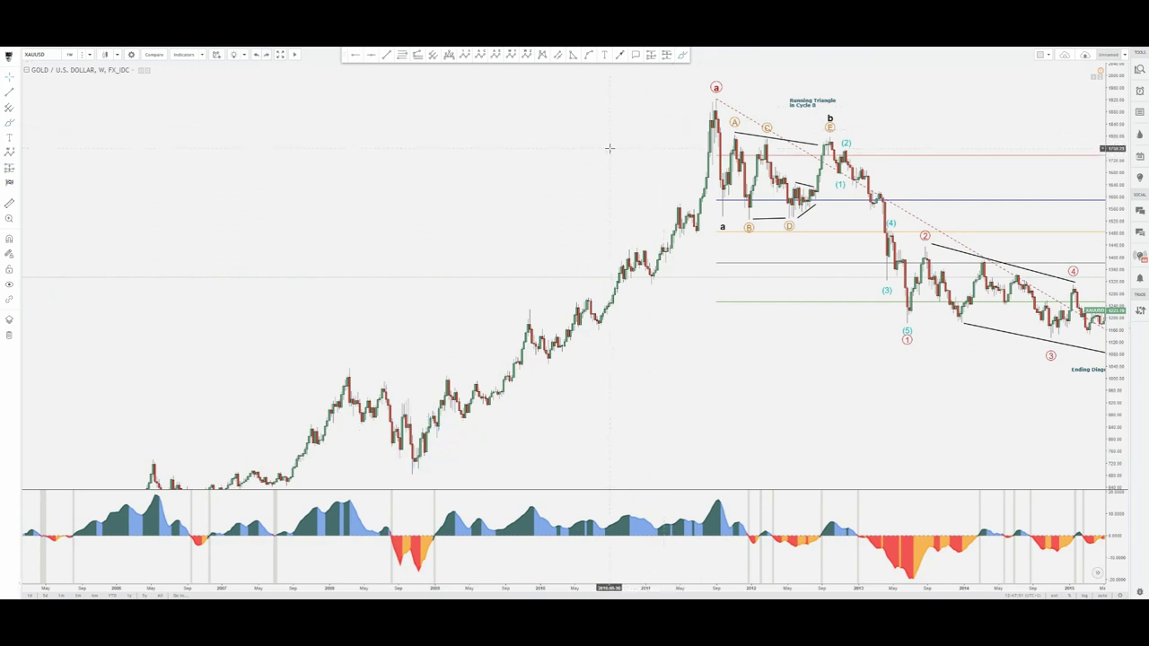
Step: Return to the recent price history, mark the red wave a label with the Brush and undo the stroke
{"action": "mouse_move", "coordinate": [1009, 109]}
{"action": "left_mouse_down"}
{"action": "mouse_move", "coordinate": [674, 113]}
{"action": "mouse_move", "coordinate": [377, 144]}
{"action": "mouse_move", "coordinate": [380, 128]}
{"action": "left_mouse_up"}
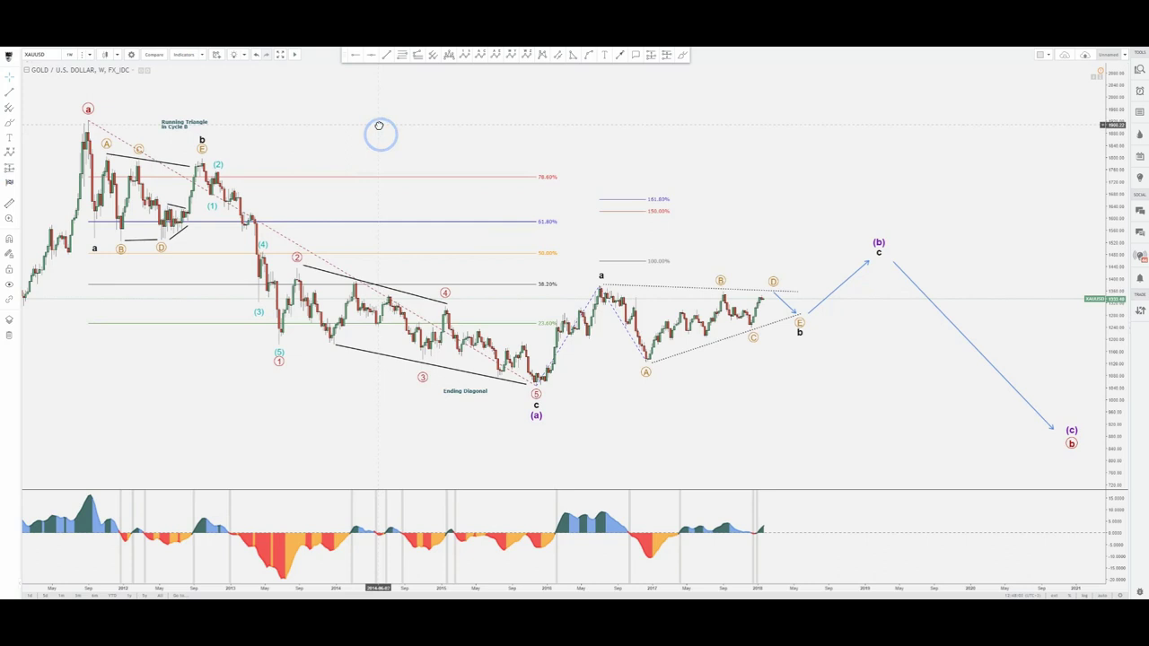
{"action": "left_click", "coordinate": [680, 57]}
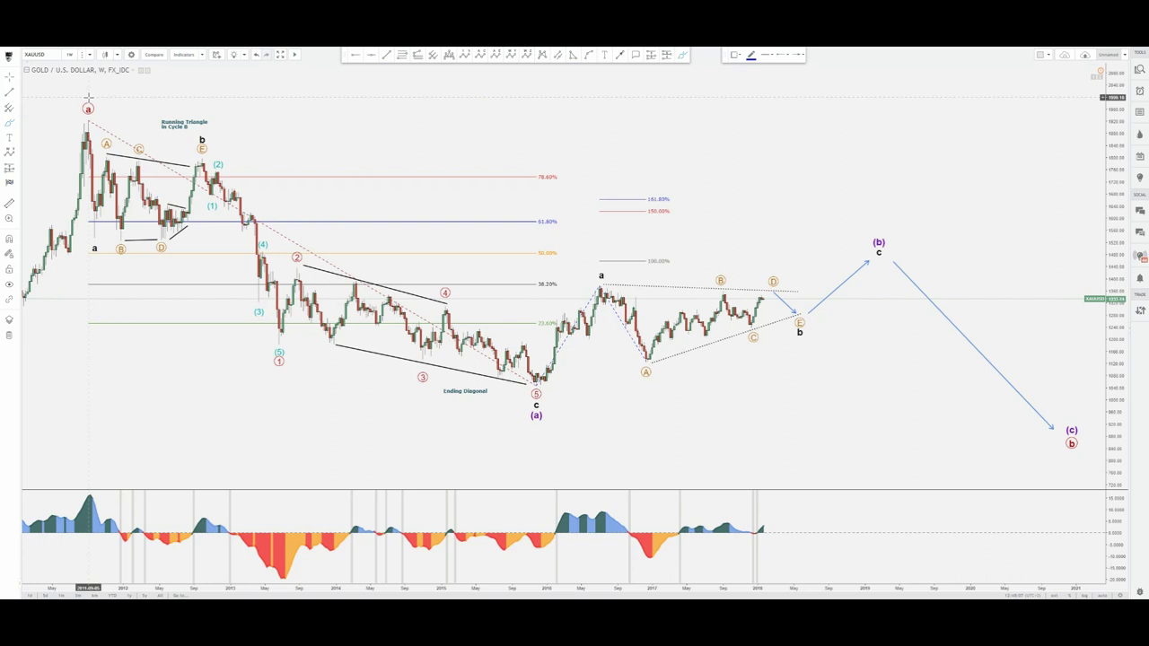
{"action": "mouse_move", "coordinate": [79, 98]}
{"action": "left_mouse_down"}
{"action": "mouse_move", "coordinate": [106, 119]}
{"action": "mouse_move", "coordinate": [111, 104]}
{"action": "left_mouse_up"}
{"action": "key", "text": "ctrl+z"}
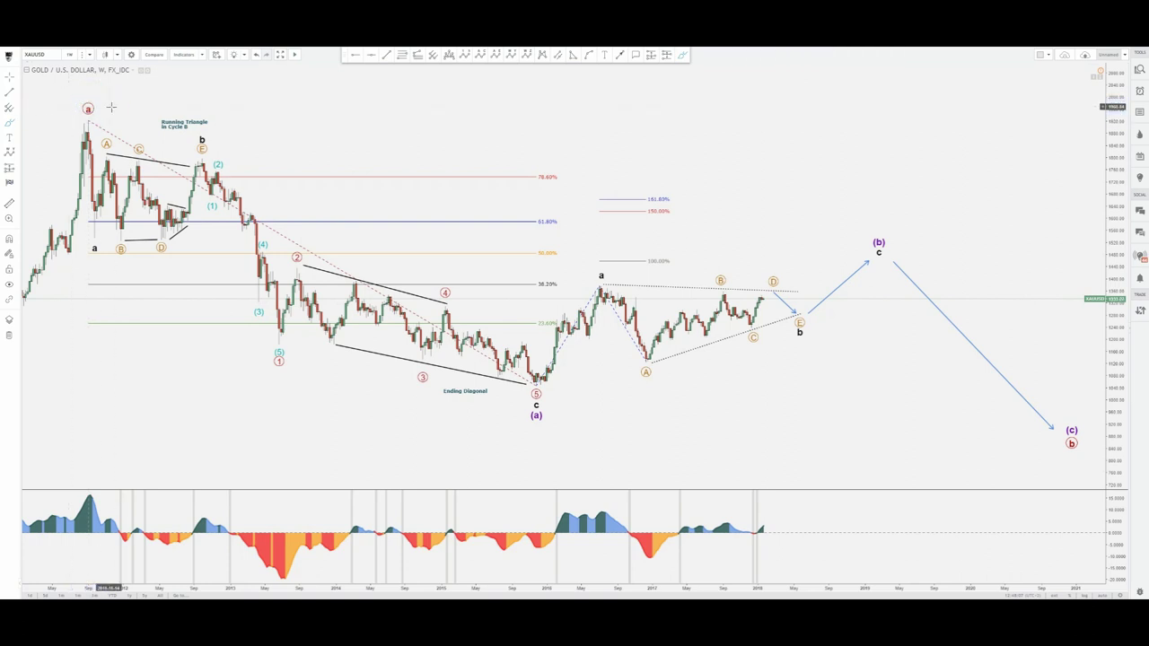
Step: Trace the projected rise from wave E to wave (b) with the Brush and delete the stroke
{"action": "left_click", "coordinate": [681, 57]}
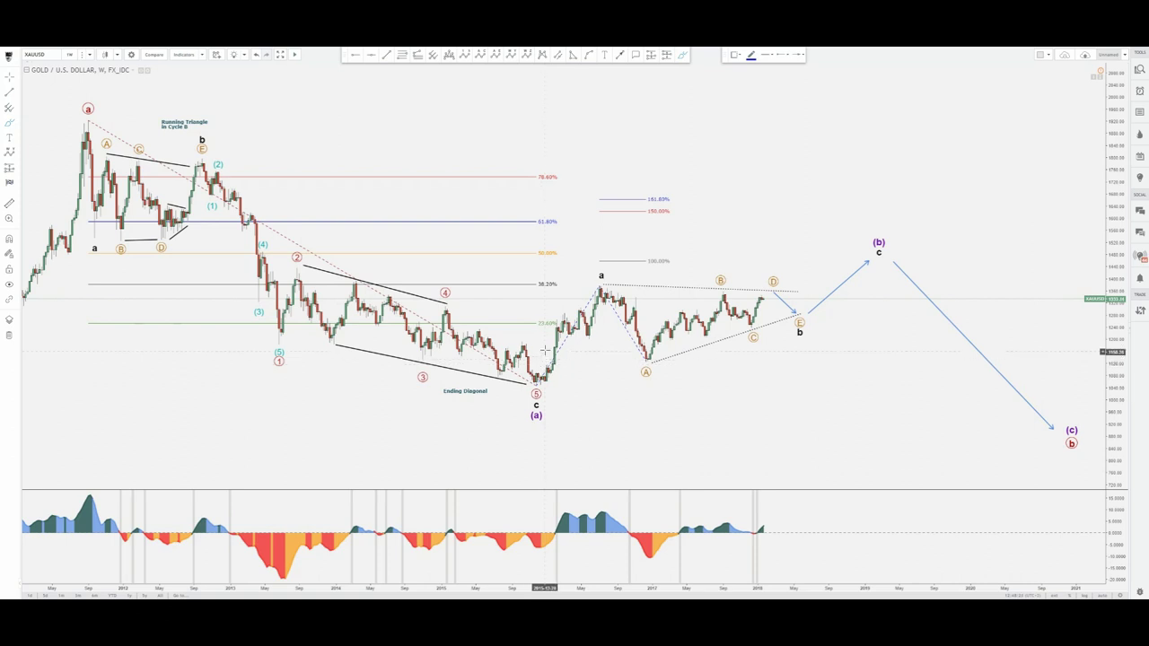
{"action": "left_click", "coordinate": [807, 314]}
{"action": "left_click_drag", "start_coordinate": [807, 314], "coordinate": [876, 252]}
{"action": "key", "text": "Delete"}
Step: Trace the first drop from the 2011 peak to the black wave a low with the Brush and delete the stroke
{"action": "left_click", "coordinate": [682, 55]}
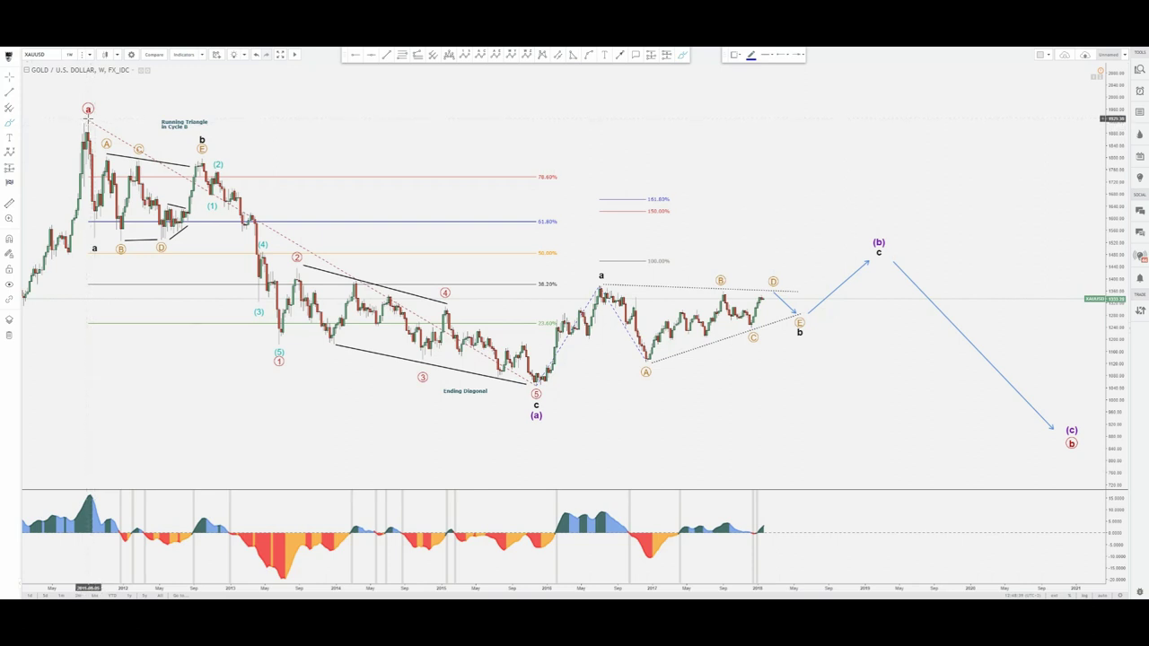
{"action": "left_click_drag", "start_coordinate": [85, 128], "coordinate": [106, 237]}
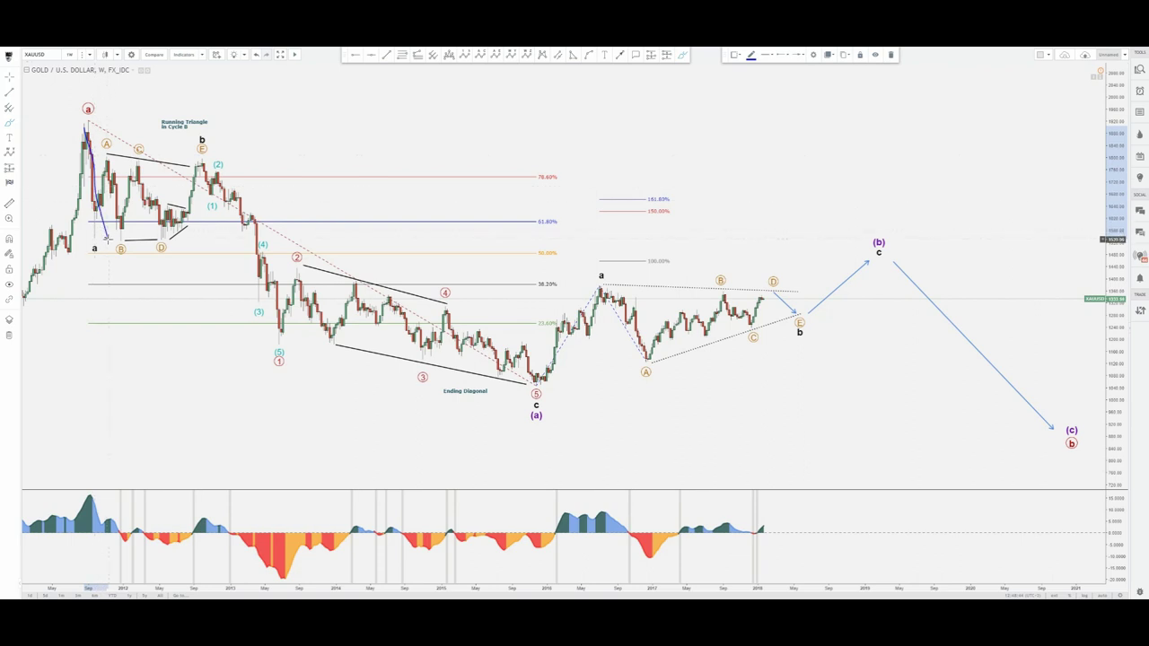
{"action": "key", "text": "Delete"}
Step: Trace the running triangle's A to D swings between black waves a and b with the Brush
{"action": "left_click", "coordinate": [682, 58]}
{"action": "left_click", "coordinate": [682, 57]}
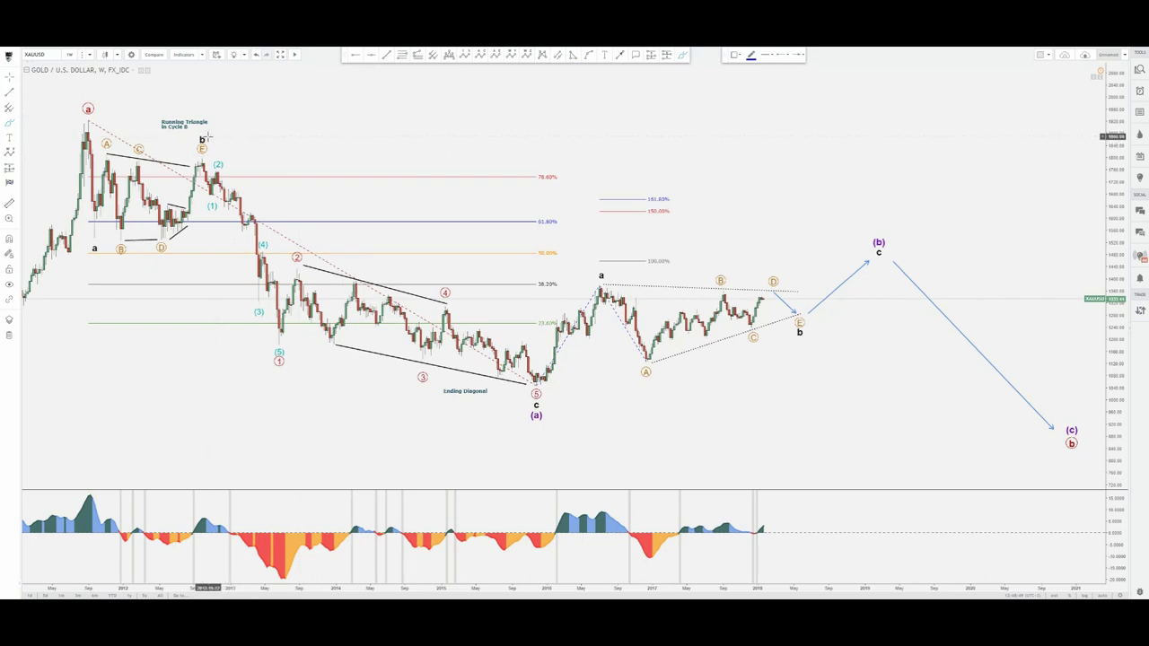
{"action": "left_click", "coordinate": [201, 136]}
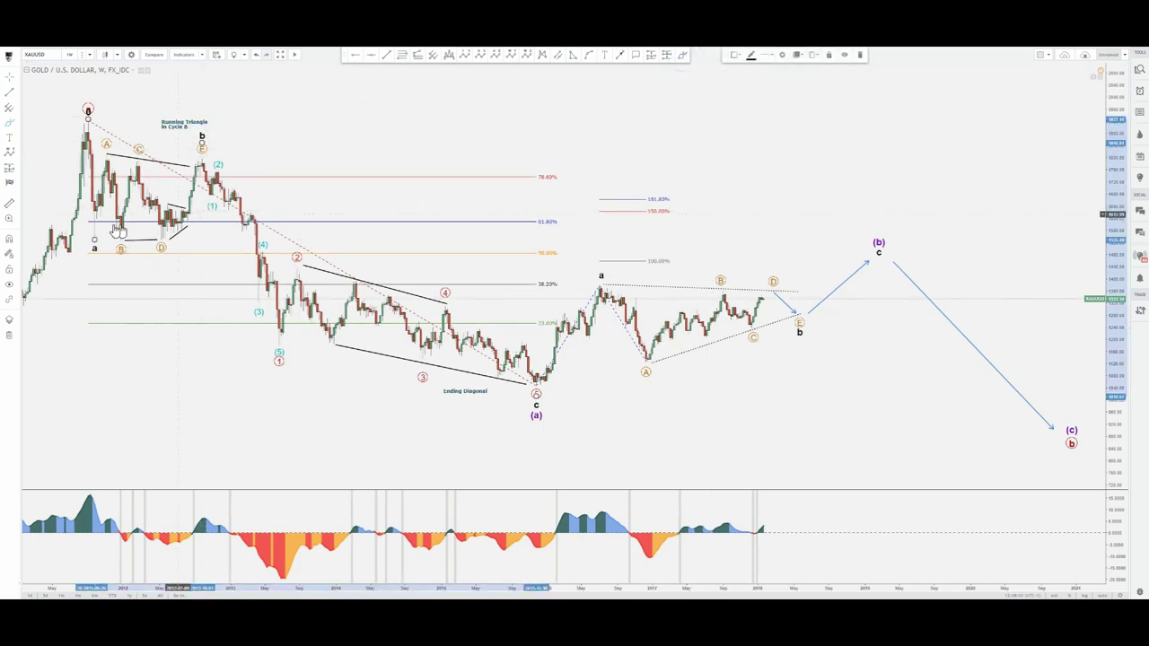
{"action": "left_click", "coordinate": [682, 55]}
{"action": "mouse_move", "coordinate": [93, 239]}
{"action": "left_mouse_down"}
{"action": "mouse_move", "coordinate": [112, 167]}
{"action": "mouse_move", "coordinate": [122, 239]}
{"action": "mouse_move", "coordinate": [87, 235]}
{"action": "mouse_move", "coordinate": [121, 231]}
{"action": "mouse_move", "coordinate": [136, 171]}
{"action": "mouse_move", "coordinate": [166, 230]}
{"action": "left_mouse_up"}
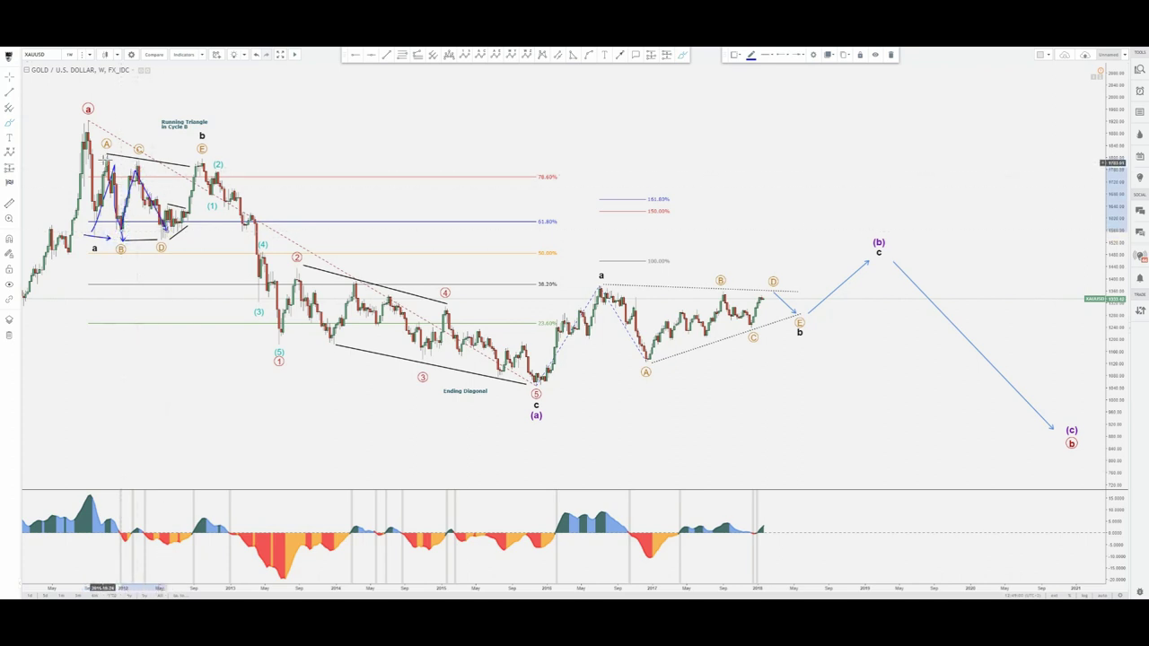
Step: Brush the upper and lower boundaries of the running triangle and undo those boundary strokes
{"action": "left_click_drag", "start_coordinate": [104, 160], "coordinate": [189, 182]}
{"action": "left_click_drag", "start_coordinate": [122, 243], "coordinate": [186, 233]}
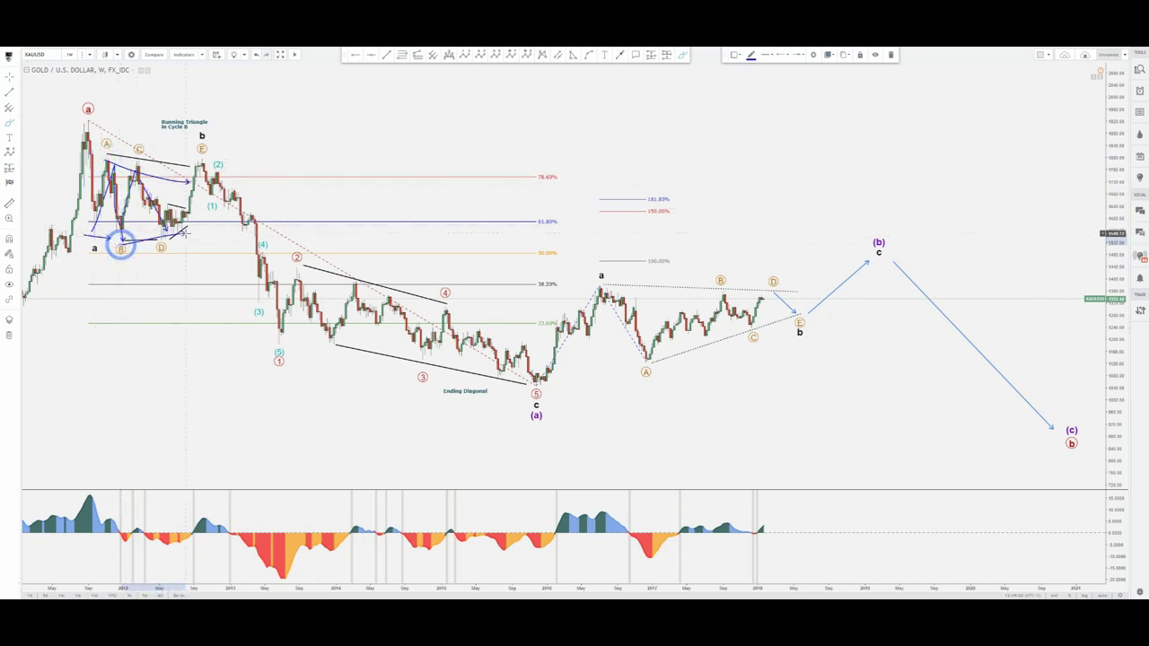
{"action": "mouse_move", "coordinate": [184, 107]}
{"action": "left_mouse_down"}
{"action": "mouse_move", "coordinate": [139, 119]}
{"action": "mouse_move", "coordinate": [182, 131]}
{"action": "left_mouse_up"}
{"action": "left_click", "coordinate": [201, 134]}
{"action": "key", "text": "ctrl+z"}
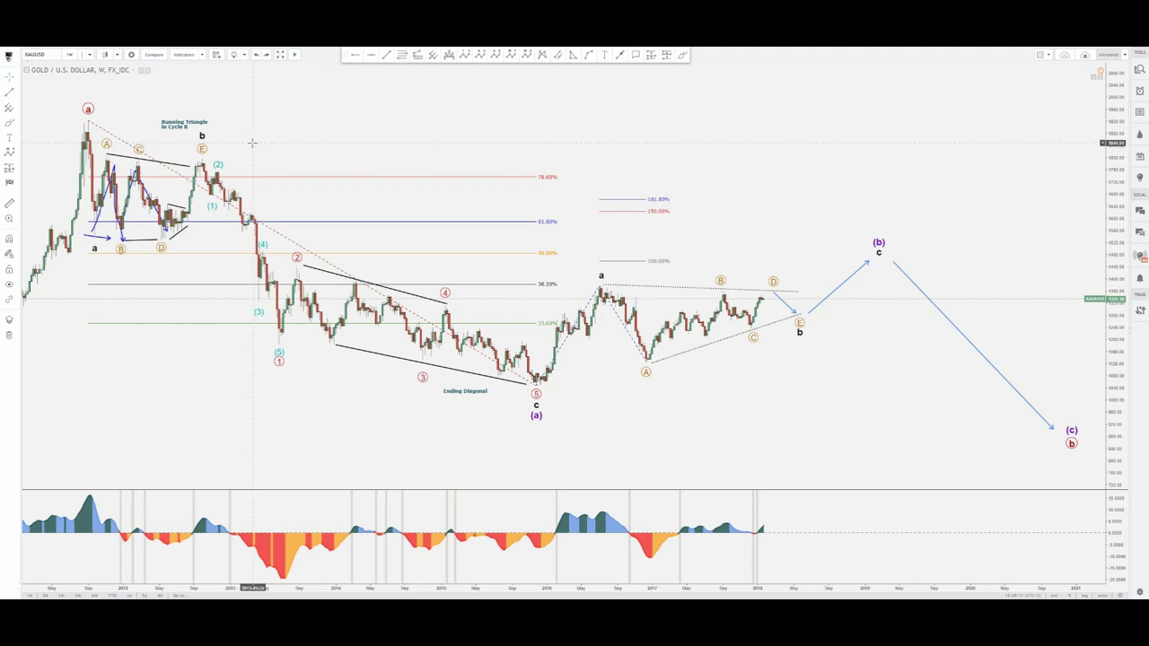
Step: Trace the decline through waves (1) to (5), mark the Ending Diagonal text and final low, and undo these strokes
{"action": "left_click", "coordinate": [681, 54]}
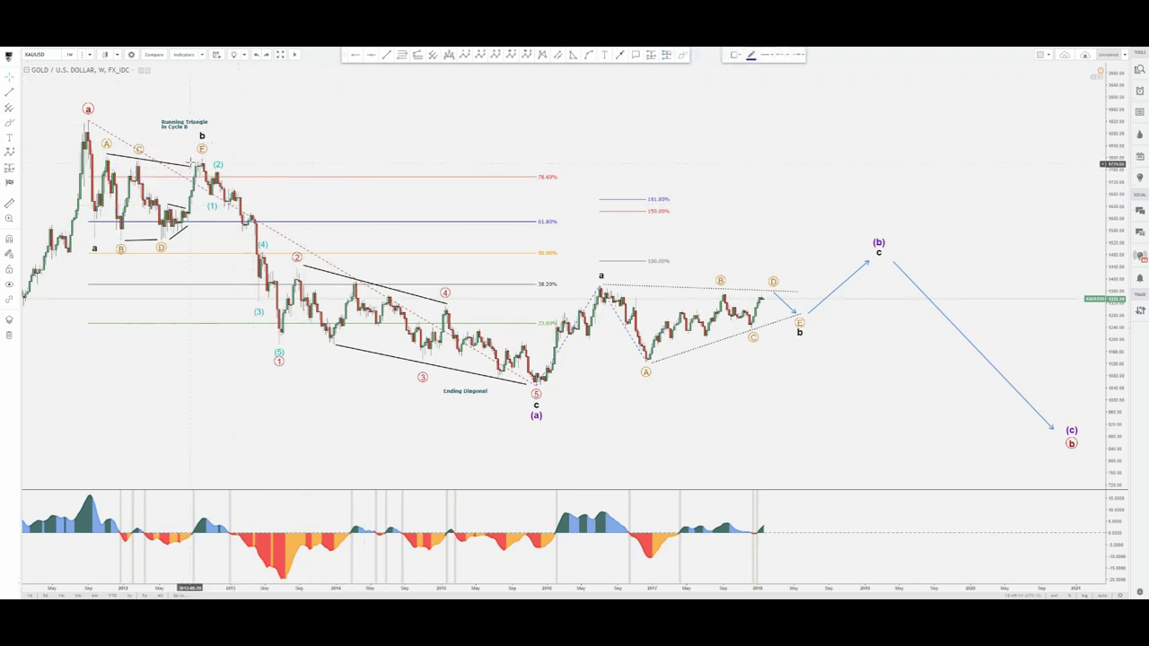
{"action": "mouse_move", "coordinate": [196, 164]}
{"action": "left_mouse_down"}
{"action": "mouse_move", "coordinate": [224, 171]}
{"action": "mouse_move", "coordinate": [284, 345]}
{"action": "left_mouse_up"}
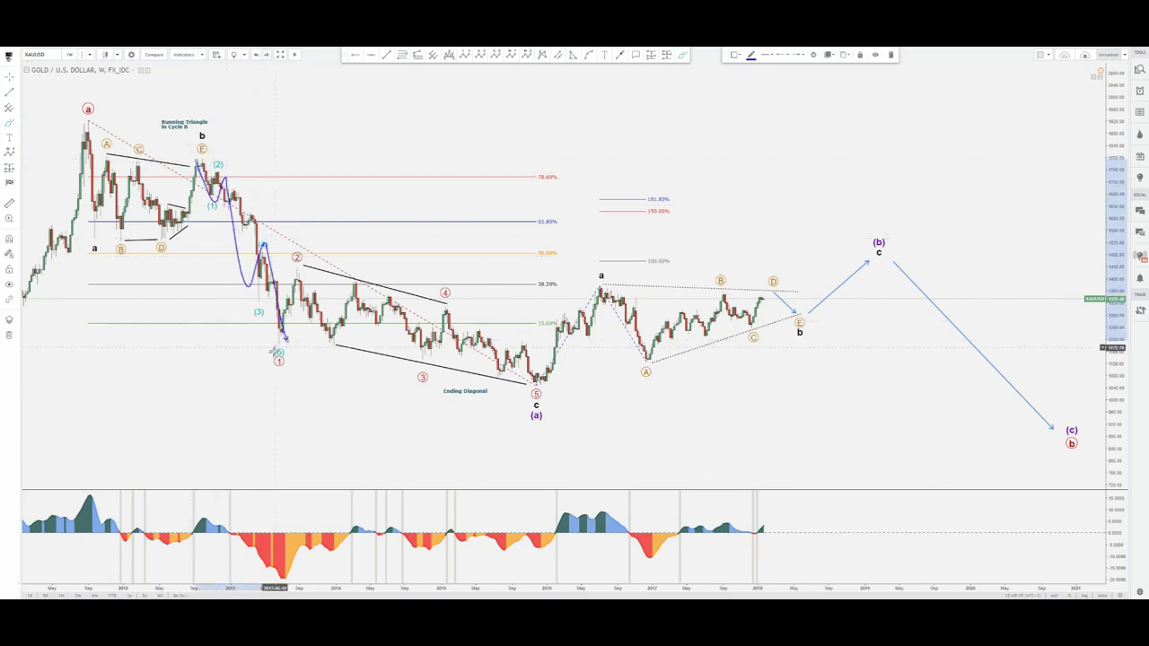
{"action": "mouse_move", "coordinate": [454, 378]}
{"action": "left_mouse_down"}
{"action": "mouse_move", "coordinate": [487, 404]}
{"action": "mouse_move", "coordinate": [533, 395]}
{"action": "left_mouse_up"}
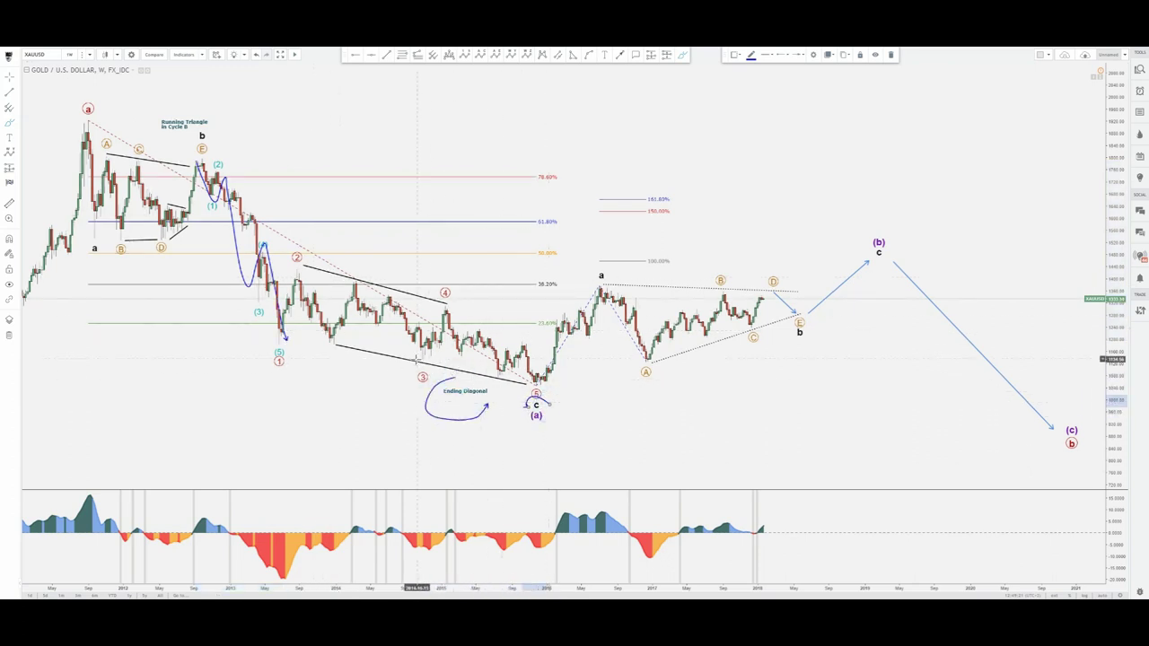
{"action": "key", "text": "ctrl+z"}
{"action": "key", "text": "ctrl+z"}
{"action": "key", "text": "ctrl+z"}
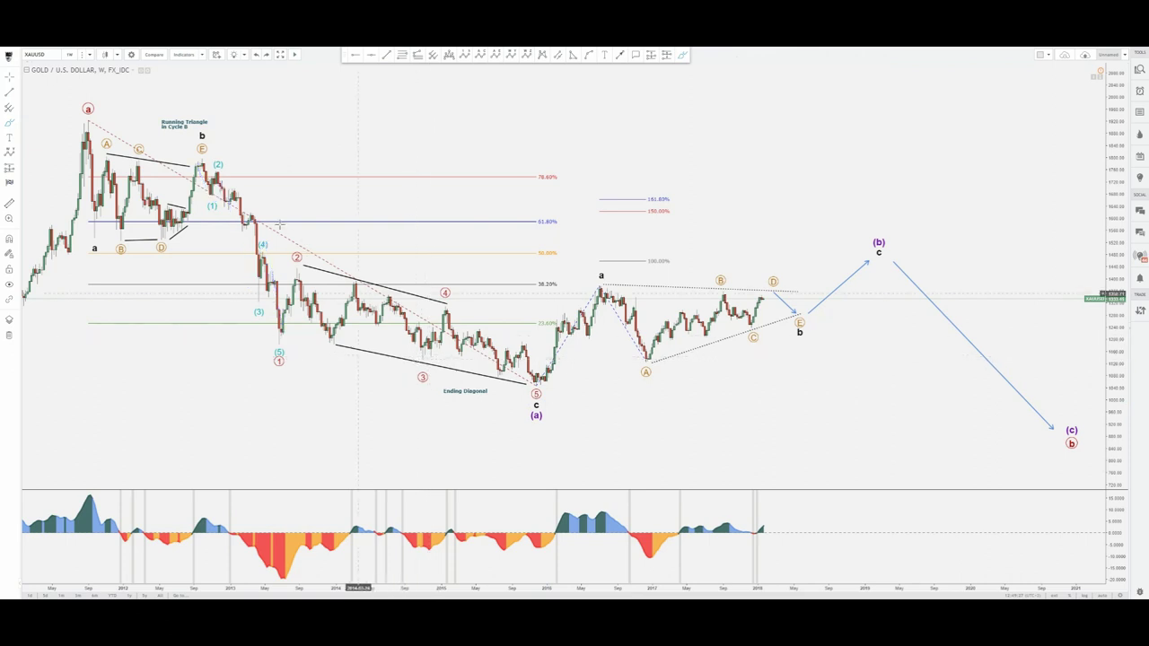
Step: Brush a zigzag from wave (2) through the ending diagonal's waves 1 to 5 down to the 2015 low
{"action": "mouse_move", "coordinate": [216, 165]}
{"action": "left_mouse_down"}
{"action": "mouse_move", "coordinate": [252, 289]}
{"action": "mouse_move", "coordinate": [303, 268]}
{"action": "left_mouse_up"}
{"action": "left_click", "coordinate": [304, 266]}
{"action": "left_click", "coordinate": [341, 346]}
{"action": "left_click", "coordinate": [387, 295]}
{"action": "left_click", "coordinate": [438, 368]}
{"action": "left_click", "coordinate": [455, 307]}
{"action": "left_click", "coordinate": [491, 371]}
{"action": "left_click", "coordinate": [525, 340]}
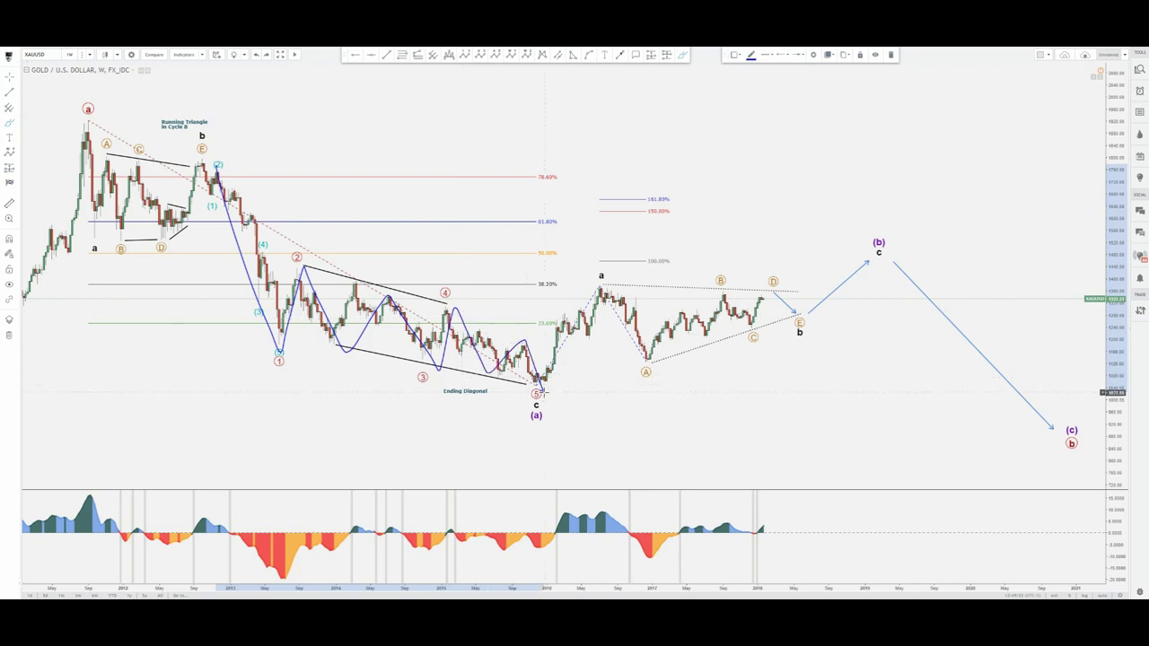
Step: Mark the c and (a) labels at the 2015 low with the Brush and remove all freehand strokes
{"action": "left_click_drag", "start_coordinate": [520, 403], "coordinate": [526, 402]}
{"action": "left_click_drag", "start_coordinate": [499, 417], "coordinate": [524, 418]}
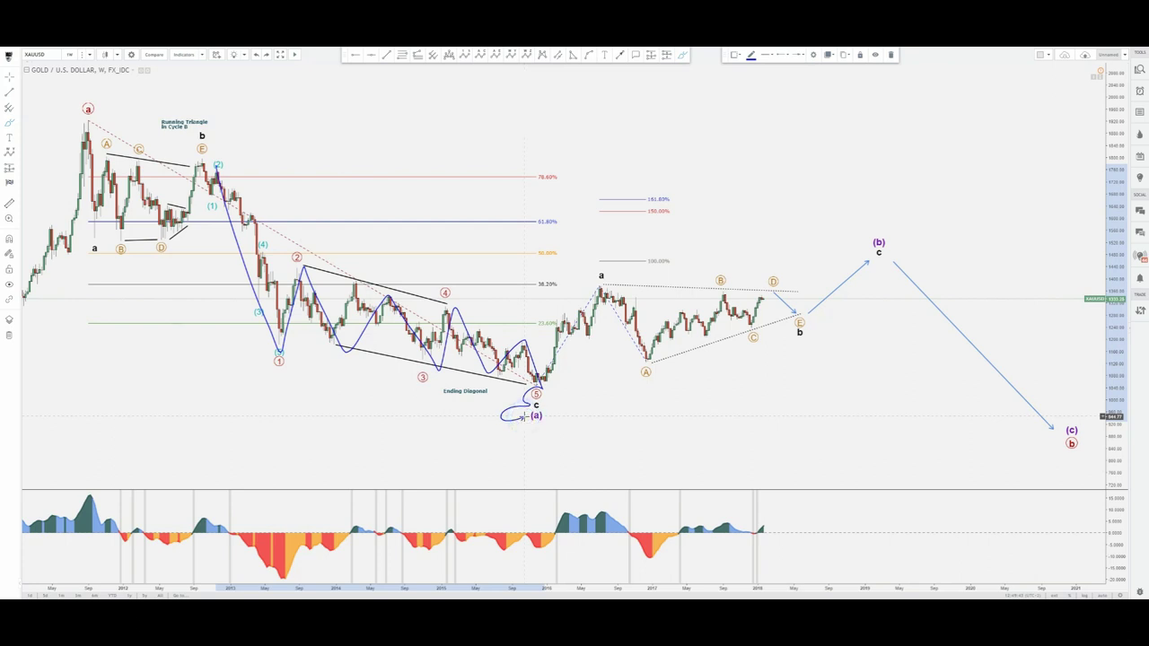
{"action": "key", "text": "Delete"}
{"action": "key", "text": "ctrl+y"}
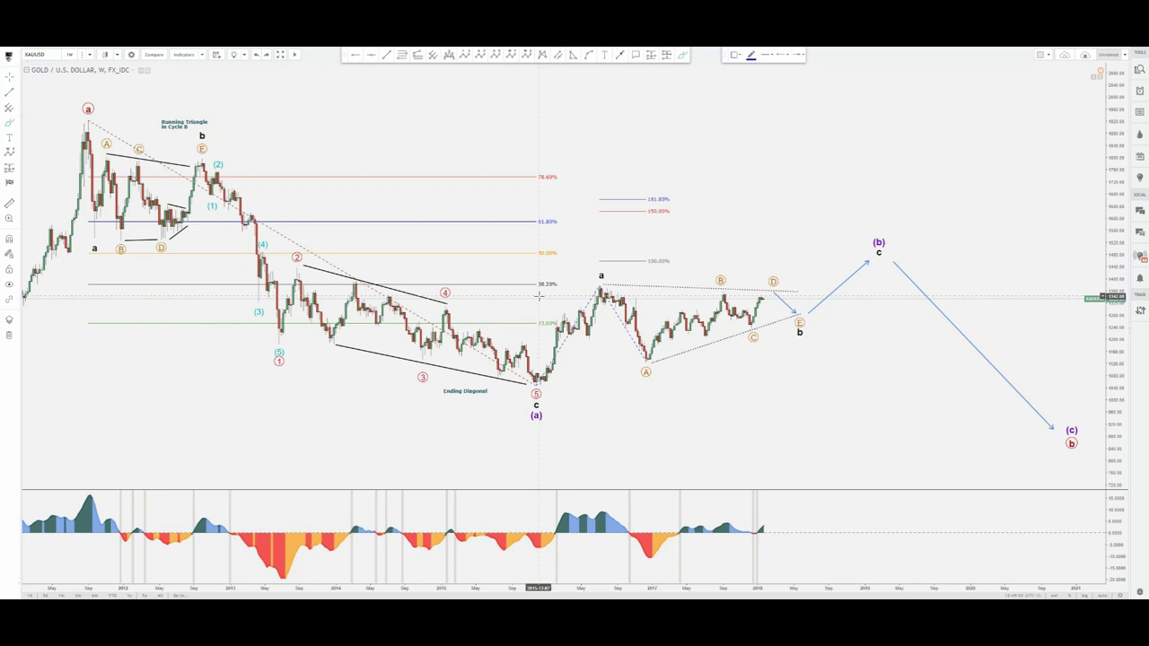
Step: Trace the 2016 rally from the wave (a) low to black wave a and delete the stroke
{"action": "left_click", "coordinate": [544, 389]}
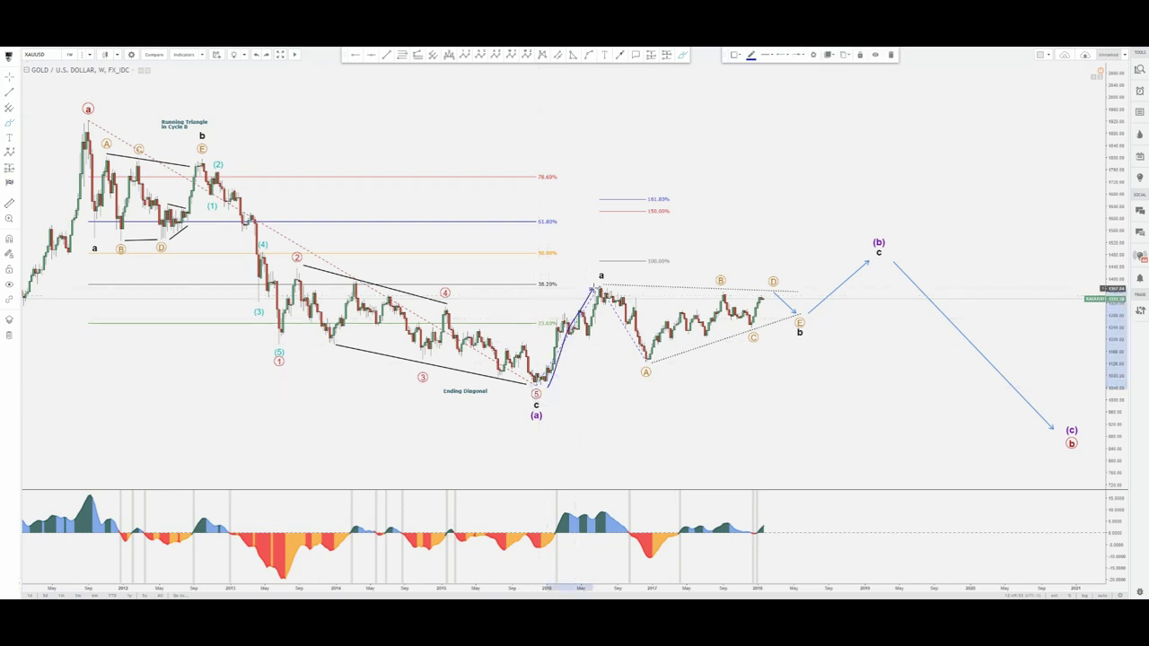
{"action": "left_click_drag", "start_coordinate": [593, 288], "coordinate": [595, 288]}
{"action": "key", "text": "Delete"}
Step: Brush divergence lines across the last two oscillator troughs of 2015 and the matching price lows
{"action": "left_click", "coordinate": [682, 56]}
{"action": "left_click", "coordinate": [501, 557]}
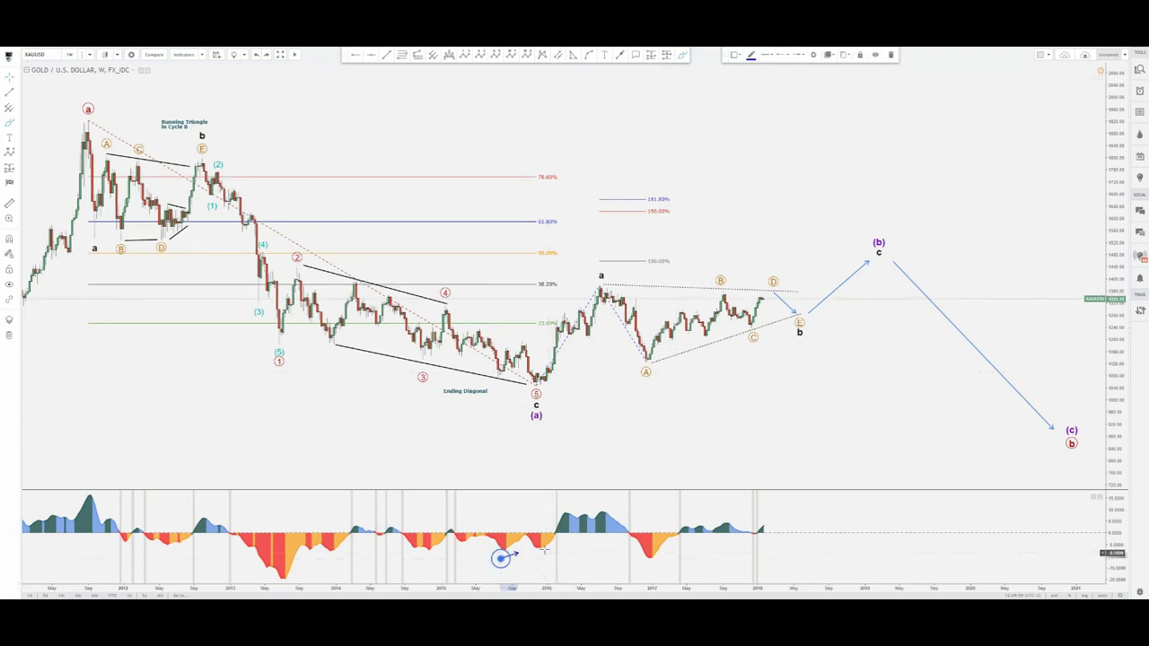
{"action": "left_click_drag", "start_coordinate": [548, 549], "coordinate": [550, 548]}
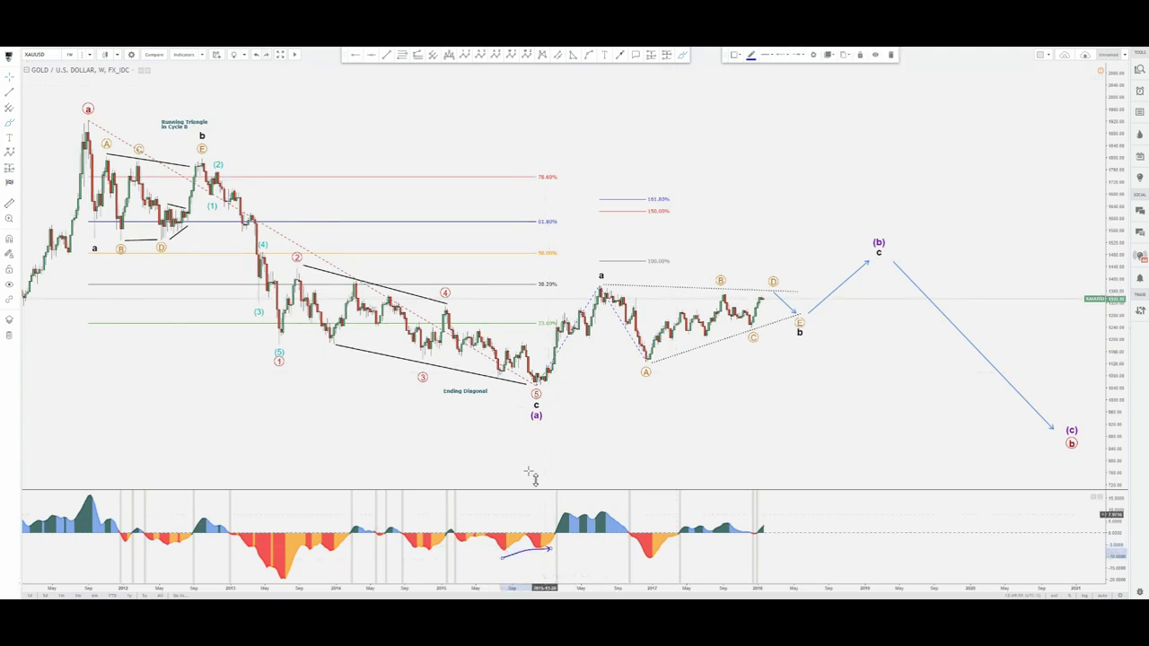
{"action": "left_click", "coordinate": [508, 549]}
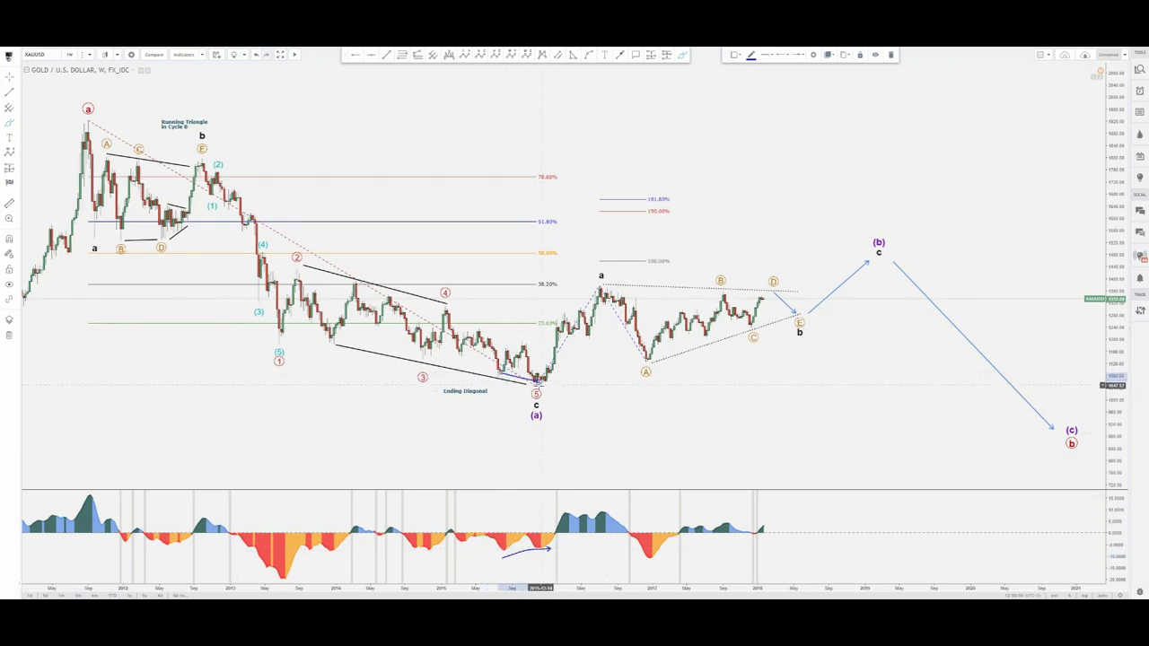
Step: Brush an arrow from the wave 5 low up to black wave a and clear it together with the divergence lines
{"action": "left_click", "coordinate": [537, 384]}
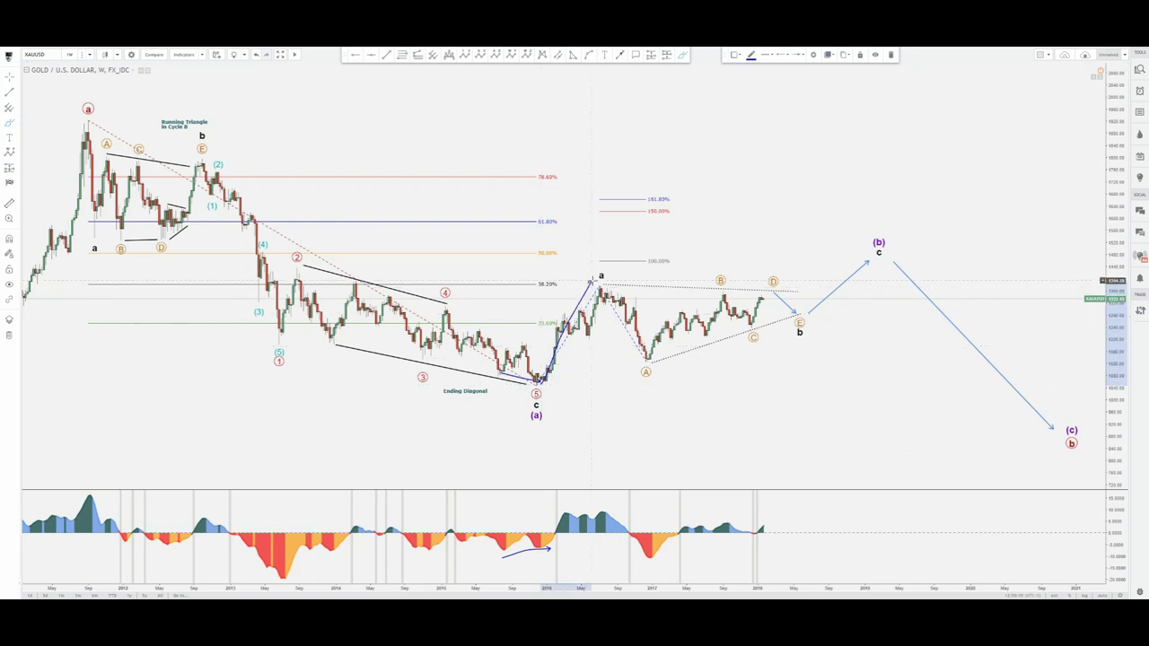
{"action": "left_click", "coordinate": [590, 281]}
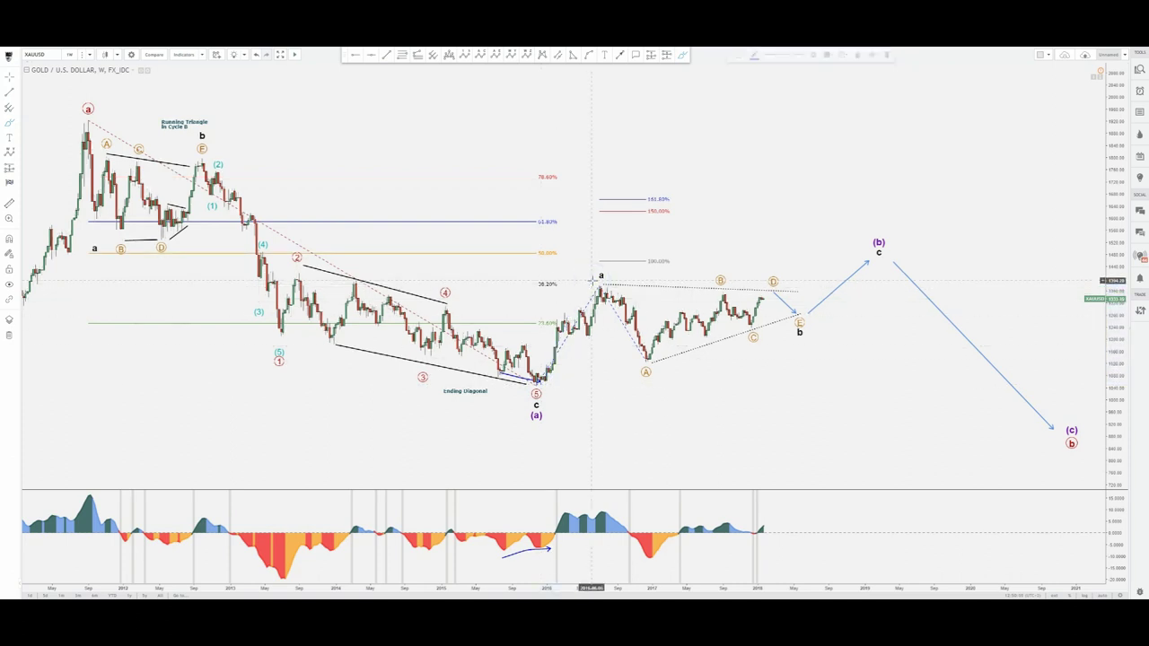
{"action": "left_click", "coordinate": [603, 367]}
Step: Brush an arrow from the wave (a) low up towards the 100% extension level and remove it
{"action": "left_click", "coordinate": [682, 56]}
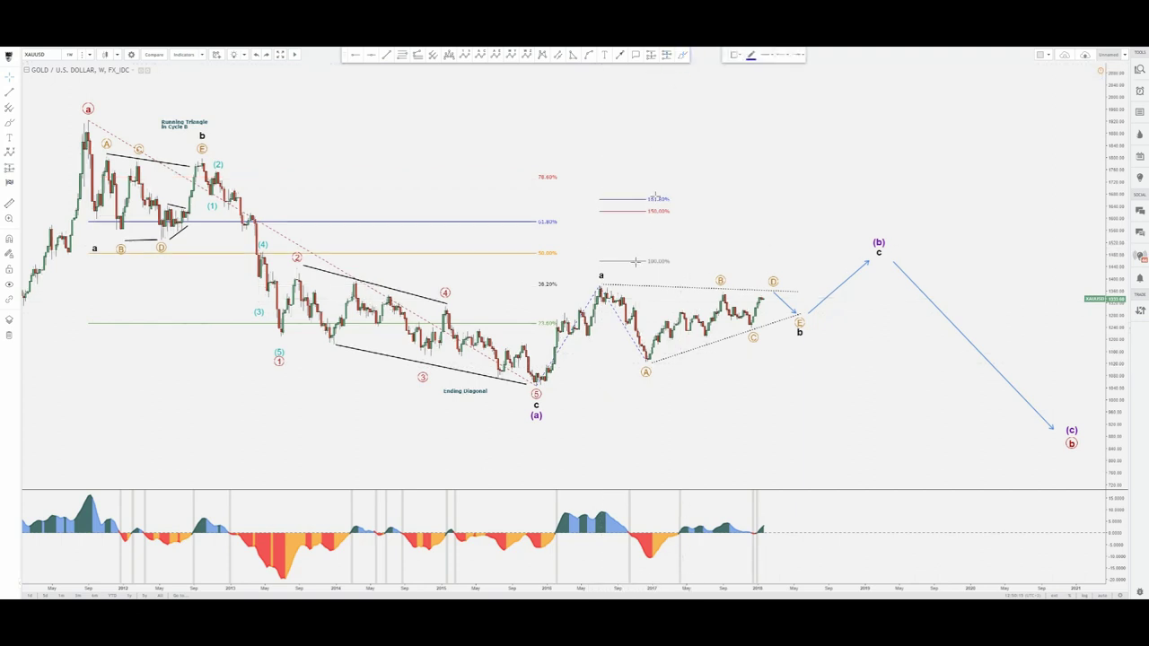
{"action": "left_click", "coordinate": [551, 381]}
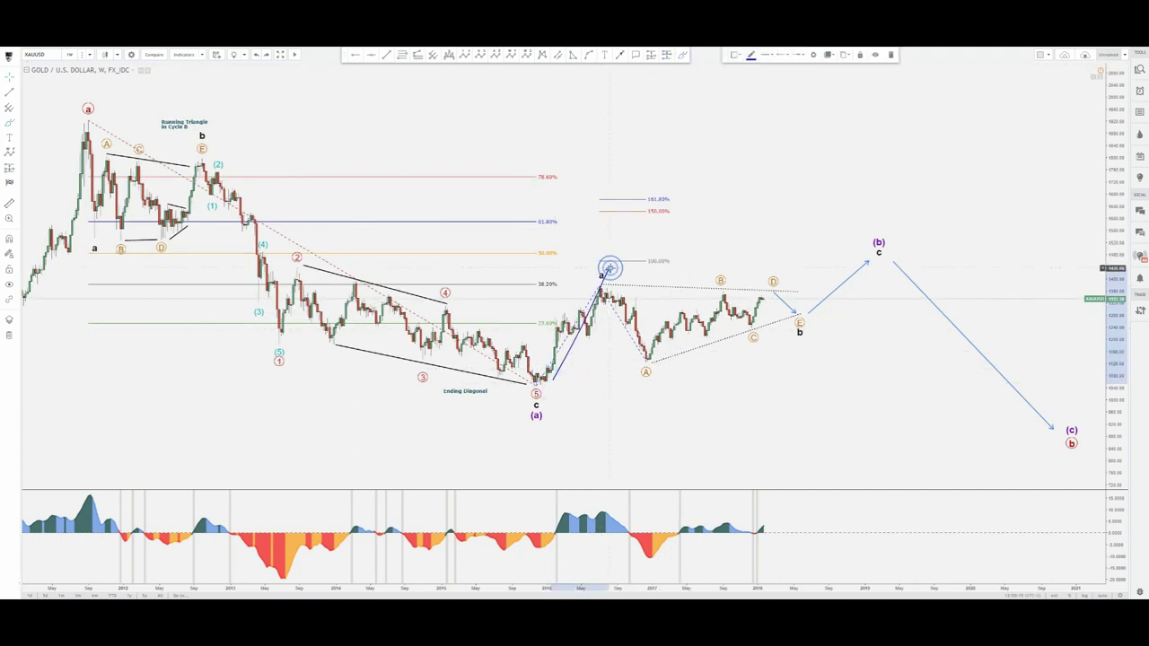
{"action": "key", "text": "Escape"}
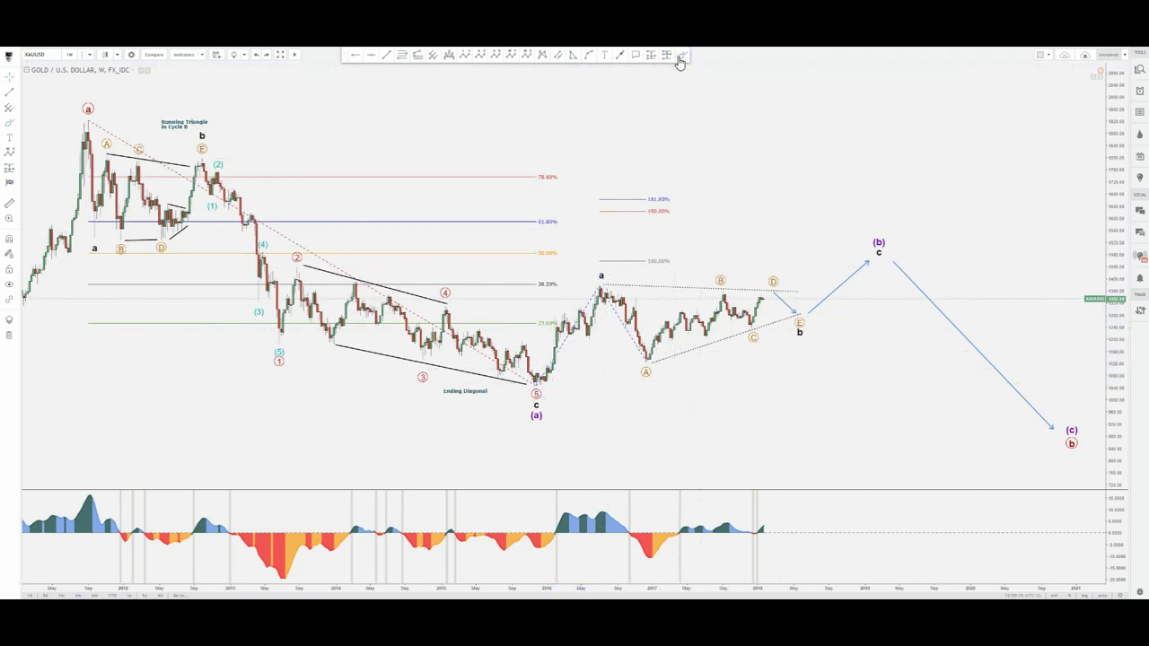
Step: Brush the 2016 rally to black wave a plus a sideways pullback rising beyond the 100% extension, and remove both strokes
{"action": "left_click", "coordinate": [547, 377]}
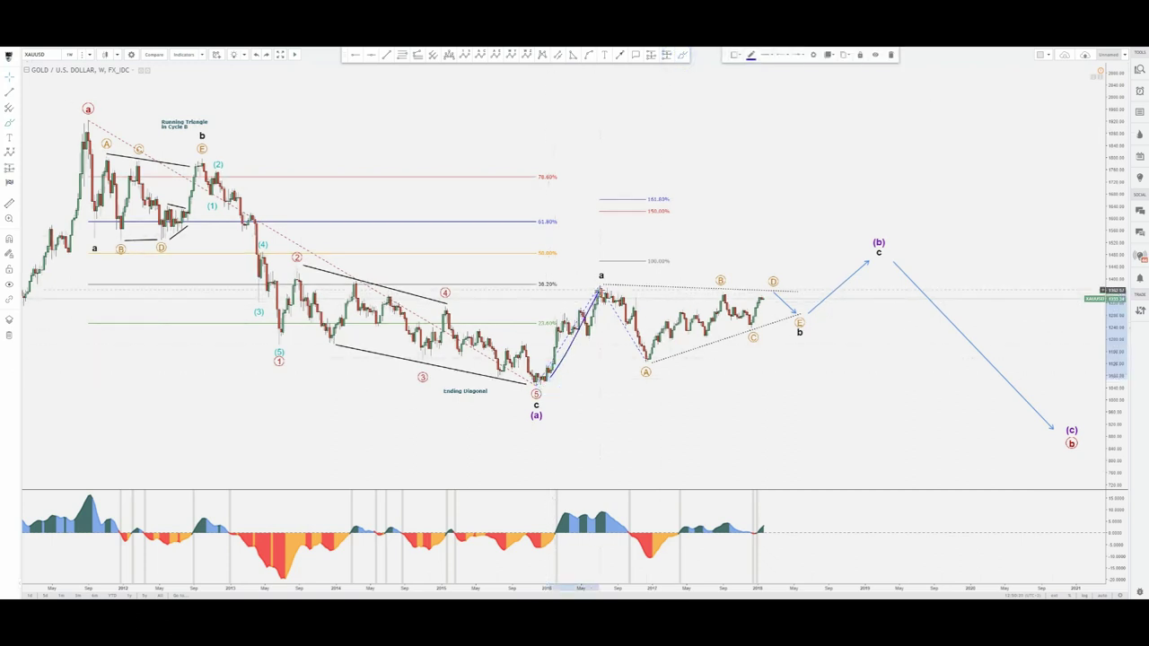
{"action": "mouse_move", "coordinate": [599, 287]}
{"action": "left_mouse_down"}
{"action": "mouse_move", "coordinate": [662, 336]}
{"action": "mouse_move", "coordinate": [701, 228]}
{"action": "left_mouse_up"}
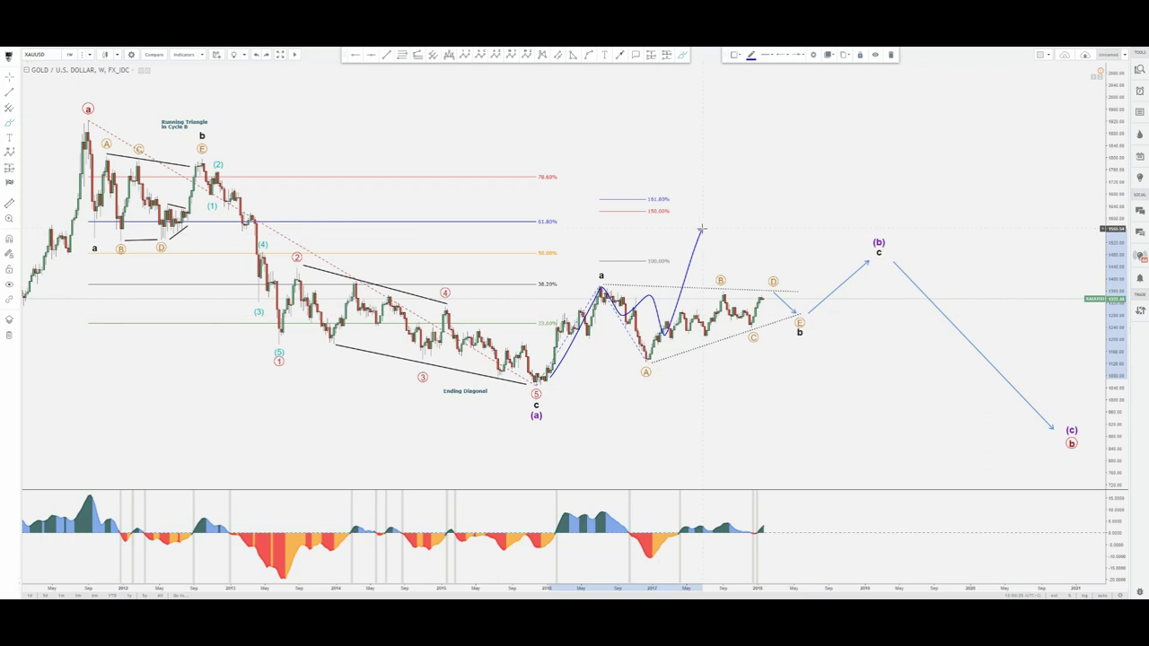
{"action": "left_click", "coordinate": [702, 229]}
{"action": "key", "text": "Delete"}
{"action": "left_click", "coordinate": [694, 200]}
Step: Trace the three-swing decline from black wave a to orange wave A, brush near the A low and clear the strokes
{"action": "left_click", "coordinate": [684, 54]}
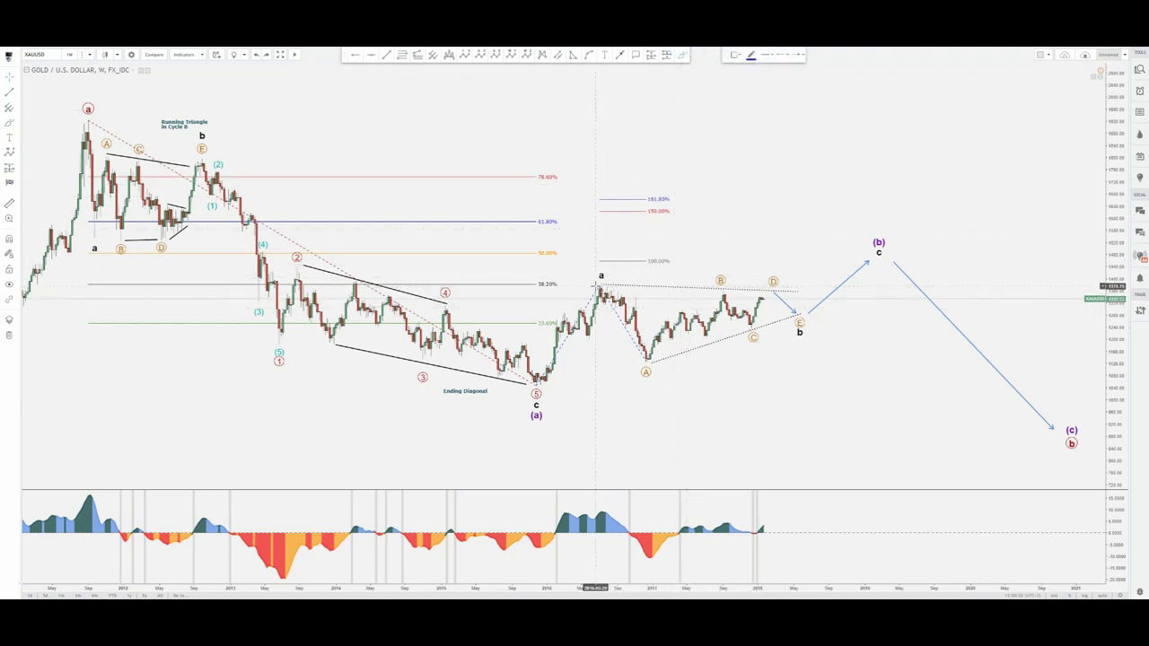
{"action": "mouse_move", "coordinate": [597, 286]}
{"action": "left_mouse_down"}
{"action": "mouse_move", "coordinate": [625, 324]}
{"action": "mouse_move", "coordinate": [640, 295]}
{"action": "left_mouse_up"}
{"action": "left_click", "coordinate": [635, 297]}
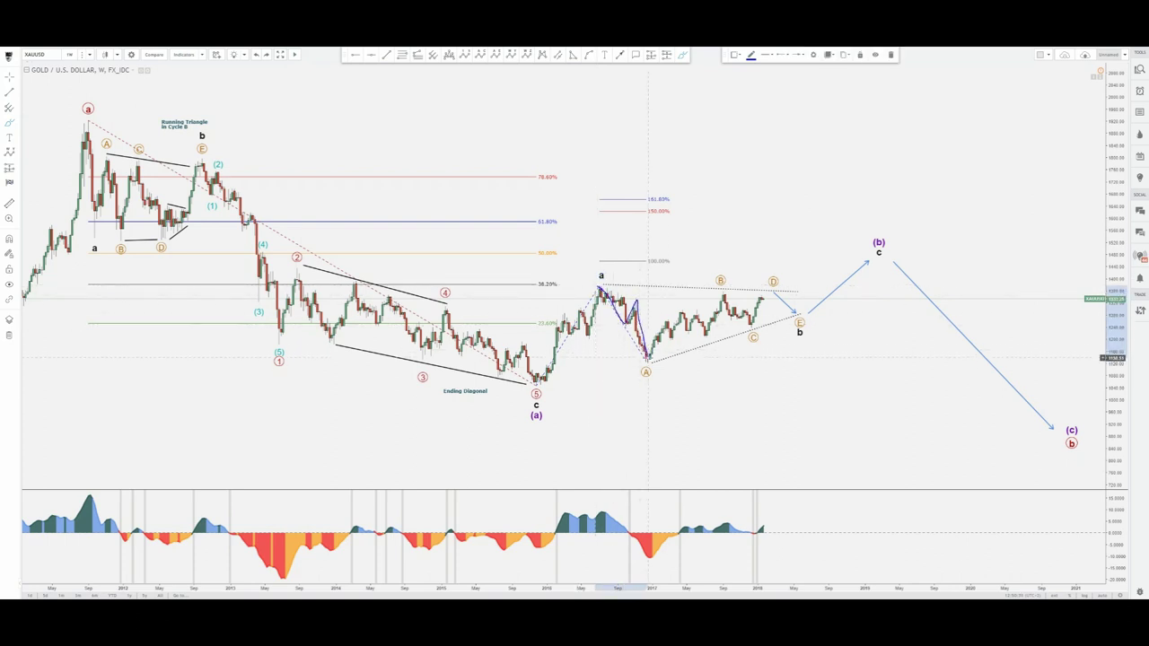
{"action": "key", "text": "Escape"}
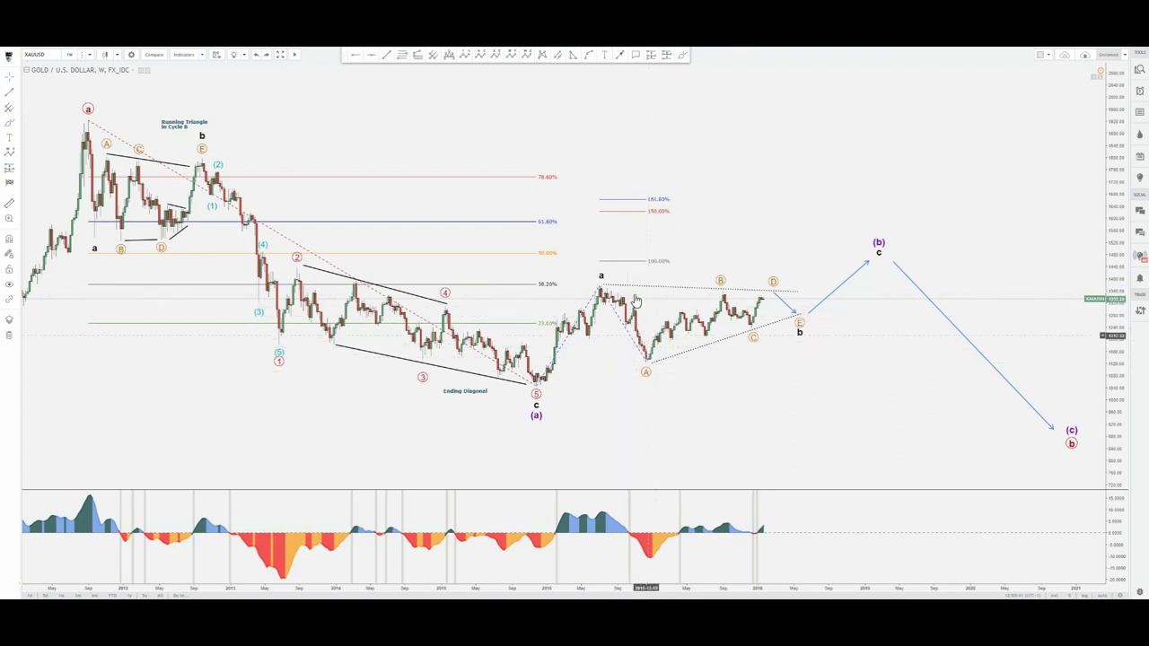
{"action": "left_click", "coordinate": [680, 55]}
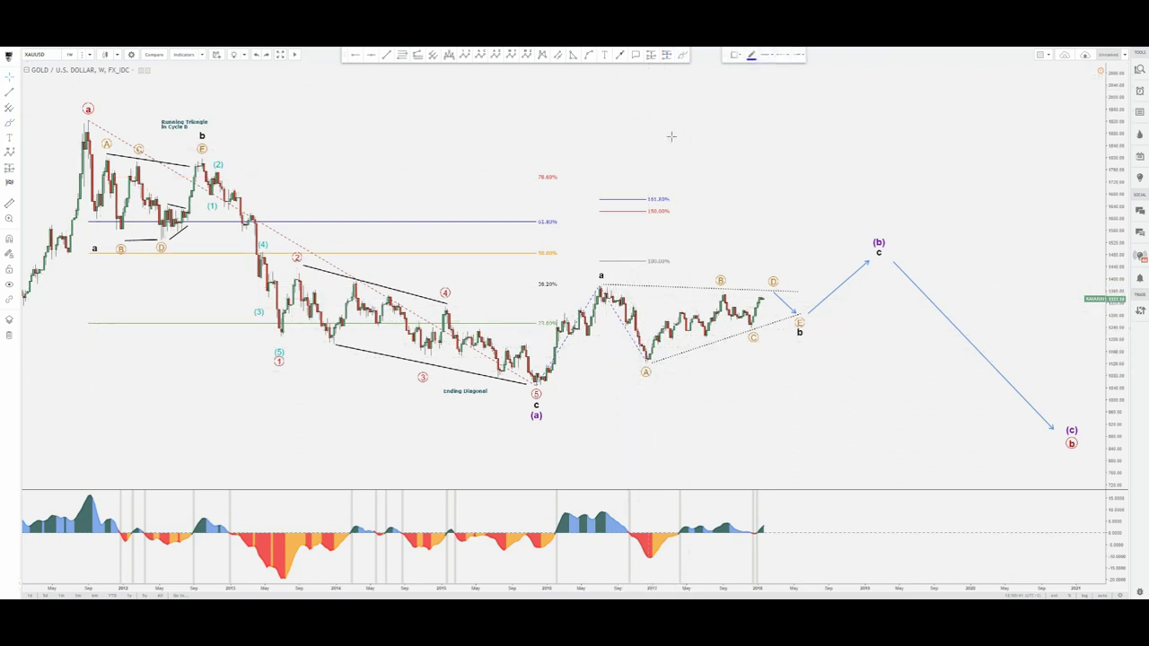
{"action": "mouse_move", "coordinate": [661, 323]}
{"action": "left_mouse_down"}
{"action": "mouse_move", "coordinate": [763, 301]}
{"action": "mouse_move", "coordinate": [624, 377]}
{"action": "left_mouse_up"}
{"action": "key", "text": "Delete"}
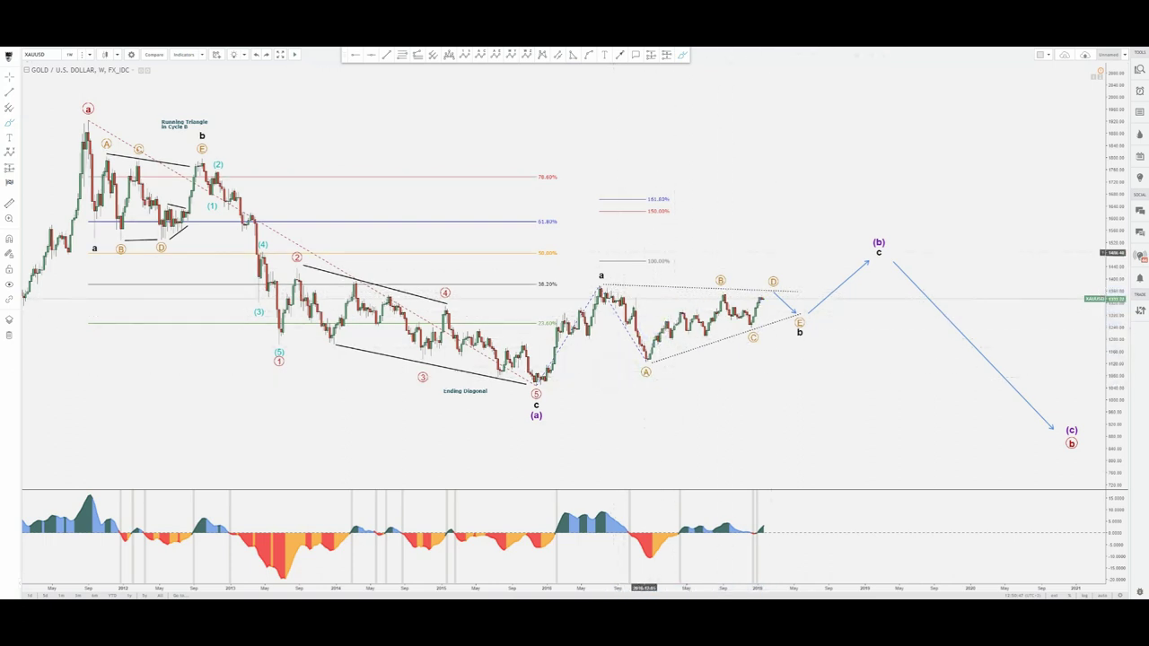
Step: Brush the rise to black wave a and the three-swing fall to orange A, circle the whole wave (b) area and undo the circle
{"action": "left_click", "coordinate": [683, 55]}
{"action": "left_click", "coordinate": [684, 55]}
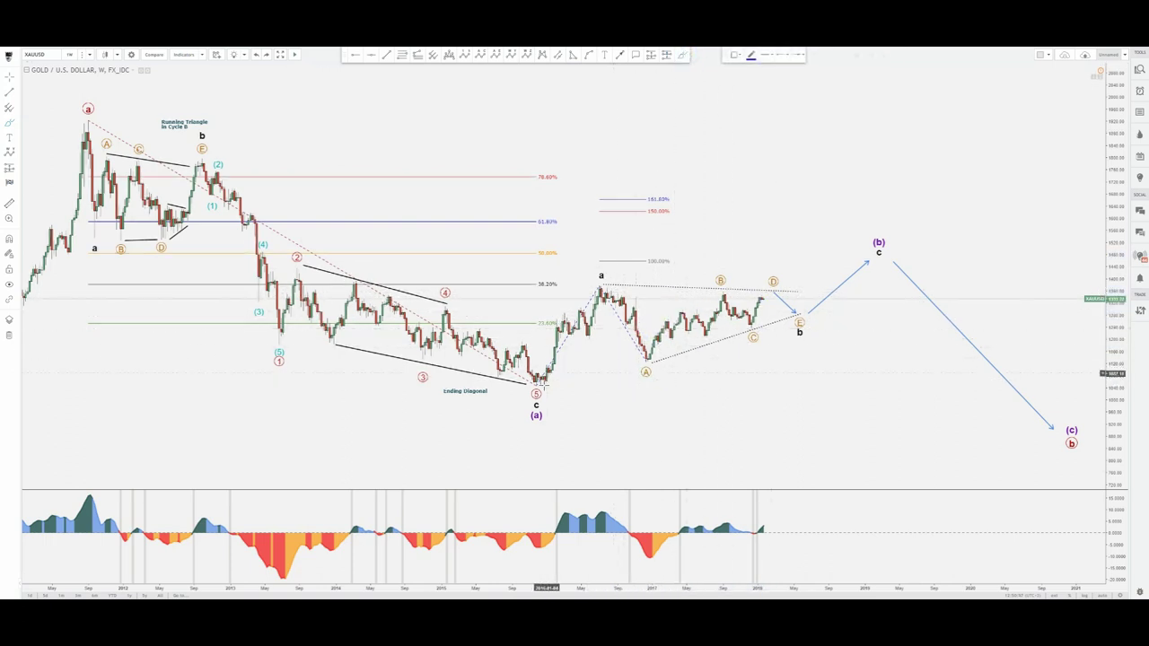
{"action": "left_click_drag", "start_coordinate": [548, 382], "coordinate": [596, 288]}
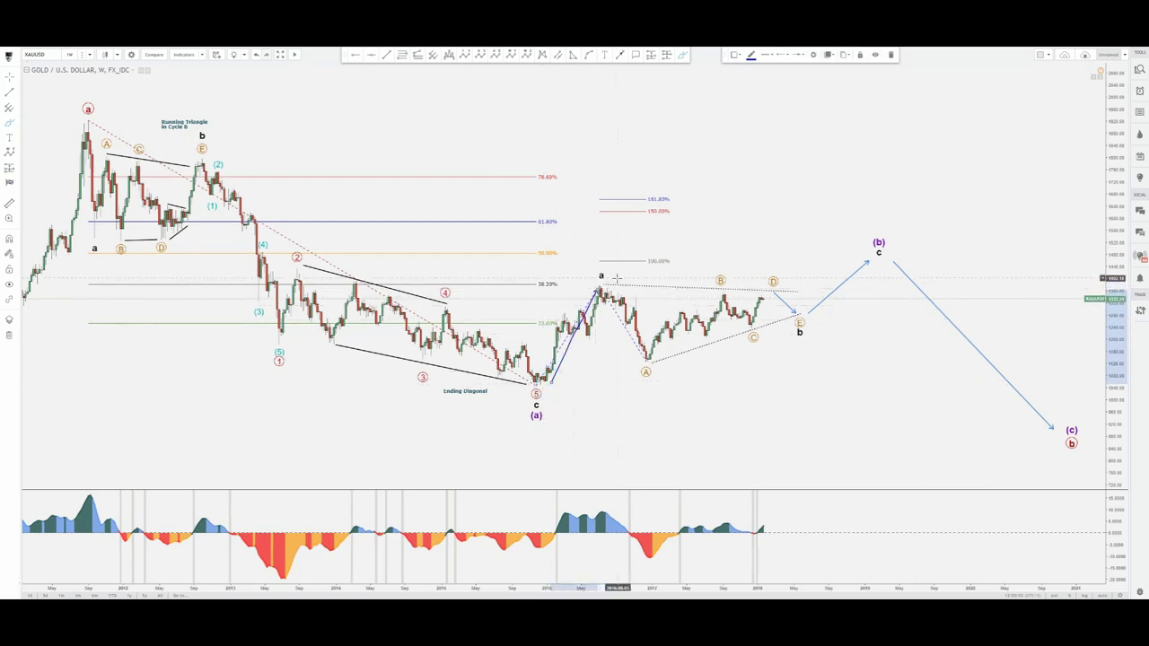
{"action": "mouse_move", "coordinate": [603, 286]}
{"action": "left_mouse_down"}
{"action": "mouse_move", "coordinate": [638, 319]}
{"action": "mouse_move", "coordinate": [648, 359]}
{"action": "left_mouse_up"}
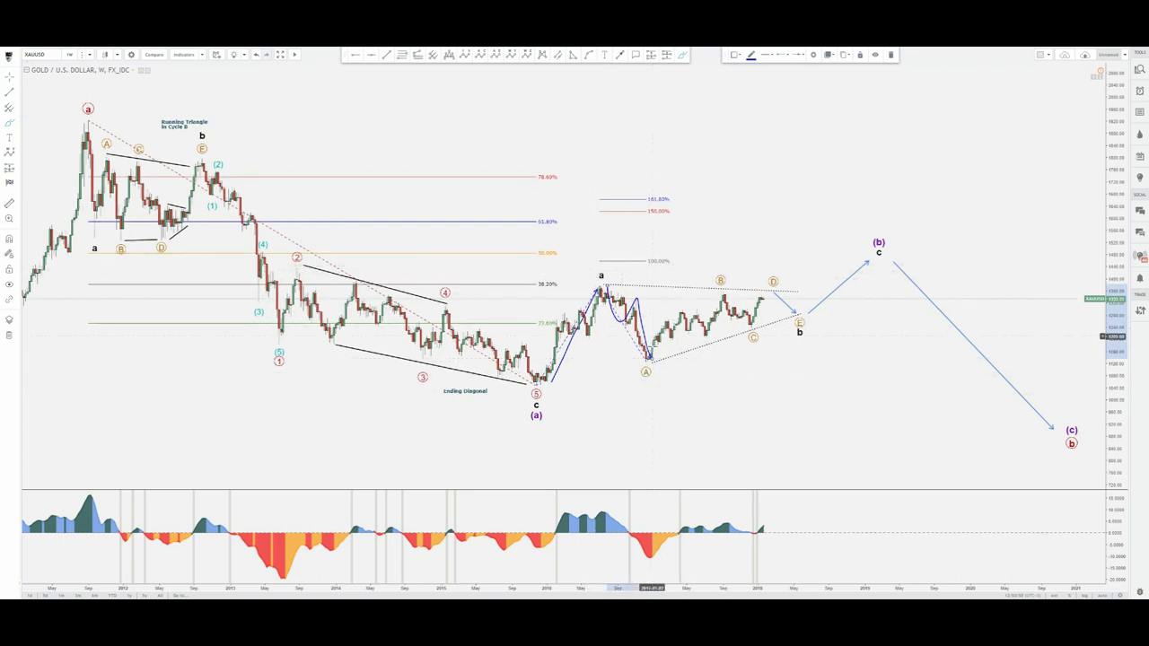
{"action": "mouse_move", "coordinate": [563, 280]}
{"action": "left_mouse_down"}
{"action": "mouse_move", "coordinate": [781, 201]}
{"action": "mouse_move", "coordinate": [555, 454]}
{"action": "left_mouse_up"}
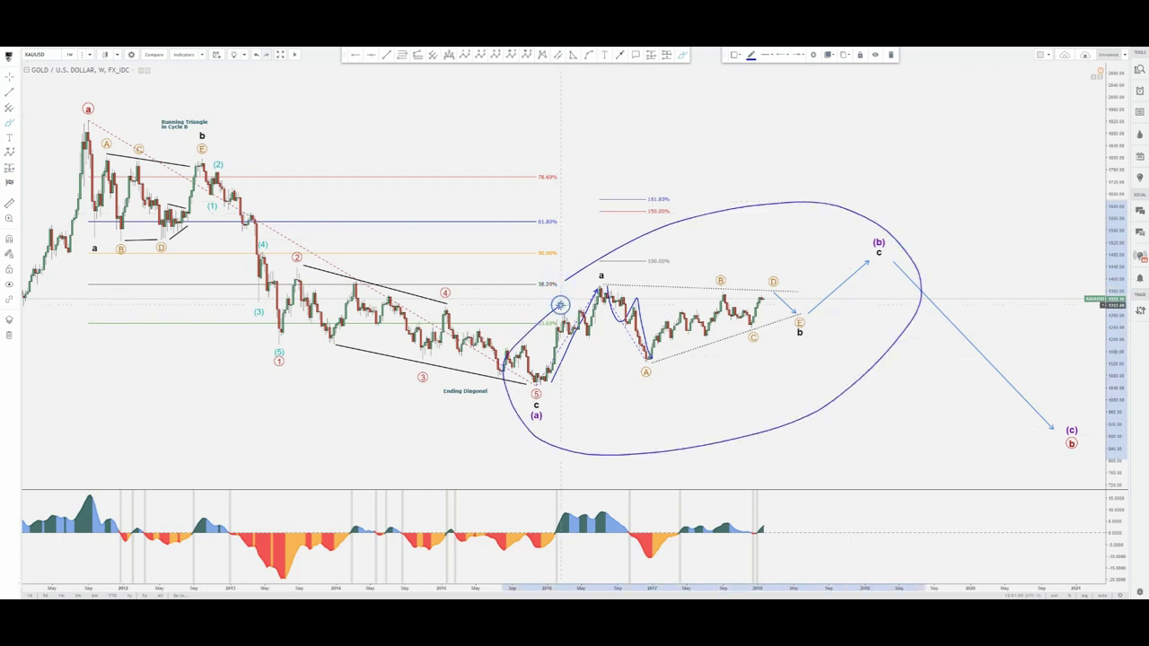
{"action": "key", "text": "ctrl+z"}
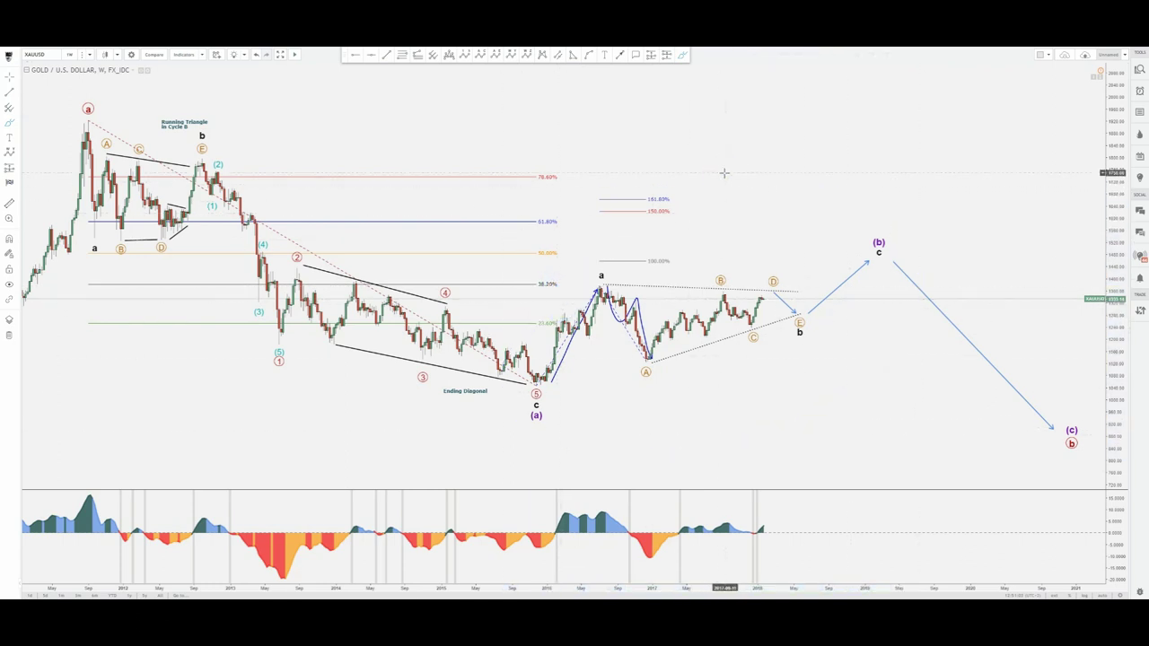
Step: Brush the rally to black wave a and the A-B-C-D-E triangle path following it, and undo the strokes
{"action": "left_click", "coordinate": [684, 55]}
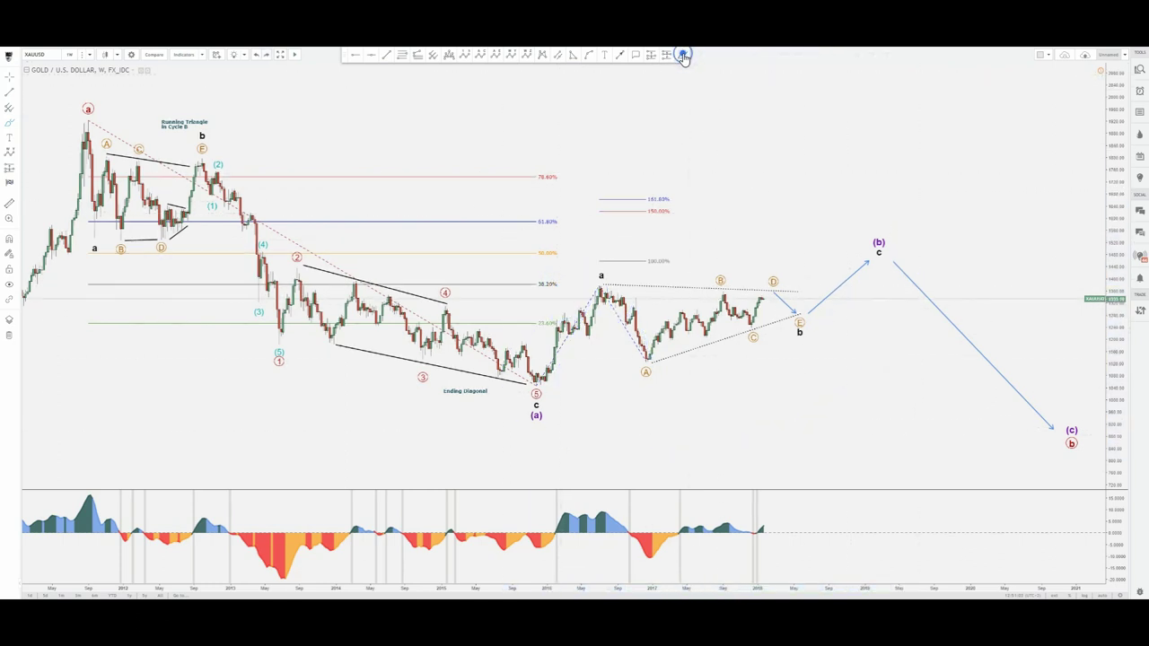
{"action": "left_click", "coordinate": [539, 376]}
{"action": "mouse_move", "coordinate": [603, 293]}
{"action": "left_mouse_down"}
{"action": "mouse_move", "coordinate": [617, 291]}
{"action": "mouse_move", "coordinate": [660, 339]}
{"action": "mouse_move", "coordinate": [766, 289]}
{"action": "left_mouse_up"}
{"action": "left_click", "coordinate": [769, 289]}
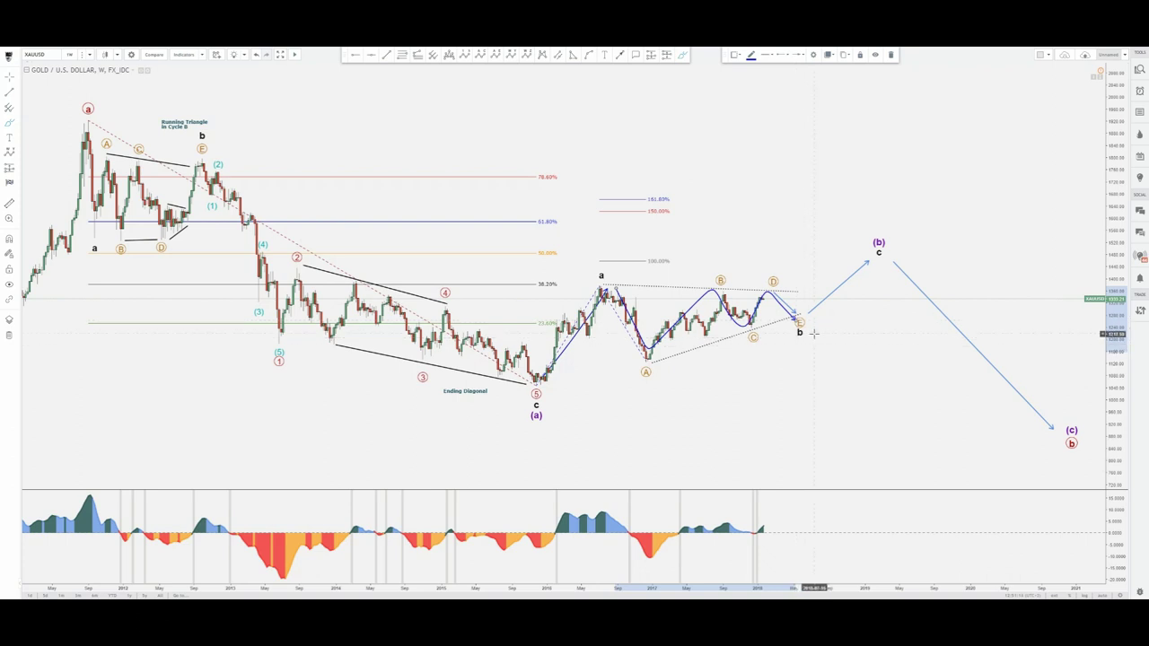
{"action": "key", "text": "ctrl+z"}
{"action": "key", "text": "ctrl+z"}
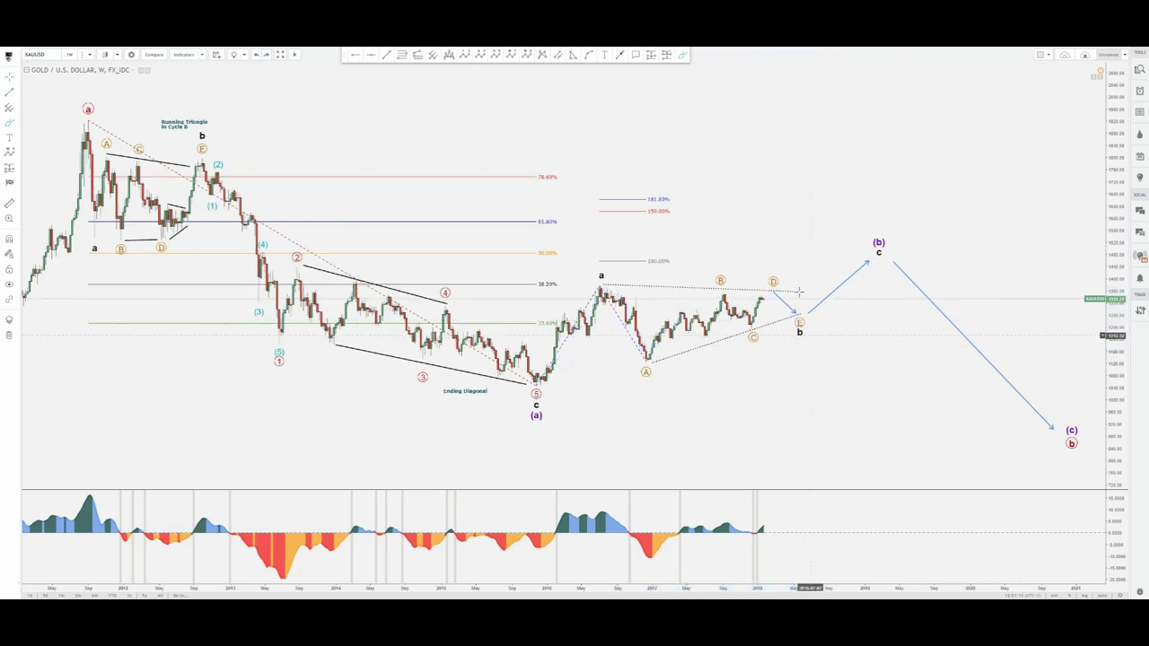
Step: Brush an arrow from the black wave b low up towards purple wave (b) and clear it
{"action": "left_click", "coordinate": [683, 55]}
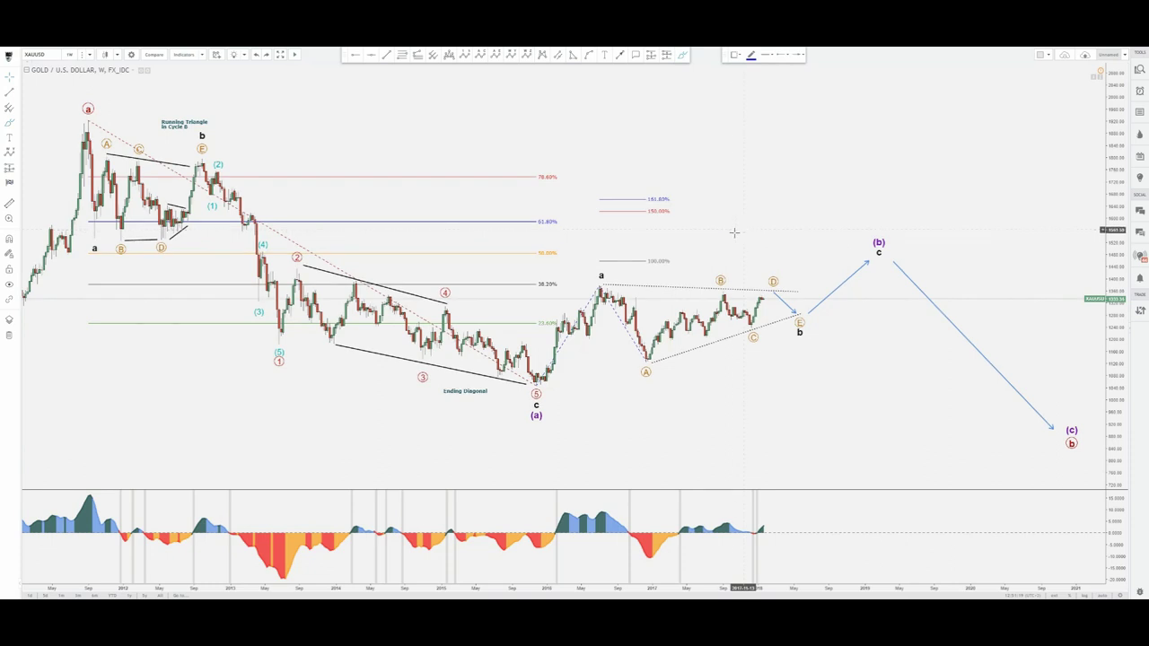
{"action": "left_click", "coordinate": [805, 311]}
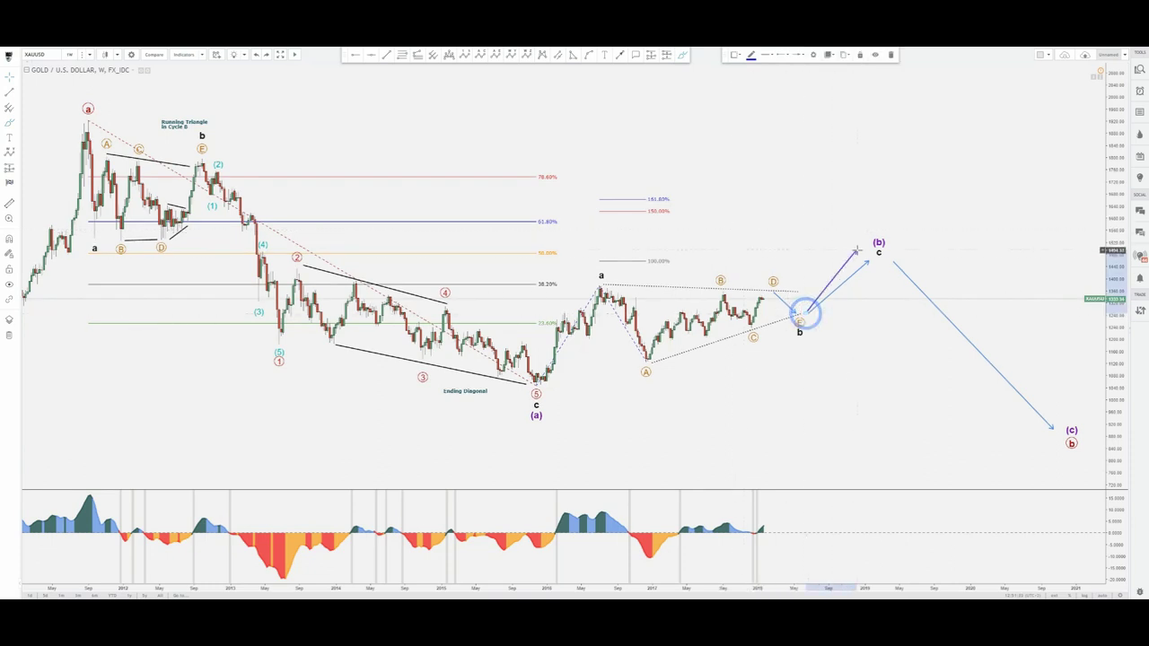
{"action": "key", "text": "Escape"}
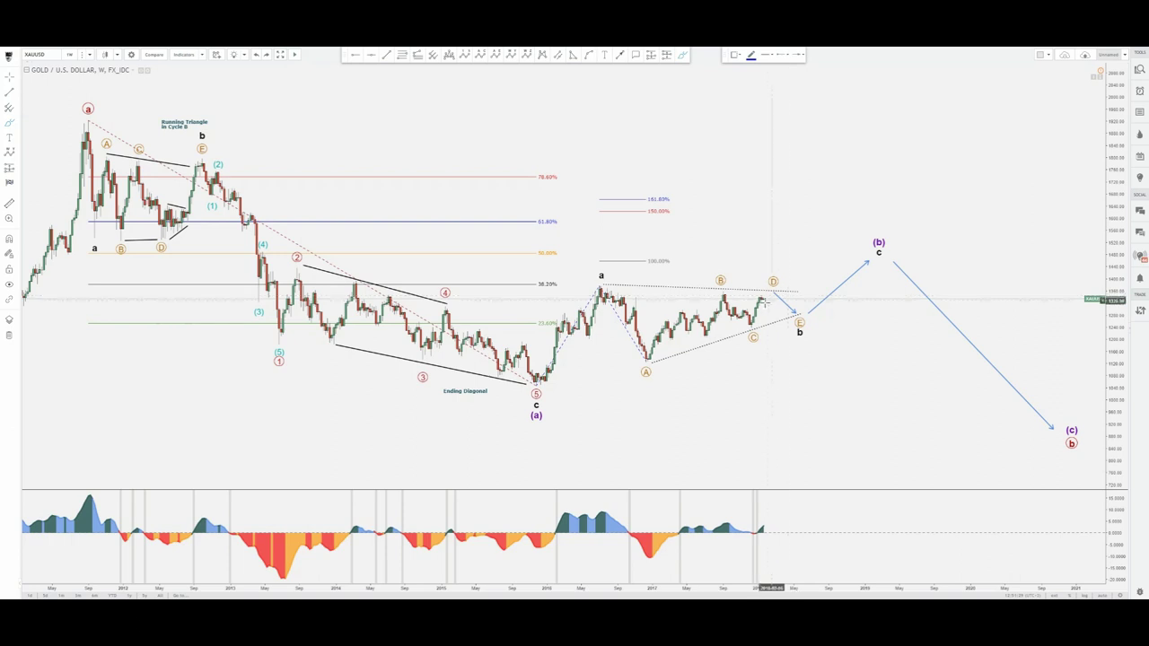
{"action": "left_click", "coordinate": [775, 283]}
{"action": "key", "text": "Escape"}
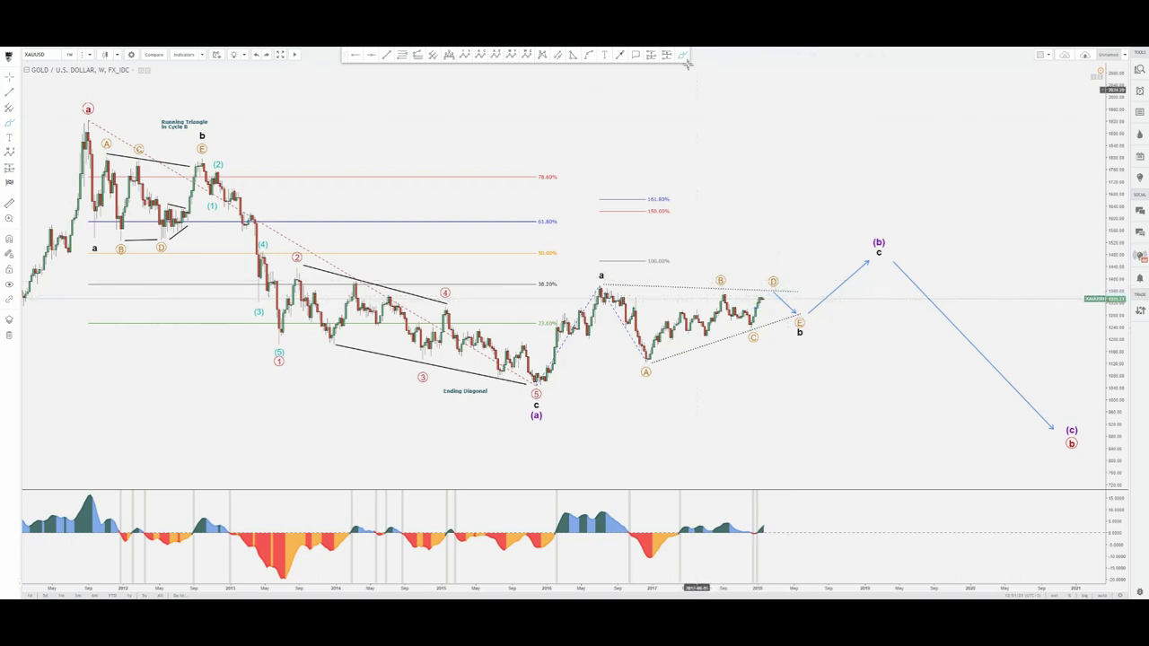
Step: Brush over the ending diagonal from red wave 2 to the wave 5 low, delete it, and briefly select the black a-b-c count
{"action": "left_click", "coordinate": [684, 57]}
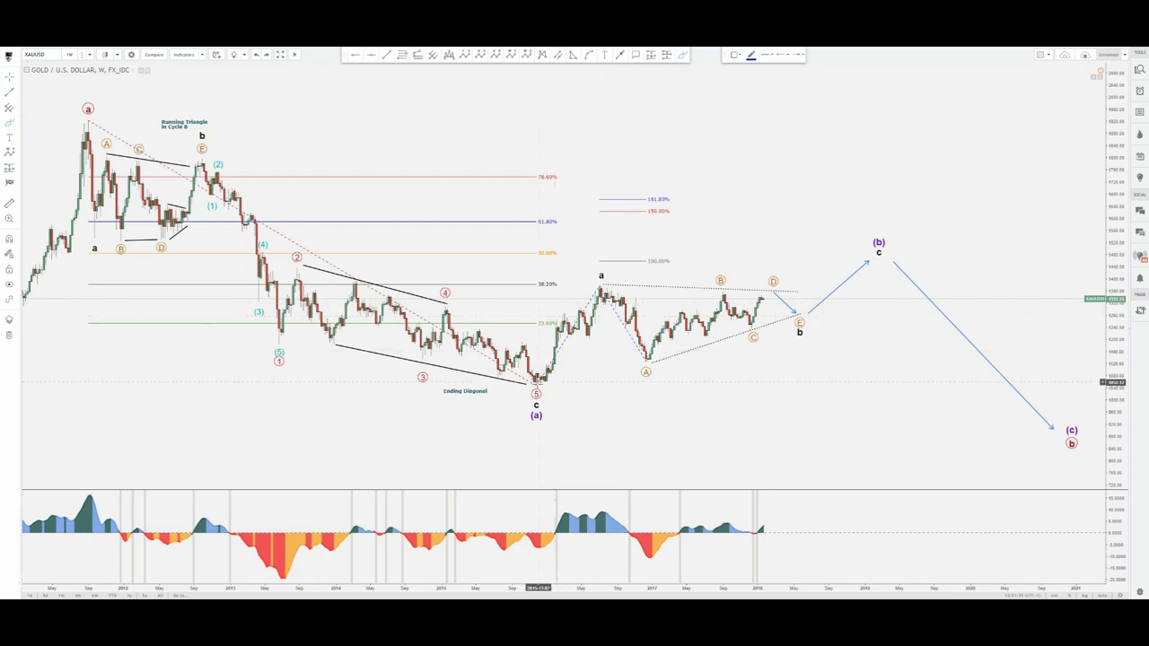
{"action": "left_click_drag", "start_coordinate": [308, 270], "coordinate": [577, 387]}
{"action": "key", "text": "Delete"}
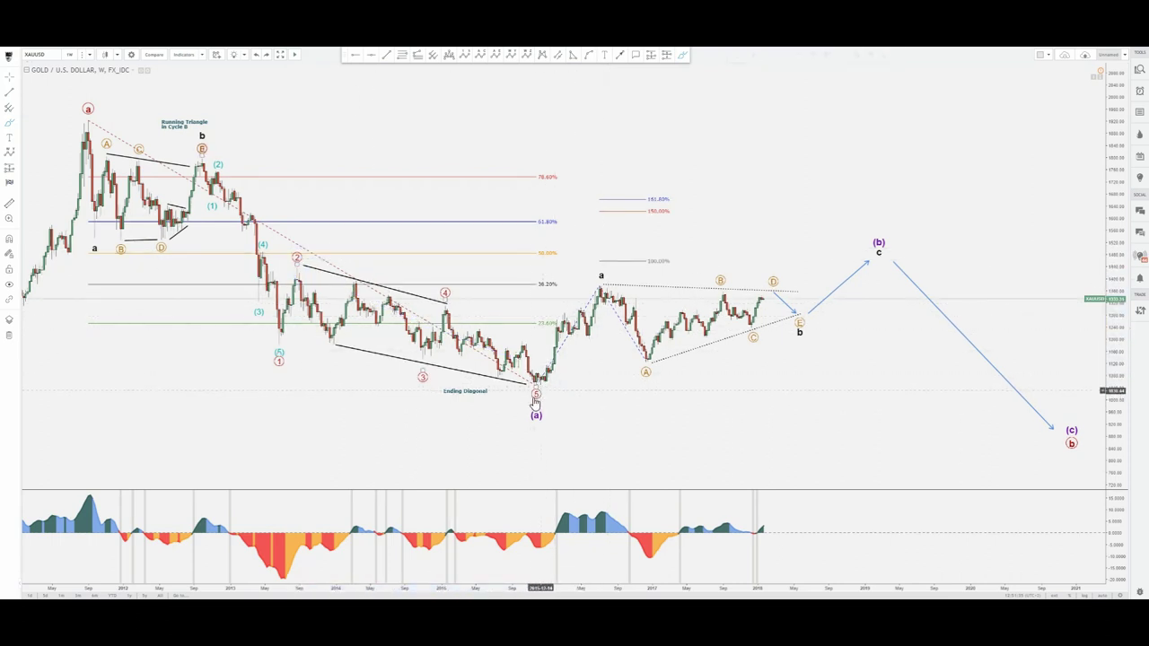
{"action": "left_click", "coordinate": [535, 400]}
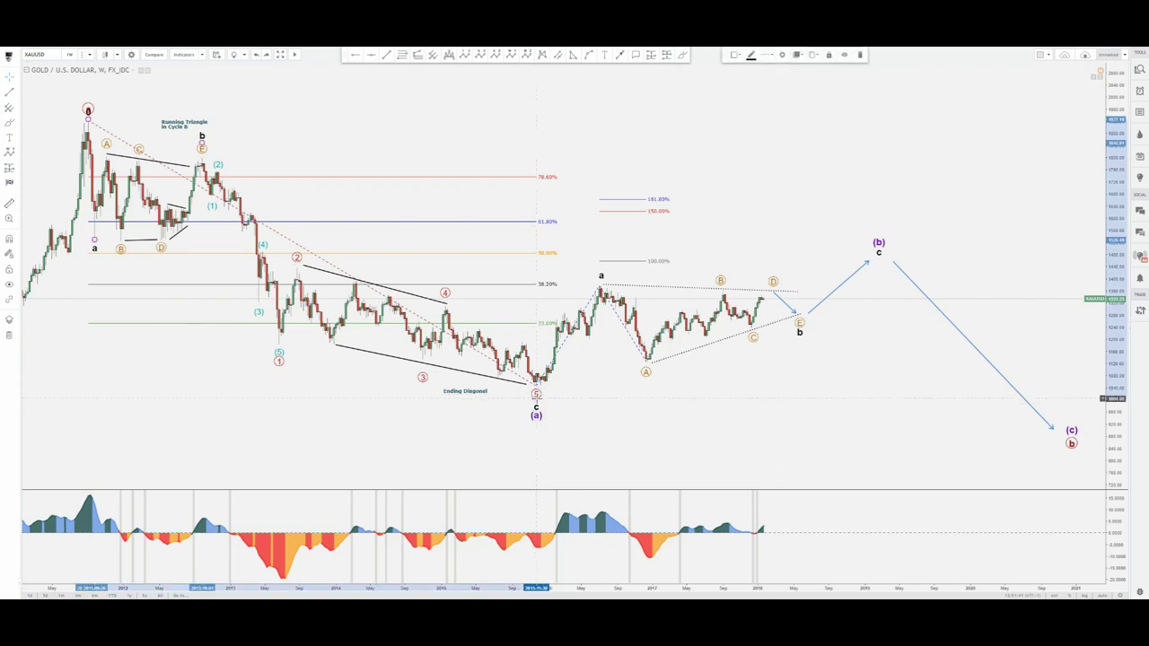
{"action": "left_click", "coordinate": [575, 398]}
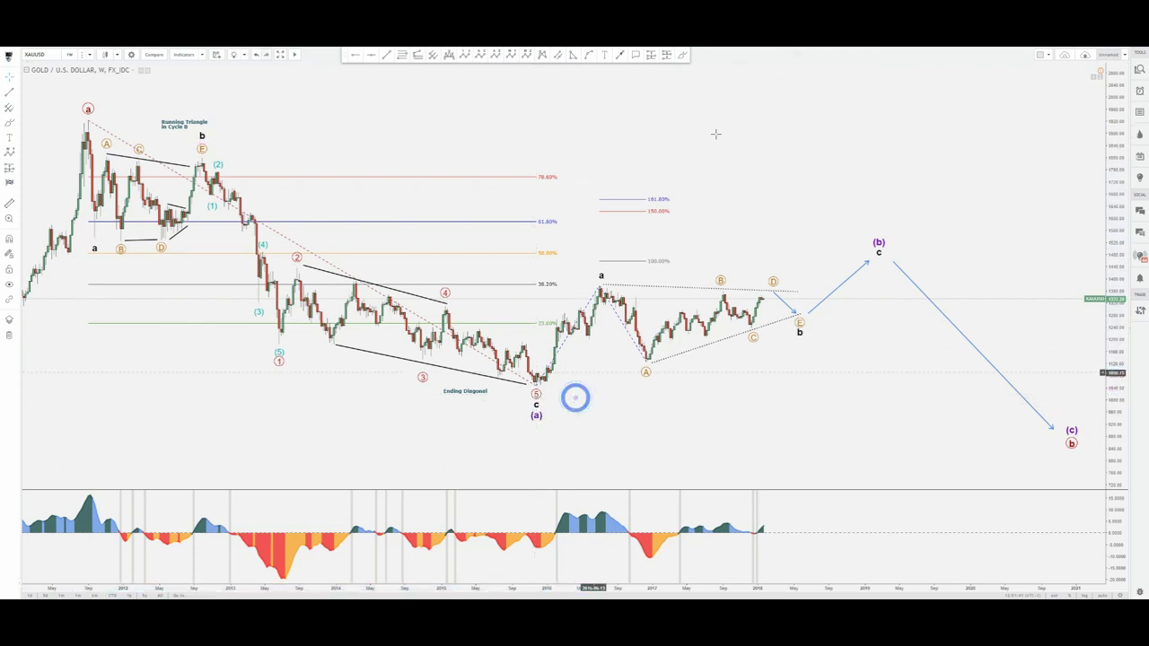
Step: Brush a W below wave (a) with a three-swing rise to an X above black a, and remove the X and its following decline
{"action": "left_click", "coordinate": [685, 56]}
{"action": "left_click_drag", "start_coordinate": [525, 429], "coordinate": [606, 287]}
{"action": "mouse_move", "coordinate": [615, 237]}
{"action": "left_mouse_down"}
{"action": "mouse_move", "coordinate": [585, 268]}
{"action": "mouse_move", "coordinate": [615, 276]}
{"action": "mouse_move", "coordinate": [644, 345]}
{"action": "mouse_move", "coordinate": [691, 323]}
{"action": "mouse_move", "coordinate": [760, 330]}
{"action": "mouse_move", "coordinate": [787, 377]}
{"action": "left_mouse_up"}
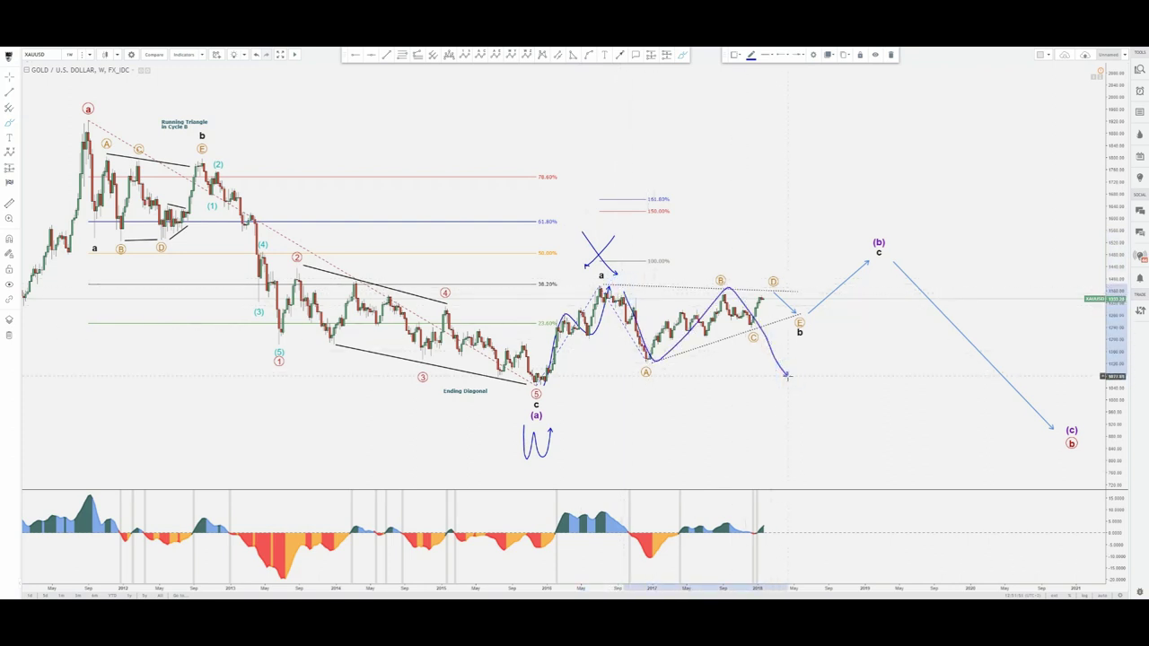
{"action": "key", "text": "Delete"}
{"action": "key", "text": "ctrl+z"}
Step: Trace the path from the wave (a) low through A, B and C to an X above D, ending in a falling arrow
{"action": "left_click", "coordinate": [679, 56]}
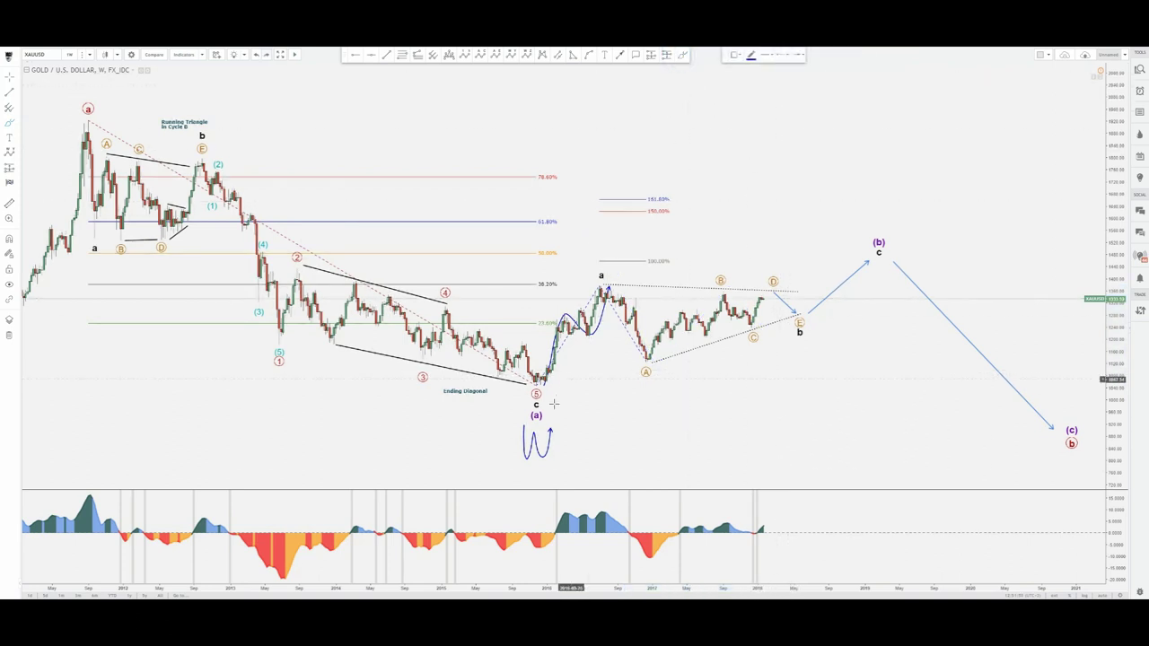
{"action": "mouse_move", "coordinate": [534, 381]}
{"action": "left_mouse_down"}
{"action": "mouse_move", "coordinate": [611, 280]}
{"action": "mouse_move", "coordinate": [633, 338]}
{"action": "mouse_move", "coordinate": [703, 307]}
{"action": "mouse_move", "coordinate": [751, 334]}
{"action": "mouse_move", "coordinate": [783, 273]}
{"action": "mouse_move", "coordinate": [810, 282]}
{"action": "left_mouse_up"}
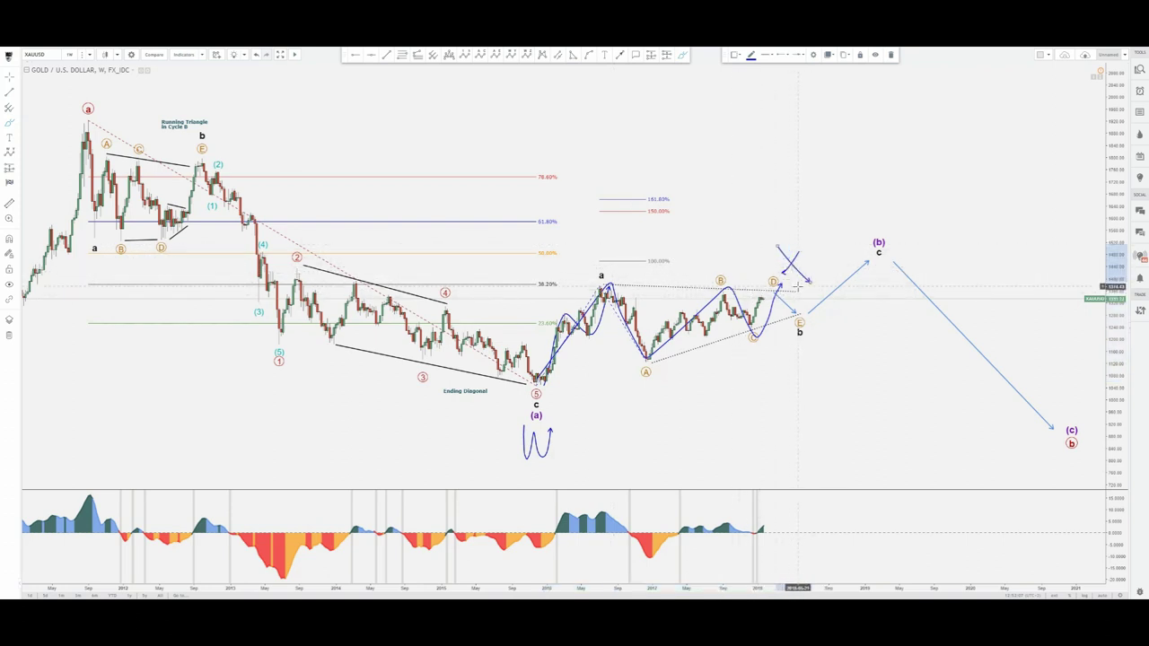
{"action": "left_click_drag", "start_coordinate": [793, 283], "coordinate": [878, 409]}
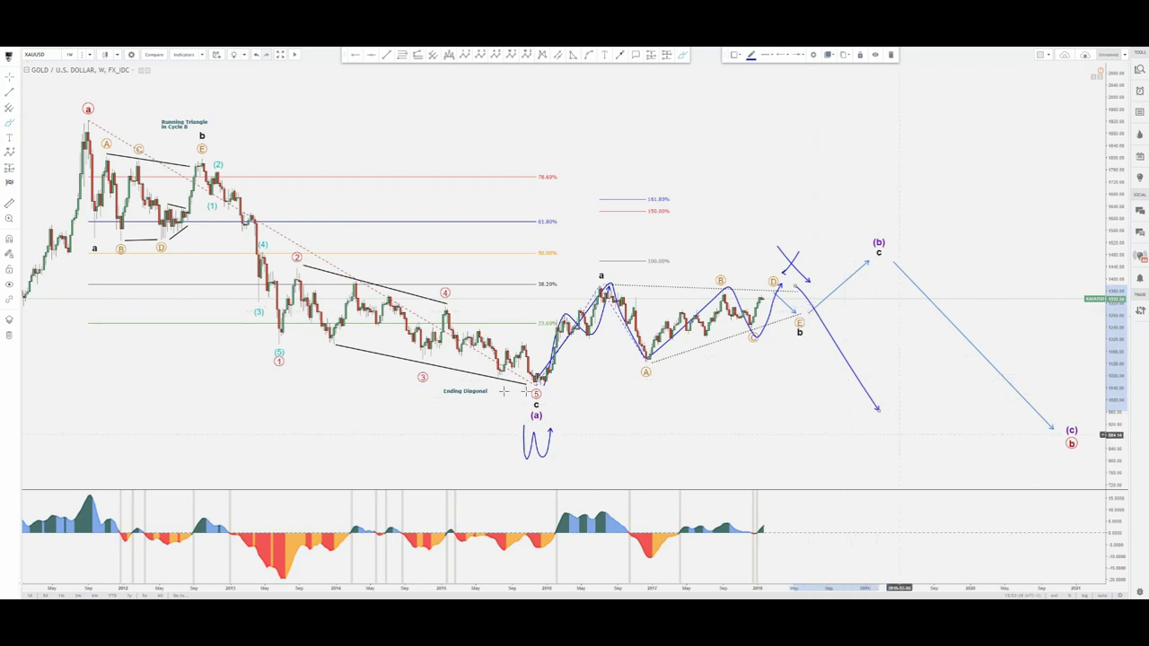
Step: Brush a horizontal arrow along the wave (a) low and undo all the temporary strokes
{"action": "left_click_drag", "start_coordinate": [476, 383], "coordinate": [616, 384]}
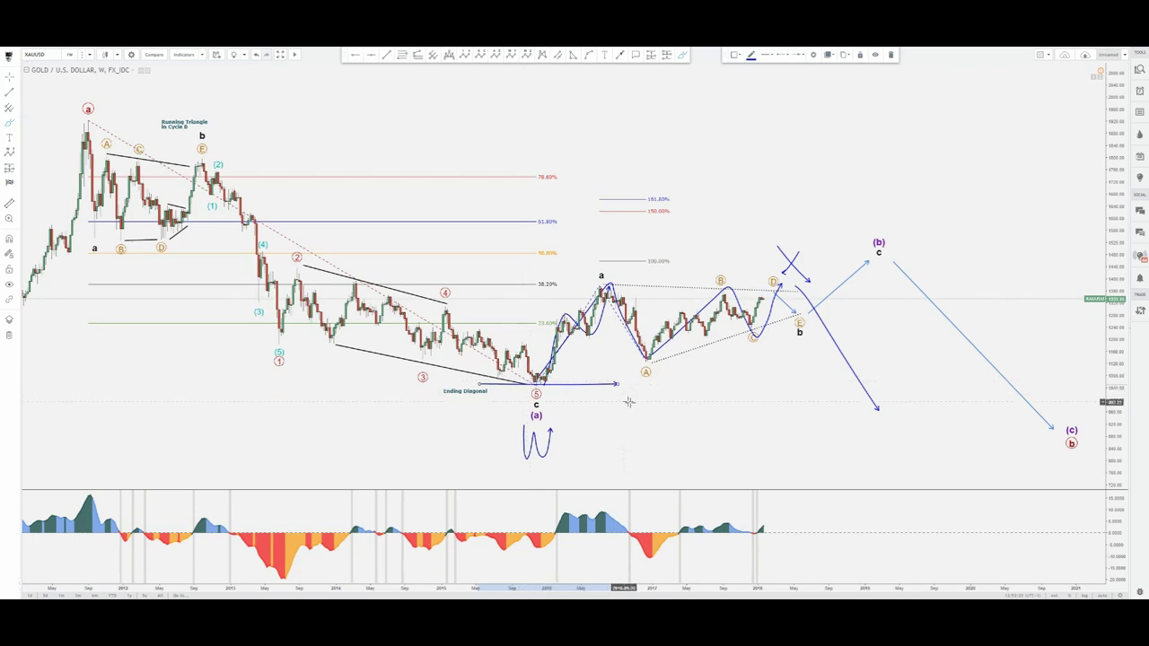
{"action": "key", "text": "ctrl+z"}
{"action": "key", "text": "ctrl+z"}
{"action": "key", "text": "ctrl+z"}
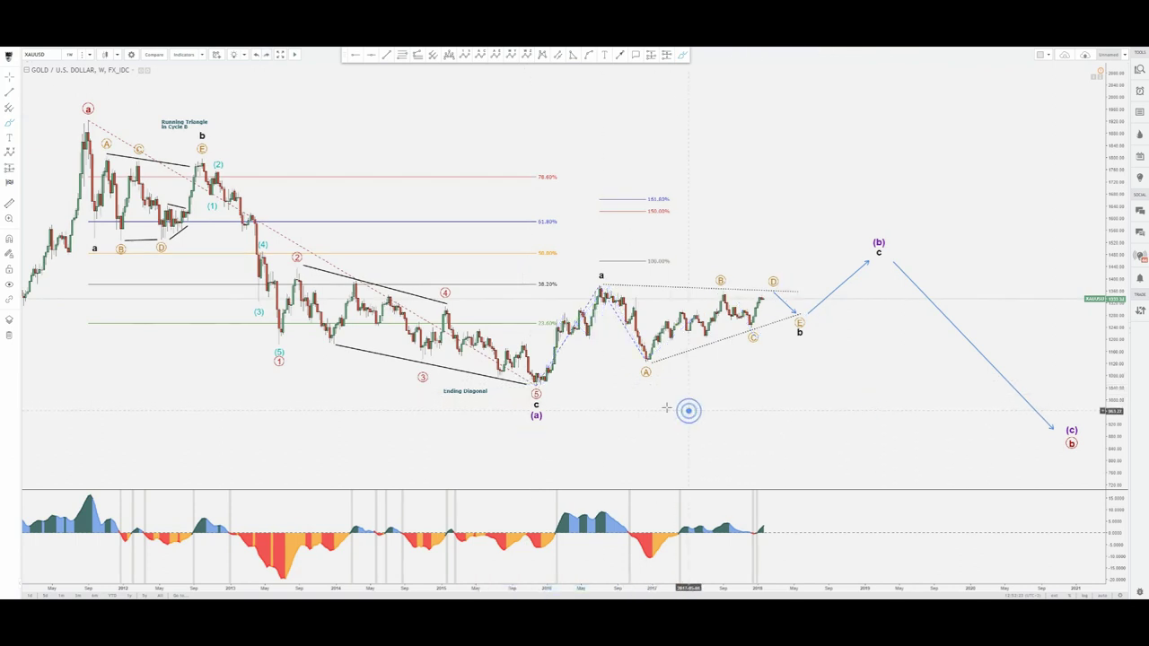
Step: Circle the 38.20% retracement label, brush an arrow along the decline from red wave a to the wave (a) low and clear both
{"action": "left_click", "coordinate": [686, 55]}
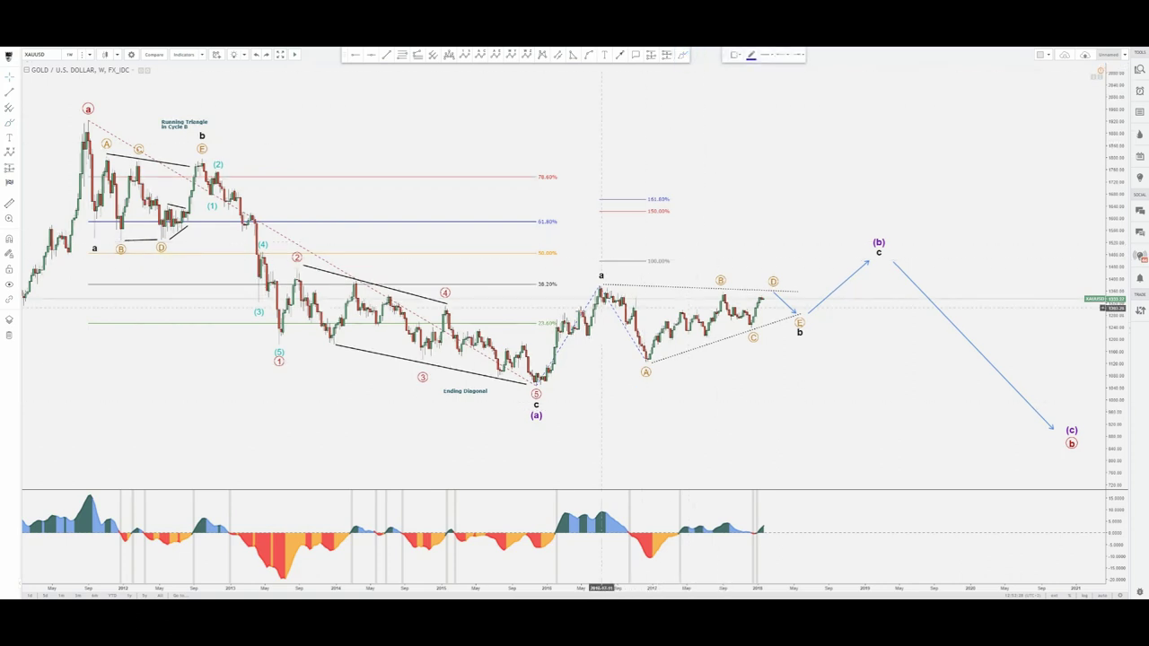
{"action": "left_click_drag", "start_coordinate": [548, 272], "coordinate": [567, 285]}
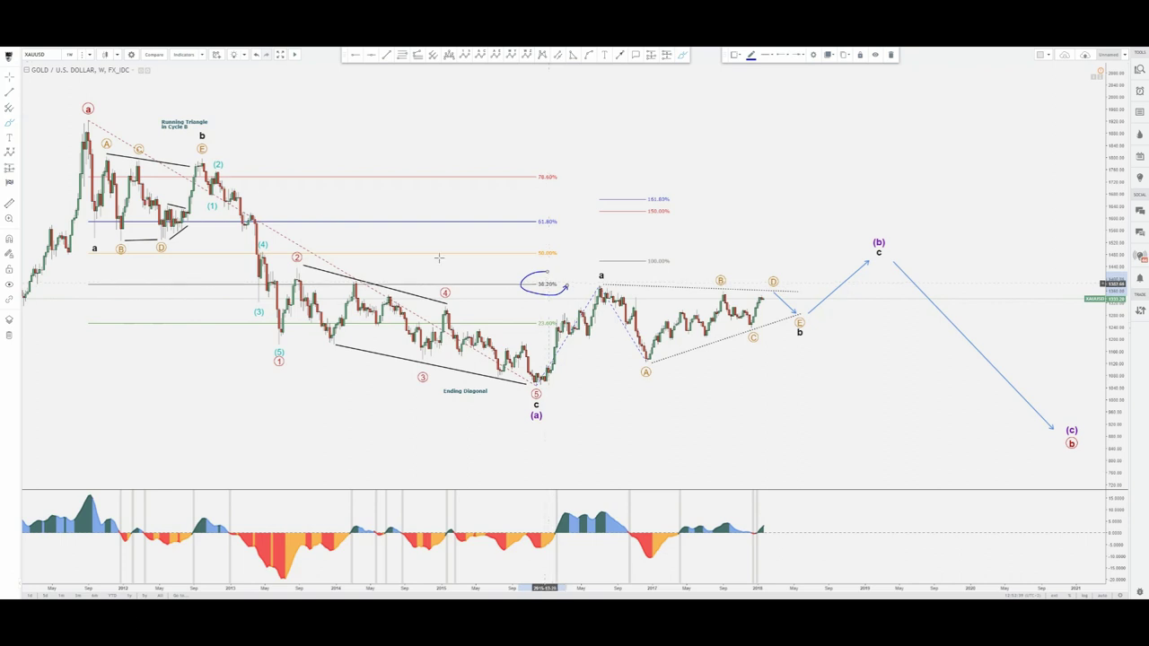
{"action": "left_click", "coordinate": [119, 131]}
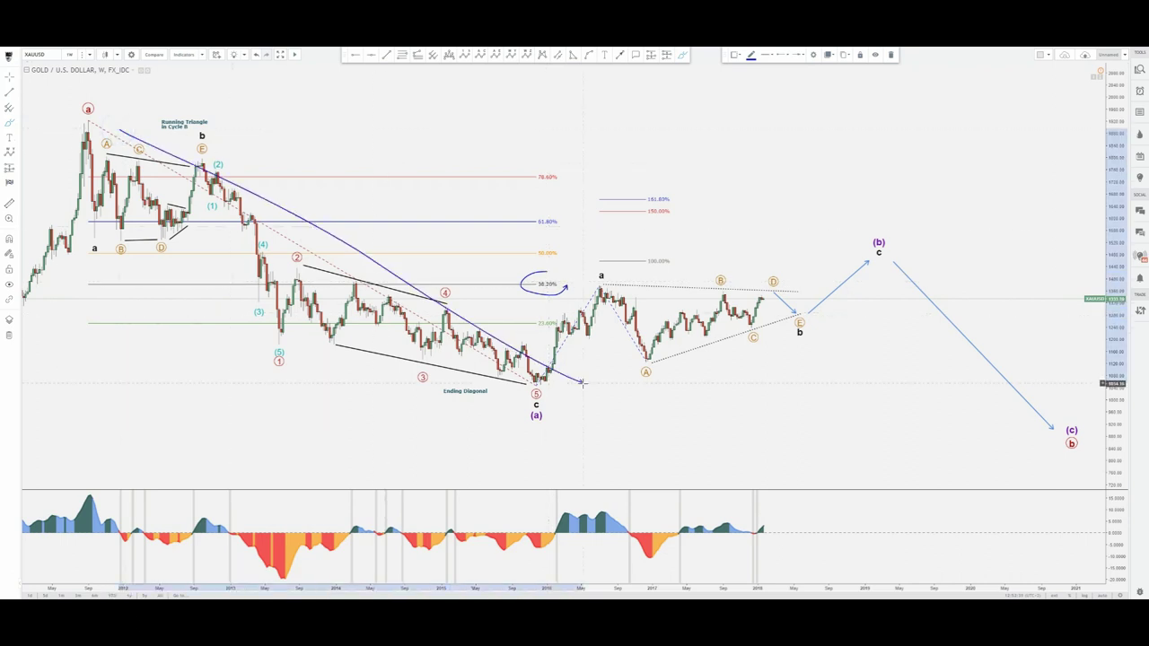
{"action": "key", "text": "Escape"}
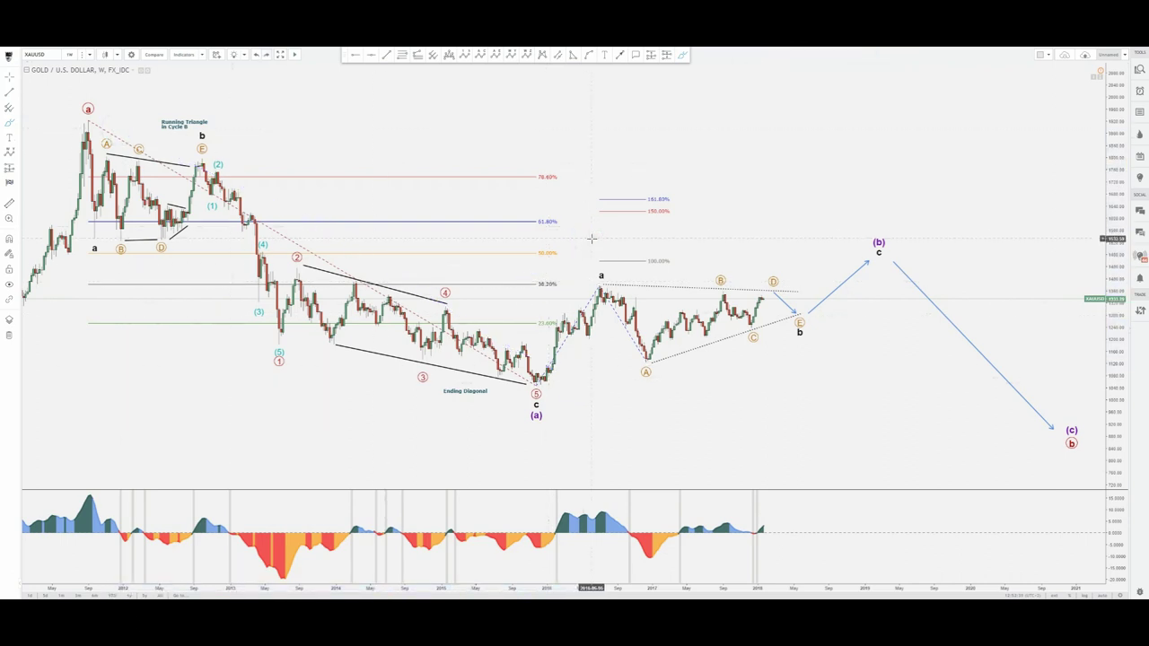
{"action": "left_click", "coordinate": [681, 233]}
{"action": "left_click", "coordinate": [682, 55]}
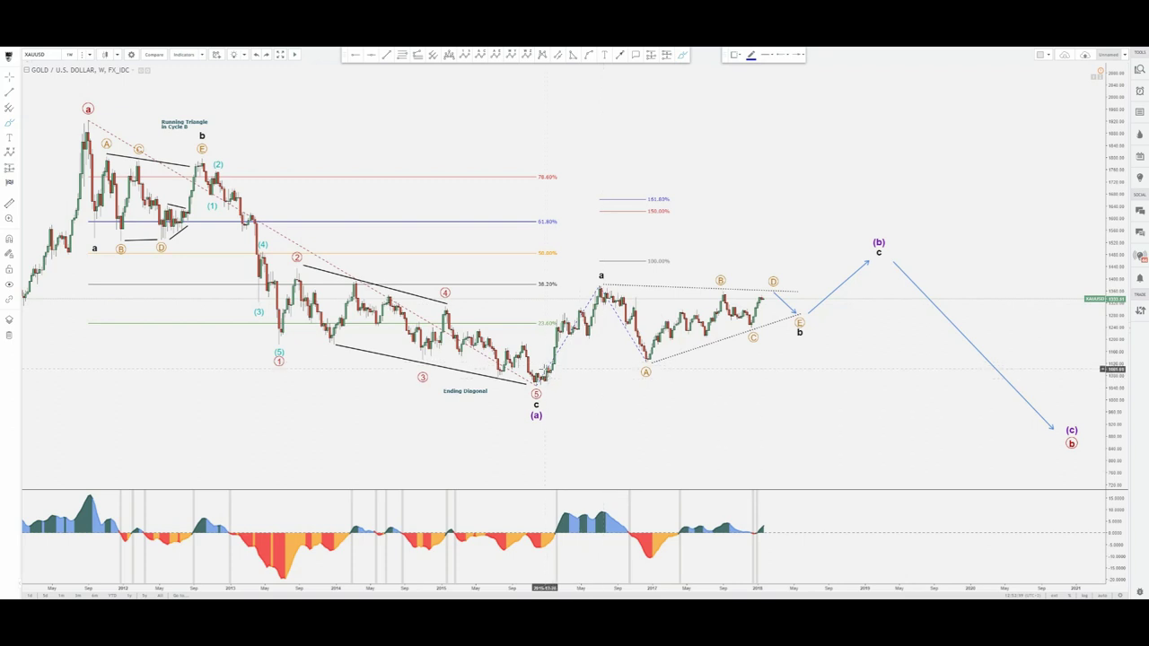
{"action": "mouse_move", "coordinate": [646, 280]}
{"action": "left_mouse_down"}
{"action": "mouse_move", "coordinate": [628, 366]}
{"action": "mouse_move", "coordinate": [651, 297]}
{"action": "left_mouse_up"}
{"action": "key", "text": "ctrl+z"}
Step: Brush an arrow from the wave (a) low up to black wave a
{"action": "left_click", "coordinate": [682, 55]}
{"action": "left_click_drag", "start_coordinate": [543, 384], "coordinate": [610, 288]}
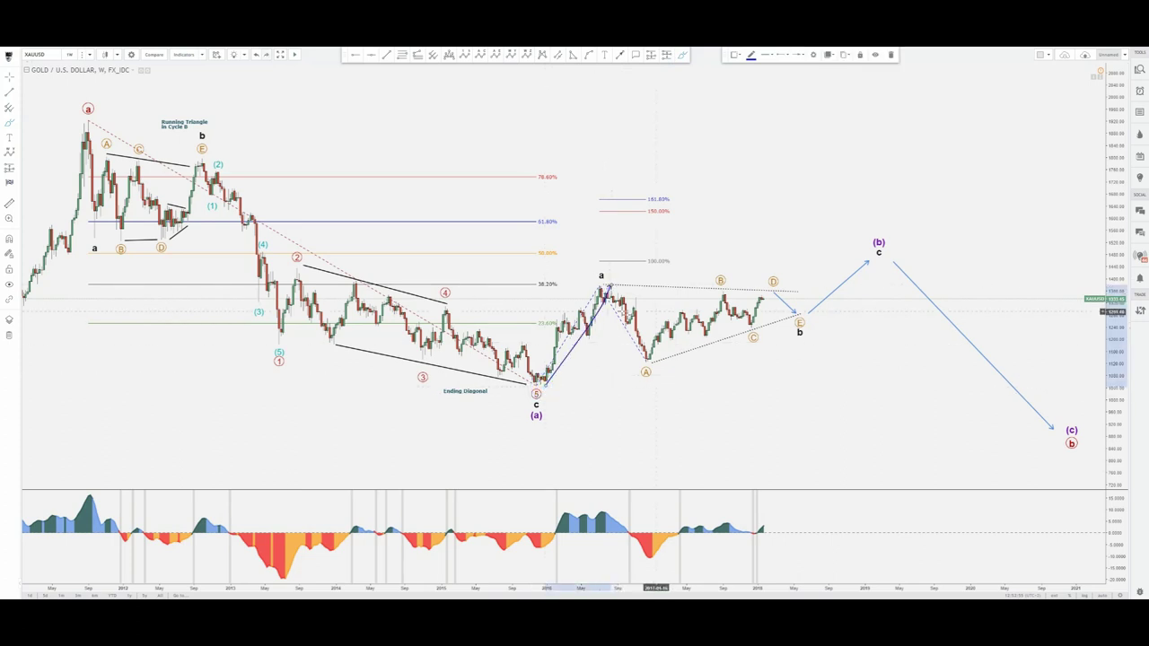
Step: Brush a curved arrow around the E and b labels, trace the triangle from black a through A, B, C, D to E, and delete the strokes
{"action": "left_click_drag", "start_coordinate": [811, 323], "coordinate": [819, 346]}
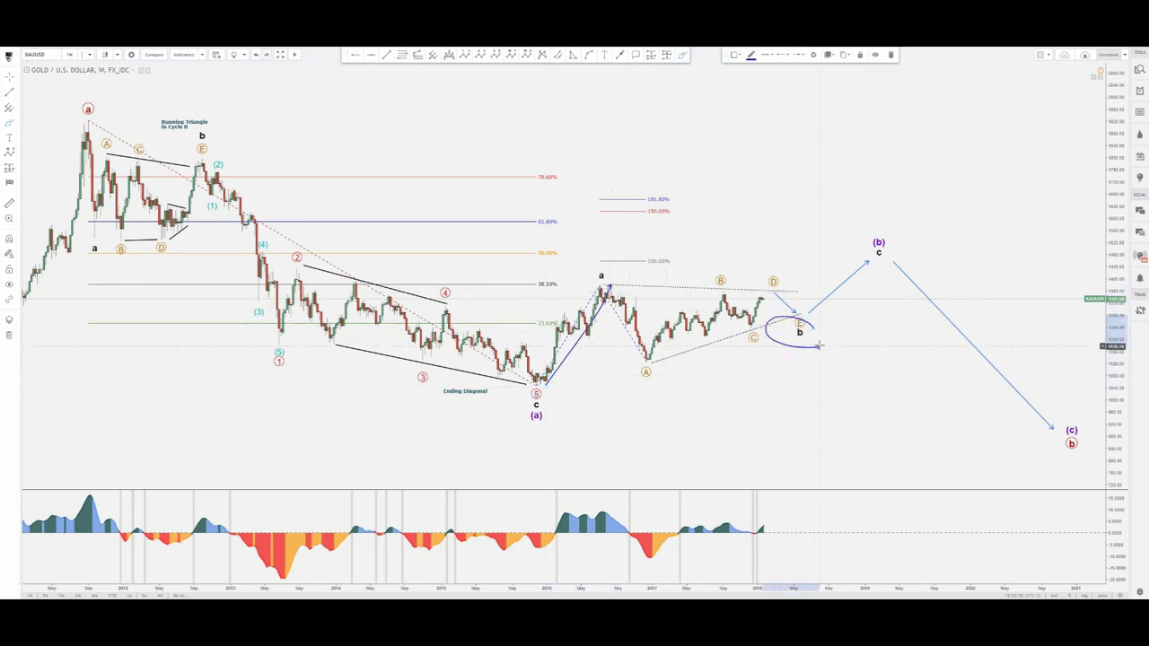
{"action": "mouse_move", "coordinate": [610, 289]}
{"action": "left_mouse_down"}
{"action": "mouse_move", "coordinate": [646, 353]}
{"action": "mouse_move", "coordinate": [799, 323]}
{"action": "left_mouse_up"}
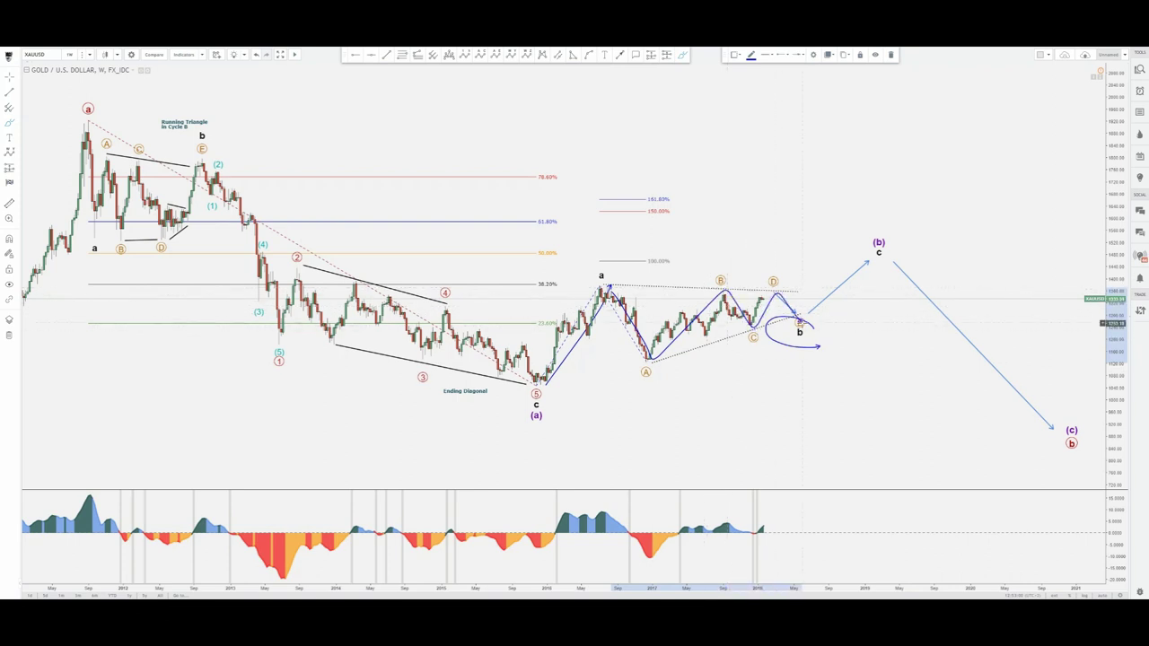
{"action": "key", "text": "Delete"}
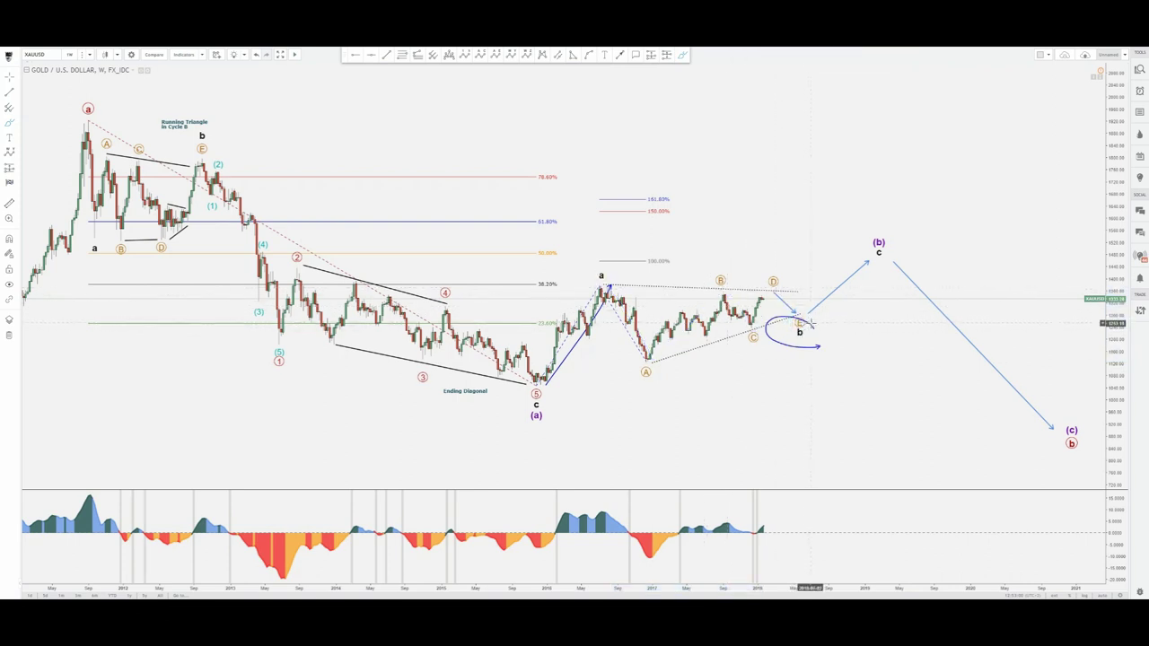
{"action": "left_click", "coordinate": [809, 329]}
{"action": "key", "text": "Delete"}
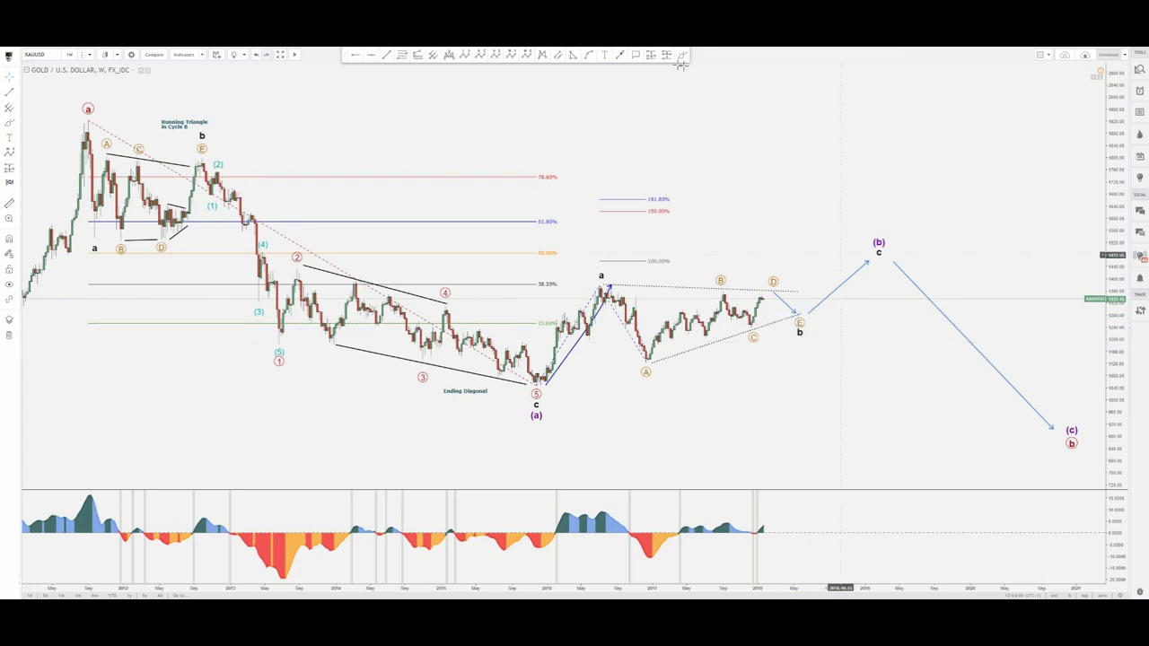
Step: Brush a breakout scenario at wave D with an arrow back along the upper triangle line and another rising above it
{"action": "left_click", "coordinate": [682, 57]}
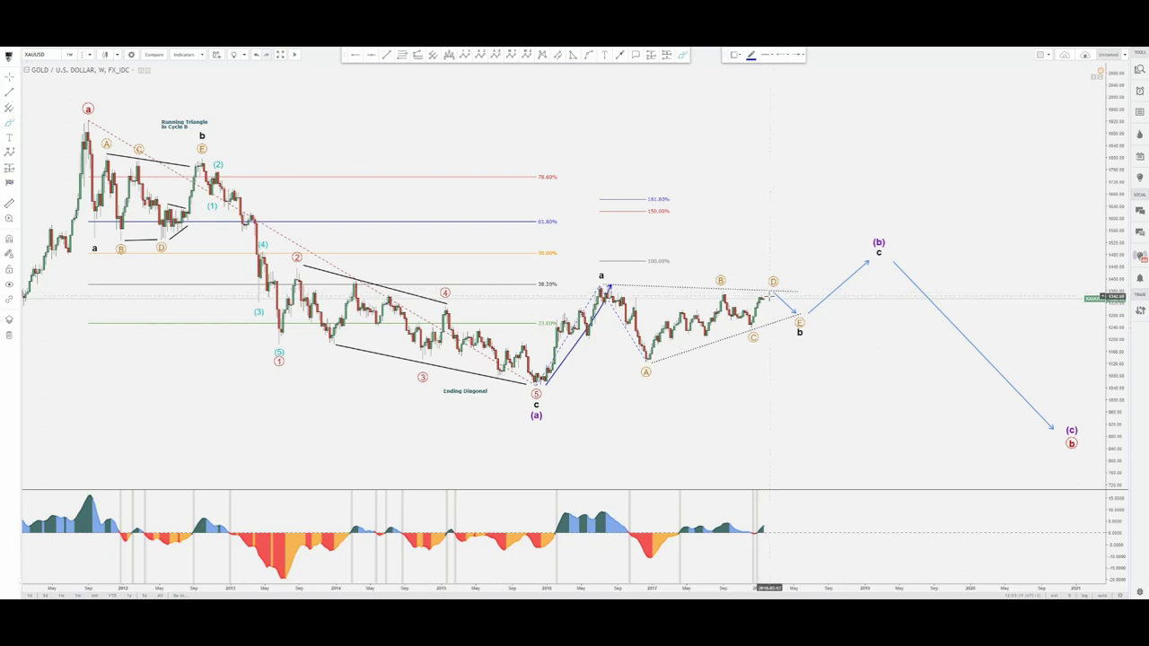
{"action": "left_click", "coordinate": [767, 260]}
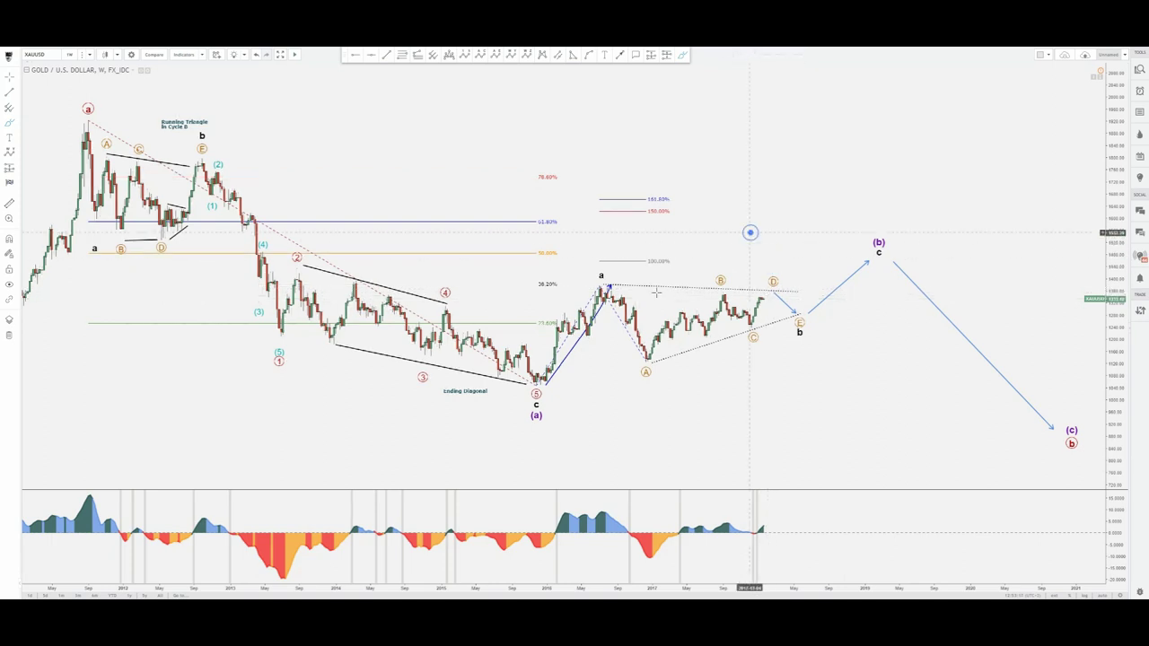
{"action": "left_click", "coordinate": [759, 377]}
{"action": "left_click", "coordinate": [681, 55]}
{"action": "left_click", "coordinate": [769, 297]}
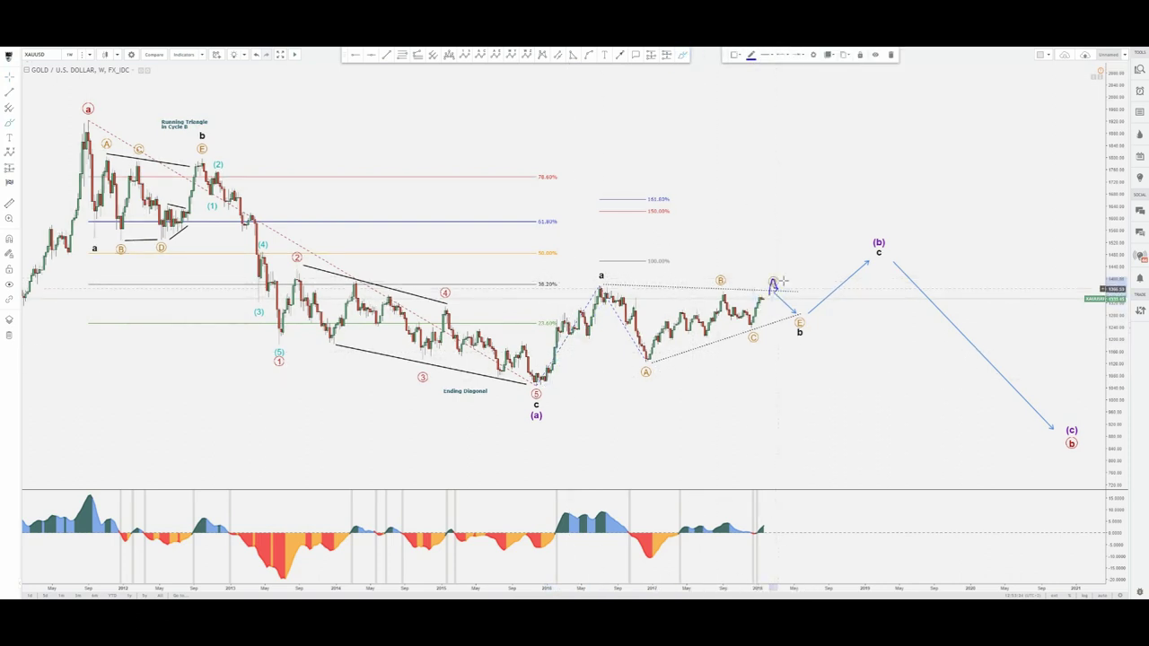
{"action": "left_click_drag", "start_coordinate": [776, 276], "coordinate": [797, 291]}
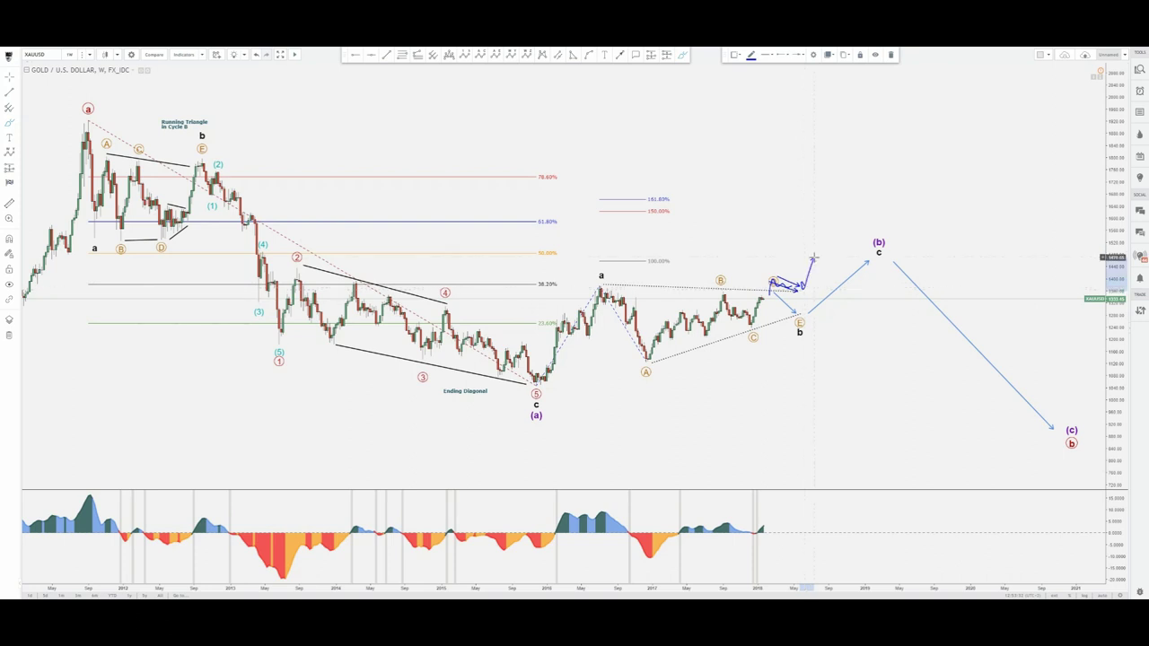
{"action": "left_click", "coordinate": [813, 259]}
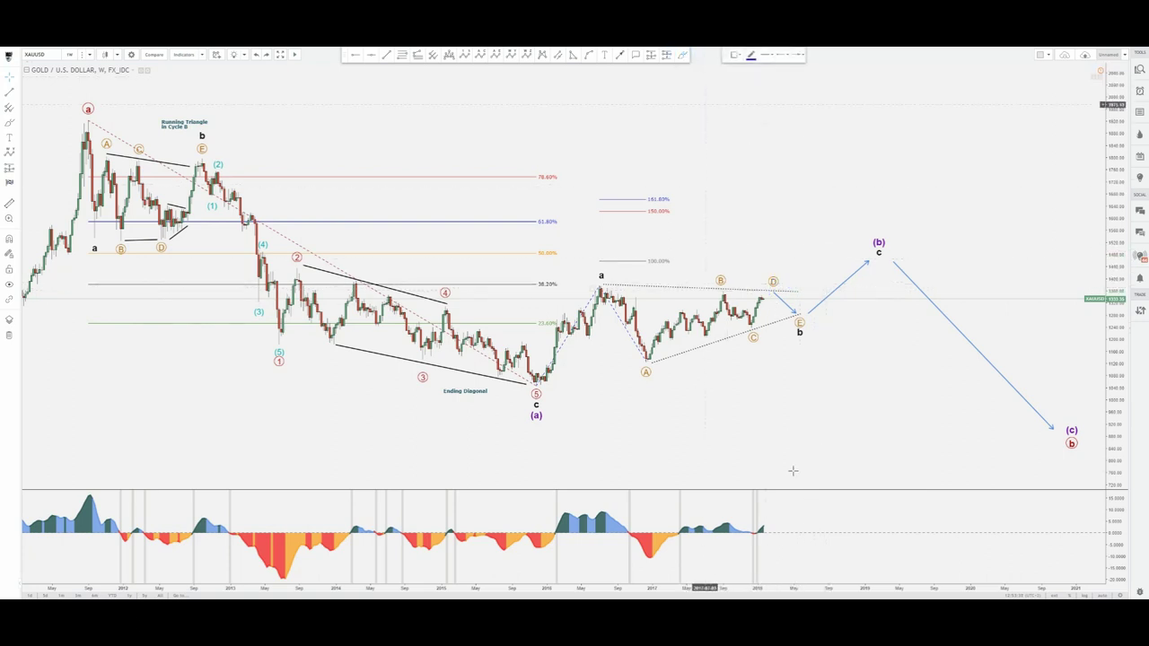
Step: Brush arrows from the latest price to D, down to E and along the lower triangle line, and clear them
{"action": "mouse_move", "coordinate": [763, 290]}
{"action": "left_mouse_down"}
{"action": "mouse_move", "coordinate": [793, 273]}
{"action": "mouse_move", "coordinate": [777, 287]}
{"action": "mouse_move", "coordinate": [787, 285]}
{"action": "left_mouse_up"}
{"action": "key", "text": "ctrl+z"}
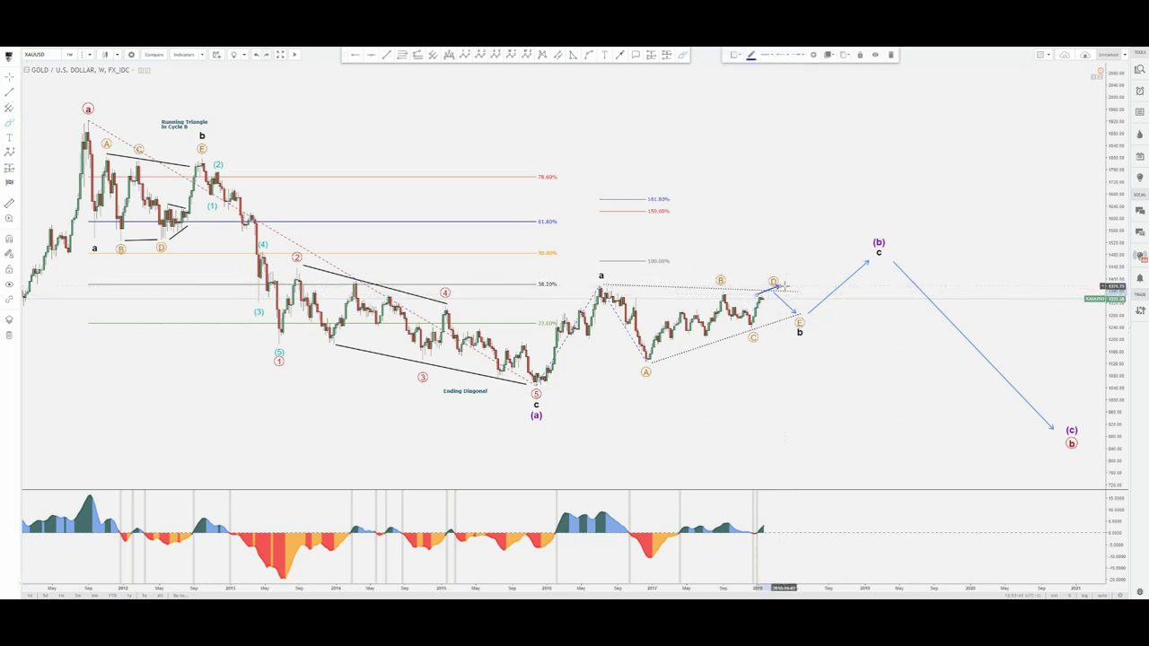
{"action": "left_click_drag", "start_coordinate": [786, 285], "coordinate": [822, 305]}
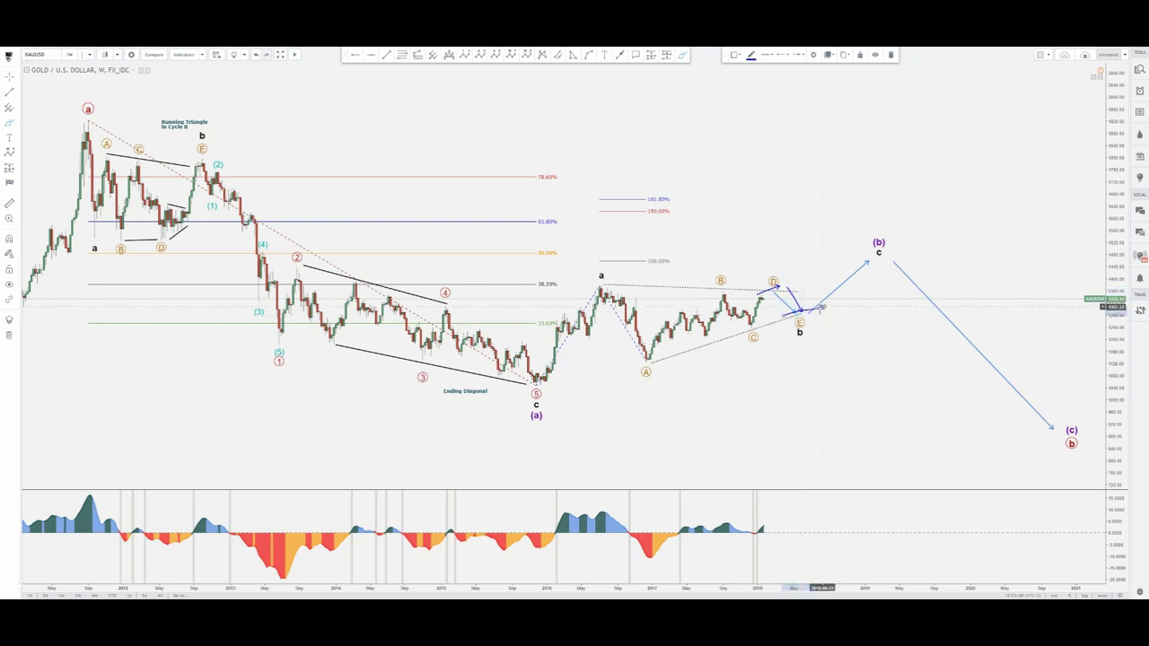
{"action": "left_click", "coordinate": [801, 307]}
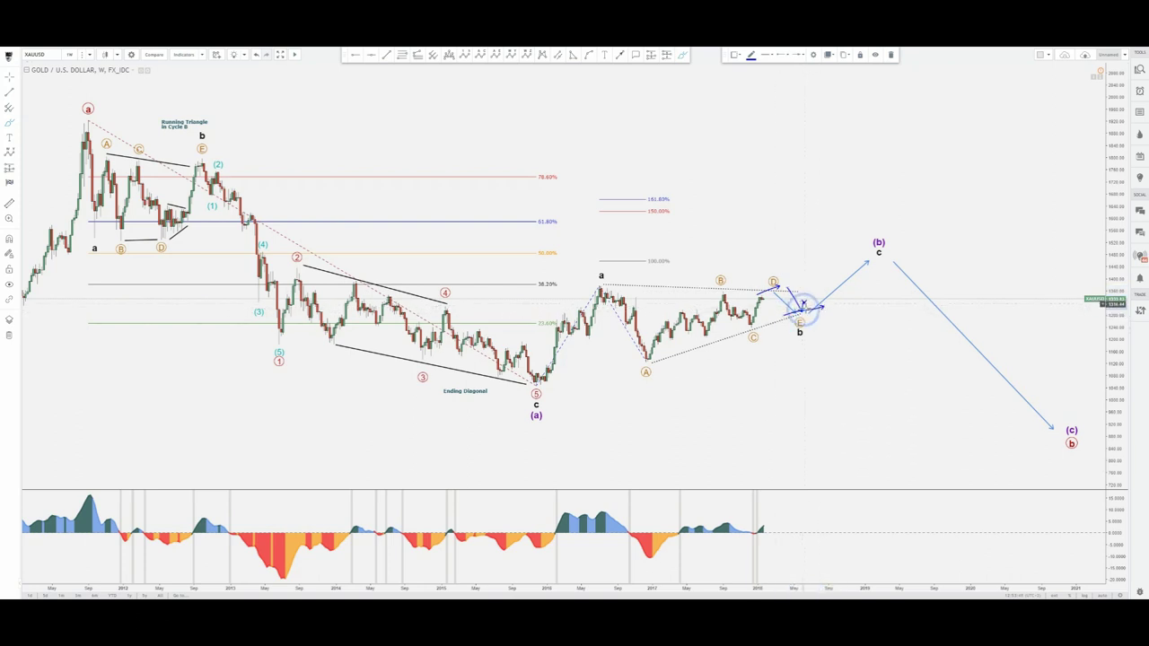
{"action": "mouse_move", "coordinate": [799, 306]}
{"action": "left_mouse_down"}
{"action": "mouse_move", "coordinate": [826, 292]}
{"action": "mouse_move", "coordinate": [828, 308]}
{"action": "left_mouse_up"}
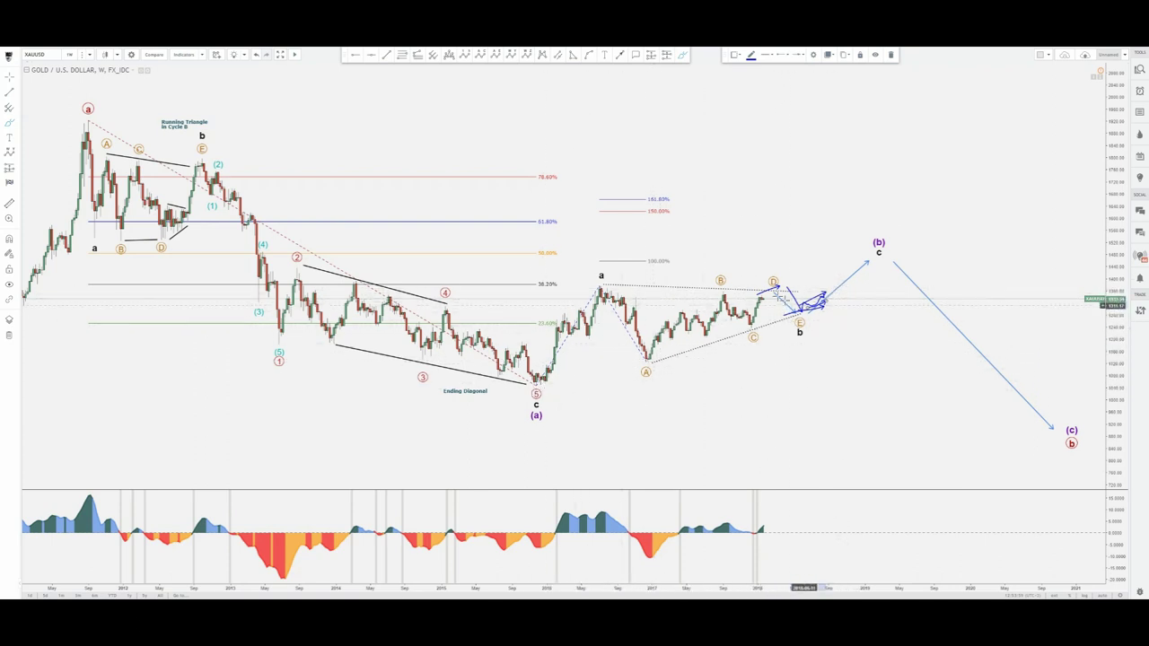
{"action": "key", "text": "Delete"}
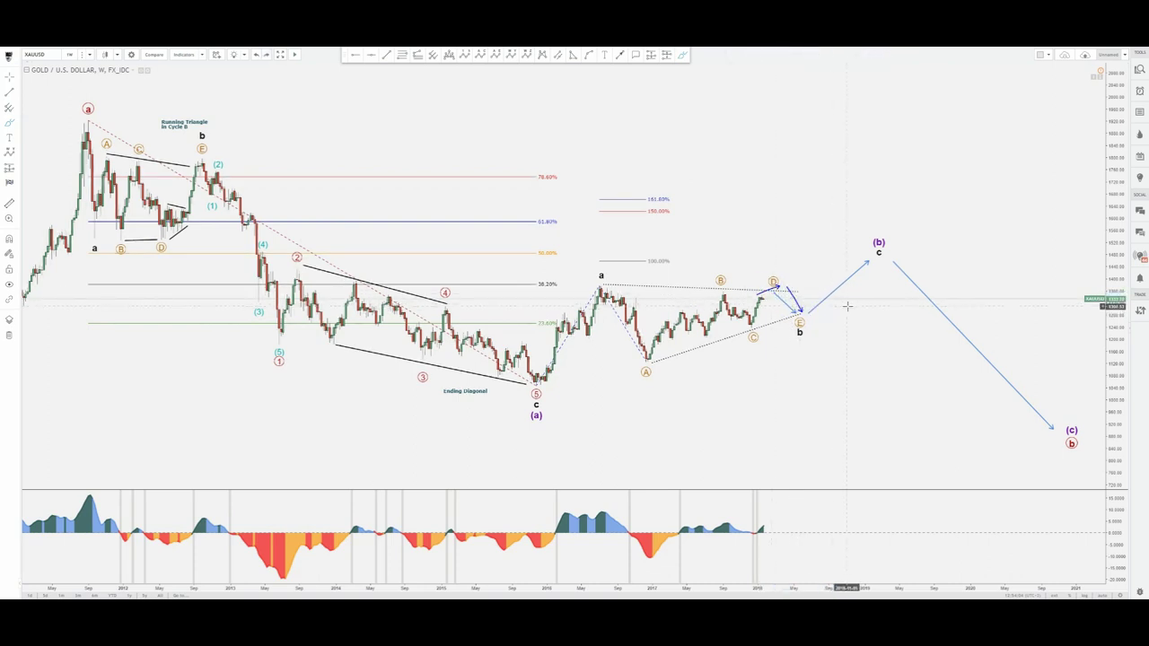
{"action": "key", "text": "ctrl+z"}
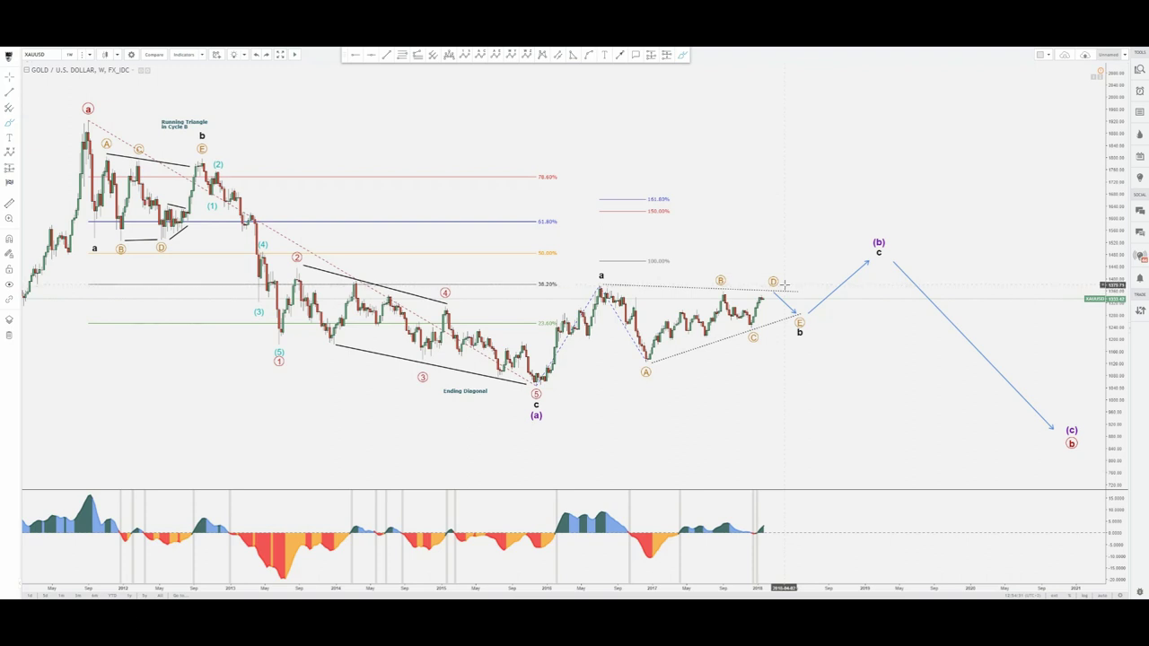
Step: Brush an arrow rising from wave E toward the wave (b) target and undo it
{"action": "left_click_drag", "start_coordinate": [804, 314], "coordinate": [845, 258]}
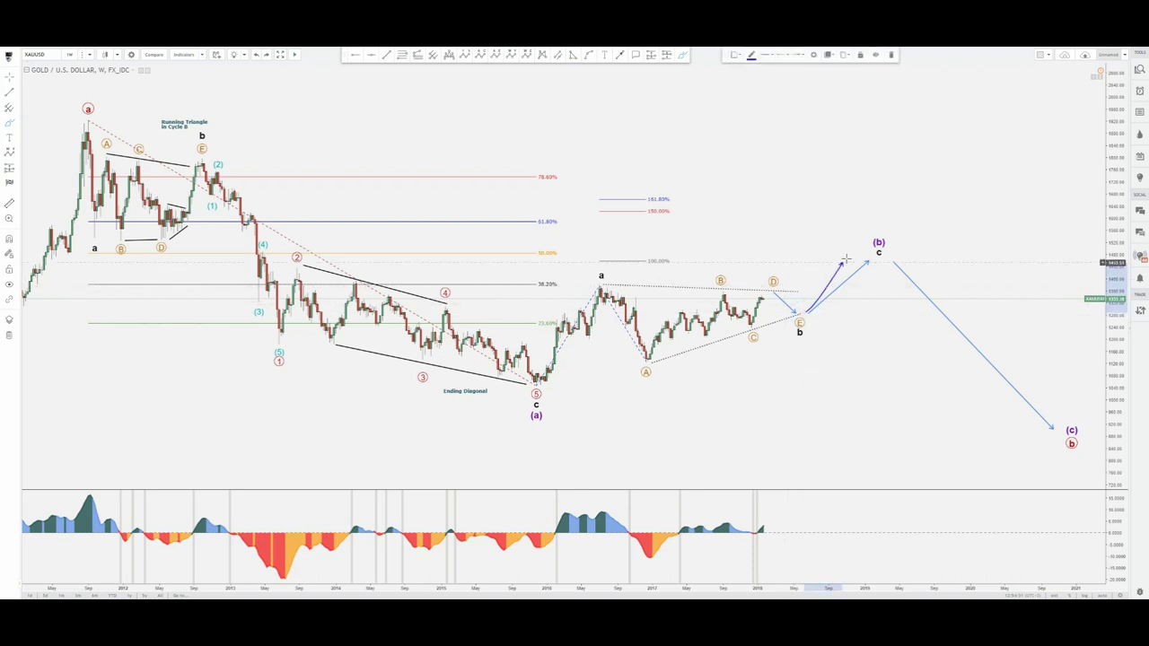
{"action": "key", "text": "ctrl+z"}
Step: Brush the D to E decline with a bounce and drop below the triangle, underline the (a) and A lows with arrows, and clear everything
{"action": "left_click", "coordinate": [681, 54]}
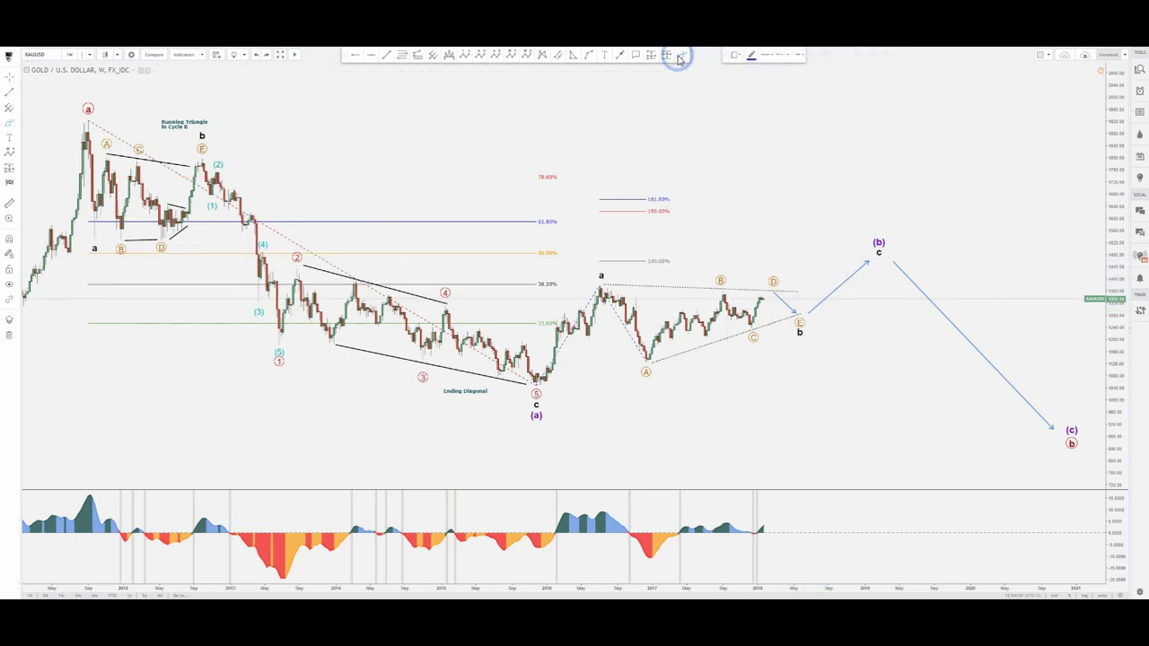
{"action": "left_click", "coordinate": [777, 289]}
{"action": "left_click", "coordinate": [793, 311]}
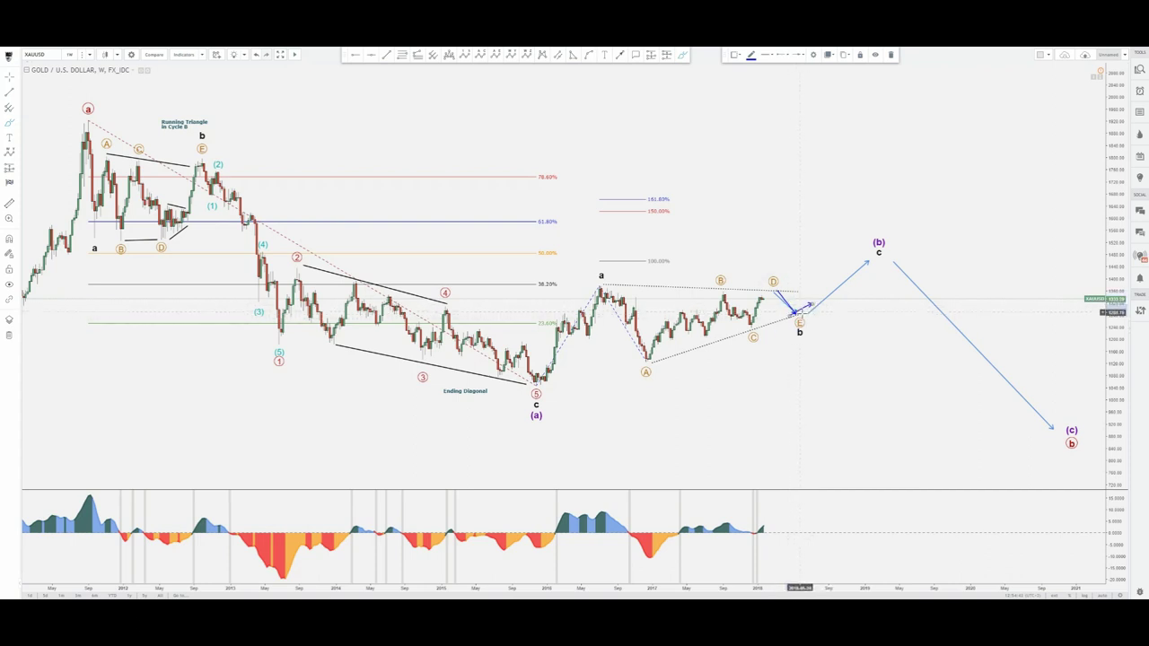
{"action": "left_click", "coordinate": [801, 306]}
{"action": "left_click_drag", "start_coordinate": [808, 304], "coordinate": [822, 329]}
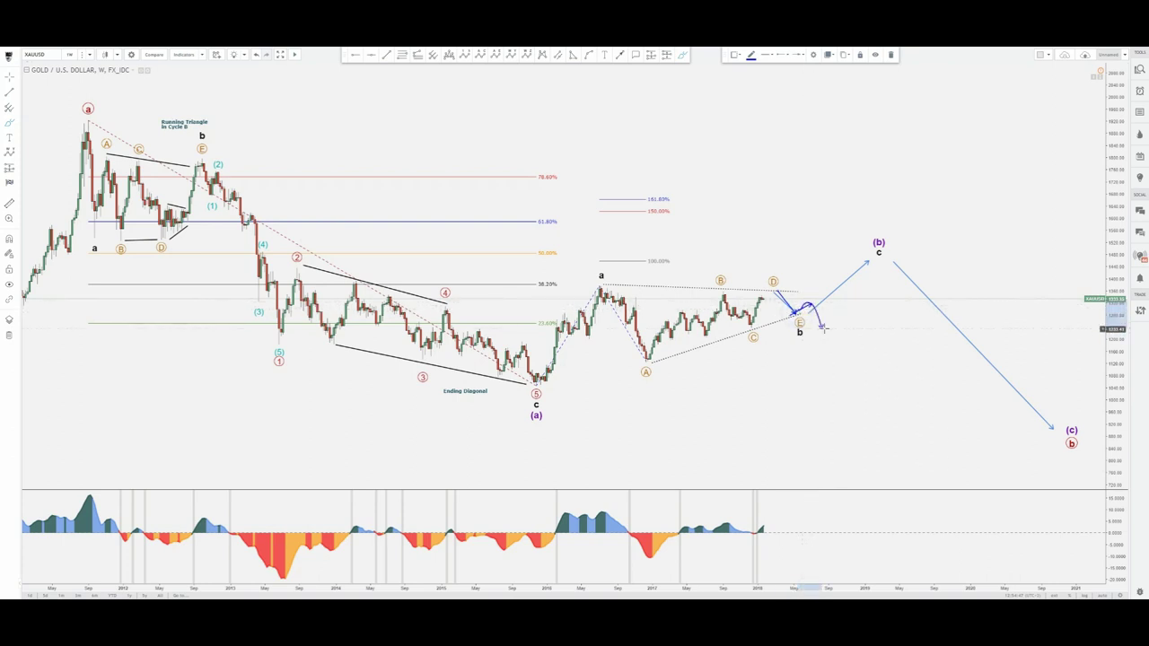
{"action": "mouse_move", "coordinate": [516, 381]}
{"action": "left_mouse_down"}
{"action": "mouse_move", "coordinate": [597, 387]}
{"action": "mouse_move", "coordinate": [679, 366]}
{"action": "left_mouse_up"}
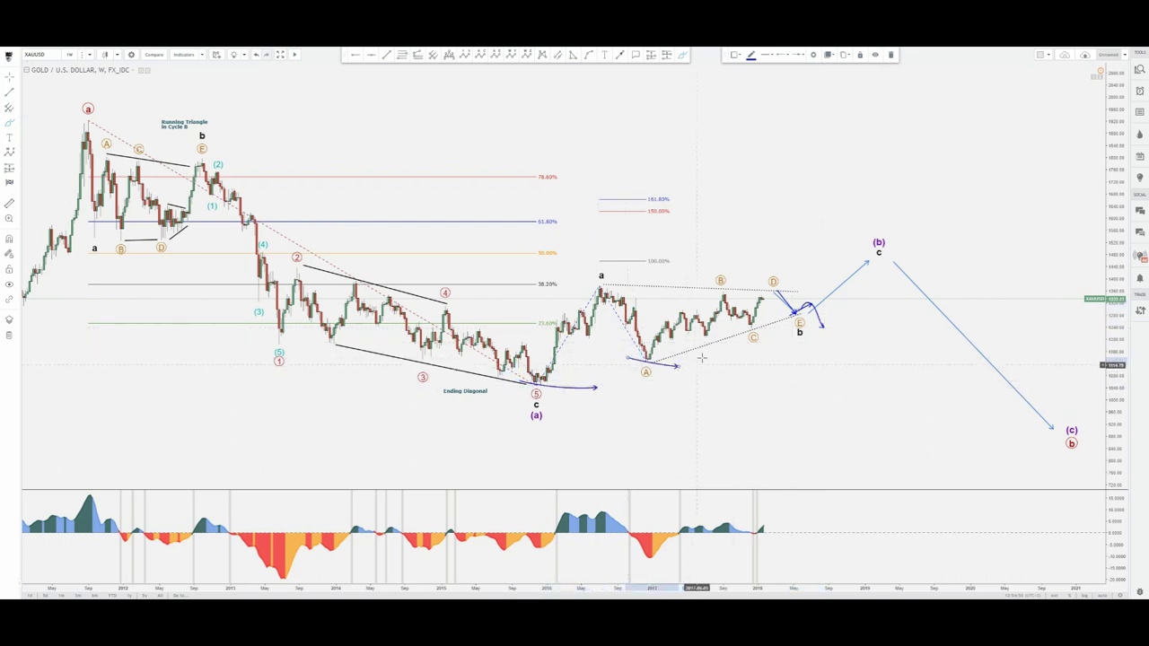
{"action": "key", "text": "Delete"}
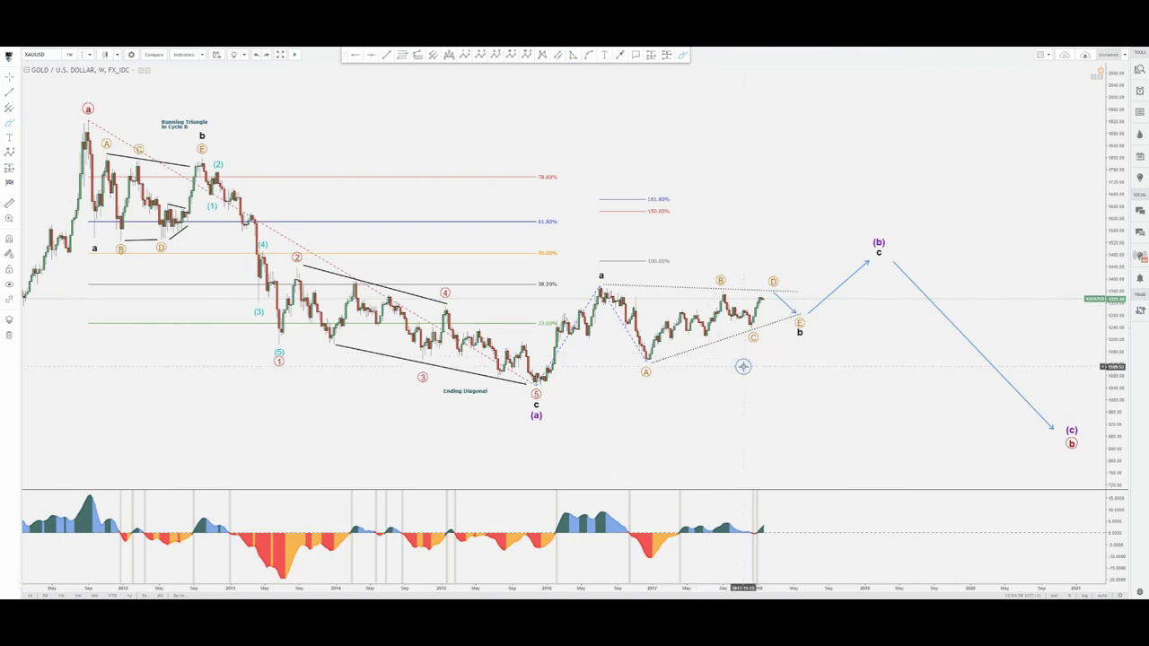
Step: Circle the whole advance from the wave (a) low through the triangle and delete the circle
{"action": "left_click", "coordinate": [682, 55]}
{"action": "left_click", "coordinate": [684, 55]}
{"action": "left_click_drag", "start_coordinate": [541, 359], "coordinate": [812, 273]}
{"action": "mouse_move", "coordinate": [810, 347]}
{"action": "left_mouse_down"}
{"action": "mouse_move", "coordinate": [633, 425]}
{"action": "mouse_move", "coordinate": [556, 348]}
{"action": "left_mouse_up"}
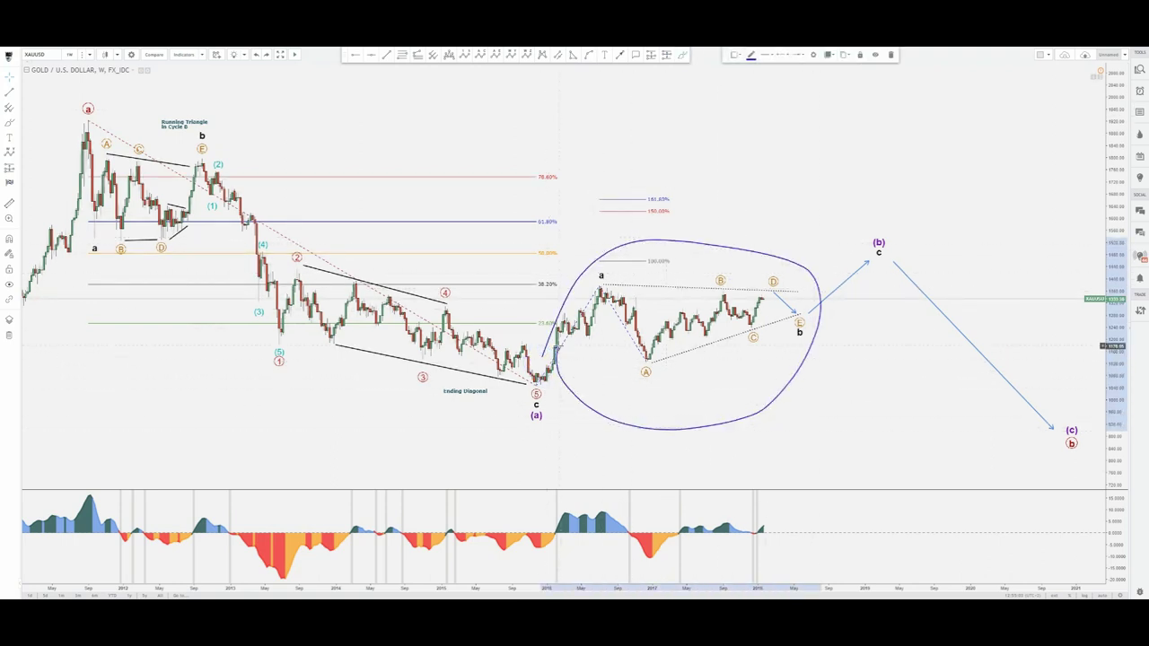
{"action": "key", "text": "Delete"}
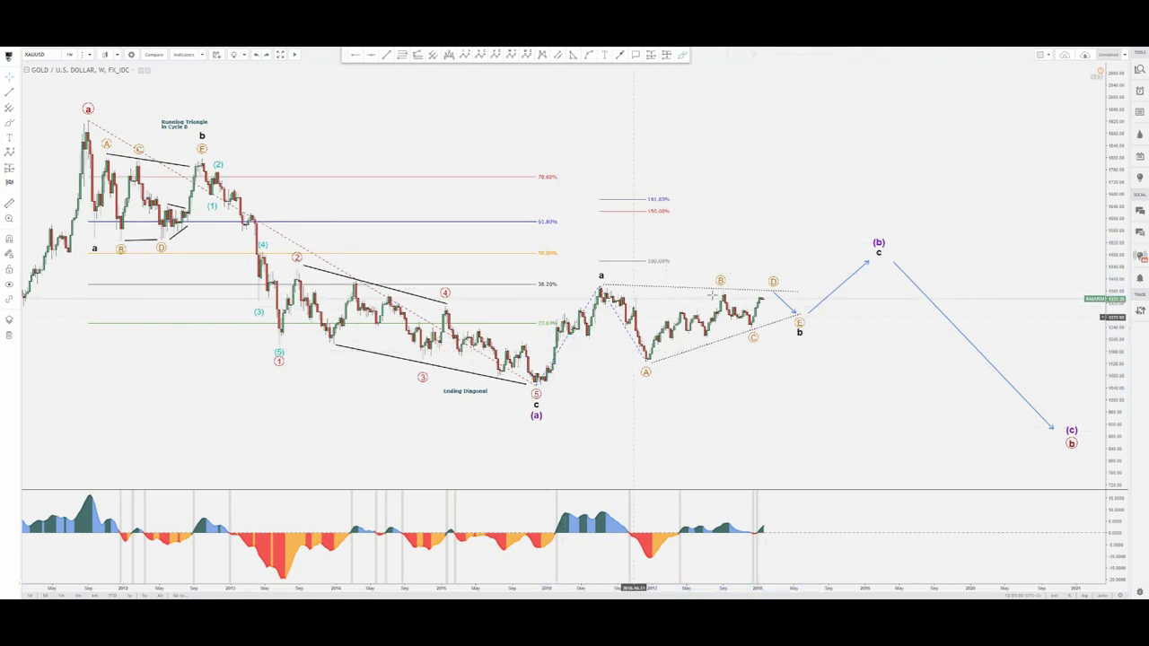
Step: Brush the path from the wave (a) low to black a and on through the triangle toward E, and delete it
{"action": "left_click", "coordinate": [682, 56]}
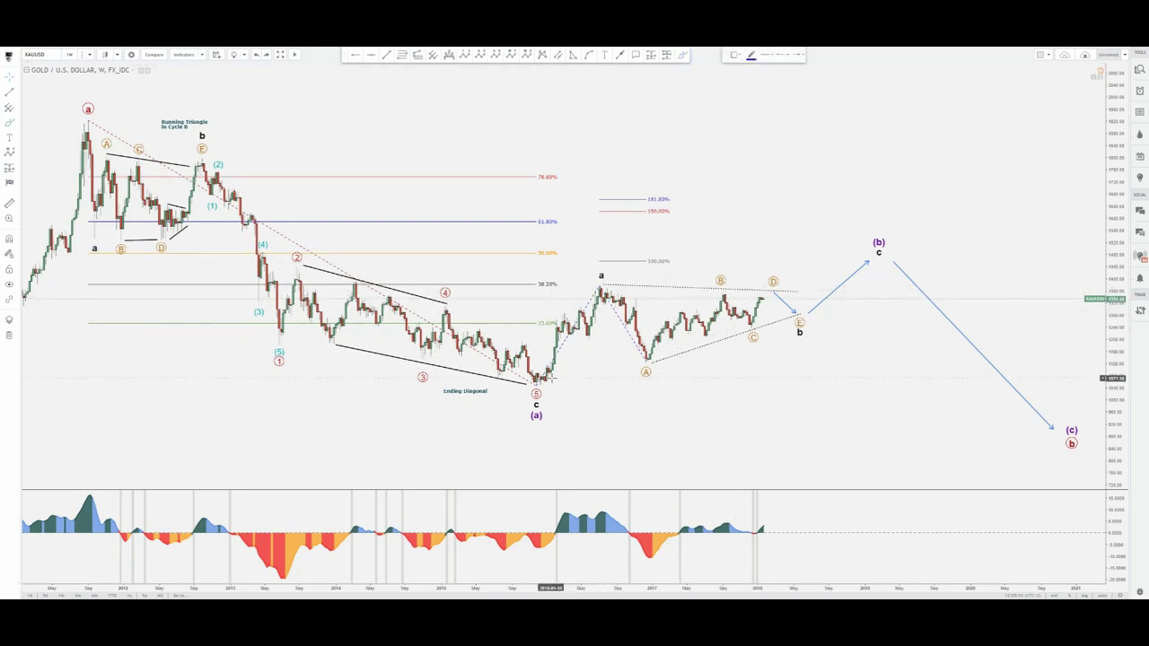
{"action": "left_click", "coordinate": [547, 381]}
{"action": "left_click", "coordinate": [614, 285]}
{"action": "left_click_drag", "start_coordinate": [736, 294], "coordinate": [796, 334]}
{"action": "key", "text": "Delete"}
Step: Brush a stroke from the 2016 advance across to the wave (b) target label and delete it
{"action": "left_click", "coordinate": [683, 56]}
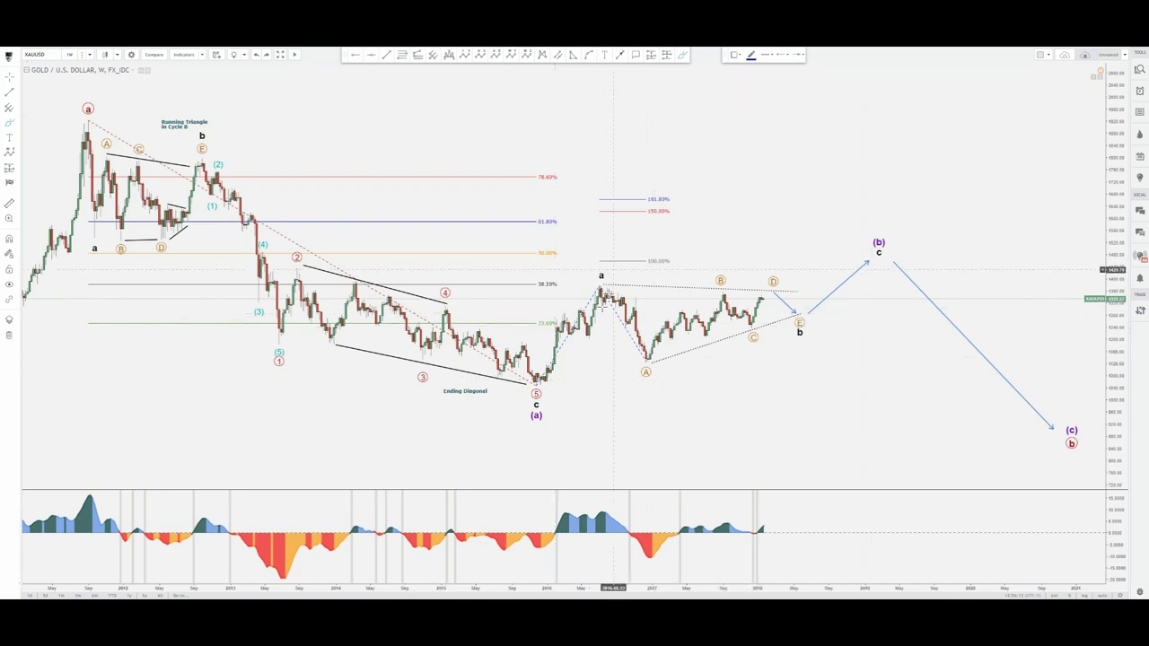
{"action": "mouse_move", "coordinate": [579, 349]}
{"action": "left_mouse_down"}
{"action": "mouse_move", "coordinate": [770, 335]}
{"action": "mouse_move", "coordinate": [893, 248]}
{"action": "left_mouse_up"}
{"action": "left_click", "coordinate": [883, 246]}
{"action": "key", "text": "Delete"}
Step: Brush a short arrow along the lower triangle line at E and another falling below it, and clear both
{"action": "left_click", "coordinate": [685, 55]}
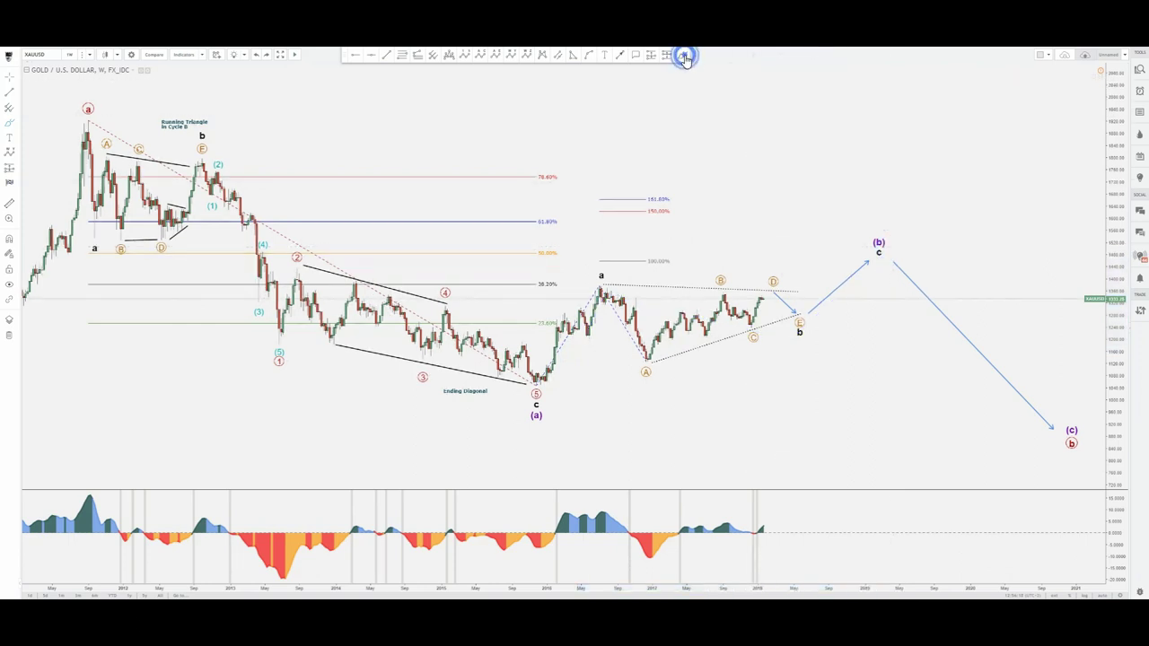
{"action": "left_click_drag", "start_coordinate": [782, 320], "coordinate": [804, 321]}
{"action": "left_click", "coordinate": [803, 320]}
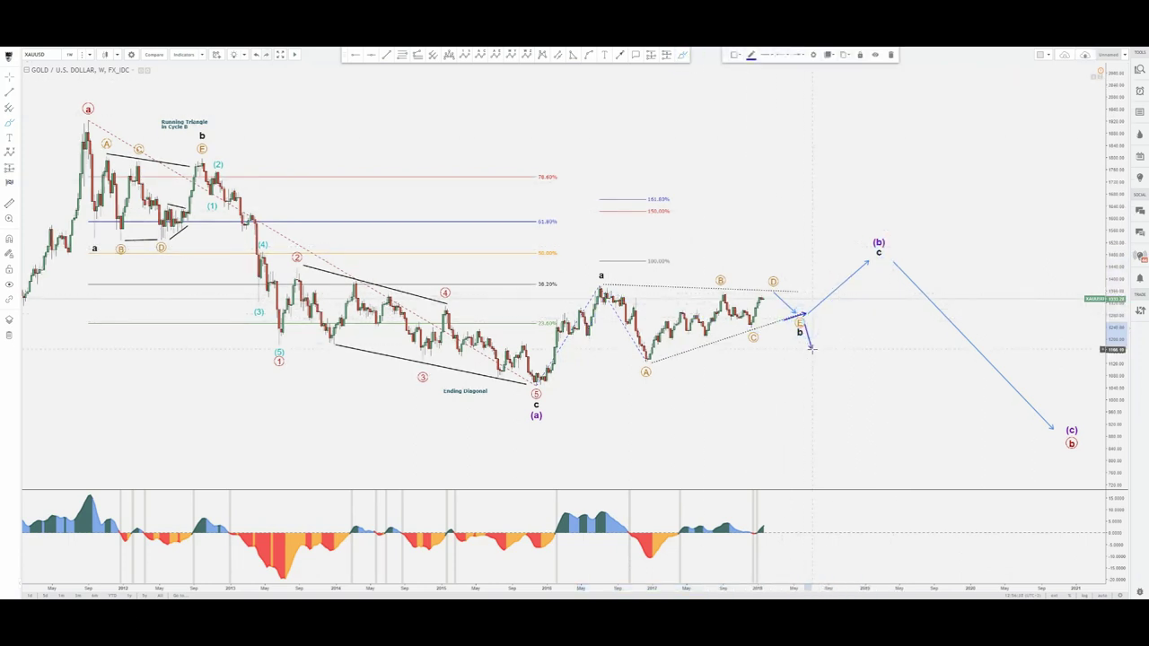
{"action": "key", "text": "Escape"}
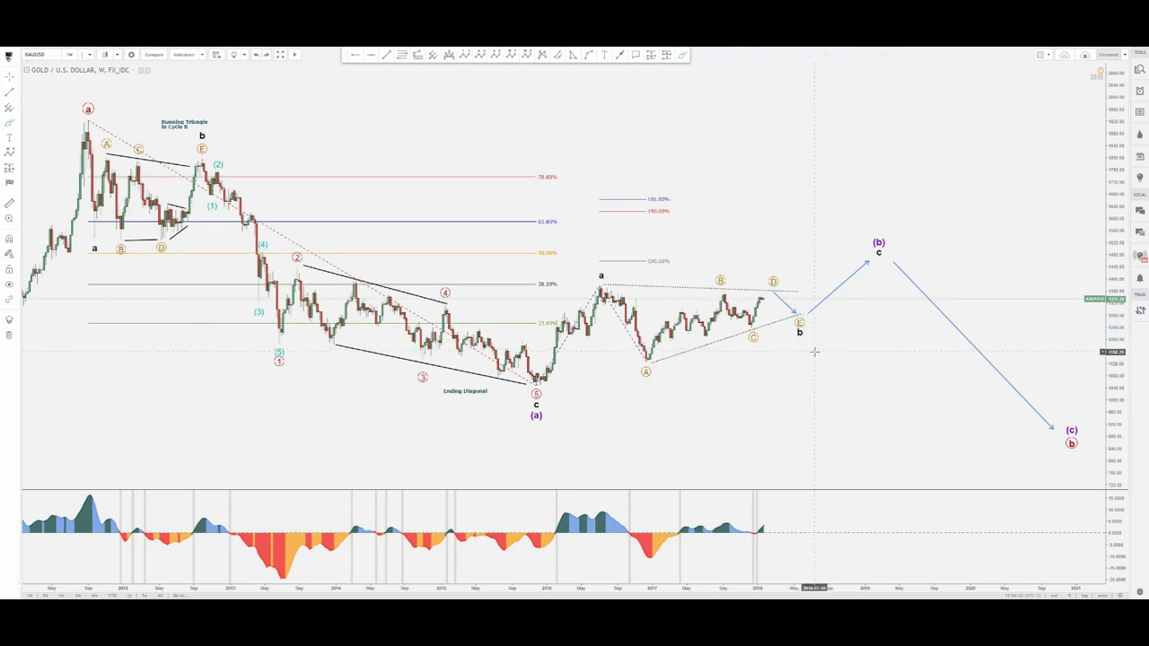
Step: Brush curved arrows at the 38.20%, 50.00% and 61.80% retracement labels and undo them
{"action": "left_click", "coordinate": [682, 54]}
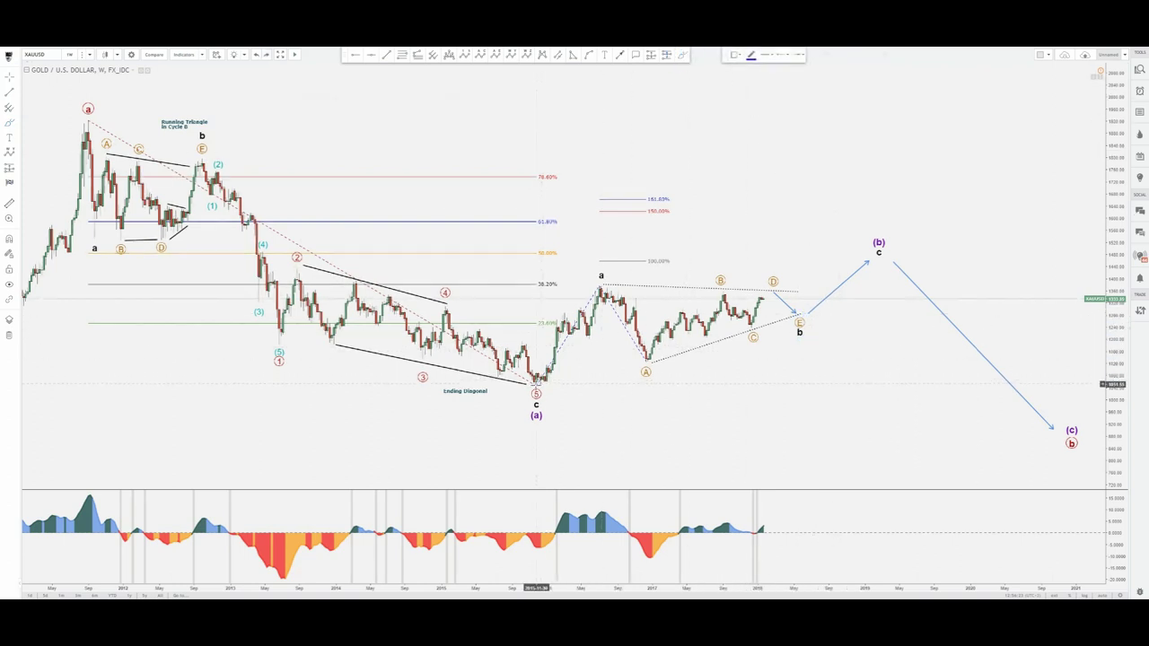
{"action": "left_click_drag", "start_coordinate": [531, 285], "coordinate": [538, 289]}
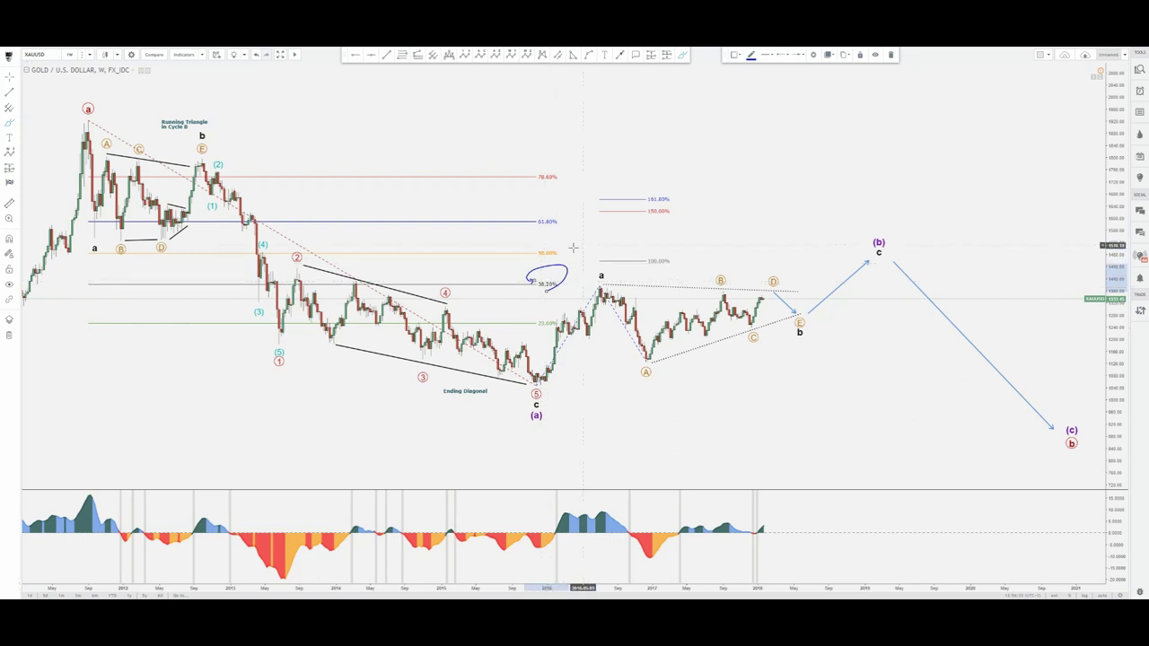
{"action": "left_click_drag", "start_coordinate": [567, 248], "coordinate": [562, 245]}
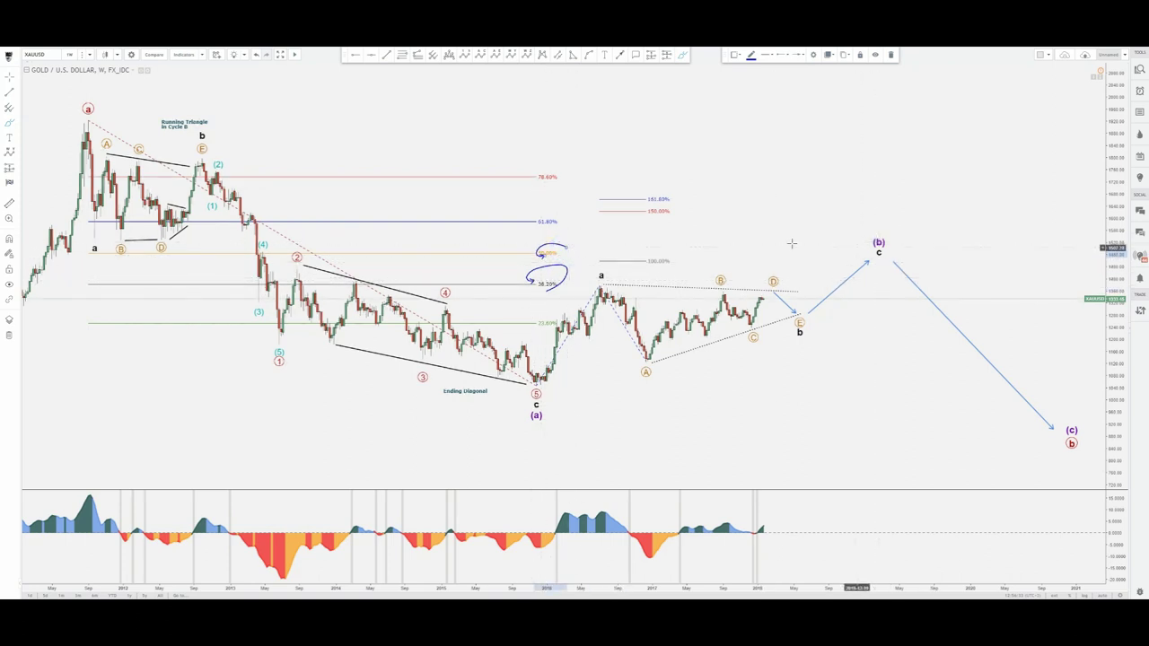
{"action": "left_click", "coordinate": [547, 227]}
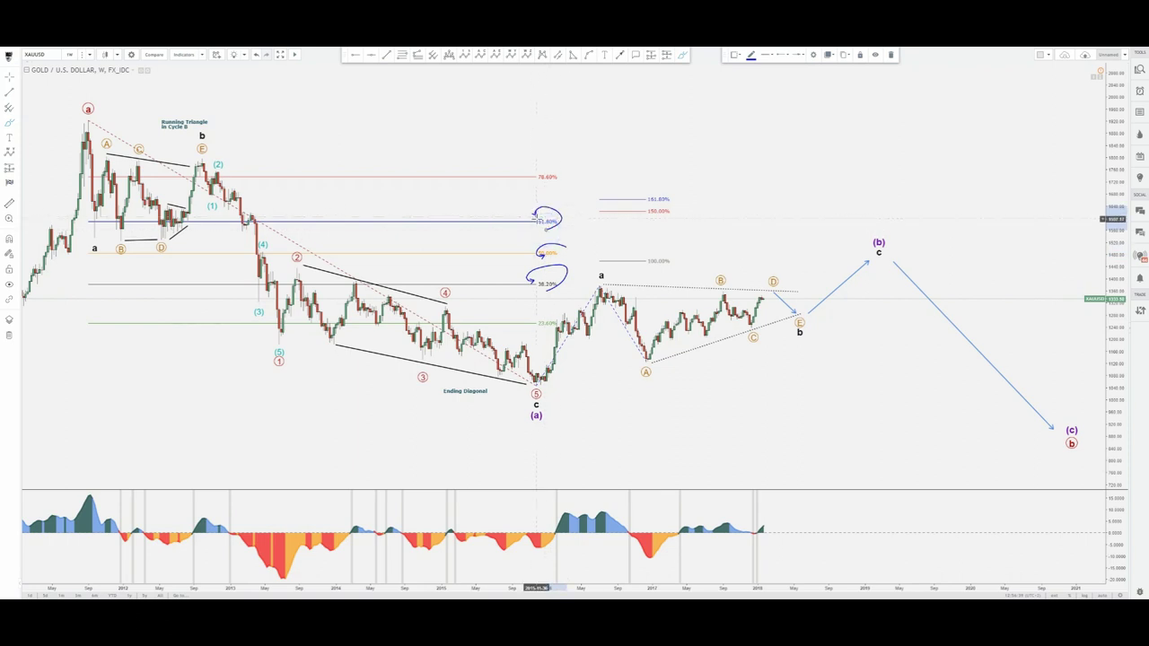
{"action": "key", "text": "ctrl+z"}
{"action": "key", "text": "ctrl+z"}
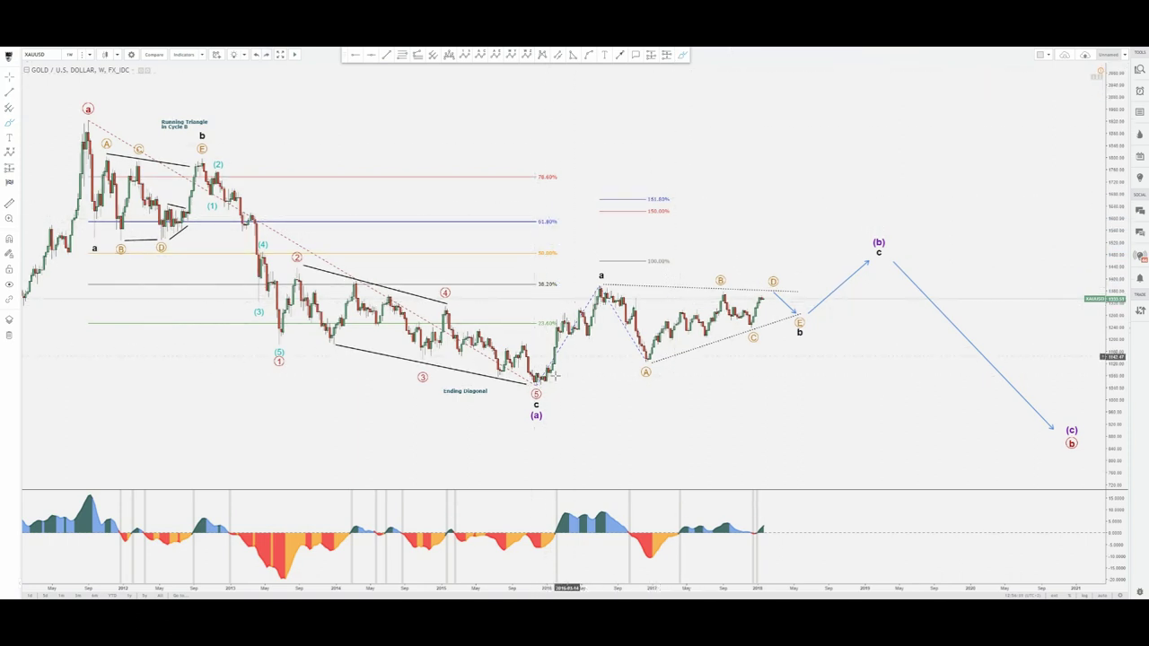
Step: Trace the (a) low to black a, down to A and up to the 150.00% extension, underline the 100.00% level, and delete the strokes
{"action": "mouse_move", "coordinate": [546, 386]}
{"action": "left_mouse_down"}
{"action": "mouse_move", "coordinate": [592, 292]}
{"action": "mouse_move", "coordinate": [607, 284]}
{"action": "mouse_move", "coordinate": [635, 342]}
{"action": "mouse_move", "coordinate": [650, 324]}
{"action": "mouse_move", "coordinate": [667, 210]}
{"action": "left_mouse_up"}
{"action": "left_click_drag", "start_coordinate": [577, 260], "coordinate": [678, 263]}
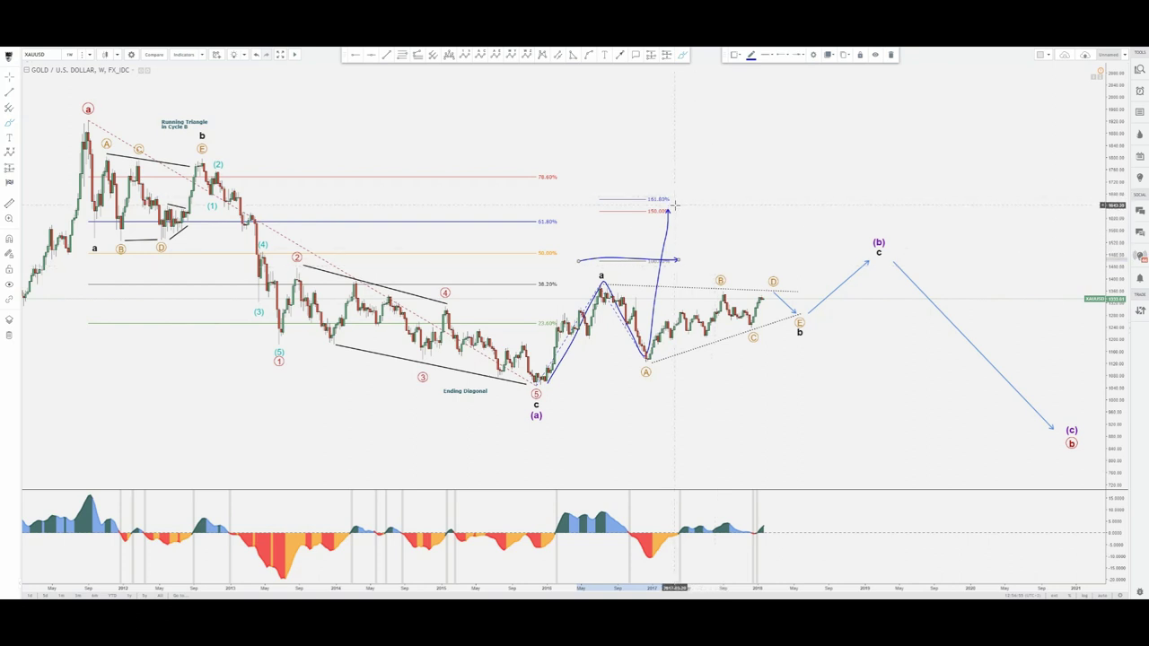
{"action": "key", "text": "Delete"}
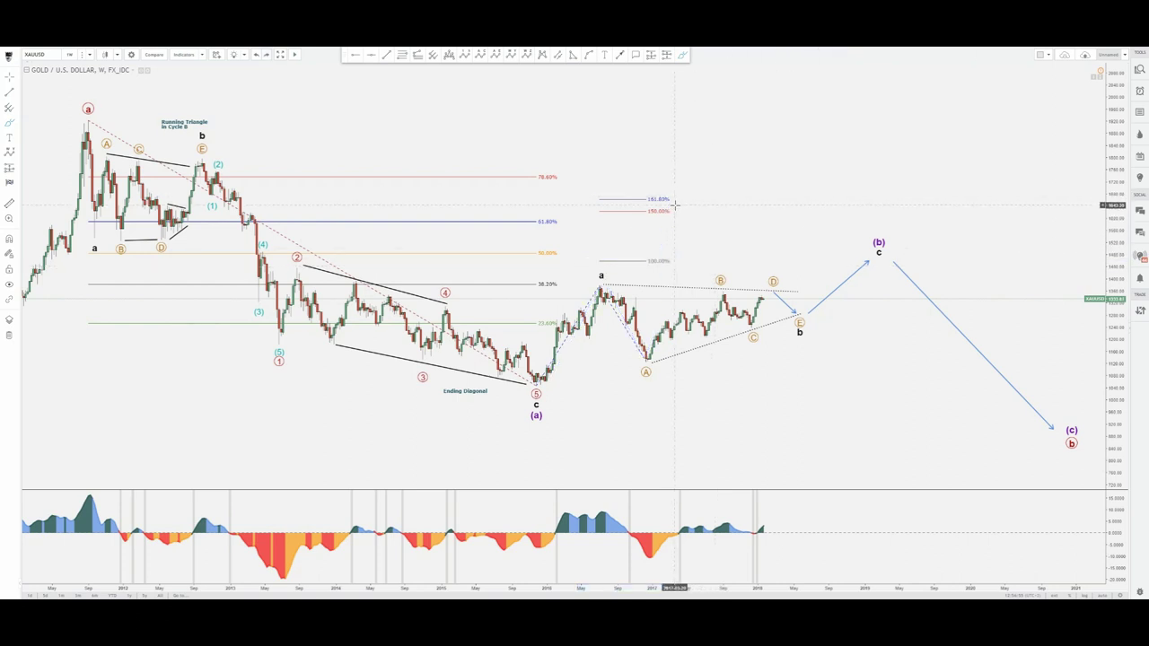
Step: Brush a short upward arrow from the C low toward the D label of the weekly triangle
{"action": "left_click", "coordinate": [691, 194]}
{"action": "left_click", "coordinate": [667, 177]}
{"action": "left_click", "coordinate": [683, 54]}
{"action": "left_click", "coordinate": [684, 55]}
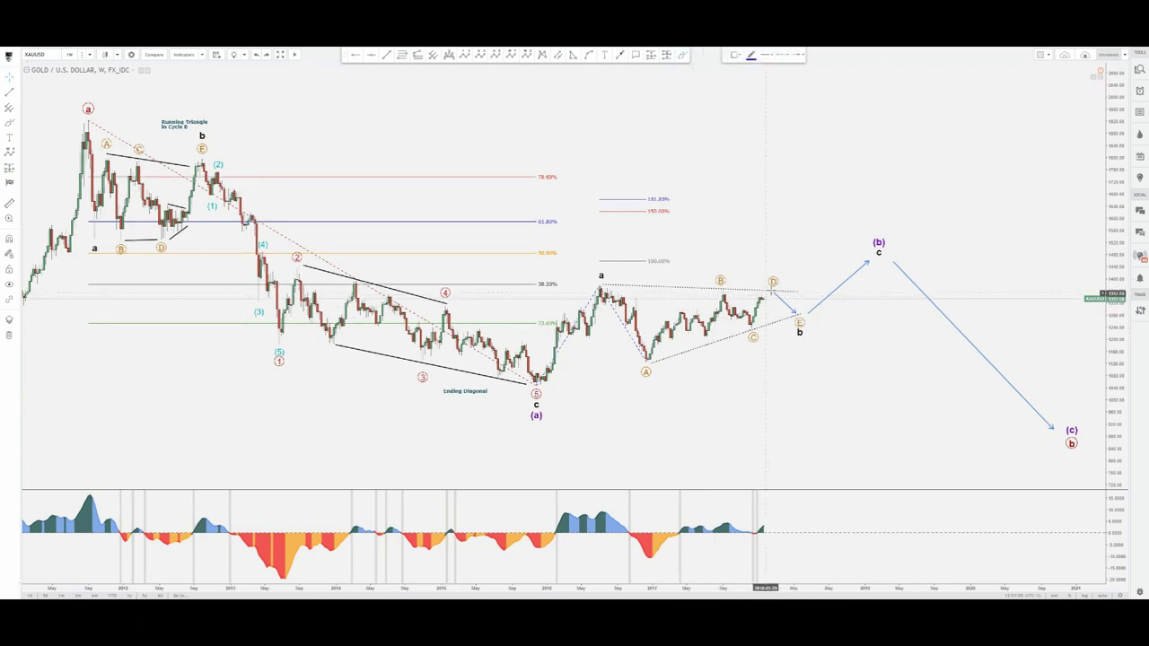
{"action": "left_click_drag", "start_coordinate": [756, 328], "coordinate": [768, 299]}
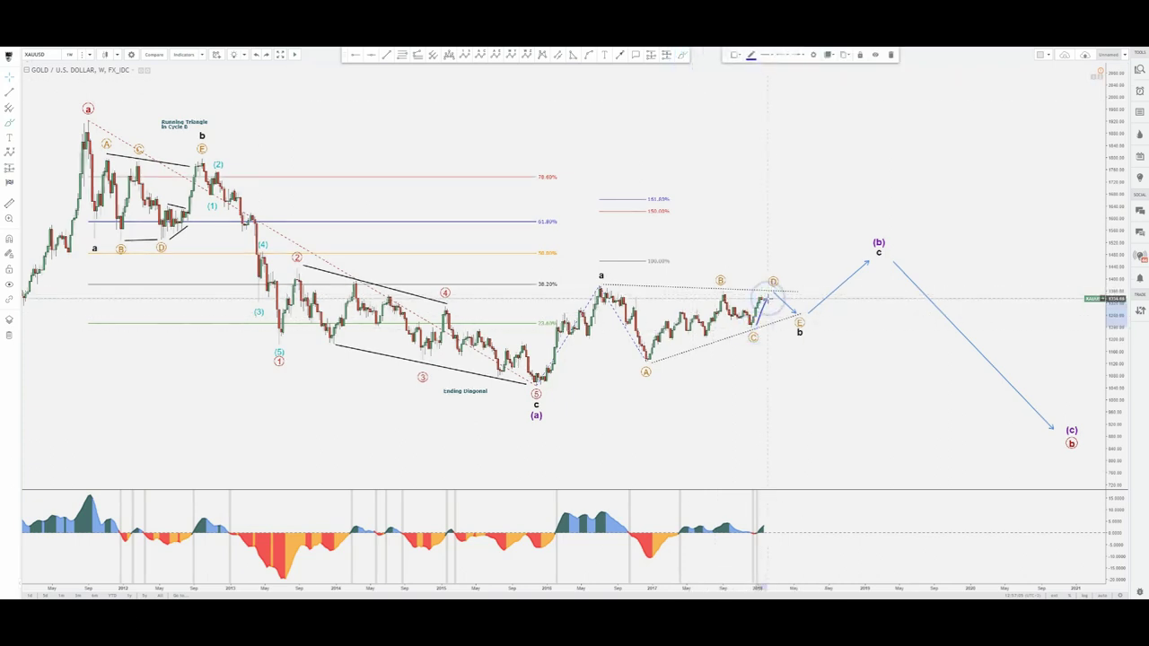
{"action": "left_click", "coordinate": [802, 263]}
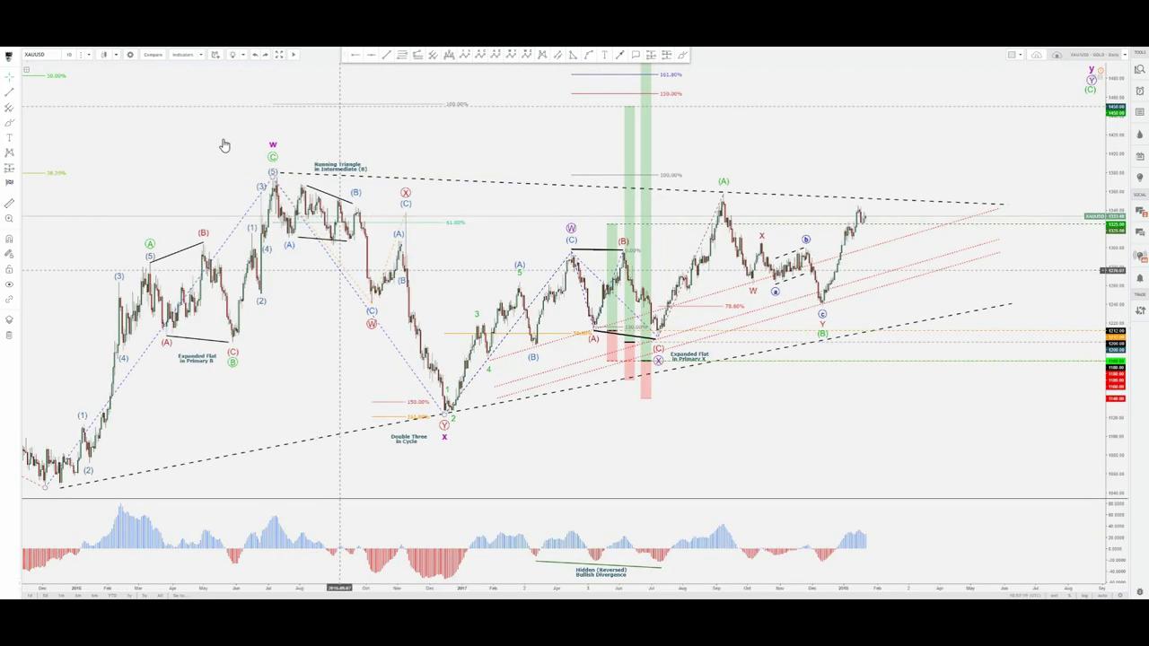
Step: On the daily chart, brush a stroke from the late-2015 low up to the green circled A and delete it
{"action": "mouse_move", "coordinate": [174, 162]}
{"action": "left_mouse_down"}
{"action": "mouse_move", "coordinate": [183, 158]}
{"action": "mouse_move", "coordinate": [168, 166]}
{"action": "left_mouse_up"}
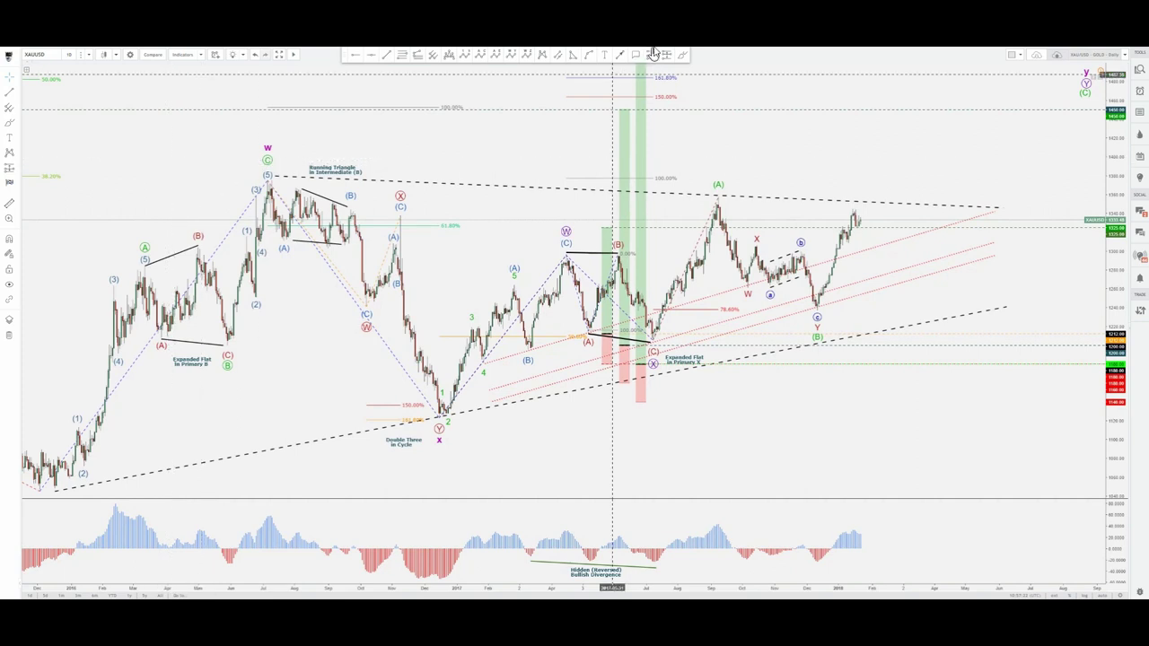
{"action": "left_click", "coordinate": [684, 57]}
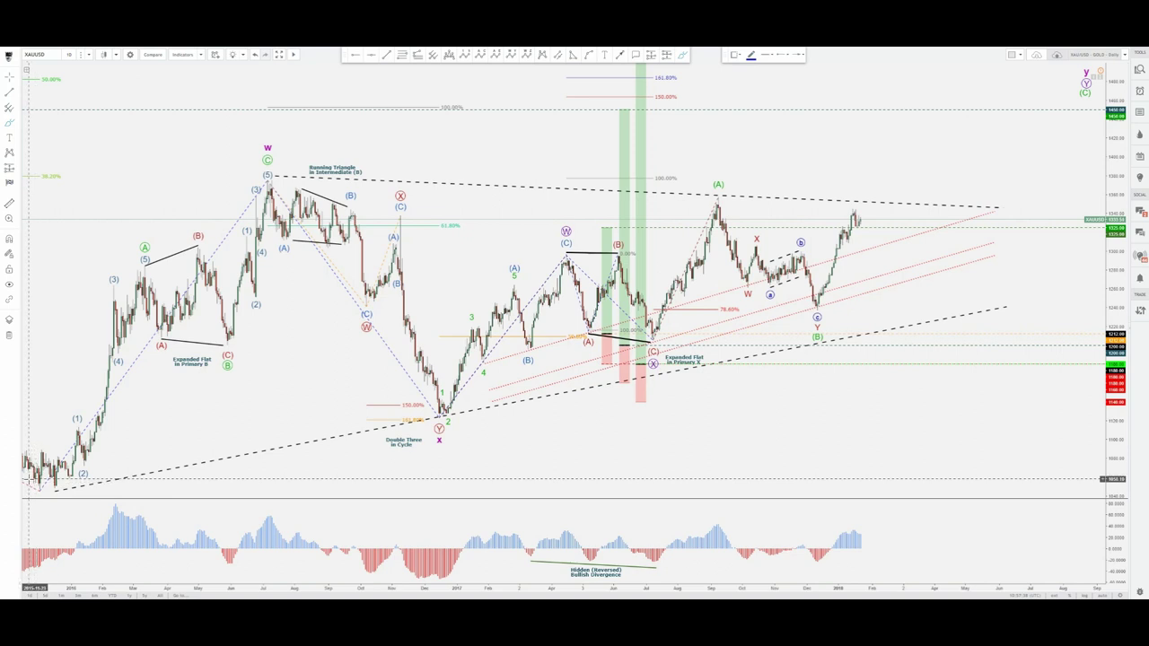
{"action": "left_click_drag", "start_coordinate": [44, 495], "coordinate": [93, 409]}
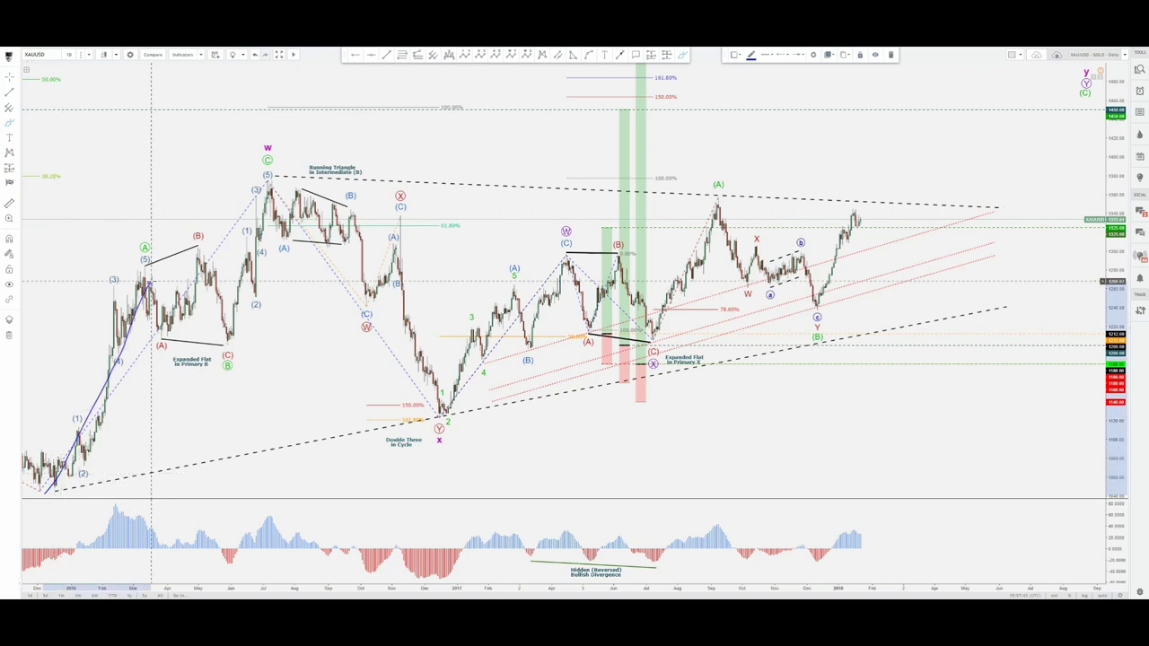
{"action": "left_click_drag", "start_coordinate": [150, 278], "coordinate": [156, 272]}
{"action": "key", "text": "Delete"}
Step: Brush a stroke below the primary B flat and another from circled B up to circled C, undoing both
{"action": "left_click", "coordinate": [684, 56]}
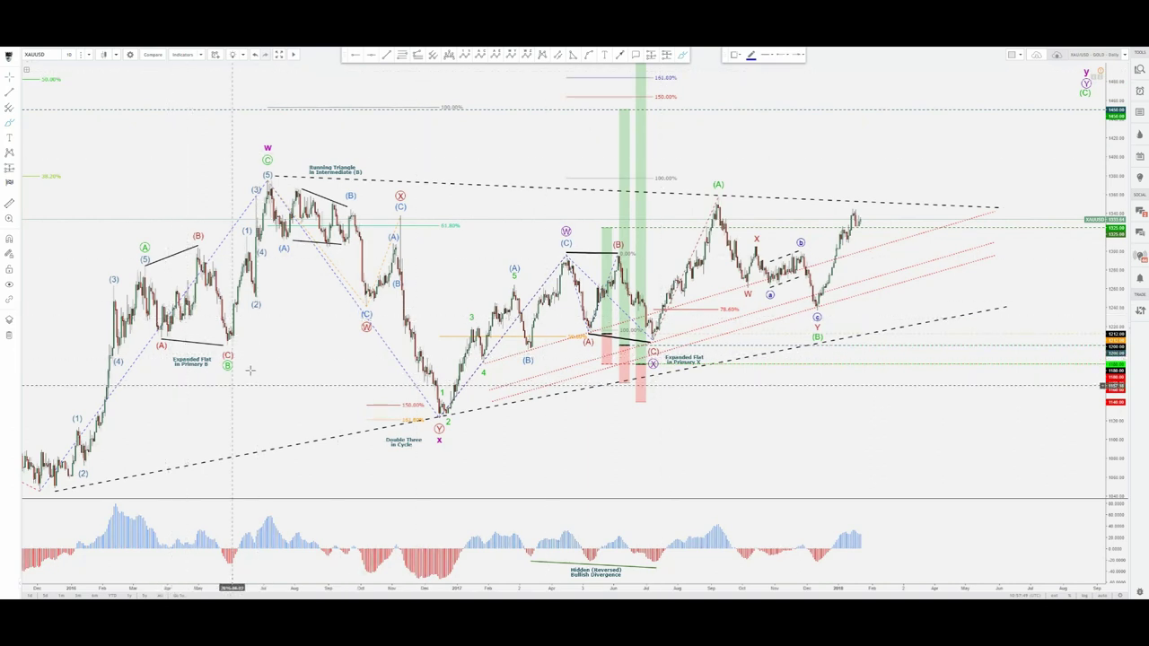
{"action": "mouse_move", "coordinate": [195, 350]}
{"action": "left_mouse_down"}
{"action": "mouse_move", "coordinate": [167, 360]}
{"action": "mouse_move", "coordinate": [189, 382]}
{"action": "left_mouse_up"}
{"action": "key", "text": "ctrl+z"}
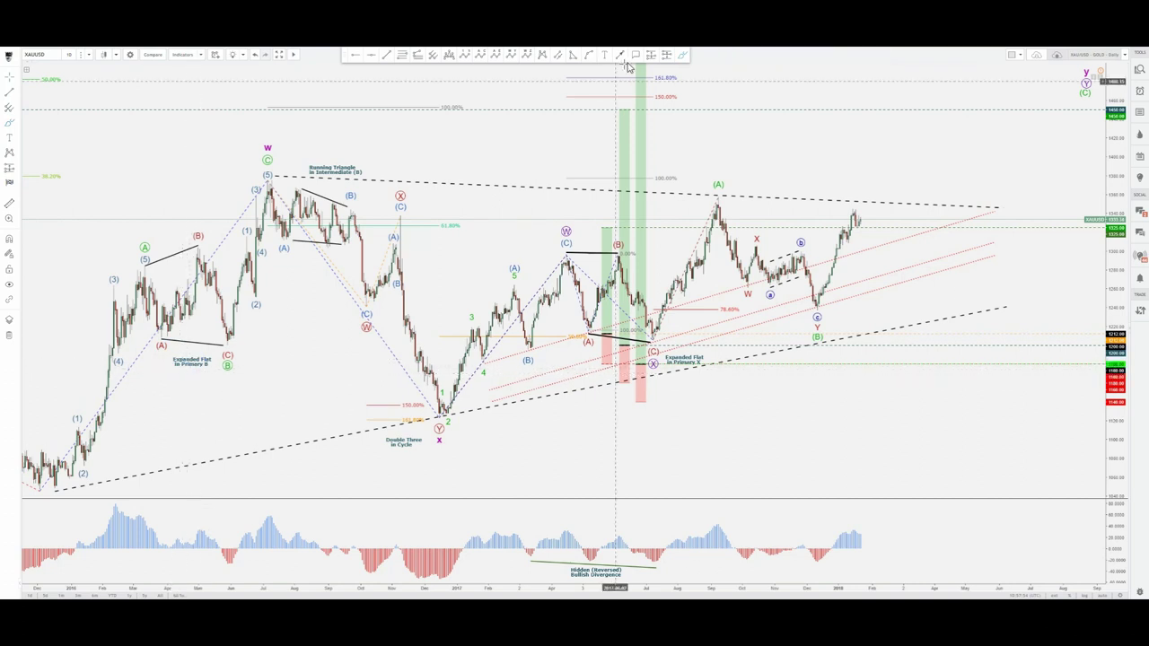
{"action": "left_click", "coordinate": [681, 57]}
{"action": "left_click_drag", "start_coordinate": [223, 343], "coordinate": [265, 161]}
{"action": "key", "text": "ctrl+z"}
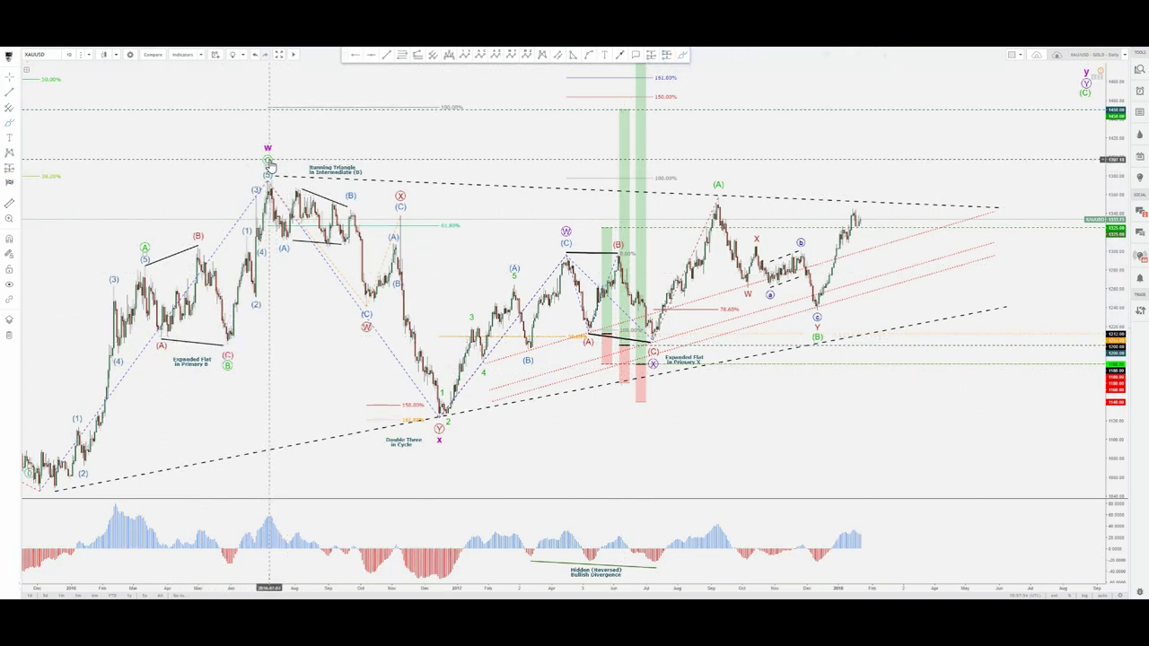
{"action": "left_click", "coordinate": [268, 164]}
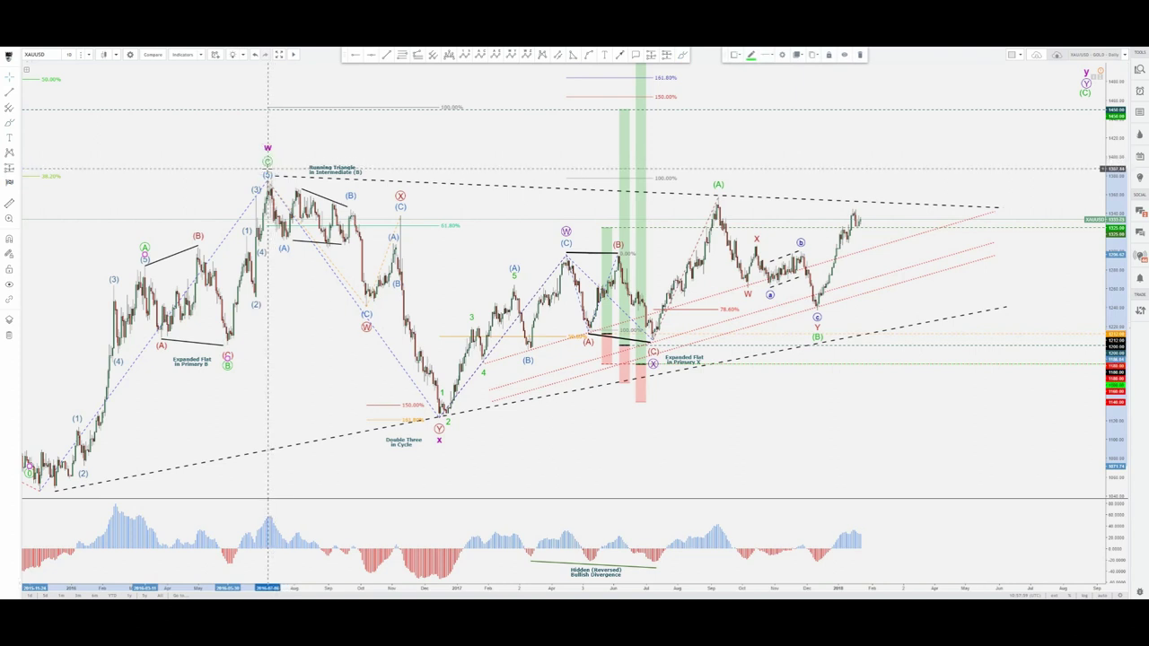
{"action": "left_click", "coordinate": [295, 146]}
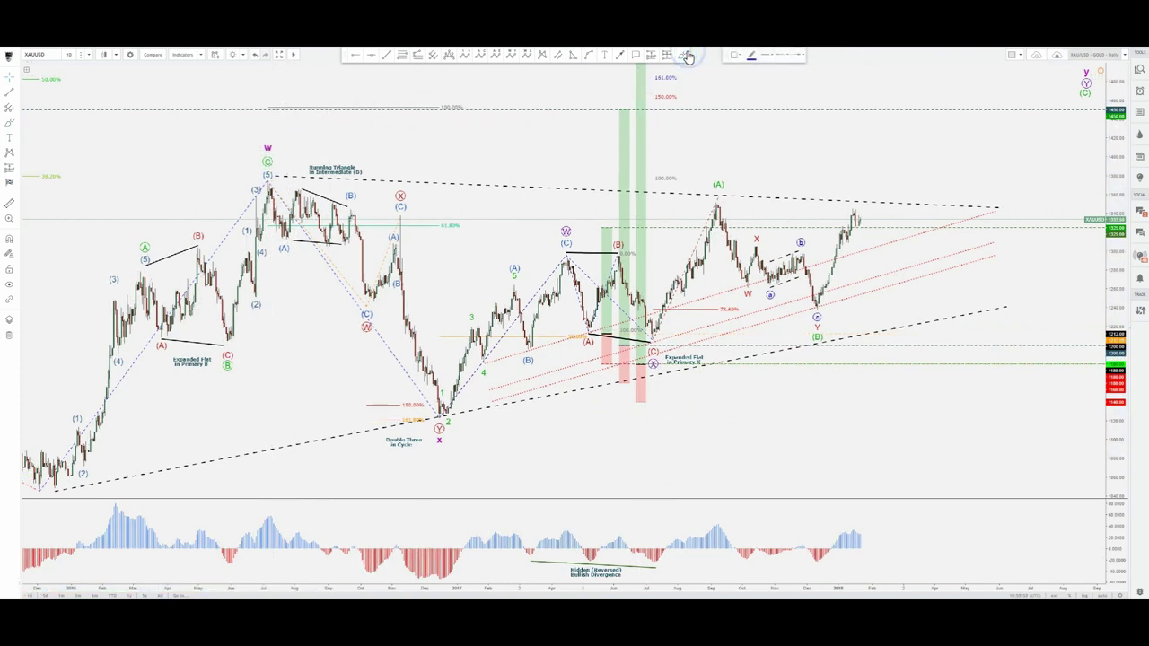
Step: Brush a stroke from the wave w high down to the wave x low, undo it, and highlight the w label
{"action": "left_click_drag", "start_coordinate": [292, 174], "coordinate": [438, 398]}
{"action": "key", "text": "ctrl+z"}
{"action": "left_click_drag", "start_coordinate": [268, 149], "coordinate": [260, 152]}
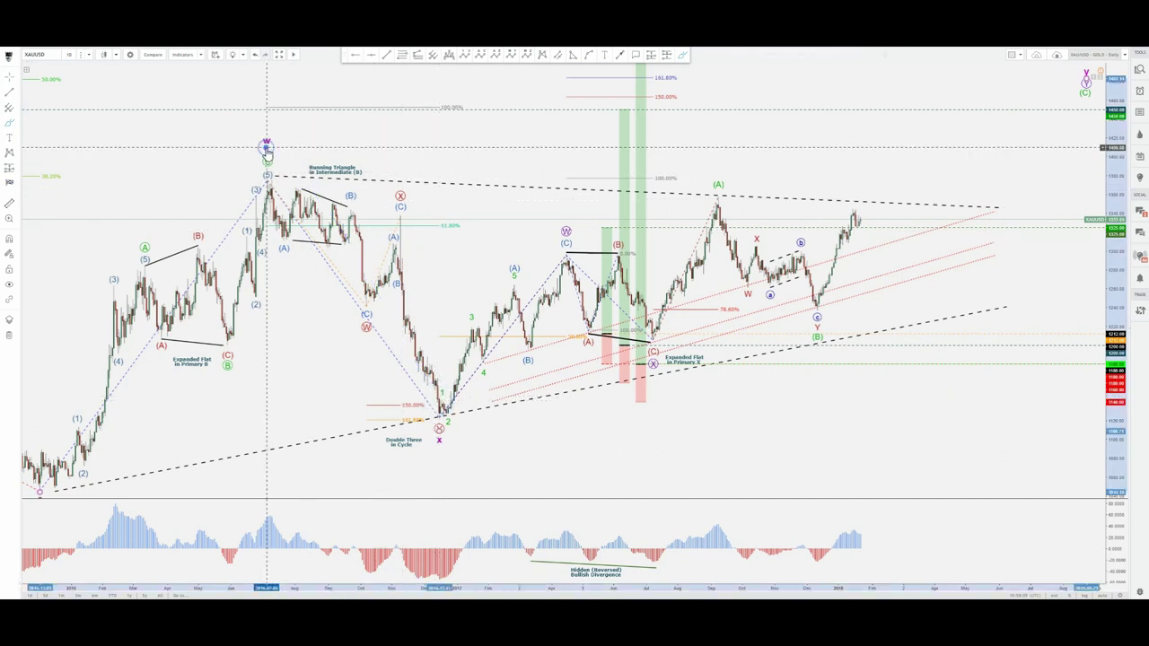
{"action": "left_click", "coordinate": [684, 55]}
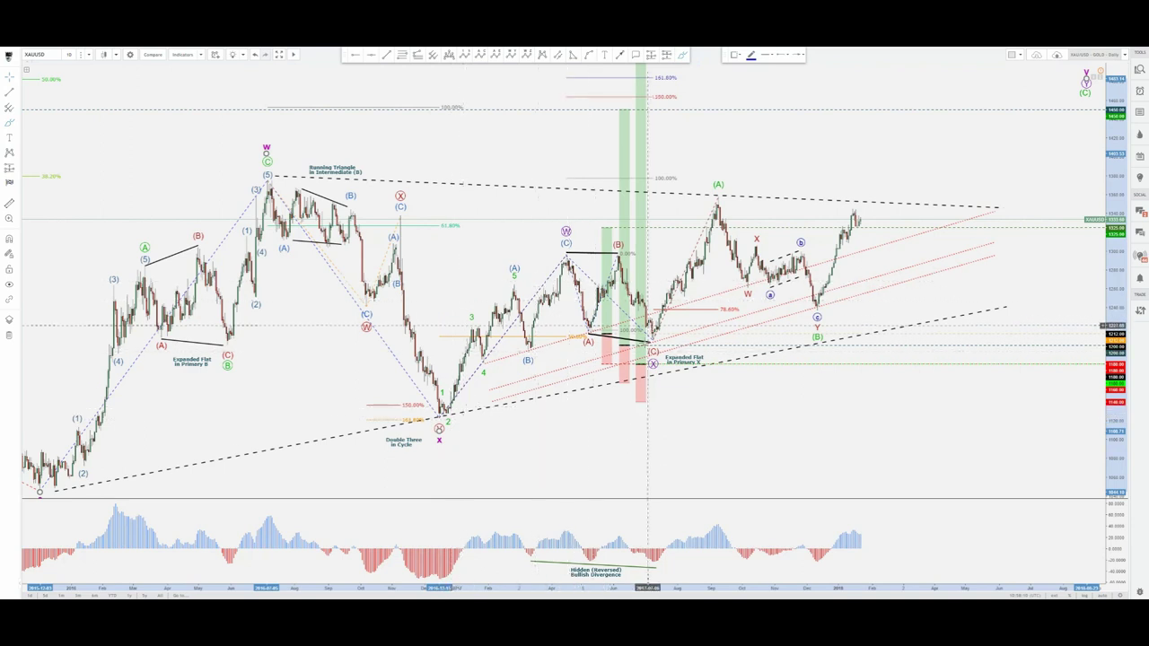
{"action": "left_click", "coordinate": [479, 261]}
{"action": "left_click", "coordinate": [501, 170]}
Step: Circle the purple w label with the brush, clear the circle, and highlight the x label
{"action": "left_click", "coordinate": [680, 53]}
{"action": "left_click", "coordinate": [265, 147]}
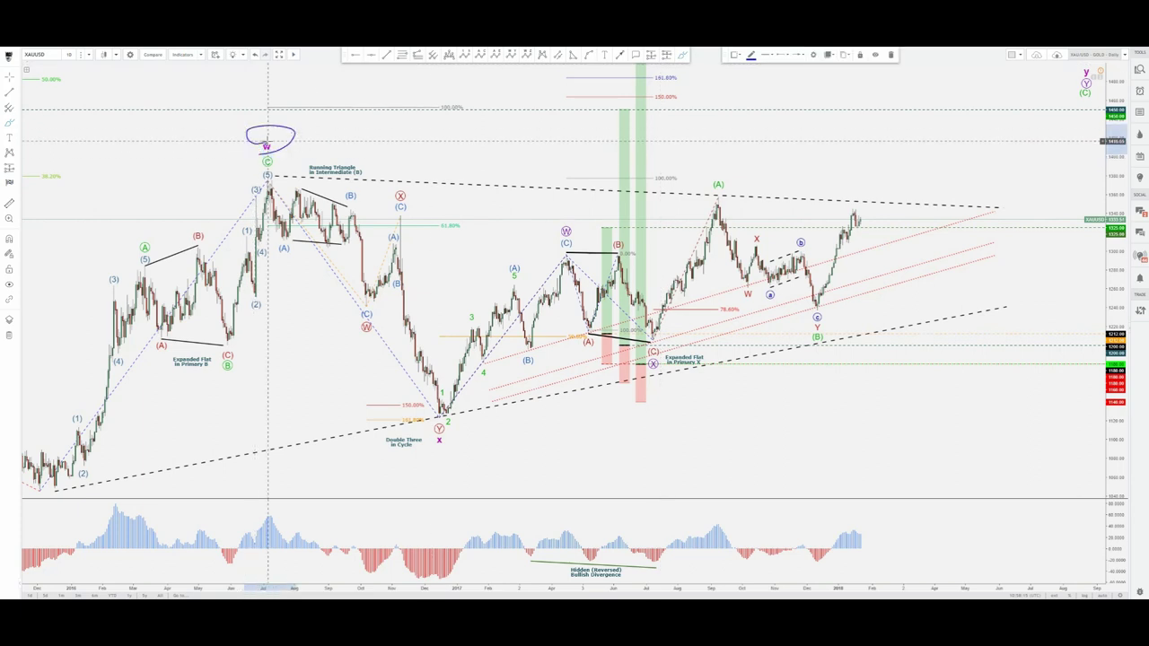
{"action": "left_click", "coordinate": [682, 54]}
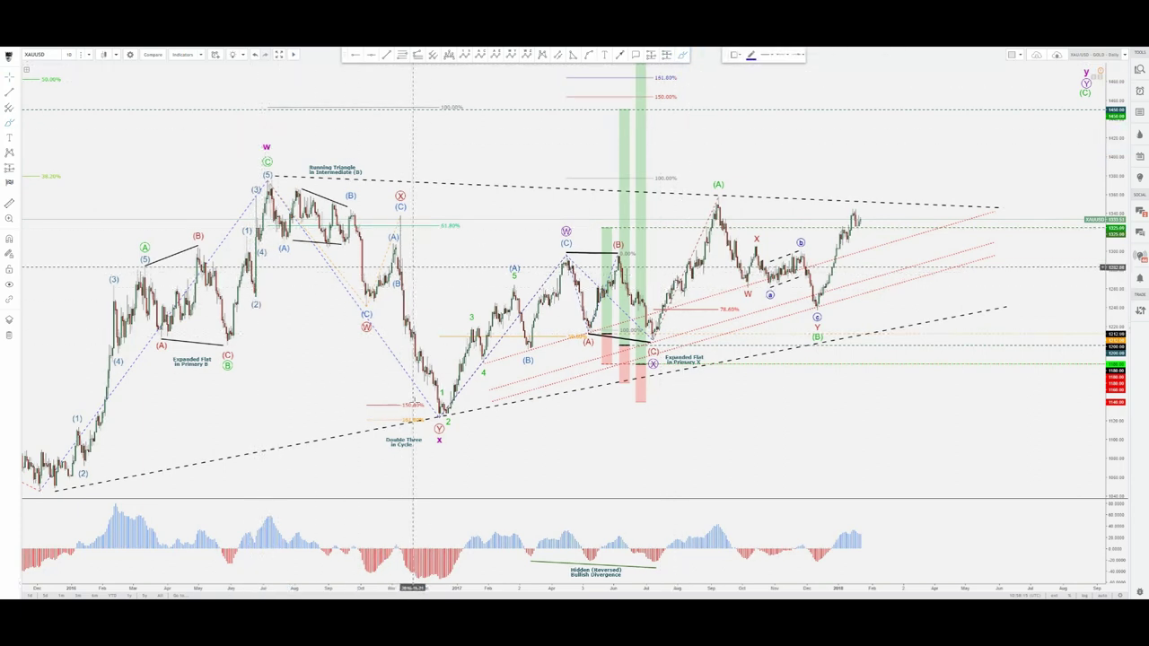
{"action": "left_click", "coordinate": [446, 441]}
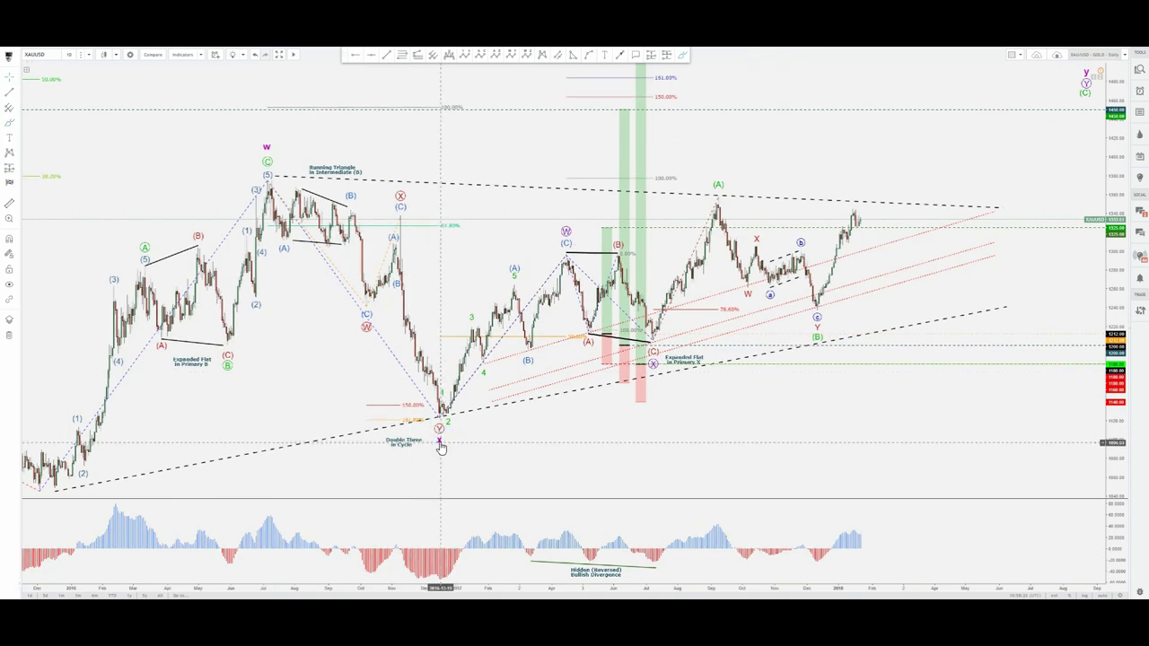
{"action": "left_click", "coordinate": [439, 440]}
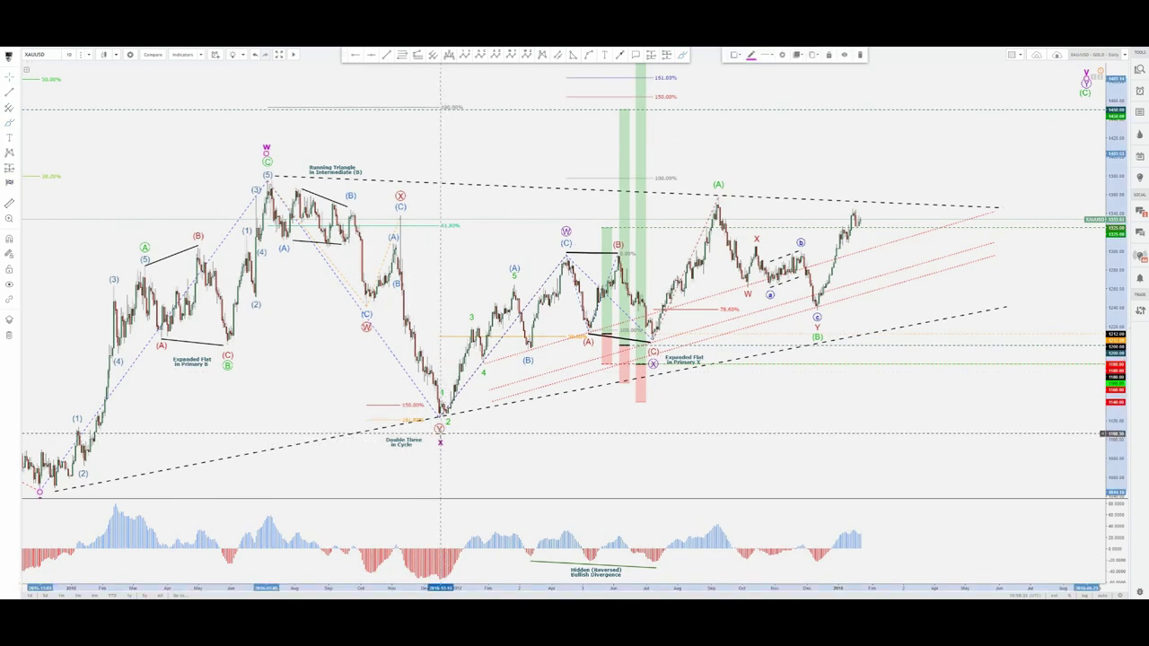
{"action": "left_click", "coordinate": [468, 436]}
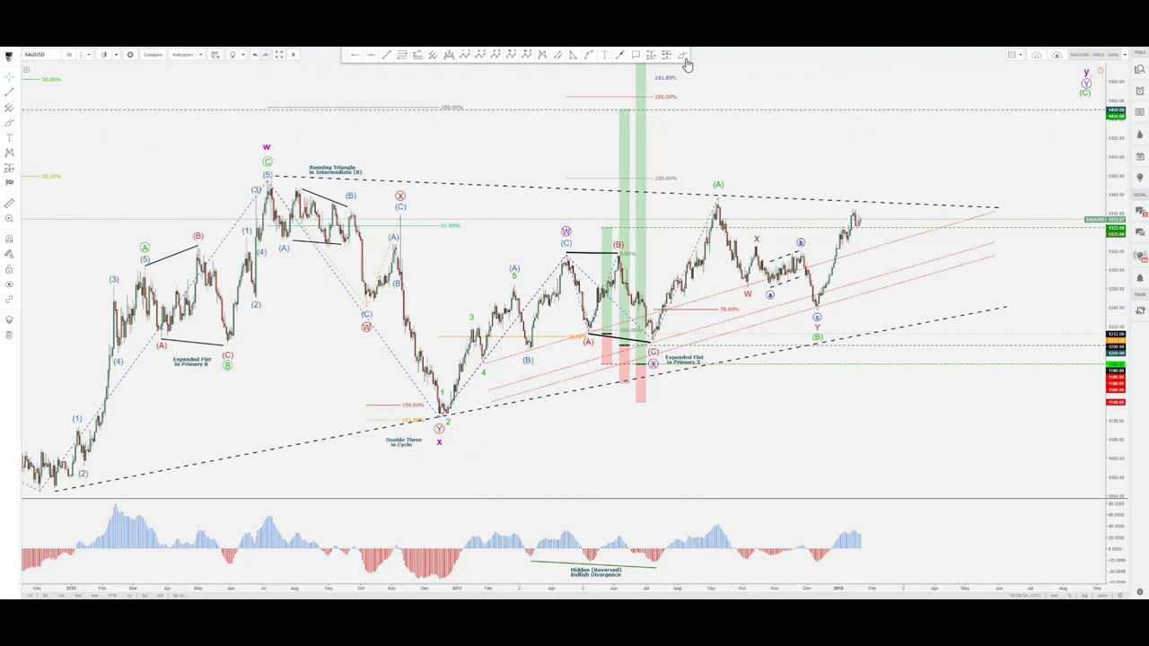
Step: Trace the decline from the wave w high through (A) and (B) to (C) at circled W with brush strokes, and clear them
{"action": "left_click", "coordinate": [271, 180]}
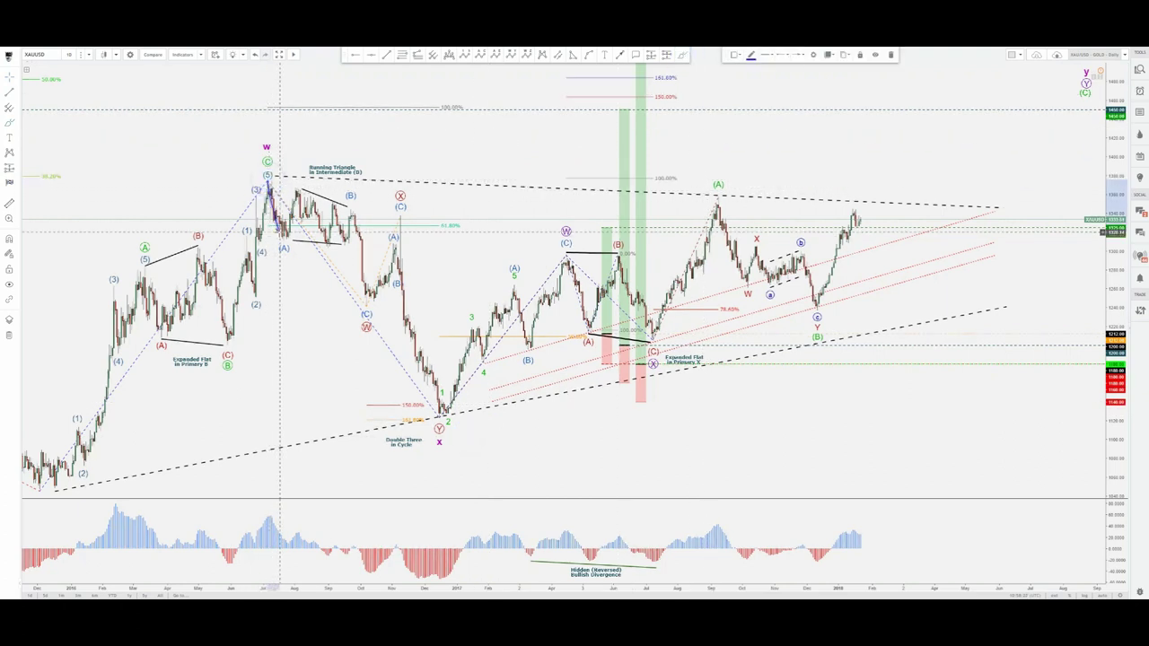
{"action": "left_click", "coordinate": [284, 238]}
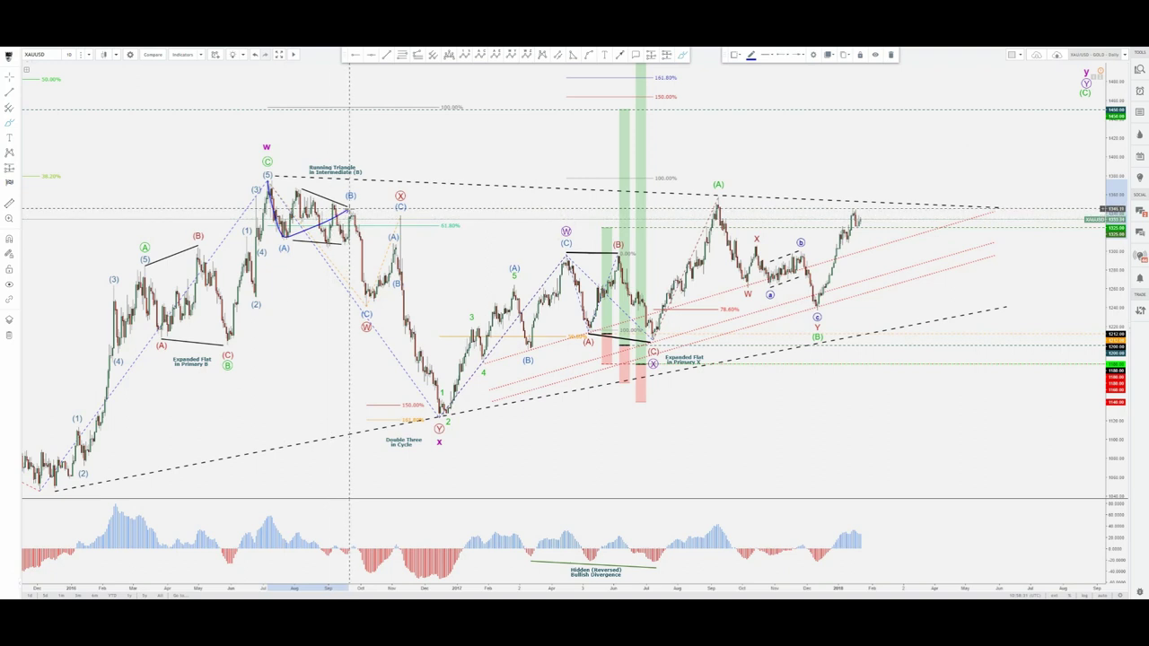
{"action": "left_click", "coordinate": [349, 208]}
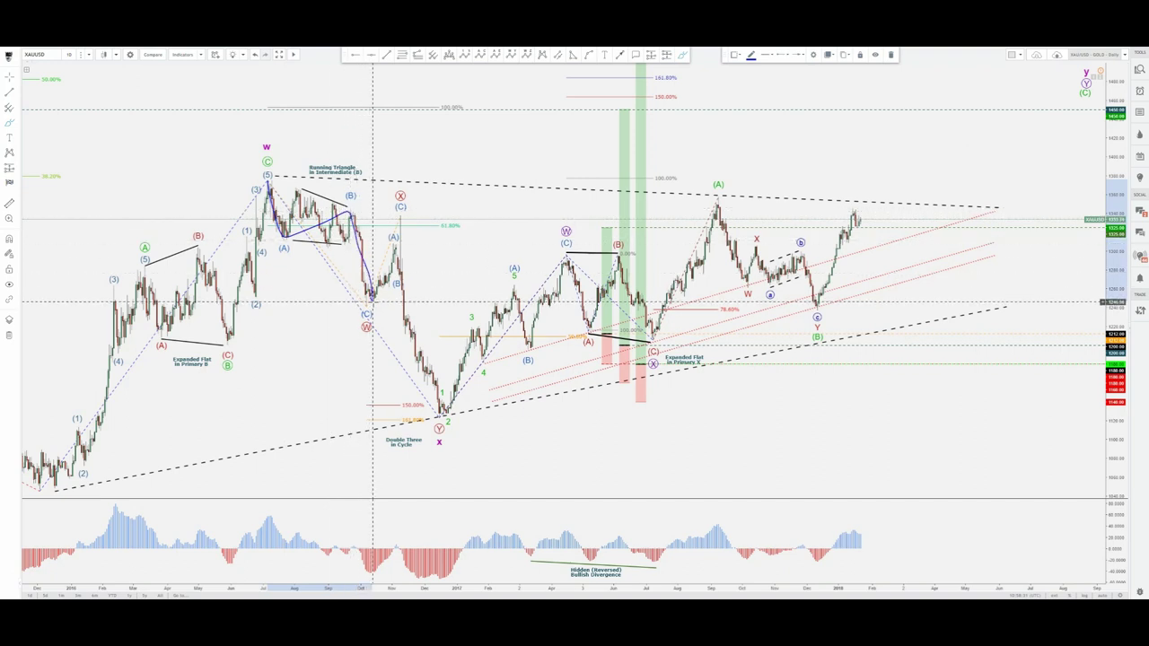
{"action": "key", "text": "Escape"}
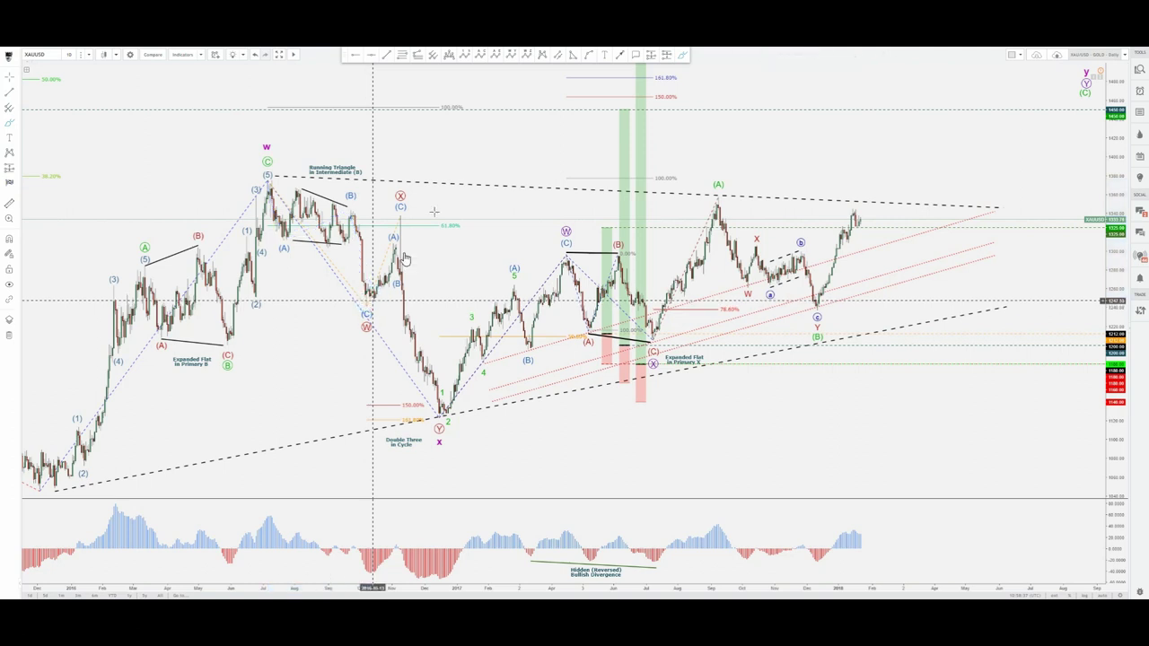
Step: Brush the (A)-(B)-(C) rise to circled X, an arc arrow around X and the drop toward circled Y, and undo the strokes
{"action": "left_click", "coordinate": [684, 57]}
{"action": "left_click_drag", "start_coordinate": [365, 306], "coordinate": [408, 213]}
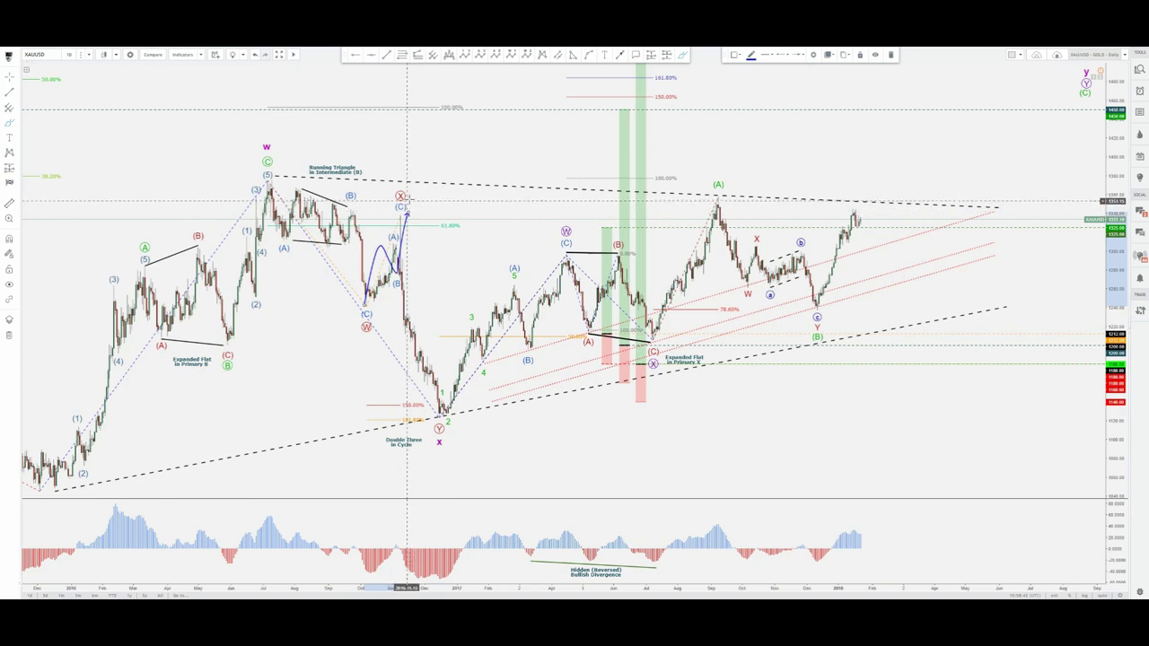
{"action": "left_click_drag", "start_coordinate": [412, 196], "coordinate": [386, 199]}
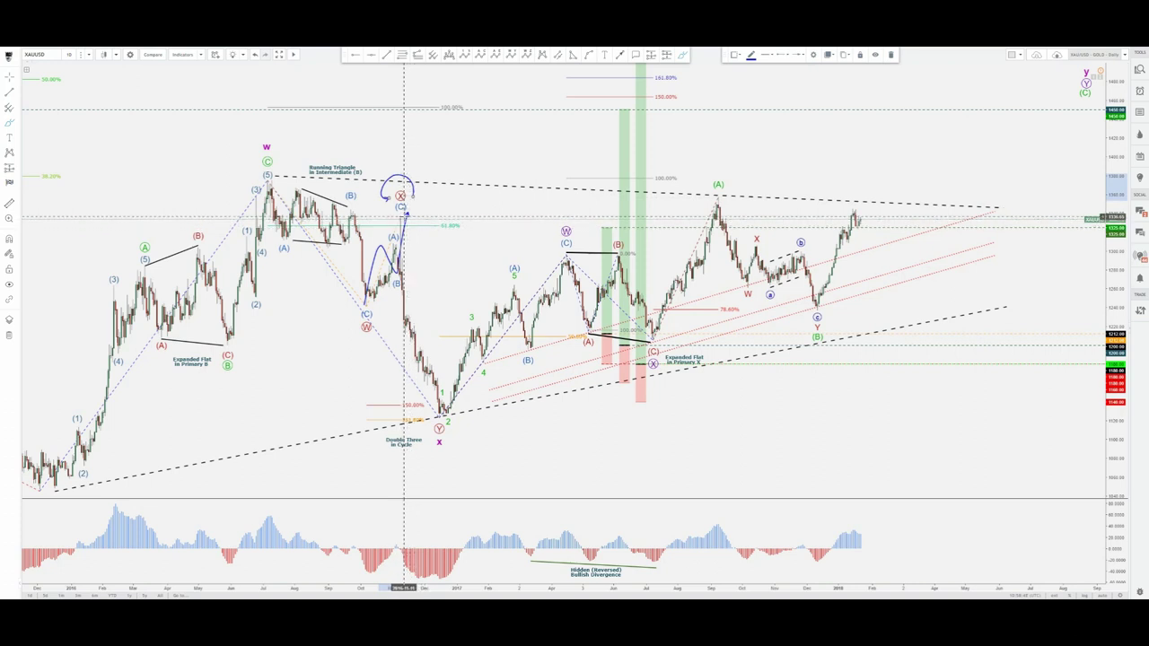
{"action": "left_click", "coordinate": [404, 213]}
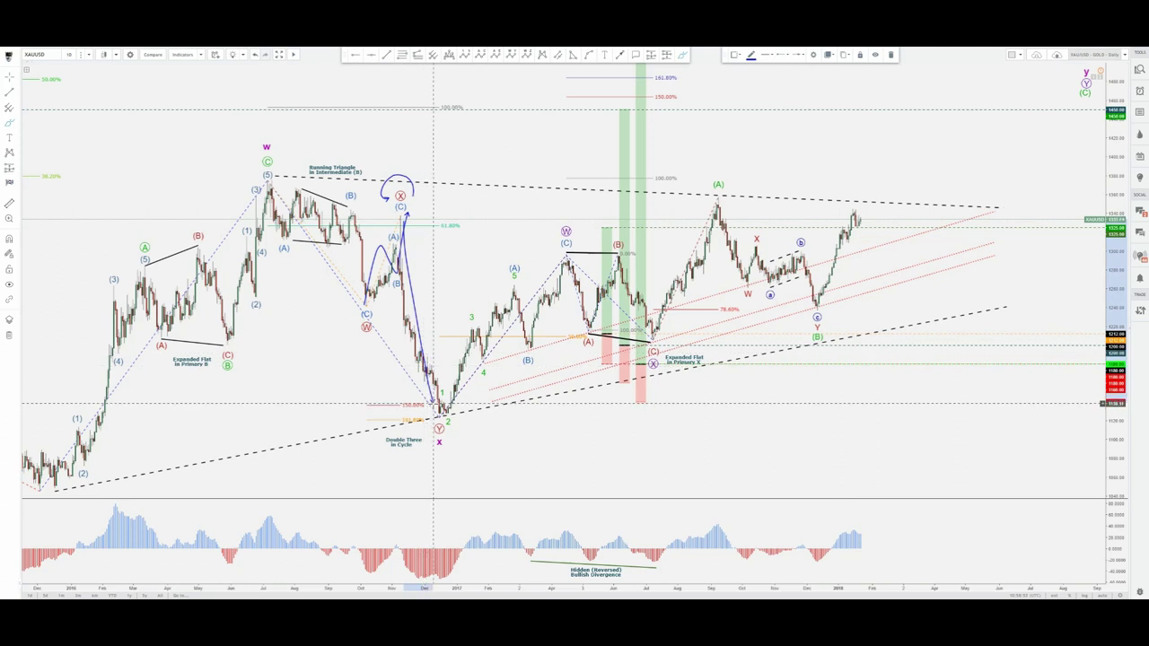
{"action": "key", "text": "ctrl+z"}
{"action": "key", "text": "ctrl+z"}
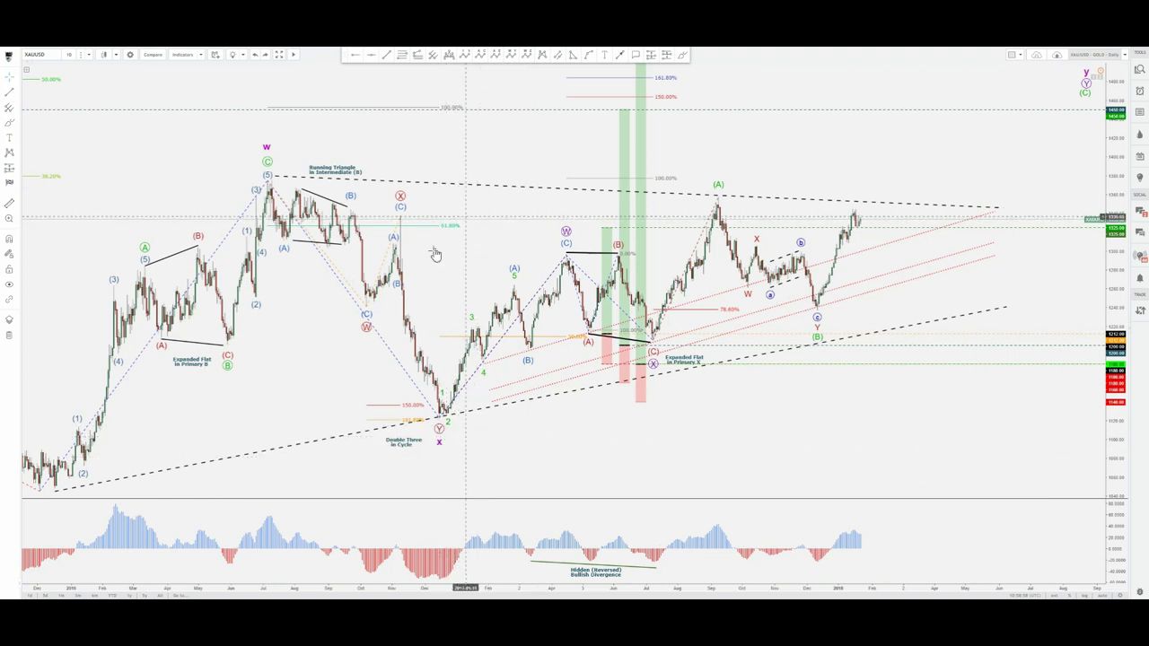
Step: Brush a stroke along the decline from below circled X to the circled Y low and delete it
{"action": "left_click", "coordinate": [683, 56]}
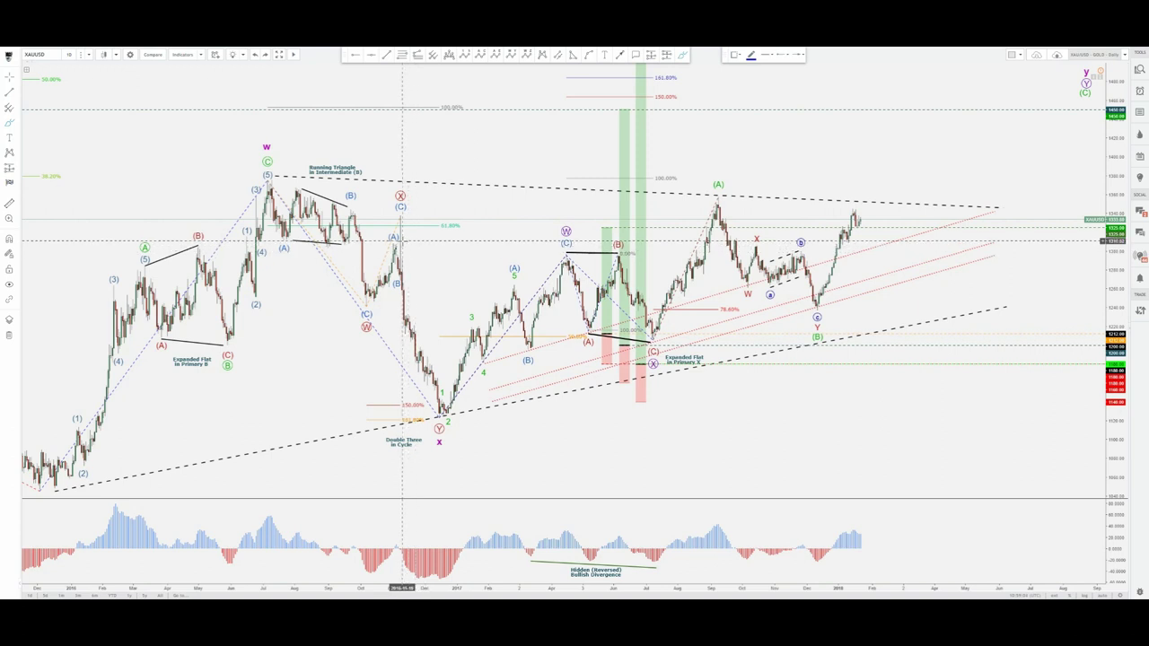
{"action": "left_click_drag", "start_coordinate": [406, 246], "coordinate": [437, 398]}
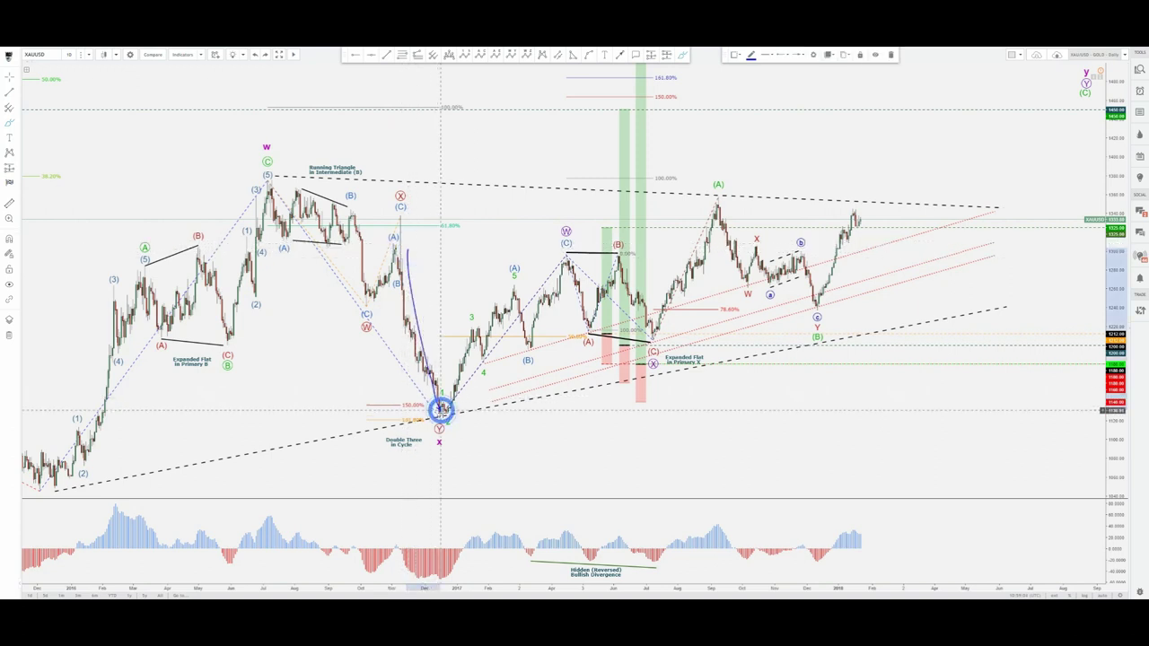
{"action": "key", "text": "Delete"}
{"action": "key", "text": "Escape"}
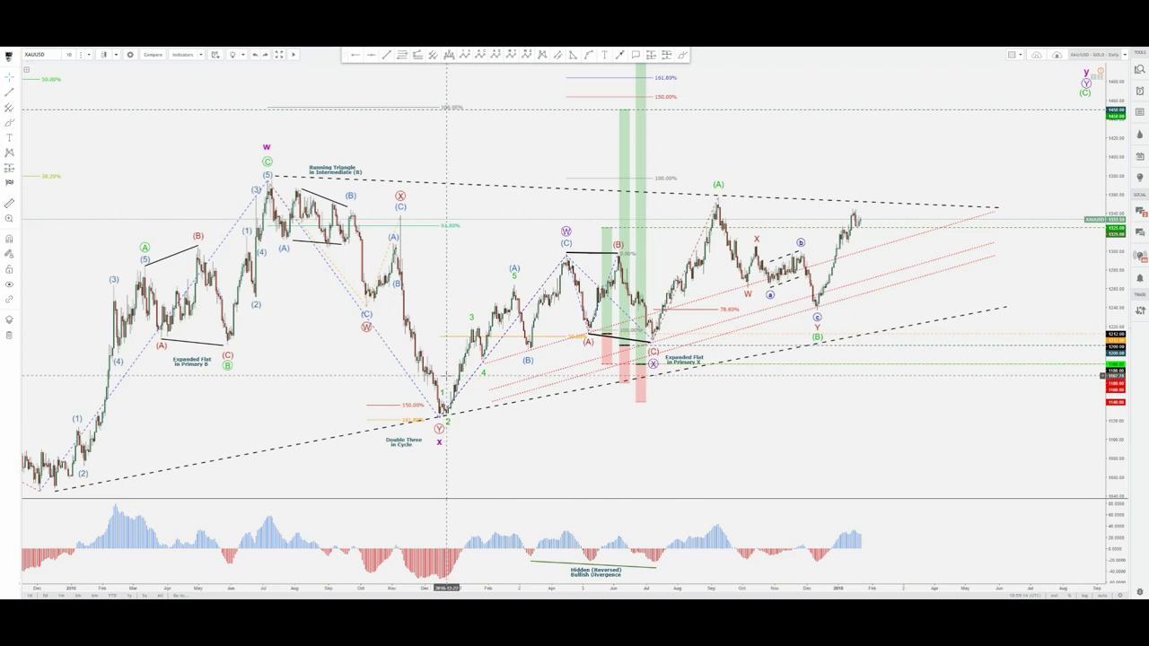
Step: Brush arrows from the wave w high down to circled W, up to circled X, and horizontally across from circled W
{"action": "left_click", "coordinate": [680, 54]}
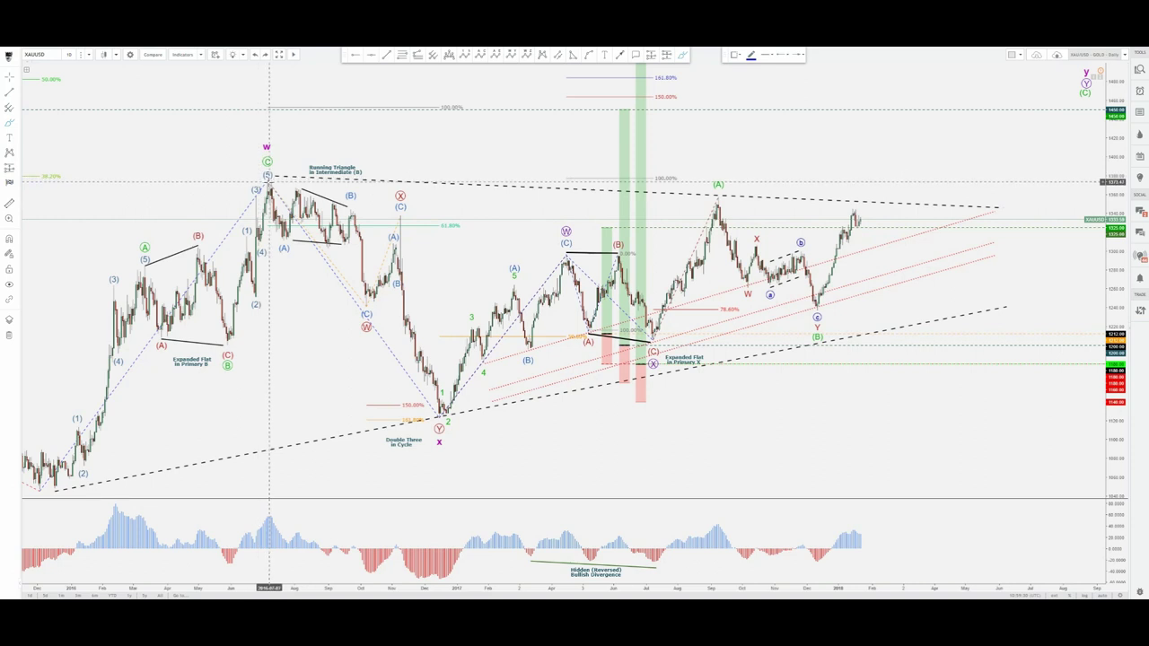
{"action": "left_click", "coordinate": [266, 184]}
{"action": "left_click", "coordinate": [350, 319]}
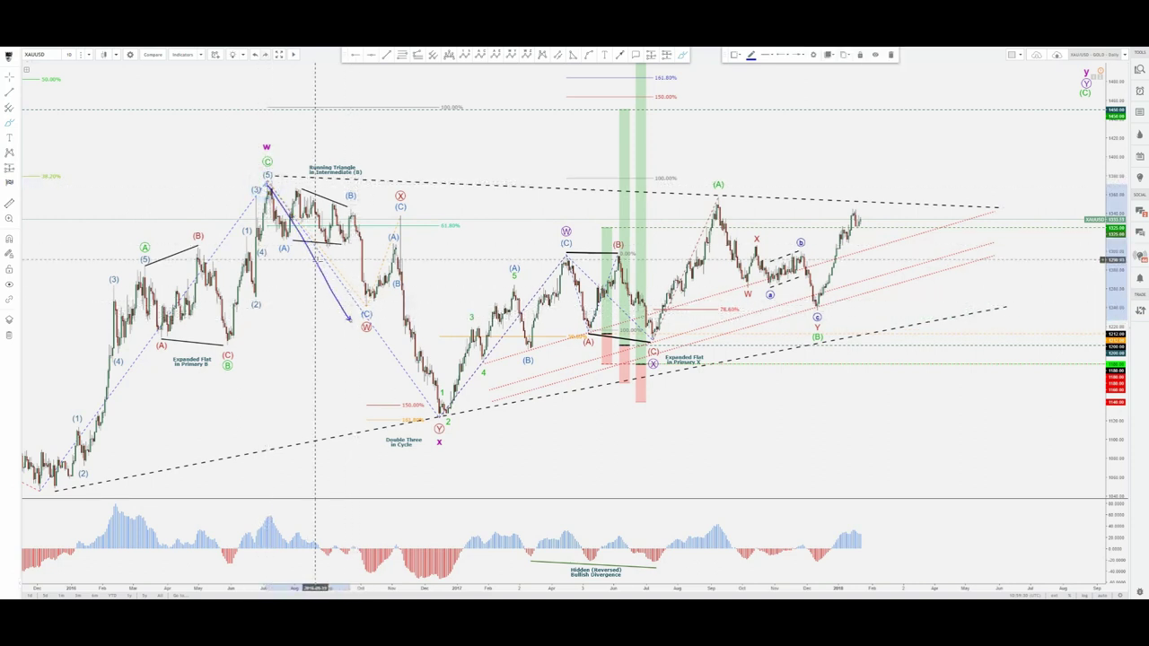
{"action": "left_click_drag", "start_coordinate": [353, 313], "coordinate": [414, 217]}
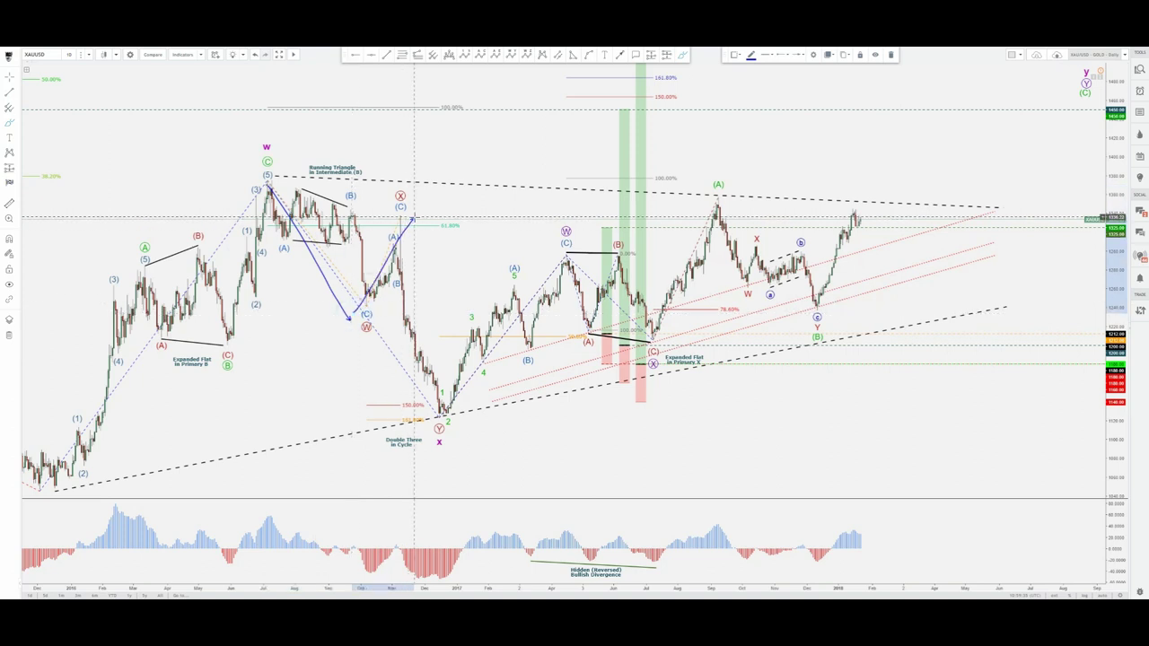
{"action": "left_click", "coordinate": [414, 217]}
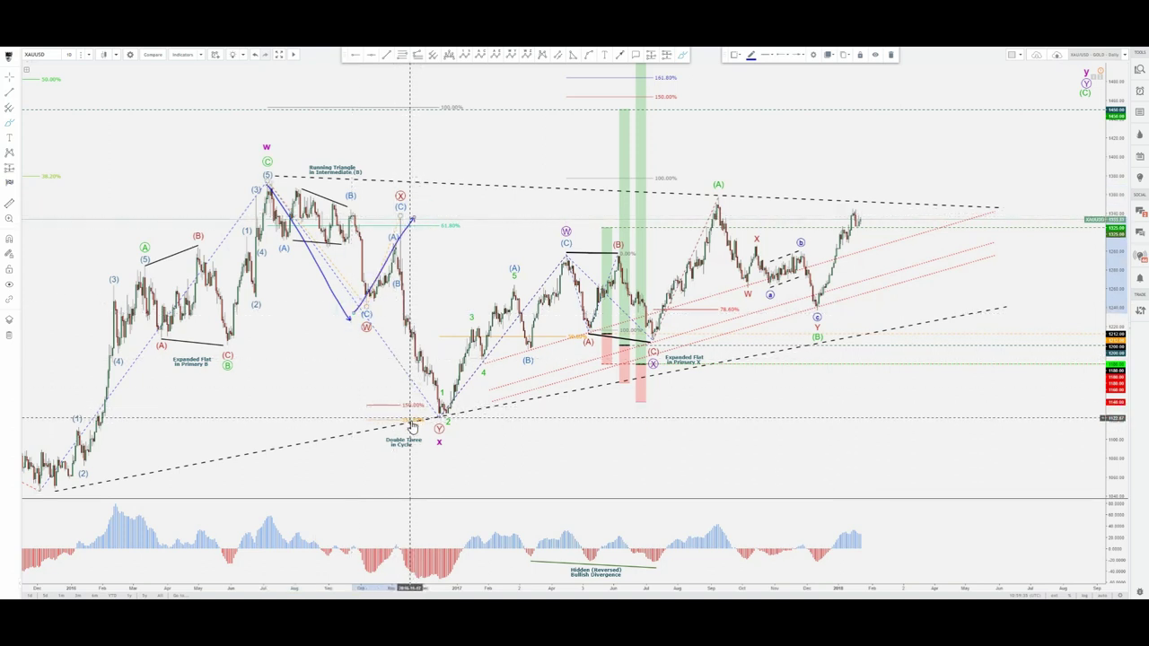
{"action": "left_click", "coordinate": [682, 55]}
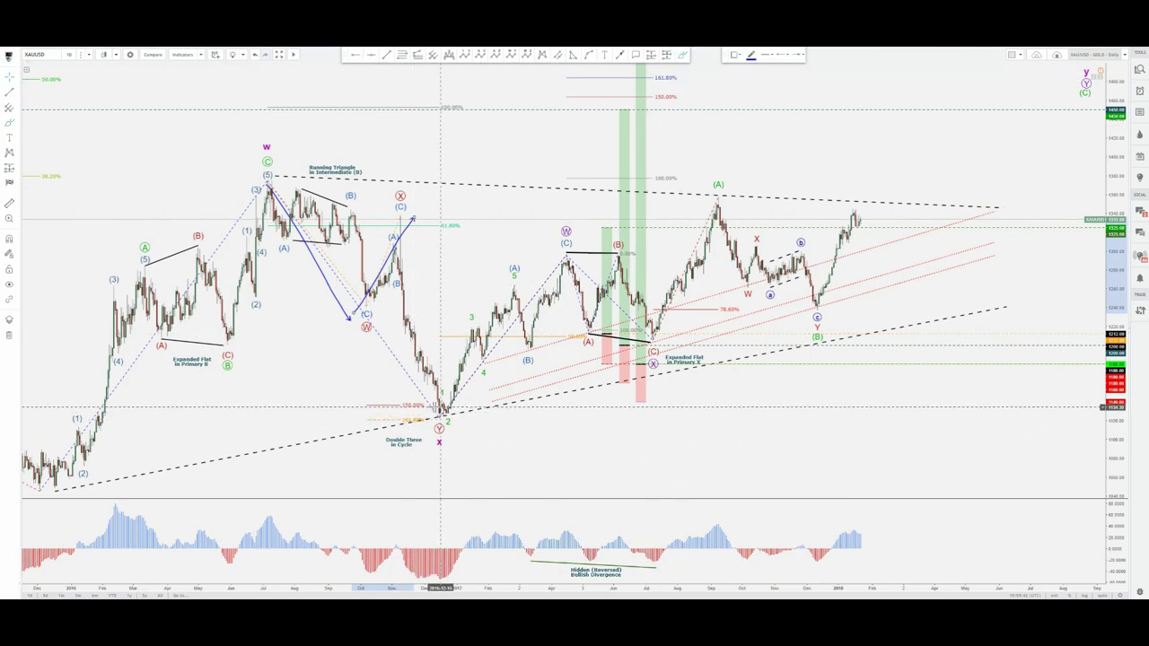
{"action": "left_click", "coordinate": [378, 337]}
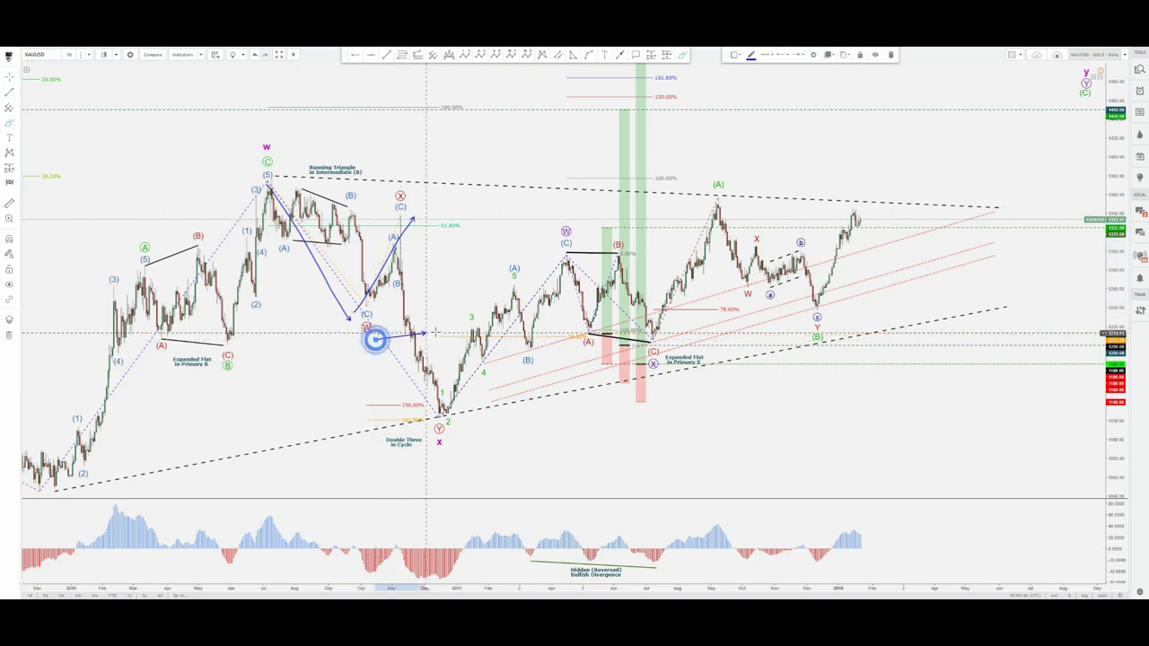
Step: Complete the horizontal arrow, brush another arrow from wave w to circled W, trace the rise to circled X, and delete that rise stroke
{"action": "left_click", "coordinate": [435, 332]}
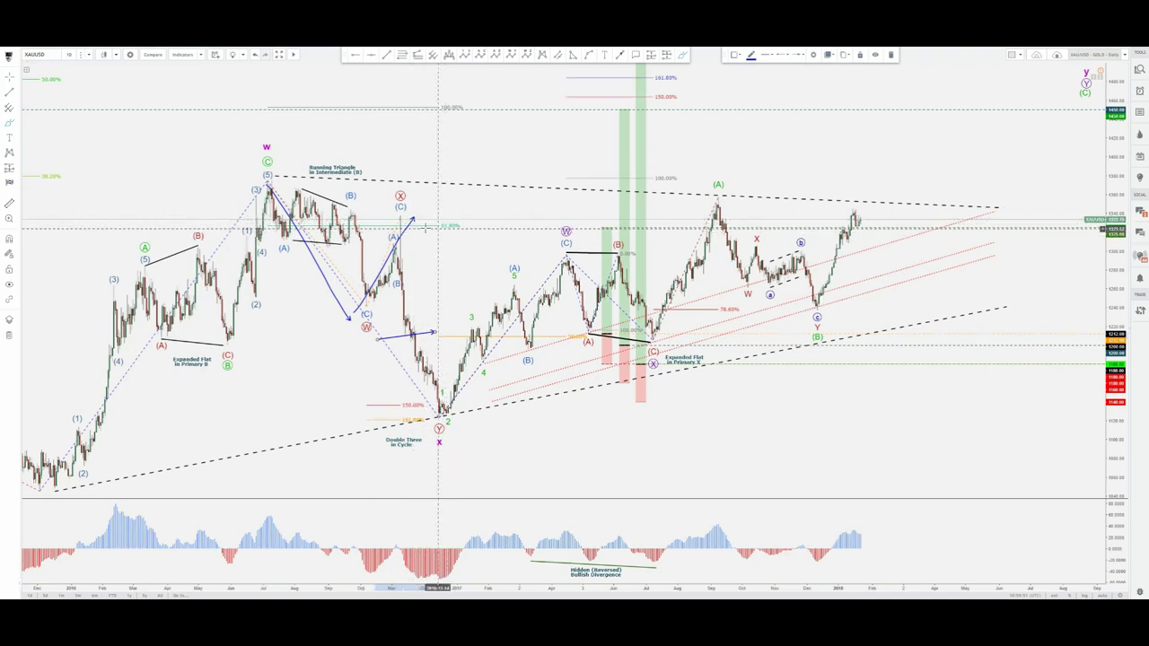
{"action": "left_click", "coordinate": [269, 185]}
{"action": "left_click", "coordinate": [371, 308]}
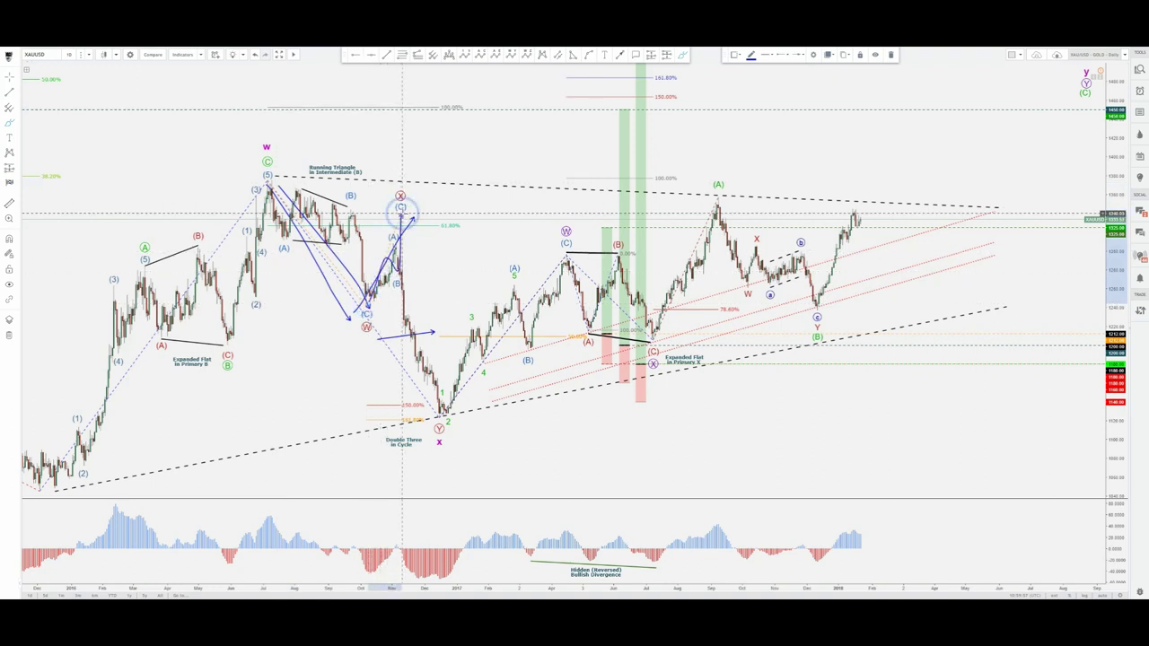
{"action": "key", "text": "Delete"}
{"action": "left_click", "coordinate": [683, 57]}
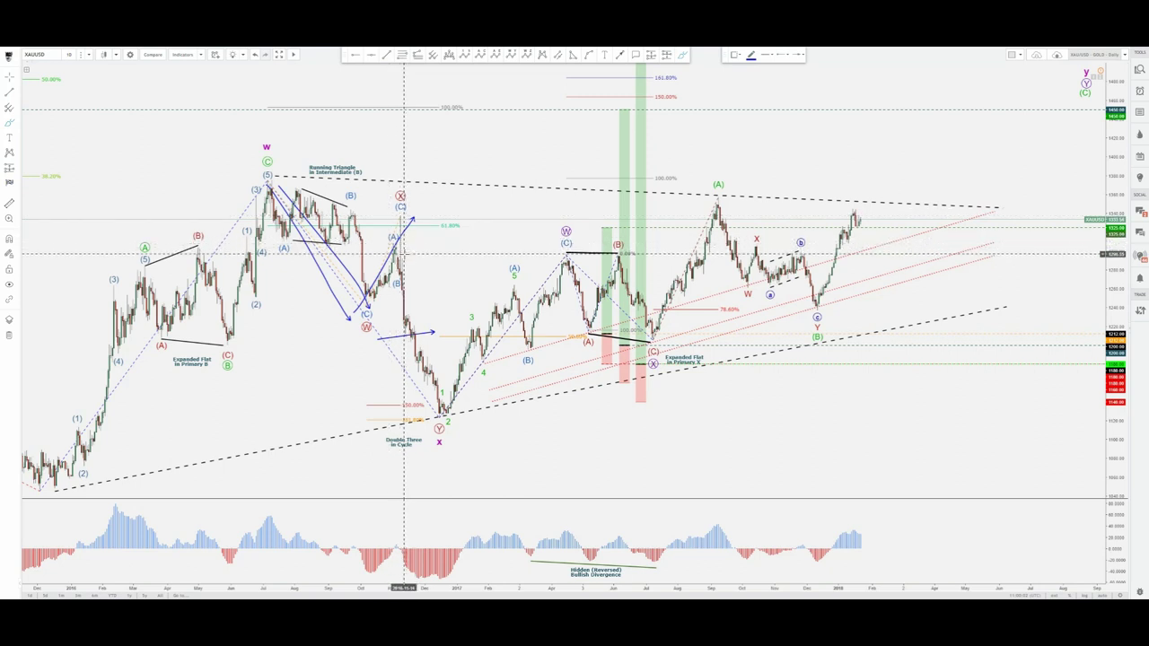
Step: Brush a second horizontal arrow rightward from circled W and undo all the strokes around circled W and circled X
{"action": "left_click", "coordinate": [403, 256]}
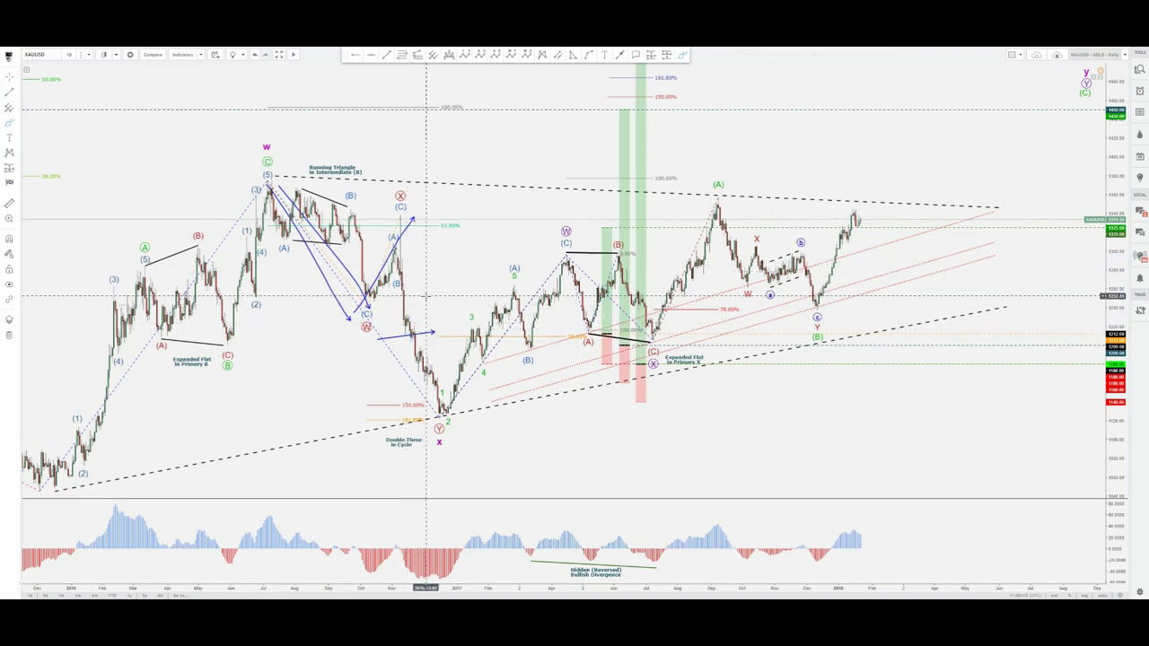
{"action": "left_click", "coordinate": [682, 55]}
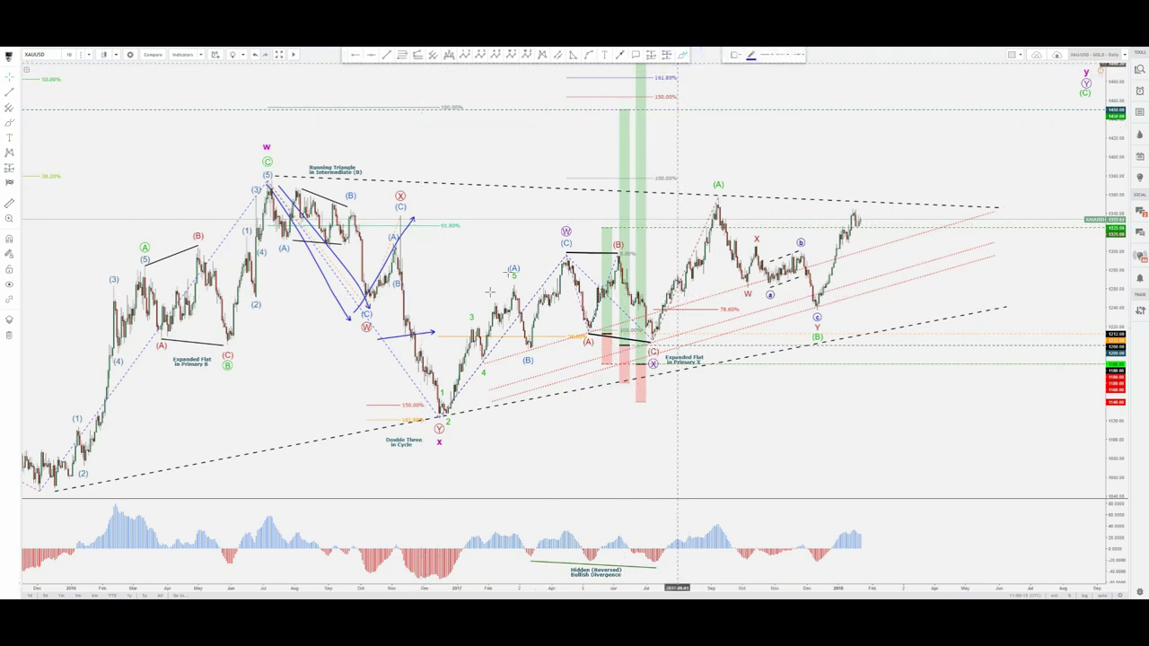
{"action": "left_click", "coordinate": [384, 321]}
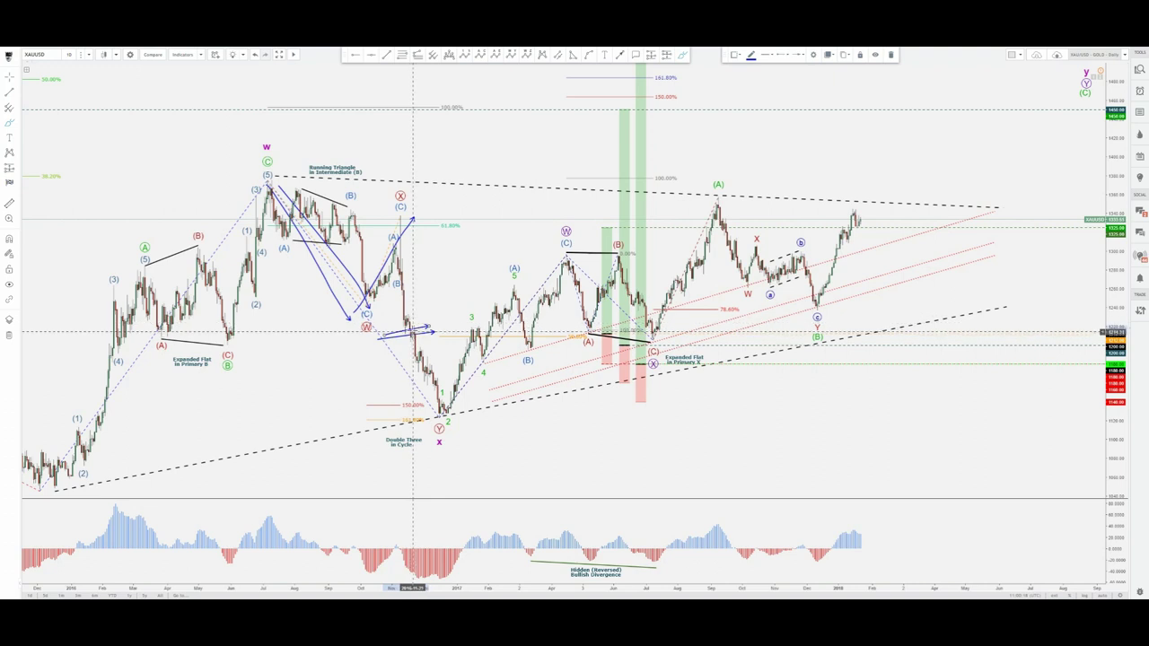
{"action": "left_click", "coordinate": [410, 330]}
{"action": "right_click", "coordinate": [434, 391]}
{"action": "key", "text": "ctrl+z"}
{"action": "key", "text": "ctrl+z"}
{"action": "key", "text": "ctrl+z"}
{"action": "key", "text": "ctrl+z"}
{"action": "key", "text": "ctrl+z"}
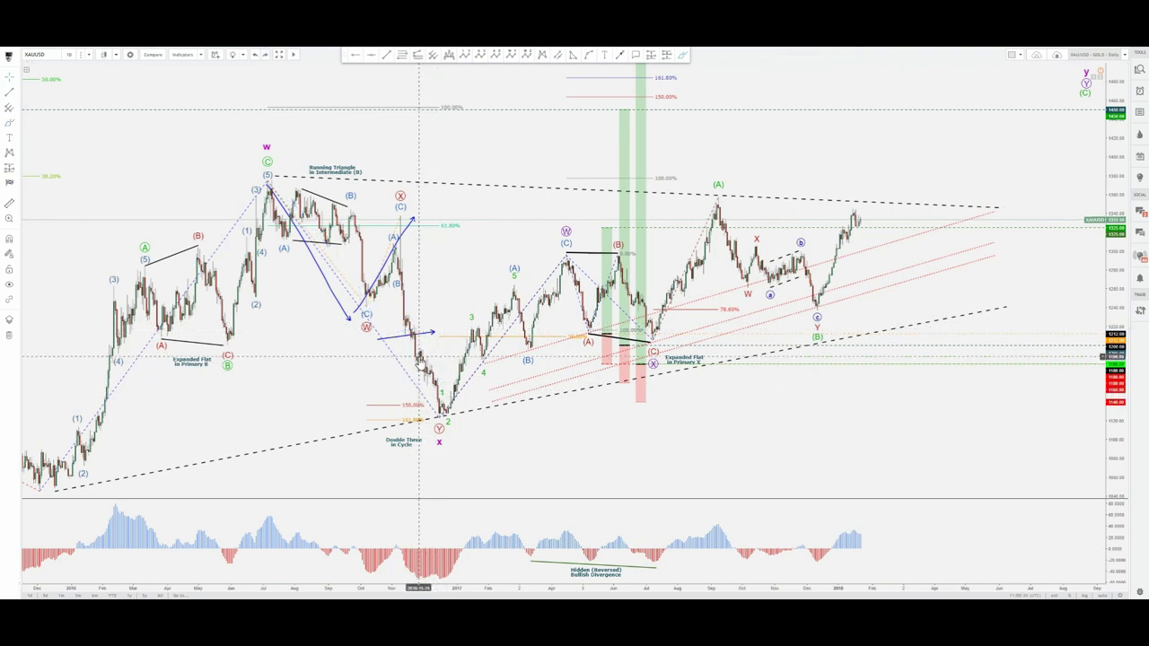
Step: Brush a short downward stroke into the circled Y low and clear it
{"action": "left_click", "coordinate": [682, 55]}
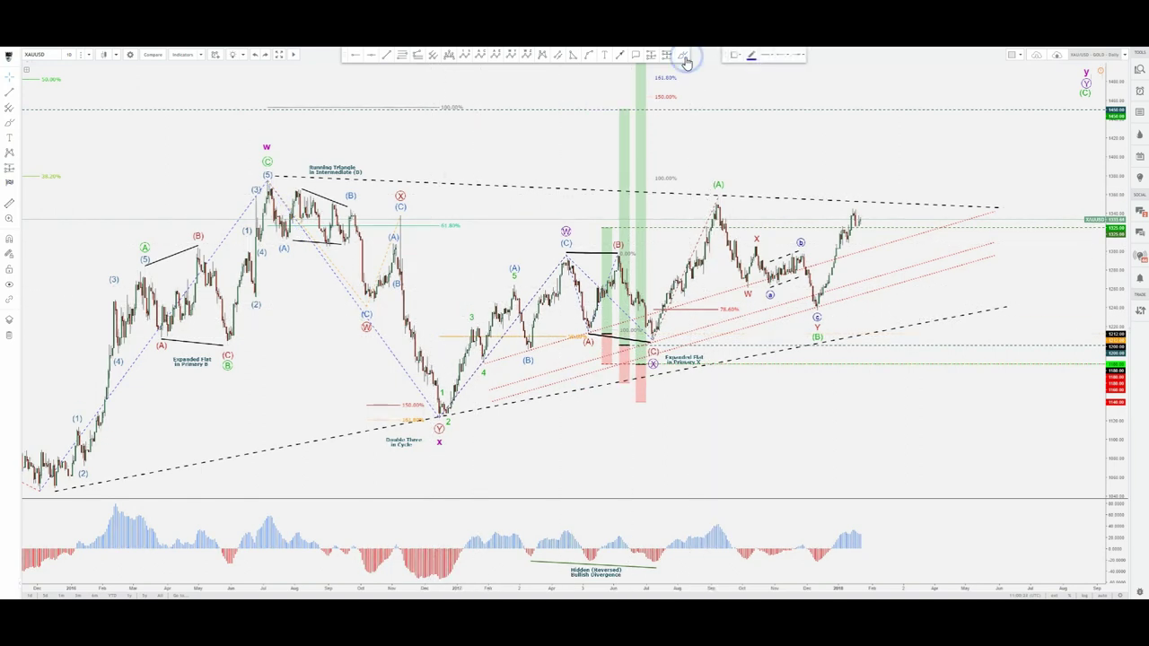
{"action": "left_click", "coordinate": [424, 403]}
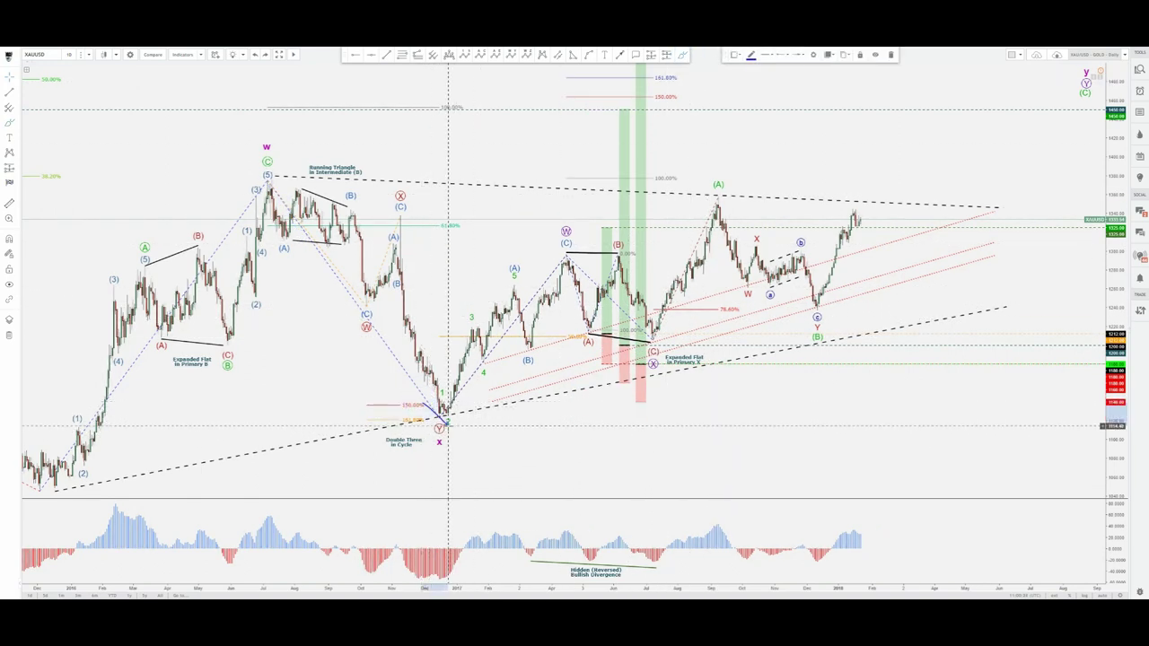
{"action": "key", "text": "Escape"}
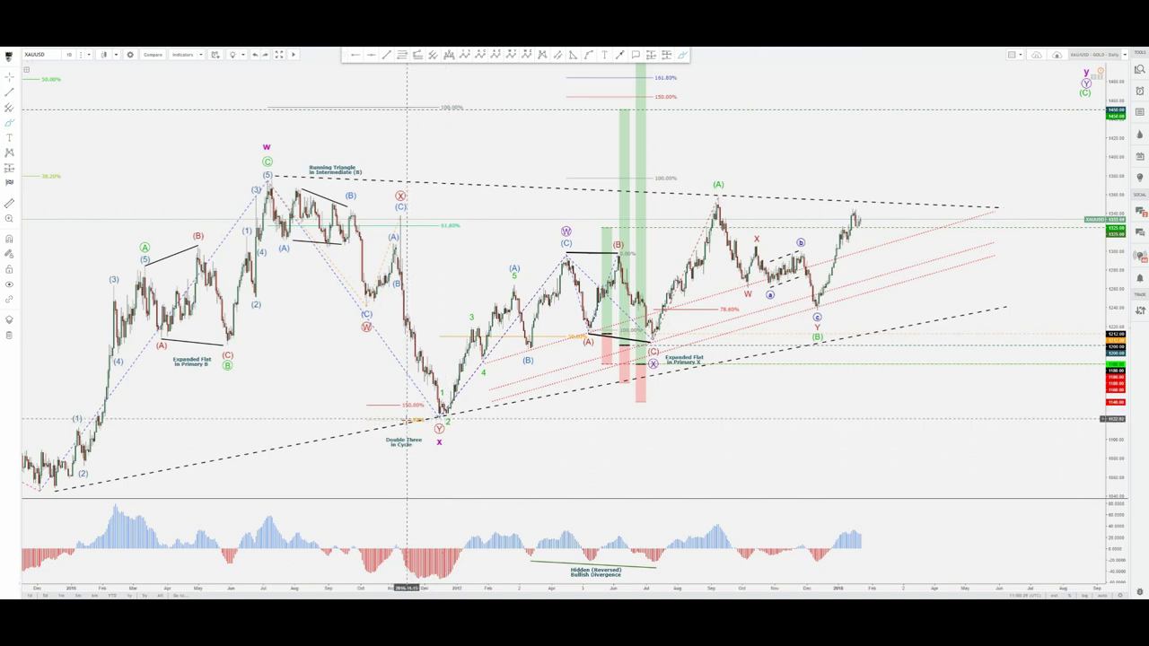
Step: Trace the five green waves 1 to 5 from the circled Y low up to (A) with one brush stroke and delete it
{"action": "left_click", "coordinate": [682, 55]}
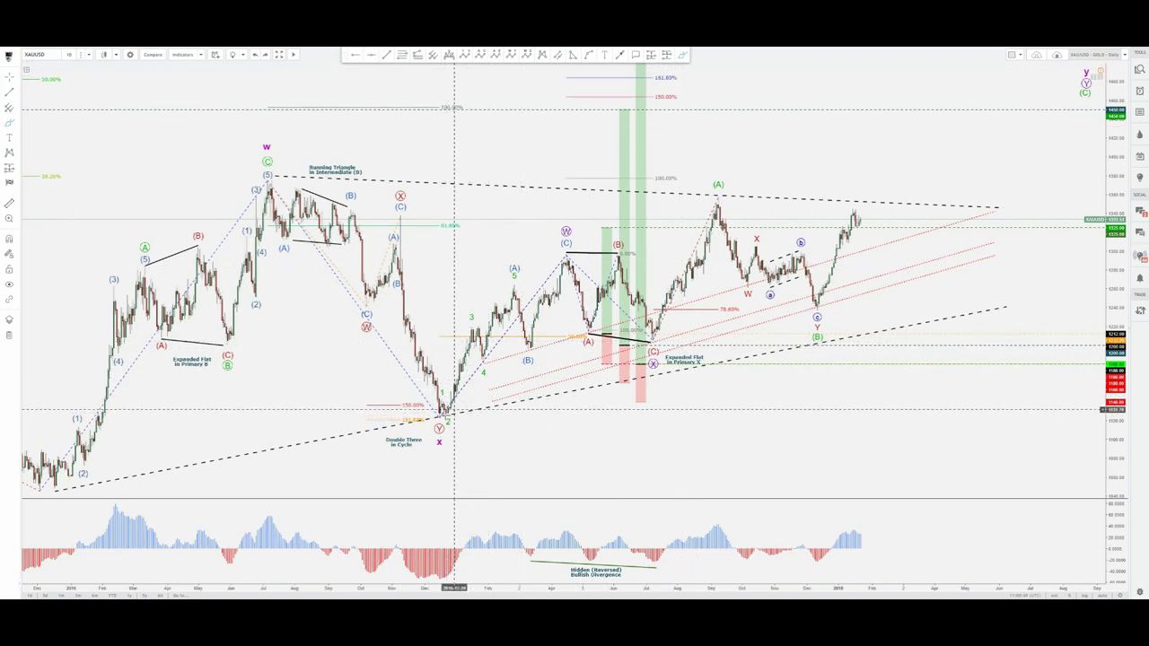
{"action": "mouse_move", "coordinate": [429, 418]}
{"action": "left_mouse_down"}
{"action": "mouse_move", "coordinate": [453, 405]}
{"action": "mouse_move", "coordinate": [471, 315]}
{"action": "mouse_move", "coordinate": [487, 352]}
{"action": "mouse_move", "coordinate": [508, 288]}
{"action": "left_mouse_up"}
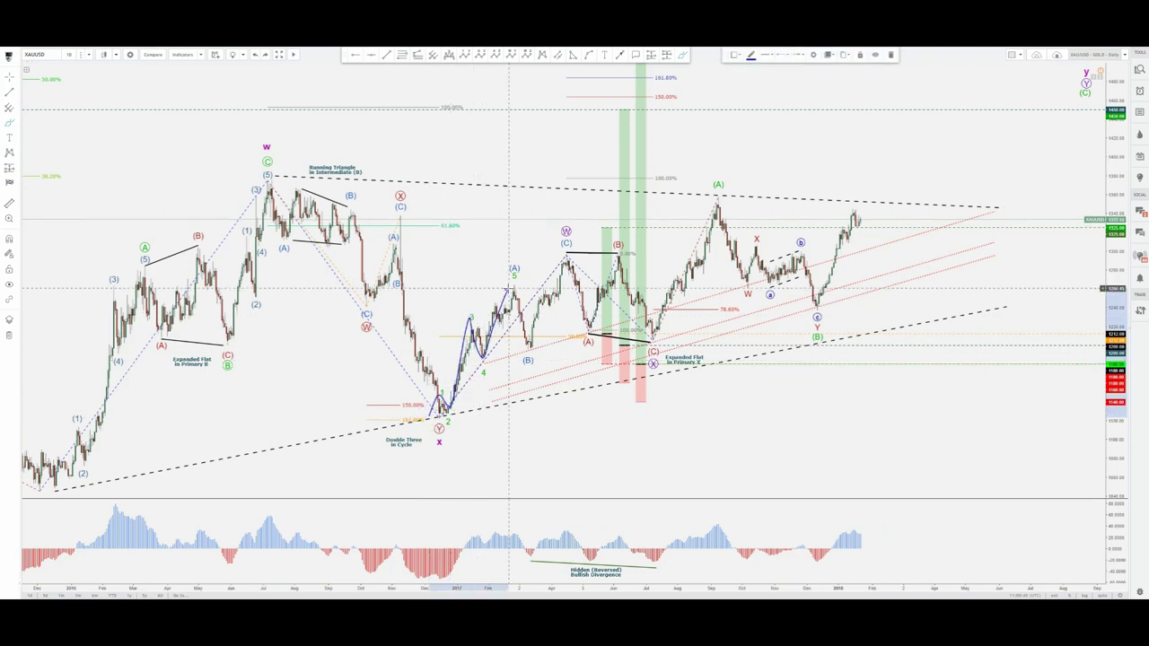
{"action": "key", "text": "Delete"}
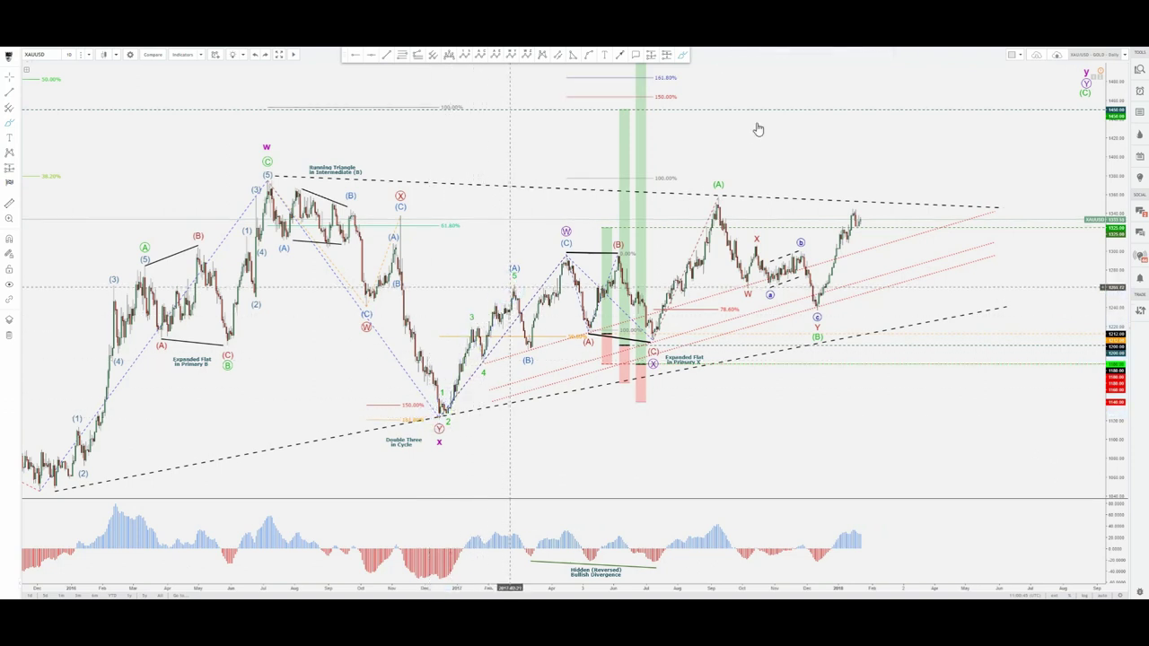
Step: Brush a small arc over green waves 1 and 2 at the circled Y low and delete it
{"action": "left_click", "coordinate": [684, 56]}
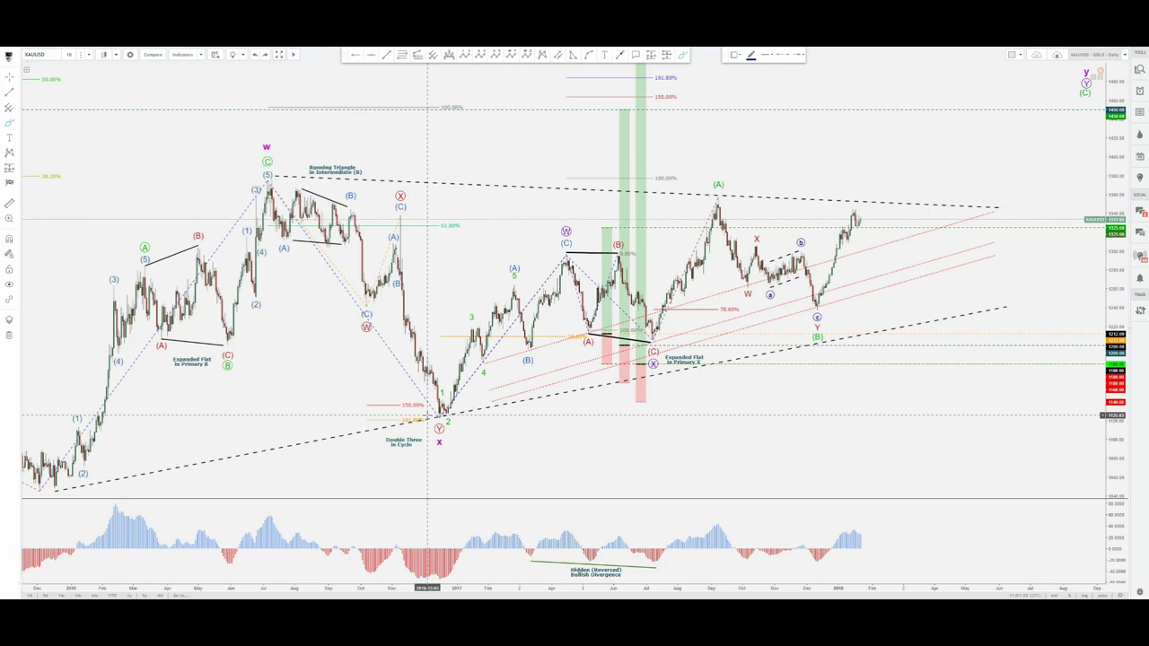
{"action": "mouse_move", "coordinate": [427, 416]}
{"action": "left_mouse_down"}
{"action": "mouse_move", "coordinate": [441, 402]}
{"action": "mouse_move", "coordinate": [450, 417]}
{"action": "left_mouse_up"}
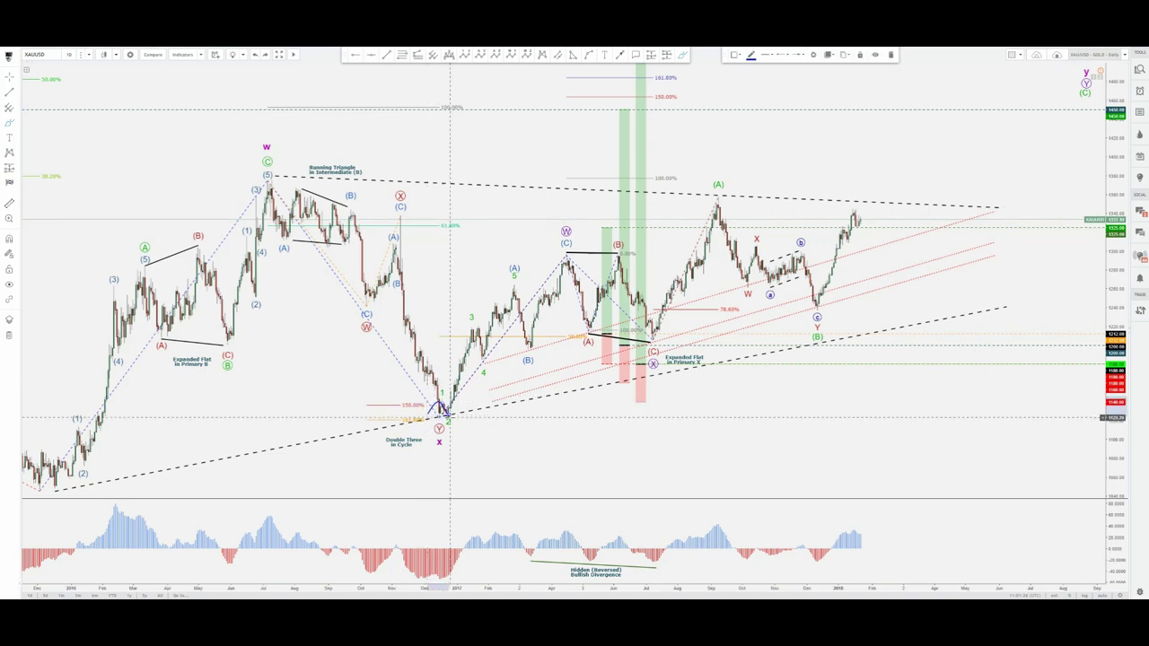
{"action": "key", "text": "Delete"}
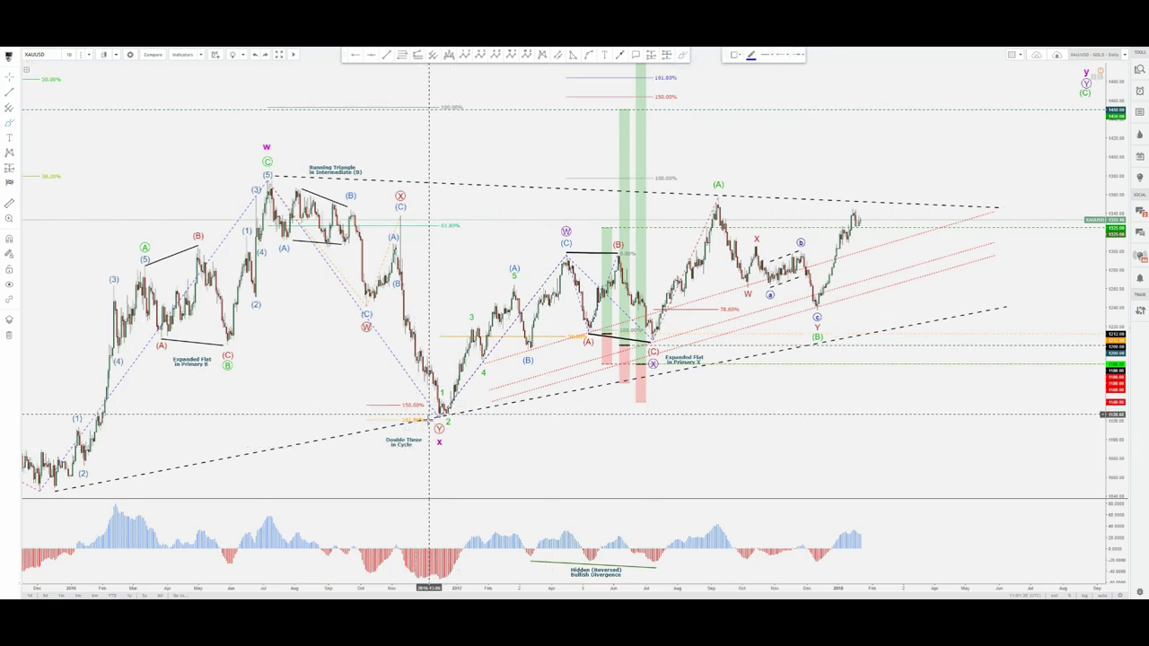
Step: Brush the rise from circled Y to (A) and the (A)-(B)-(C) swing toward circled W, and clear the swing stroke
{"action": "key", "text": "ctrl+z"}
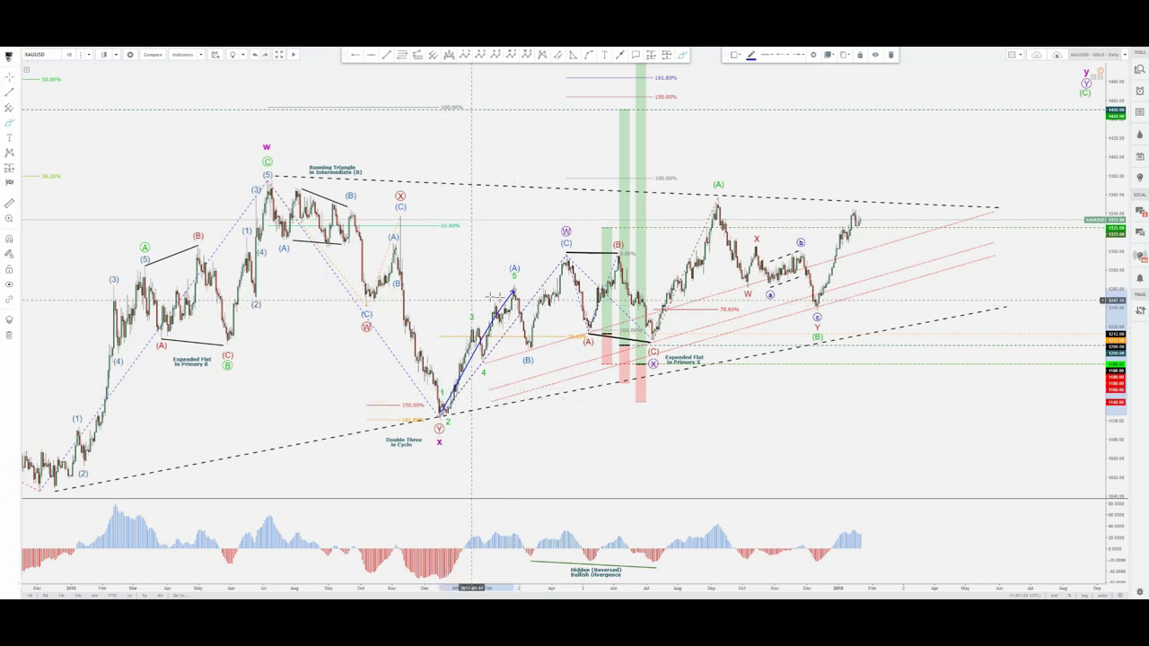
{"action": "left_click", "coordinate": [527, 342]}
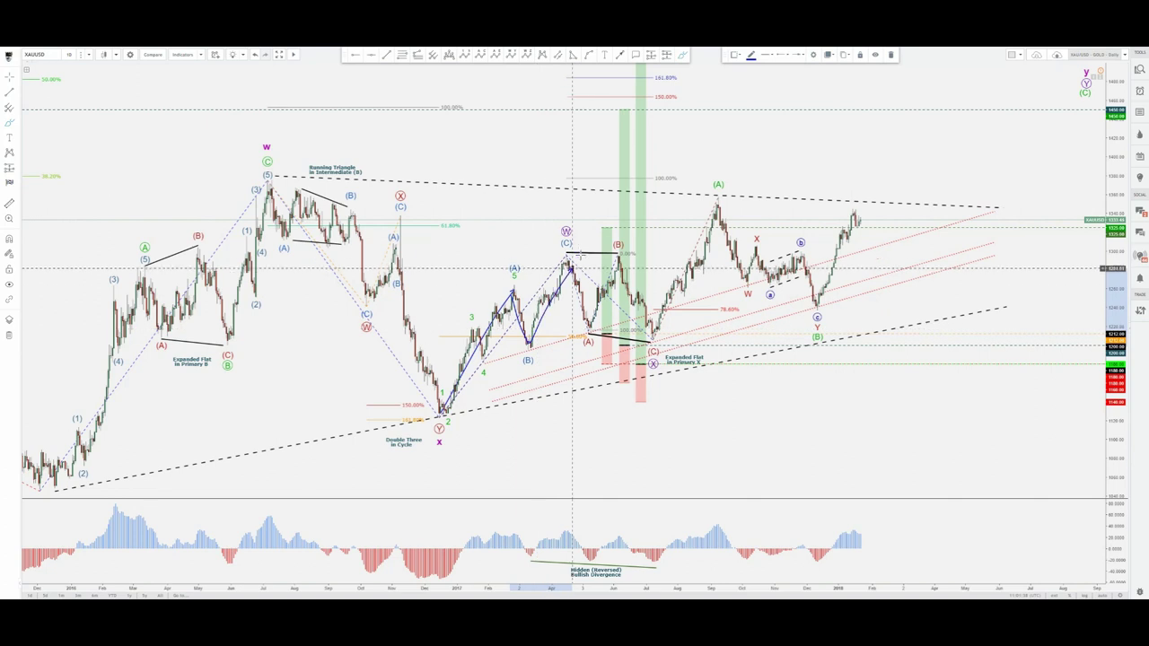
{"action": "key", "text": "Escape"}
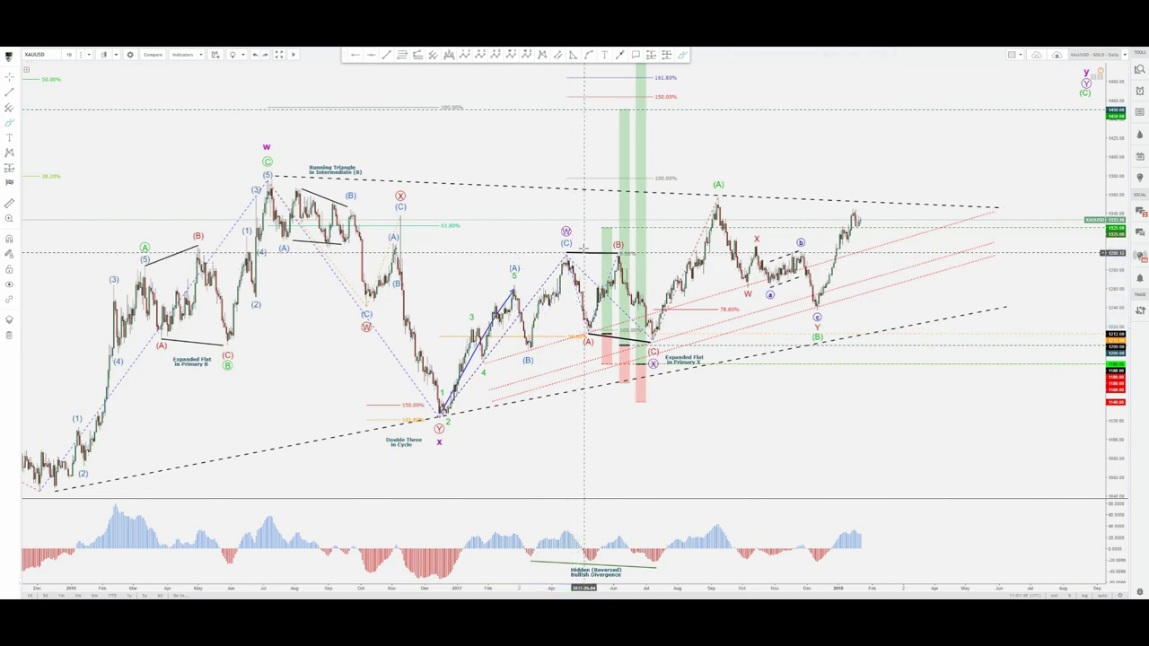
Step: Brush small marks around the wave 5 peak at (A) and a stroke down to (B), and clear them all
{"action": "left_click", "coordinate": [682, 56]}
{"action": "mouse_move", "coordinate": [491, 302]}
{"action": "left_mouse_down"}
{"action": "mouse_move", "coordinate": [513, 289]}
{"action": "mouse_move", "coordinate": [520, 300]}
{"action": "left_mouse_up"}
{"action": "left_click", "coordinate": [513, 288]}
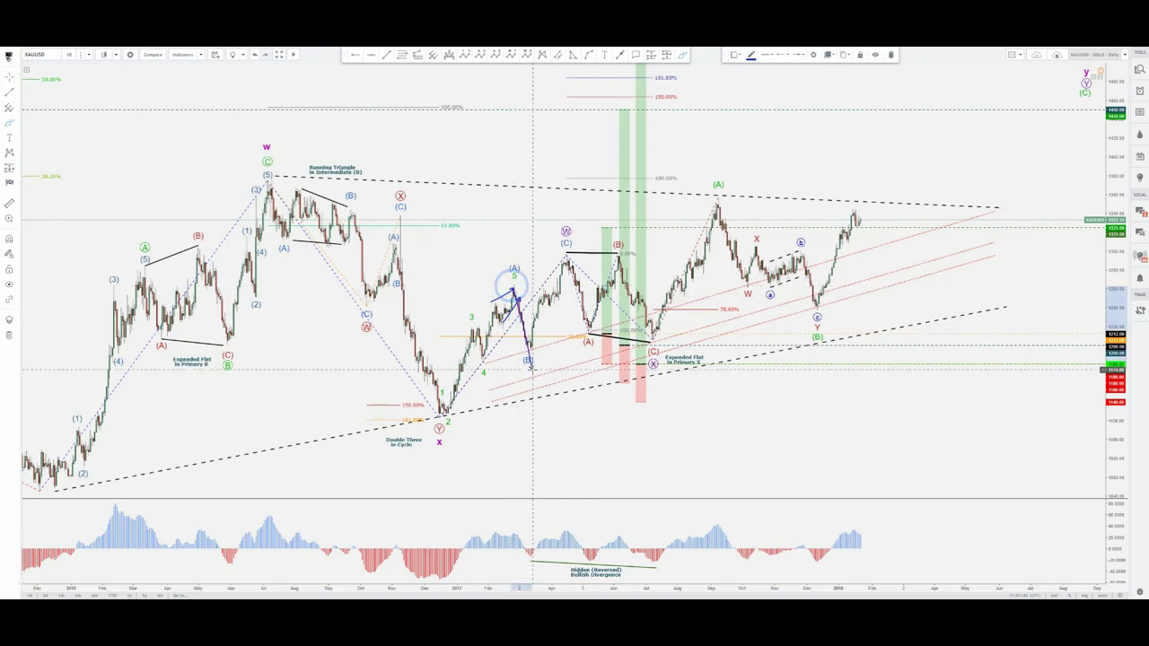
{"action": "double_click", "coordinate": [533, 346]}
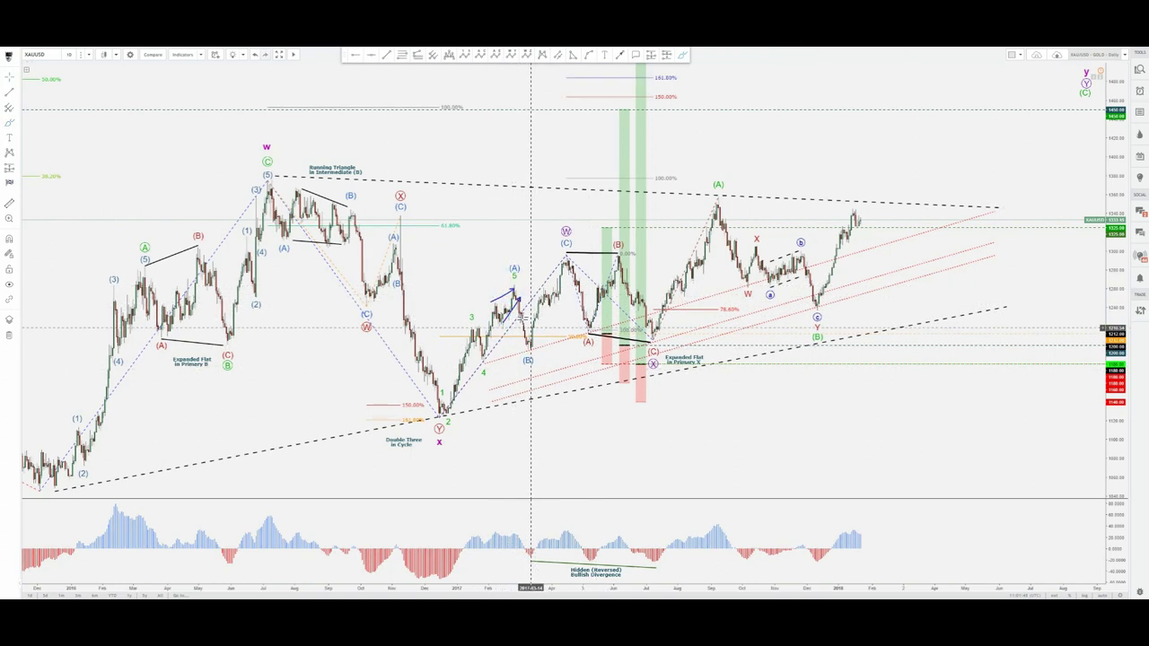
{"action": "key", "text": "ctrl+z"}
Step: Brush the rise from the (B) low to (C) at circled W and clear it
{"action": "left_click", "coordinate": [682, 55]}
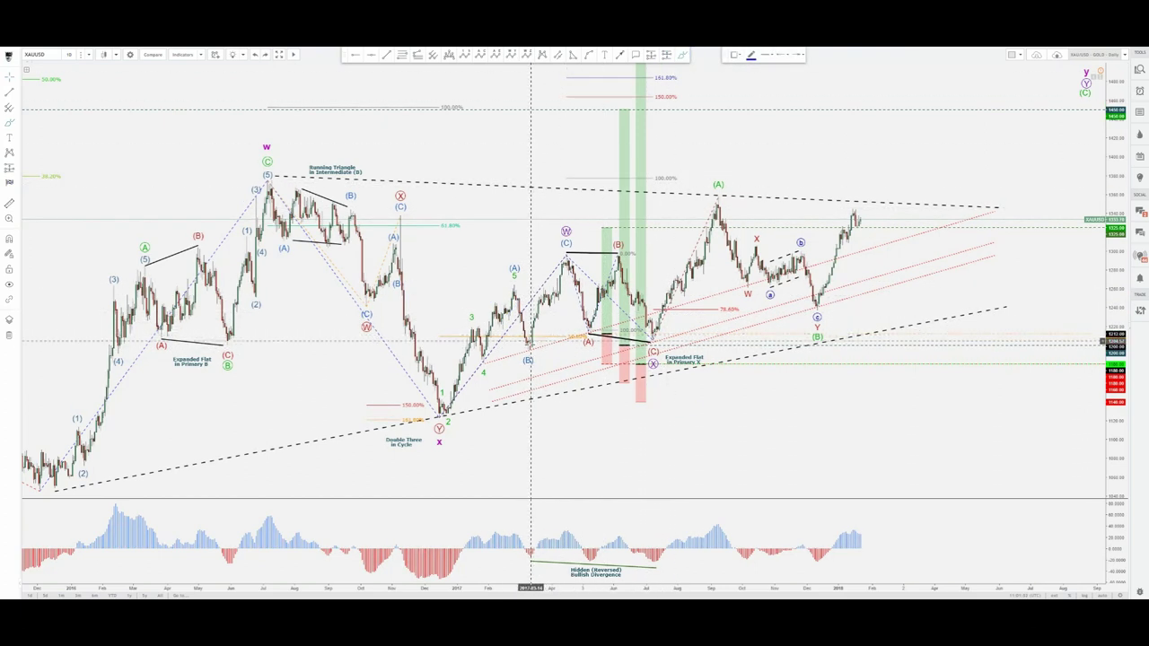
{"action": "left_click", "coordinate": [534, 344]}
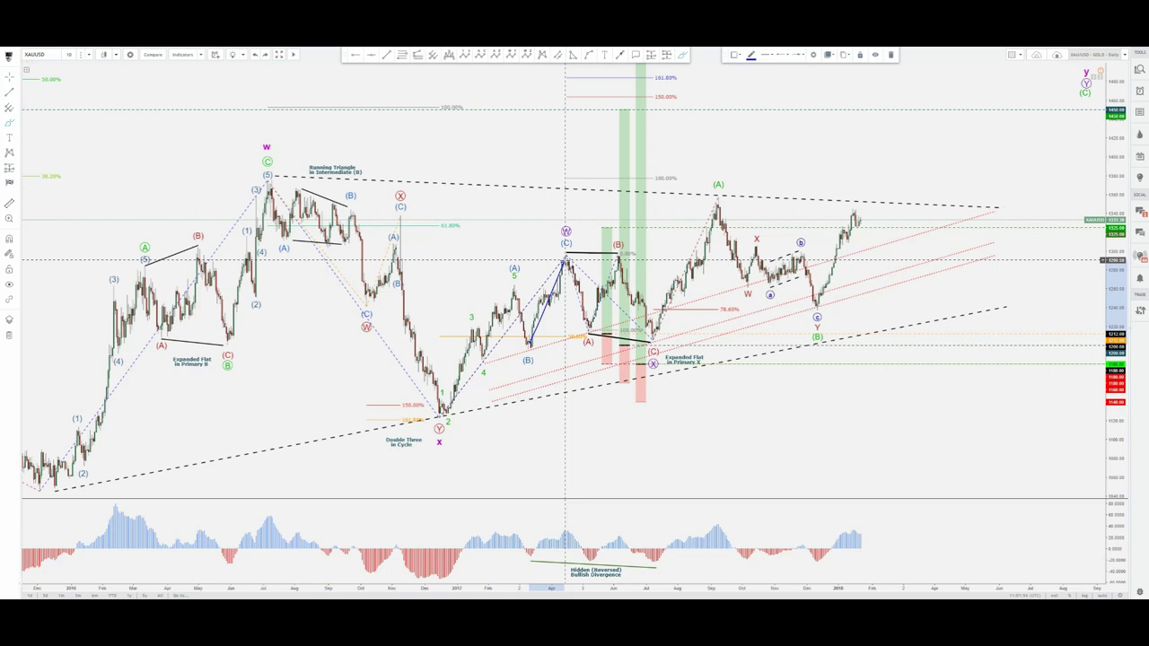
{"action": "key", "text": "Escape"}
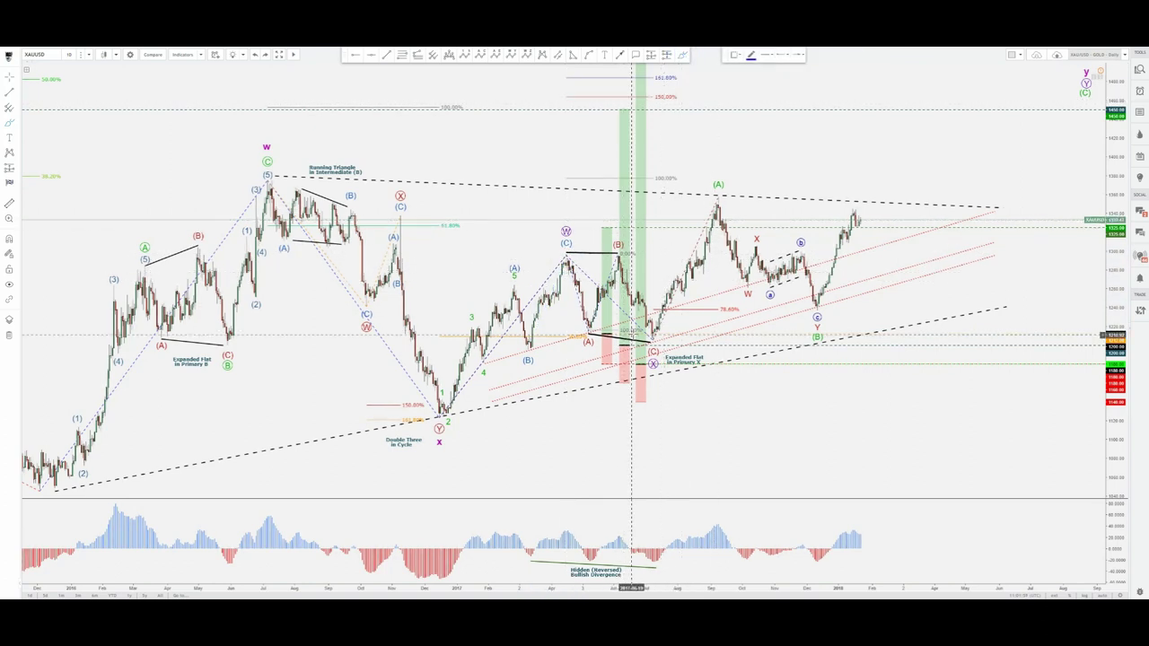
Step: Brush an arrow from circled Y to purple circled W, curls at circled W and circled X, and a rise to green (A), undoing the last stroke
{"action": "left_click", "coordinate": [449, 411]}
{"action": "left_click_drag", "start_coordinate": [579, 209], "coordinate": [584, 226]}
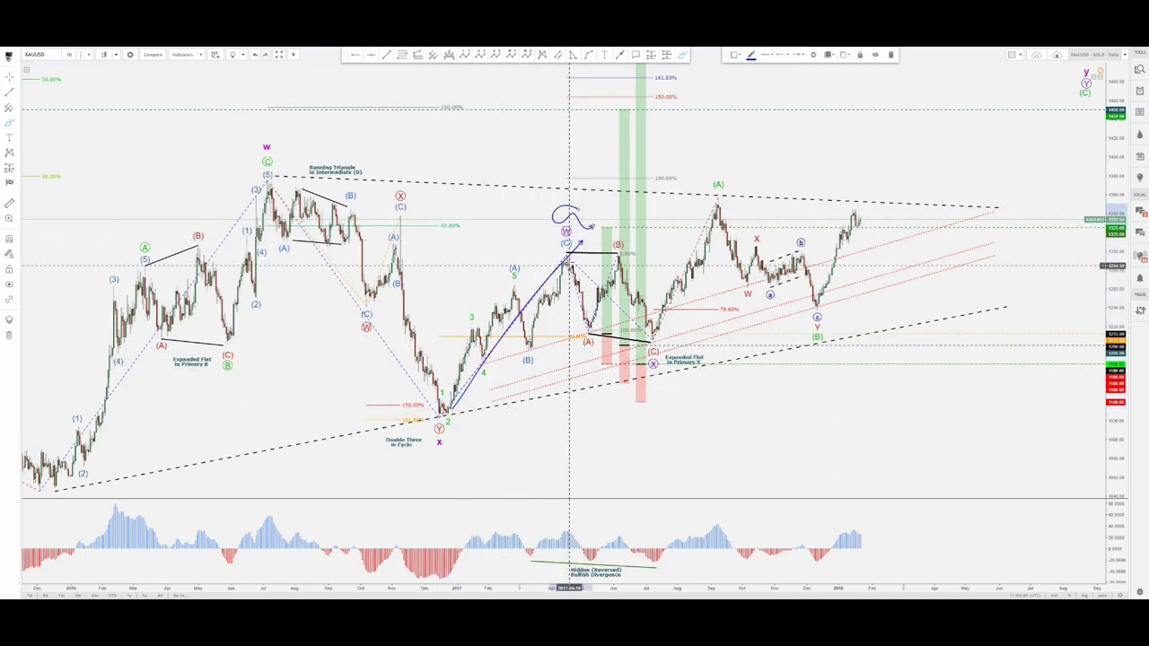
{"action": "mouse_move", "coordinate": [660, 318]}
{"action": "left_mouse_down"}
{"action": "mouse_move", "coordinate": [659, 347]}
{"action": "mouse_move", "coordinate": [683, 344]}
{"action": "mouse_move", "coordinate": [667, 357]}
{"action": "mouse_move", "coordinate": [687, 334]}
{"action": "mouse_move", "coordinate": [679, 291]}
{"action": "mouse_move", "coordinate": [702, 264]}
{"action": "left_mouse_up"}
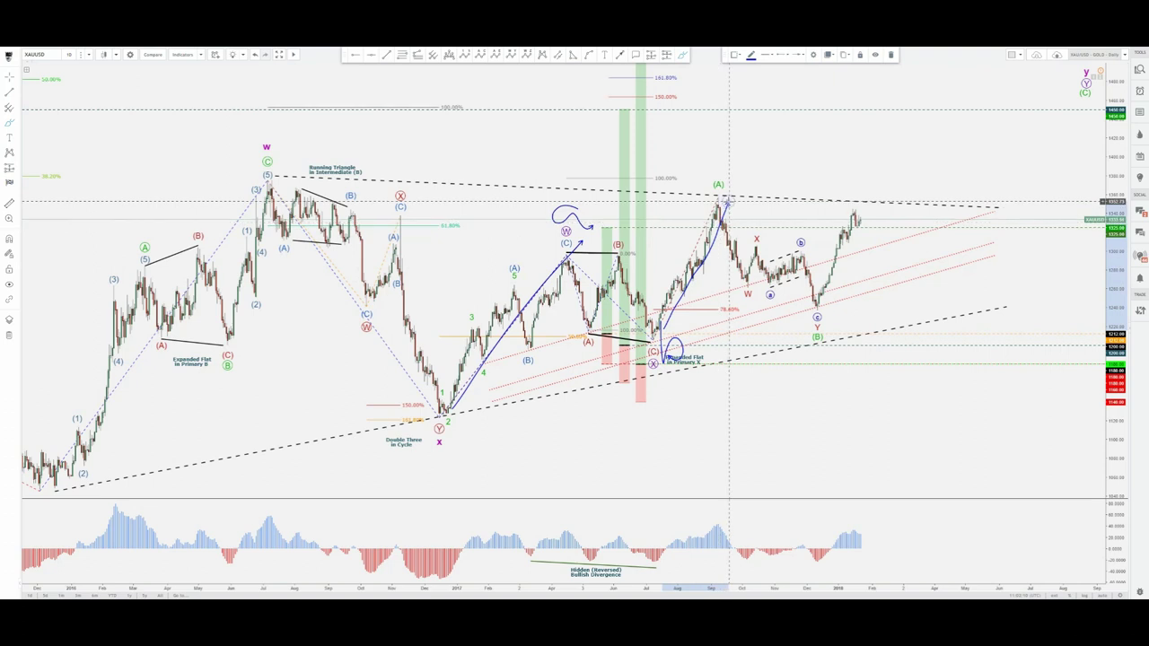
{"action": "key", "text": "ctrl+z"}
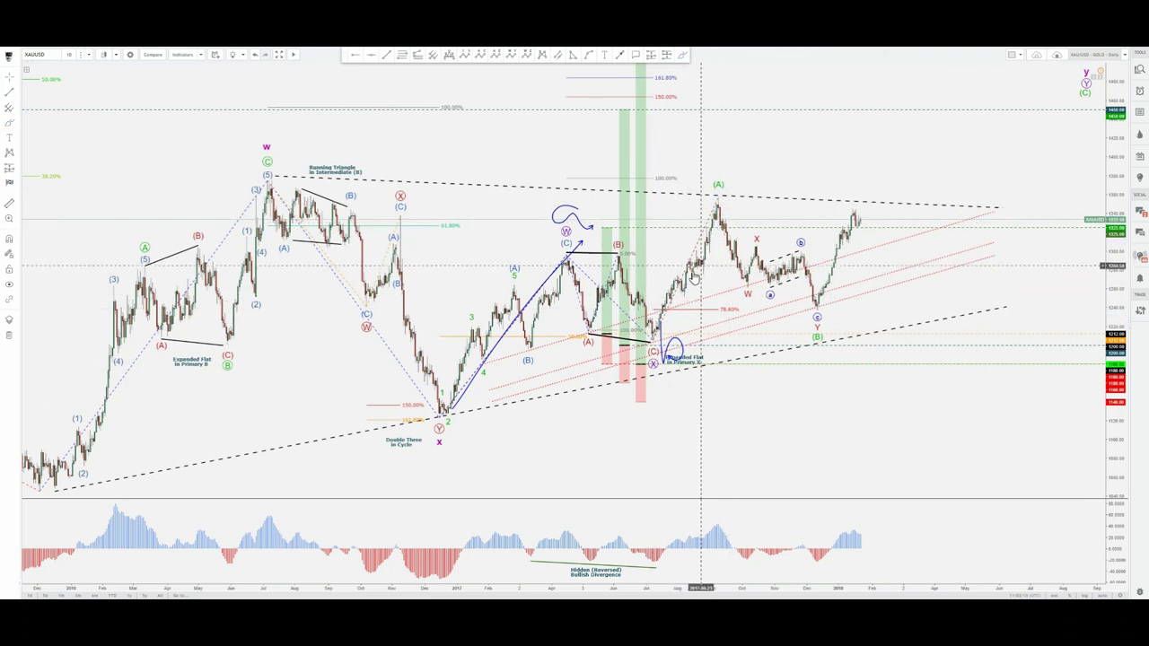
Step: Trace the internal swings of the rise from circled X to green (A) with brush strokes, and clear all the strokes
{"action": "left_click", "coordinate": [685, 66]}
{"action": "left_click", "coordinate": [683, 56]}
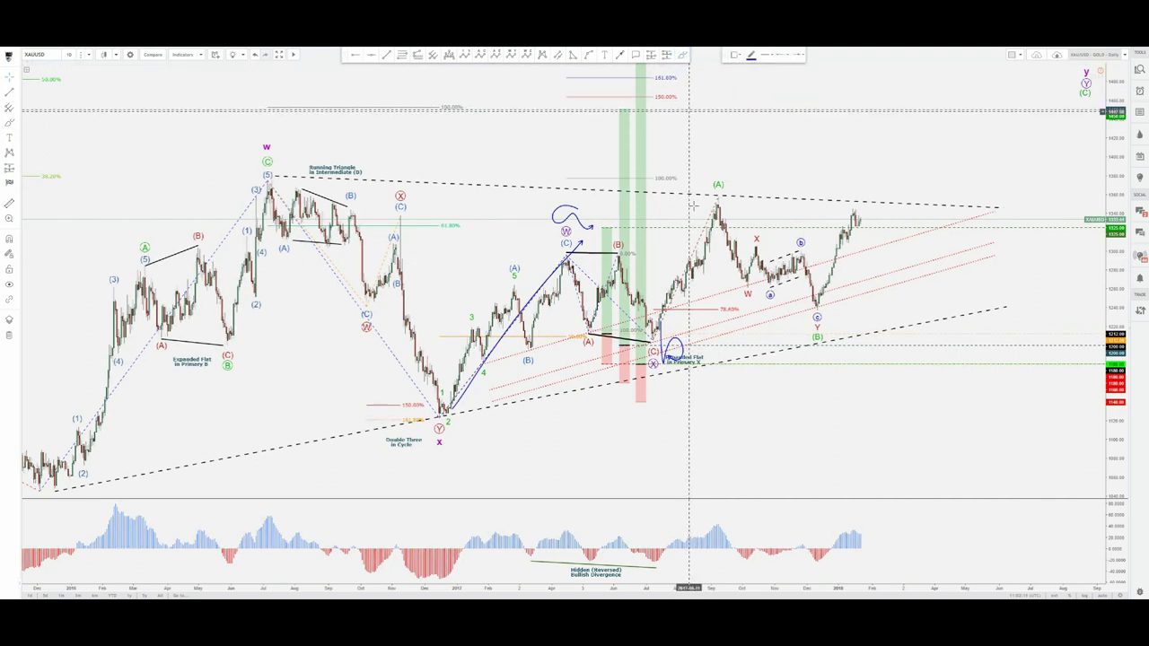
{"action": "left_click_drag", "start_coordinate": [682, 263], "coordinate": [703, 249]}
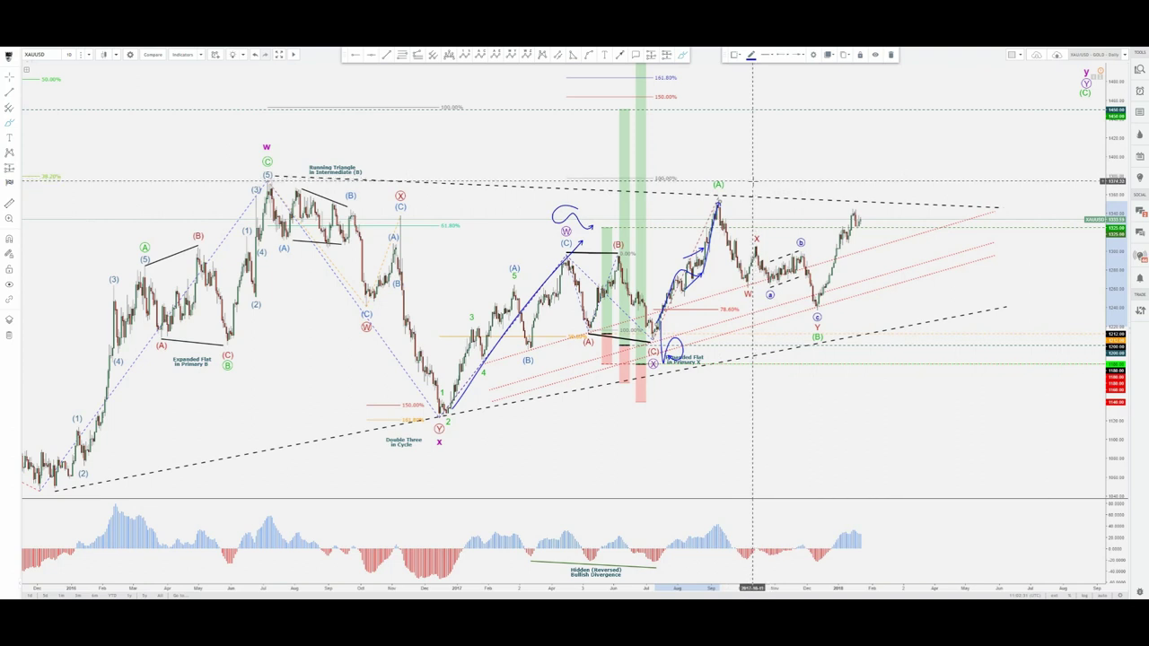
{"action": "key", "text": "Delete"}
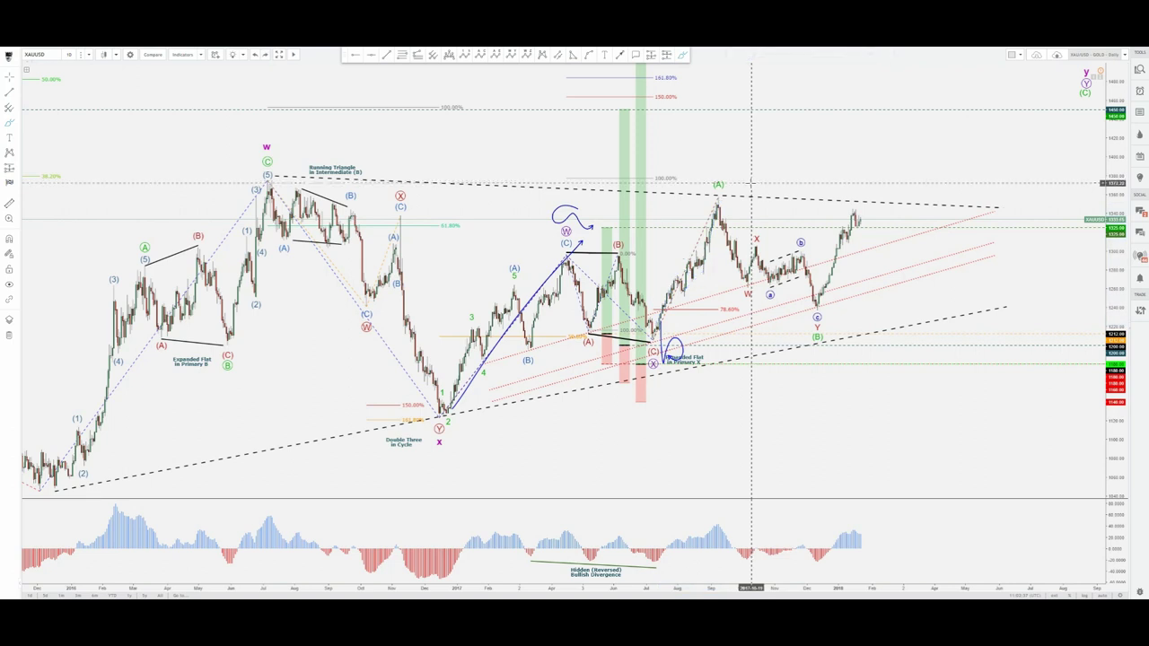
{"action": "key", "text": "ctrl+z"}
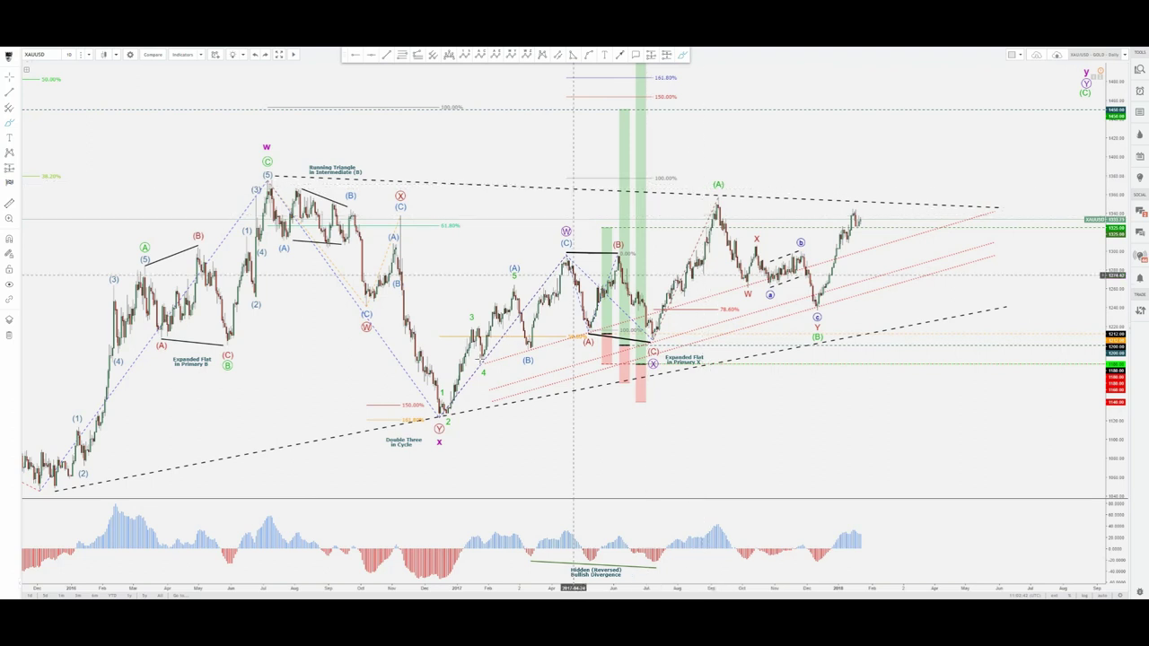
Step: Brush one continuous path from the circled Y low up to circled W, down to circled X and up to green (A)
{"action": "mouse_move", "coordinate": [440, 415]}
{"action": "left_mouse_down"}
{"action": "mouse_move", "coordinate": [506, 303]}
{"action": "mouse_move", "coordinate": [560, 241]}
{"action": "left_mouse_up"}
{"action": "left_click", "coordinate": [648, 339]}
{"action": "double_click", "coordinate": [729, 192]}
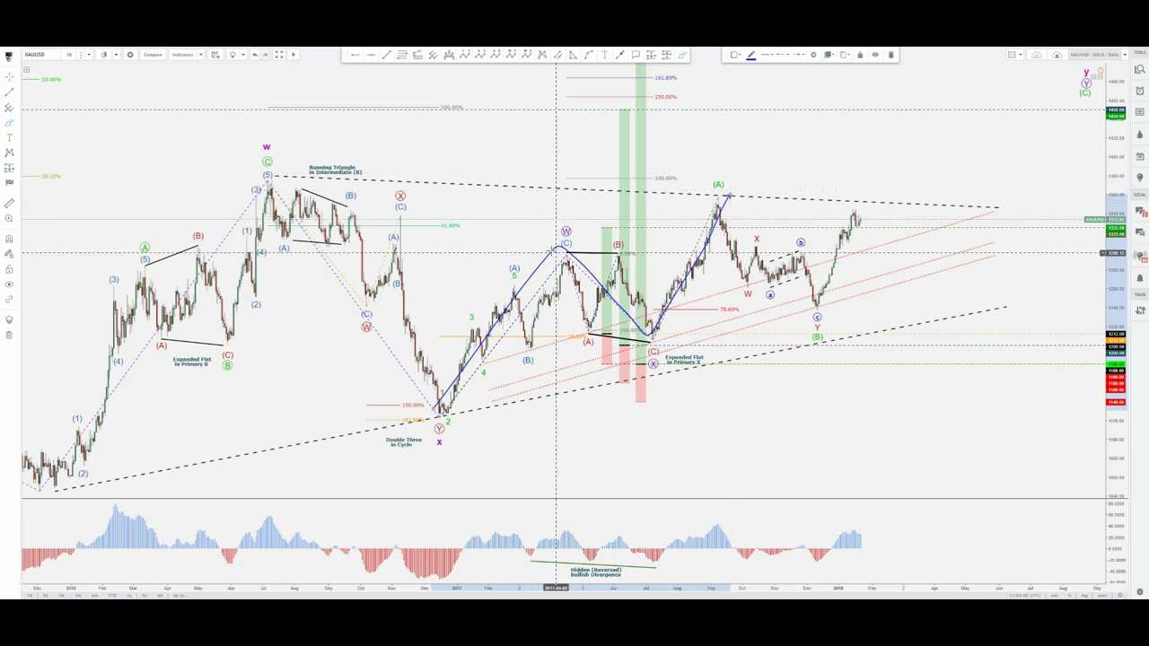
Step: Handwrite a W above green (A) and an X beside the green (B) low with the brush
{"action": "left_click_drag", "start_coordinate": [721, 158], "coordinate": [755, 144]}
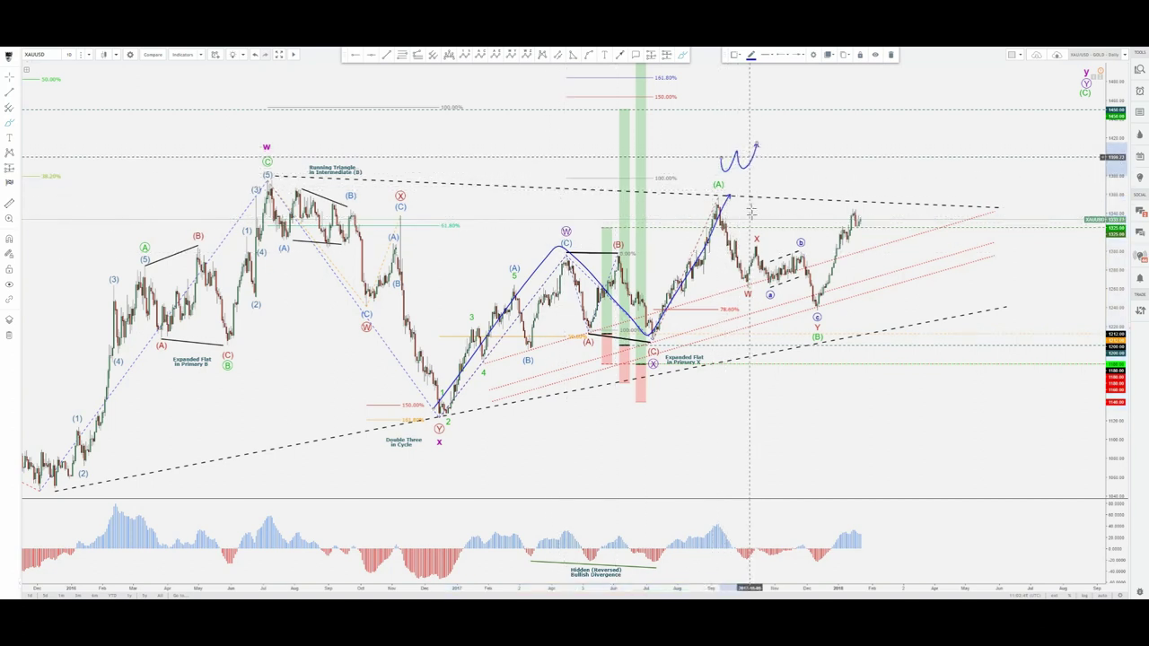
{"action": "left_click_drag", "start_coordinate": [832, 311], "coordinate": [847, 343]}
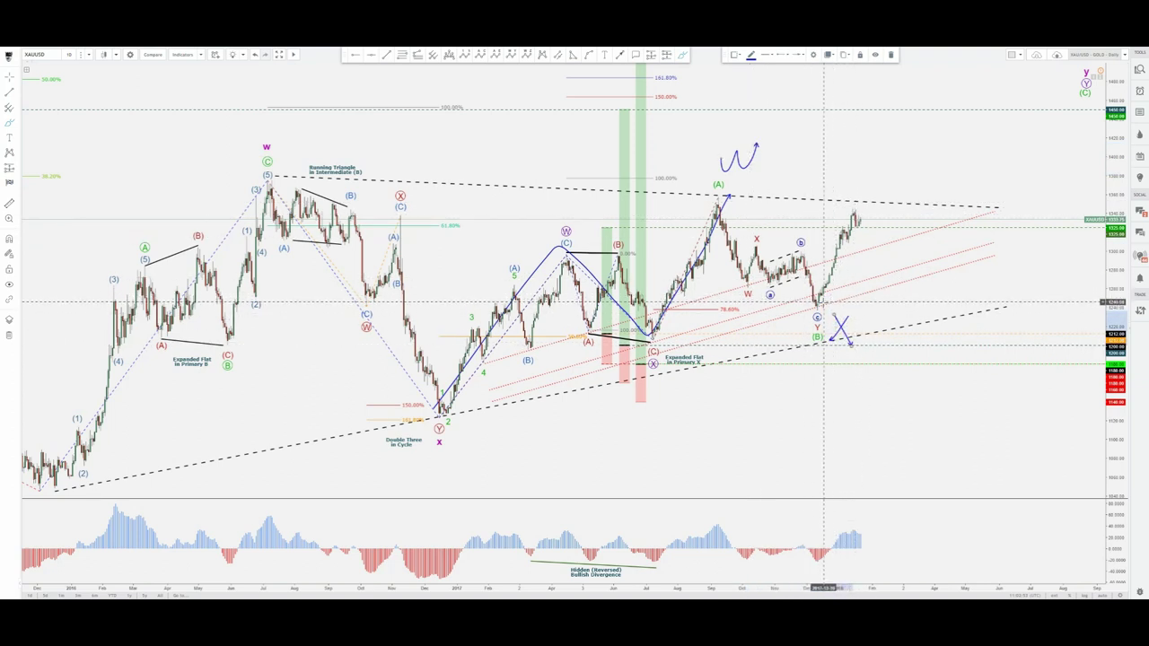
{"action": "left_click", "coordinate": [860, 205]}
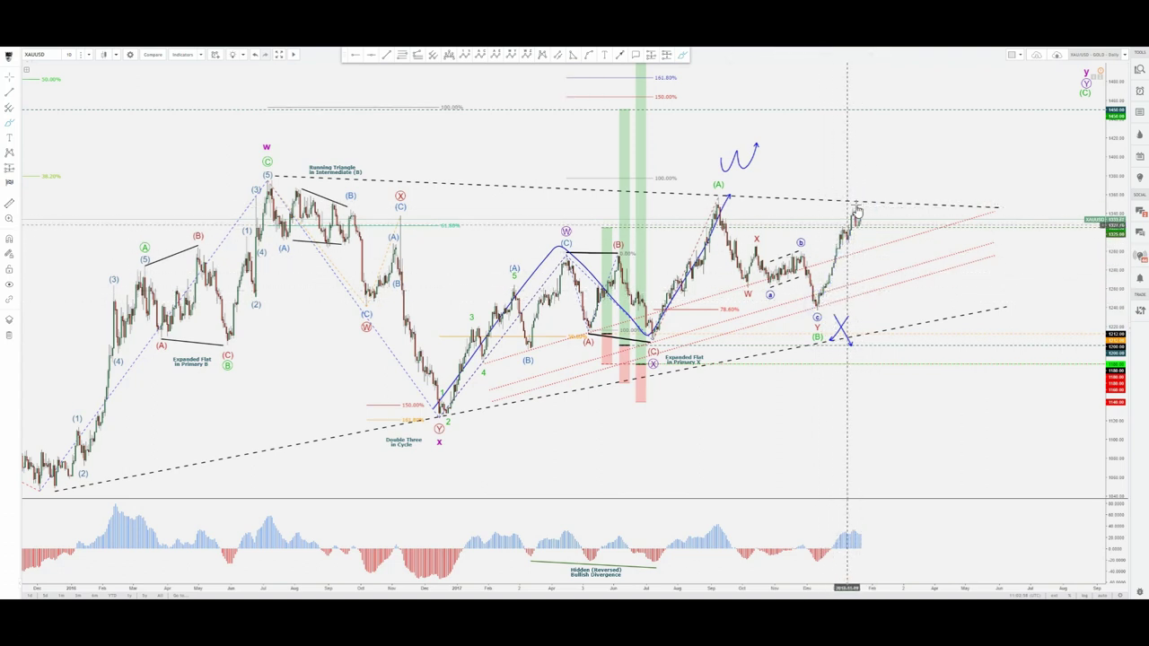
Step: Brush a projected path from the current price: a rise labelled A, a decline labelled B, and a long rise above the upper dashed trendline
{"action": "left_click", "coordinate": [807, 195]}
{"action": "left_click_drag", "start_coordinate": [848, 209], "coordinate": [887, 194]}
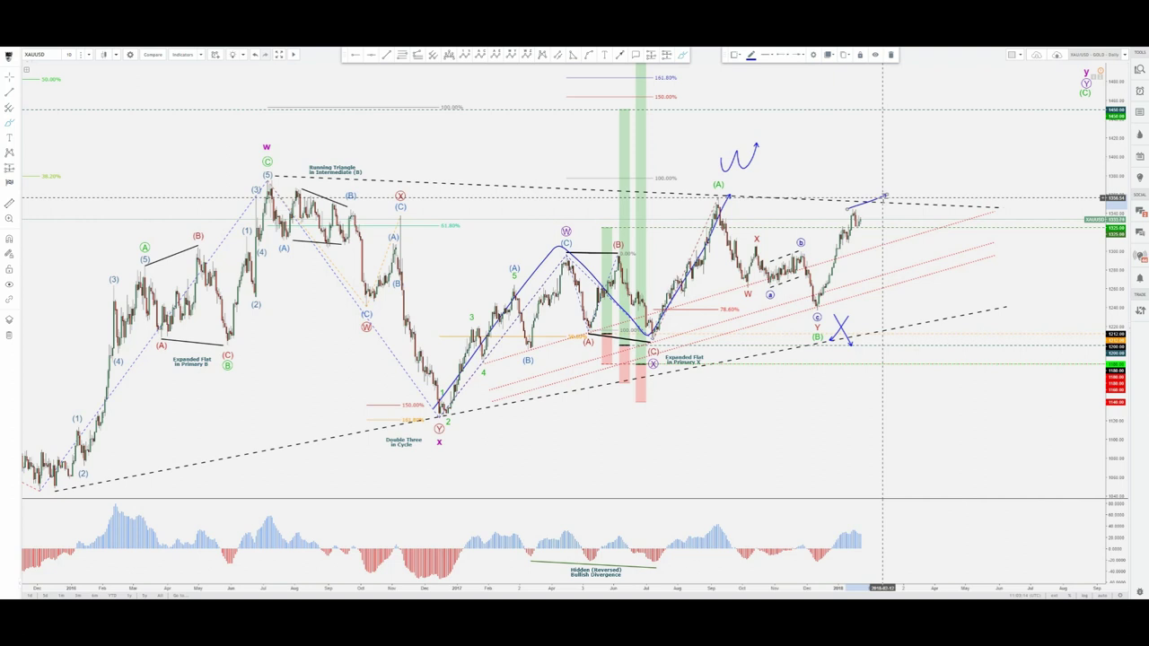
{"action": "mouse_move", "coordinate": [876, 191]}
{"action": "left_mouse_down"}
{"action": "mouse_move", "coordinate": [886, 177]}
{"action": "mouse_move", "coordinate": [901, 194]}
{"action": "left_mouse_up"}
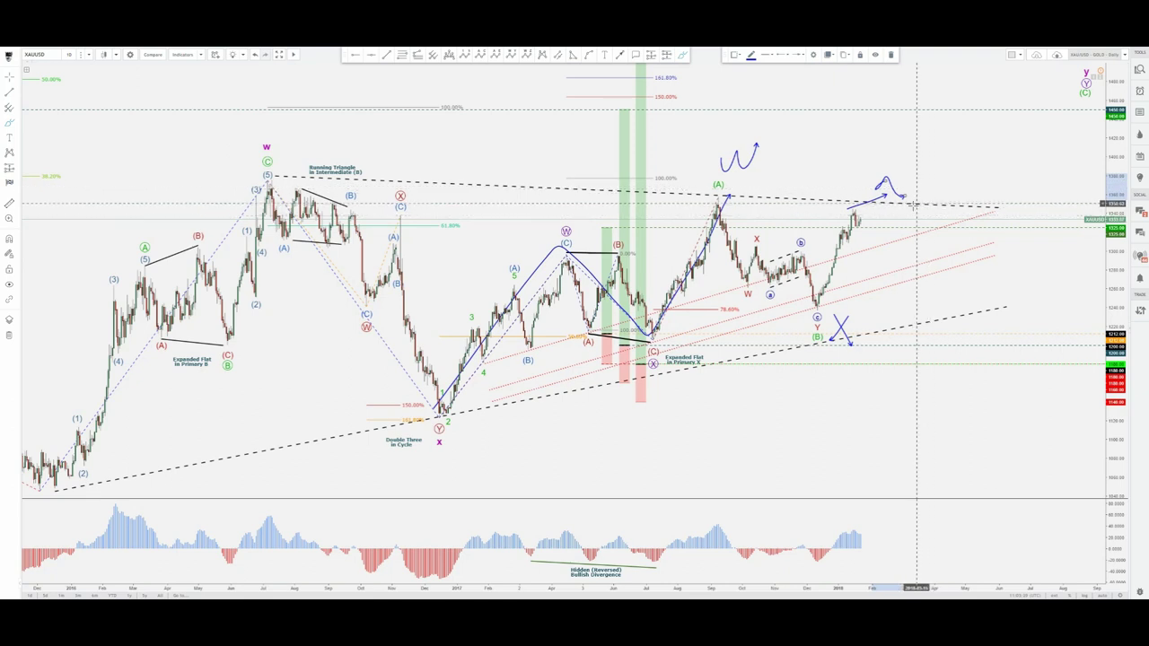
{"action": "left_click", "coordinate": [897, 197]}
{"action": "mouse_move", "coordinate": [920, 217]}
{"action": "left_mouse_down"}
{"action": "mouse_move", "coordinate": [948, 250]}
{"action": "mouse_move", "coordinate": [973, 240]}
{"action": "mouse_move", "coordinate": [967, 253]}
{"action": "mouse_move", "coordinate": [991, 226]}
{"action": "mouse_move", "coordinate": [987, 238]}
{"action": "mouse_move", "coordinate": [1031, 132]}
{"action": "left_mouse_up"}
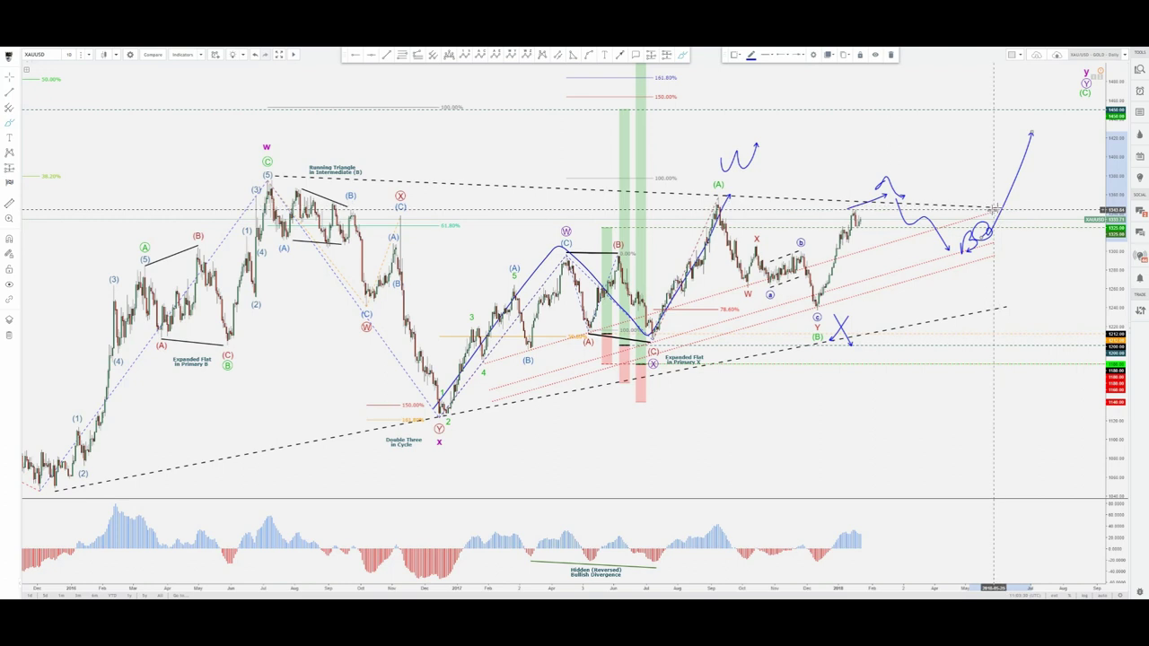
Step: Undo the long rise after B and brush a rise, a small downward channel correction and a final upward arrow instead
{"action": "key", "text": "ctrl+z"}
{"action": "key", "text": "ctrl+z"}
{"action": "key", "text": "ctrl+z"}
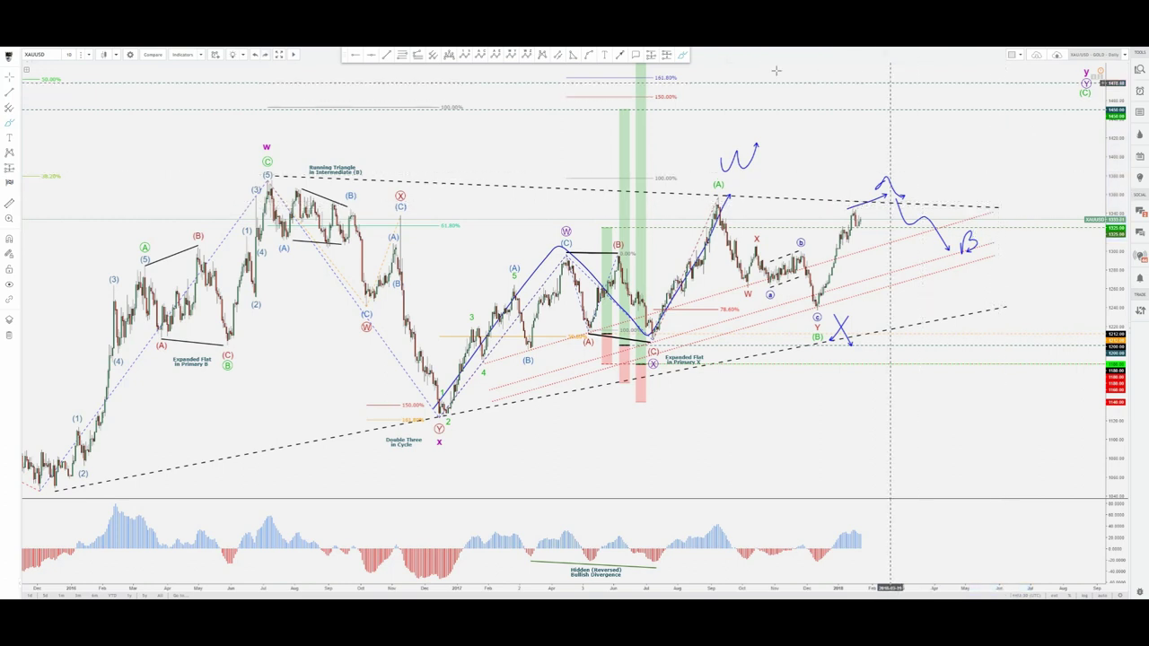
{"action": "mouse_move", "coordinate": [984, 239]}
{"action": "left_mouse_down"}
{"action": "mouse_move", "coordinate": [1006, 175]}
{"action": "mouse_move", "coordinate": [1059, 209]}
{"action": "mouse_move", "coordinate": [1084, 136]}
{"action": "left_mouse_up"}
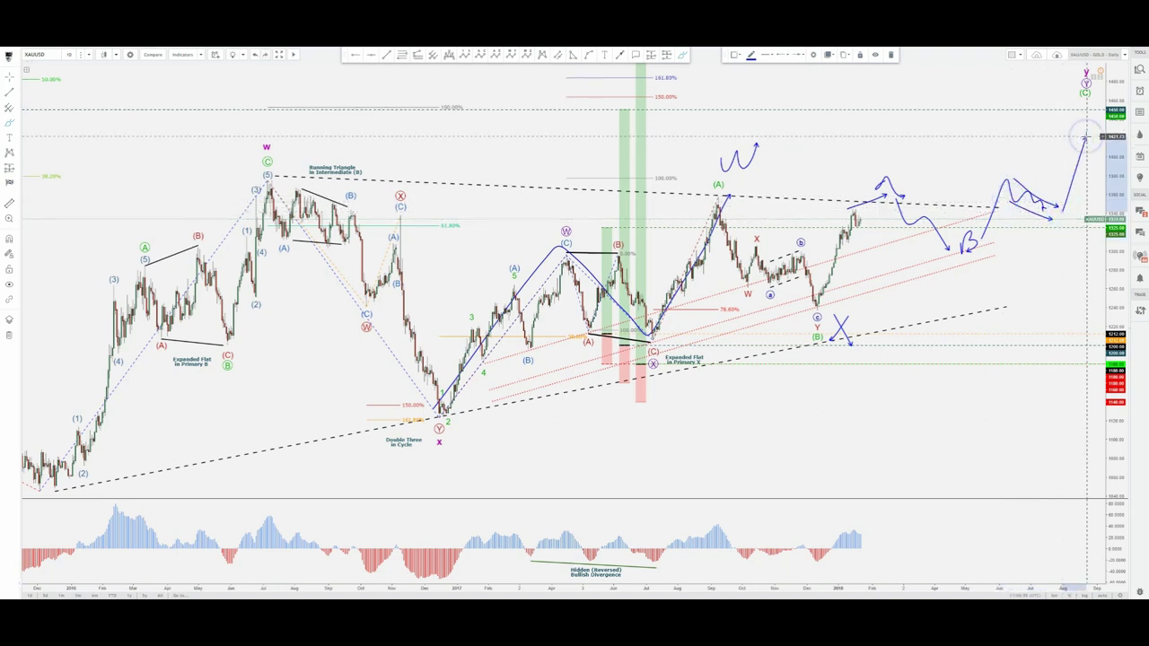
Step: Clear the projected path and all other brush strokes from the chart
{"action": "key", "text": "Delete"}
{"action": "key", "text": "ctrl+z"}
{"action": "key", "text": "ctrl+z"}
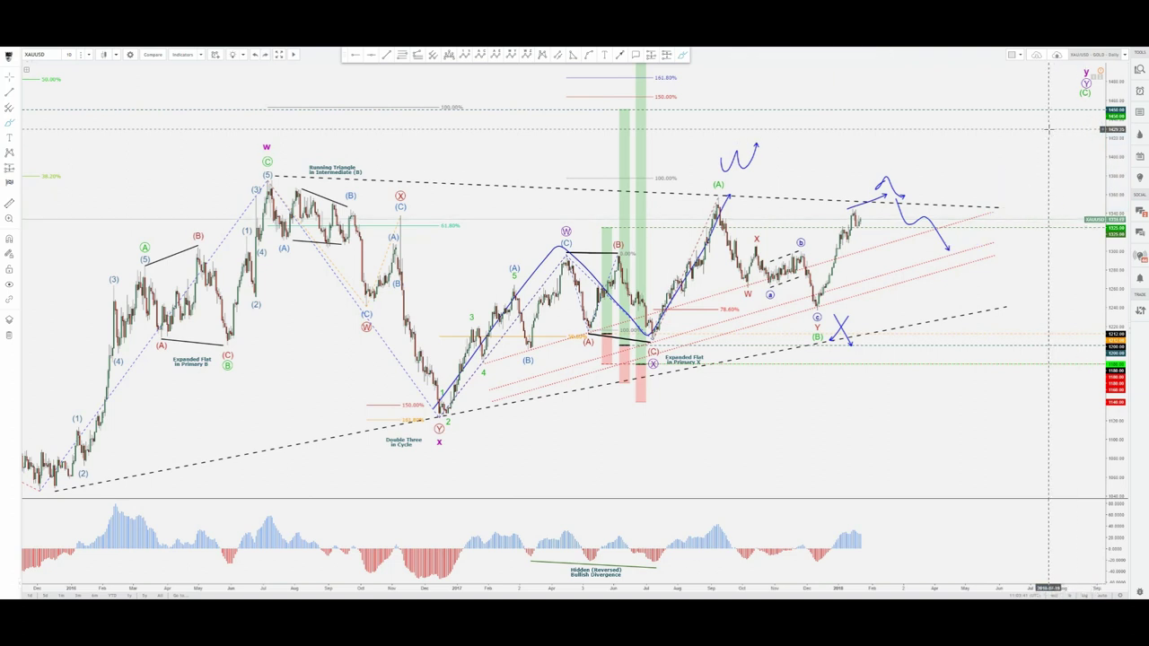
{"action": "key", "text": "ctrl+z"}
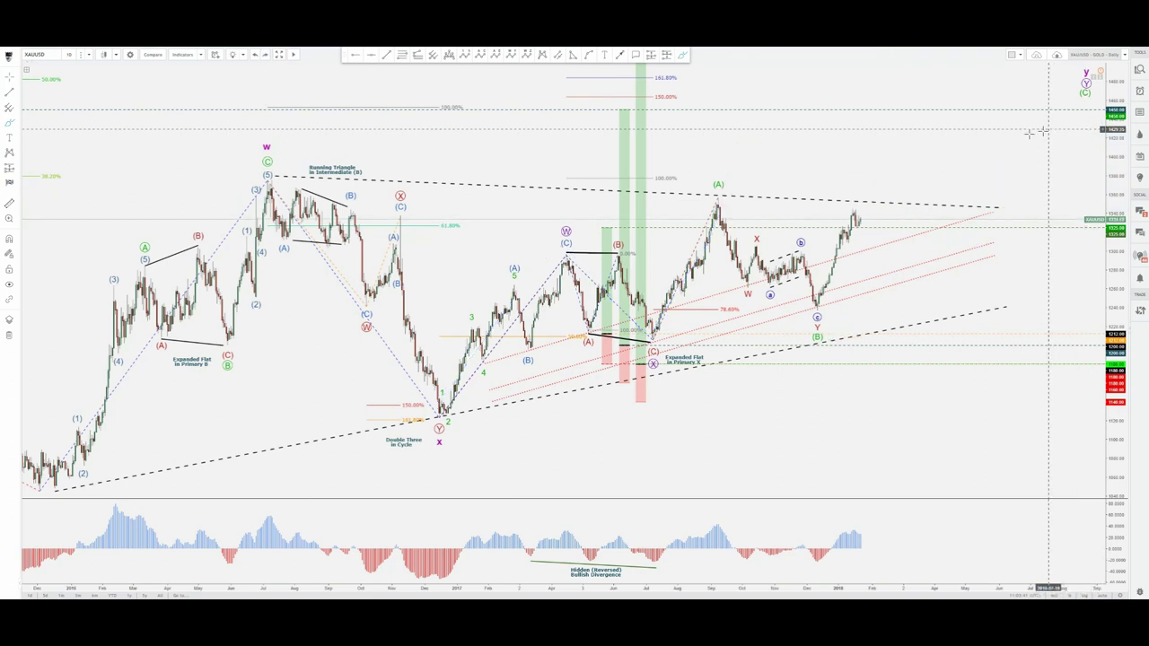
Step: Brush a path from the red circled Y low up to purple circled W and down to circled X, and remove it
{"action": "left_click", "coordinate": [684, 56]}
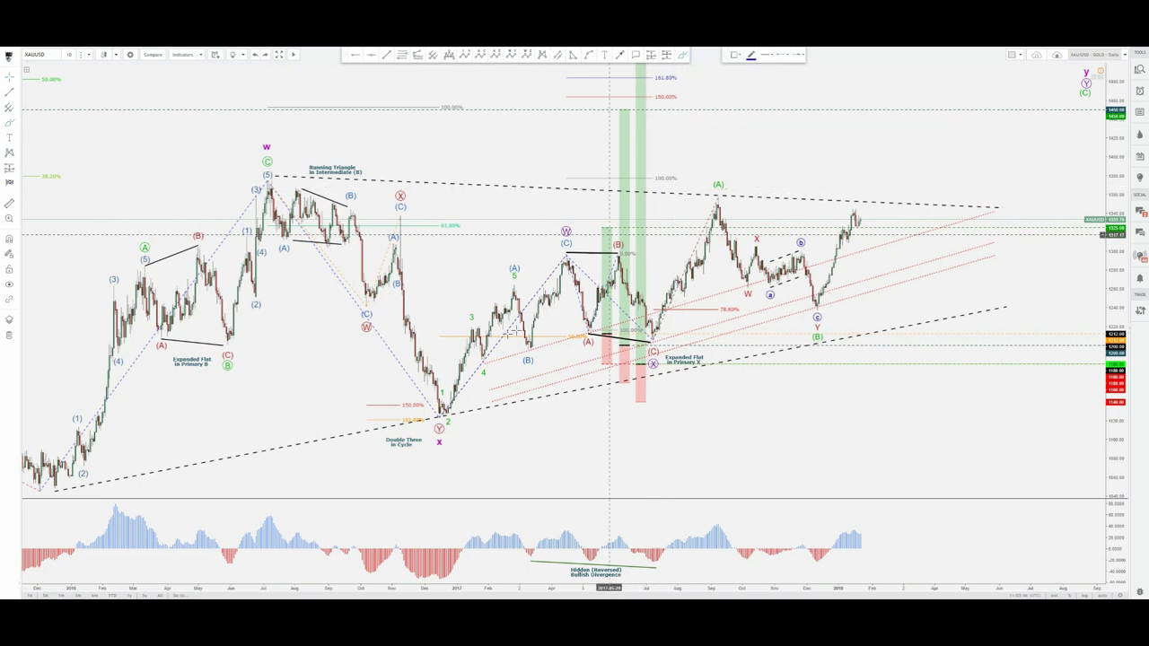
{"action": "left_click", "coordinate": [433, 411]}
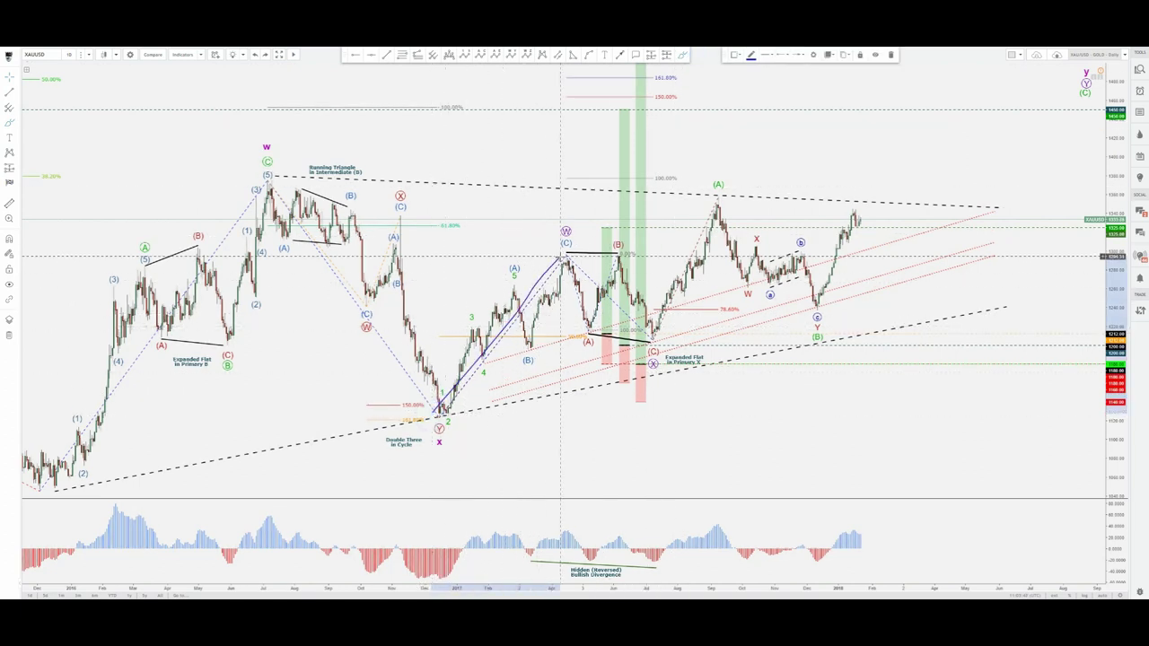
{"action": "left_click", "coordinate": [562, 259]}
{"action": "left_click", "coordinate": [652, 338]}
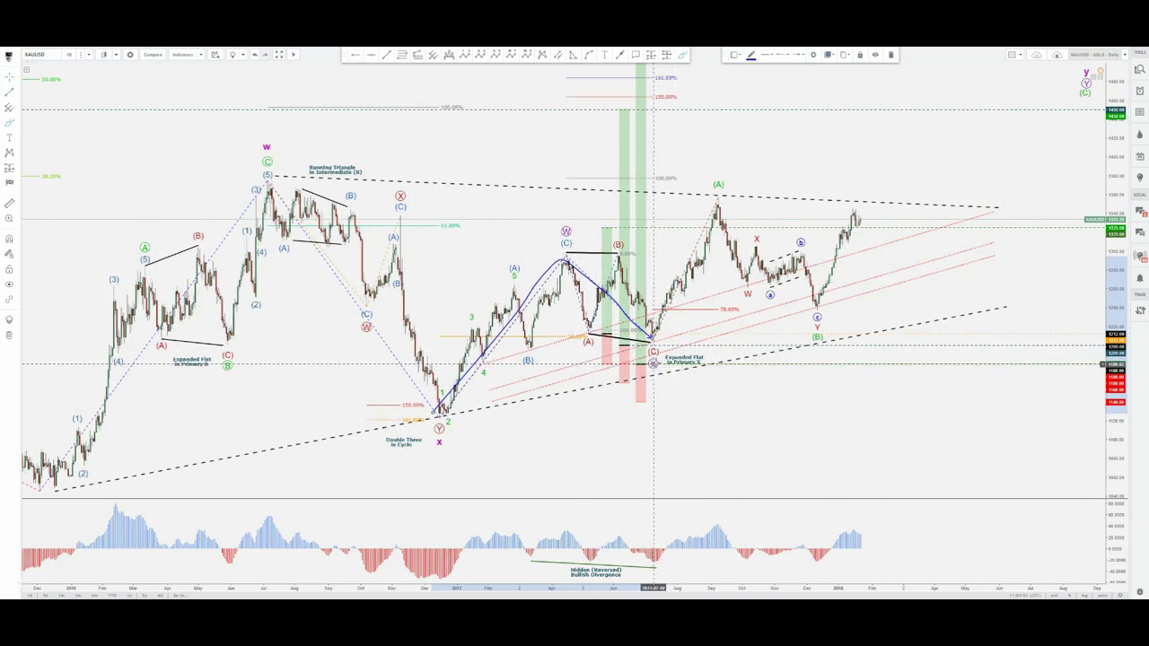
{"action": "key", "text": "Delete"}
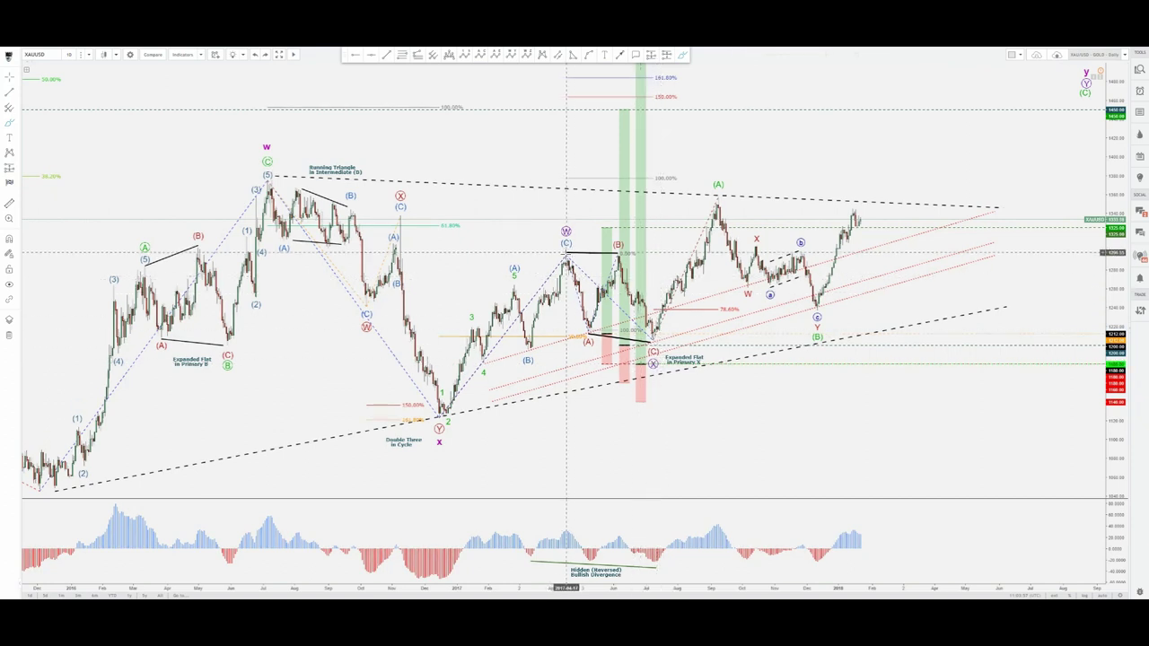
Step: Brush over the expanded flat between circled W and circled X and from red circled Y to circled X, clearing the strokes
{"action": "left_click", "coordinate": [579, 255]}
{"action": "left_click_drag", "start_coordinate": [618, 338], "coordinate": [651, 342]}
{"action": "key", "text": "ctrl+z"}
{"action": "key", "text": "ctrl+z"}
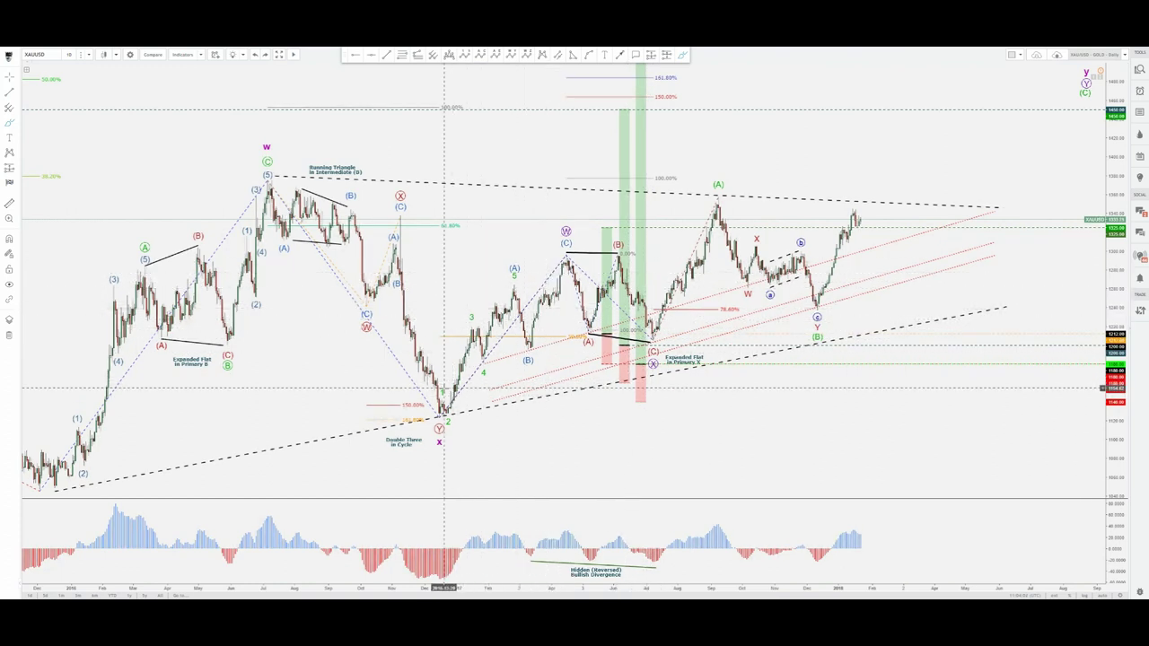
{"action": "mouse_move", "coordinate": [443, 387]}
{"action": "left_mouse_down"}
{"action": "mouse_move", "coordinate": [571, 219]}
{"action": "mouse_move", "coordinate": [660, 350]}
{"action": "left_mouse_up"}
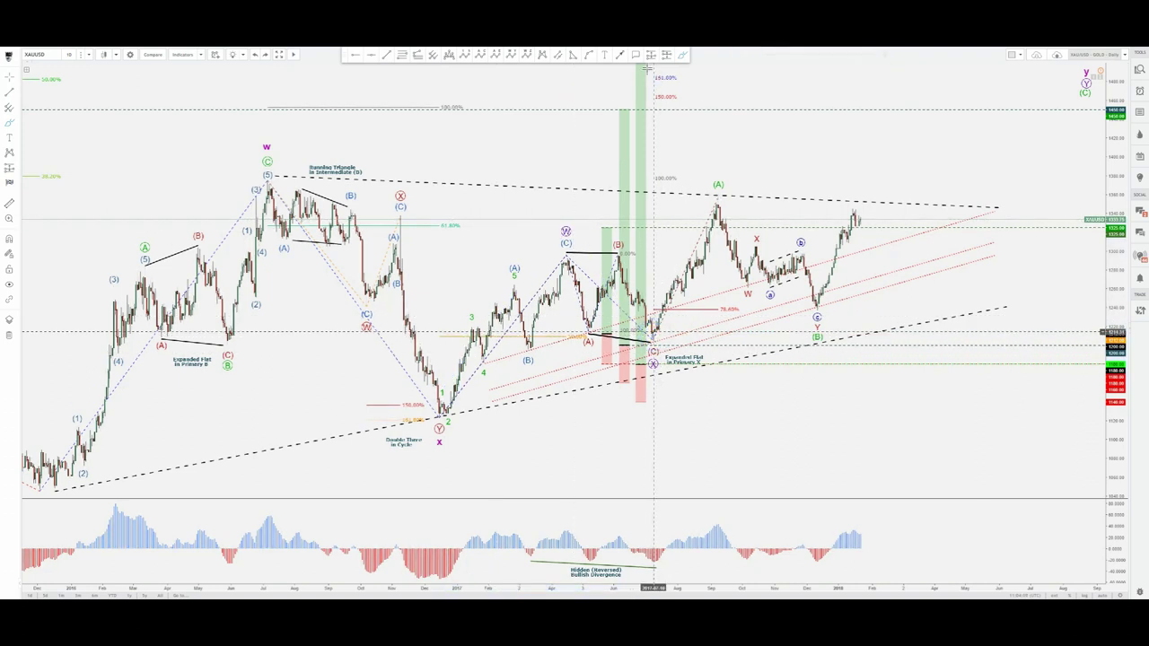
Step: Brush the rise from purple circled X to green (A) and the decline to green (B), deleting each stroke
{"action": "left_click", "coordinate": [679, 55]}
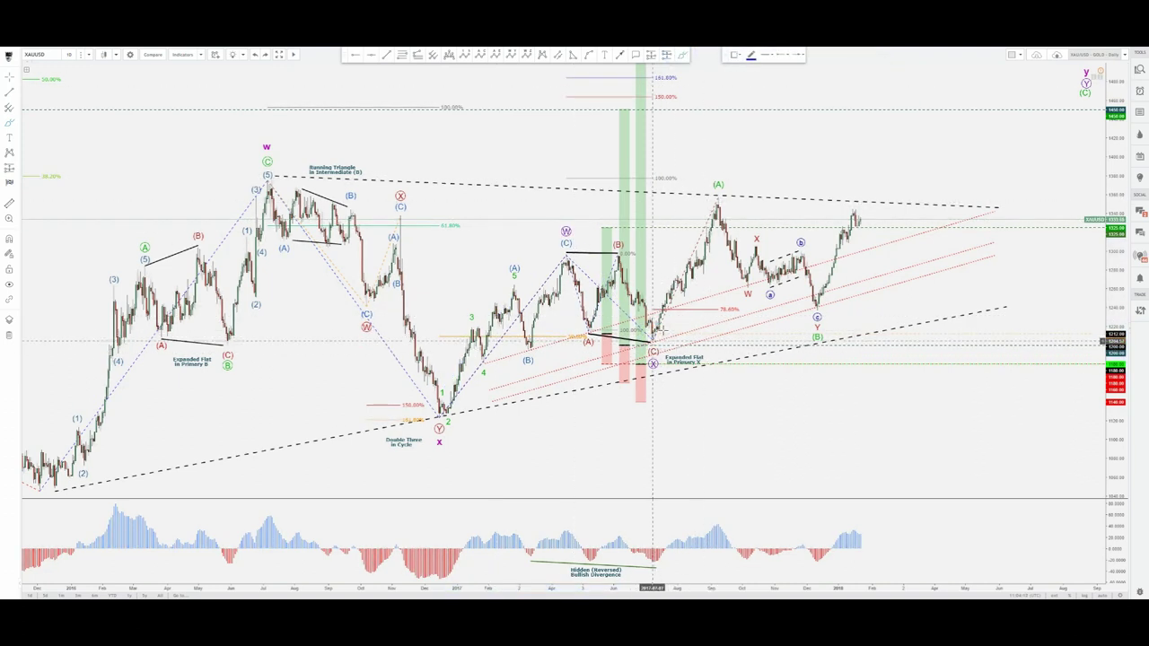
{"action": "left_click_drag", "start_coordinate": [662, 334], "coordinate": [733, 170]}
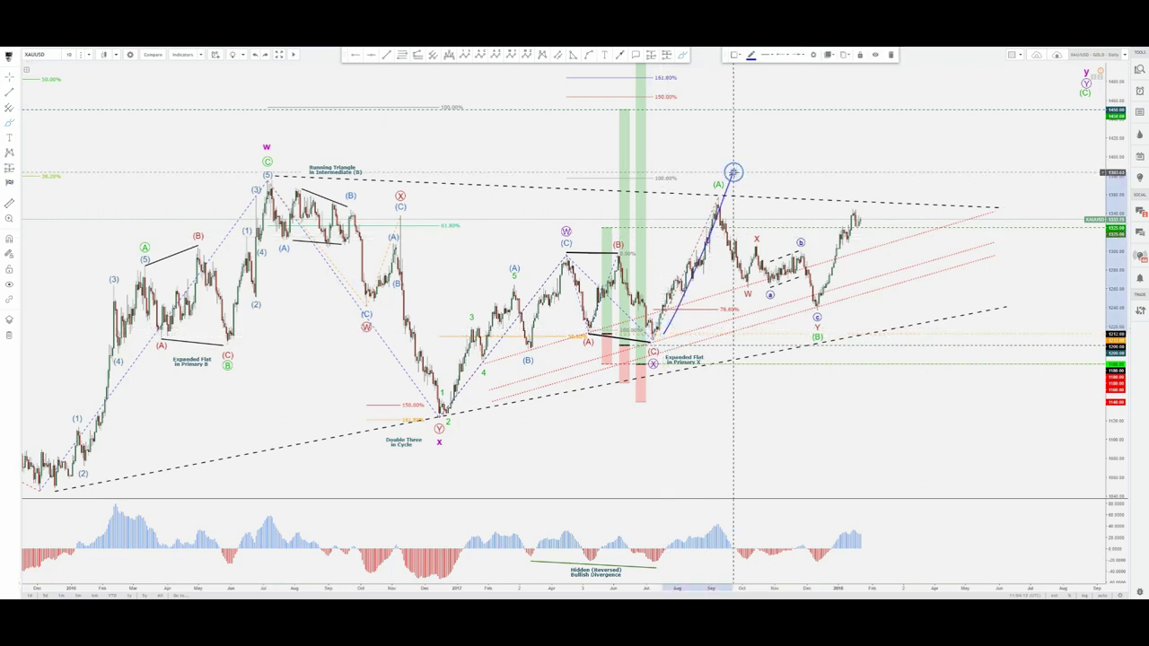
{"action": "key", "text": "Delete"}
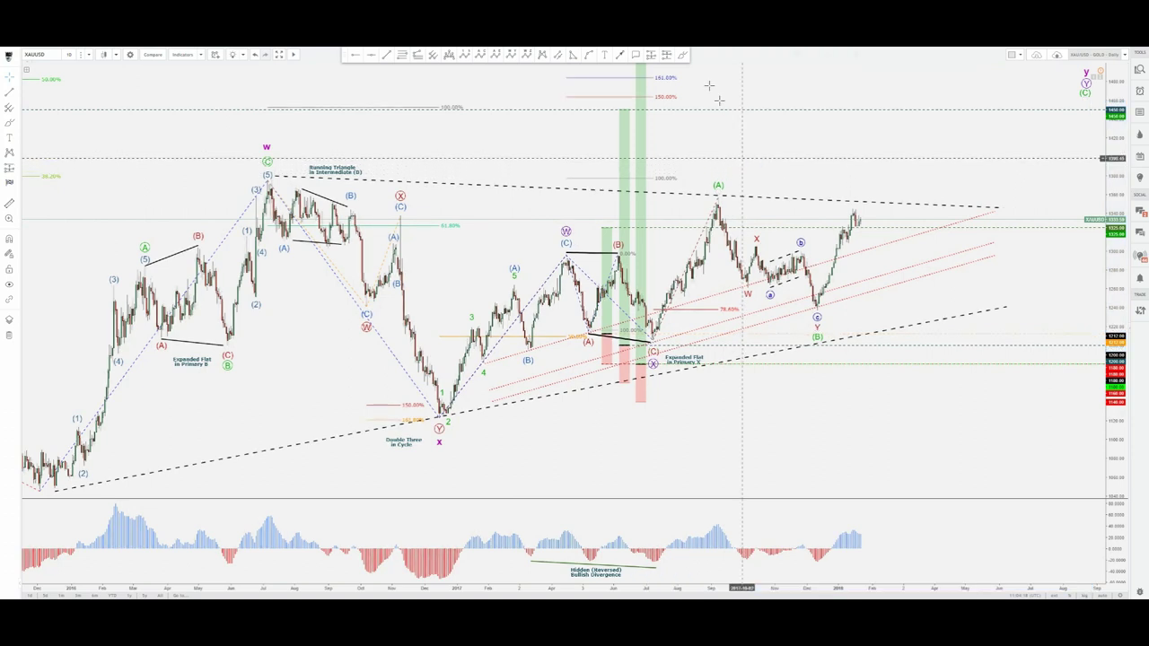
{"action": "left_click", "coordinate": [682, 56]}
{"action": "mouse_move", "coordinate": [715, 201]}
{"action": "left_mouse_down"}
{"action": "mouse_move", "coordinate": [731, 287]}
{"action": "mouse_move", "coordinate": [767, 274]}
{"action": "mouse_move", "coordinate": [823, 321]}
{"action": "left_mouse_up"}
{"action": "key", "text": "Delete"}
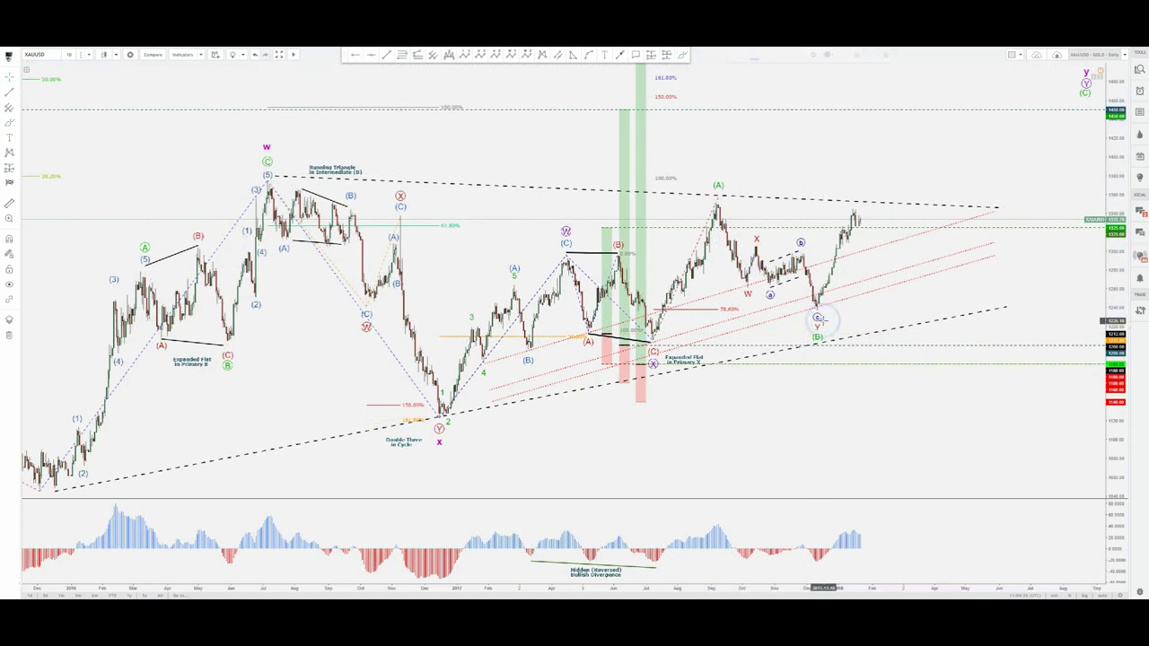
Step: Brush the decline from purple circled W to red (A) and delete the stroke
{"action": "left_click", "coordinate": [689, 56]}
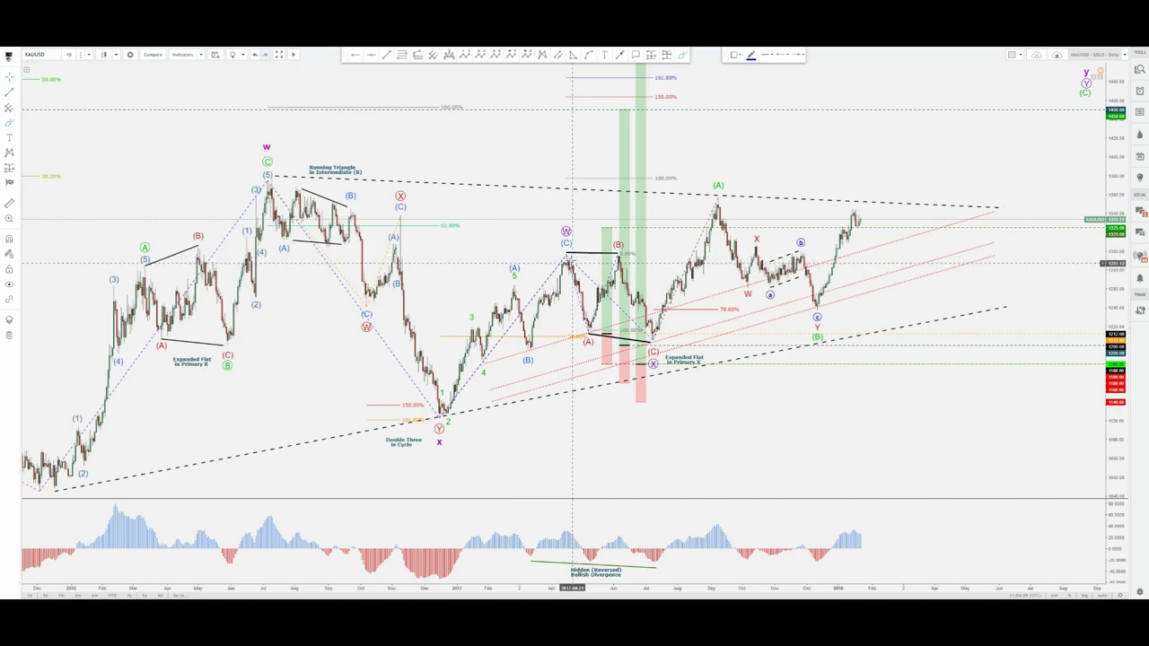
{"action": "left_click_drag", "start_coordinate": [569, 257], "coordinate": [588, 342]}
{"action": "key", "text": "Delete"}
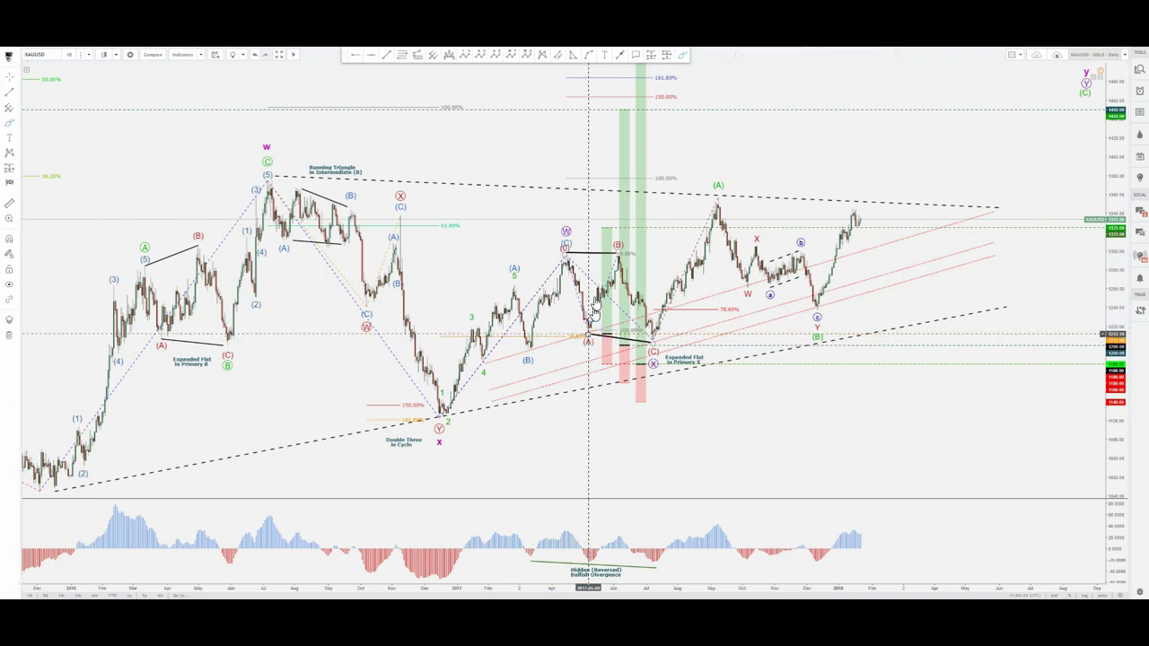
Step: Brush short marks along the flat's top at purple circled W and down from the red (B) high
{"action": "mouse_move", "coordinate": [600, 308]}
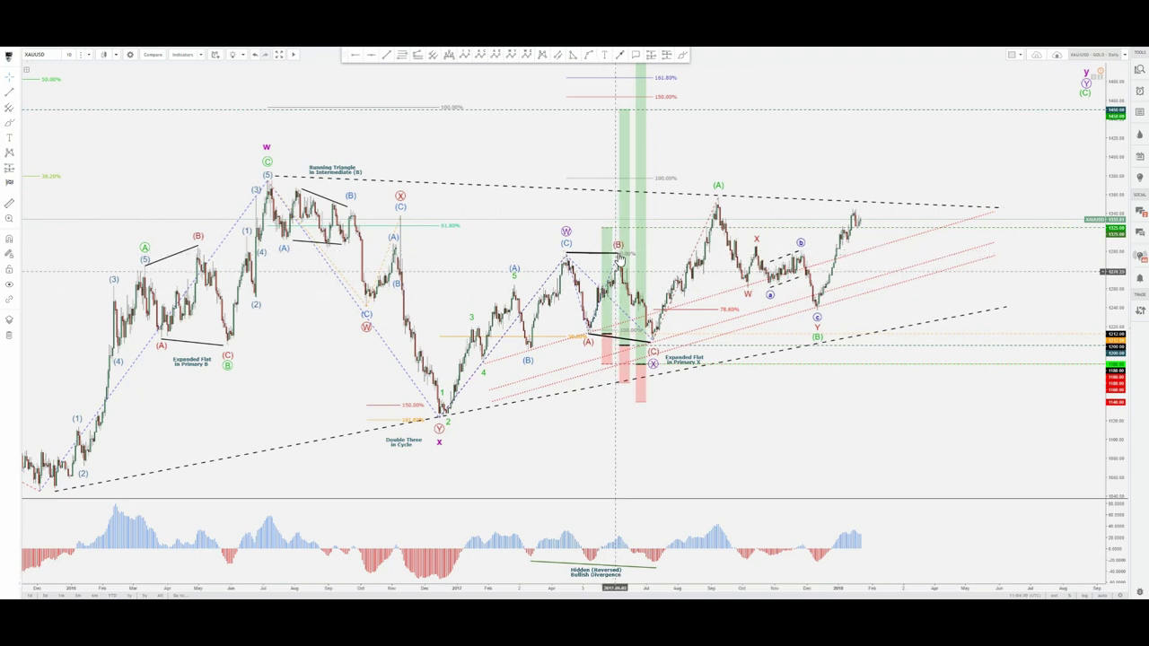
{"action": "left_click", "coordinate": [681, 55]}
{"action": "left_click", "coordinate": [551, 257]}
{"action": "left_click", "coordinate": [578, 254]}
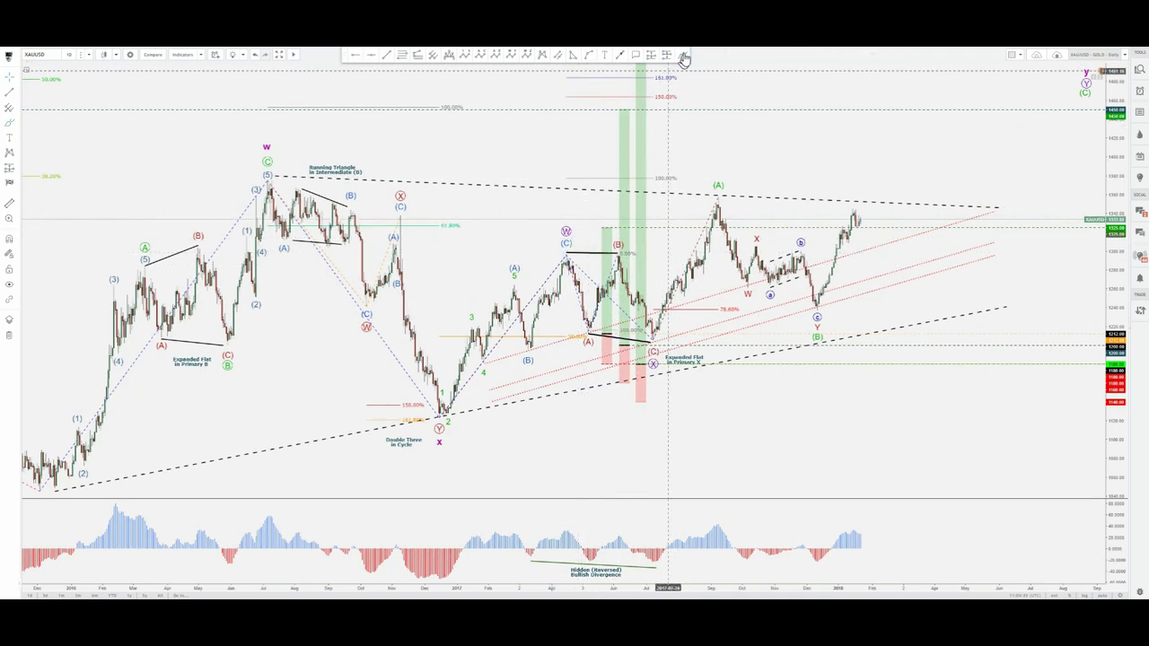
{"action": "left_click", "coordinate": [682, 56]}
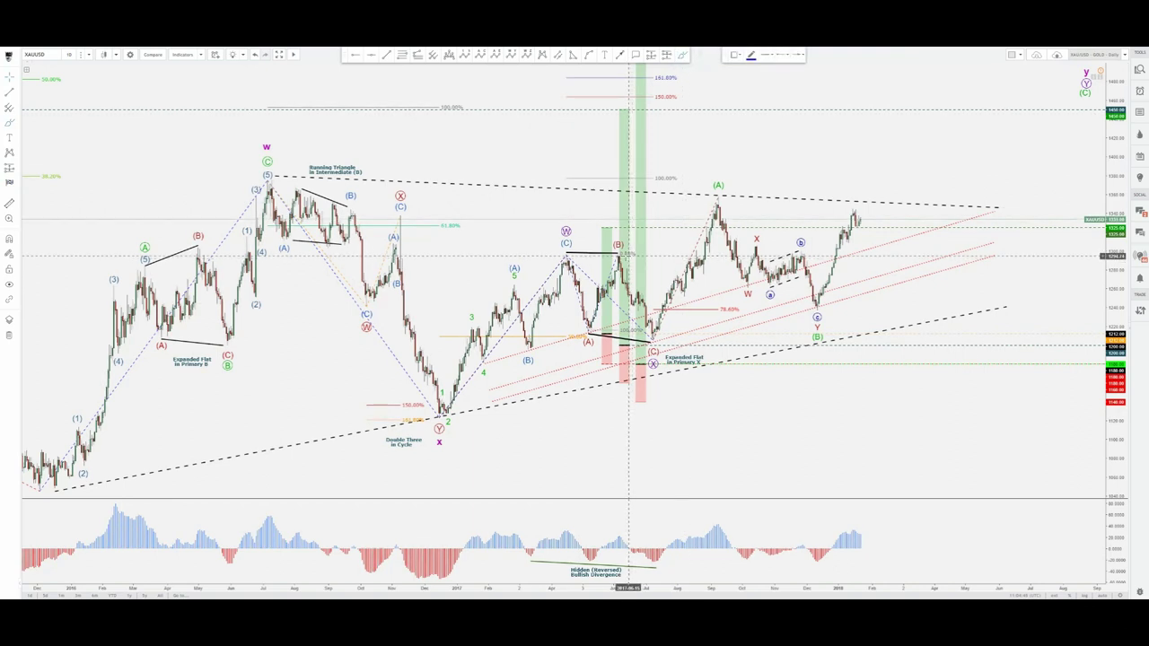
{"action": "left_click", "coordinate": [619, 253]}
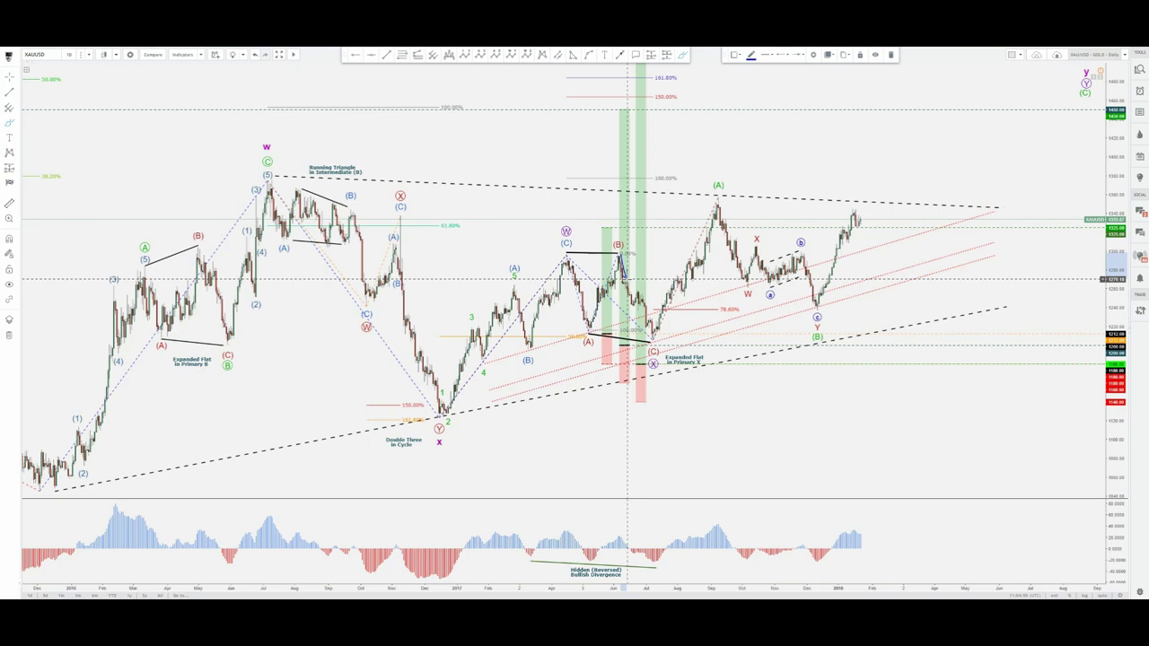
Step: Brush a triangle scenario between circled W and circled X, with converging lines from circled W and red (A) and an upward breakout, and clear it
{"action": "left_click", "coordinate": [684, 56]}
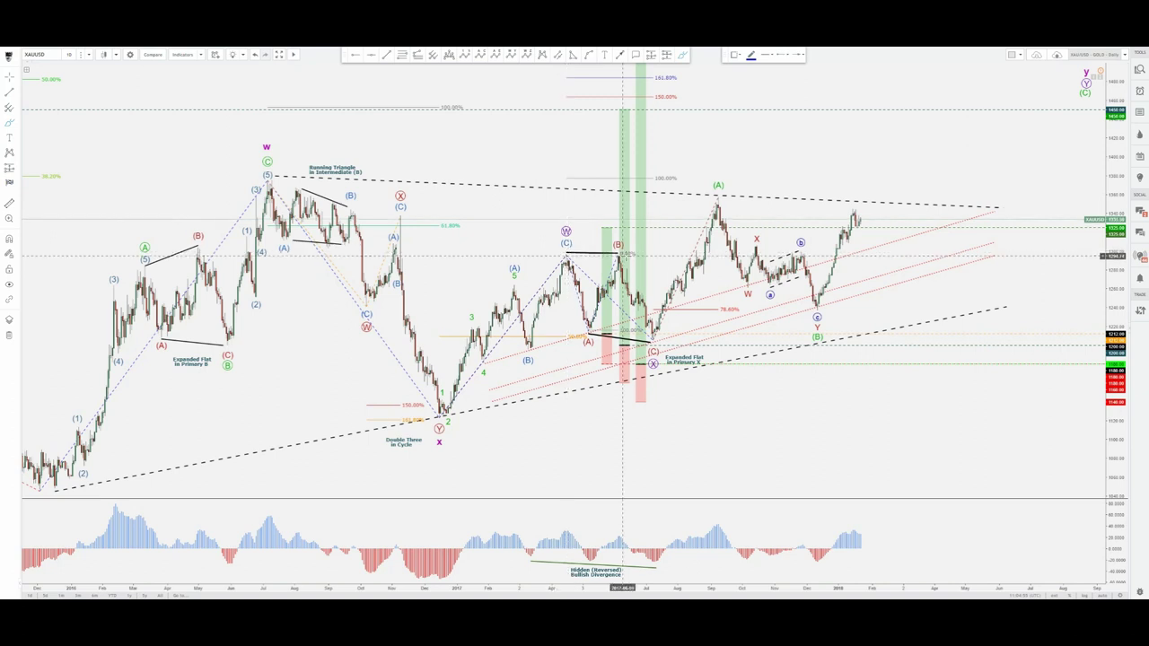
{"action": "left_click", "coordinate": [625, 308]}
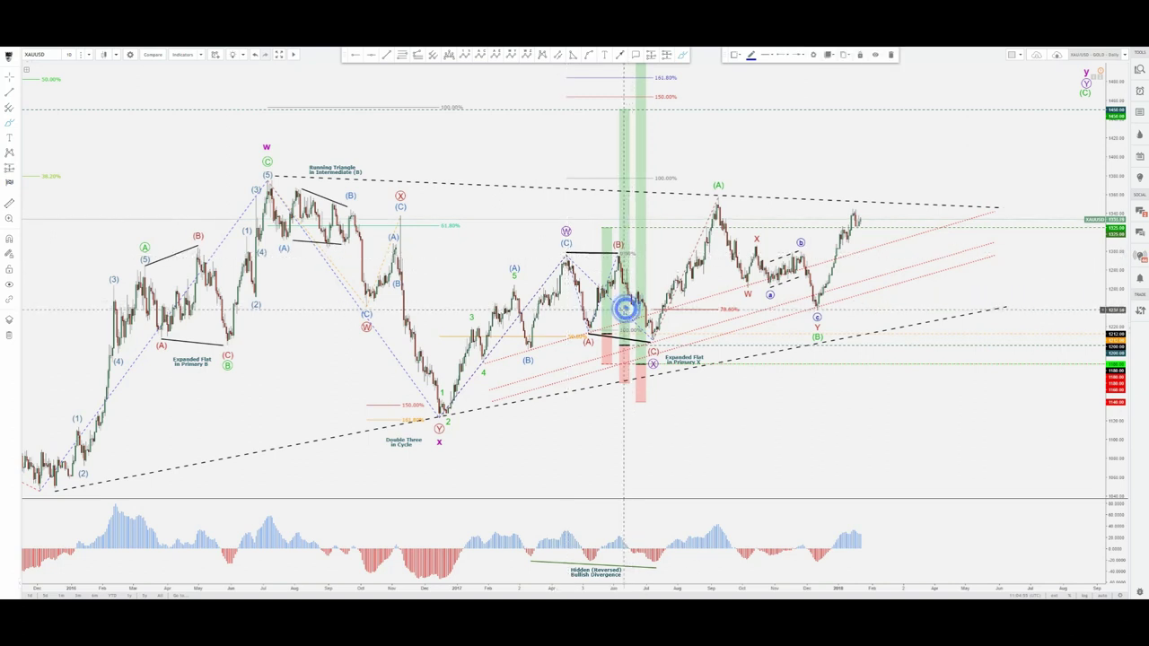
{"action": "left_click_drag", "start_coordinate": [621, 312], "coordinate": [651, 299]}
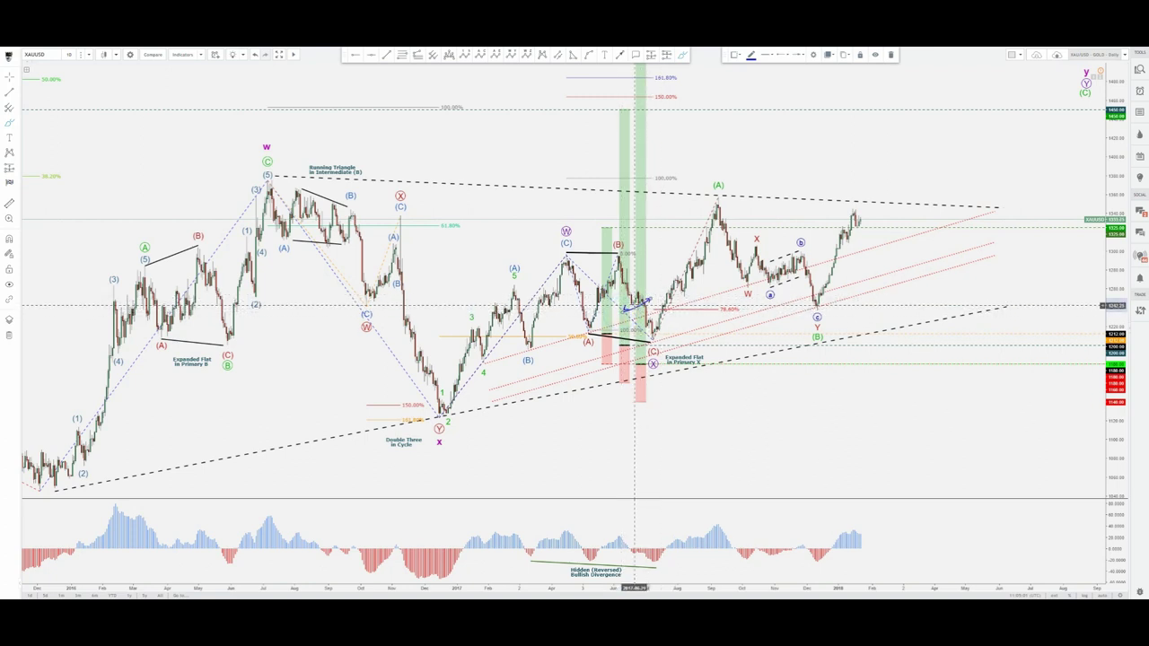
{"action": "left_click_drag", "start_coordinate": [588, 331], "coordinate": [636, 302]}
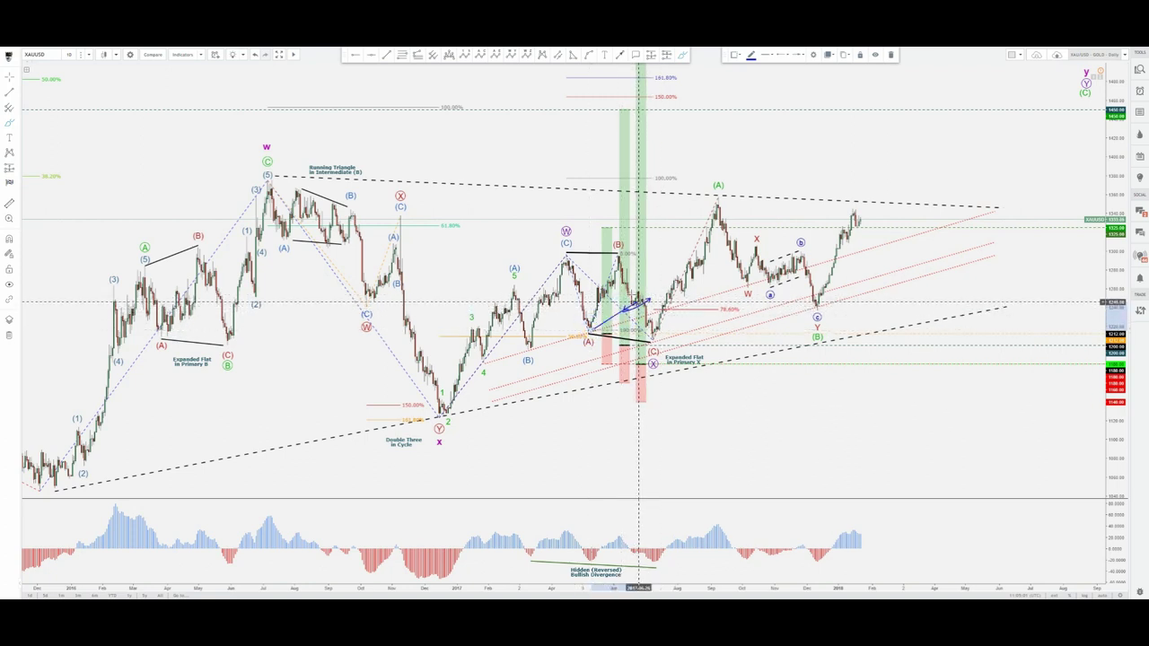
{"action": "left_click", "coordinate": [566, 252]}
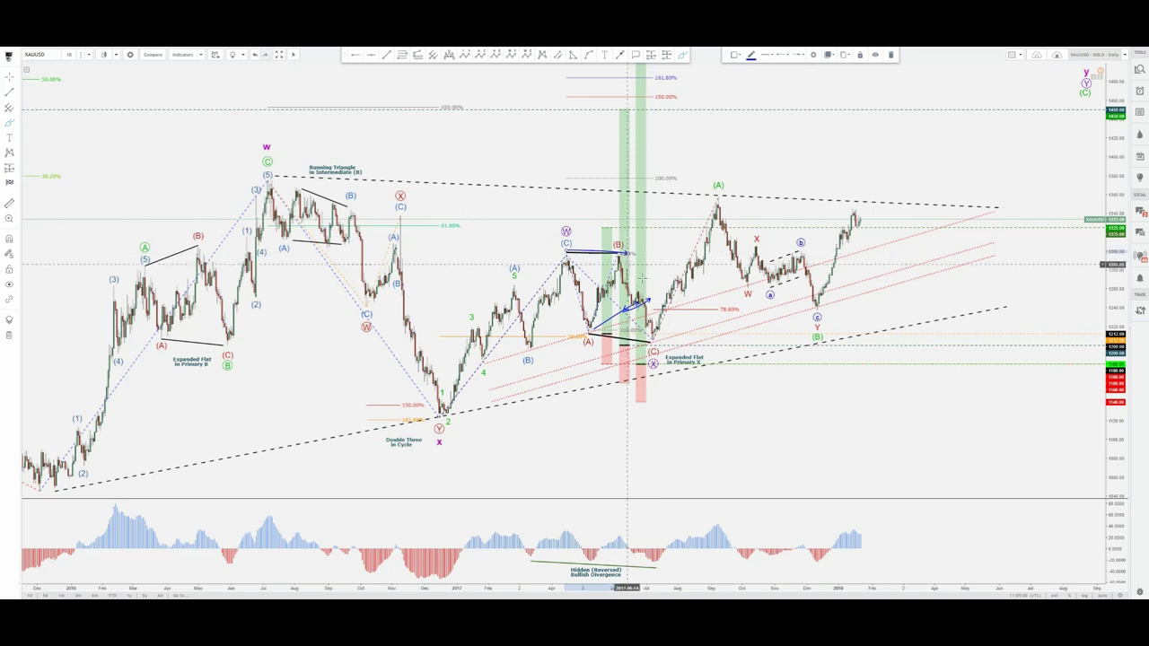
{"action": "left_click_drag", "start_coordinate": [646, 298], "coordinate": [672, 237]}
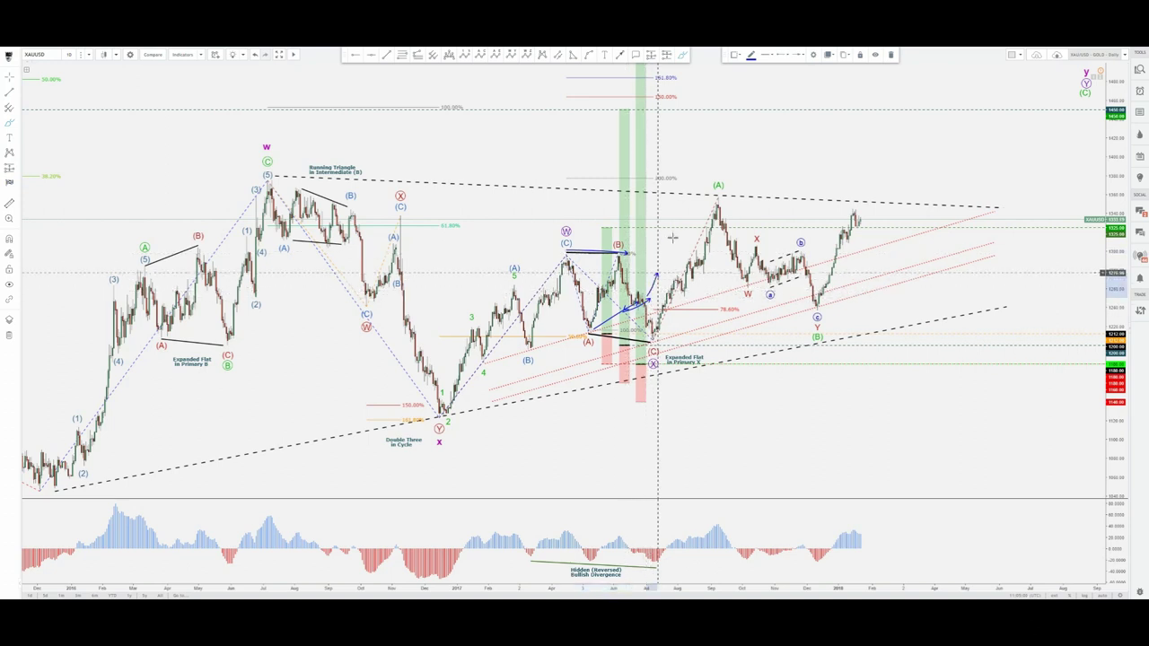
{"action": "left_click", "coordinate": [688, 199]}
{"action": "key", "text": "ctrl+z"}
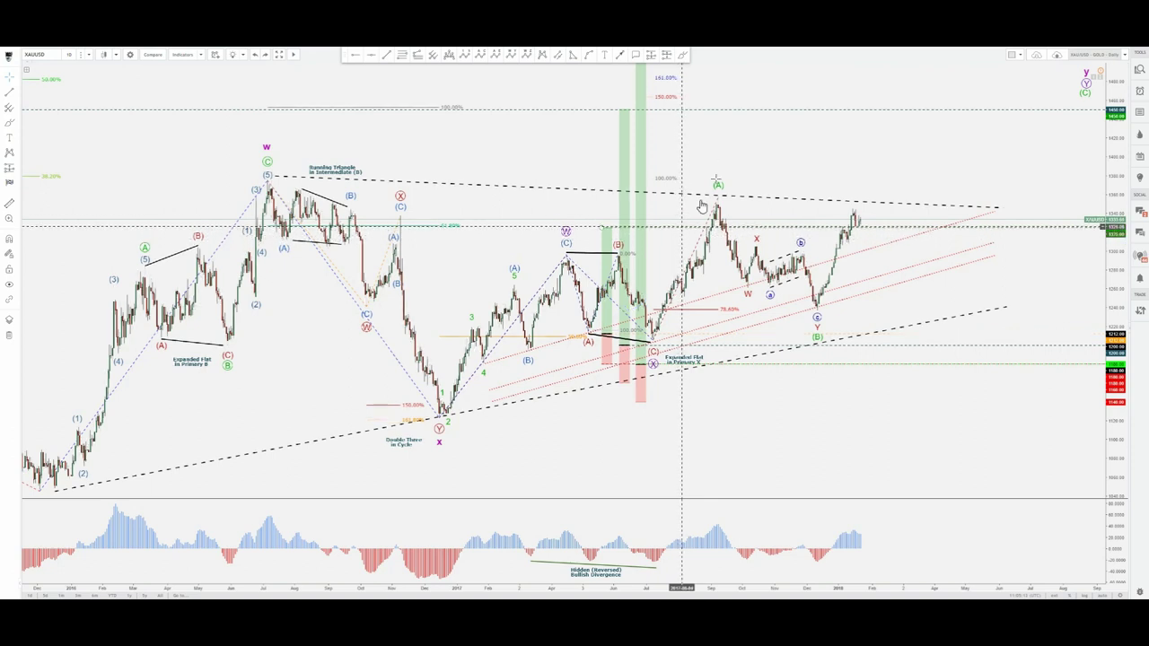
Step: Brush a stroke around the purple circled X and remove it
{"action": "left_click", "coordinate": [683, 55]}
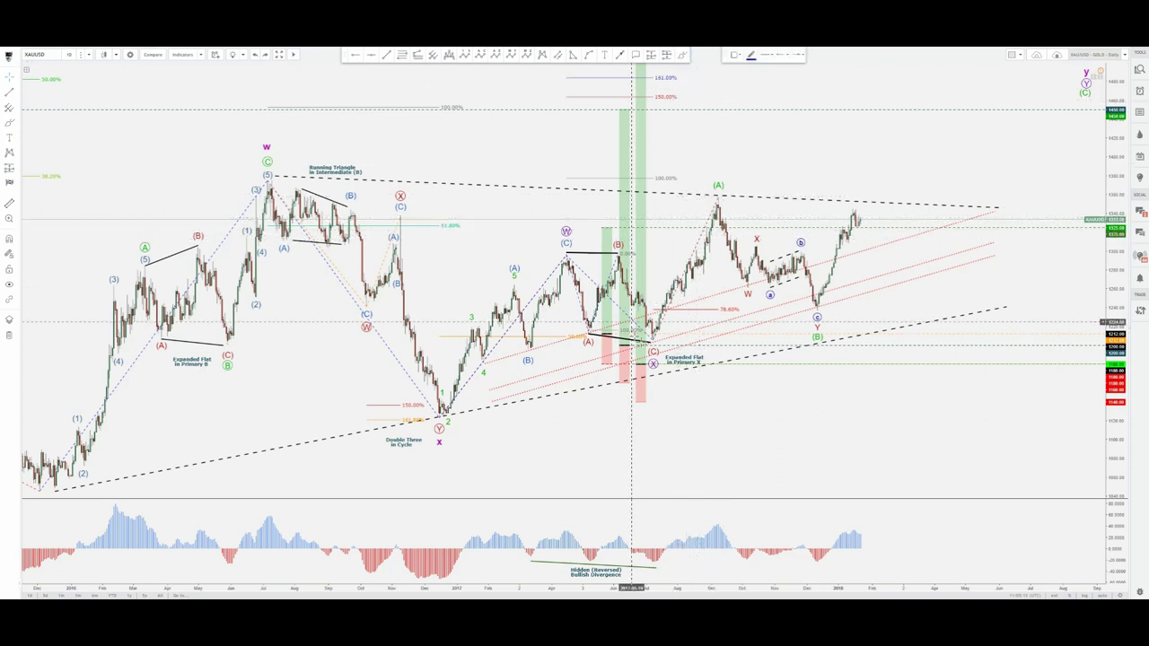
{"action": "left_click_drag", "start_coordinate": [687, 351], "coordinate": [640, 378]}
{"action": "key", "text": "Escape"}
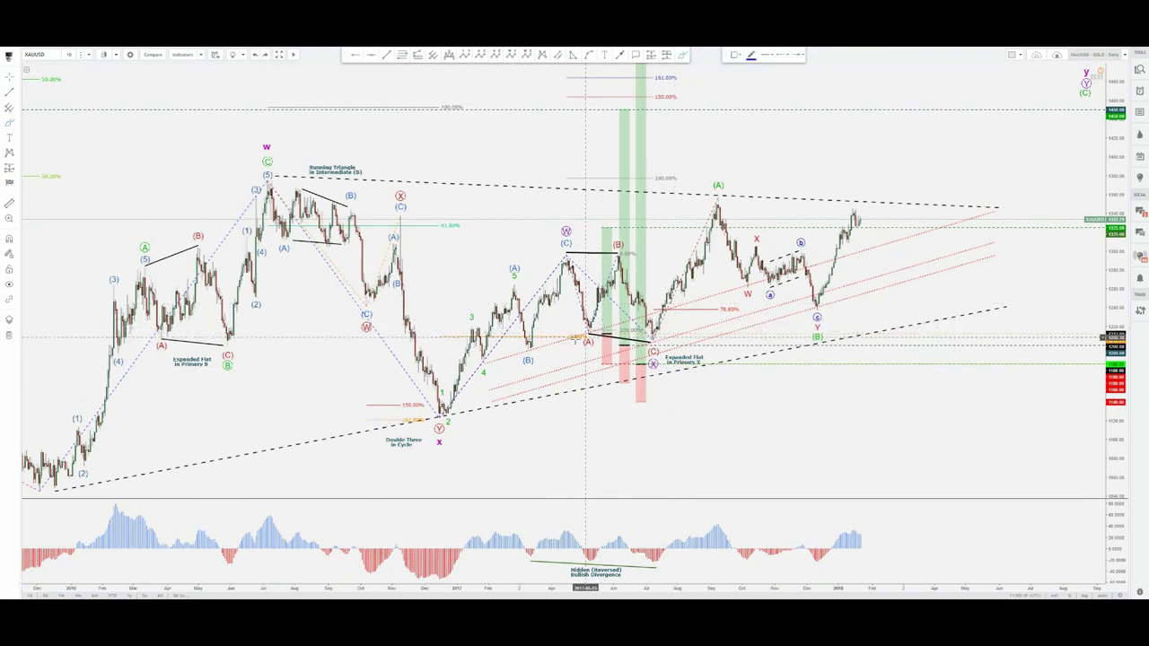
Step: Brush a curl beside the red (A) low and a rise from red circled Y to purple circled W, removing the rise
{"action": "mouse_move", "coordinate": [575, 329]}
{"action": "left_mouse_down"}
{"action": "mouse_move", "coordinate": [564, 351]}
{"action": "mouse_move", "coordinate": [572, 343]}
{"action": "left_mouse_up"}
{"action": "left_click_drag", "start_coordinate": [463, 412], "coordinate": [569, 261]}
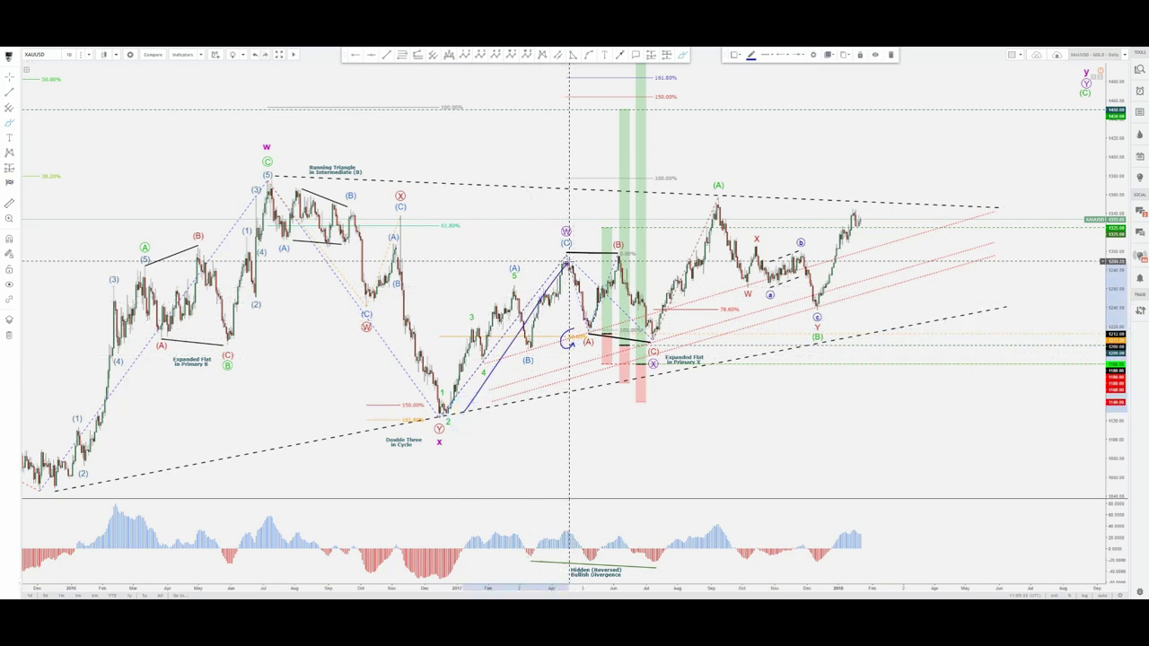
{"action": "key", "text": "Escape"}
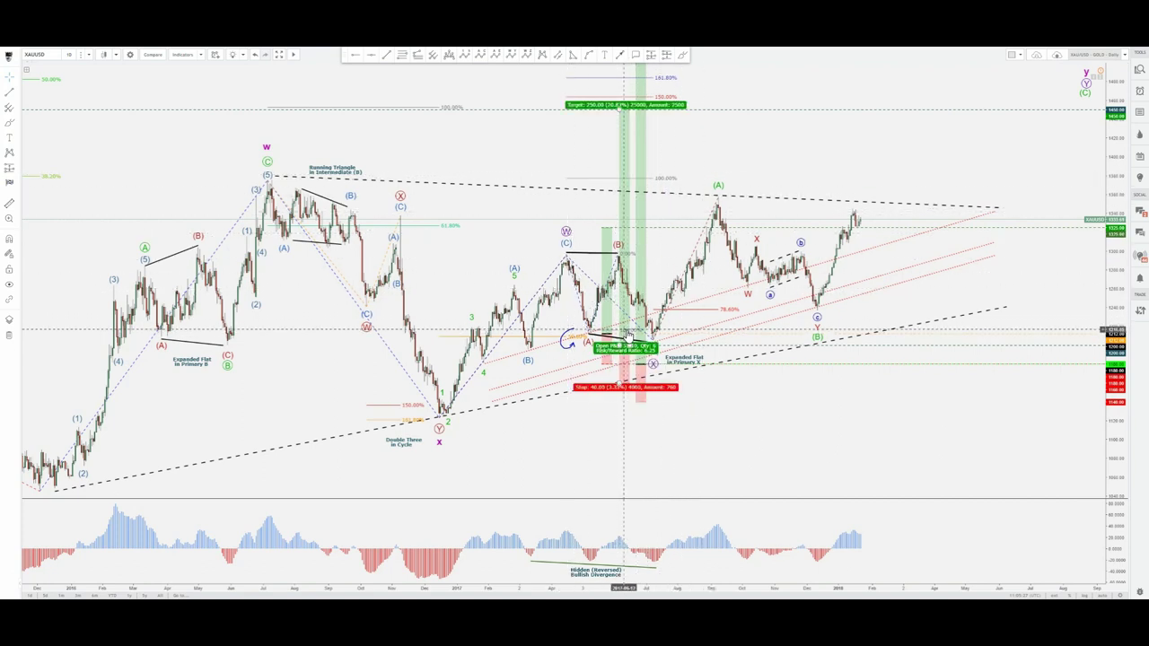
Step: Brush the fall from purple circled W to red (A) and the rise to (B), and clear those strokes and the curl beside (A)
{"action": "left_click", "coordinate": [685, 57]}
{"action": "left_click", "coordinate": [568, 261]}
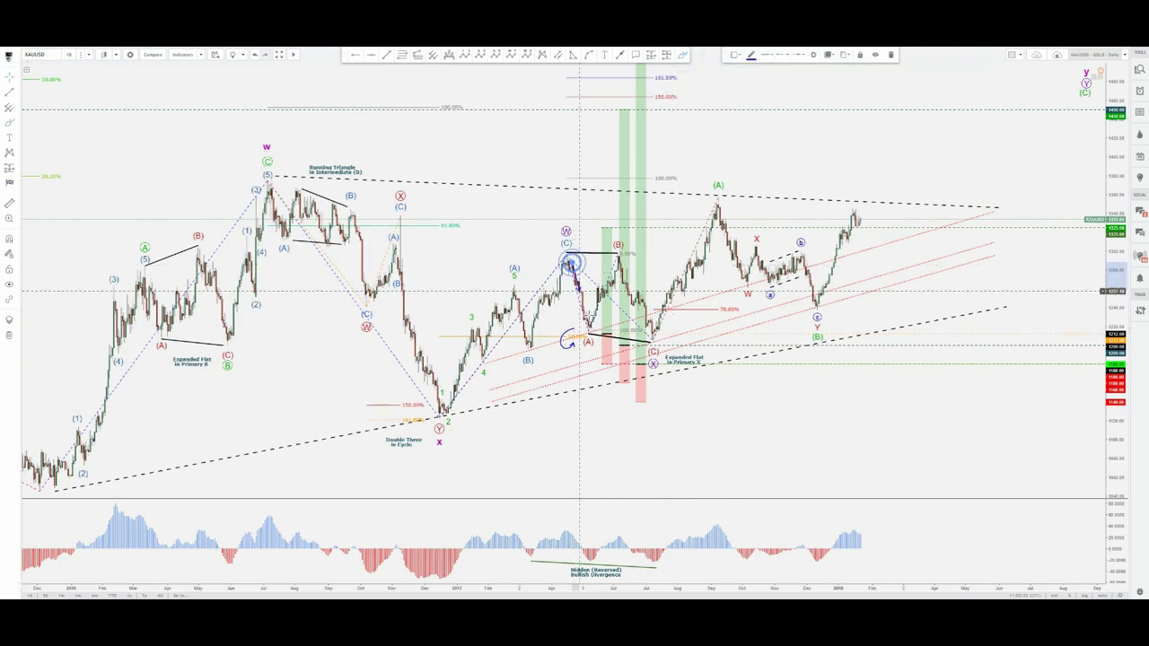
{"action": "left_click", "coordinate": [592, 330]}
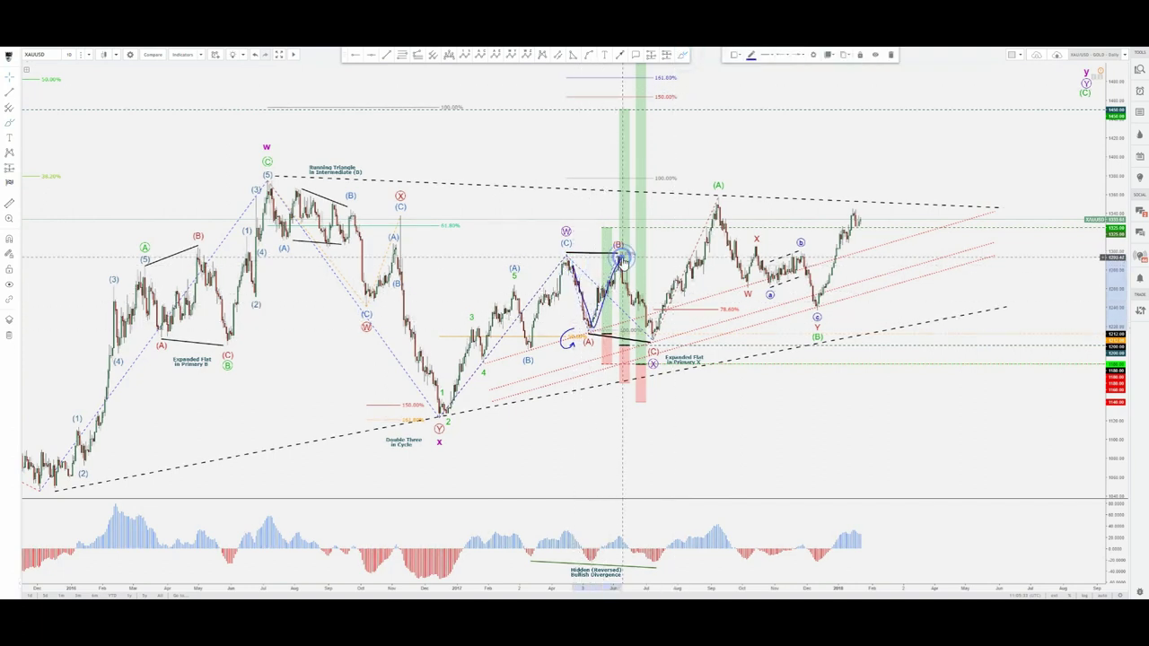
{"action": "key", "text": "Escape"}
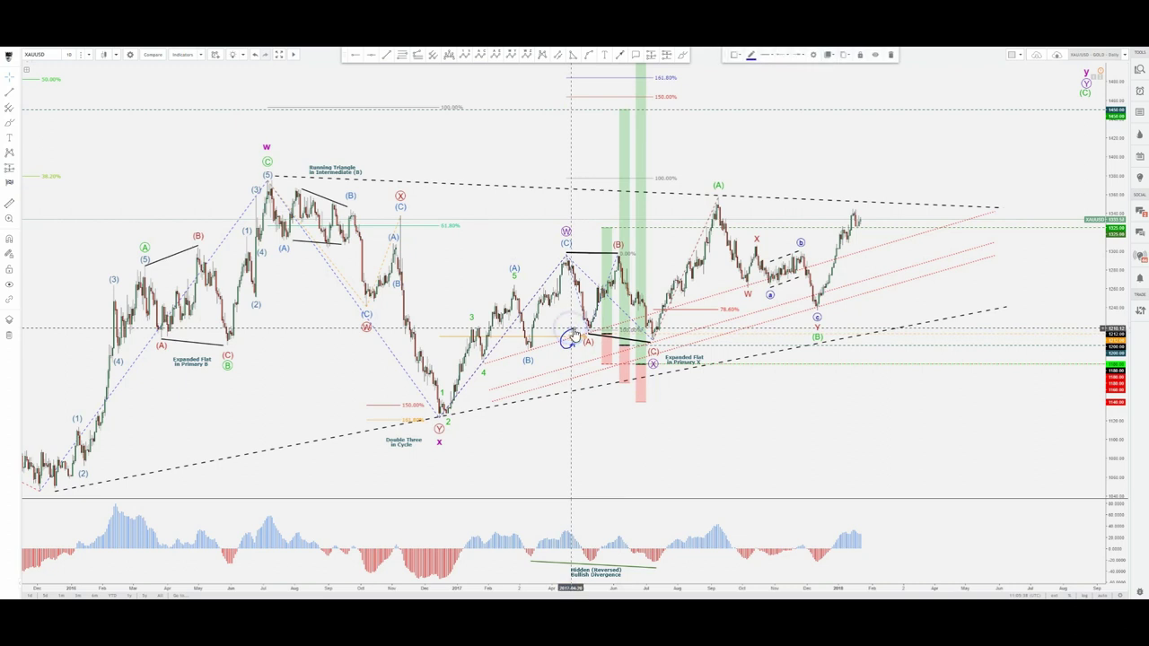
Step: Brush the rise from purple circled X to green (A) twice, clearing each stroke
{"action": "left_click", "coordinate": [684, 56]}
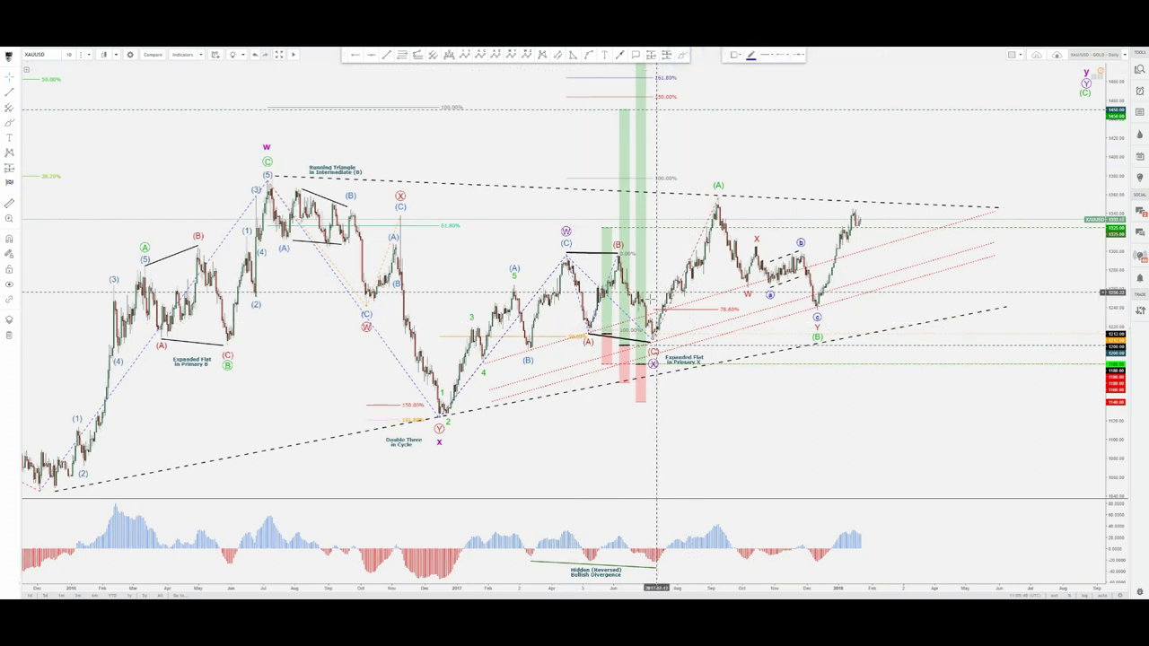
{"action": "left_click", "coordinate": [650, 334]}
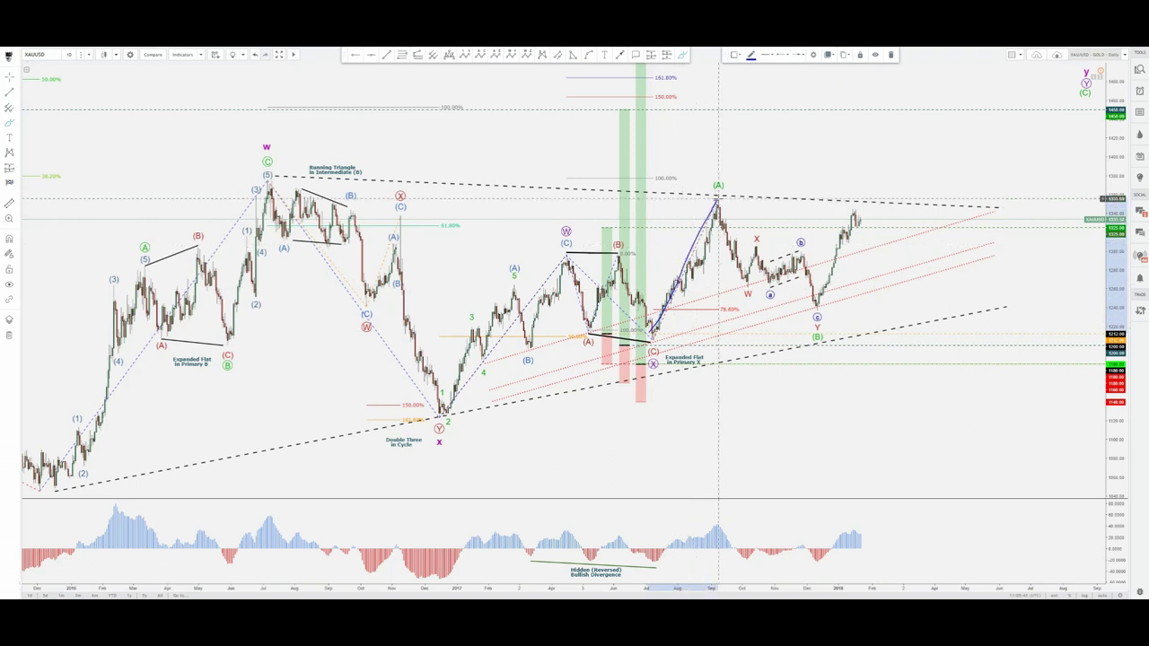
{"action": "key", "text": "Escape"}
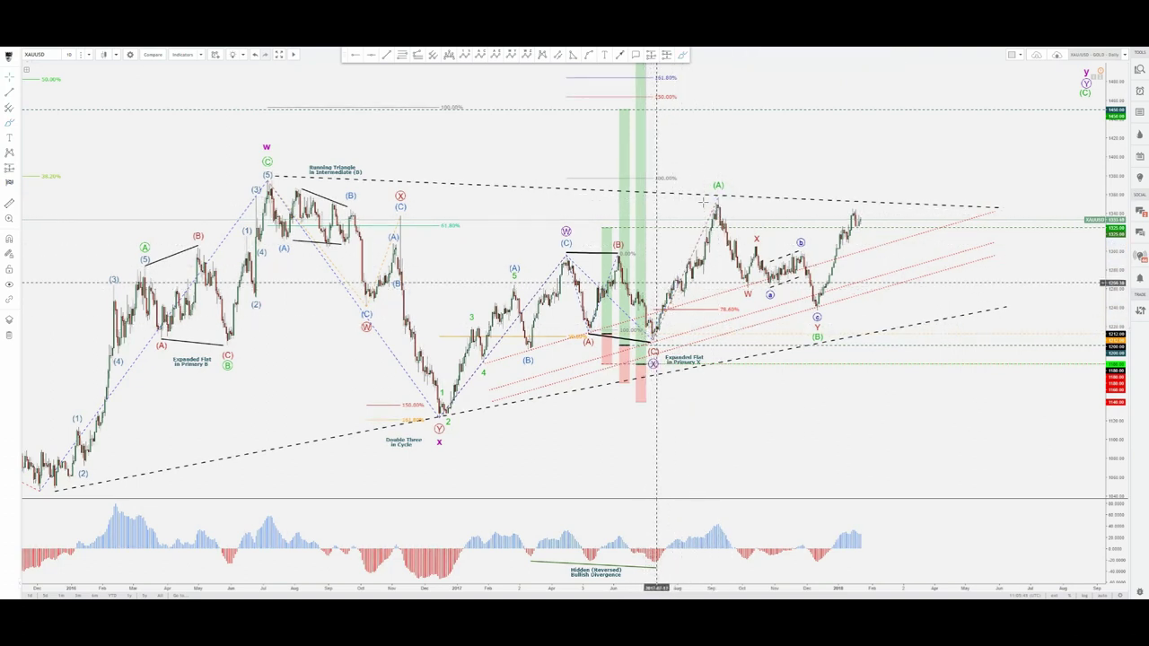
{"action": "left_click", "coordinate": [683, 54]}
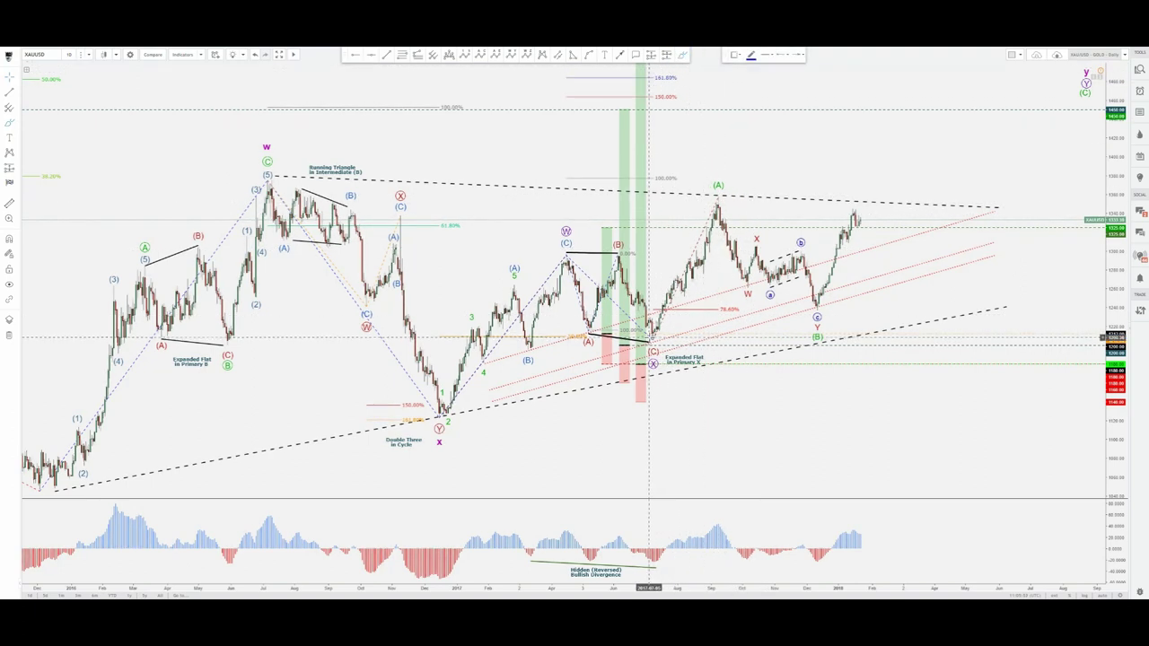
{"action": "left_click_drag", "start_coordinate": [649, 339], "coordinate": [713, 198]}
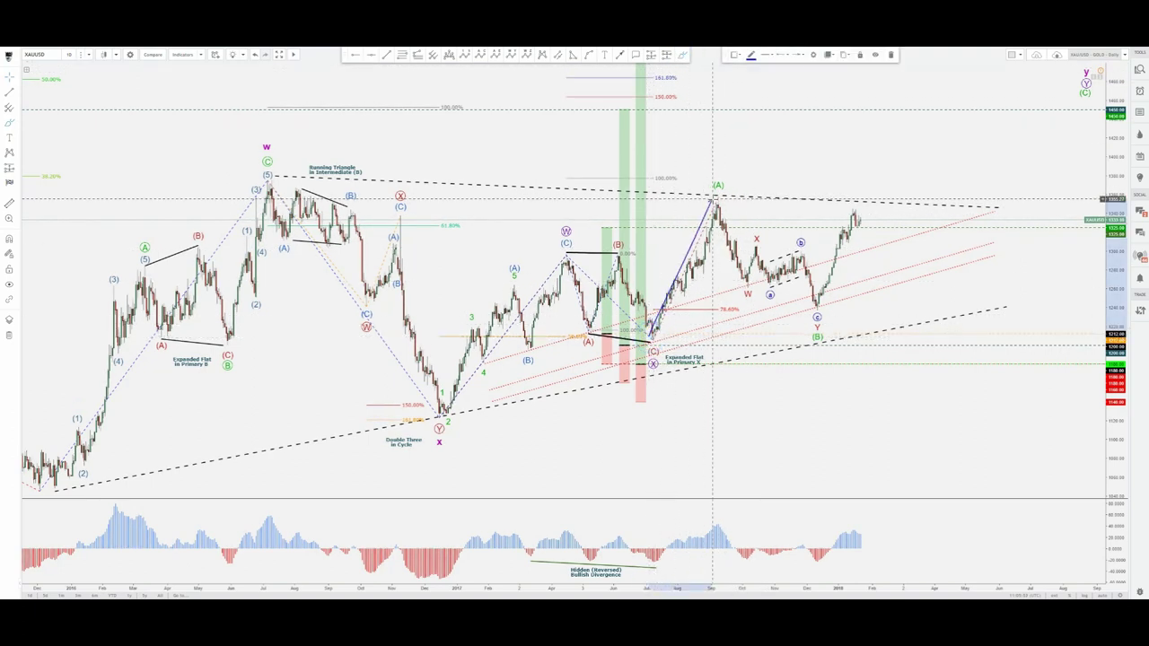
{"action": "left_click", "coordinate": [710, 169]}
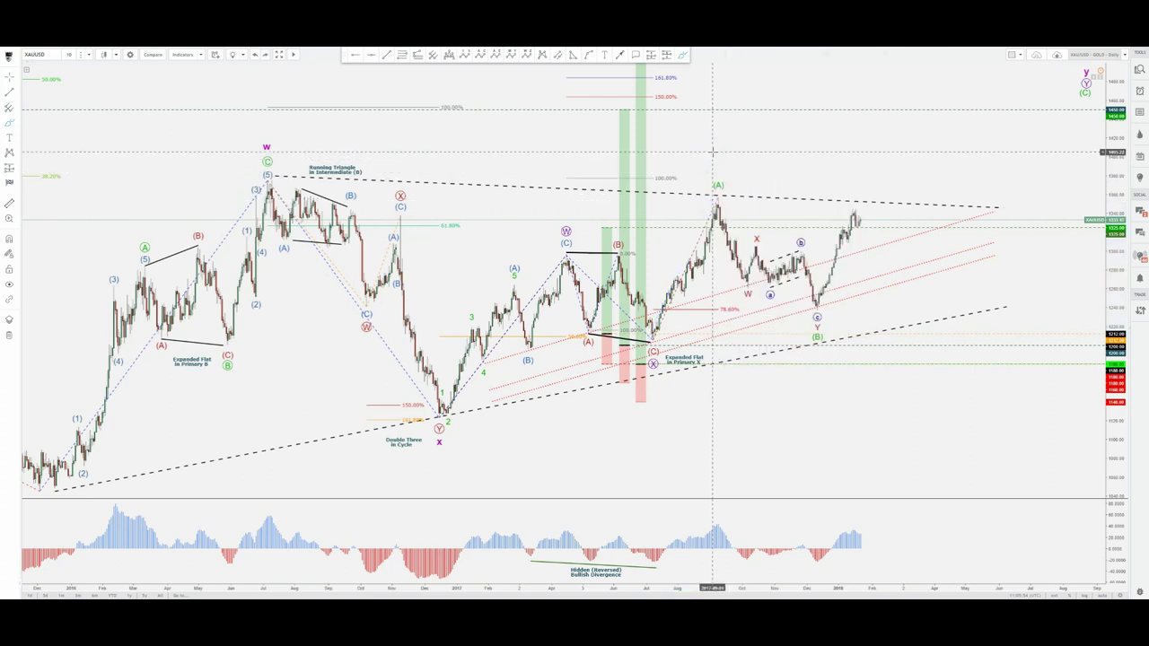
Step: Brush a short mark by the upper dashed trendline before green (A) and a drop from (A) towards red W, removing both
{"action": "left_click", "coordinate": [684, 55]}
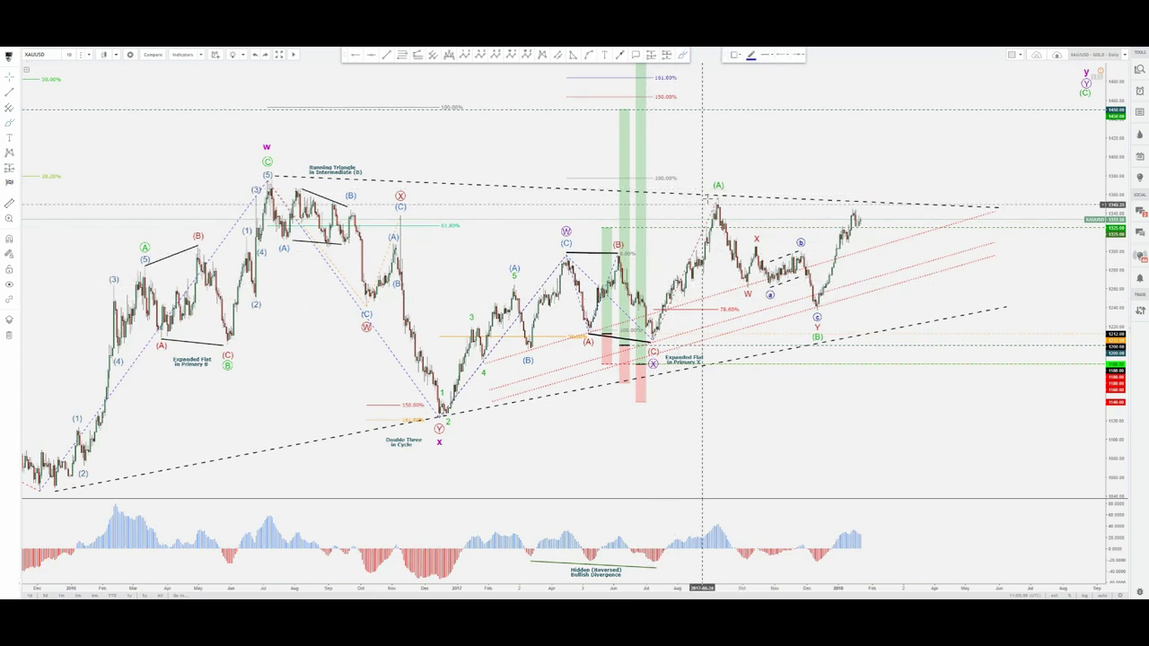
{"action": "mouse_move", "coordinate": [680, 192]}
{"action": "left_mouse_down"}
{"action": "mouse_move", "coordinate": [689, 163]}
{"action": "mouse_move", "coordinate": [664, 168]}
{"action": "left_mouse_up"}
{"action": "key", "text": "Delete"}
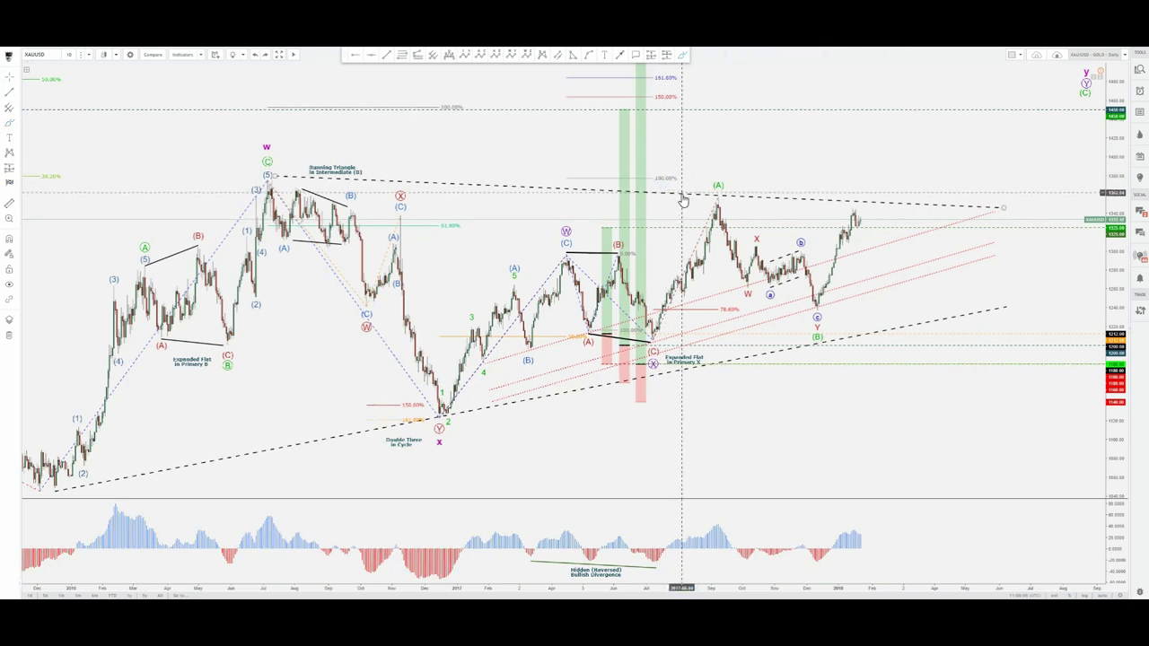
{"action": "left_click", "coordinate": [681, 57]}
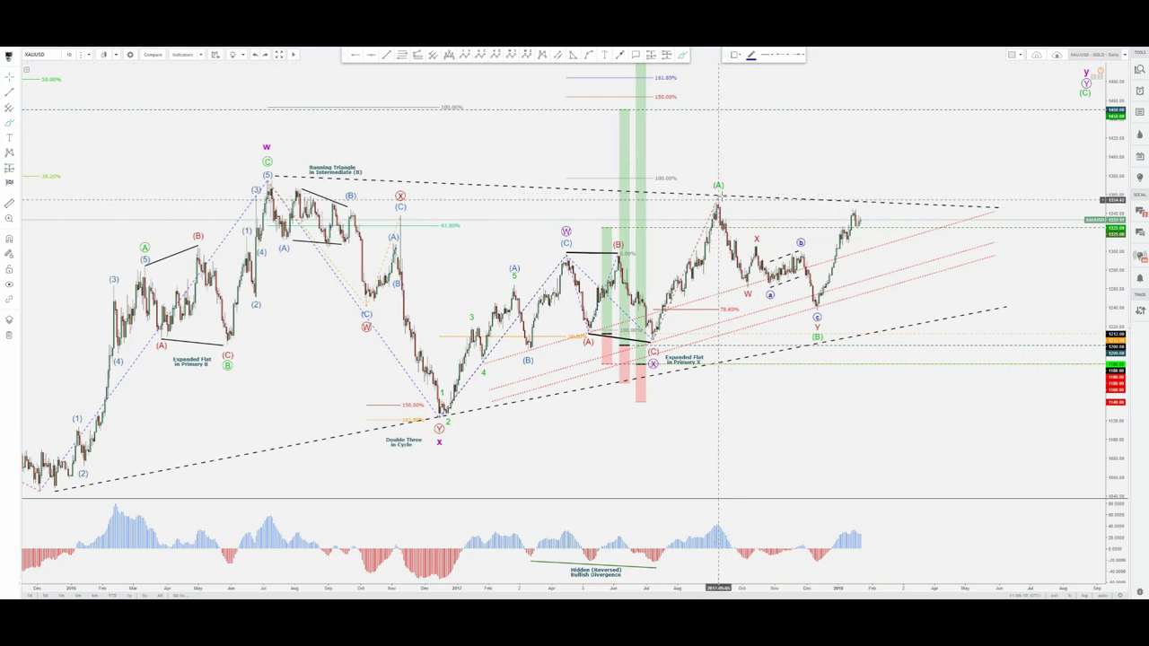
{"action": "left_click_drag", "start_coordinate": [718, 197], "coordinate": [742, 279]}
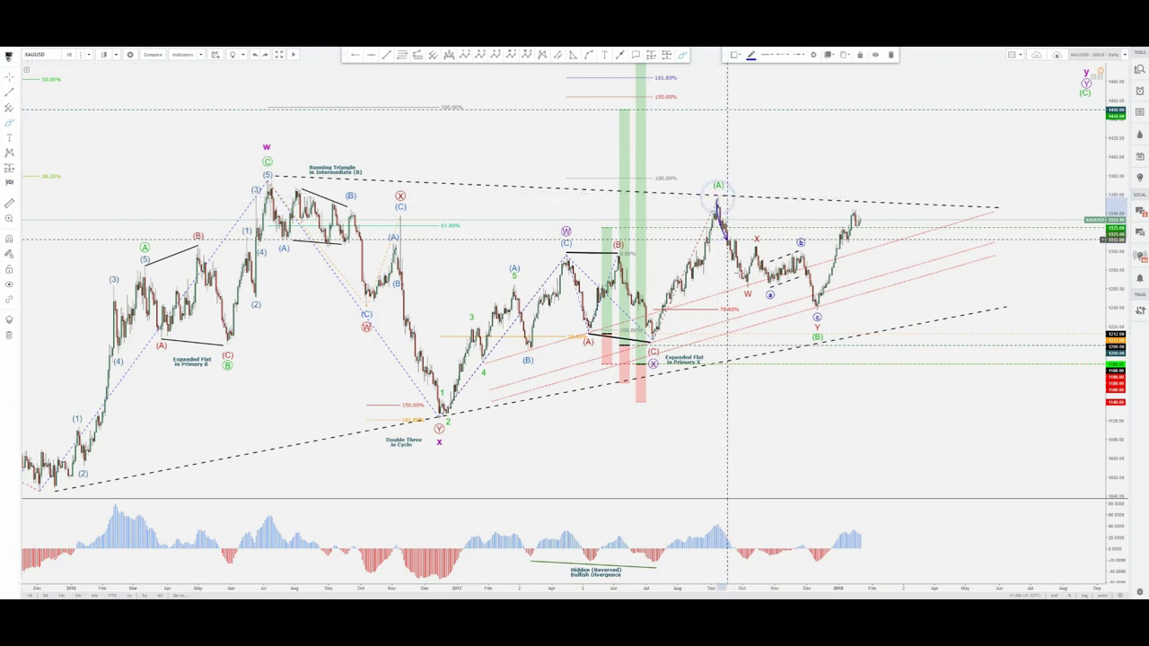
{"action": "key", "text": "Delete"}
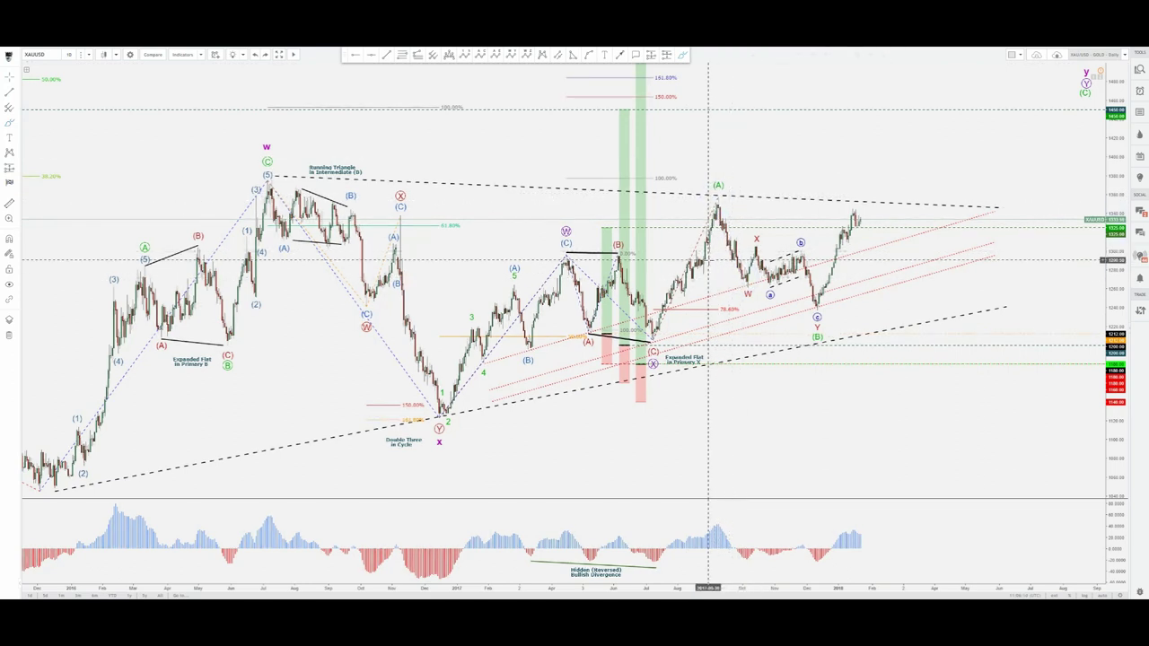
Step: Brush the rise from purple circled X to green (A), the fall to red W and a loop around the X and circled a-b section, and clear them
{"action": "left_click", "coordinate": [682, 56]}
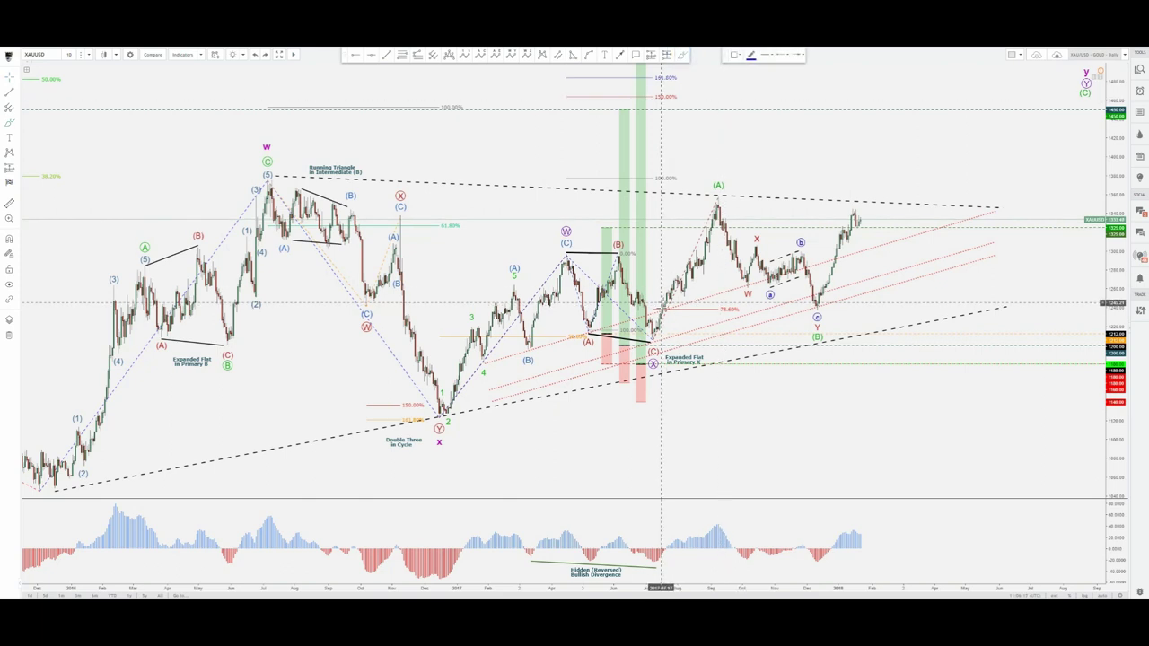
{"action": "mouse_move", "coordinate": [653, 334]}
{"action": "left_mouse_down"}
{"action": "mouse_move", "coordinate": [720, 197]}
{"action": "mouse_move", "coordinate": [747, 280]}
{"action": "mouse_move", "coordinate": [756, 250]}
{"action": "mouse_move", "coordinate": [814, 265]}
{"action": "mouse_move", "coordinate": [737, 262]}
{"action": "left_mouse_up"}
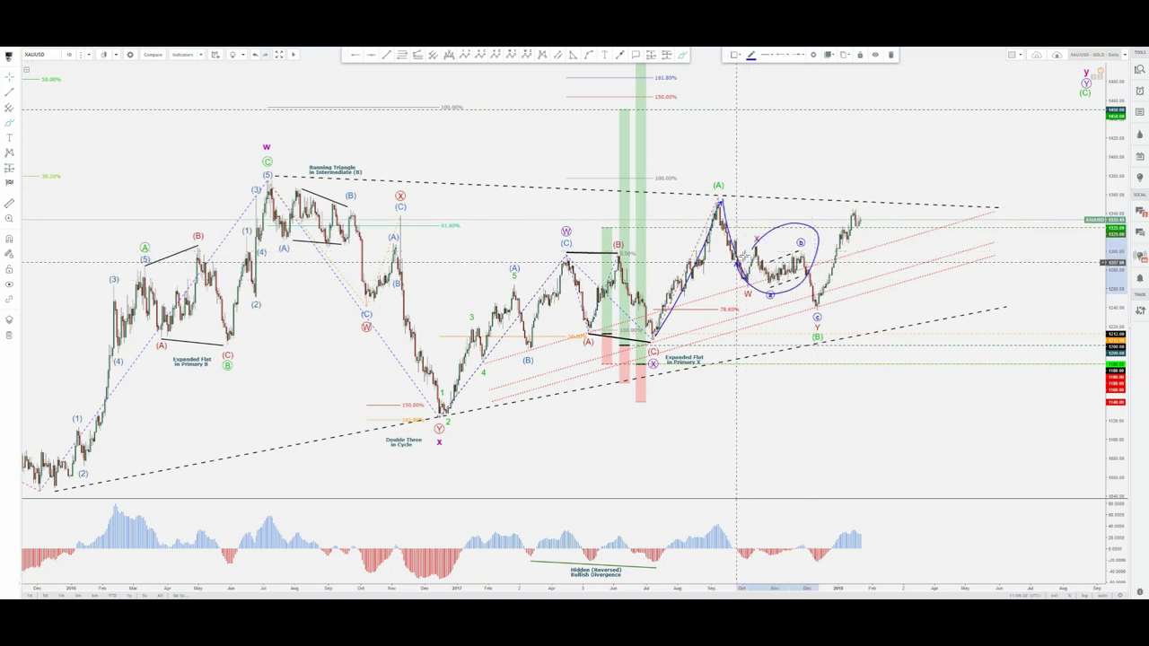
{"action": "key", "text": "Delete"}
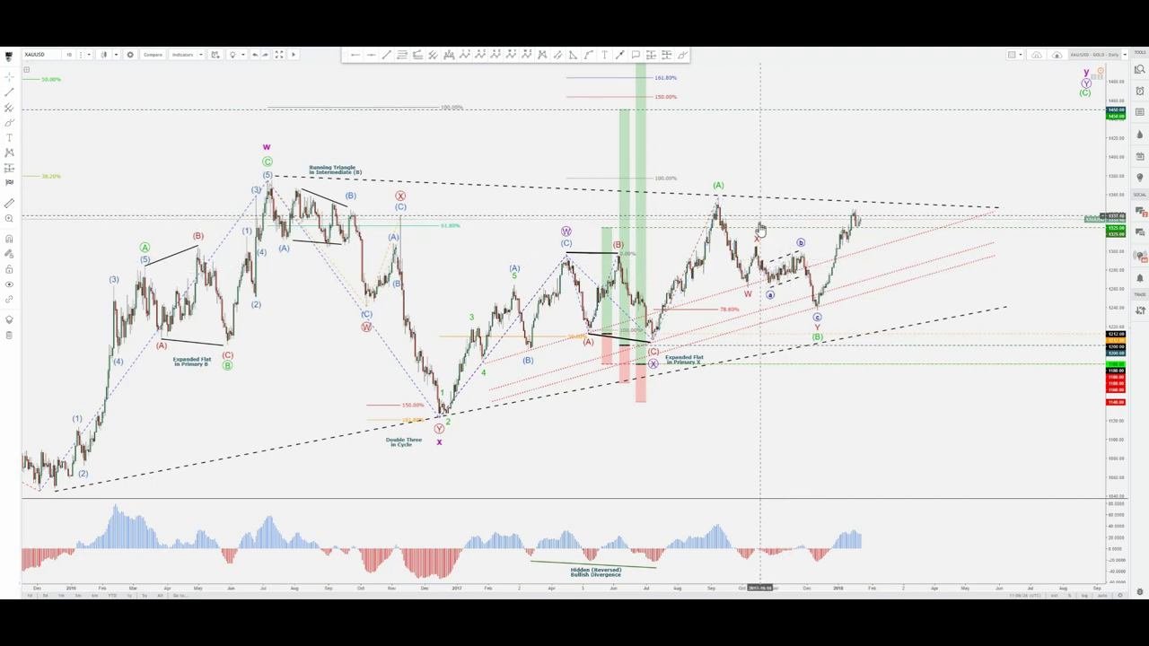
Step: Brush a short mark inside the small circled a-b channel, remove it, and brush along the rise from purple circled X to green (A)
{"action": "left_click", "coordinate": [684, 54]}
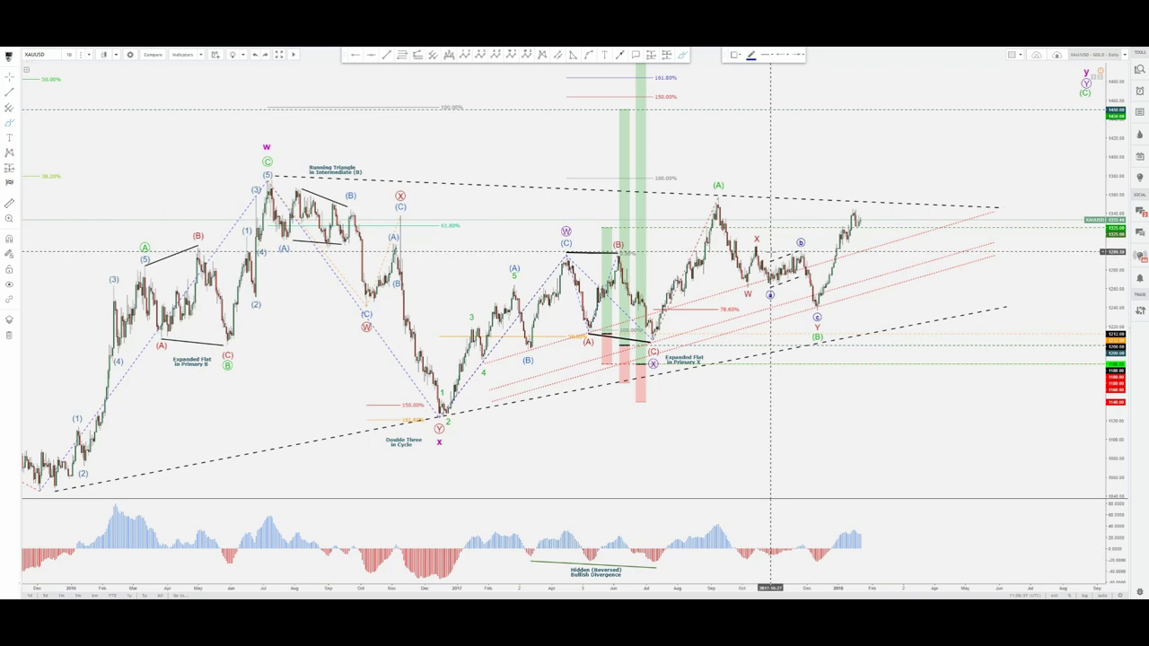
{"action": "mouse_move", "coordinate": [774, 255]}
{"action": "left_mouse_down"}
{"action": "mouse_move", "coordinate": [787, 278]}
{"action": "mouse_move", "coordinate": [787, 266]}
{"action": "left_mouse_up"}
{"action": "key", "text": "Delete"}
{"action": "left_click", "coordinate": [682, 55]}
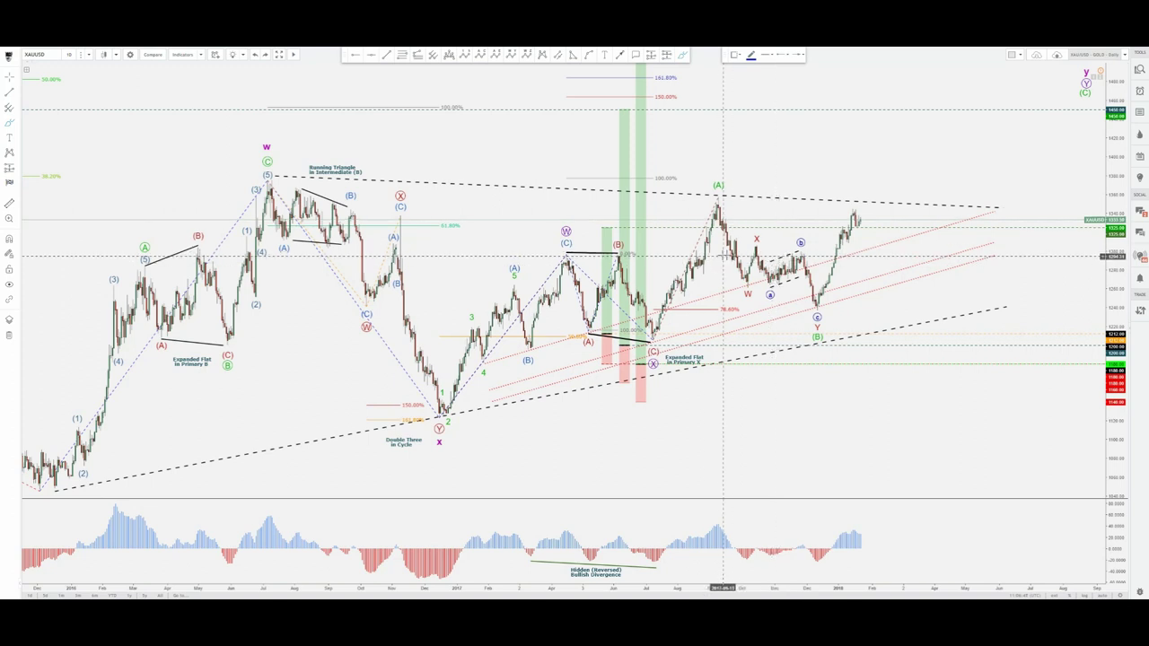
{"action": "left_click_drag", "start_coordinate": [664, 330], "coordinate": [716, 210]}
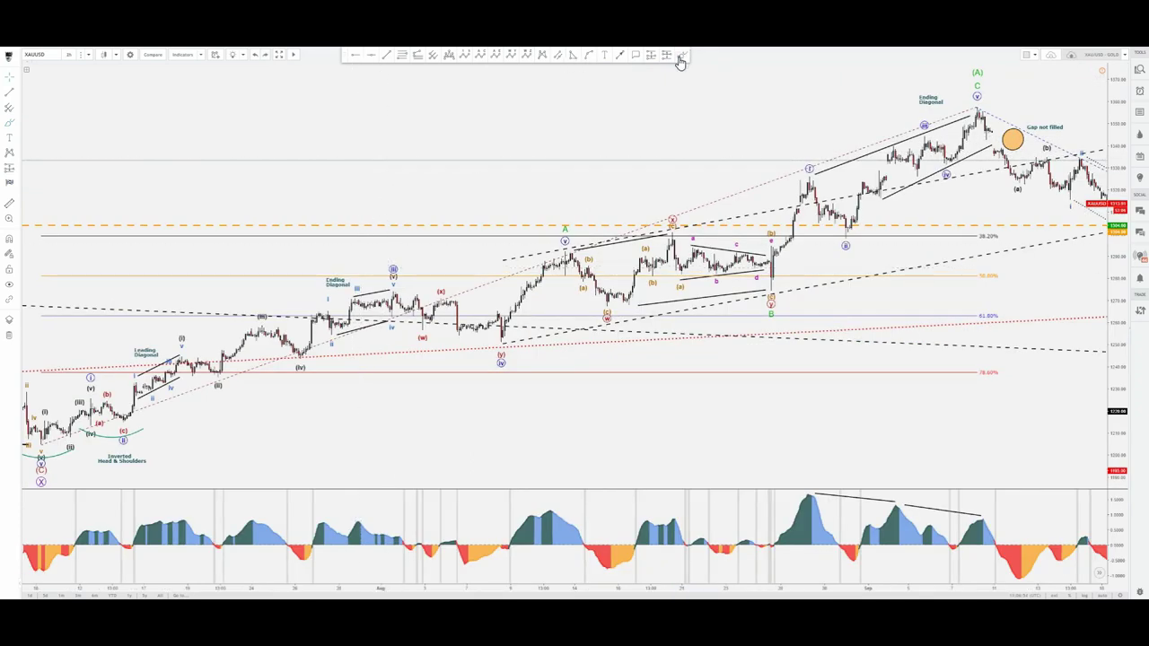
Step: Brush strokes across the early advance near the inverted head and shoulders on the 2-hour chart and remove them
{"action": "left_click", "coordinate": [681, 55]}
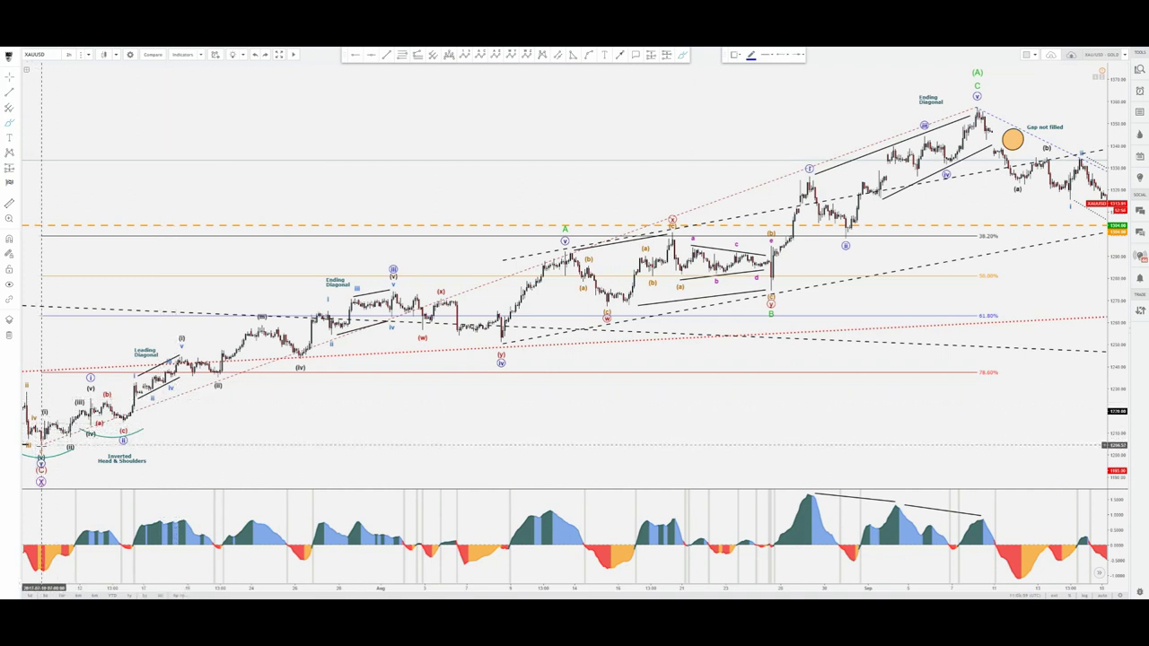
{"action": "left_click_drag", "start_coordinate": [138, 449], "coordinate": [317, 424]}
{"action": "left_click", "coordinate": [684, 55]}
{"action": "mouse_move", "coordinate": [48, 380]}
{"action": "left_mouse_down"}
{"action": "mouse_move", "coordinate": [108, 391]}
{"action": "mouse_move", "coordinate": [173, 449]}
{"action": "mouse_move", "coordinate": [215, 460]}
{"action": "mouse_move", "coordinate": [269, 384]}
{"action": "left_mouse_up"}
{"action": "key", "text": "Delete"}
Step: Brush the rise from purple circled X to circled i and the pullback to circled ii
{"action": "left_click_drag", "start_coordinate": [544, 421], "coordinate": [413, 440]}
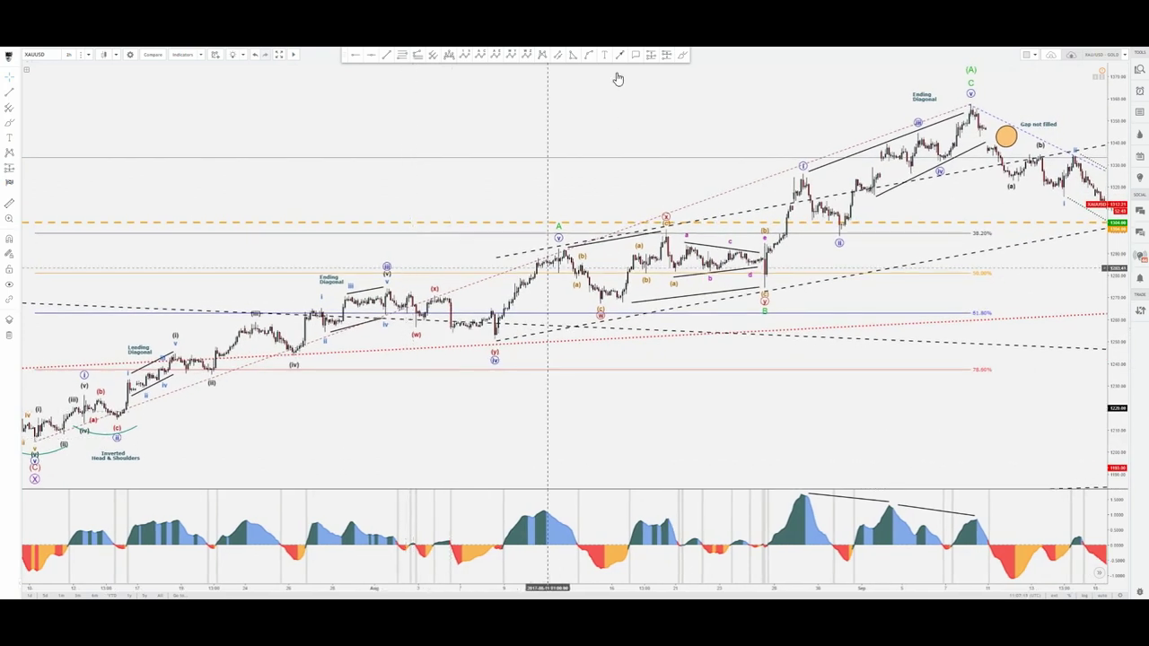
{"action": "left_click", "coordinate": [680, 56]}
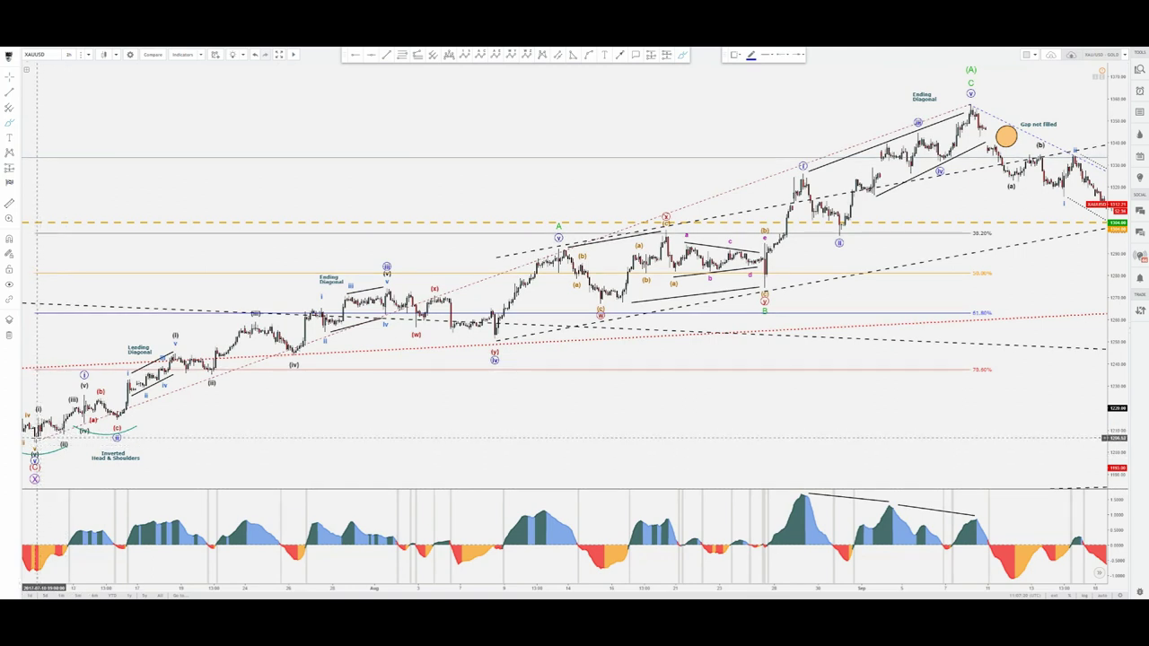
{"action": "mouse_move", "coordinate": [34, 438]}
{"action": "left_mouse_down"}
{"action": "mouse_move", "coordinate": [83, 392]}
{"action": "mouse_move", "coordinate": [116, 415]}
{"action": "left_mouse_up"}
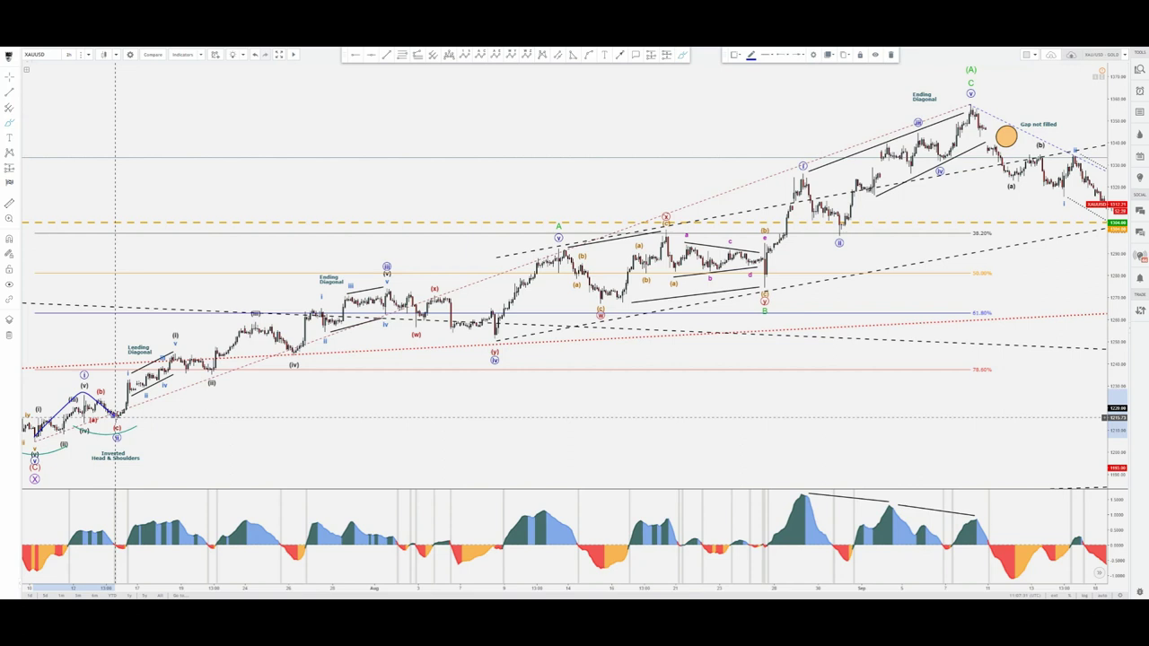
{"action": "left_click", "coordinate": [118, 432]}
{"action": "left_click", "coordinate": [123, 442]}
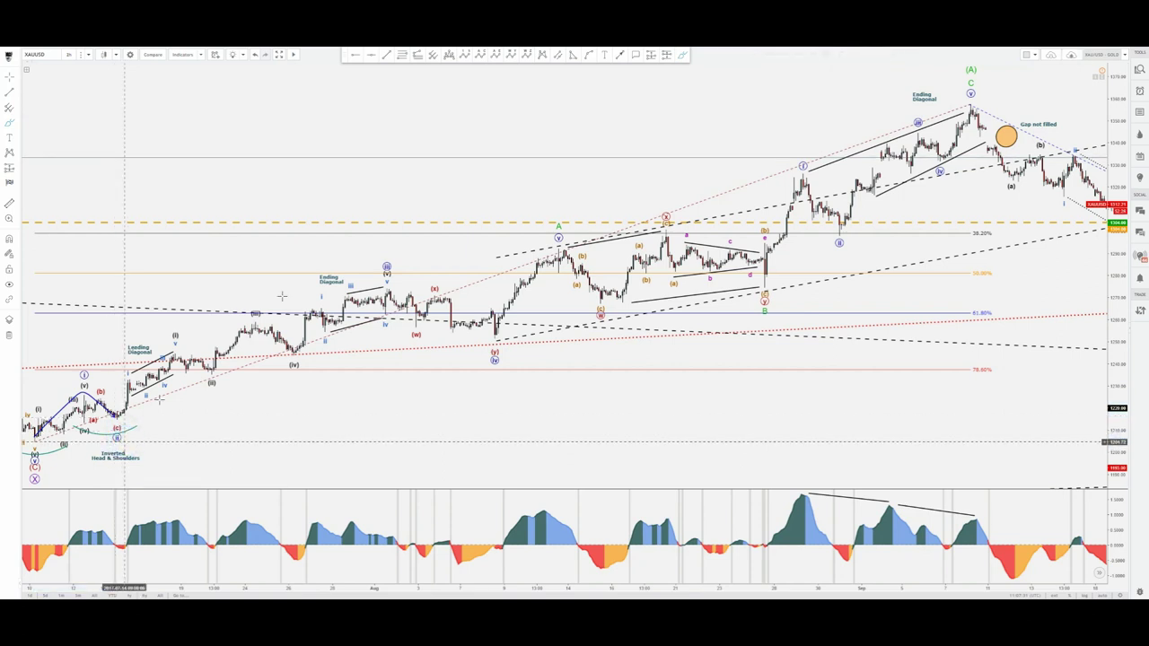
Step: Brush the (i) to (v) subwave zigzags from circled ii up to circled iii and delete the stroke
{"action": "left_click", "coordinate": [681, 54]}
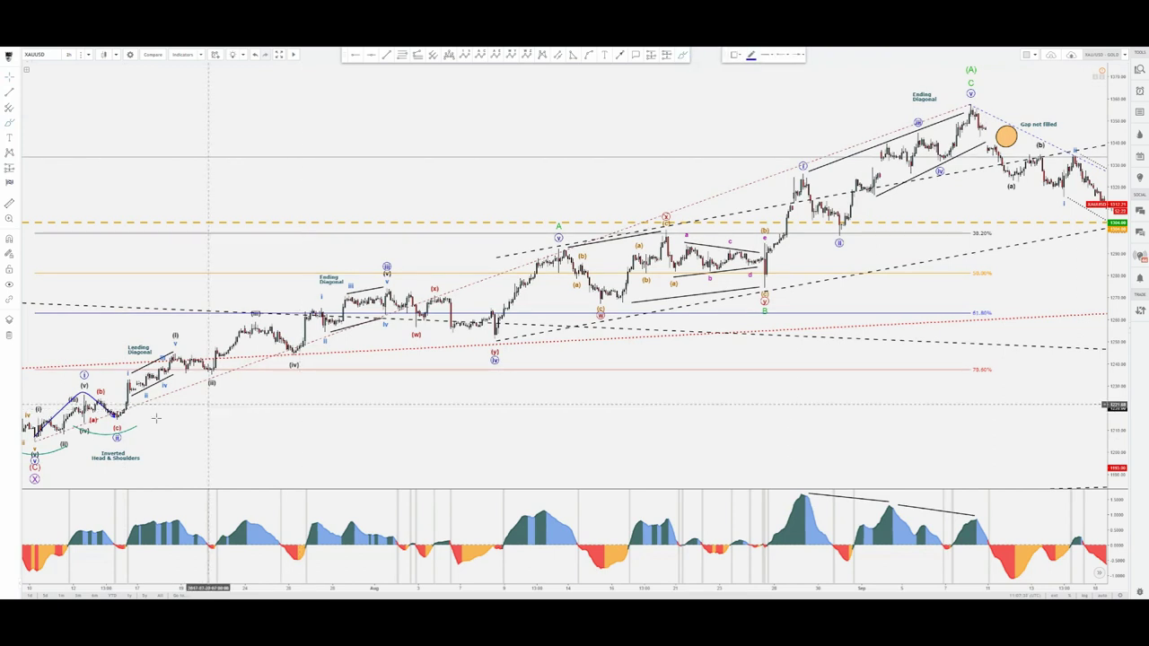
{"action": "mouse_move", "coordinate": [117, 417]}
{"action": "left_mouse_down"}
{"action": "mouse_move", "coordinate": [177, 352]}
{"action": "mouse_move", "coordinate": [205, 367]}
{"action": "mouse_move", "coordinate": [253, 333]}
{"action": "mouse_move", "coordinate": [359, 312]}
{"action": "mouse_move", "coordinate": [402, 267]}
{"action": "left_mouse_up"}
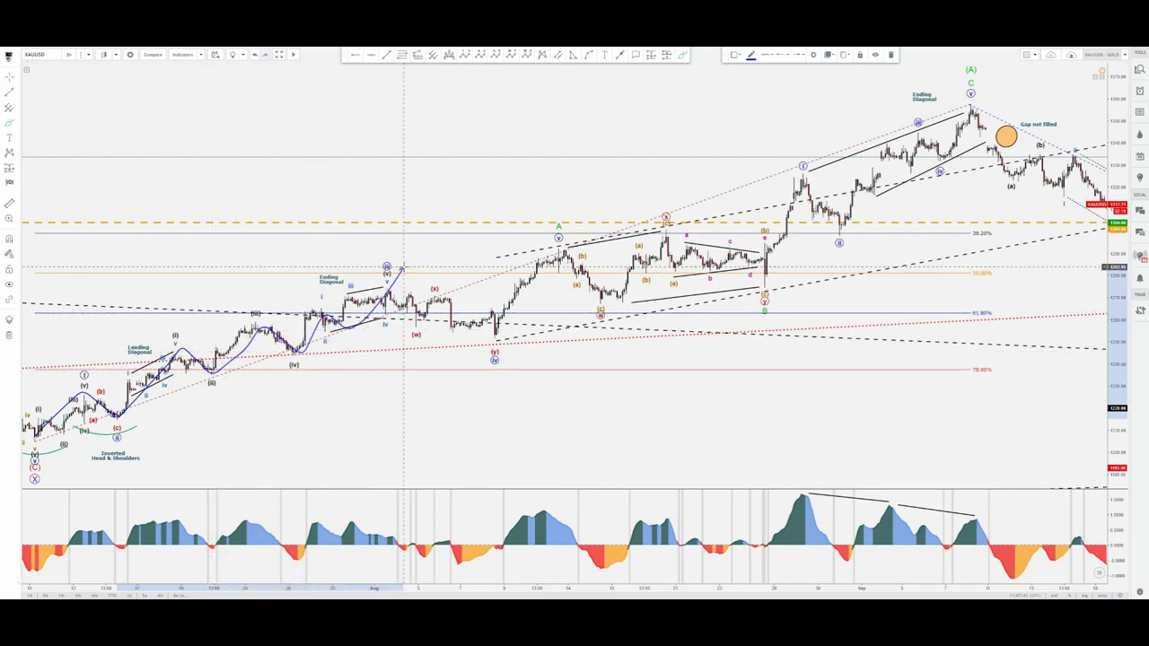
{"action": "key", "text": "Delete"}
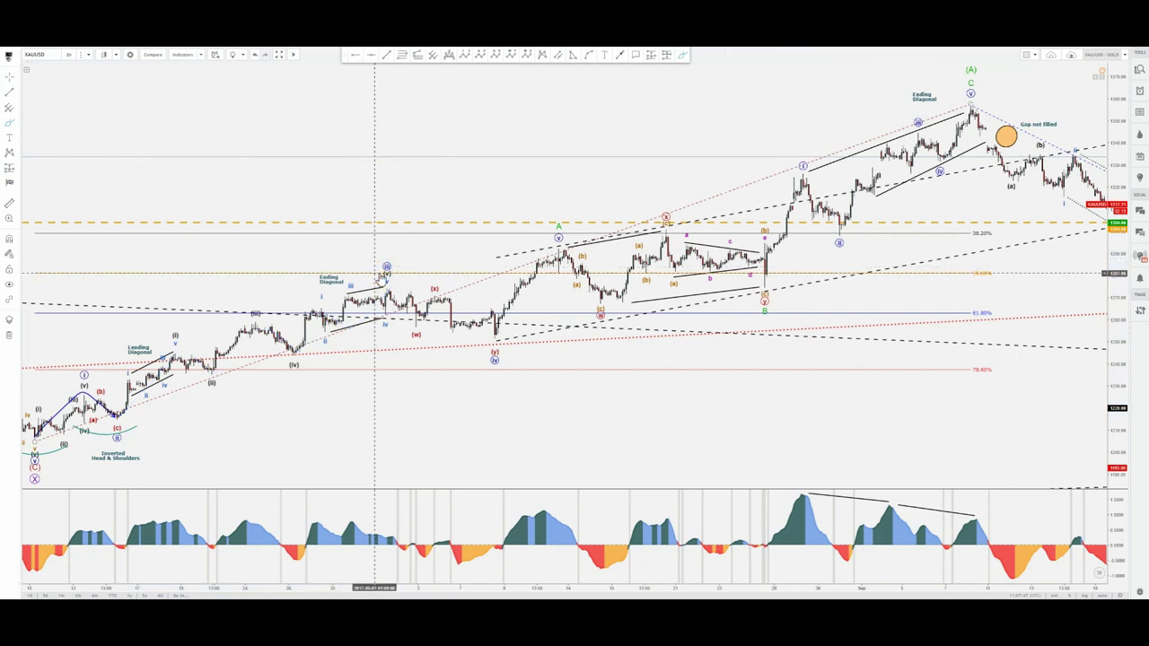
Step: Brush the (w)-(x)-(y) correction from circled iii down to circled iv, and clear it together with the circled i-ii stroke
{"action": "mouse_move", "coordinate": [387, 268]}
{"action": "left_mouse_down"}
{"action": "mouse_move", "coordinate": [390, 256]}
{"action": "mouse_move", "coordinate": [386, 268]}
{"action": "left_mouse_up"}
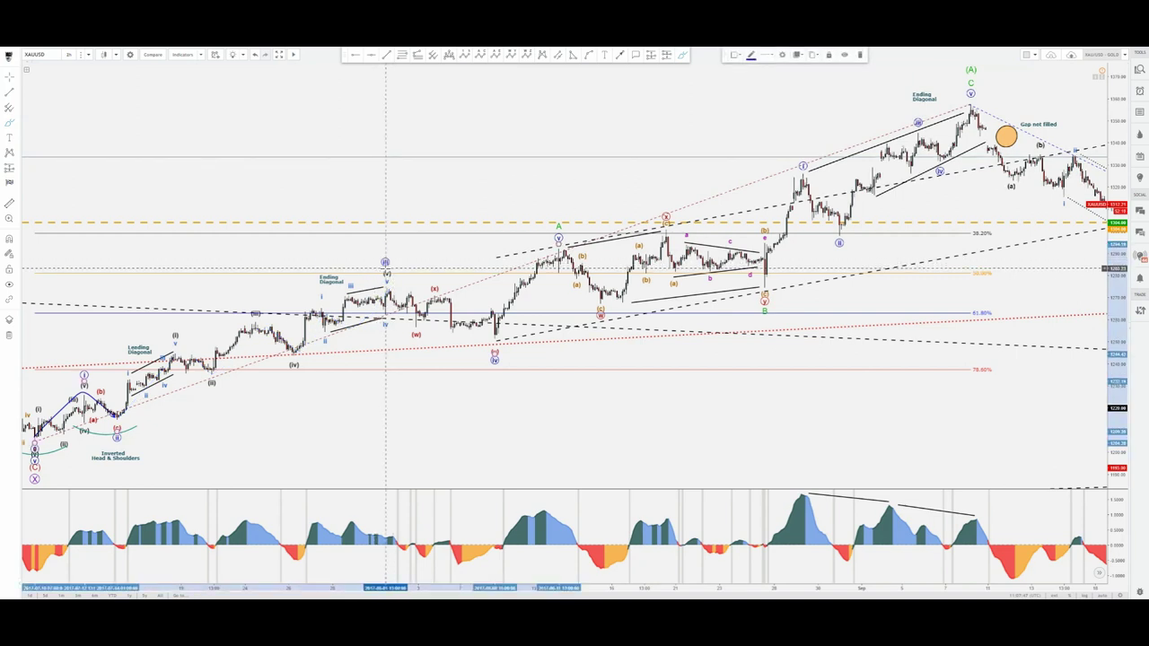
{"action": "left_click", "coordinate": [428, 255]}
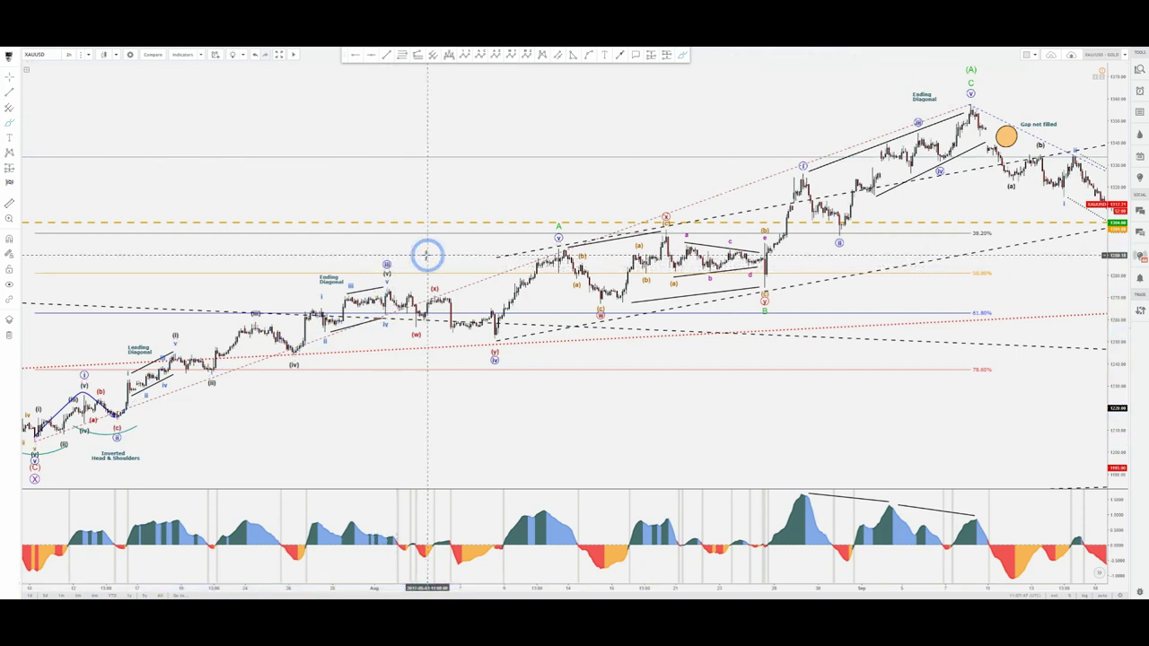
{"action": "mouse_move", "coordinate": [394, 295]}
{"action": "left_mouse_down"}
{"action": "mouse_move", "coordinate": [412, 317]}
{"action": "mouse_move", "coordinate": [477, 319]}
{"action": "left_mouse_up"}
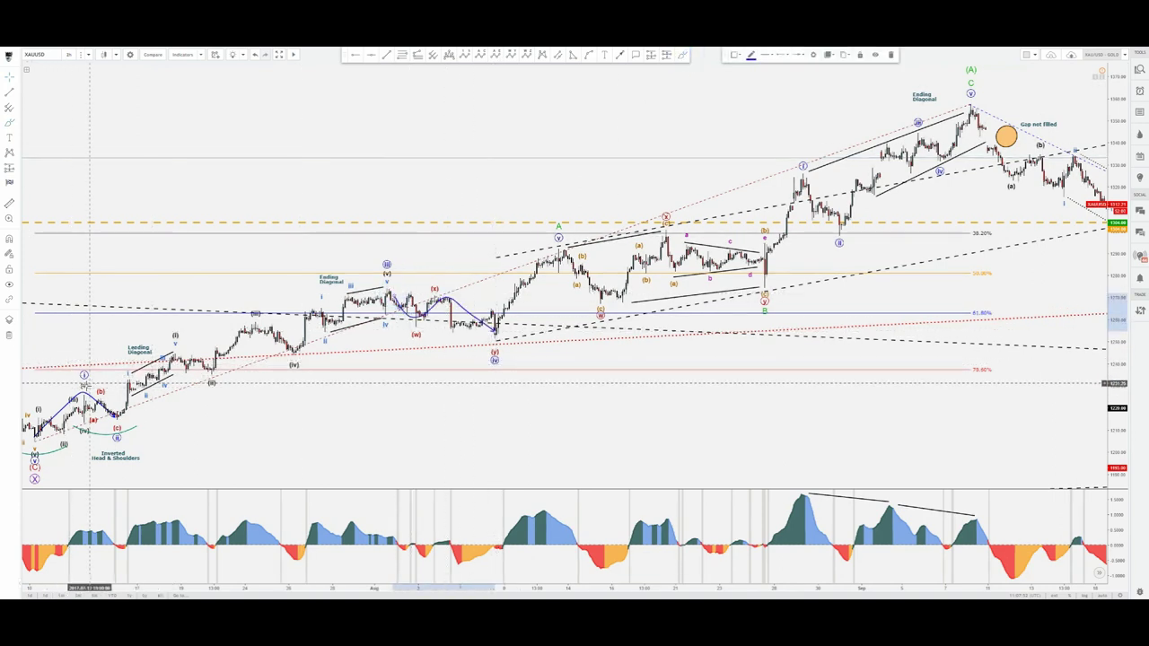
{"action": "key", "text": "Delete"}
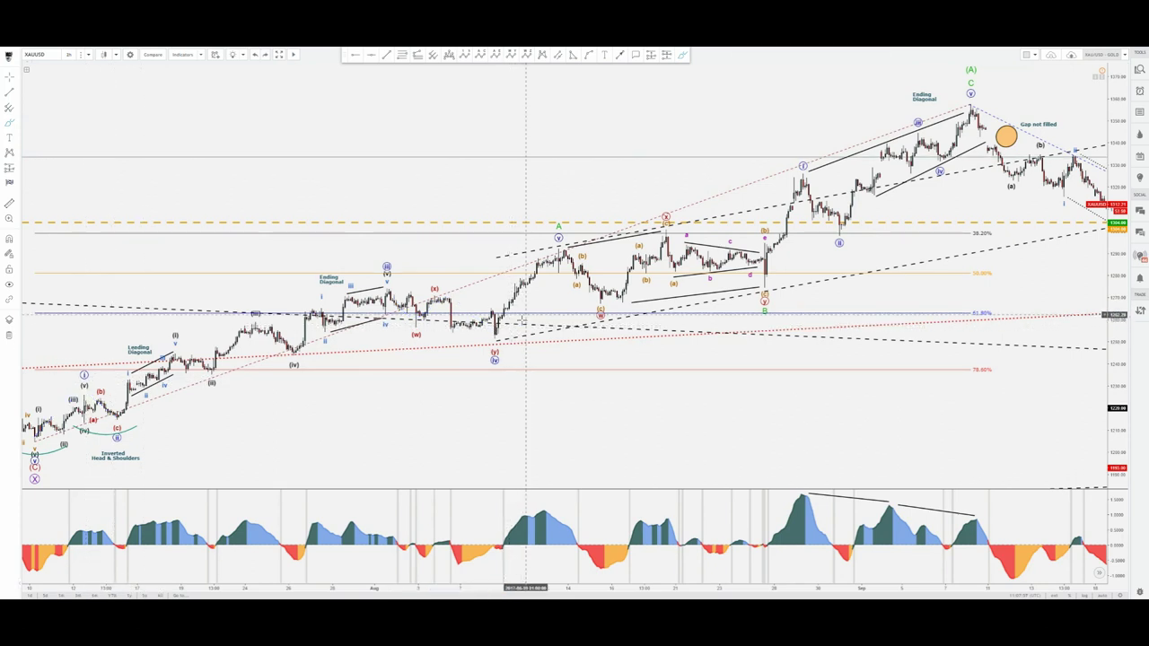
Step: Brush the rise from circled iv to circled v and remove it, and brush a small dip and steep rise from green A
{"action": "left_click_drag", "start_coordinate": [499, 337], "coordinate": [567, 251]}
{"action": "key", "text": "Delete"}
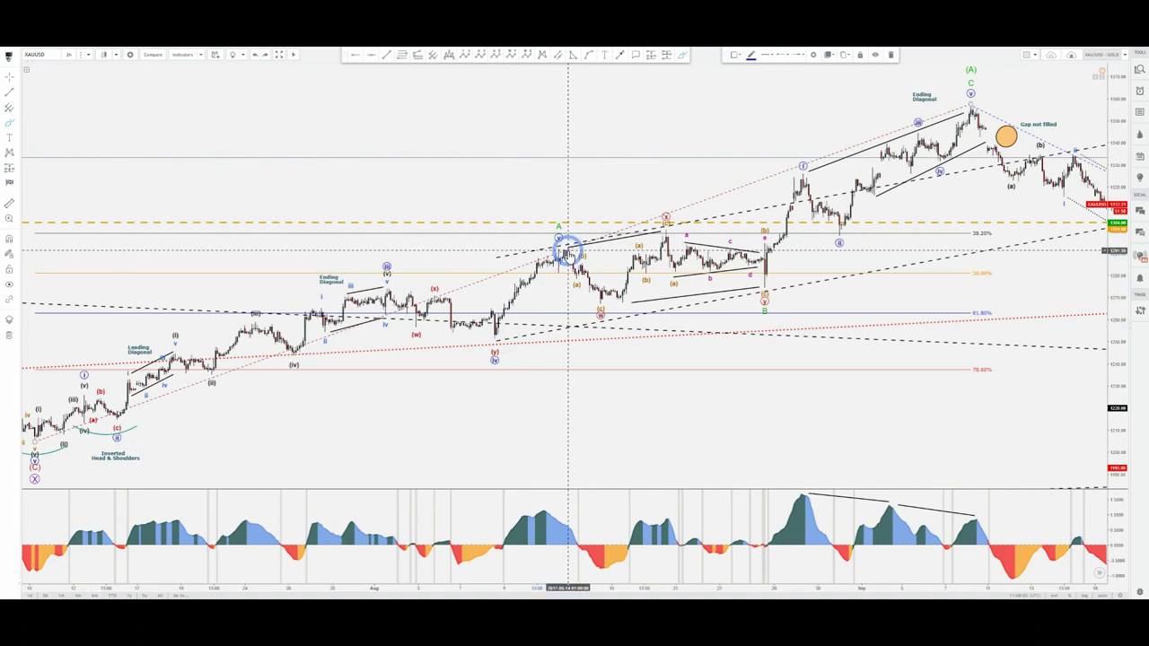
{"action": "left_click", "coordinate": [683, 54]}
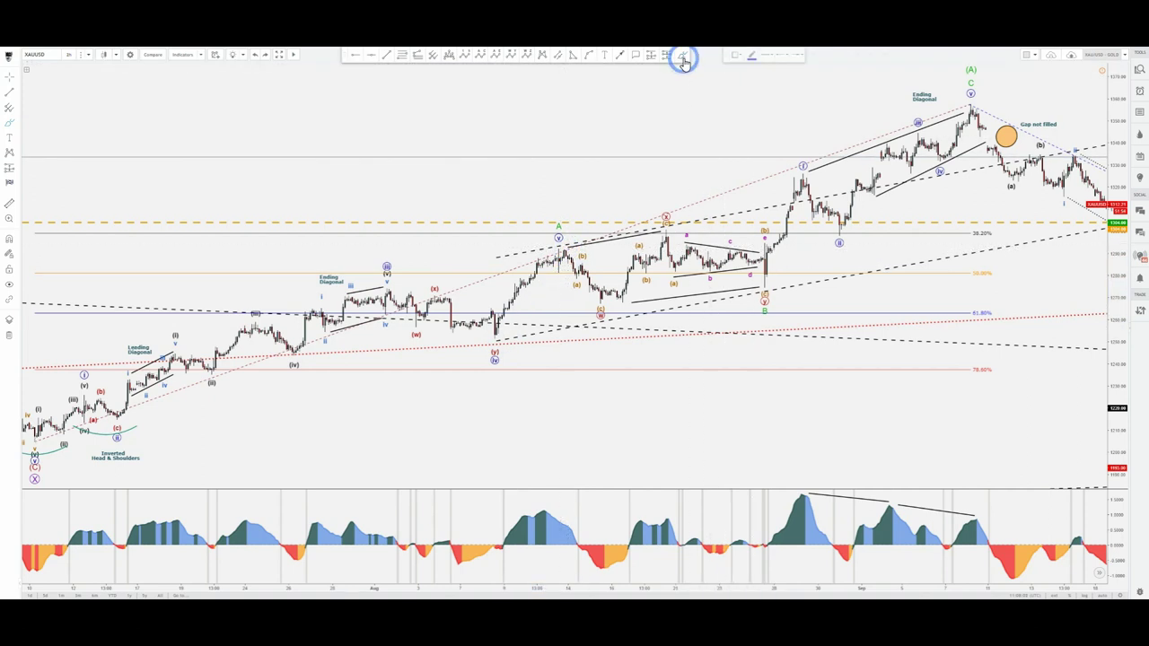
{"action": "left_click_drag", "start_coordinate": [563, 257], "coordinate": [607, 154]}
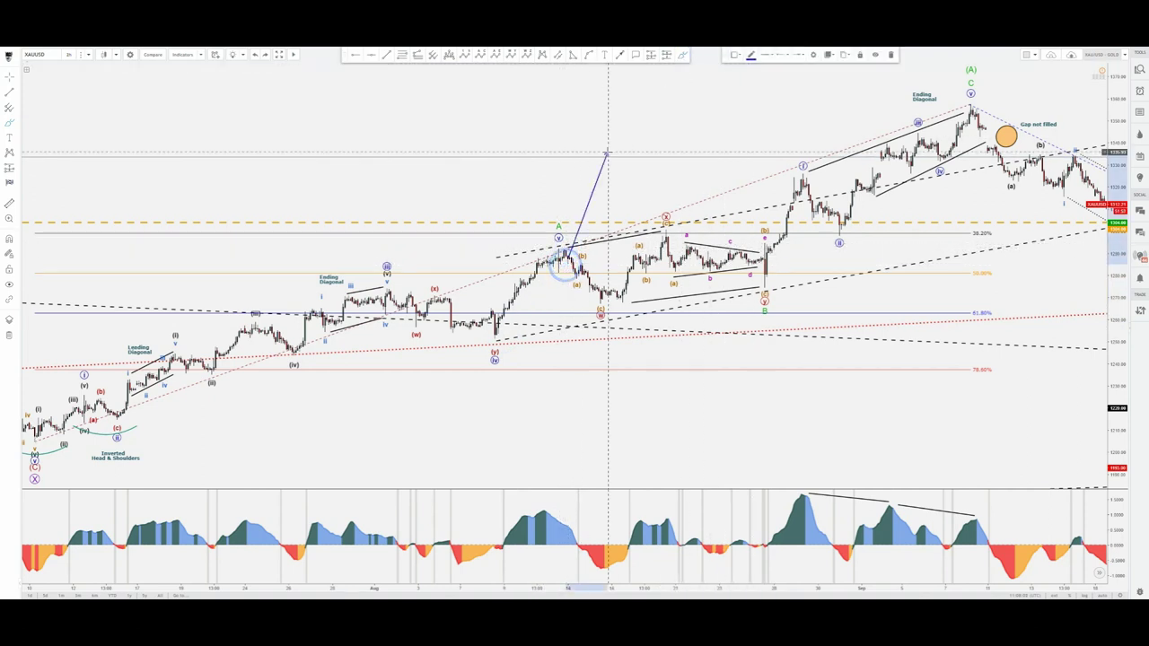
Step: Delete the stroke rising from green A, brush the drop from A to circled w, and remove that stroke too
{"action": "key", "text": "Delete"}
{"action": "left_click", "coordinate": [683, 54]}
{"action": "left_click_drag", "start_coordinate": [569, 253], "coordinate": [601, 296]}
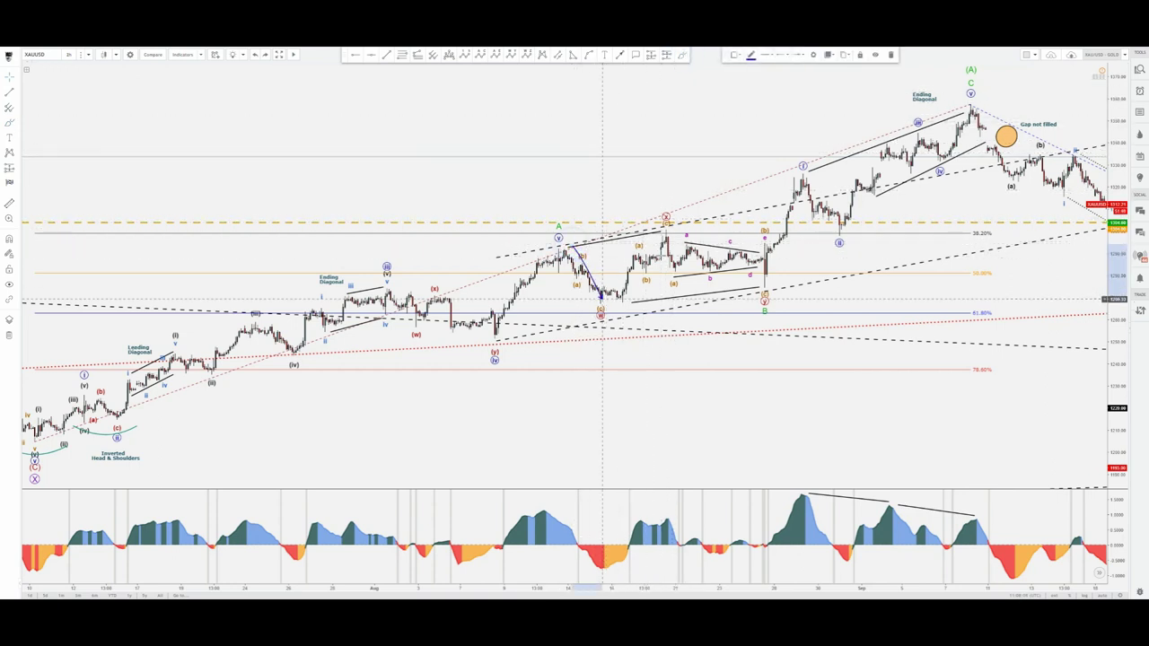
{"action": "key", "text": "Delete"}
Step: Brush a wide arc from green A around the whole A-to-B correction and delete it
{"action": "left_click", "coordinate": [682, 58]}
{"action": "mouse_move", "coordinate": [572, 218]}
{"action": "left_mouse_down"}
{"action": "mouse_move", "coordinate": [763, 235]}
{"action": "mouse_move", "coordinate": [660, 362]}
{"action": "left_mouse_up"}
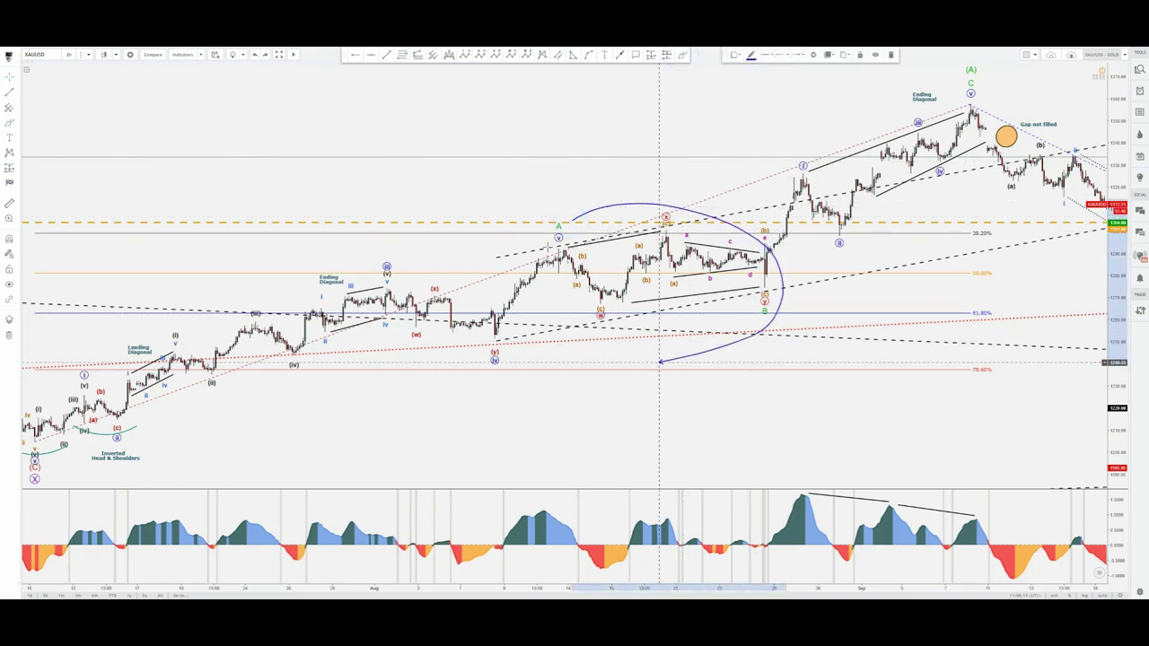
{"action": "key", "text": "Delete"}
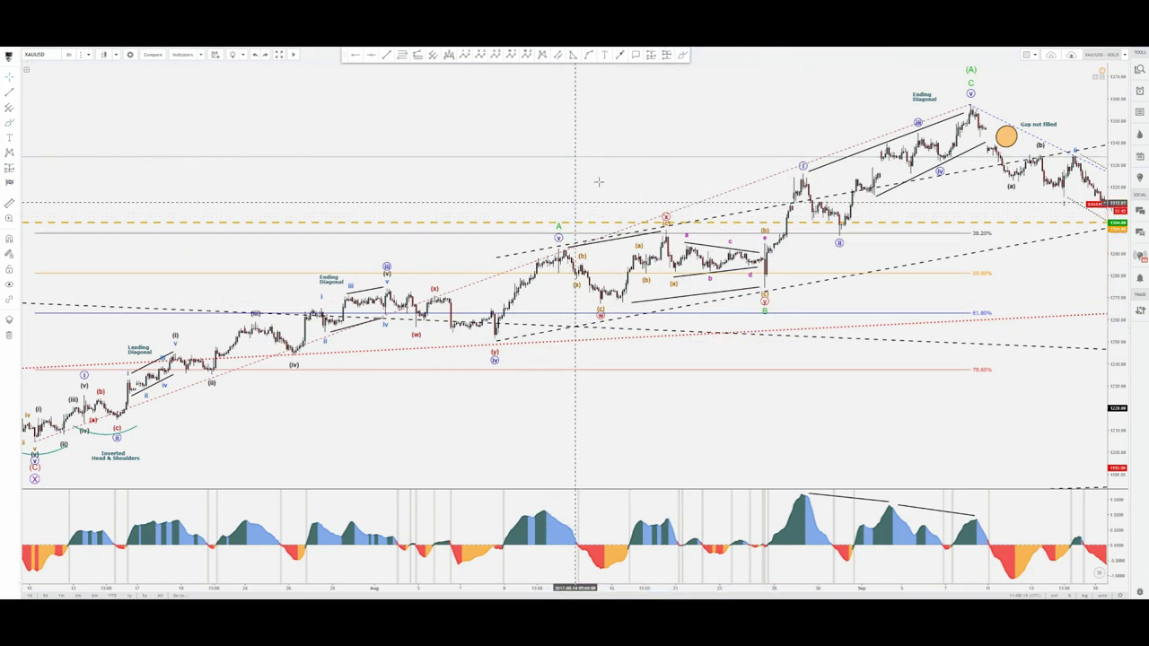
{"action": "left_click", "coordinate": [682, 55]}
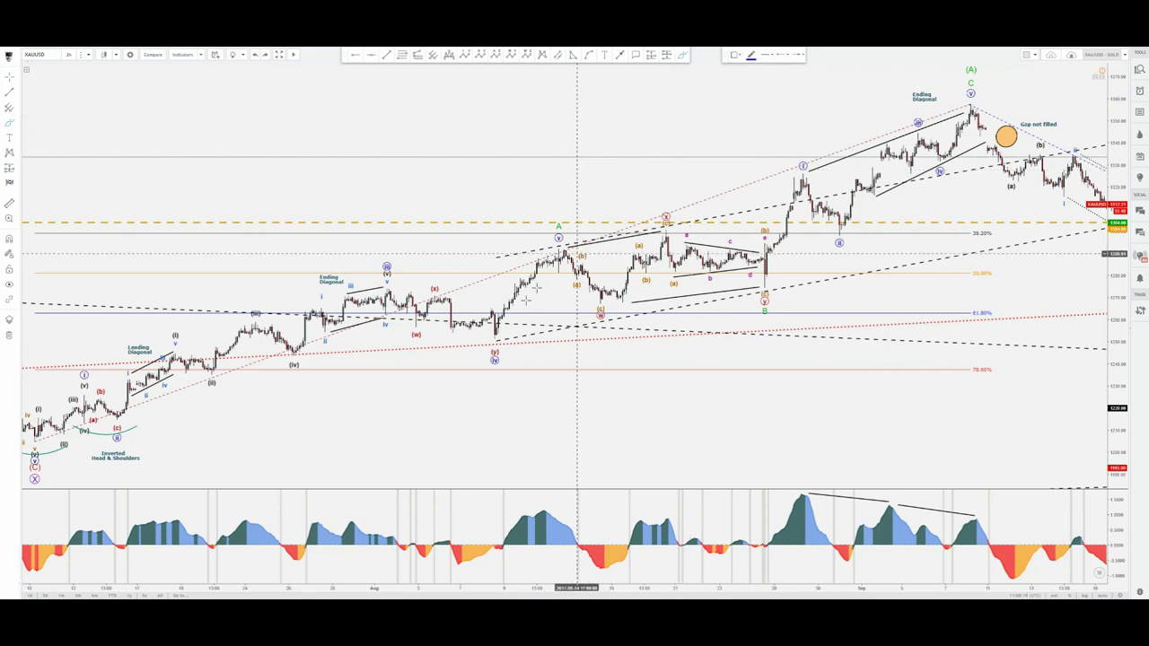
{"action": "key", "text": "Escape"}
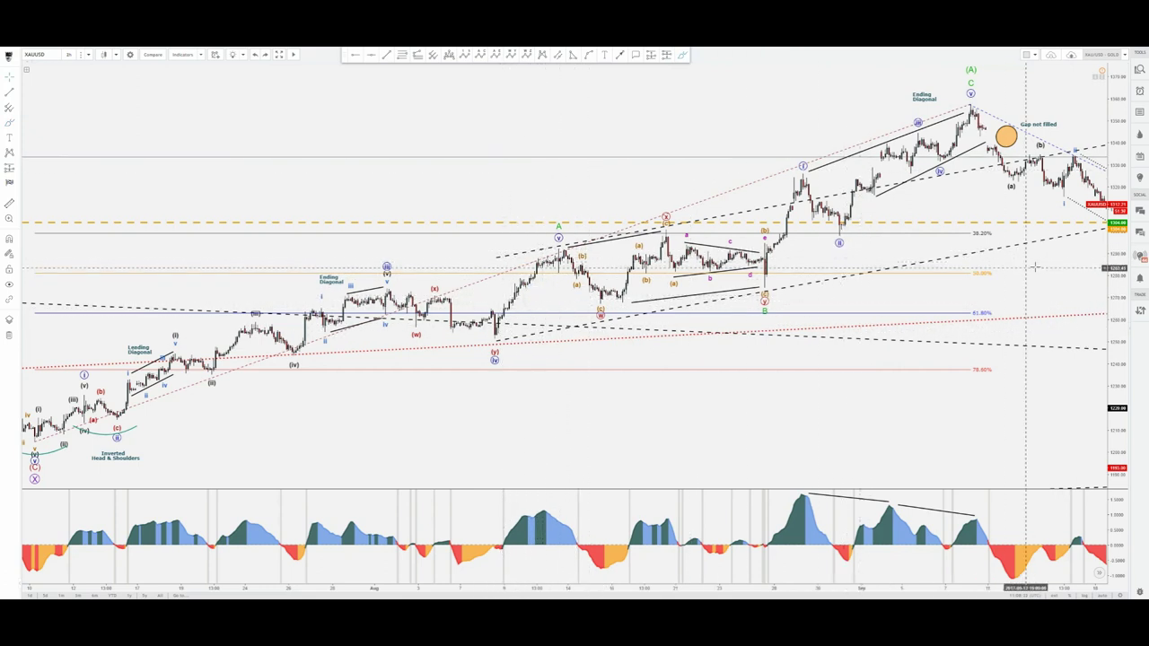
Step: Brush the rise from green B to circled i and the pullback to circled ii
{"action": "mouse_move", "coordinate": [1033, 275]}
{"action": "left_mouse_down"}
{"action": "mouse_move", "coordinate": [984, 302]}
{"action": "mouse_move", "coordinate": [1032, 279]}
{"action": "left_mouse_up"}
{"action": "left_click", "coordinate": [683, 53]}
{"action": "left_click", "coordinate": [685, 55]}
{"action": "mouse_move", "coordinate": [762, 279]}
{"action": "left_mouse_down"}
{"action": "mouse_move", "coordinate": [802, 168]}
{"action": "mouse_move", "coordinate": [838, 228]}
{"action": "left_mouse_up"}
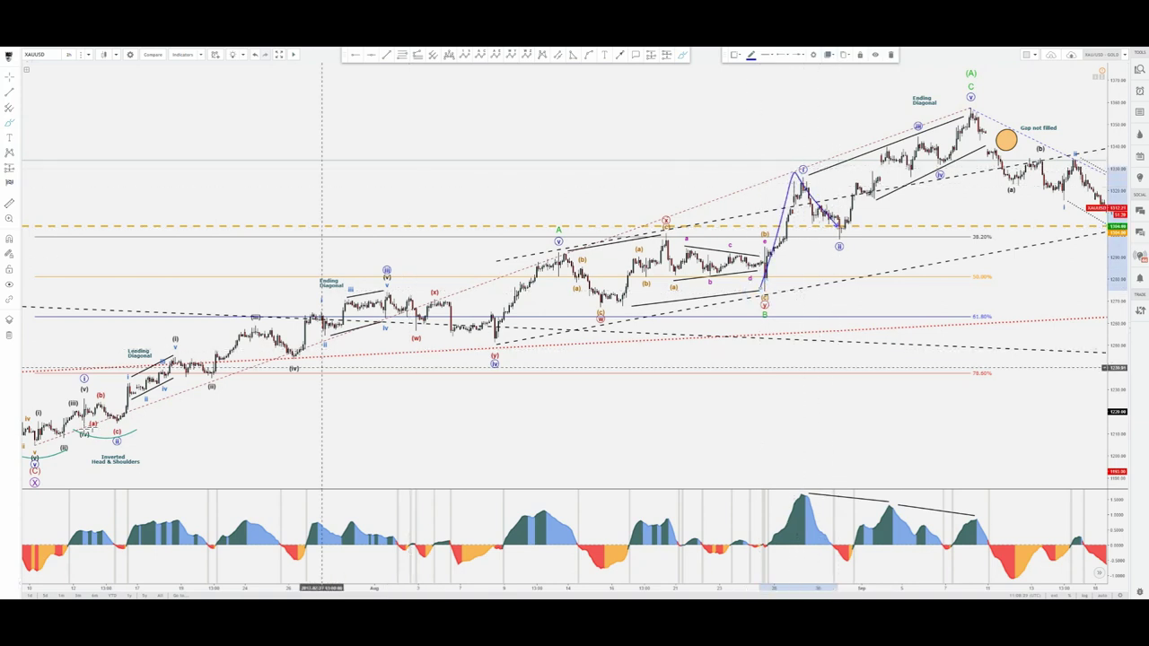
Step: Brush a long line from the inverted head and shoulders up to the ending diagonal, undo it, and delete the circled i-ii stroke
{"action": "left_click_drag", "start_coordinate": [52, 456], "coordinate": [918, 148]}
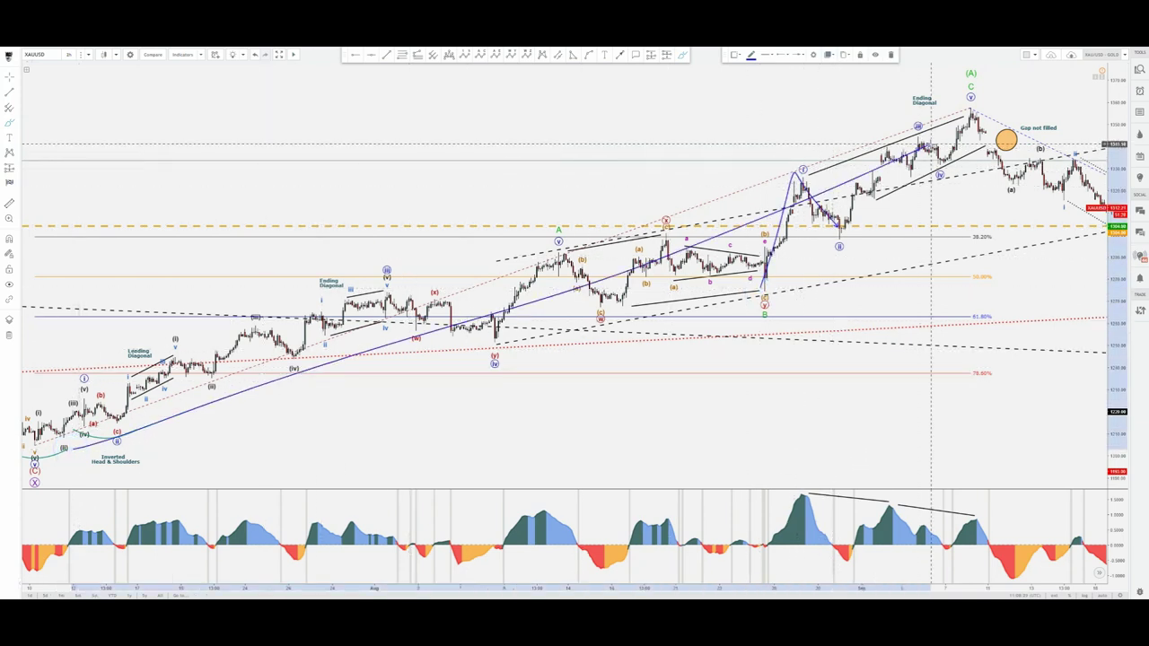
{"action": "key", "text": "ctrl+z"}
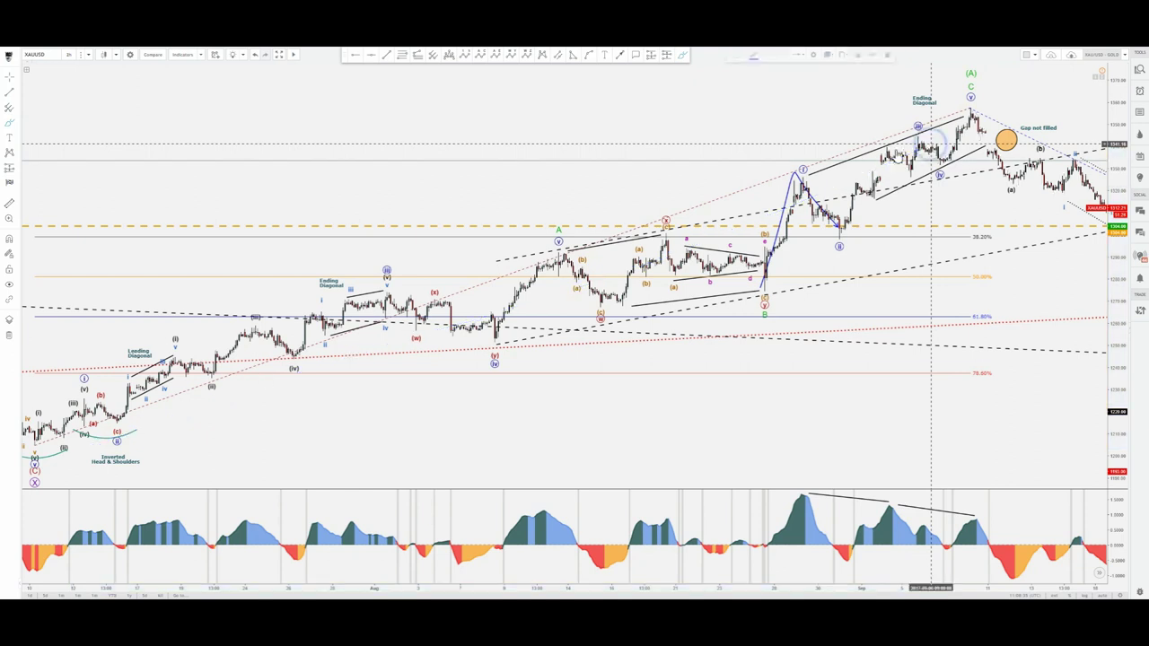
{"action": "left_click", "coordinate": [794, 179]}
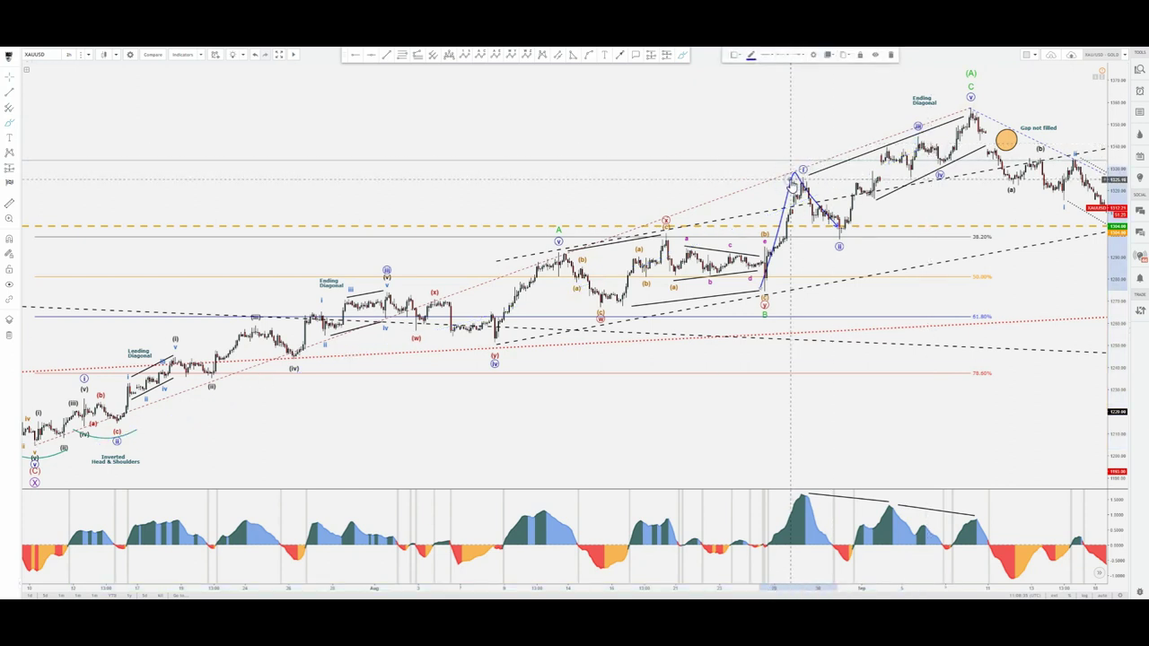
{"action": "left_click", "coordinate": [810, 252]}
{"action": "left_click", "coordinate": [781, 212]}
{"action": "key", "text": "Delete"}
Step: Brush the five-wave path from green B to green C and a line above the ending diagonal, and remove both strokes
{"action": "left_click", "coordinate": [686, 57]}
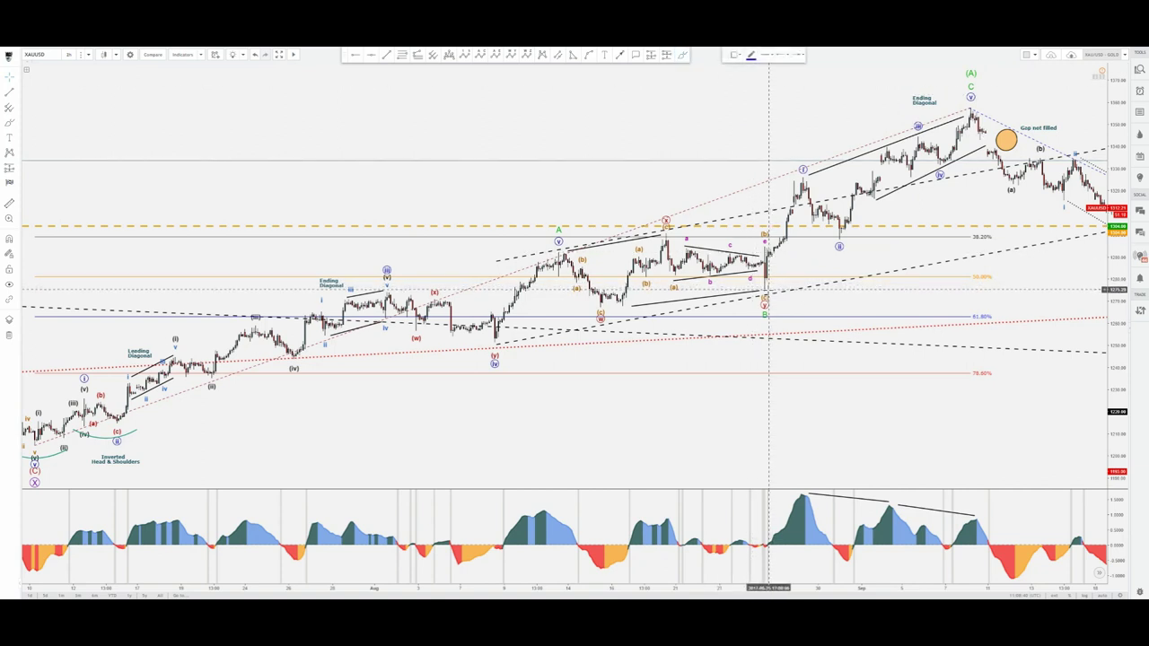
{"action": "mouse_move", "coordinate": [770, 285]}
{"action": "left_mouse_down"}
{"action": "mouse_move", "coordinate": [811, 182]}
{"action": "mouse_move", "coordinate": [849, 232]}
{"action": "mouse_move", "coordinate": [917, 133]}
{"action": "mouse_move", "coordinate": [968, 103]}
{"action": "left_mouse_up"}
{"action": "left_click_drag", "start_coordinate": [905, 129], "coordinate": [970, 97]}
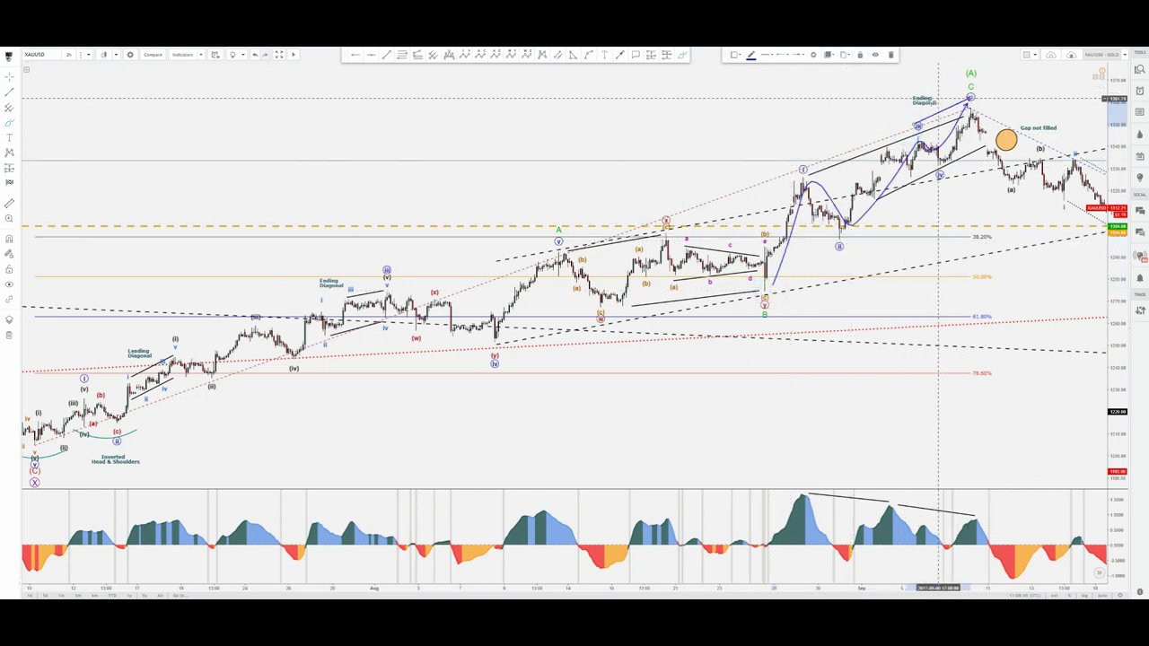
{"action": "left_click", "coordinate": [931, 83]}
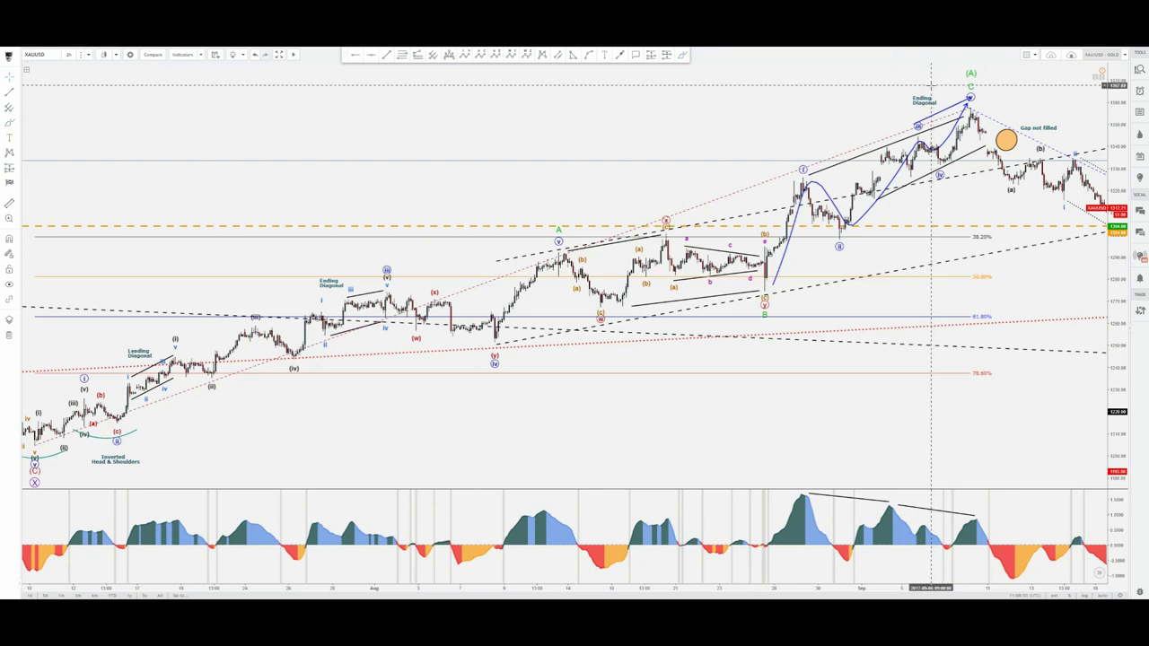
{"action": "key", "text": "ctrl+z"}
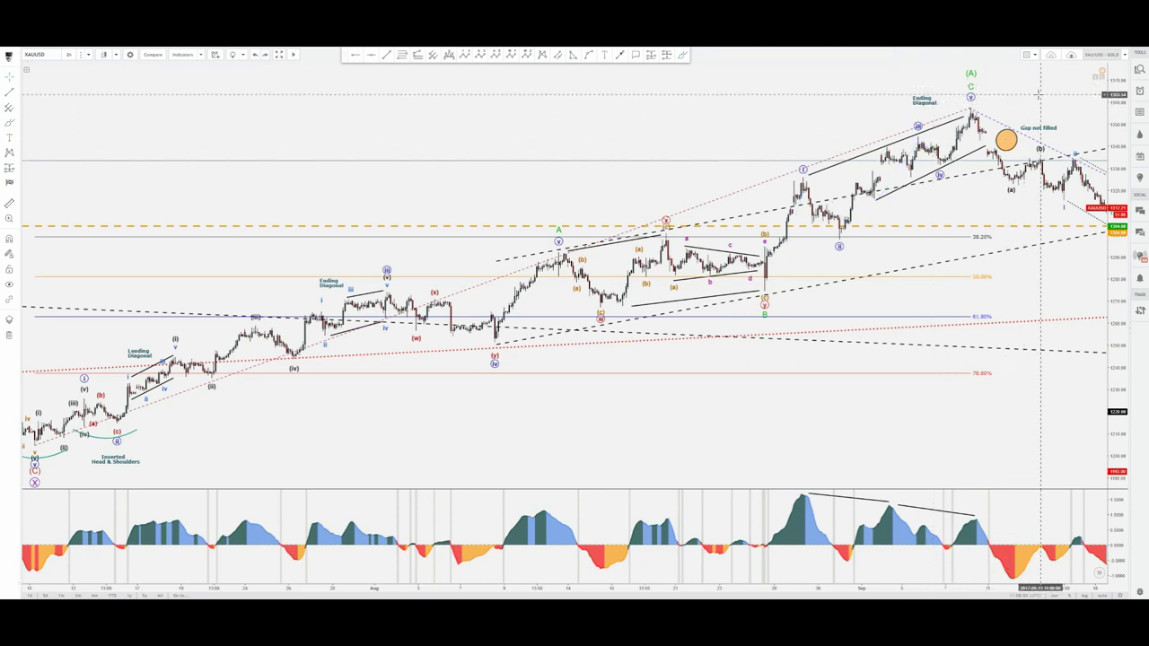
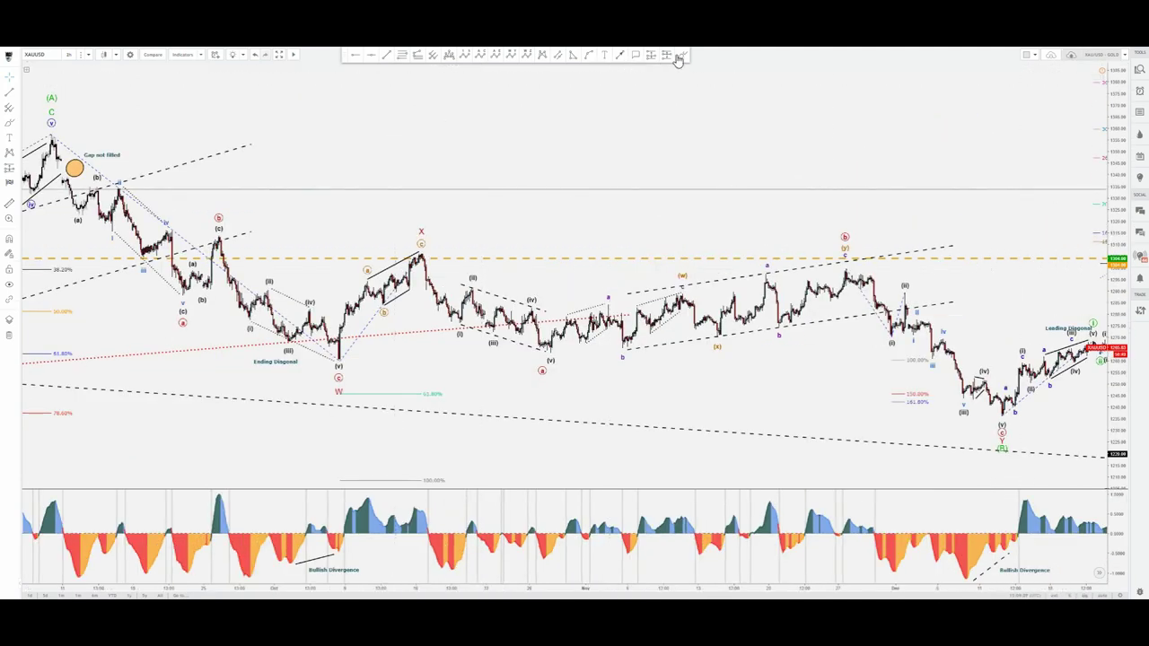
Step: Sketch a brush arrow along the September decline from the (A) peak, and mark the unfilled gap
{"action": "left_click", "coordinate": [682, 54]}
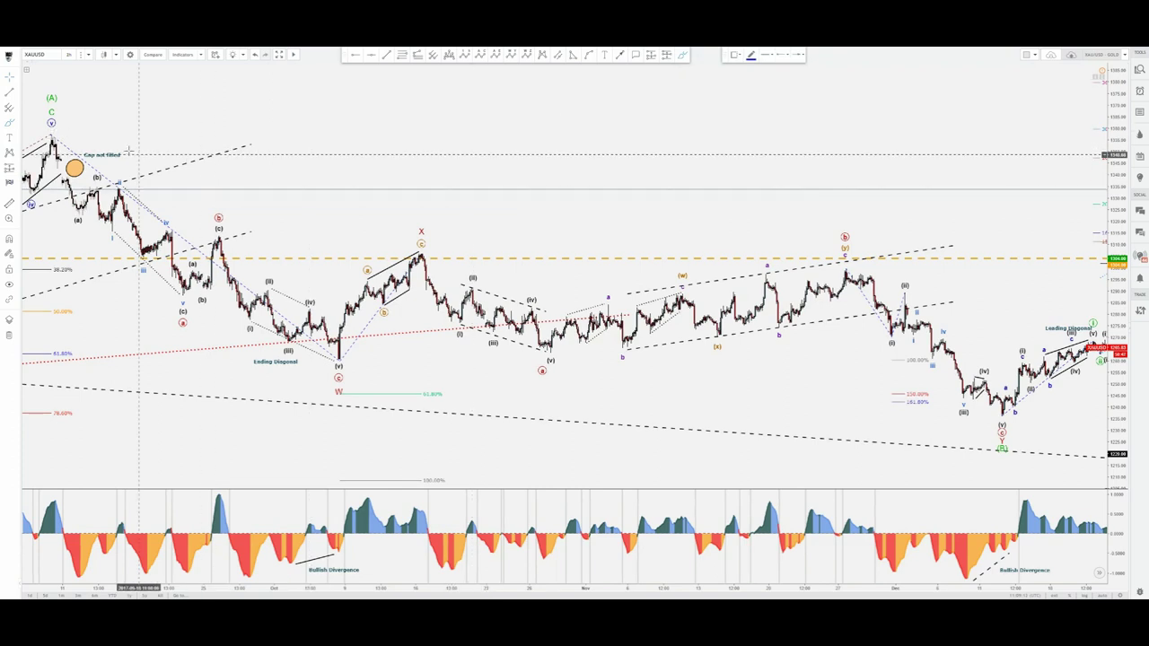
{"action": "left_click", "coordinate": [40, 132]}
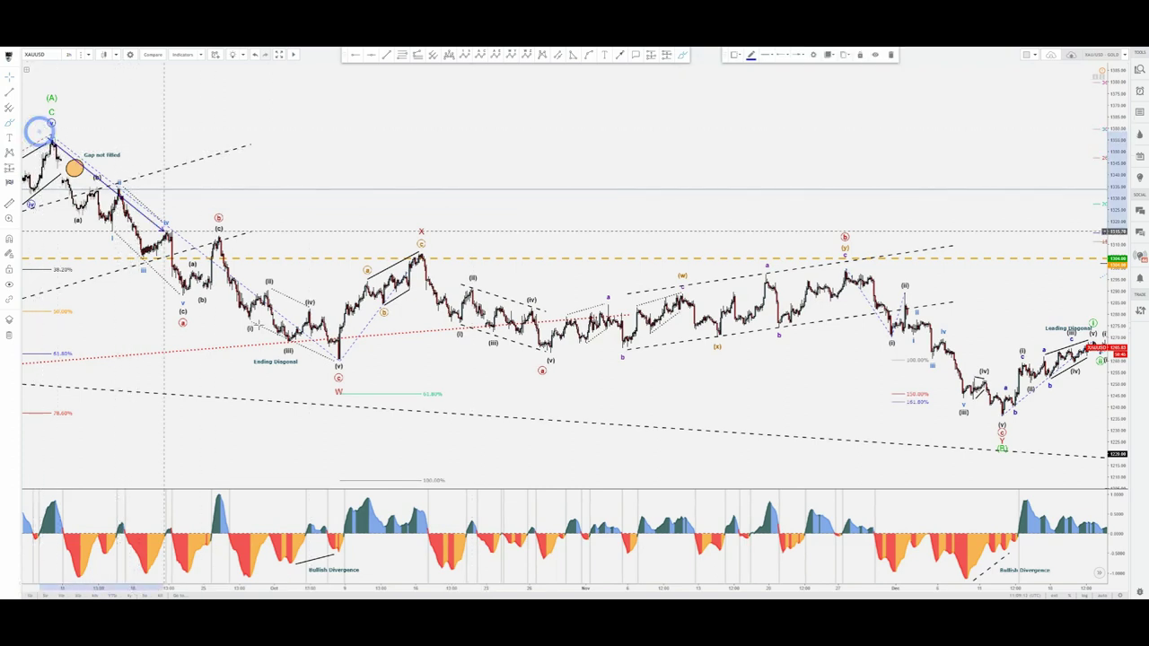
{"action": "left_click", "coordinate": [685, 55]}
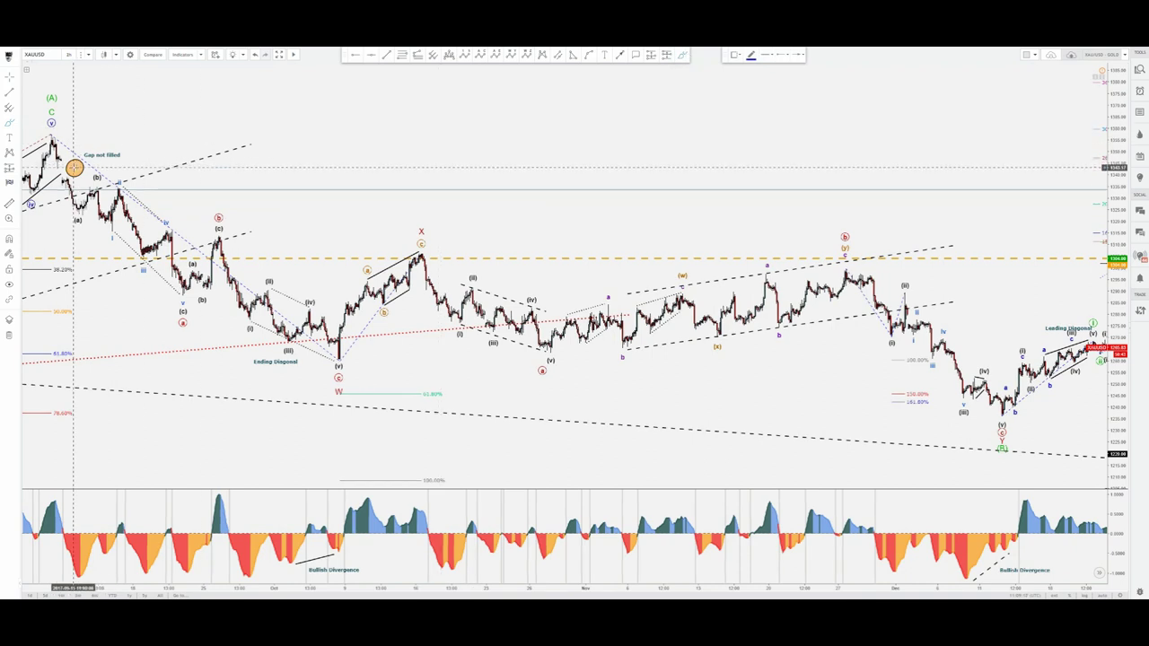
{"action": "left_click", "coordinate": [74, 167]}
{"action": "left_click", "coordinate": [367, 141]}
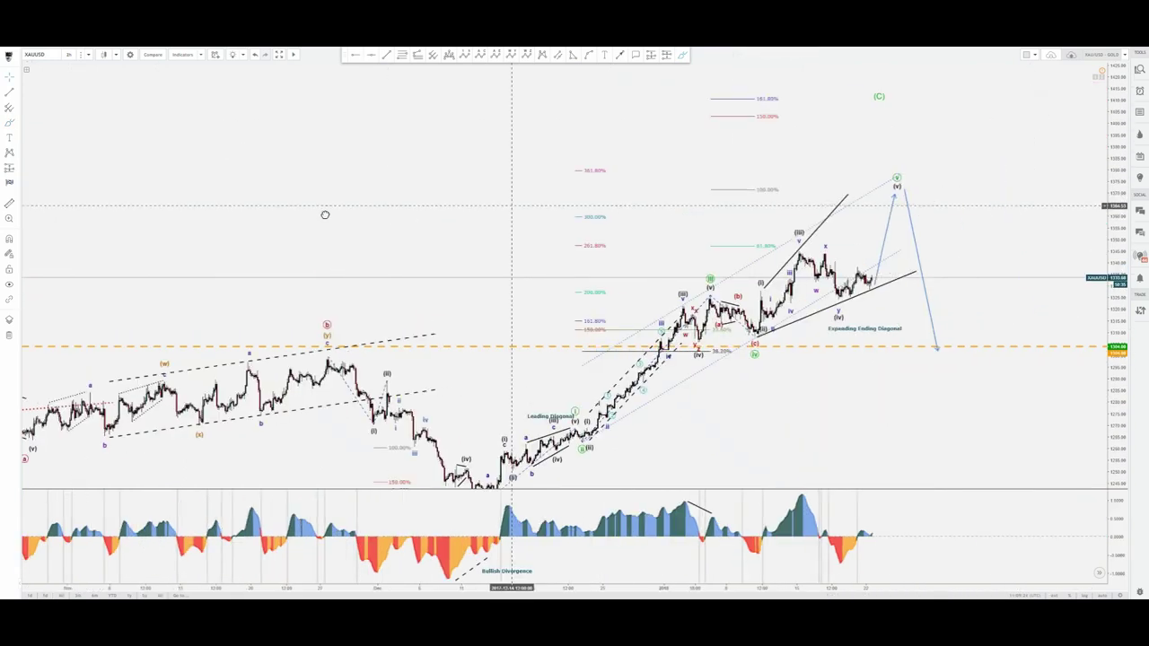
Step: Trace the swings from the (A) peak down to the W low with the brush, and handwrite an a beneath it
{"action": "left_click_drag", "start_coordinate": [325, 214], "coordinate": [307, 213]}
{"action": "left_click_drag", "start_coordinate": [237, 213], "coordinate": [653, 150]}
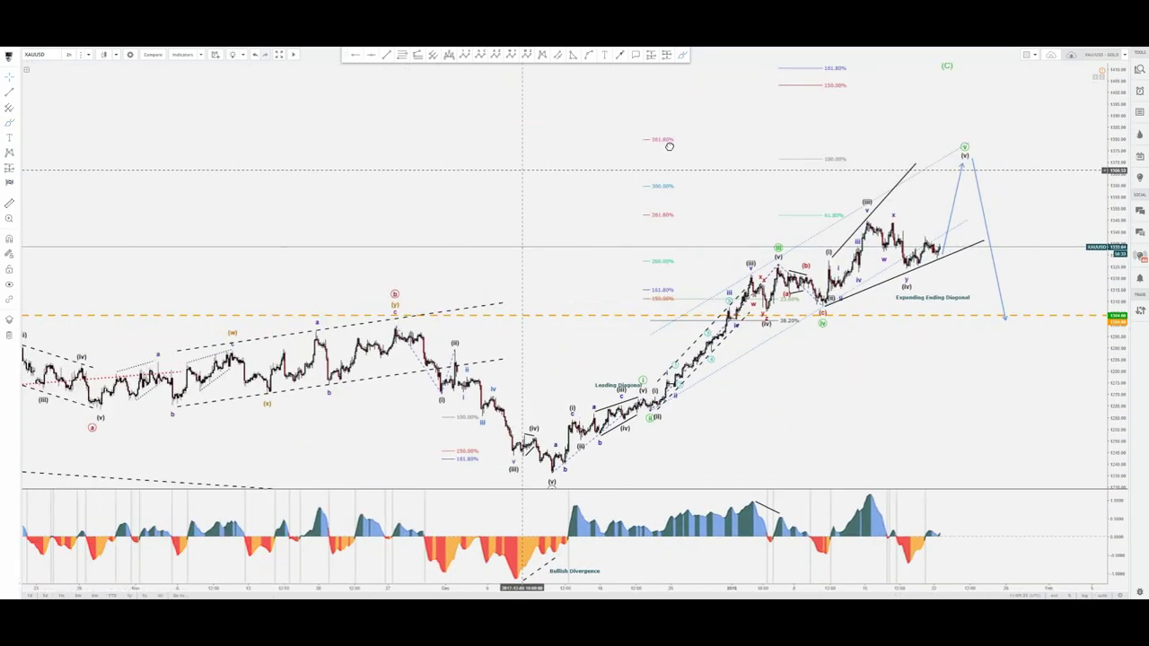
{"action": "left_click_drag", "start_coordinate": [337, 145], "coordinate": [624, 133]}
{"action": "left_click", "coordinate": [682, 56]}
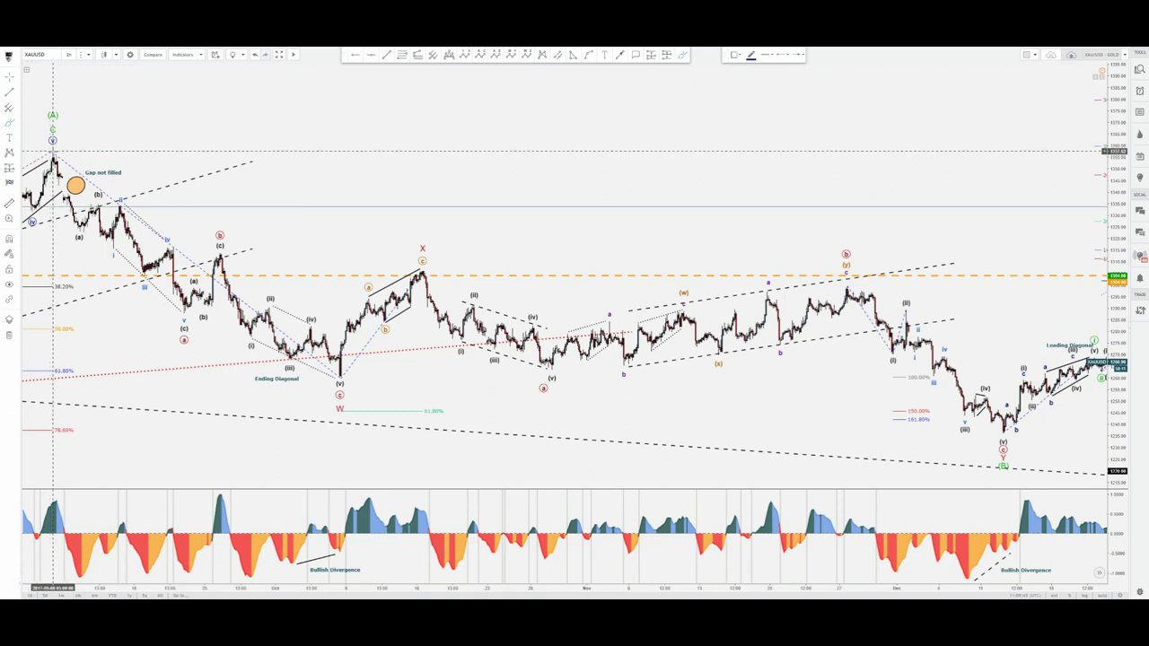
{"action": "left_click", "coordinate": [52, 152]}
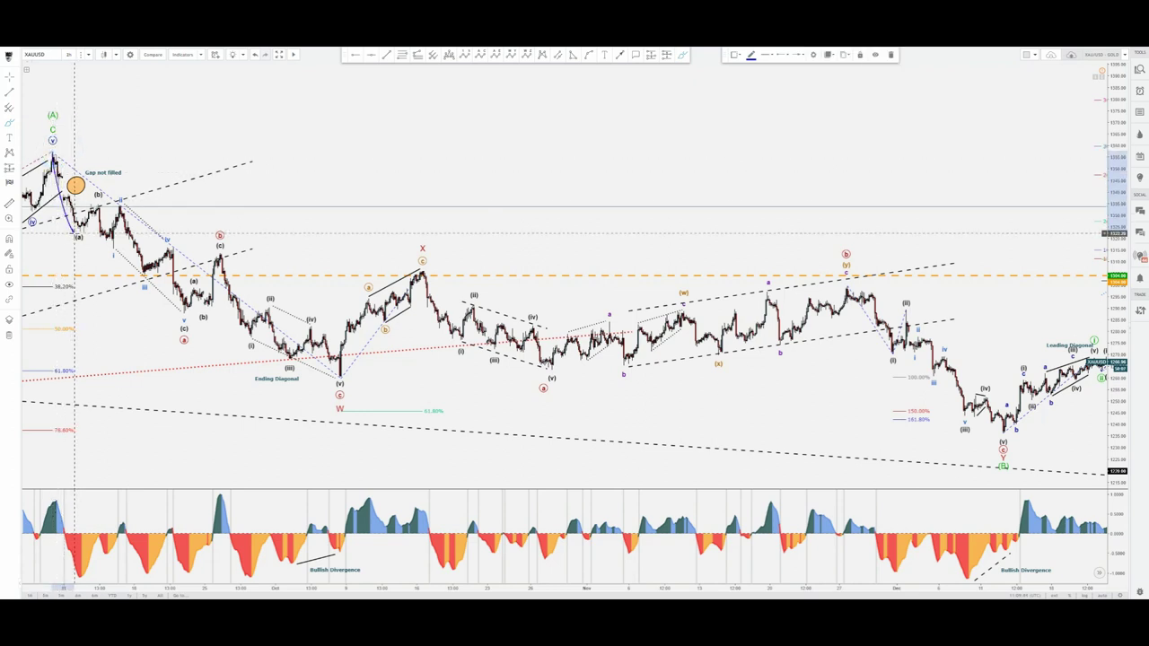
{"action": "mouse_move", "coordinate": [101, 199]}
{"action": "left_mouse_down"}
{"action": "mouse_move", "coordinate": [164, 283]}
{"action": "mouse_move", "coordinate": [202, 294]}
{"action": "mouse_move", "coordinate": [239, 269]}
{"action": "mouse_move", "coordinate": [348, 394]}
{"action": "left_mouse_up"}
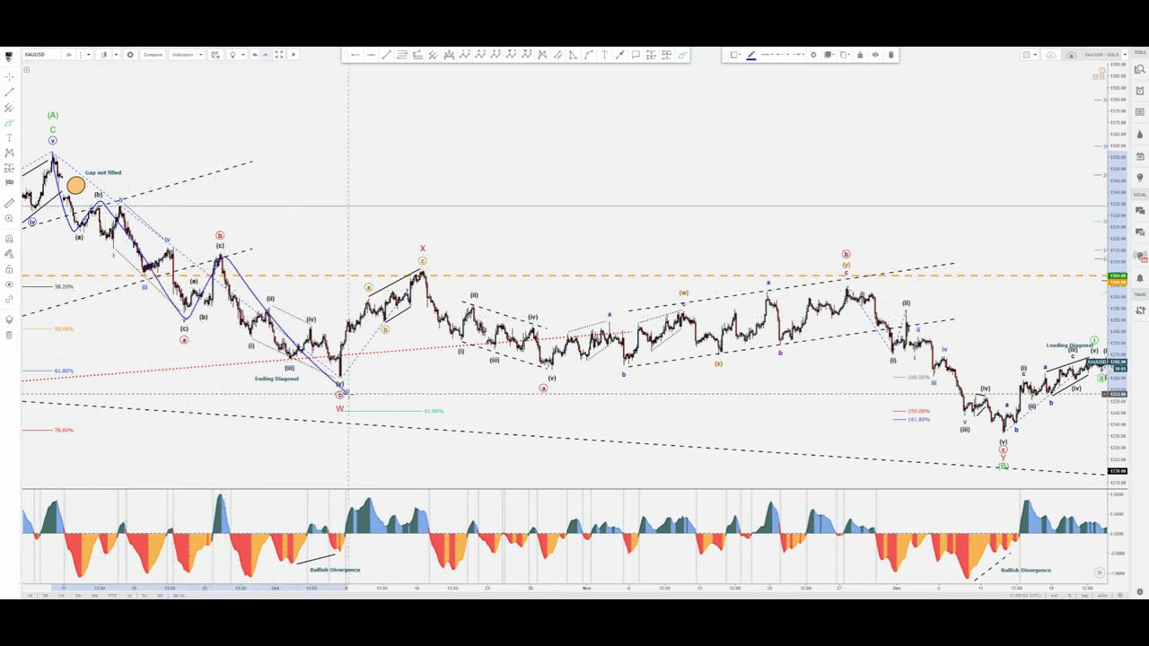
{"action": "mouse_move", "coordinate": [256, 362]}
{"action": "left_mouse_down"}
{"action": "mouse_move", "coordinate": [374, 405]}
{"action": "mouse_move", "coordinate": [313, 416]}
{"action": "mouse_move", "coordinate": [336, 422]}
{"action": "left_mouse_up"}
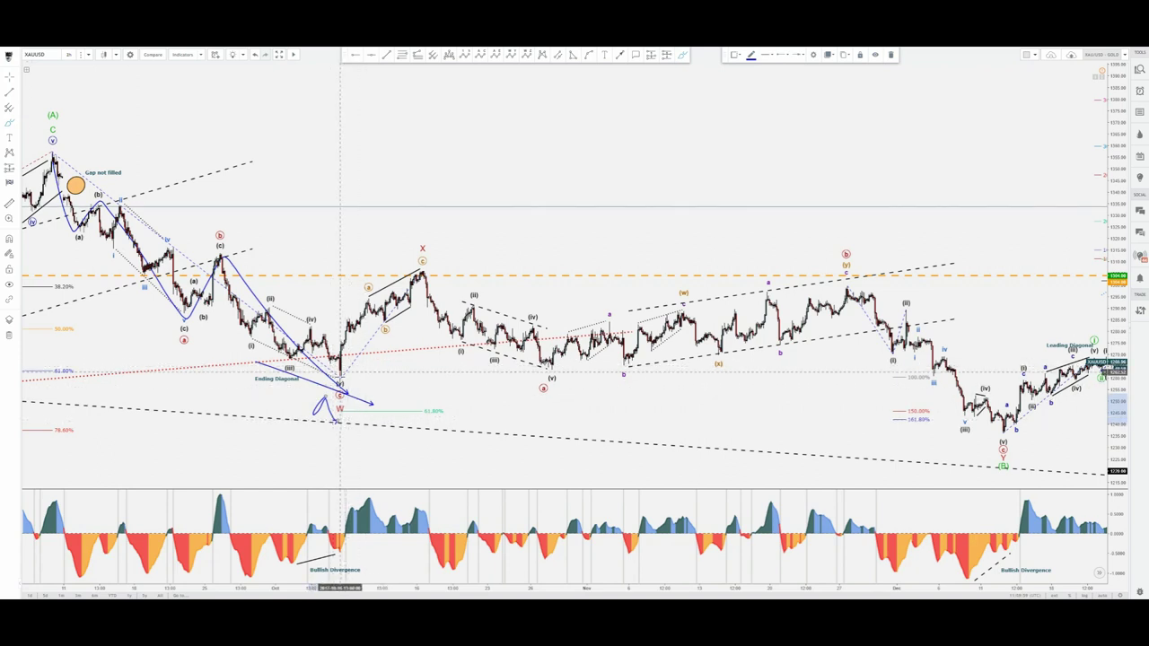
Step: Trace the rise from the W low to the X high with the brush, and sketch the following upward and downward waves
{"action": "left_click", "coordinate": [339, 375]}
{"action": "left_click", "coordinate": [419, 271]}
{"action": "left_click_drag", "start_coordinate": [565, 380], "coordinate": [734, 233]}
{"action": "mouse_move", "coordinate": [746, 166]}
{"action": "left_mouse_down"}
{"action": "mouse_move", "coordinate": [779, 192]}
{"action": "mouse_move", "coordinate": [764, 258]}
{"action": "mouse_move", "coordinate": [959, 452]}
{"action": "left_mouse_up"}
Step: Undo all freehand strokes tracing the decline and the waves after the W low
{"action": "key", "text": "ctrl+z"}
{"action": "key", "text": "ctrl+z"}
{"action": "key", "text": "ctrl+z"}
{"action": "key", "text": "ctrl+z"}
{"action": "key", "text": "ctrl+z"}
{"action": "key", "text": "ctrl+z"}
Step: Brush a line along the ending diagonal's lower edge from (iii) to the (v) low at wave W
{"action": "left_click", "coordinate": [679, 55]}
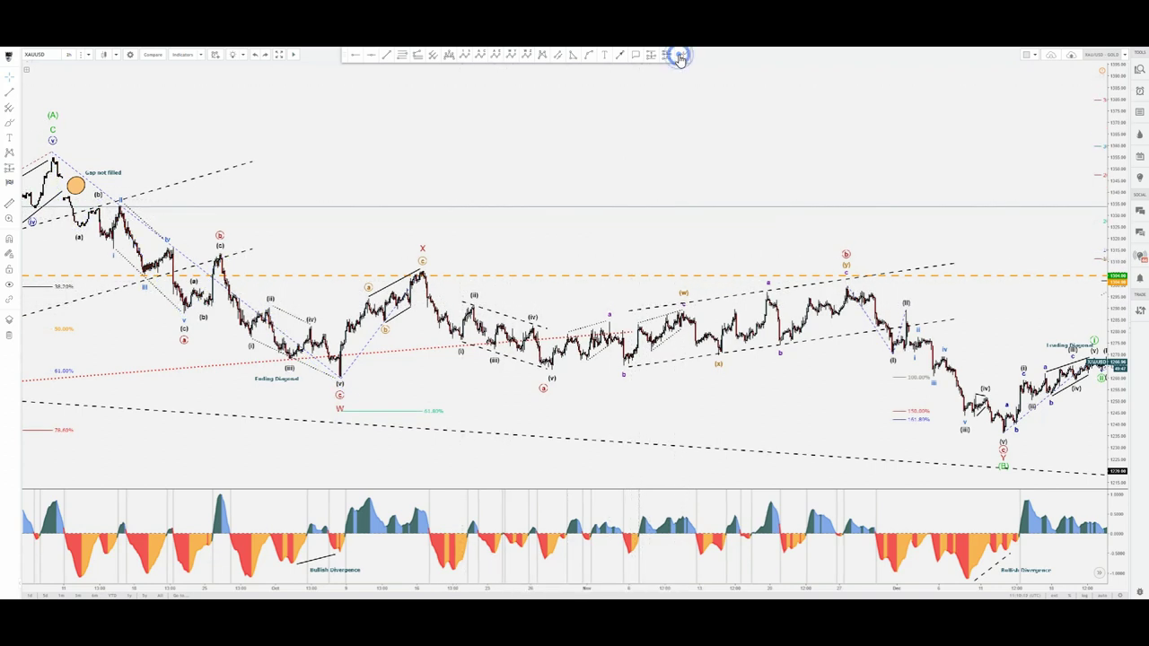
{"action": "left_click", "coordinate": [286, 356]}
{"action": "left_click", "coordinate": [343, 391]}
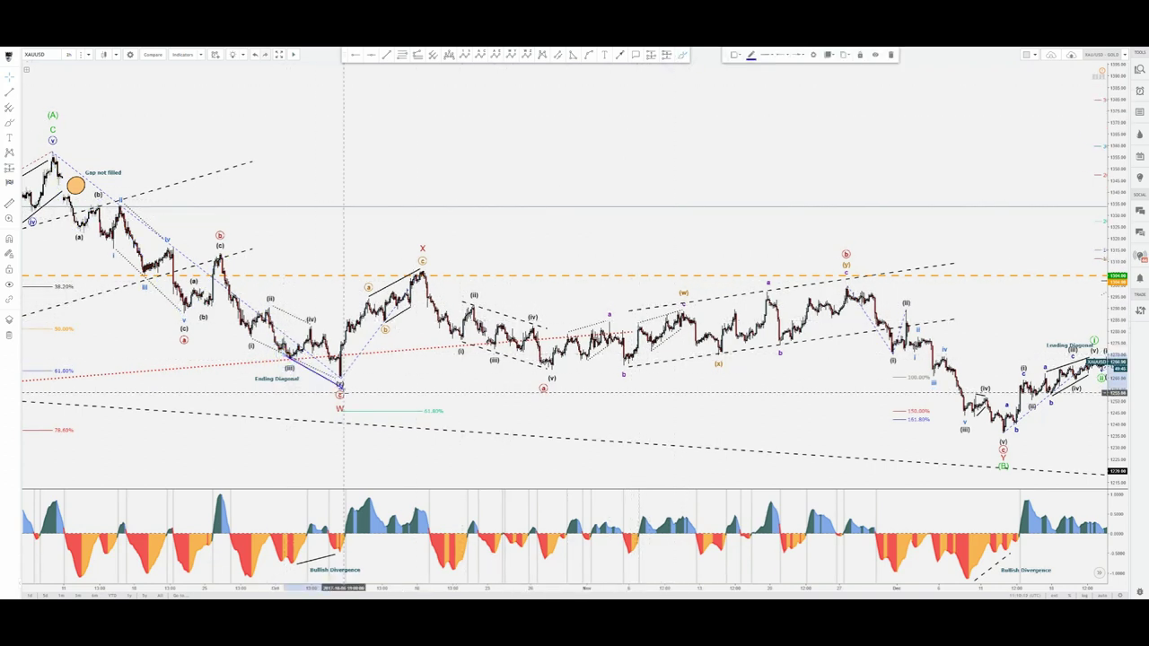
{"action": "left_click", "coordinate": [338, 377]}
{"action": "key", "text": "Escape"}
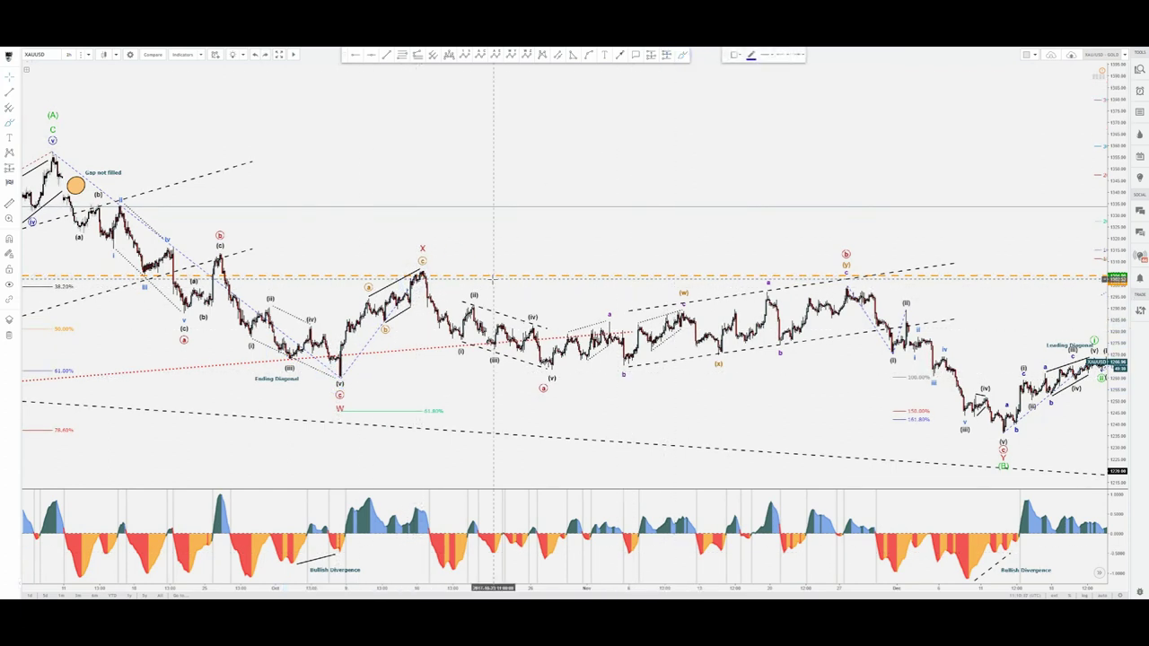
Step: Sketch a brush stroke following the first drop from the X high toward wave (i)
{"action": "left_click", "coordinate": [426, 267]}
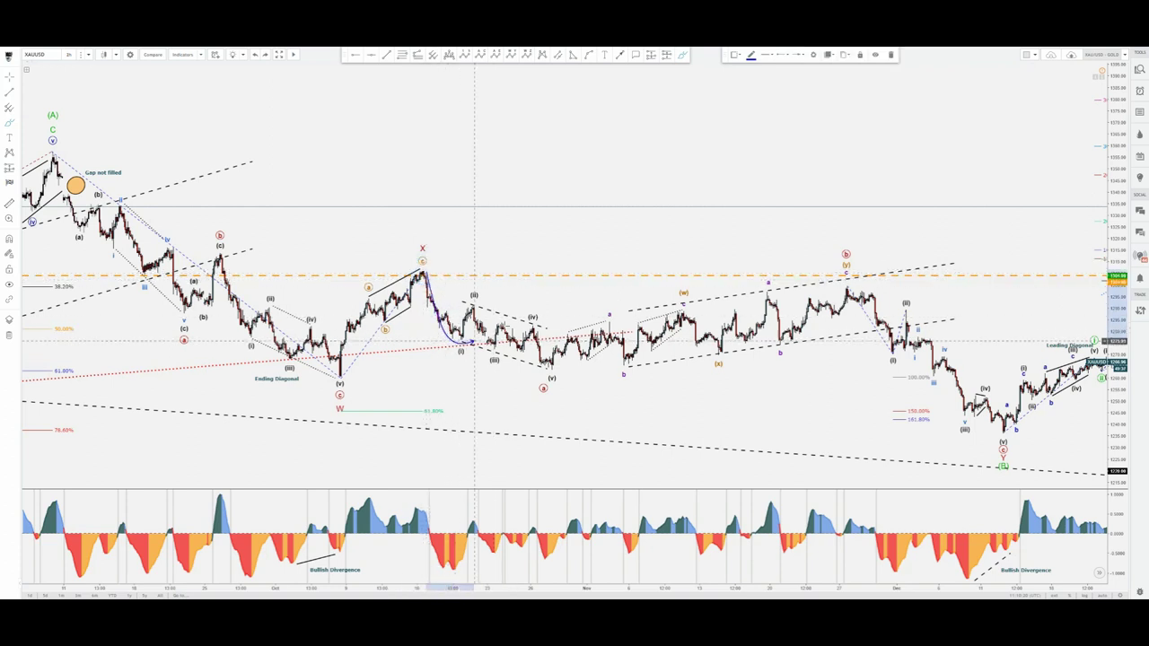
{"action": "key", "text": "Escape"}
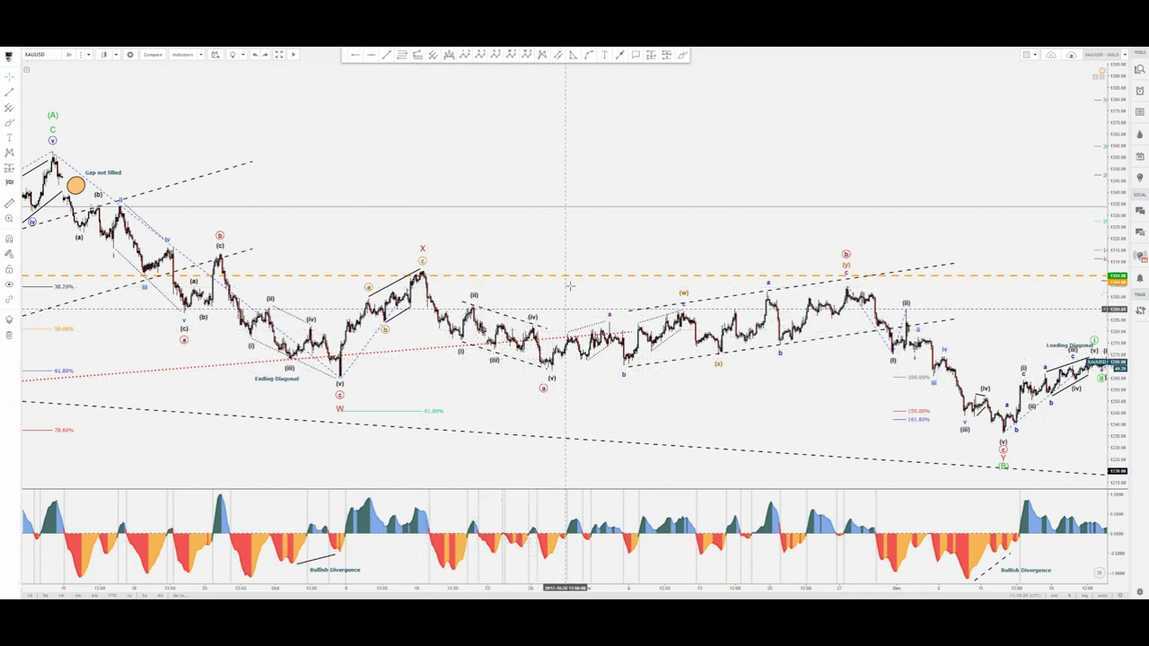
{"action": "left_click", "coordinate": [682, 55]}
{"action": "left_click", "coordinate": [432, 268]}
{"action": "key", "text": "Escape"}
Step: Move the circled red a label so it sits directly beneath the (v) low after wave X
{"action": "left_click", "coordinate": [541, 392]}
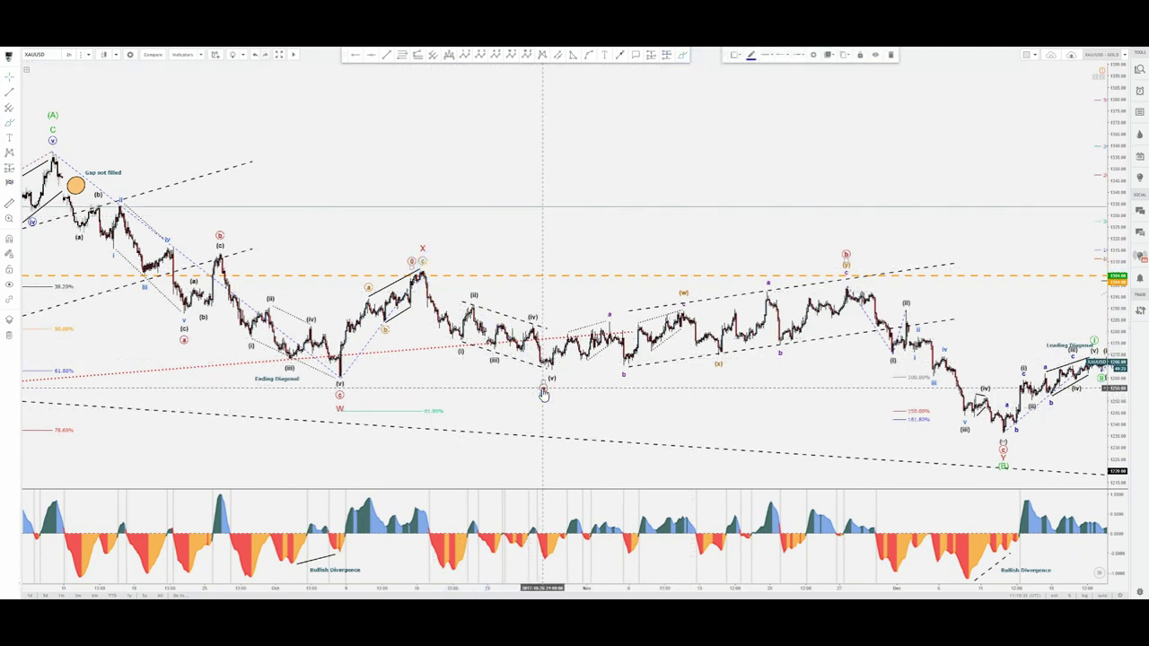
{"action": "left_click", "coordinate": [544, 394]}
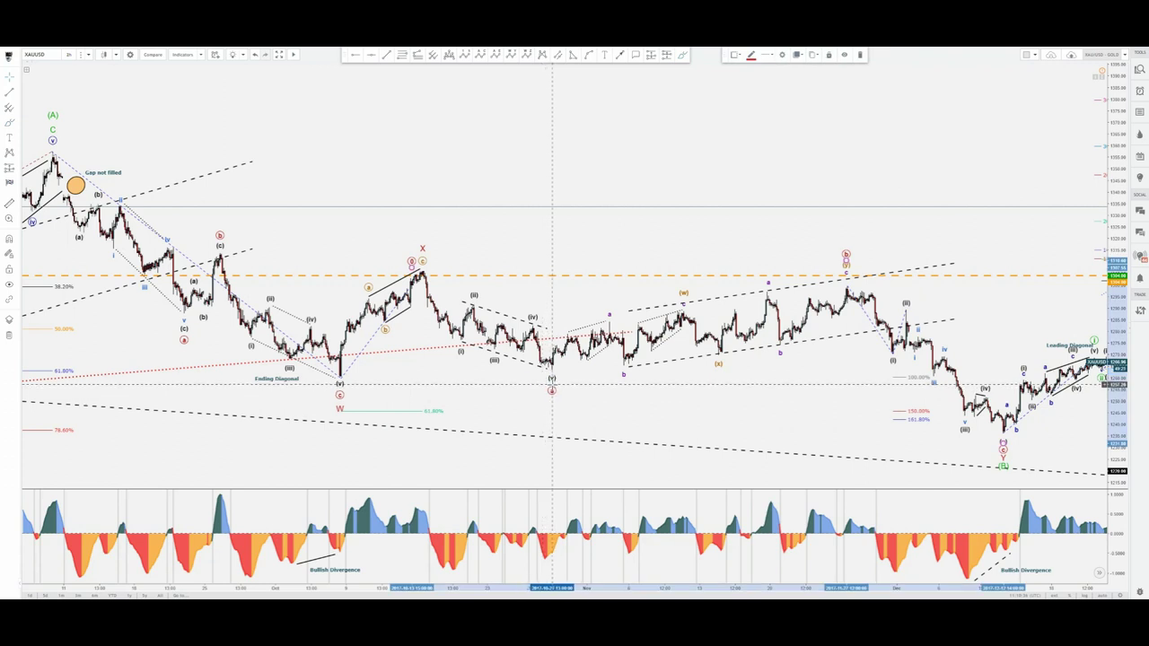
Step: Brush arrows from the W low up to X and down to the circled a low, handwriting a and b at their ends
{"action": "left_click", "coordinate": [682, 54]}
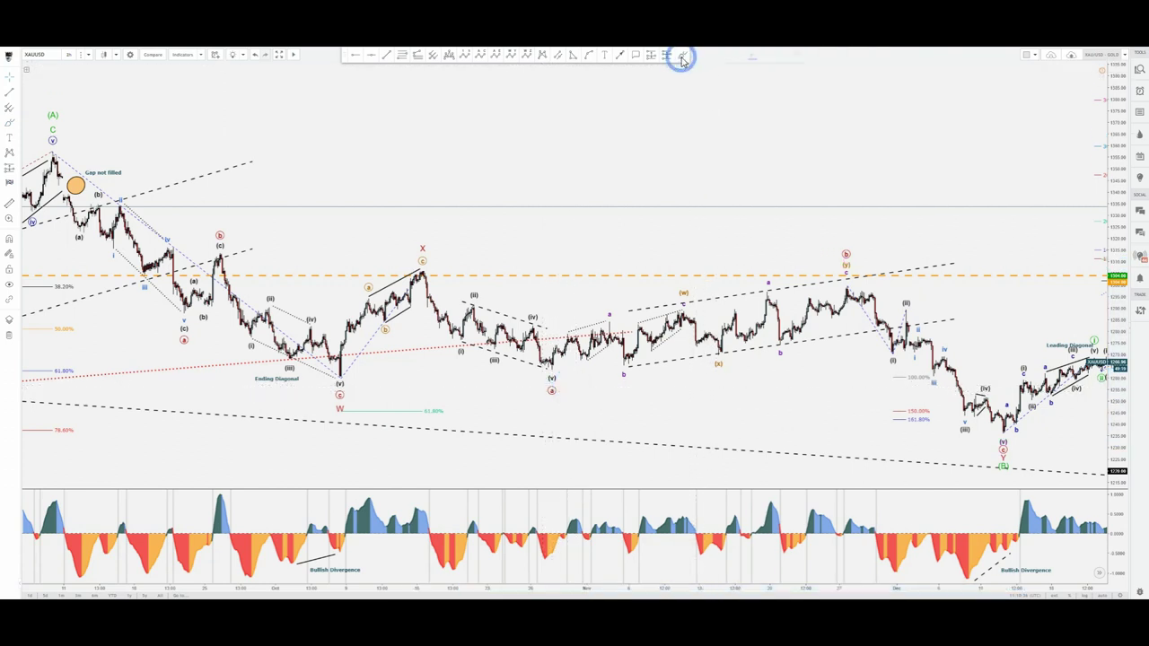
{"action": "left_click", "coordinate": [339, 378]}
{"action": "mouse_move", "coordinate": [431, 220]}
{"action": "left_mouse_down"}
{"action": "mouse_move", "coordinate": [450, 283]}
{"action": "mouse_move", "coordinate": [580, 381]}
{"action": "mouse_move", "coordinate": [583, 395]}
{"action": "left_mouse_up"}
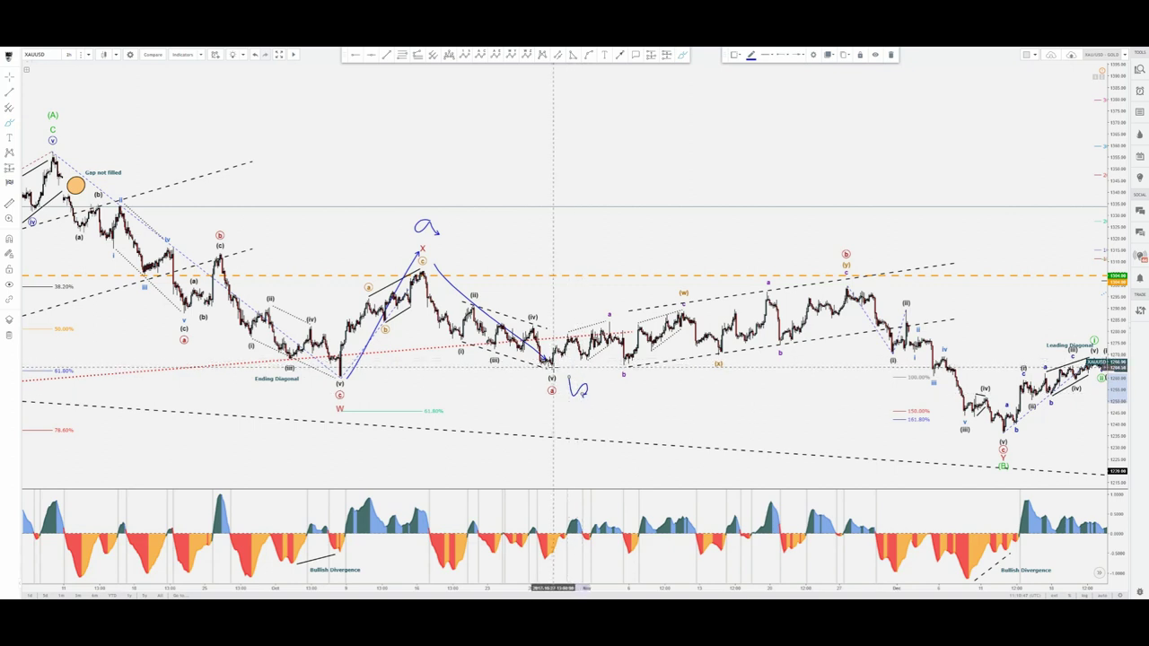
Step: Trace the three-wave rise from the circled a low to (w), circle it with the brush, and remove the circle
{"action": "mouse_move", "coordinate": [562, 366]}
{"action": "left_mouse_down"}
{"action": "mouse_move", "coordinate": [608, 330]}
{"action": "mouse_move", "coordinate": [675, 319]}
{"action": "left_mouse_up"}
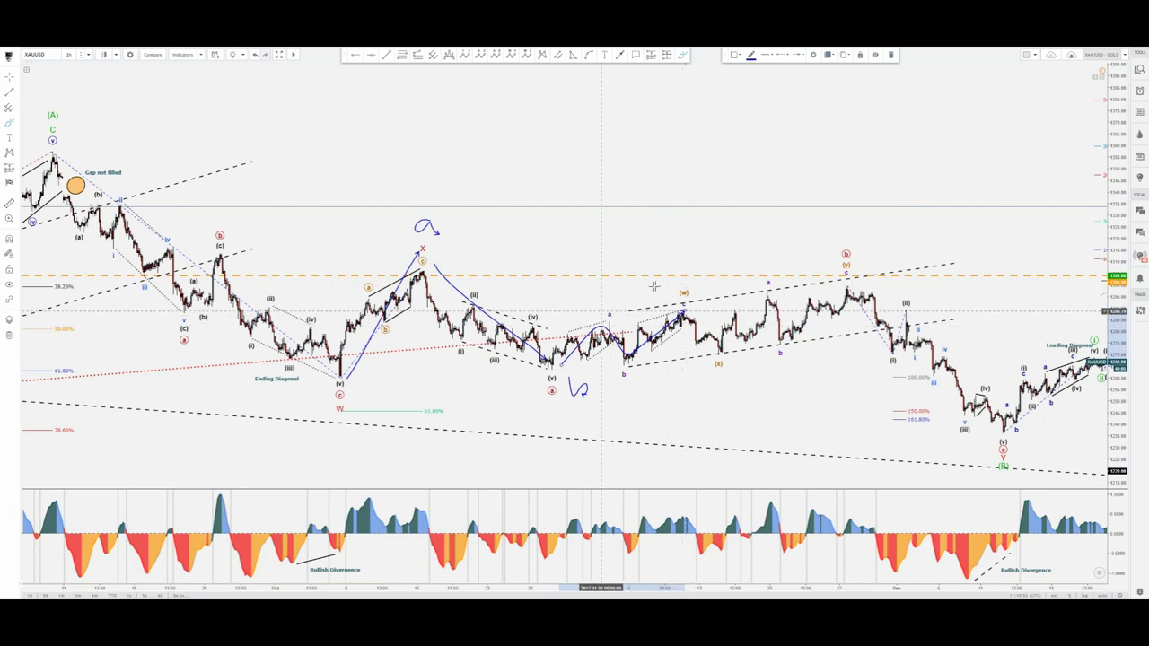
{"action": "mouse_move", "coordinate": [595, 308]}
{"action": "left_mouse_down"}
{"action": "mouse_move", "coordinate": [659, 379]}
{"action": "mouse_move", "coordinate": [585, 318]}
{"action": "left_mouse_up"}
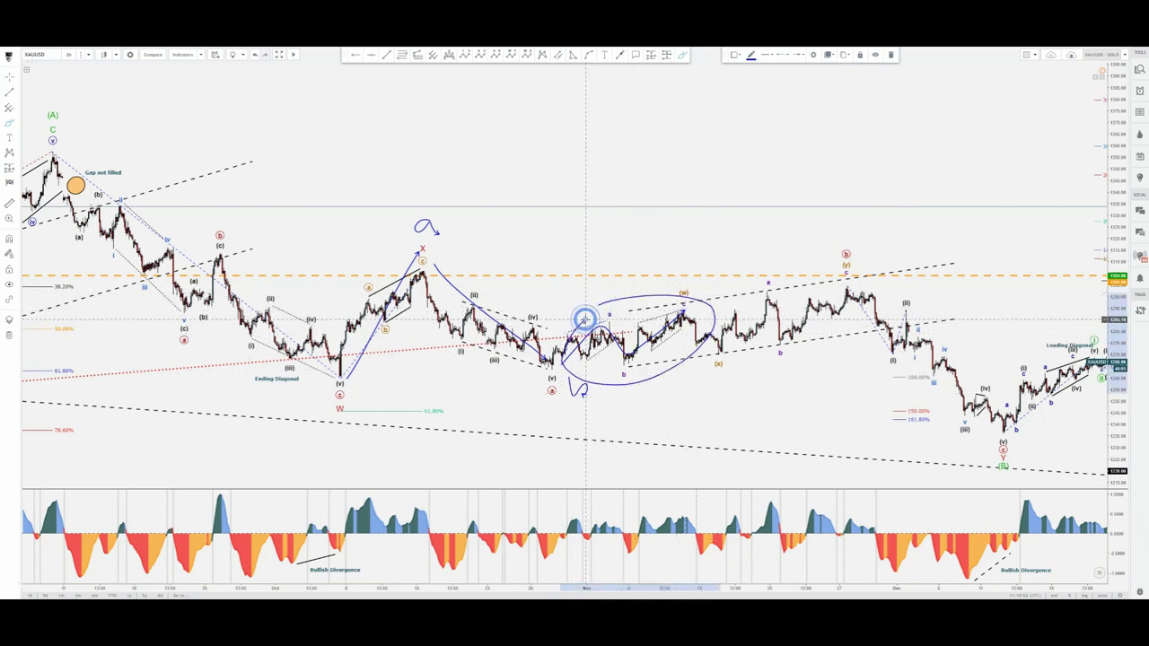
{"action": "key", "text": "Delete"}
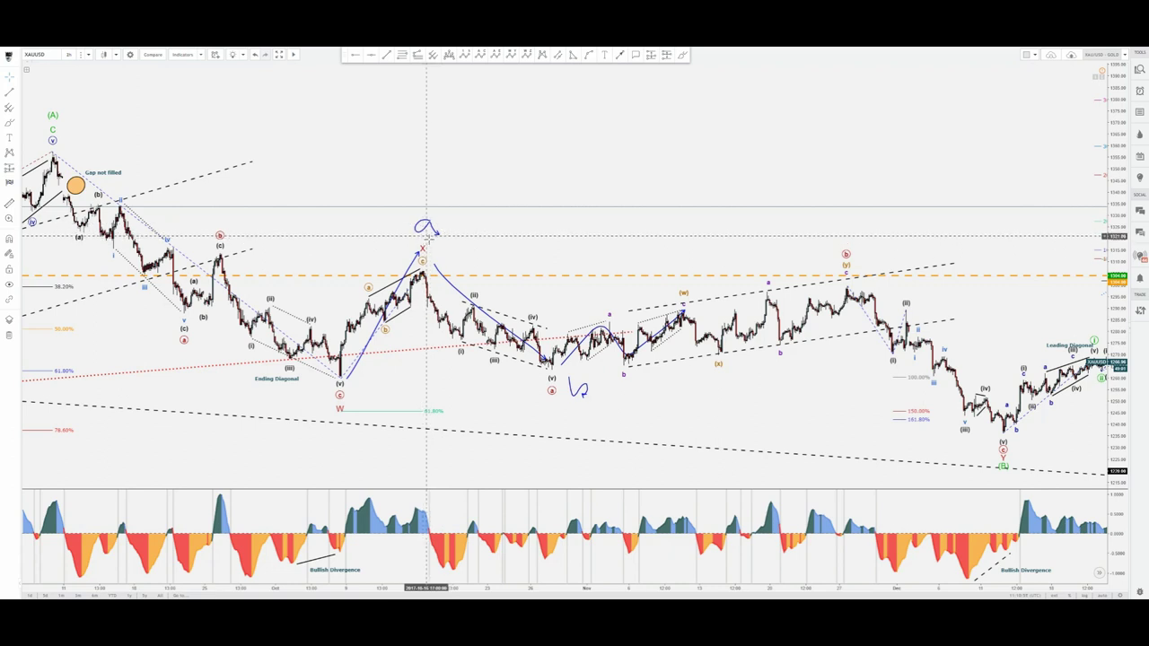
Step: Handwrite alternative w and x labels beside a and b, and brush over the rise to (w) and the drop to (x)
{"action": "mouse_move", "coordinate": [418, 191]}
{"action": "left_mouse_down"}
{"action": "mouse_move", "coordinate": [436, 209]}
{"action": "mouse_move", "coordinate": [453, 196]}
{"action": "left_mouse_up"}
{"action": "mouse_move", "coordinate": [569, 377]}
{"action": "left_mouse_down"}
{"action": "mouse_move", "coordinate": [561, 410]}
{"action": "mouse_move", "coordinate": [580, 418]}
{"action": "left_mouse_up"}
{"action": "mouse_move", "coordinate": [574, 366]}
{"action": "left_mouse_down"}
{"action": "mouse_move", "coordinate": [679, 298]}
{"action": "mouse_move", "coordinate": [718, 336]}
{"action": "mouse_move", "coordinate": [633, 325]}
{"action": "mouse_move", "coordinate": [654, 316]}
{"action": "mouse_move", "coordinate": [650, 355]}
{"action": "mouse_move", "coordinate": [688, 268]}
{"action": "mouse_move", "coordinate": [698, 276]}
{"action": "mouse_move", "coordinate": [690, 309]}
{"action": "mouse_move", "coordinate": [720, 352]}
{"action": "left_mouse_up"}
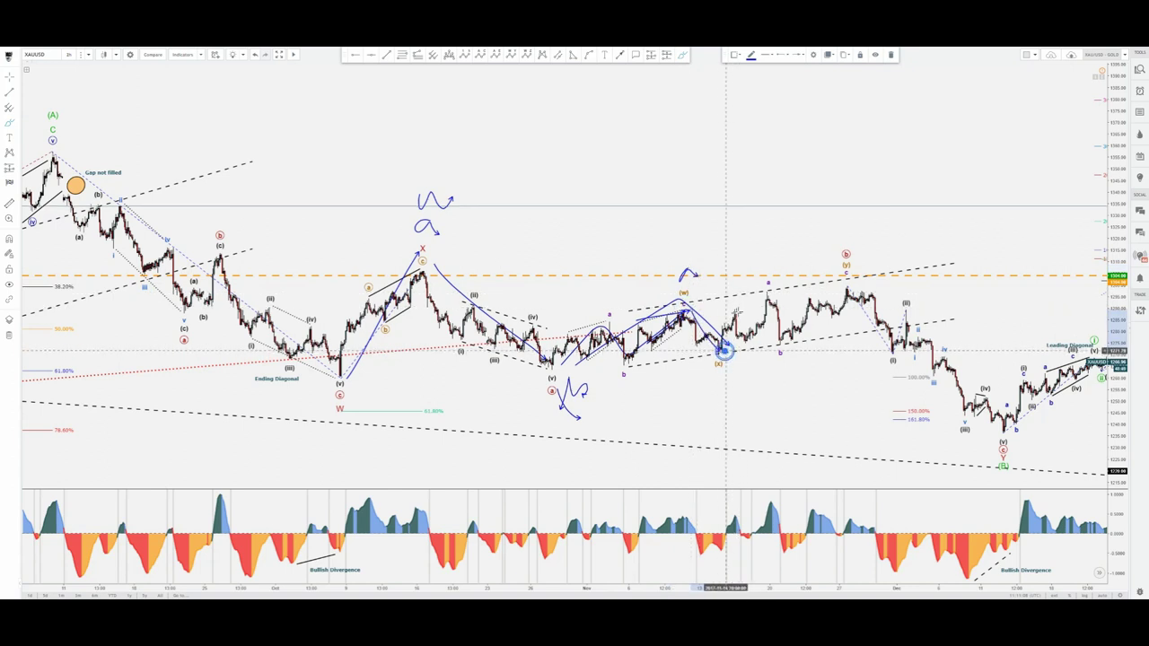
{"action": "left_click", "coordinate": [810, 225]}
Step: Undo all the handwritten labels and brush strokes between W and (x)
{"action": "key", "text": "ctrl+z"}
{"action": "key", "text": "ctrl+z"}
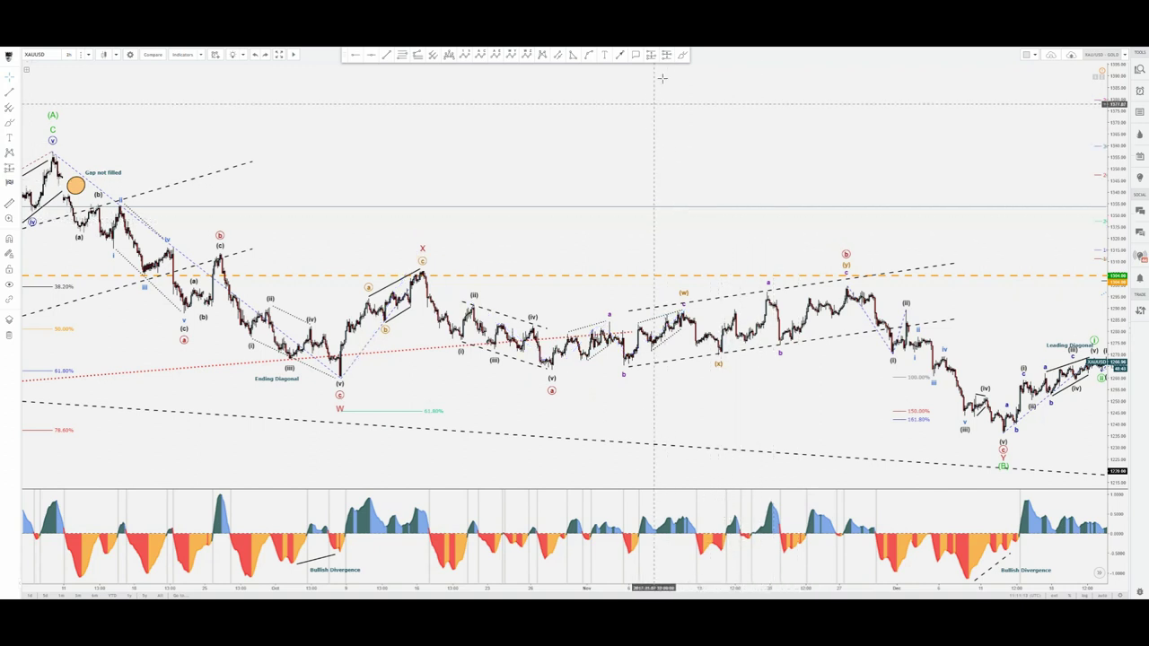
{"action": "key", "text": "ctrl+z"}
Step: Sketch a flat path from W to X, down to the circled a low and up past X, with reference lines above and below
{"action": "left_click", "coordinate": [681, 56]}
{"action": "mouse_move", "coordinate": [348, 373]}
{"action": "left_mouse_down"}
{"action": "mouse_move", "coordinate": [428, 267]}
{"action": "mouse_move", "coordinate": [543, 367]}
{"action": "mouse_move", "coordinate": [711, 242]}
{"action": "left_mouse_up"}
{"action": "left_click_drag", "start_coordinate": [432, 253], "coordinate": [721, 223]}
{"action": "left_click_drag", "start_coordinate": [325, 388], "coordinate": [551, 376]}
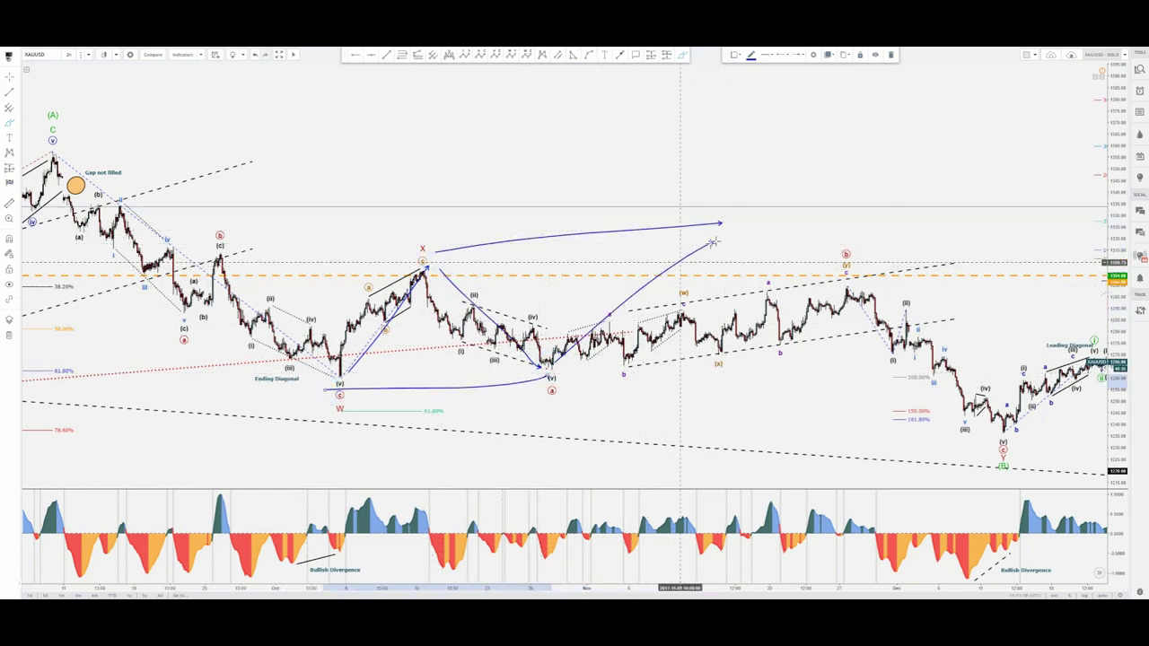
{"action": "left_click_drag", "start_coordinate": [382, 263], "coordinate": [537, 260]}
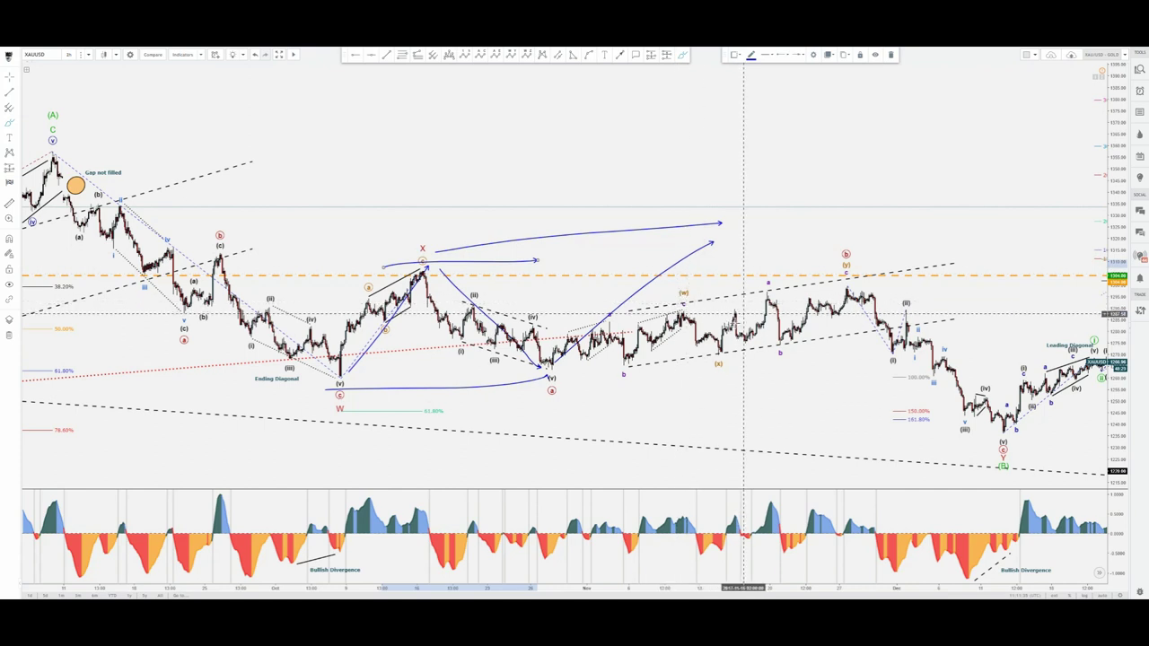
Step: Brush over the small rise and pullback right after the (x) low, and remove the stroke
{"action": "left_click", "coordinate": [719, 351]}
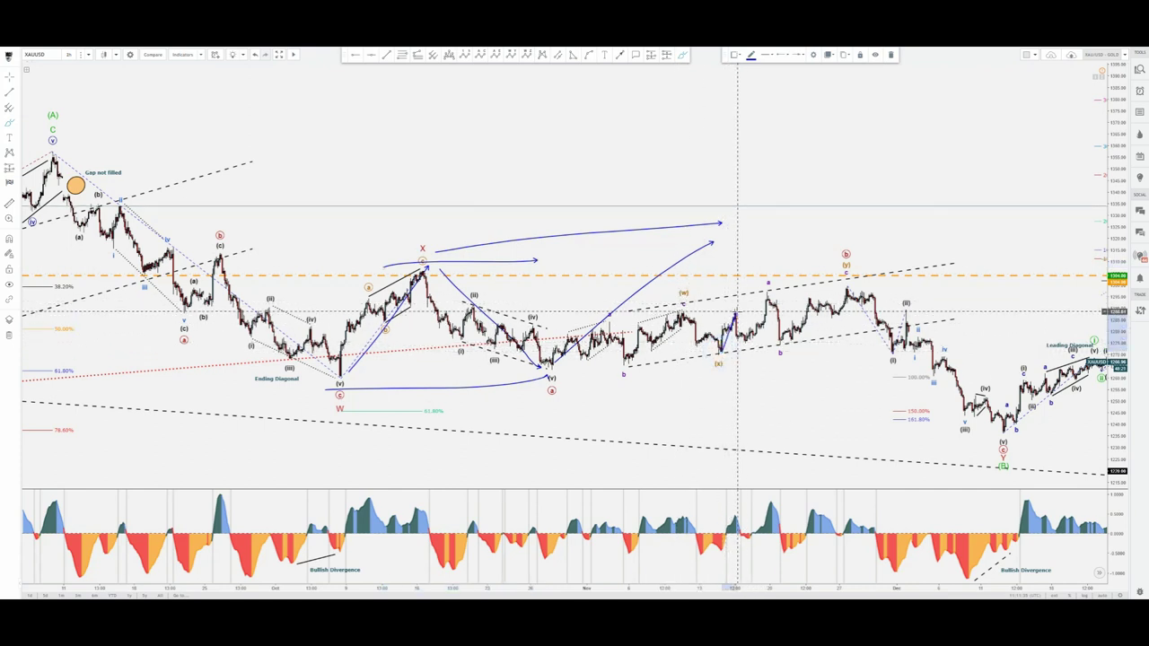
{"action": "left_click", "coordinate": [737, 311]}
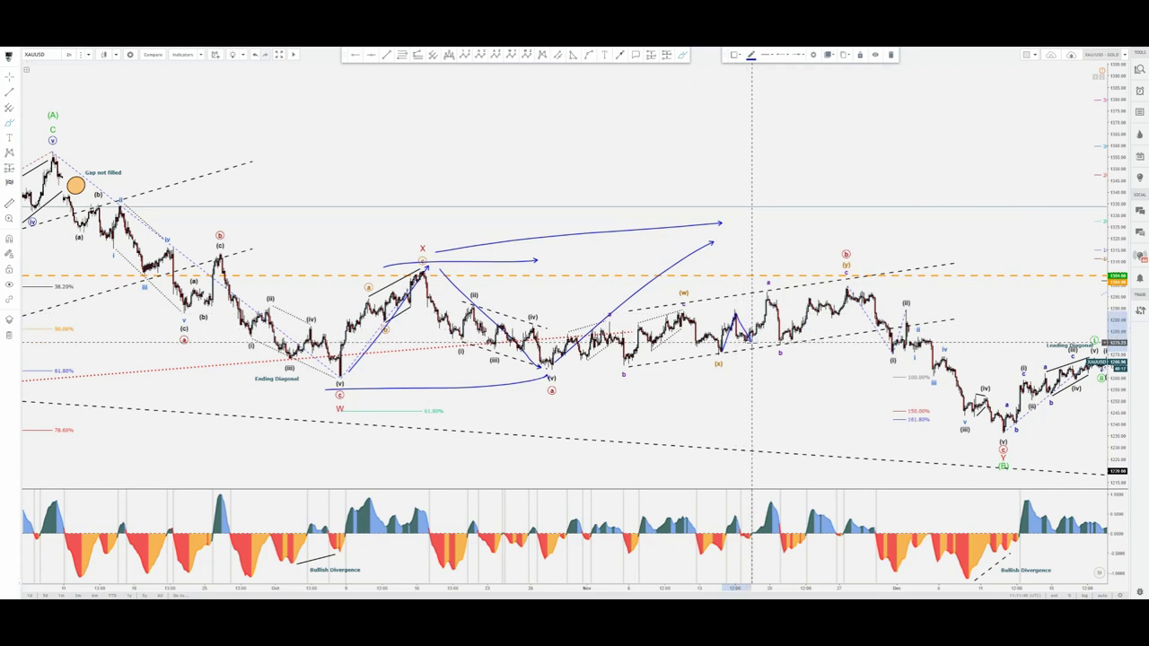
{"action": "key", "text": "Delete"}
Step: Trace the late November rise to the circled b high, extend it with an arrow, and underline the X high's level
{"action": "left_click", "coordinate": [681, 56]}
{"action": "left_click", "coordinate": [777, 343]}
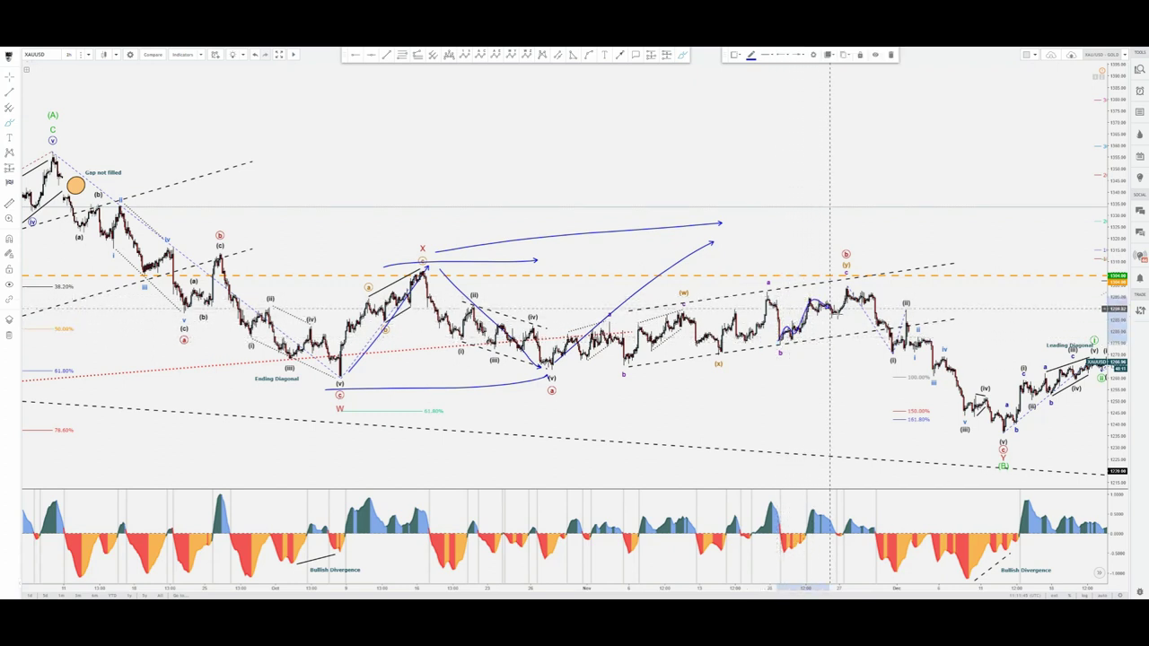
{"action": "left_click_drag", "start_coordinate": [838, 313], "coordinate": [845, 290]}
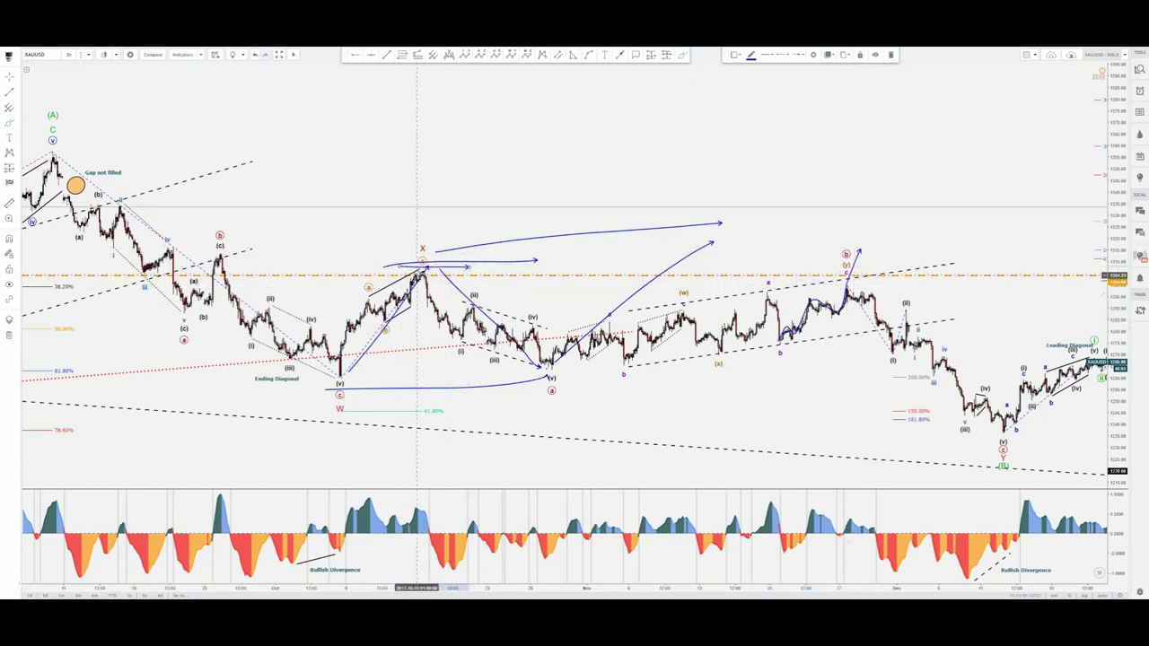
Step: Handwrite b above the circled b high and a at the W low, and brush the final decline toward the Y low
{"action": "mouse_move", "coordinate": [868, 220]}
{"action": "left_mouse_down"}
{"action": "mouse_move", "coordinate": [871, 235]}
{"action": "mouse_move", "coordinate": [889, 238]}
{"action": "mouse_move", "coordinate": [878, 239]}
{"action": "left_mouse_up"}
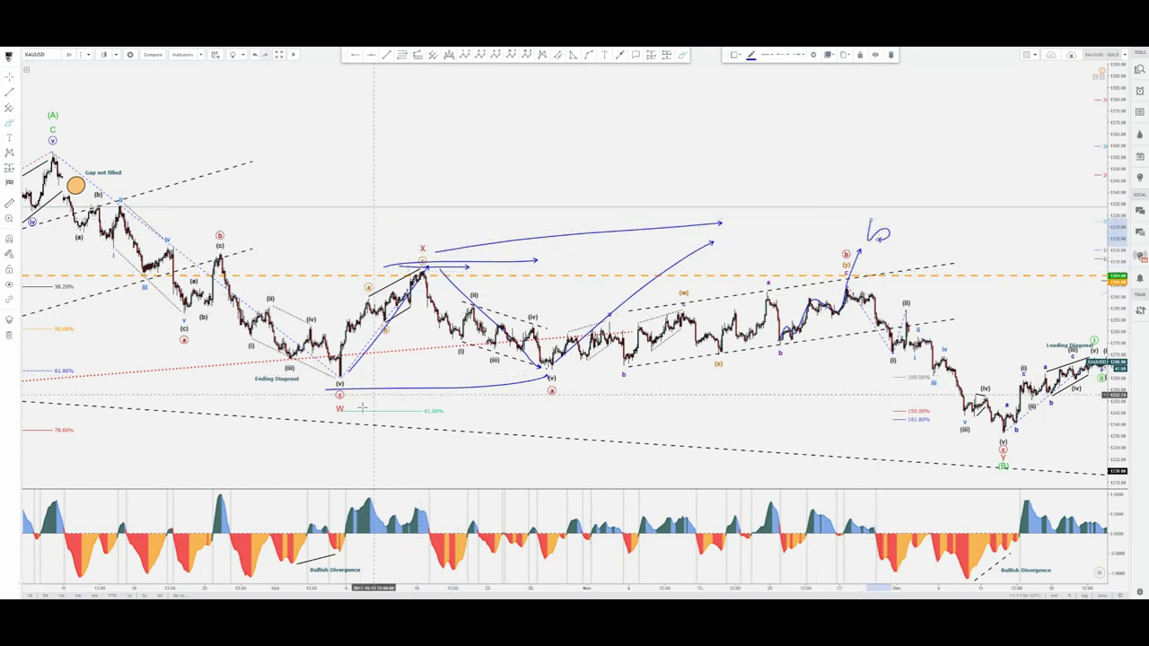
{"action": "mouse_move", "coordinate": [335, 403]}
{"action": "left_mouse_down"}
{"action": "mouse_move", "coordinate": [312, 416]}
{"action": "mouse_move", "coordinate": [354, 428]}
{"action": "left_mouse_up"}
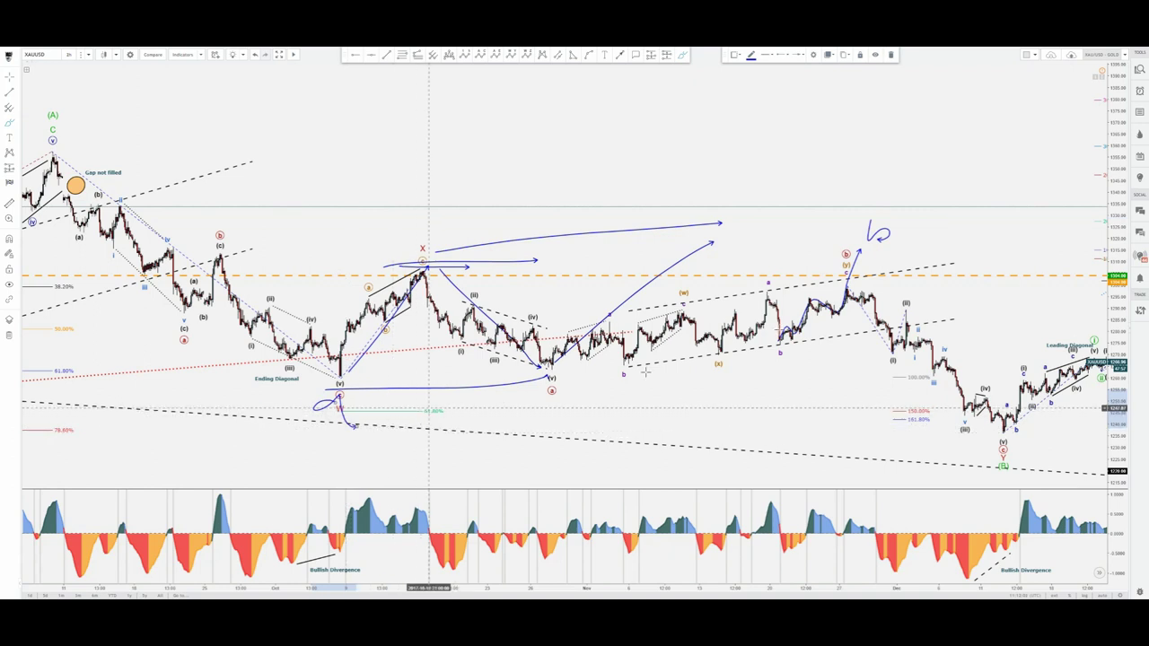
{"action": "left_click_drag", "start_coordinate": [890, 241], "coordinate": [973, 384]}
{"action": "left_click_drag", "start_coordinate": [998, 435], "coordinate": [1002, 440]}
Step: Undo all remaining freehand arrows, lines and handwritten labels on the chart
{"action": "key", "text": "ctrl+z"}
{"action": "key", "text": "ctrl+z"}
{"action": "key", "text": "ctrl+z"}
{"action": "key", "text": "ctrl+z"}
{"action": "key", "text": "ctrl+z"}
{"action": "key", "text": "ctrl+z"}
{"action": "key", "text": "ctrl+z"}
{"action": "key", "text": "ctrl+z"}
{"action": "key", "text": "ctrl+z"}
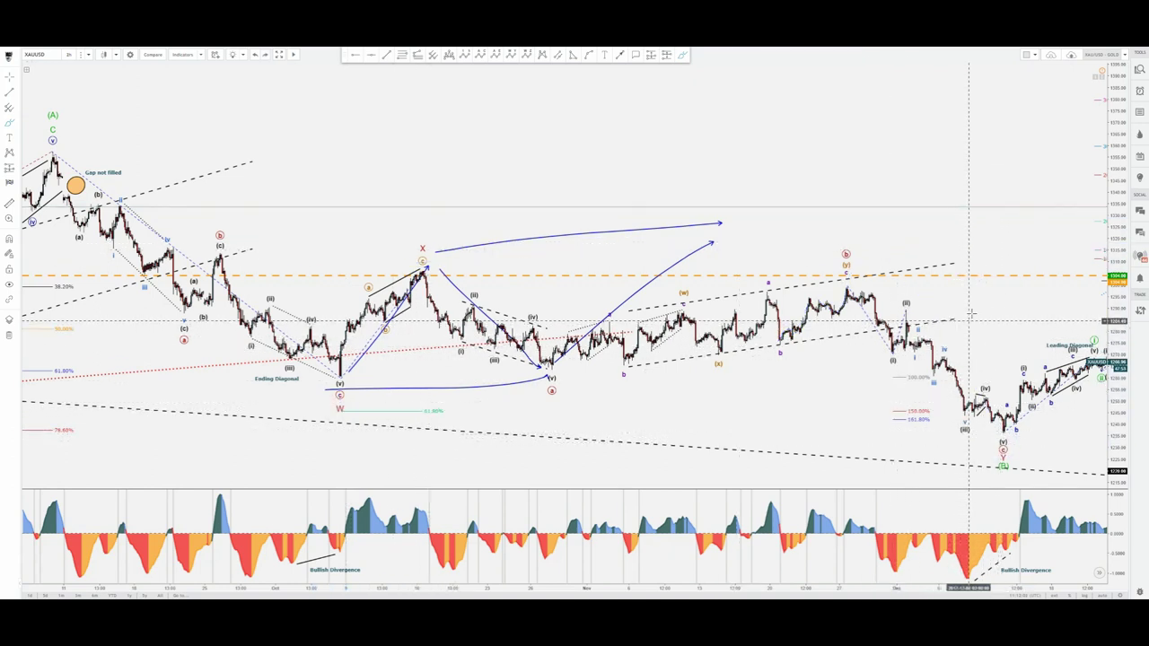
{"action": "key", "text": "ctrl+z"}
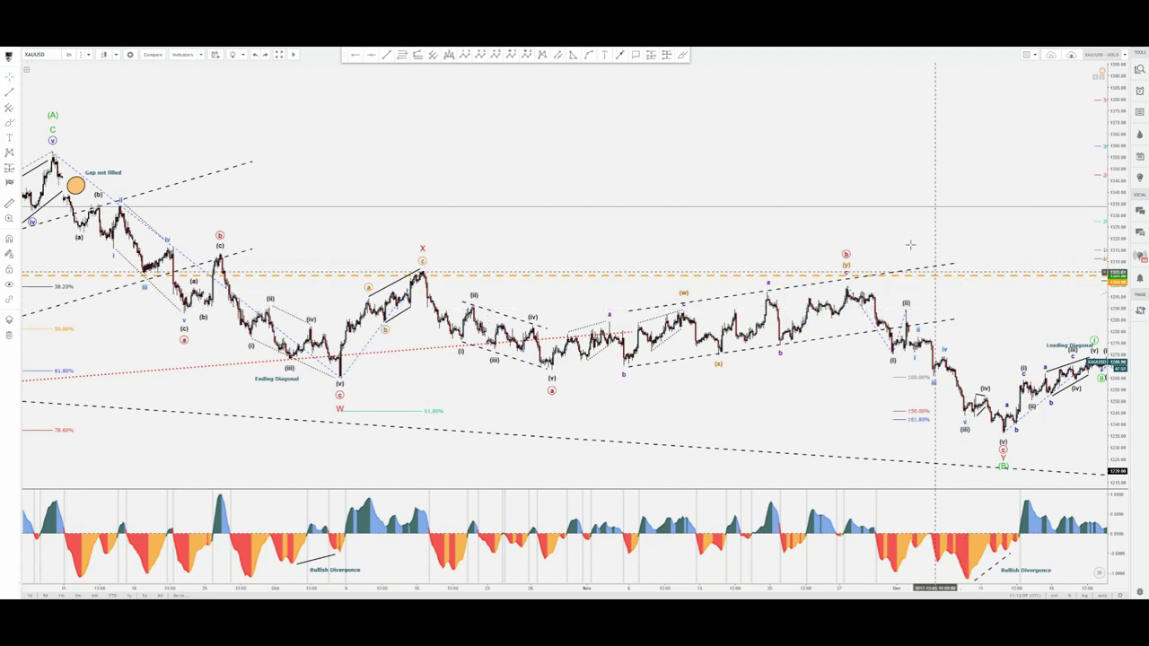
Step: Brush a path from the (A) high through the W low, X high and circled a low to circled b, and remove it
{"action": "left_click", "coordinate": [683, 56]}
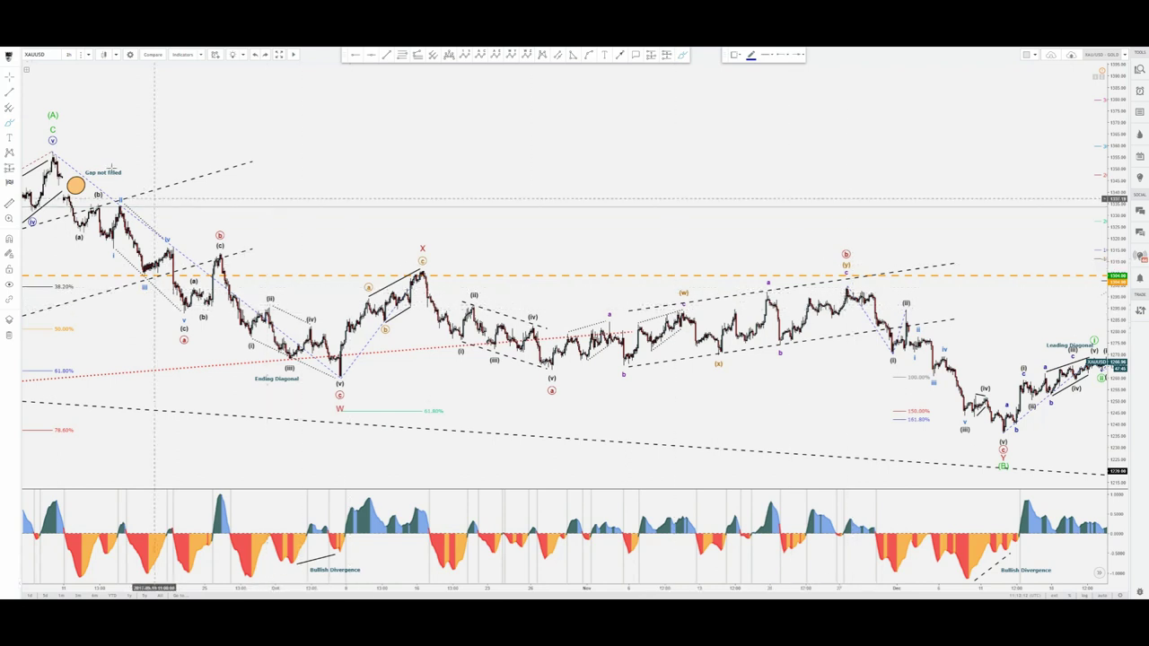
{"action": "mouse_move", "coordinate": [78, 149]}
{"action": "left_mouse_down"}
{"action": "mouse_move", "coordinate": [234, 332]}
{"action": "mouse_move", "coordinate": [329, 390]}
{"action": "mouse_move", "coordinate": [429, 277]}
{"action": "mouse_move", "coordinate": [491, 325]}
{"action": "mouse_move", "coordinate": [608, 352]}
{"action": "mouse_move", "coordinate": [869, 288]}
{"action": "left_mouse_up"}
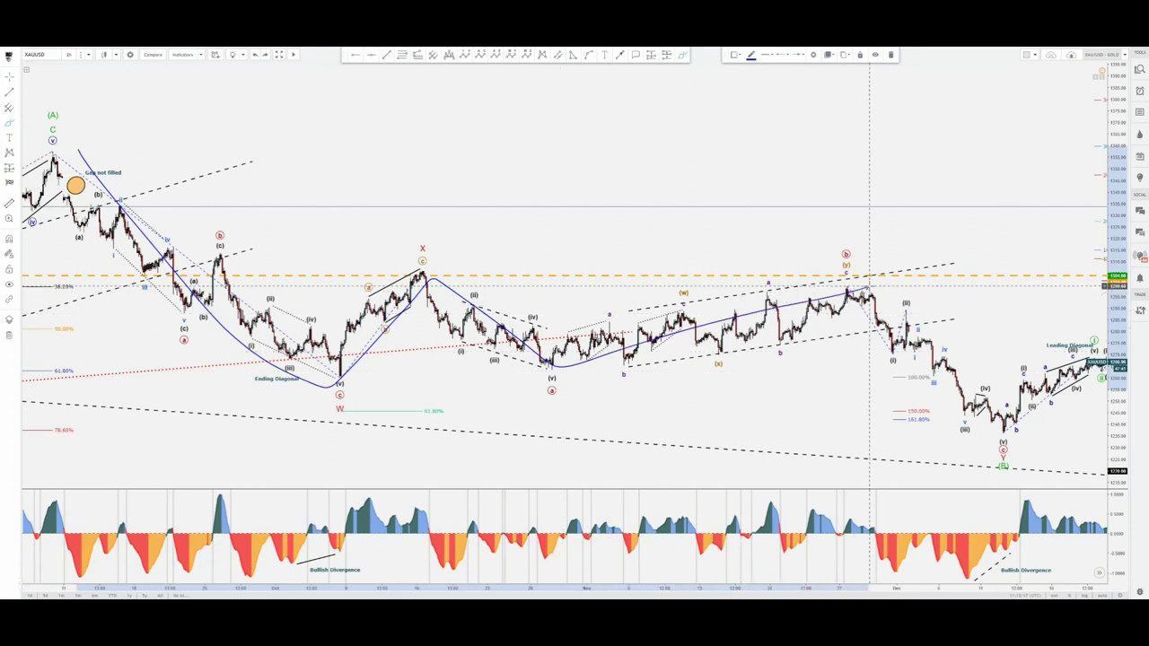
{"action": "key", "text": "Delete"}
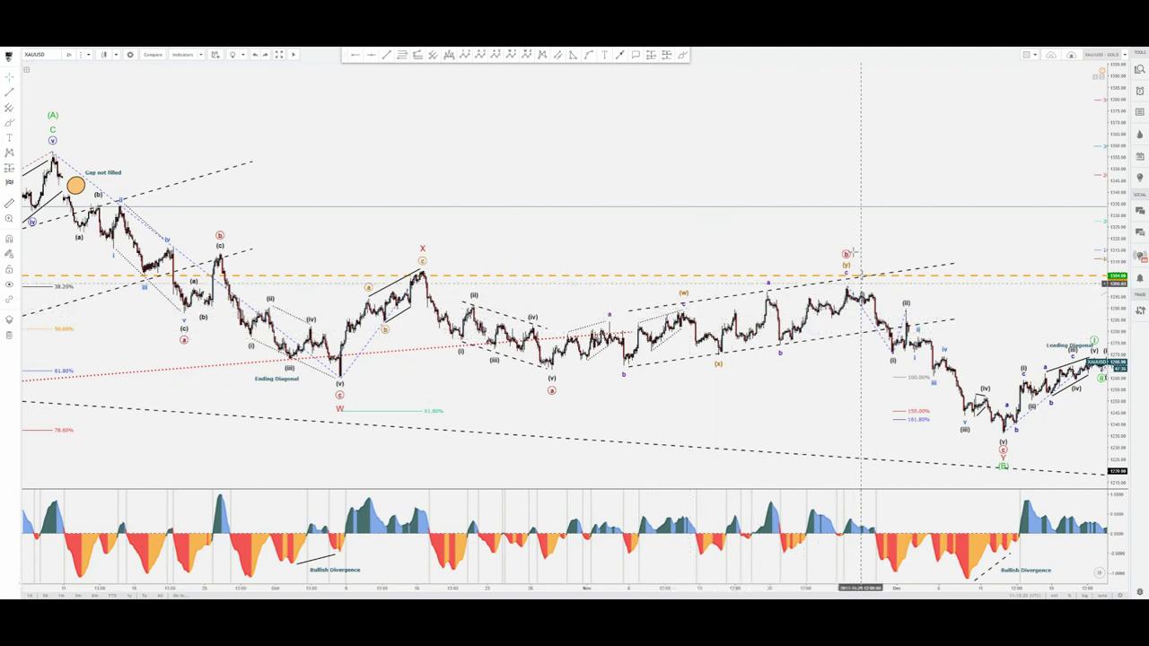
Step: Brush a rising stroke beneath the November advance from circled a toward circled b, and remove it
{"action": "left_click", "coordinate": [687, 58]}
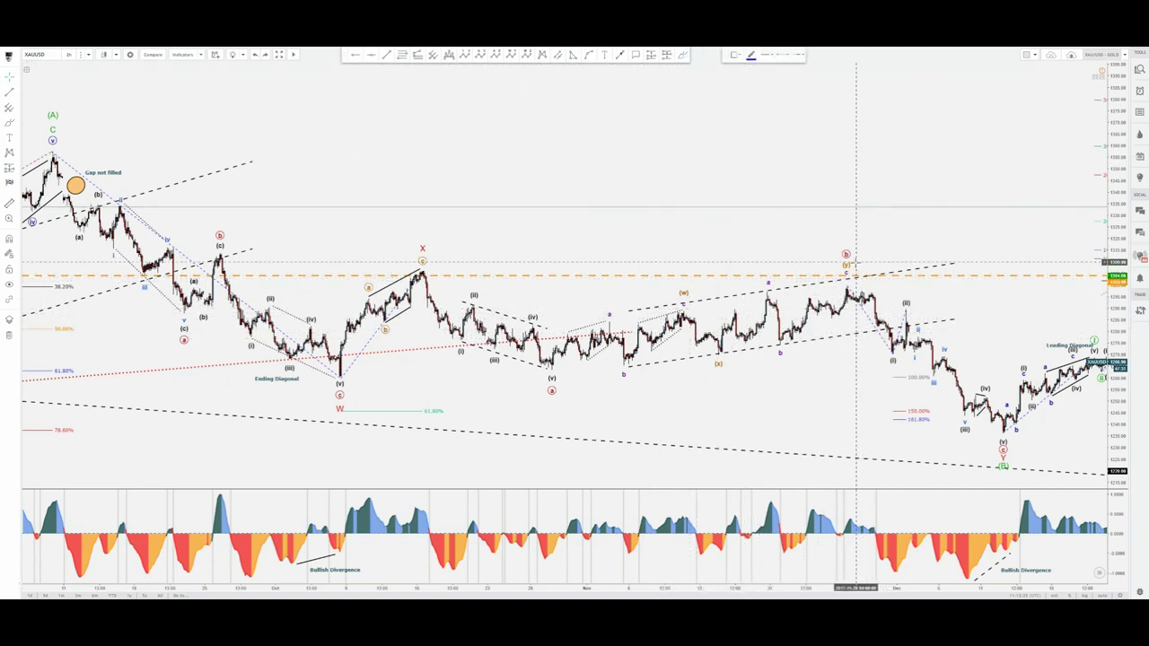
{"action": "mouse_move", "coordinate": [587, 386]}
{"action": "left_mouse_down"}
{"action": "mouse_move", "coordinate": [692, 319]}
{"action": "mouse_move", "coordinate": [800, 311]}
{"action": "left_mouse_up"}
{"action": "key", "text": "Delete"}
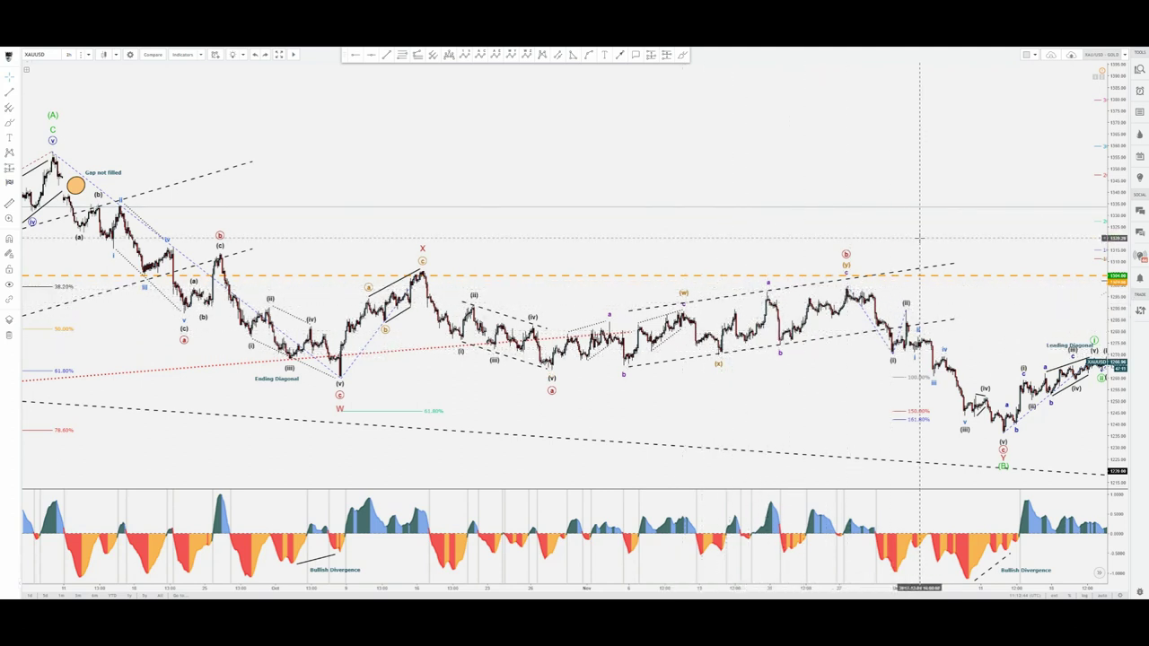
Step: Mark the divergence with a falling arrow over the late November oscillator peaks and a rising arrow at circled b, and undo both
{"action": "left_click", "coordinate": [681, 59]}
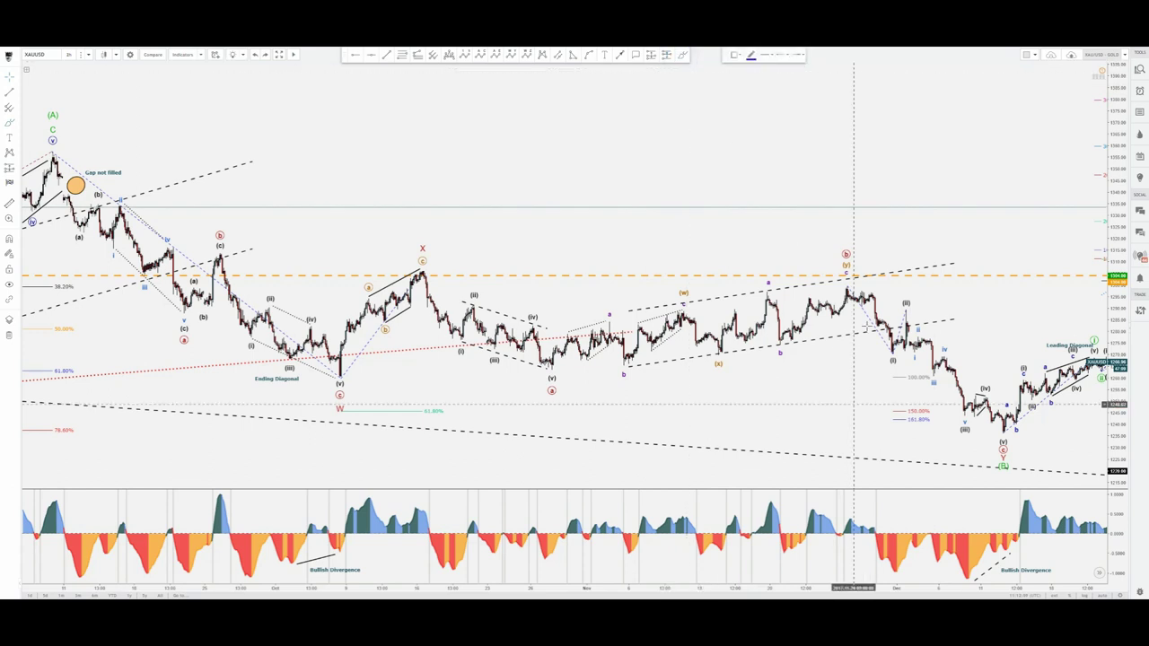
{"action": "left_click_drag", "start_coordinate": [817, 507], "coordinate": [856, 512]}
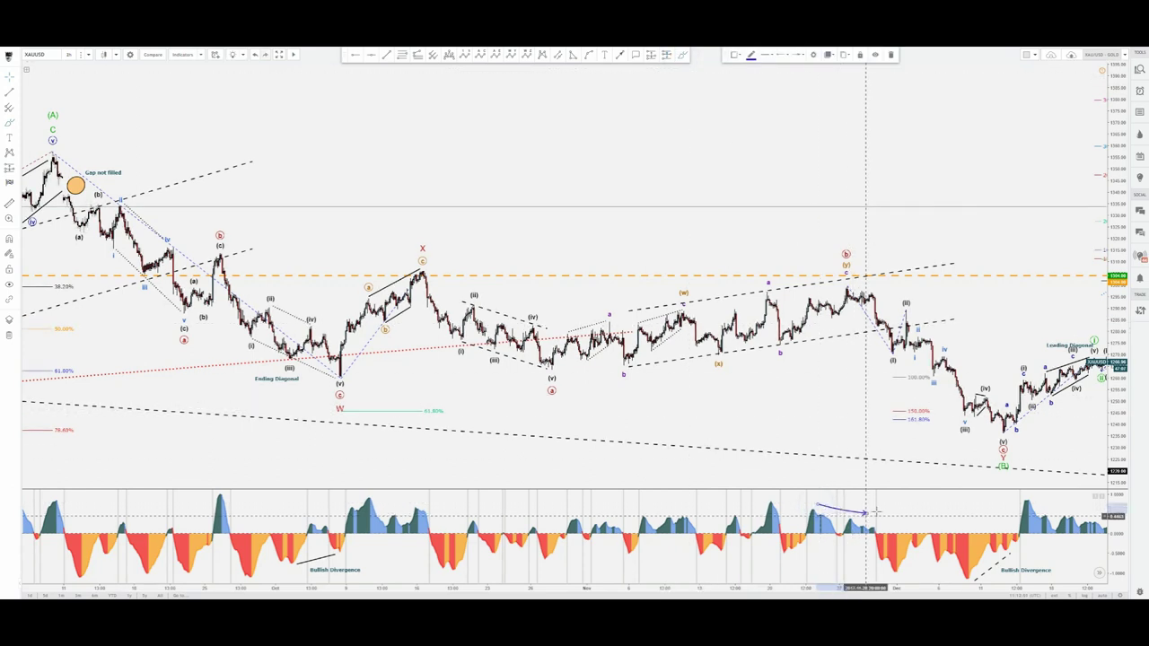
{"action": "left_click_drag", "start_coordinate": [819, 291], "coordinate": [885, 273]}
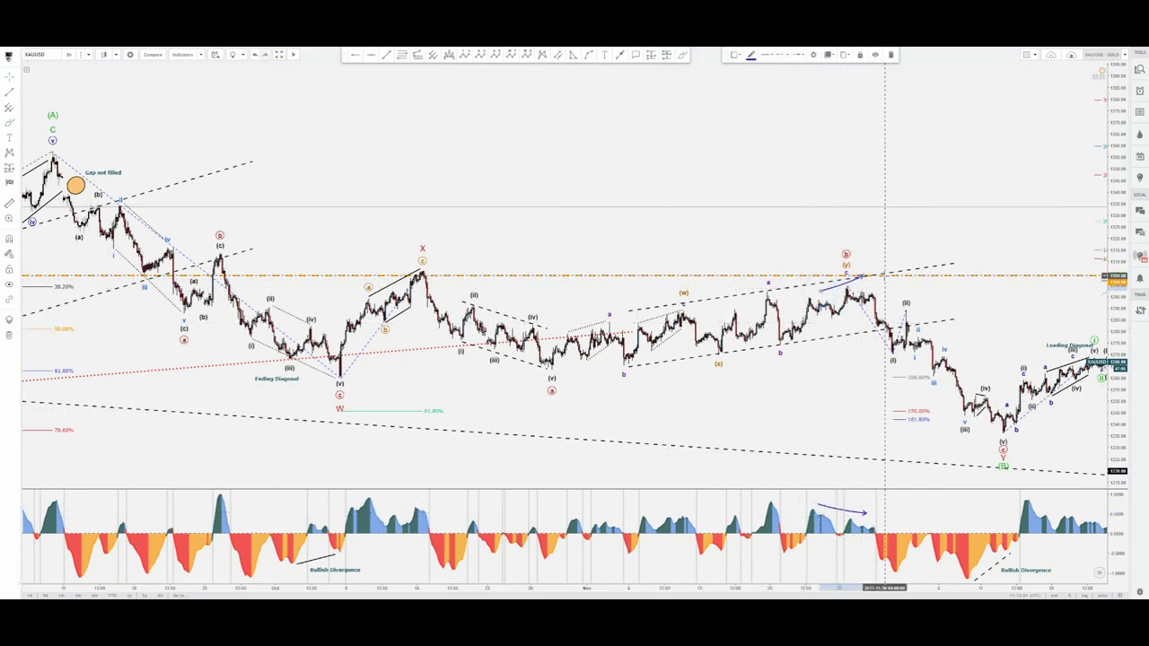
{"action": "key", "text": "ctrl+z"}
{"action": "key", "text": "ctrl+z"}
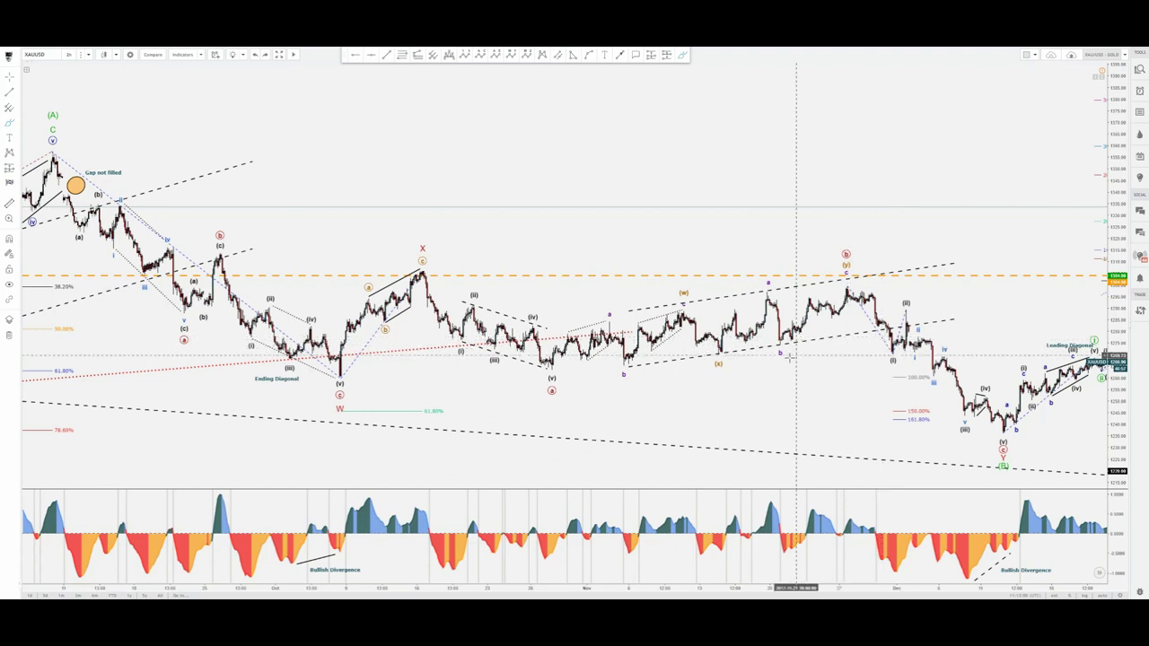
Step: Brush a rising arrow across the early December (ii) bounce and a stroke down the following decline toward (iii), removing each
{"action": "left_click", "coordinate": [897, 326]}
{"action": "left_click", "coordinate": [958, 307]}
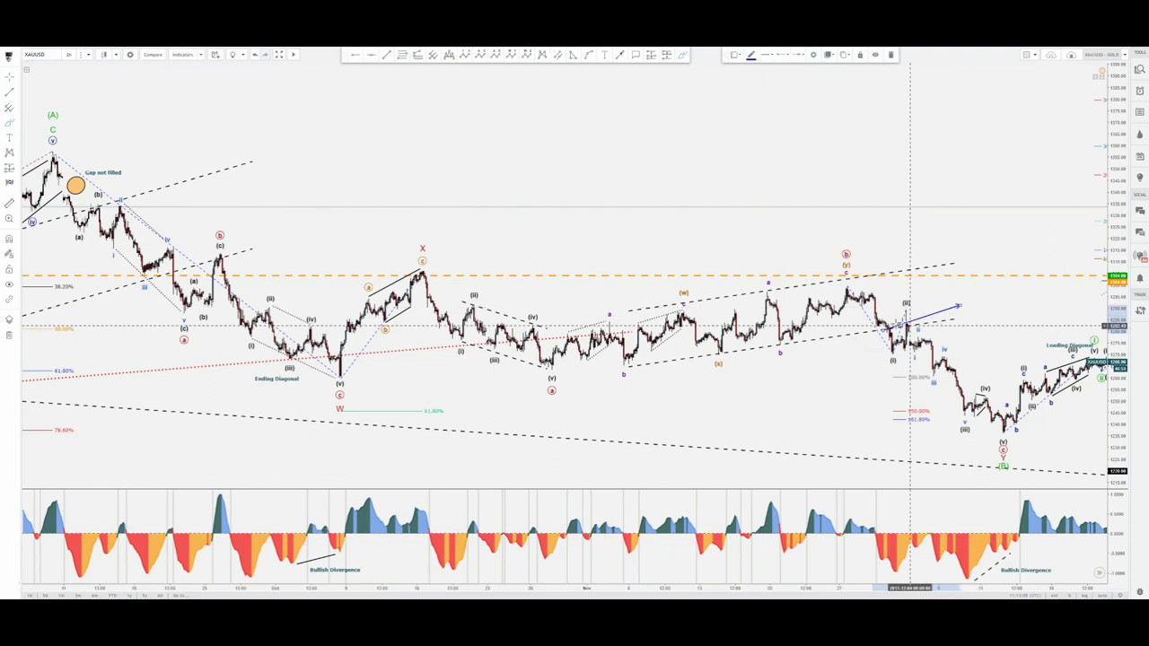
{"action": "key", "text": "Delete"}
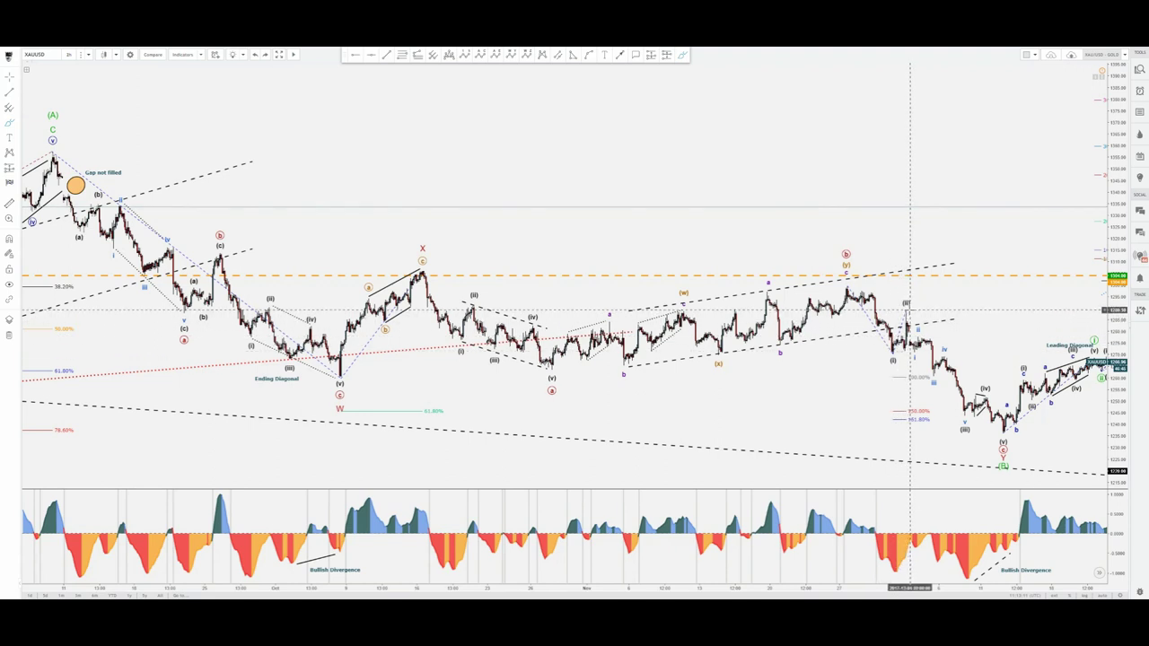
{"action": "left_click_drag", "start_coordinate": [909, 310], "coordinate": [982, 413]}
{"action": "key", "text": "Delete"}
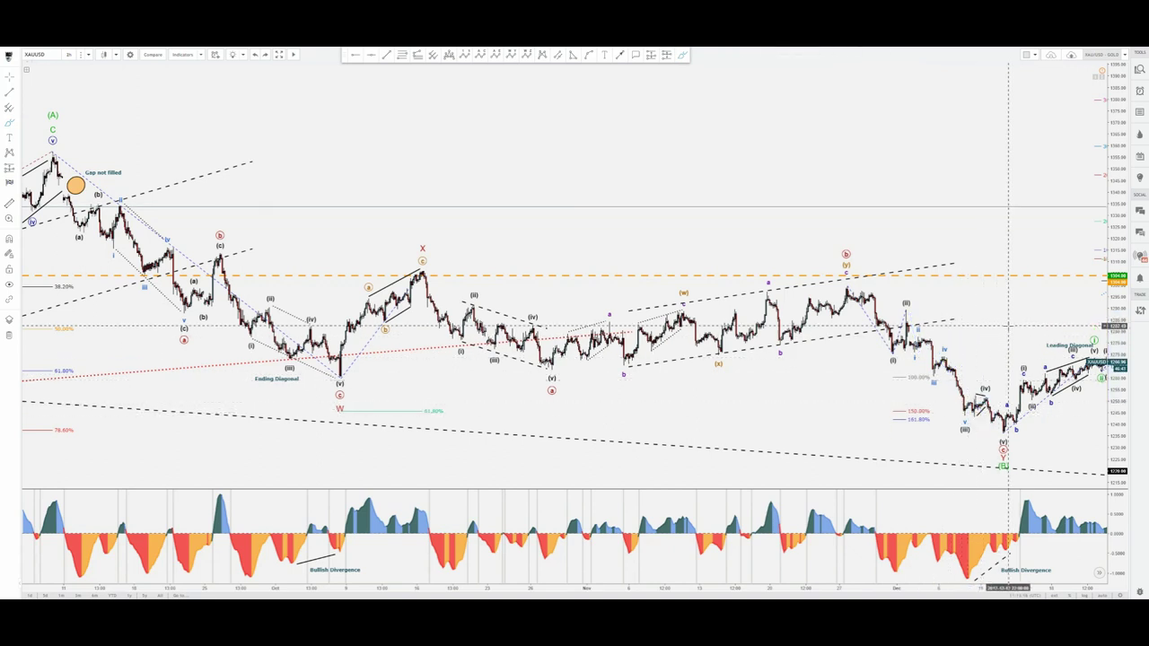
Step: Brush arrows under the falling lows from (iii) to (v) at the Y low, above the oscillator's bullish divergence, and remove them
{"action": "left_click", "coordinate": [683, 54]}
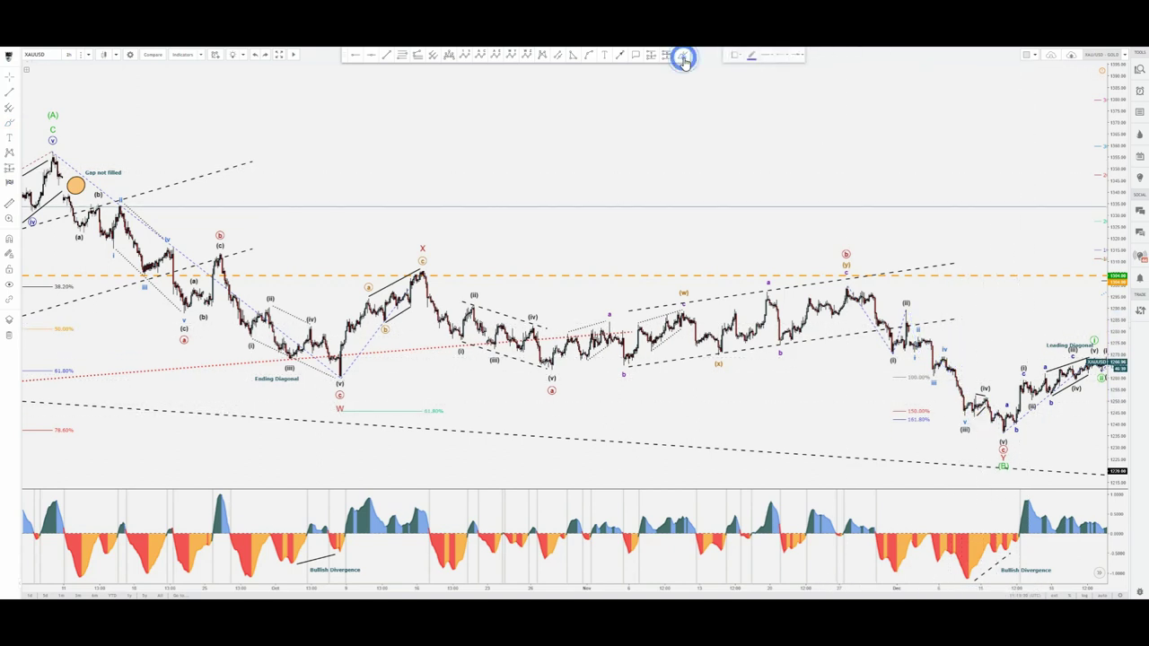
{"action": "left_click_drag", "start_coordinate": [953, 412], "coordinate": [1021, 440]}
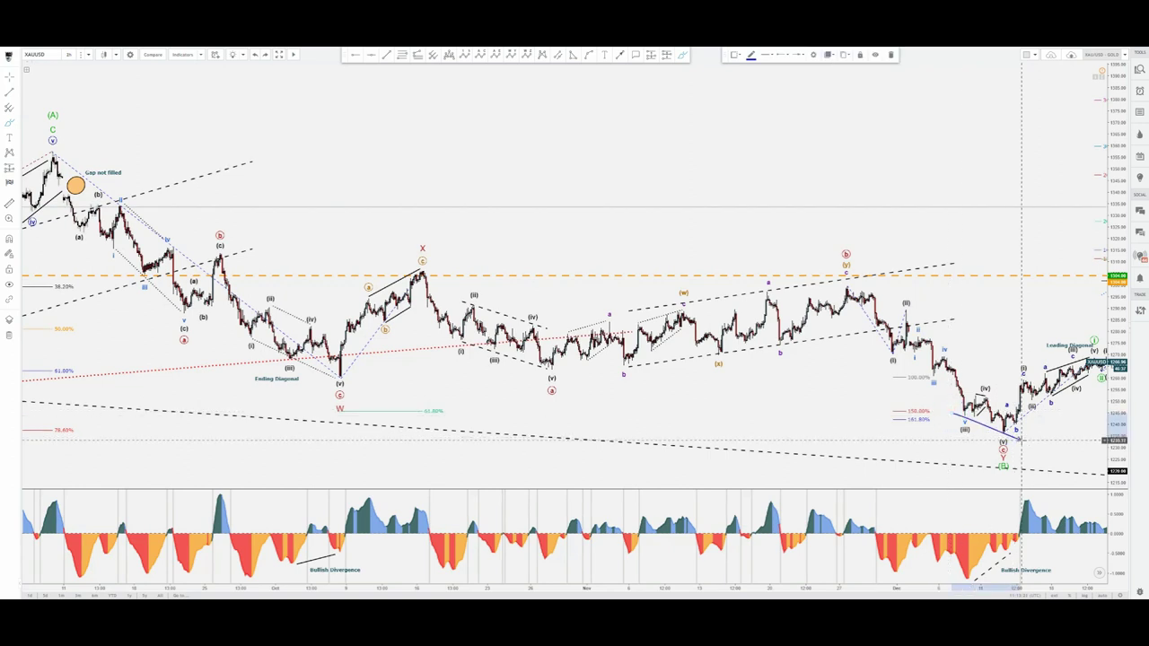
{"action": "key", "text": "Delete"}
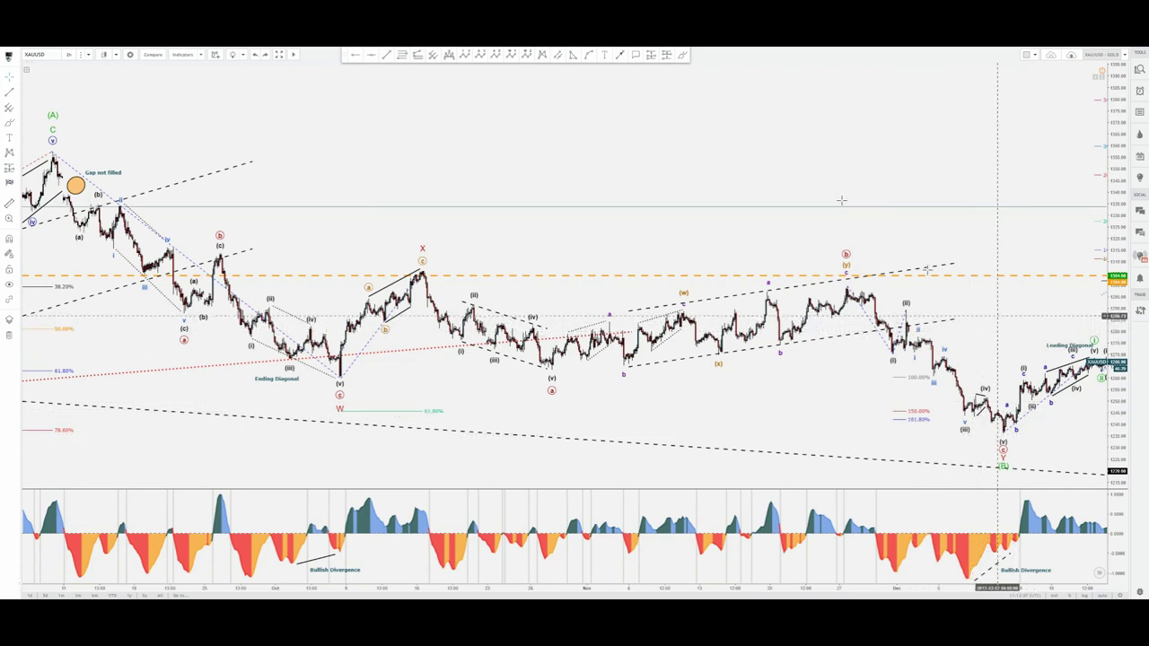
{"action": "left_click", "coordinate": [682, 55]}
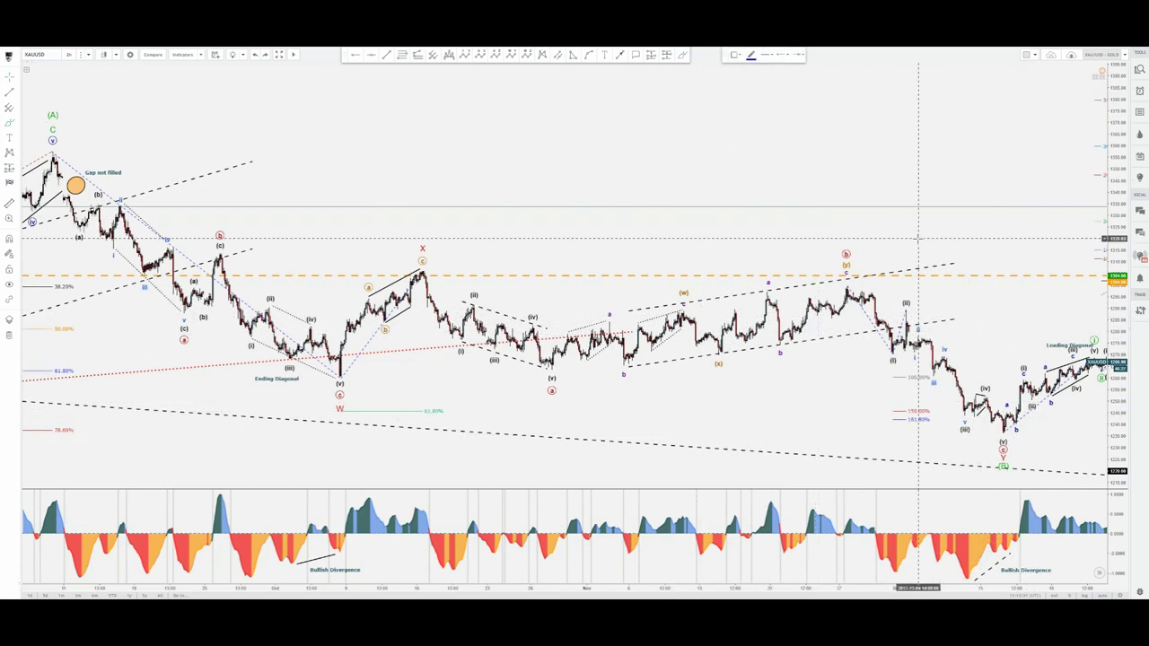
{"action": "left_click", "coordinate": [958, 414]}
{"action": "left_click", "coordinate": [1007, 440]}
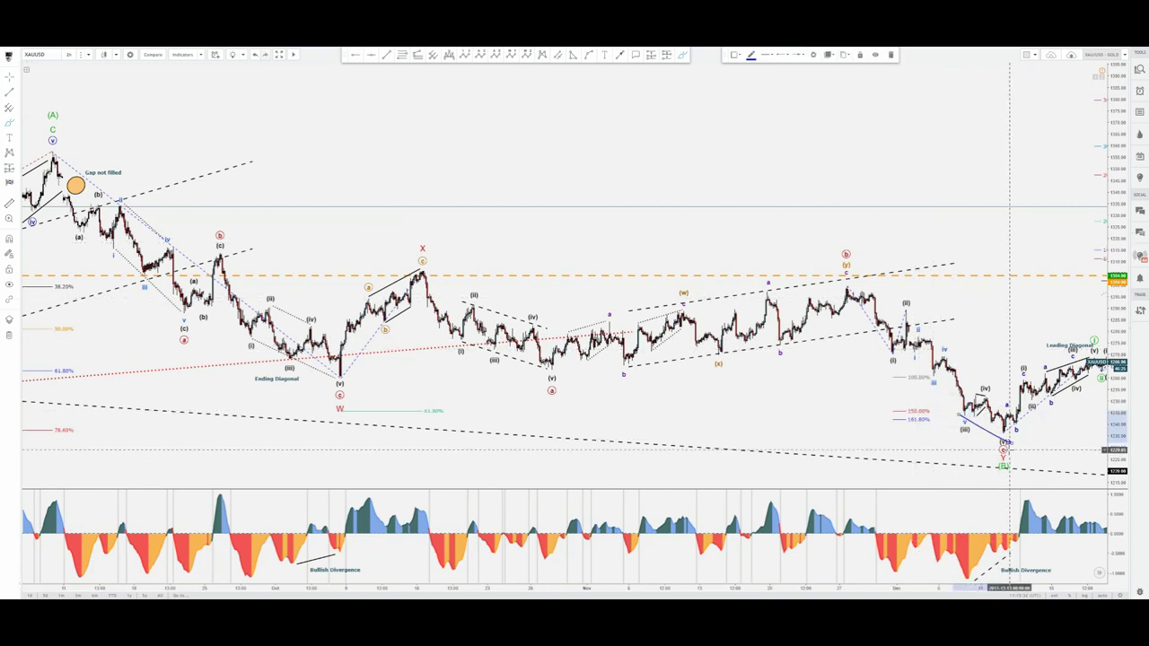
{"action": "left_click", "coordinate": [1036, 543]}
{"action": "key", "text": "Delete"}
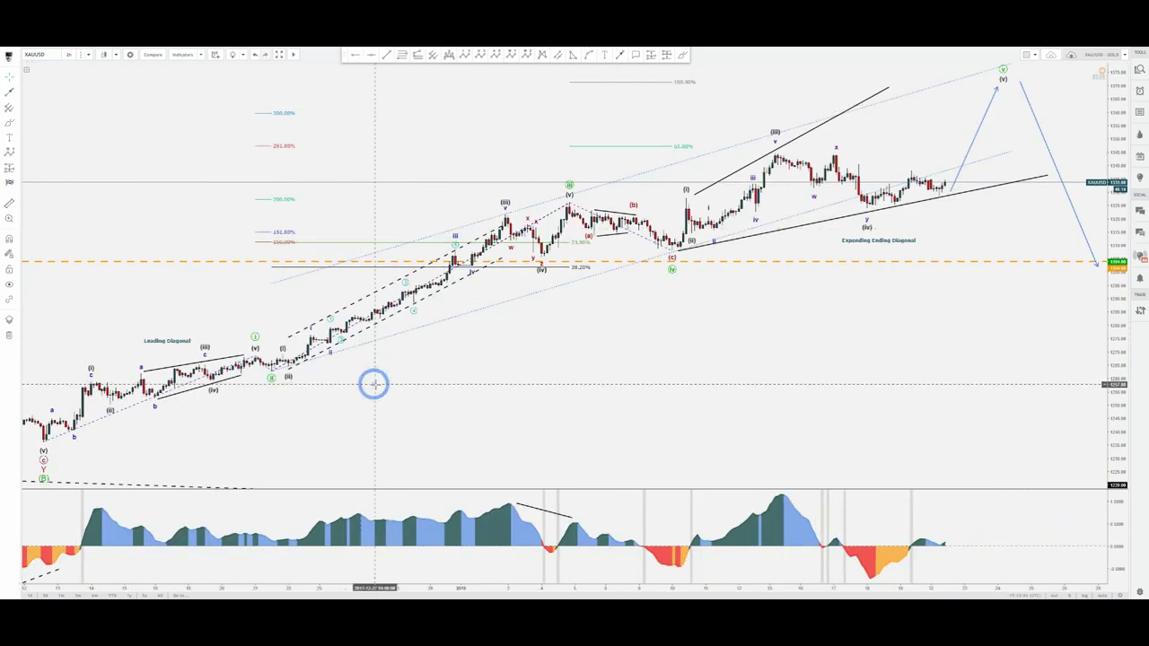
Step: Brush small marks beside the green (B) low and the a-b swing at the start of the rally, removing each
{"action": "left_click", "coordinate": [682, 57]}
{"action": "mouse_move", "coordinate": [58, 466]}
{"action": "left_mouse_down"}
{"action": "mouse_move", "coordinate": [47, 487]}
{"action": "mouse_move", "coordinate": [59, 481]}
{"action": "left_mouse_up"}
{"action": "key", "text": "Delete"}
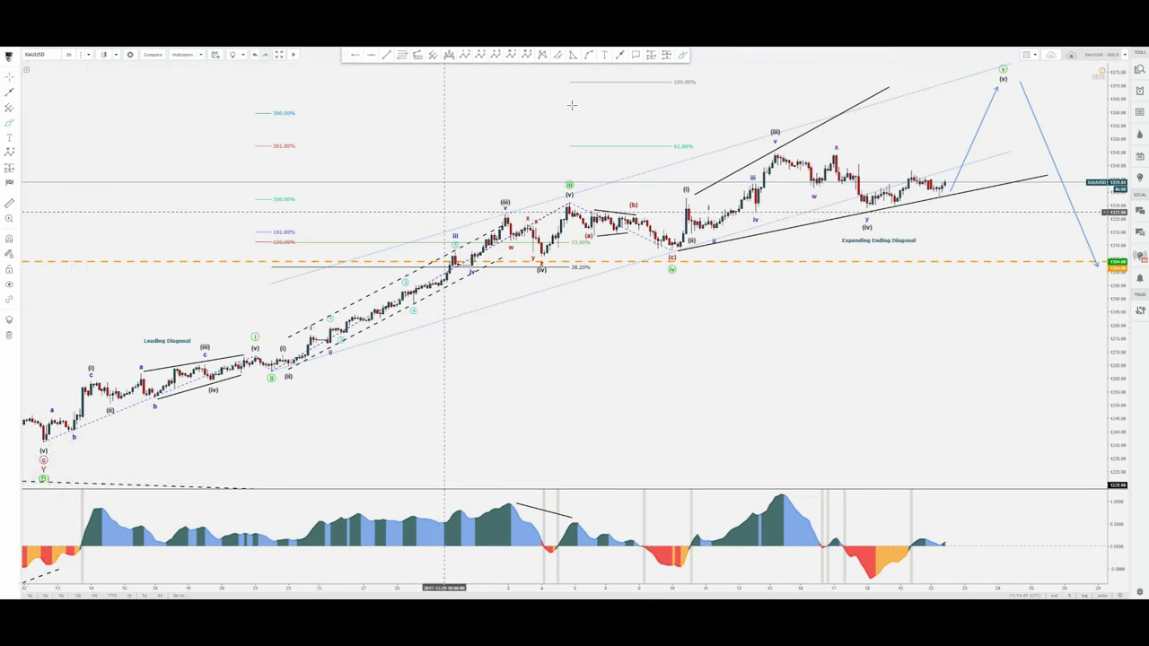
{"action": "left_click", "coordinate": [682, 56]}
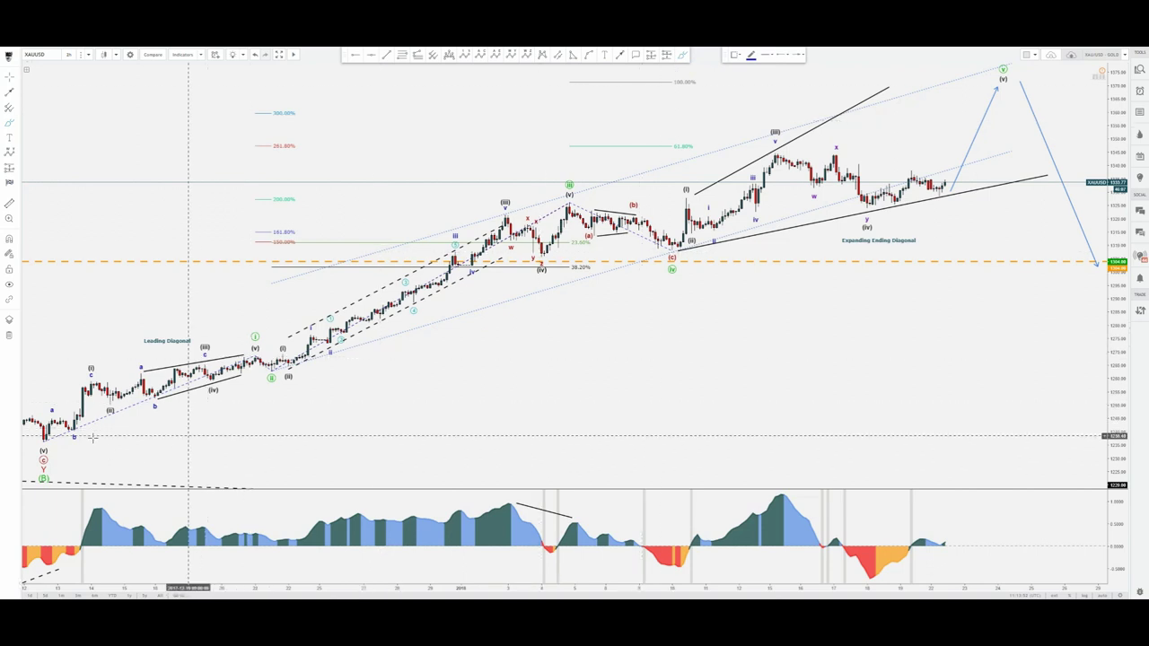
{"action": "left_click", "coordinate": [32, 432]}
{"action": "left_click_drag", "start_coordinate": [71, 447], "coordinate": [72, 447]}
{"action": "key", "text": "Delete"}
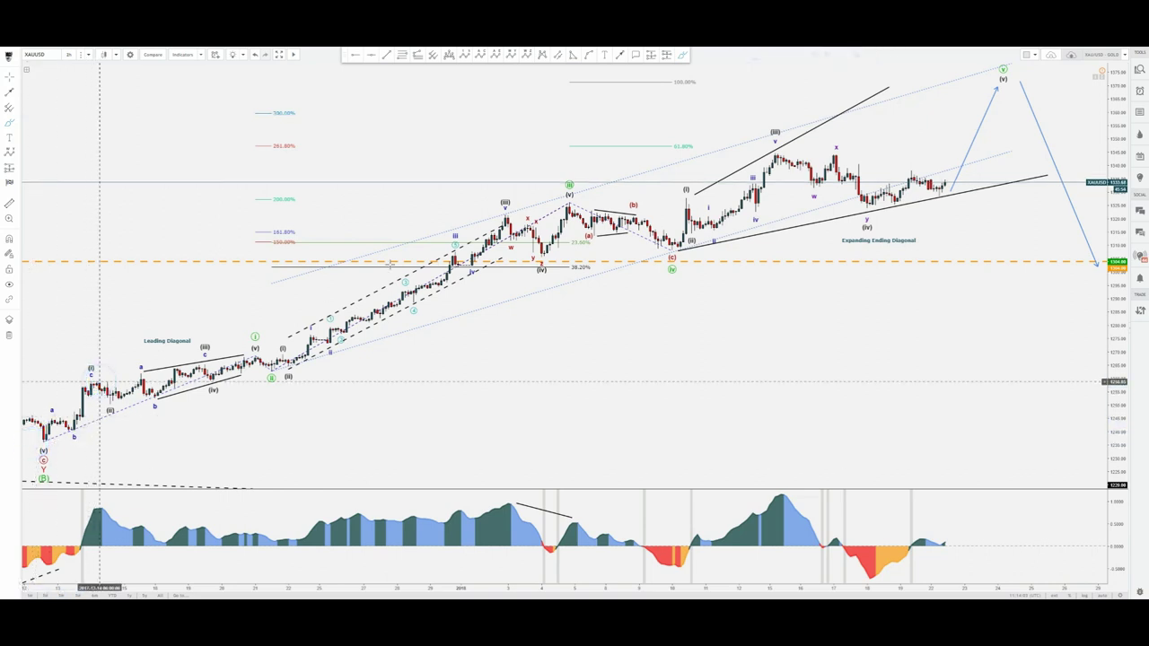
Step: Trace the leading diagonal with the Brush from the (B) low through waves (i), (ii) and (iii) to (iv), and remove the path
{"action": "left_click", "coordinate": [682, 57]}
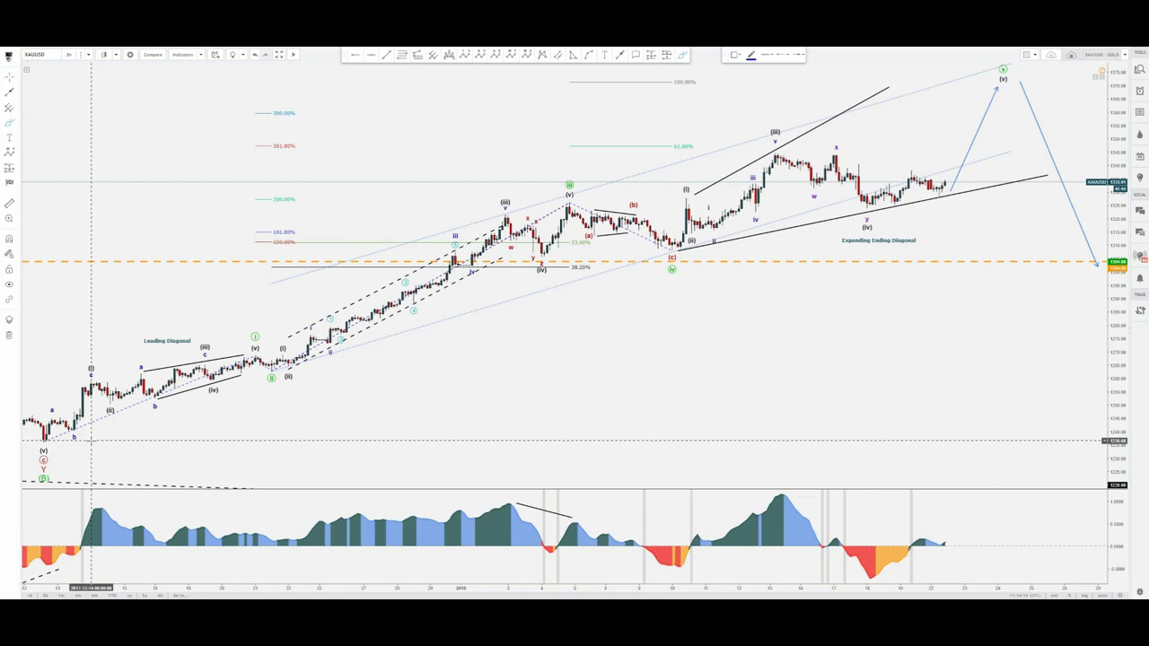
{"action": "left_click", "coordinate": [51, 440]}
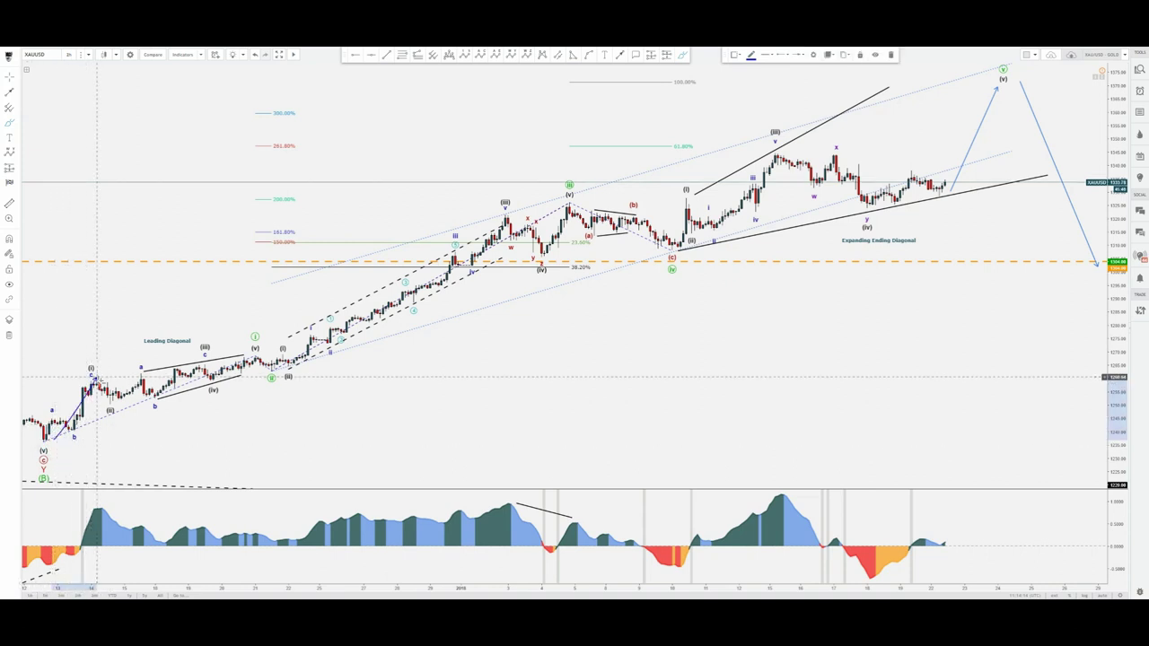
{"action": "mouse_move", "coordinate": [113, 401]}
{"action": "left_mouse_down"}
{"action": "mouse_move", "coordinate": [148, 405]}
{"action": "mouse_move", "coordinate": [202, 365]}
{"action": "mouse_move", "coordinate": [216, 384]}
{"action": "left_mouse_up"}
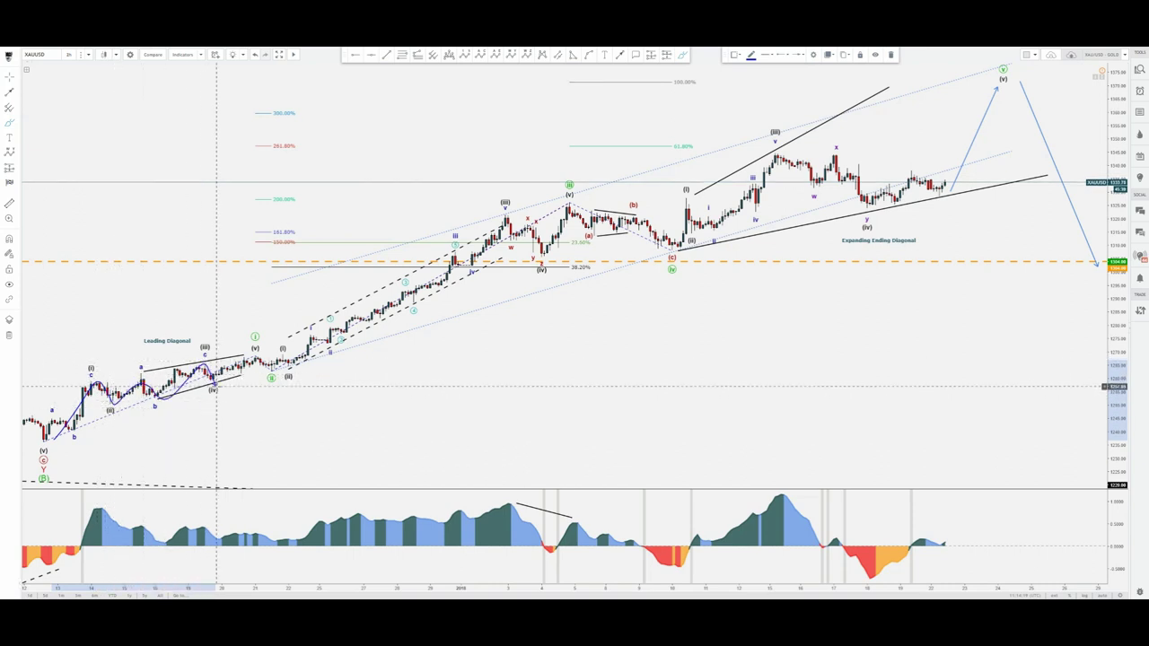
{"action": "key", "text": "Delete"}
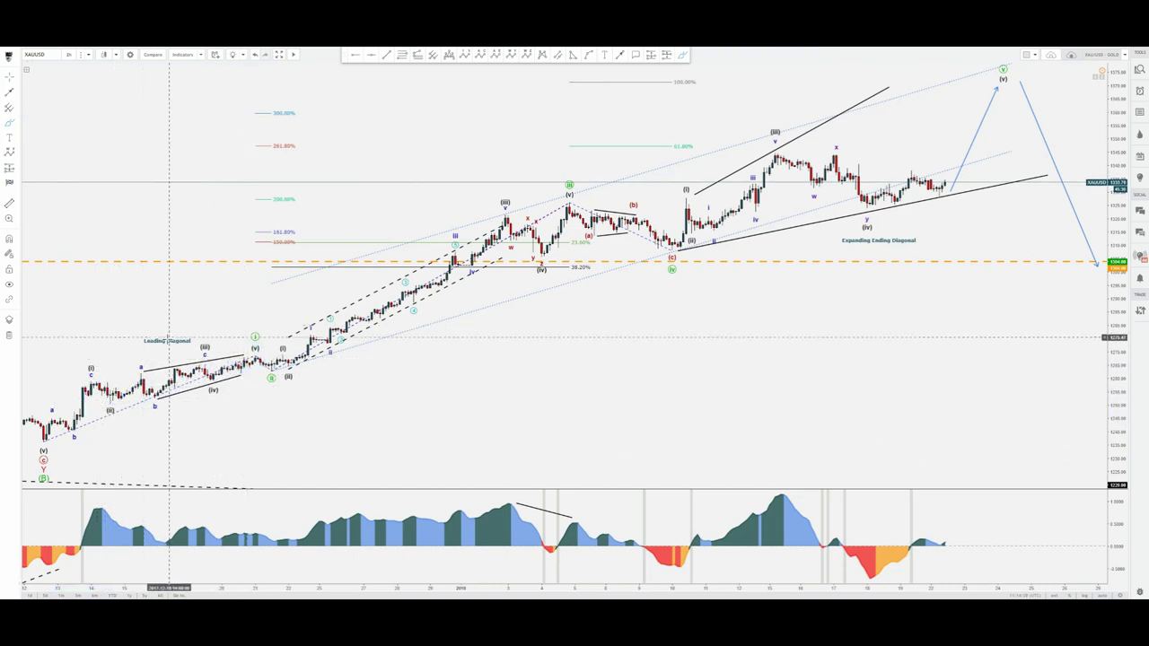
Step: Nudge the Leading Diagonal label slightly upward, and highlight the green impulse count at circled i
{"action": "left_click_drag", "start_coordinate": [169, 340], "coordinate": [169, 334]}
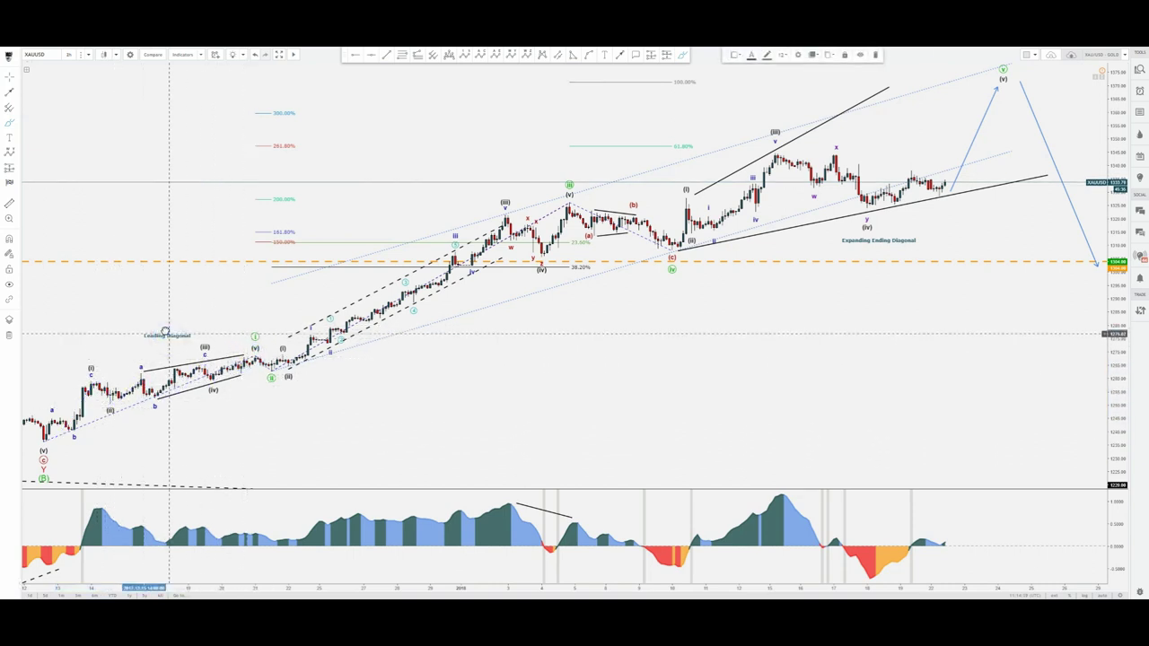
{"action": "left_click", "coordinate": [255, 338]}
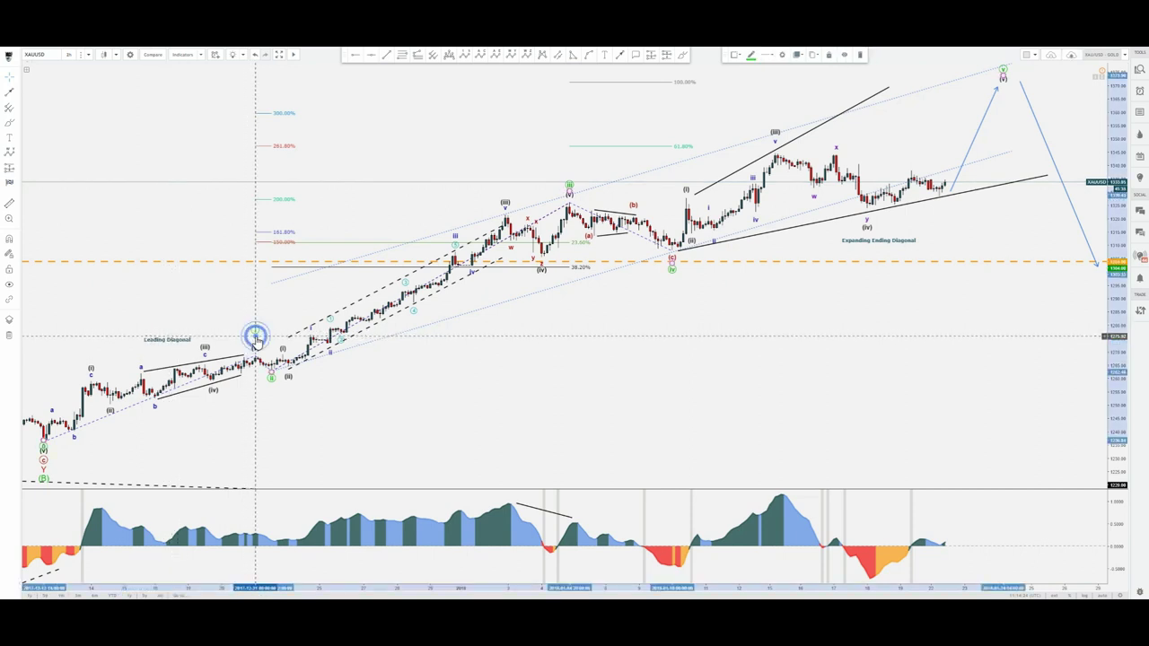
{"action": "left_click", "coordinate": [380, 390]}
Step: Brush a zigzag decline from the circled i high, undo it, and highlight the green impulse count at circled ii
{"action": "left_click", "coordinate": [684, 56]}
{"action": "mouse_move", "coordinate": [256, 357]}
{"action": "left_mouse_down"}
{"action": "mouse_move", "coordinate": [288, 375]}
{"action": "mouse_move", "coordinate": [299, 404]}
{"action": "left_mouse_up"}
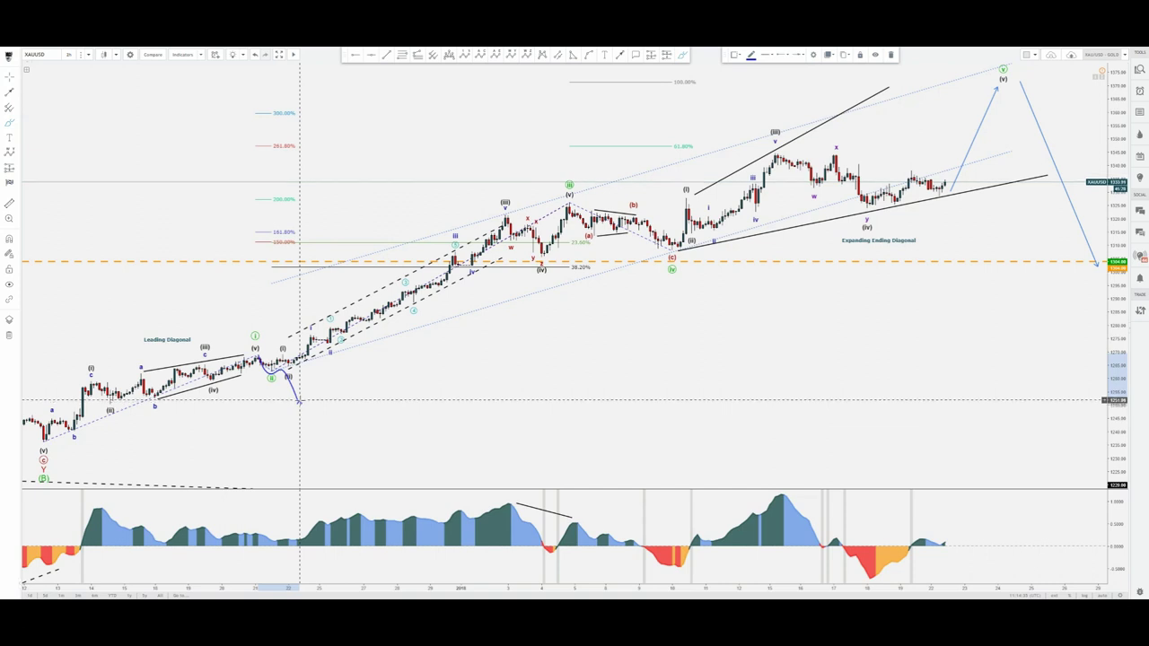
{"action": "key", "text": "ctrl+z"}
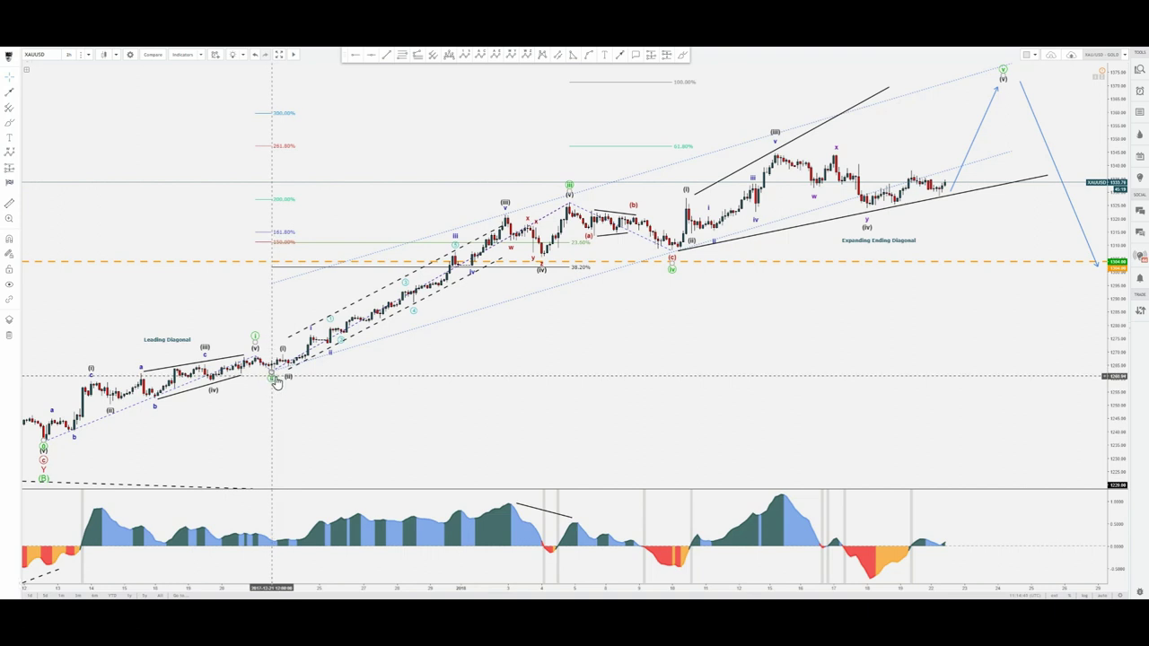
{"action": "left_click", "coordinate": [274, 378]}
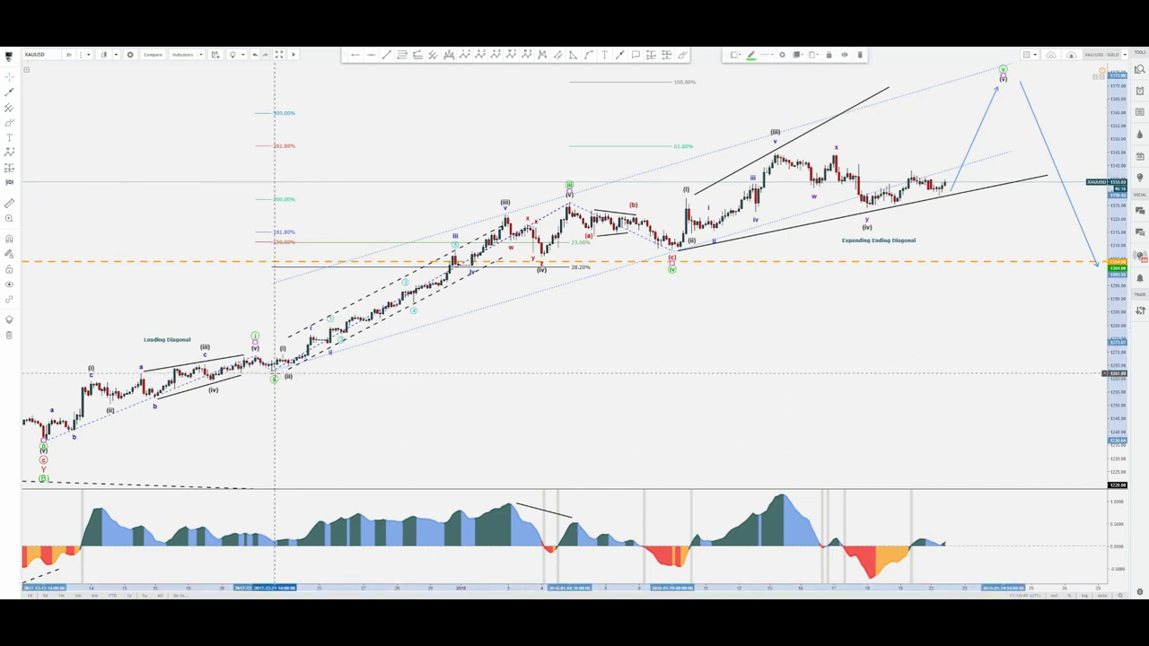
{"action": "left_click", "coordinate": [333, 390]}
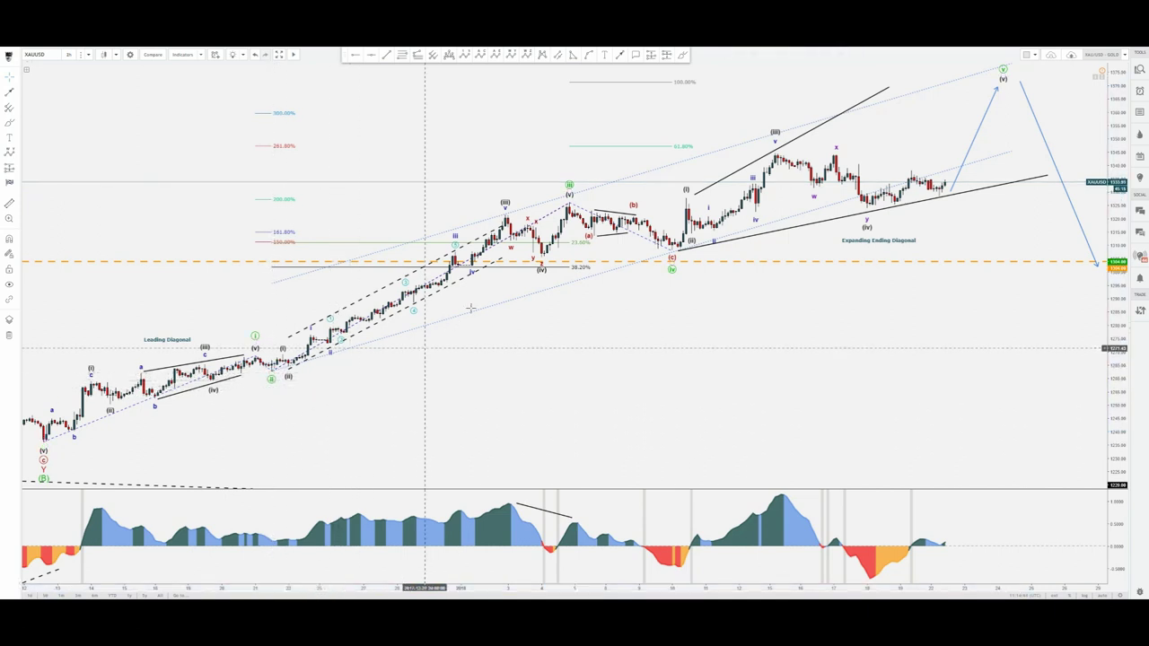
Step: Brush a horizontal arrow from the (B) low's level past wave b, and remove it
{"action": "left_click", "coordinate": [684, 55]}
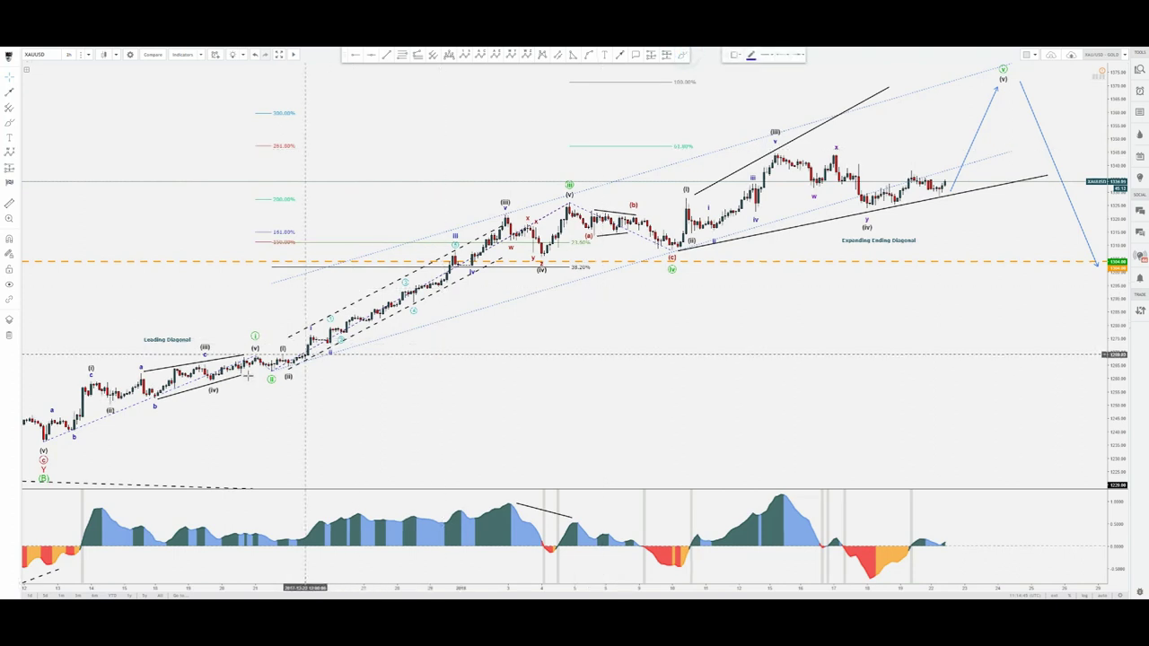
{"action": "left_click_drag", "start_coordinate": [43, 435], "coordinate": [131, 435]}
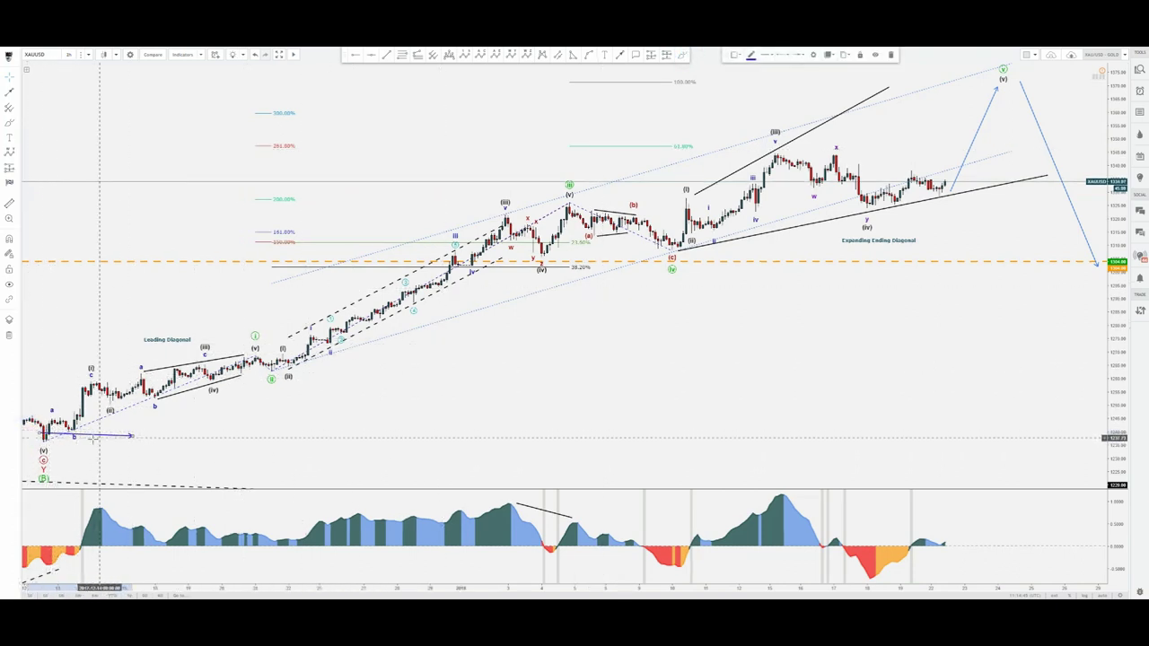
{"action": "key", "text": "Delete"}
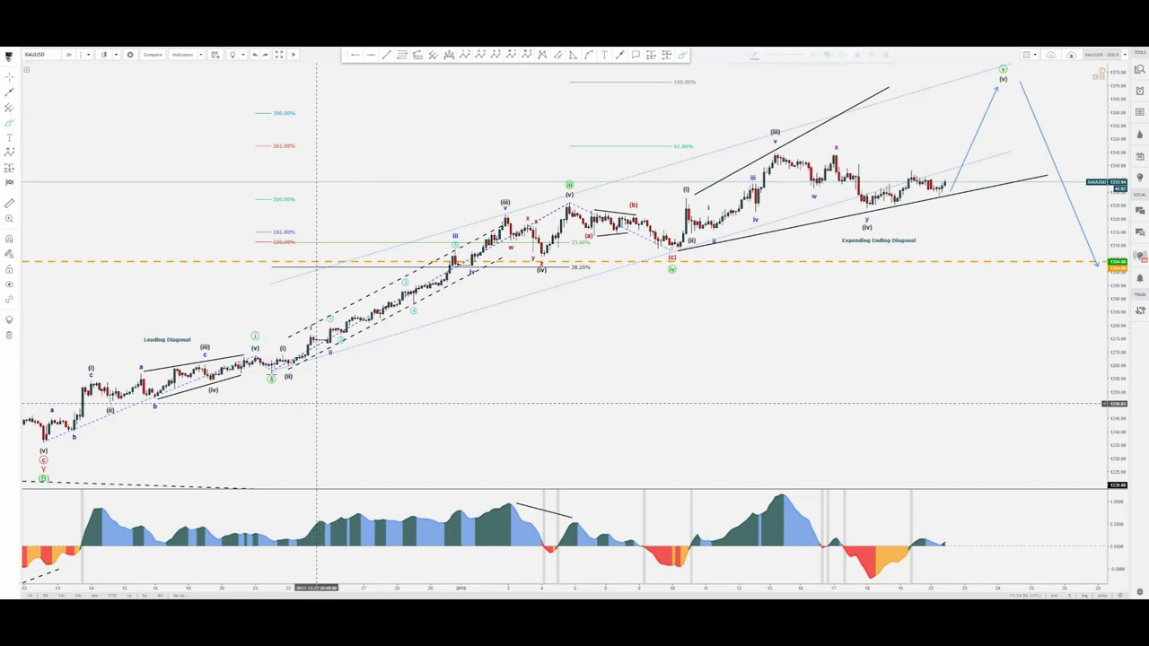
Step: Brush a short upward arrow from the circled ii low toward (i), and remove it
{"action": "left_click", "coordinate": [681, 55]}
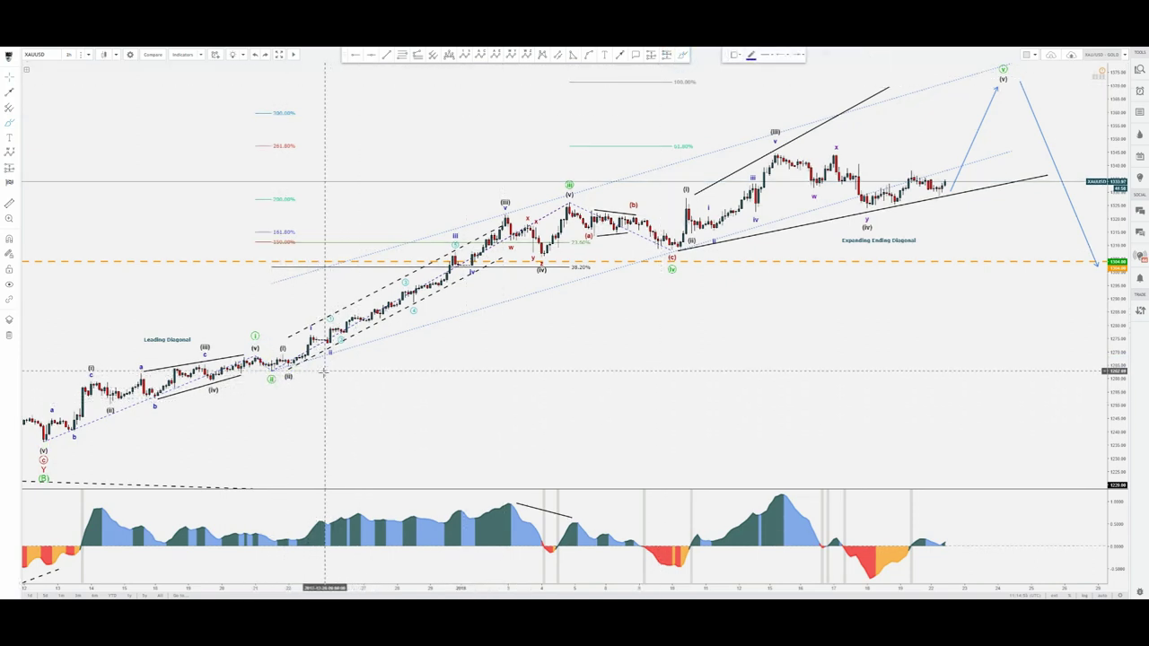
{"action": "left_click", "coordinate": [268, 371]}
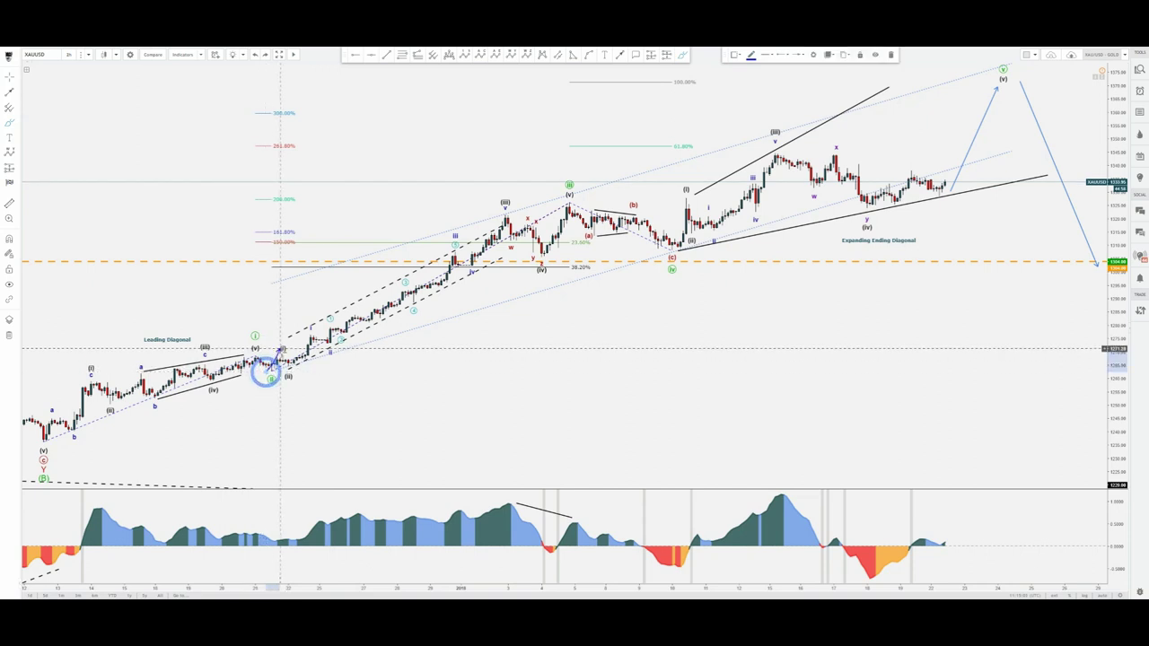
{"action": "right_click", "coordinate": [291, 366]}
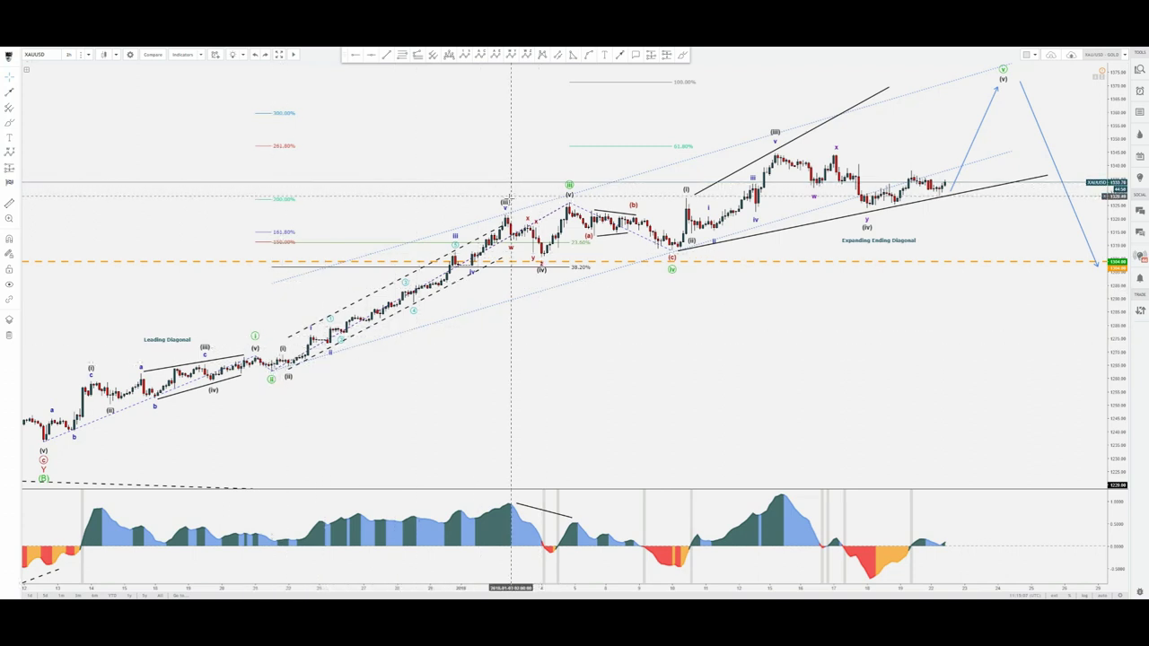
Step: Highlight in turn the black impulse count at (iii), the blue count at iii, and the teal count at circled 3
{"action": "left_click_drag", "start_coordinate": [507, 204], "coordinate": [508, 200]}
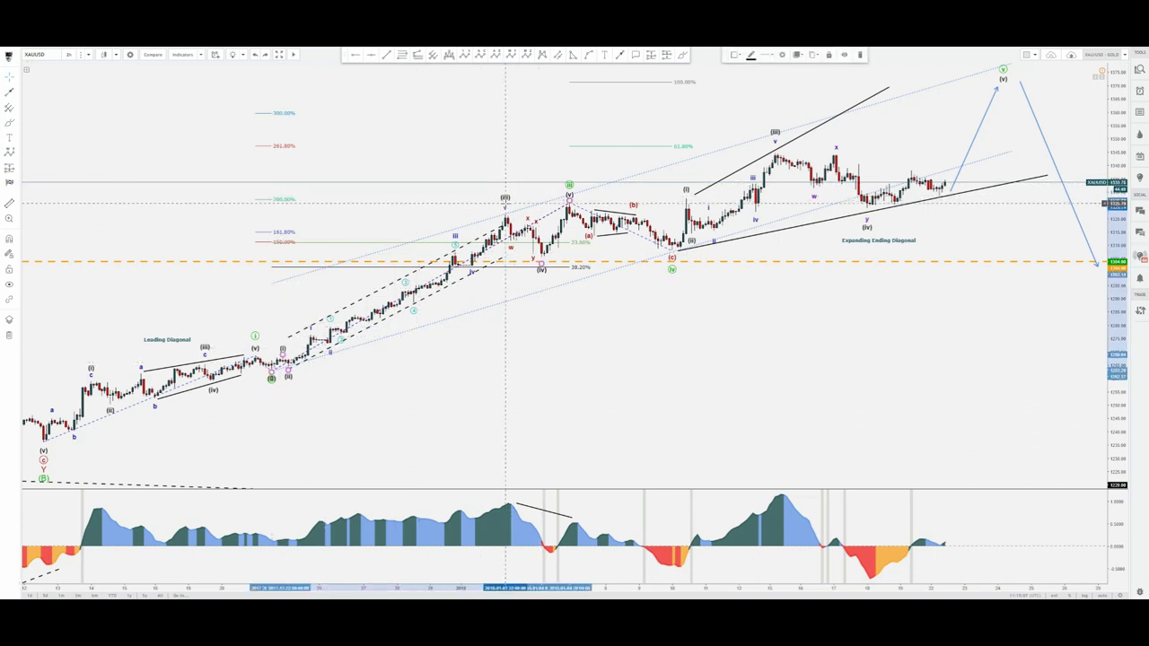
{"action": "left_click", "coordinate": [455, 234]}
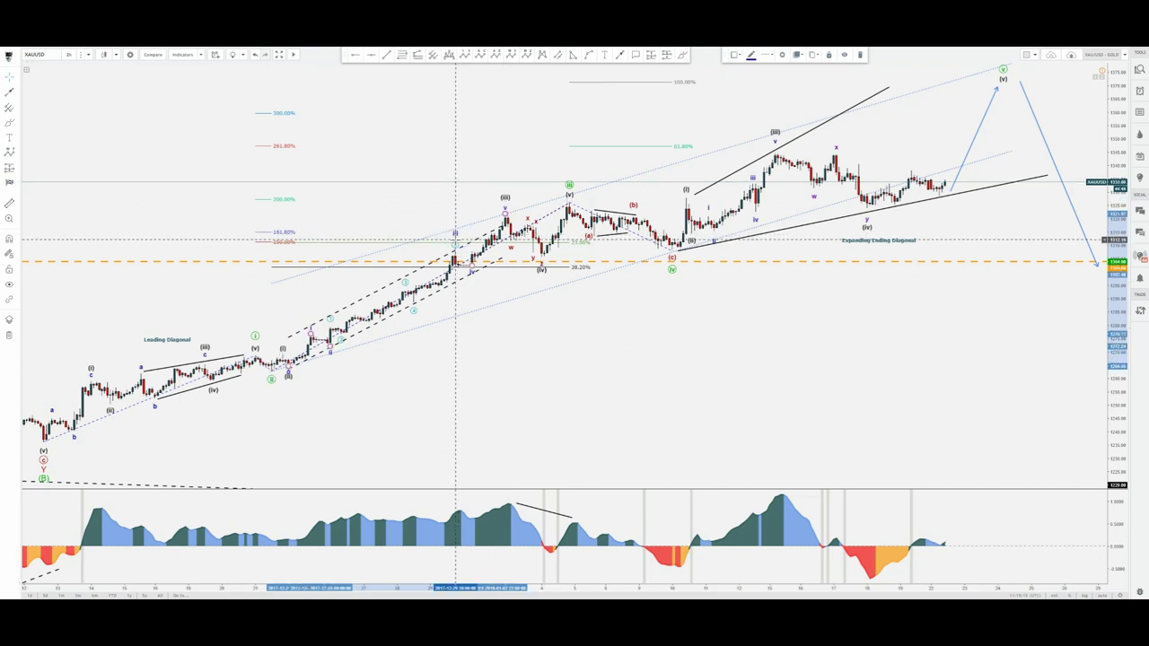
{"action": "left_click", "coordinate": [449, 182]}
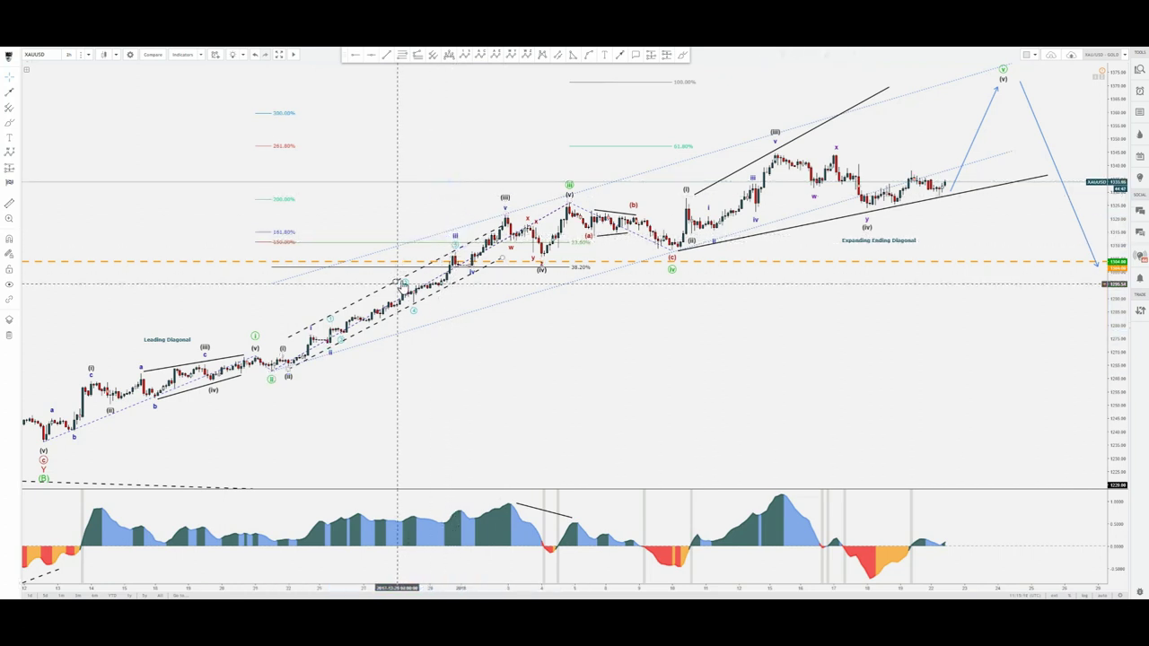
{"action": "left_click", "coordinate": [406, 280]}
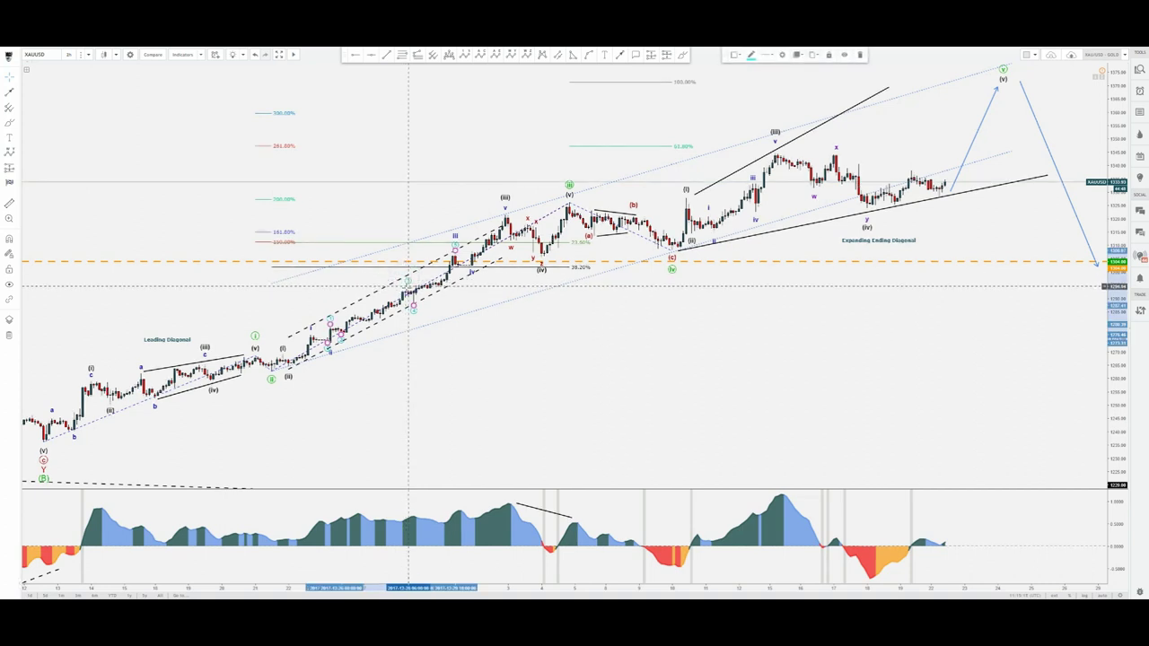
{"action": "left_click", "coordinate": [468, 338]}
Step: Brush a rising path along the dashed channel toward (iv), remove it, and highlight the black impulse count at (iv)
{"action": "left_click", "coordinate": [684, 55]}
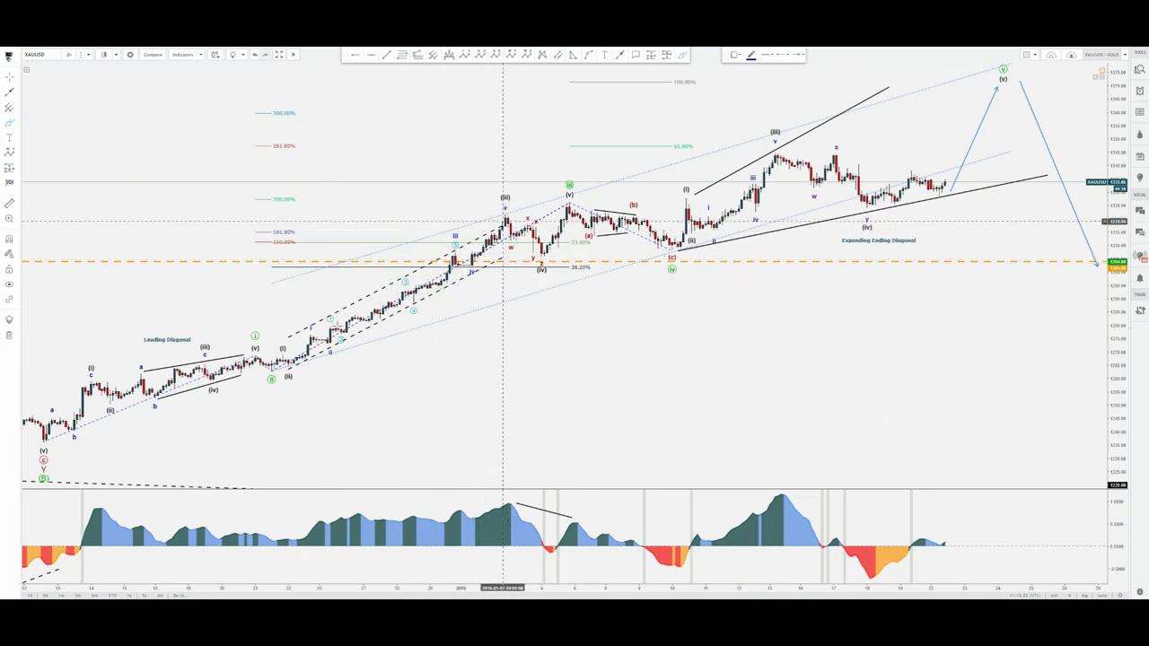
{"action": "mouse_move", "coordinate": [296, 360]}
{"action": "left_mouse_down"}
{"action": "mouse_move", "coordinate": [521, 218]}
{"action": "mouse_move", "coordinate": [509, 243]}
{"action": "mouse_move", "coordinate": [535, 236]}
{"action": "left_mouse_up"}
{"action": "key", "text": "Delete"}
{"action": "left_click", "coordinate": [679, 57]}
{"action": "key", "text": "ctrl+z"}
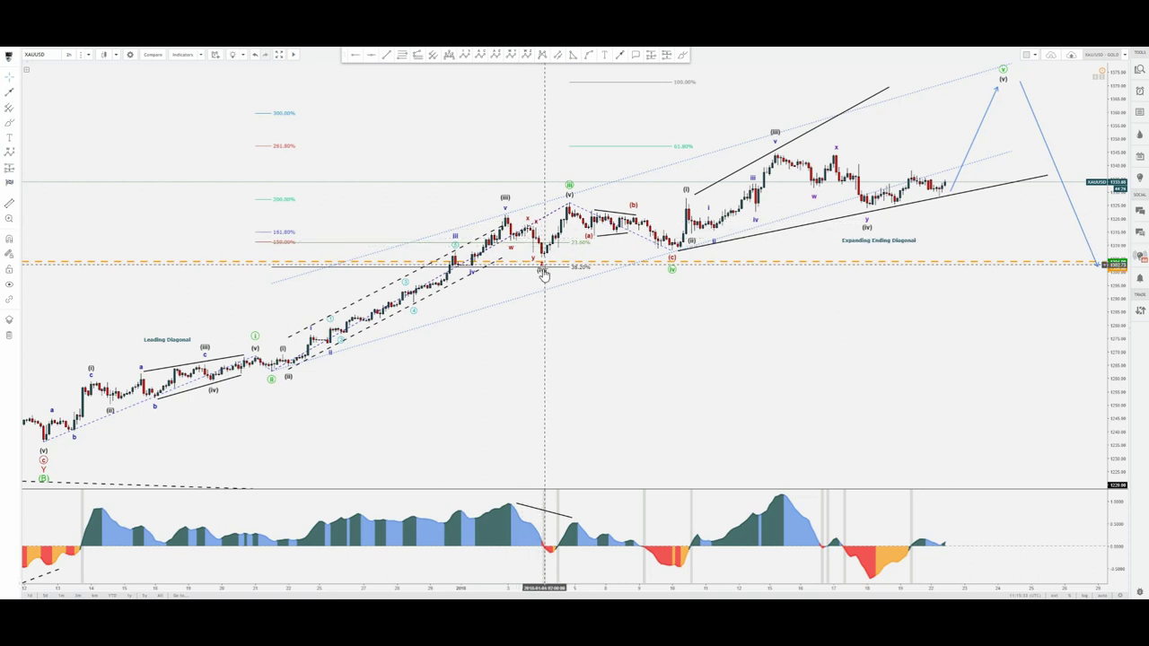
{"action": "left_click", "coordinate": [541, 271]}
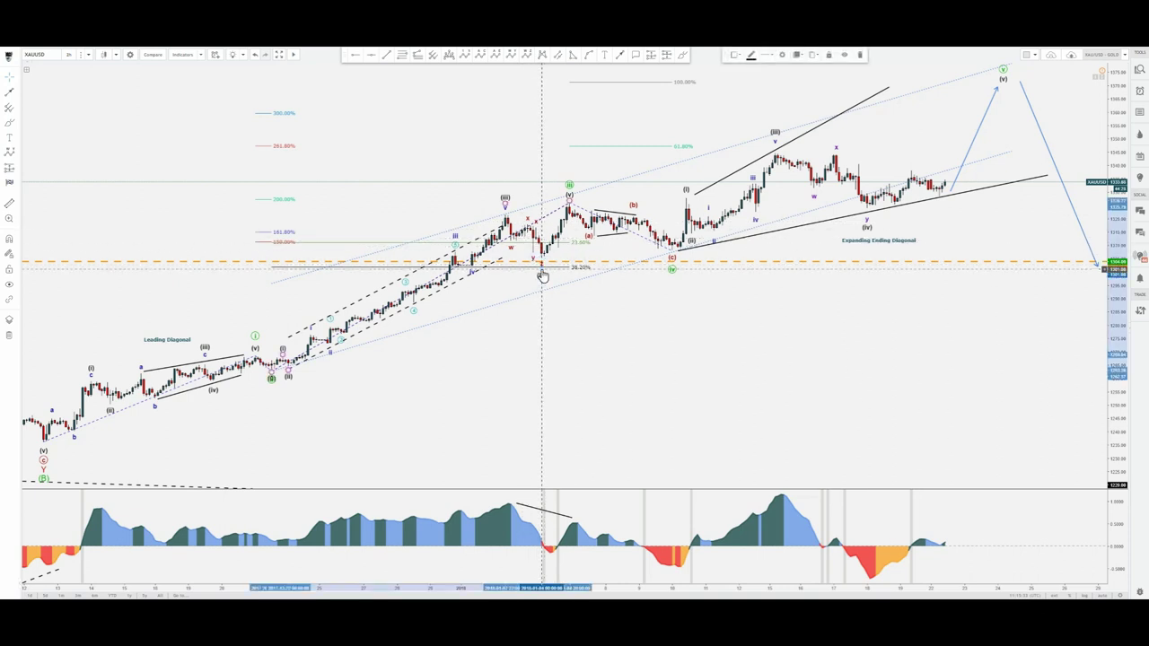
{"action": "left_click", "coordinate": [617, 303]}
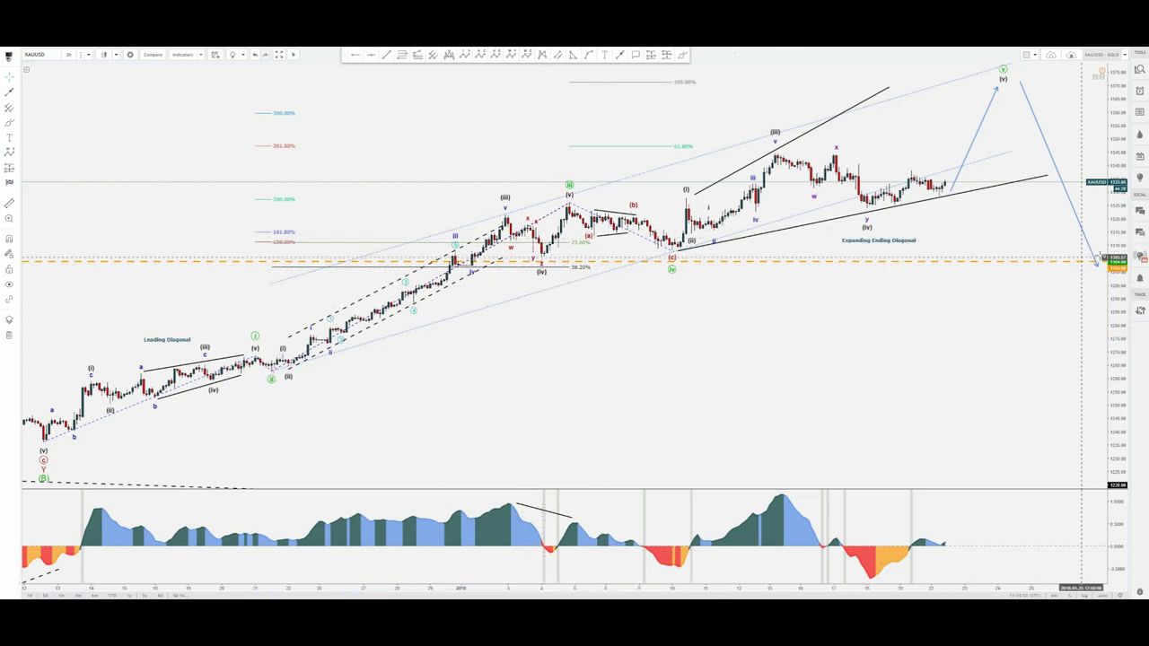
Step: Circle the price action from wave (iii) to circled iv with the Brush, and remove the ellipse
{"action": "left_click_drag", "start_coordinate": [1023, 225], "coordinate": [967, 244]}
{"action": "left_click", "coordinate": [681, 56]}
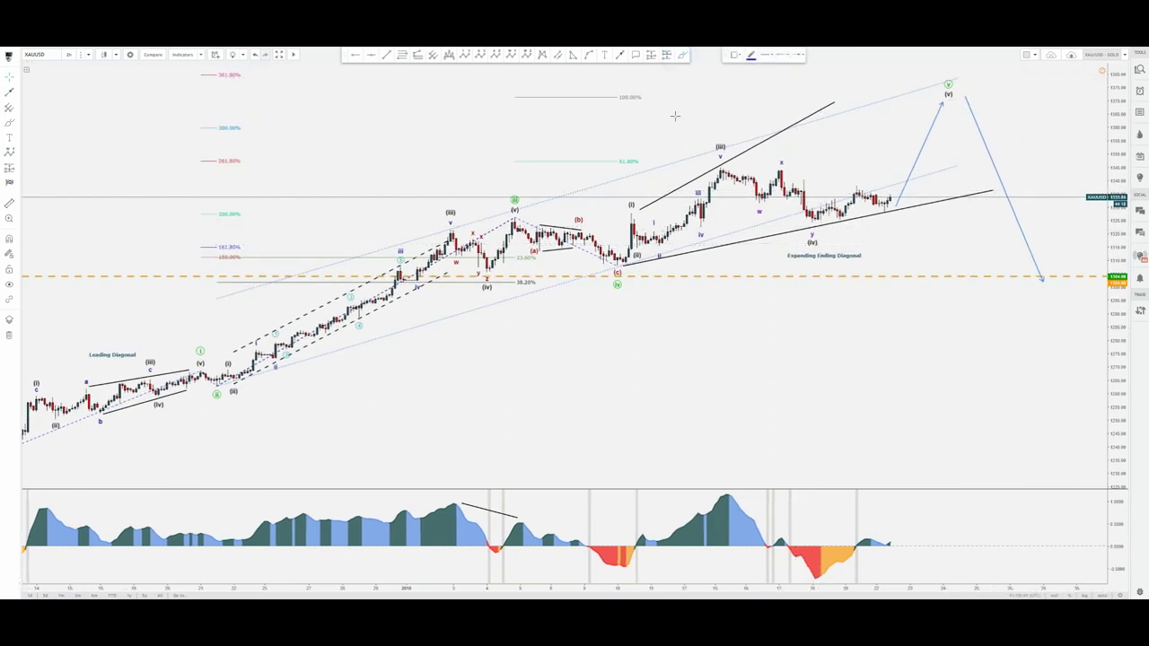
{"action": "left_click_drag", "start_coordinate": [423, 215], "coordinate": [510, 316]}
{"action": "left_click", "coordinate": [663, 254]}
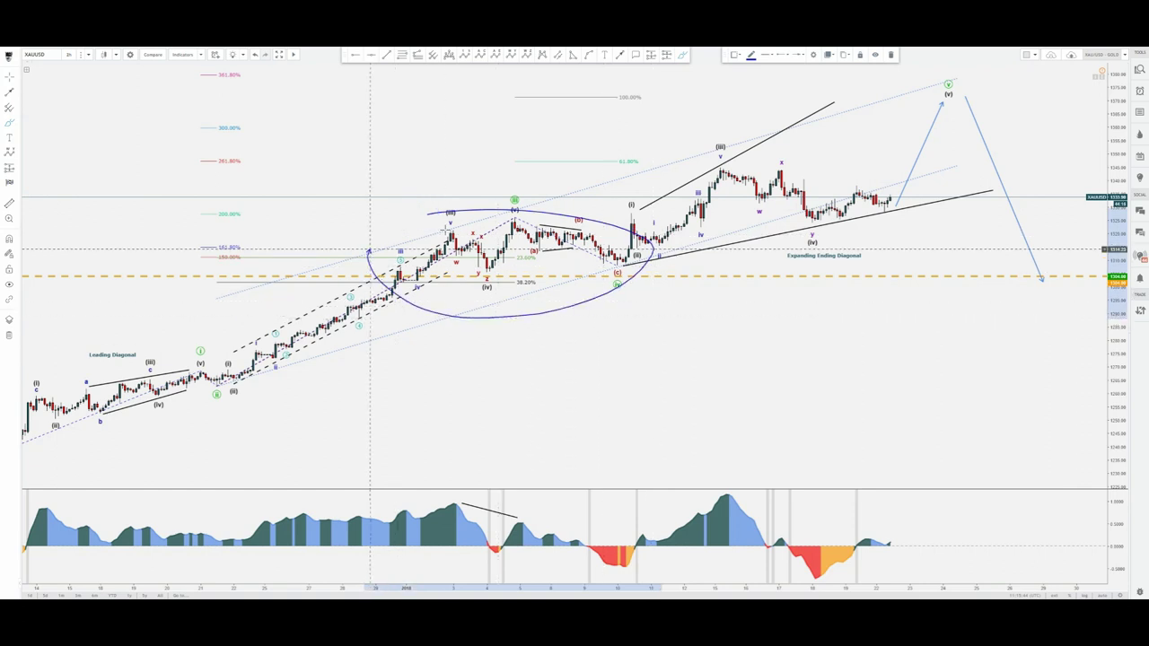
{"action": "key", "text": "Escape"}
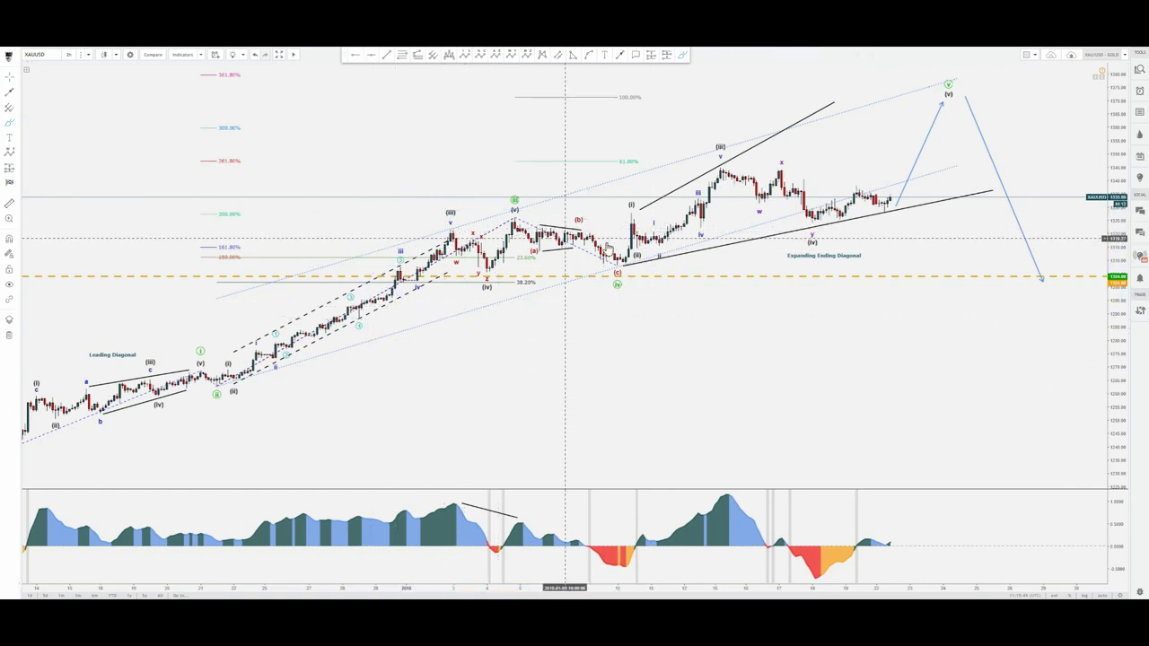
Step: Brush an arrow from the (iii) high to the (v) high, mark the (a)-(b)-(c) decline, and remove the strokes
{"action": "left_click", "coordinate": [685, 55]}
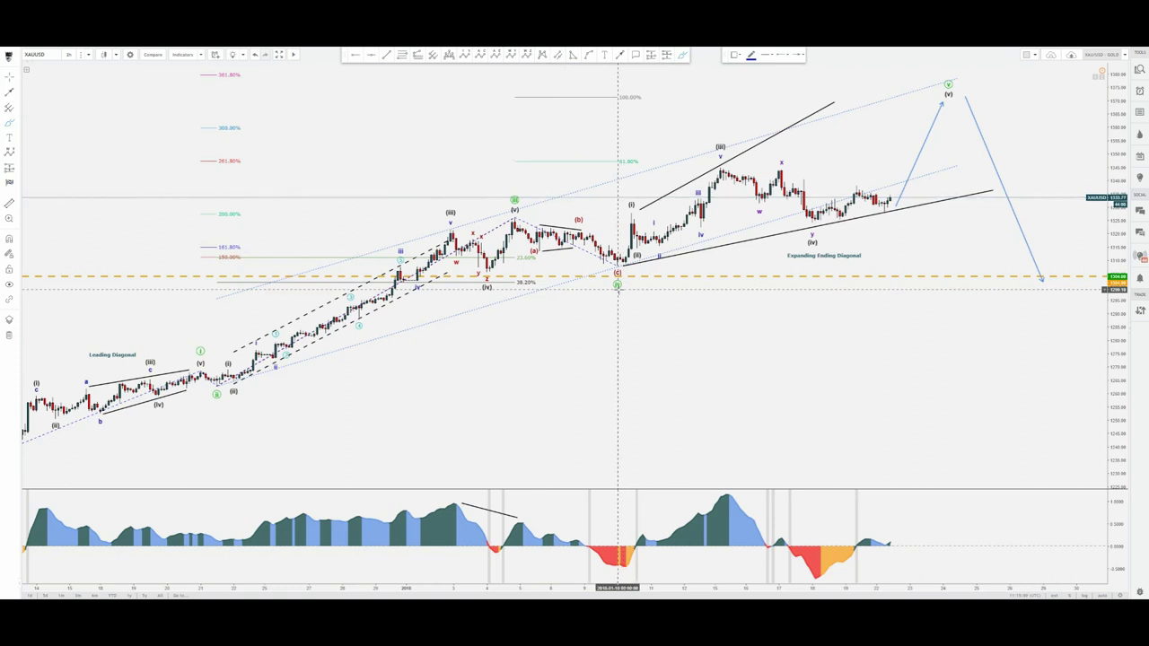
{"action": "left_click", "coordinate": [617, 286]}
{"action": "left_click", "coordinate": [685, 56]}
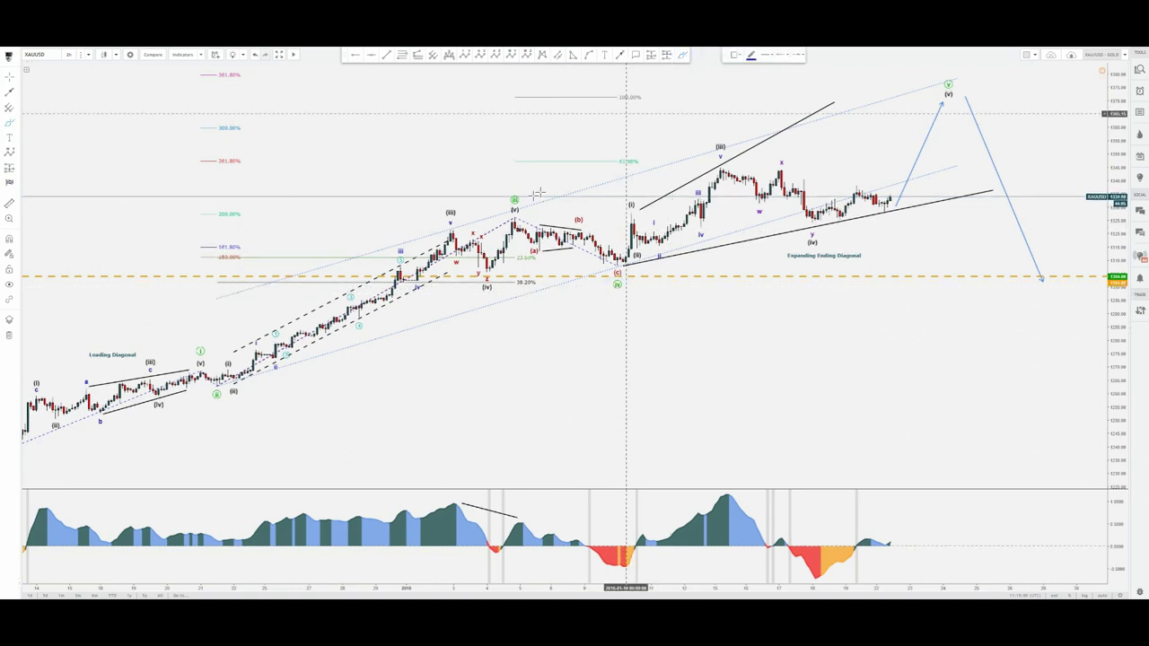
{"action": "left_click", "coordinate": [464, 227]}
{"action": "left_click", "coordinate": [526, 215]}
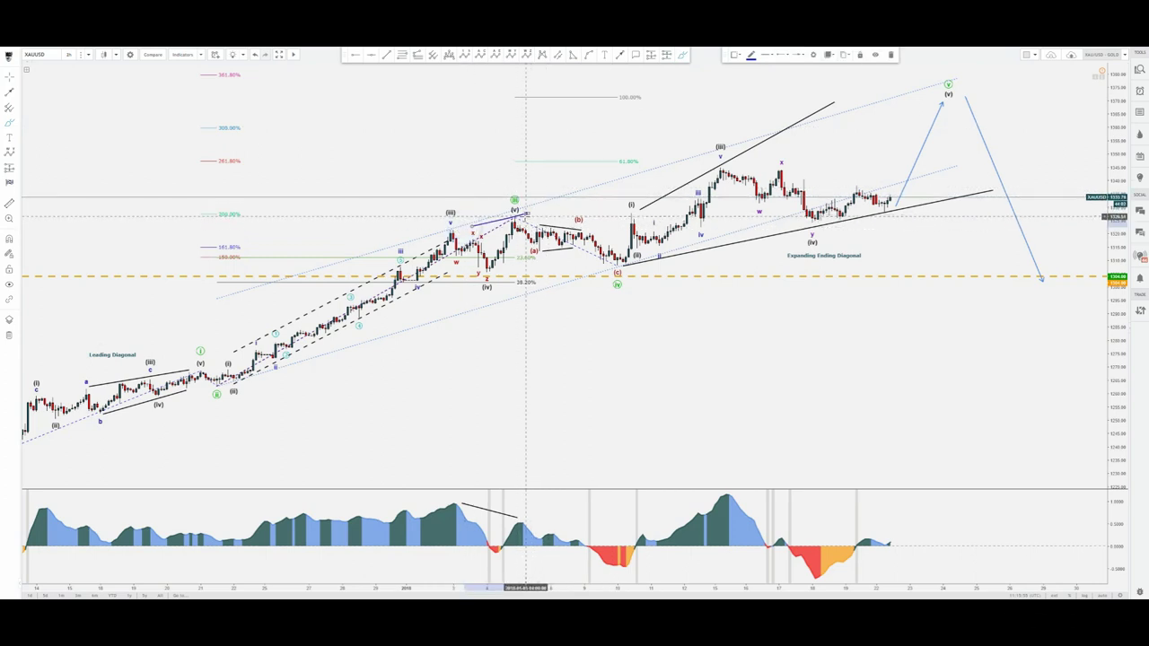
{"action": "mouse_move", "coordinate": [520, 219]}
{"action": "left_mouse_down"}
{"action": "mouse_move", "coordinate": [532, 248]}
{"action": "mouse_move", "coordinate": [608, 244]}
{"action": "left_mouse_up"}
{"action": "left_click_drag", "start_coordinate": [540, 257], "coordinate": [595, 240]}
{"action": "key", "text": "Delete"}
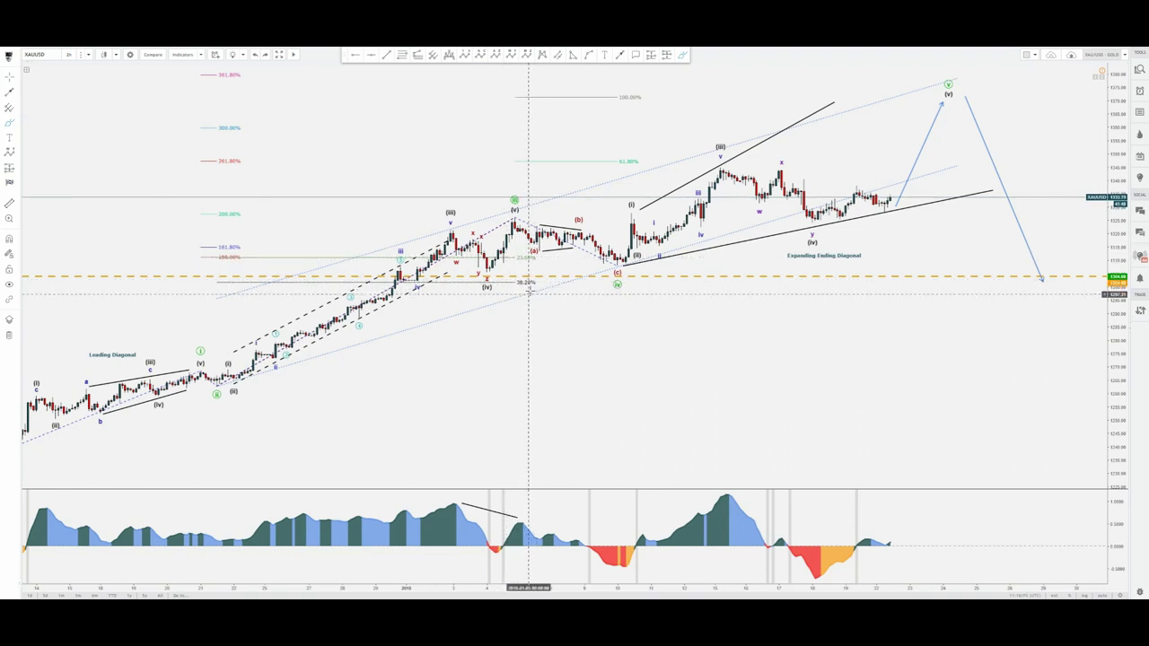
Step: Brush a short downward arrow from the circled i high to the circled ii low, and remove it
{"action": "left_click", "coordinate": [684, 56]}
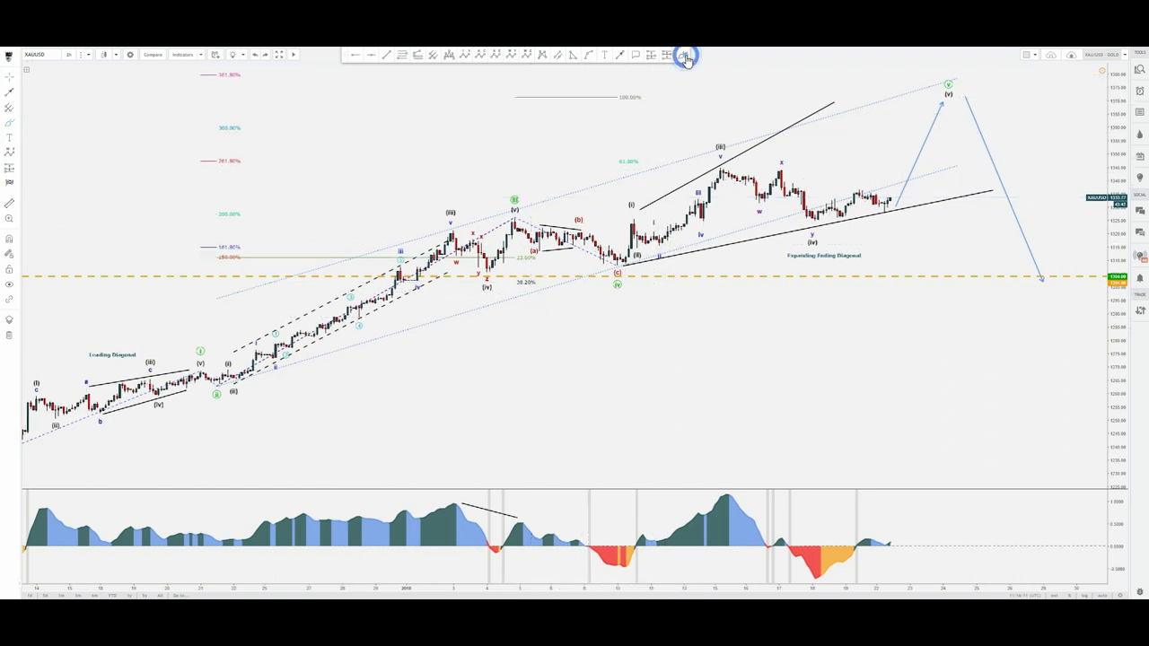
{"action": "left_click_drag", "start_coordinate": [197, 365], "coordinate": [197, 364]}
{"action": "left_click", "coordinate": [198, 364]}
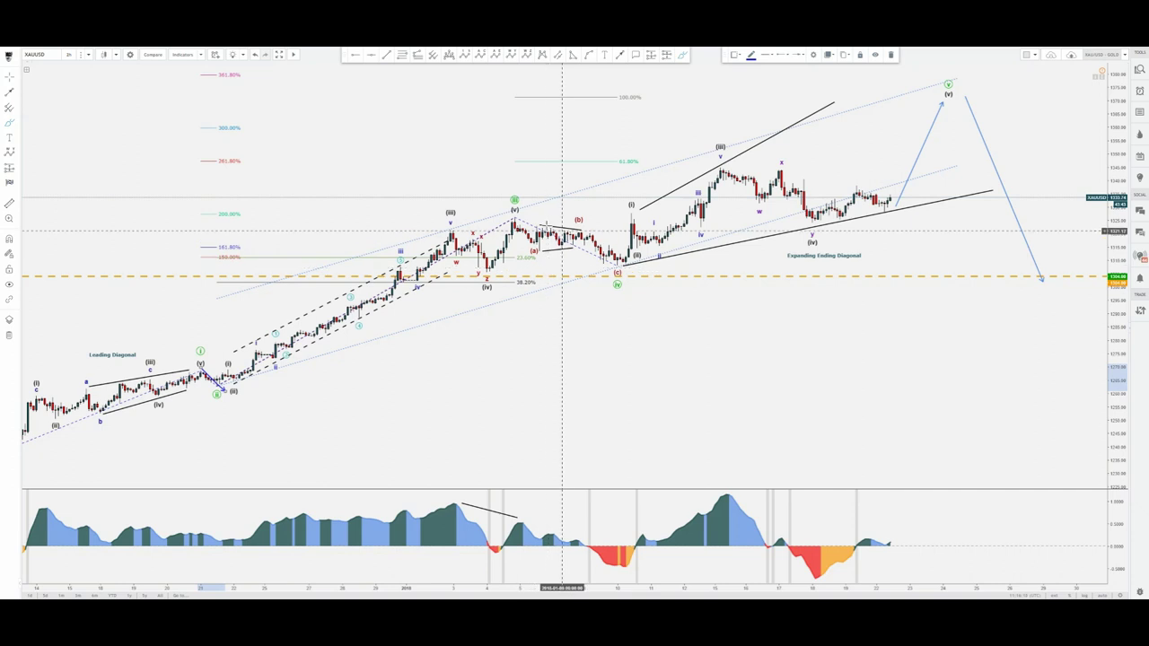
{"action": "left_click", "coordinate": [641, 282]}
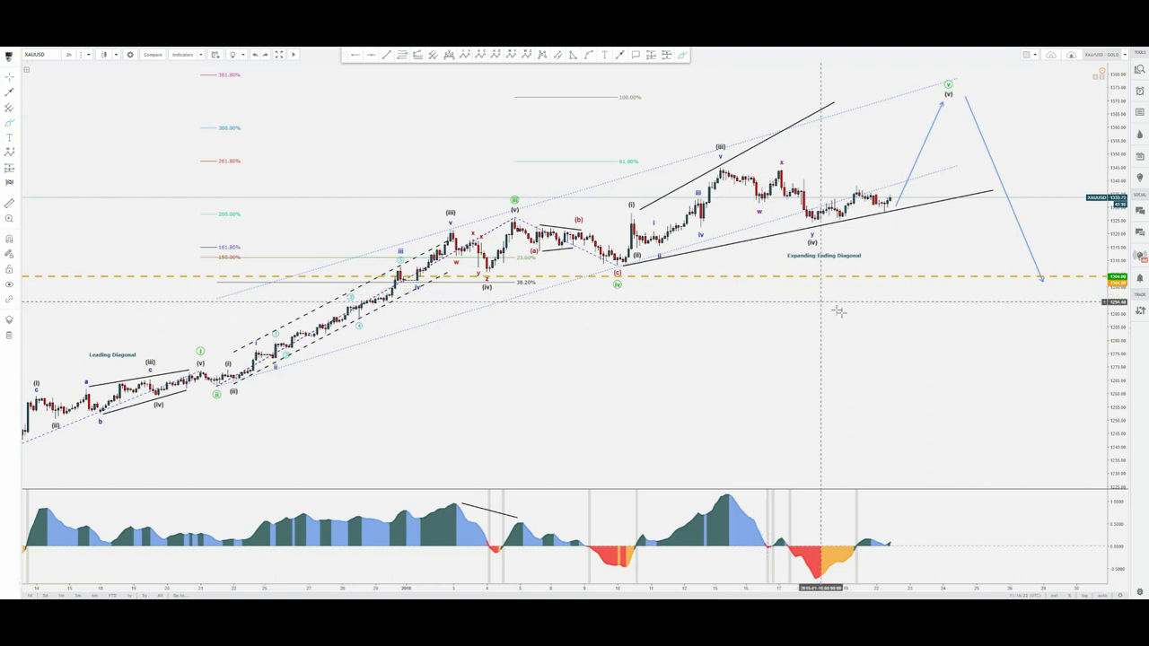
Step: Nudge the Expanding Ending Diagonal label slightly downward
{"action": "left_click", "coordinate": [903, 248]}
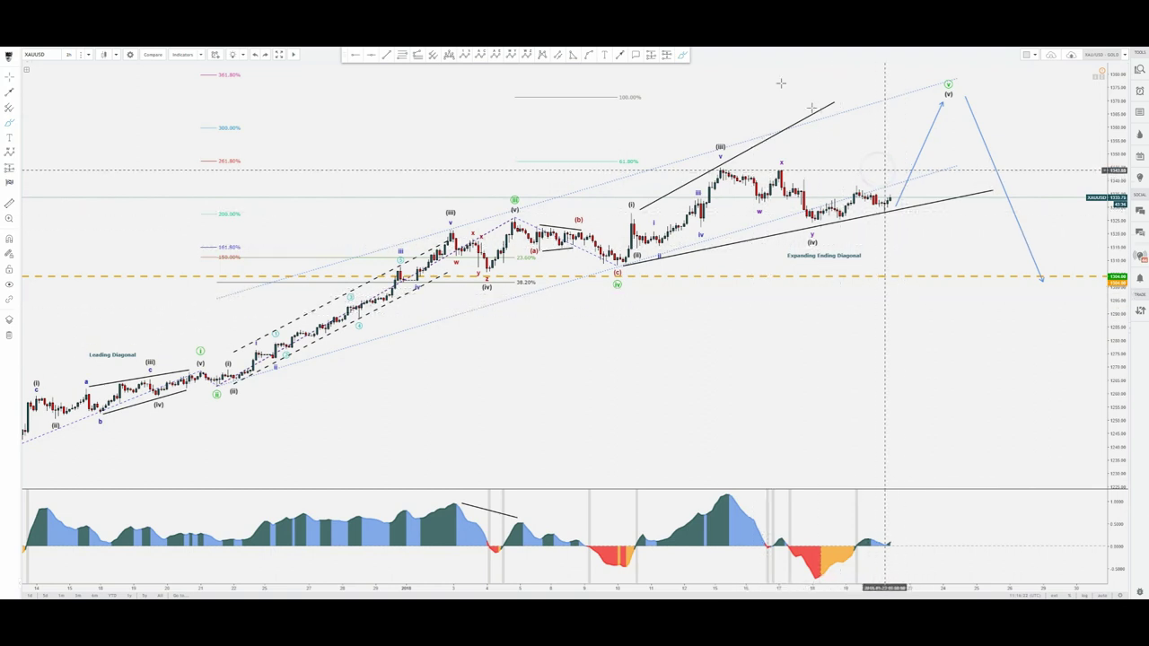
{"action": "left_click", "coordinate": [682, 55]}
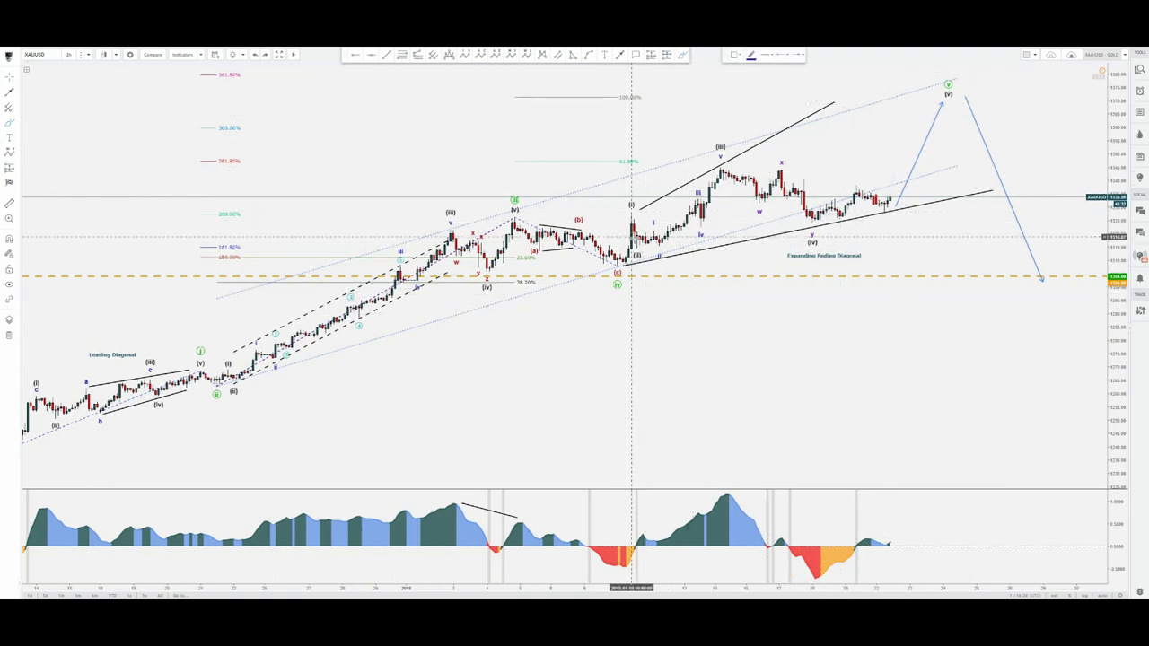
{"action": "left_click", "coordinate": [797, 260]}
{"action": "left_click_drag", "start_coordinate": [806, 254], "coordinate": [809, 259]}
{"action": "left_click", "coordinate": [882, 250]}
Step: Brush the alternative path from circled iv through (iii) and (iv) to a new high, with wave marks and two rising boundary arrows
{"action": "left_click", "coordinate": [682, 56]}
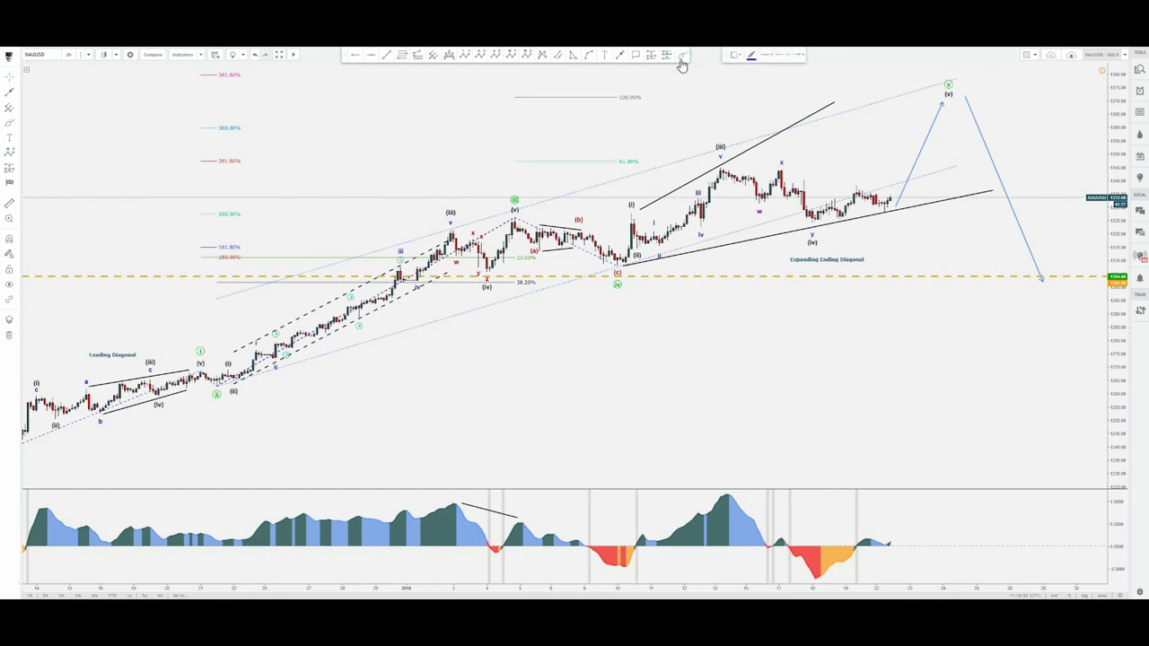
{"action": "mouse_move", "coordinate": [617, 266]}
{"action": "left_mouse_down"}
{"action": "mouse_move", "coordinate": [631, 206]}
{"action": "mouse_move", "coordinate": [717, 167]}
{"action": "mouse_move", "coordinate": [722, 98]}
{"action": "mouse_move", "coordinate": [721, 139]}
{"action": "mouse_move", "coordinate": [779, 169]}
{"action": "mouse_move", "coordinate": [825, 217]}
{"action": "mouse_move", "coordinate": [891, 199]}
{"action": "mouse_move", "coordinate": [910, 81]}
{"action": "left_mouse_up"}
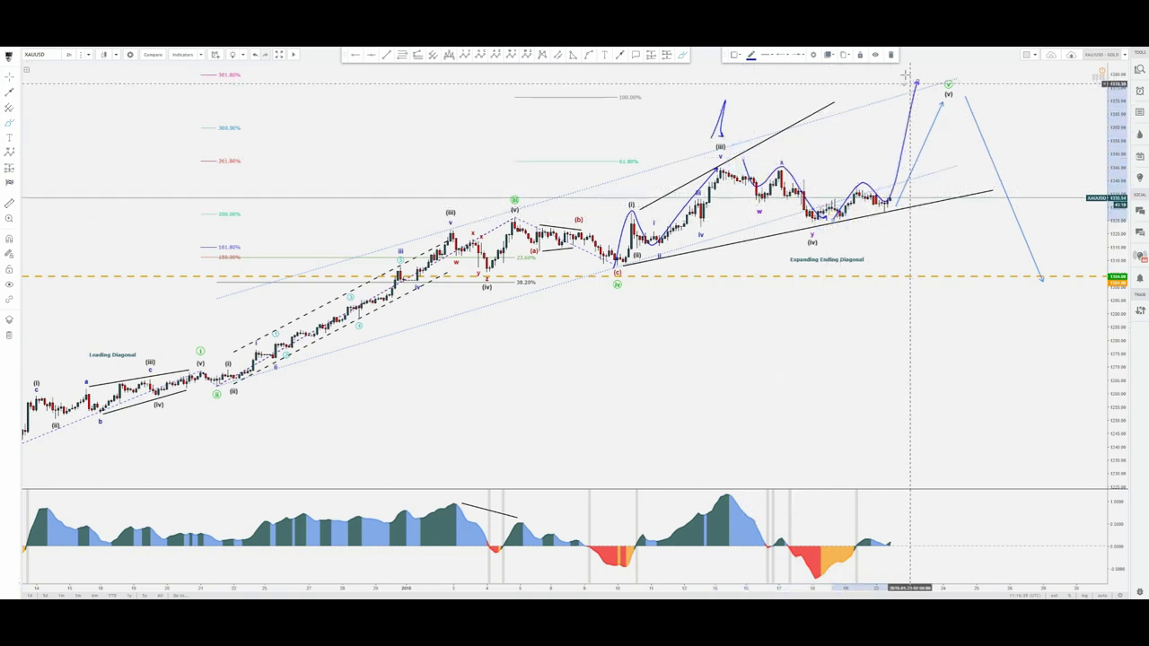
{"action": "left_click_drag", "start_coordinate": [731, 166], "coordinate": [959, 89]}
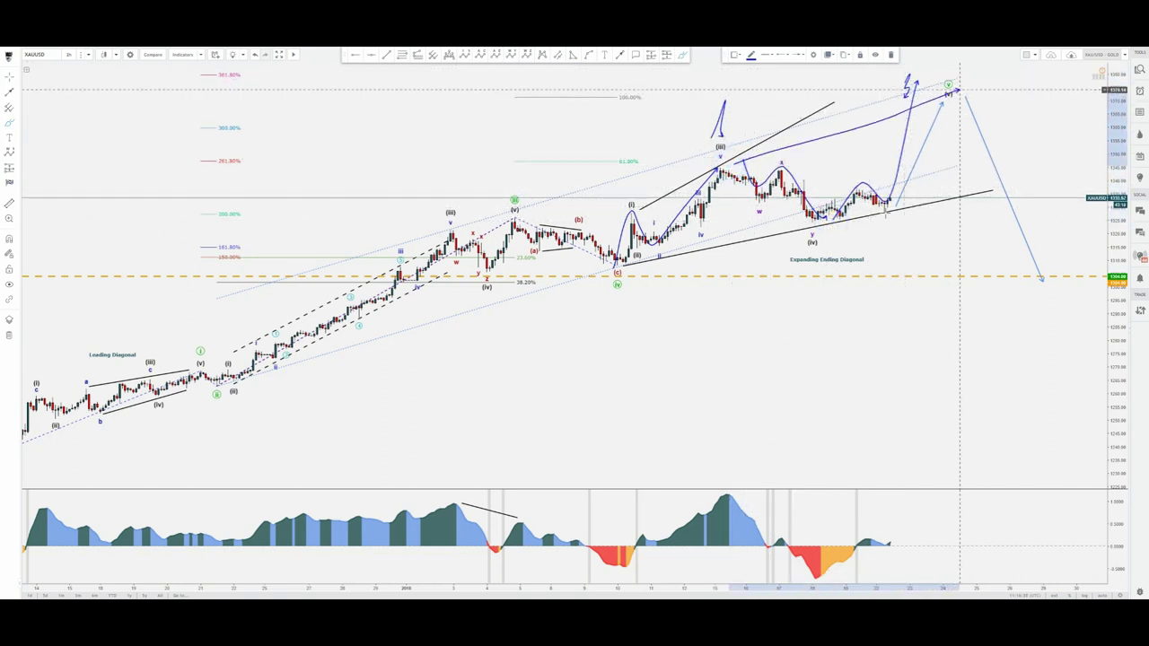
{"action": "left_click_drag", "start_coordinate": [851, 235], "coordinate": [1073, 115]}
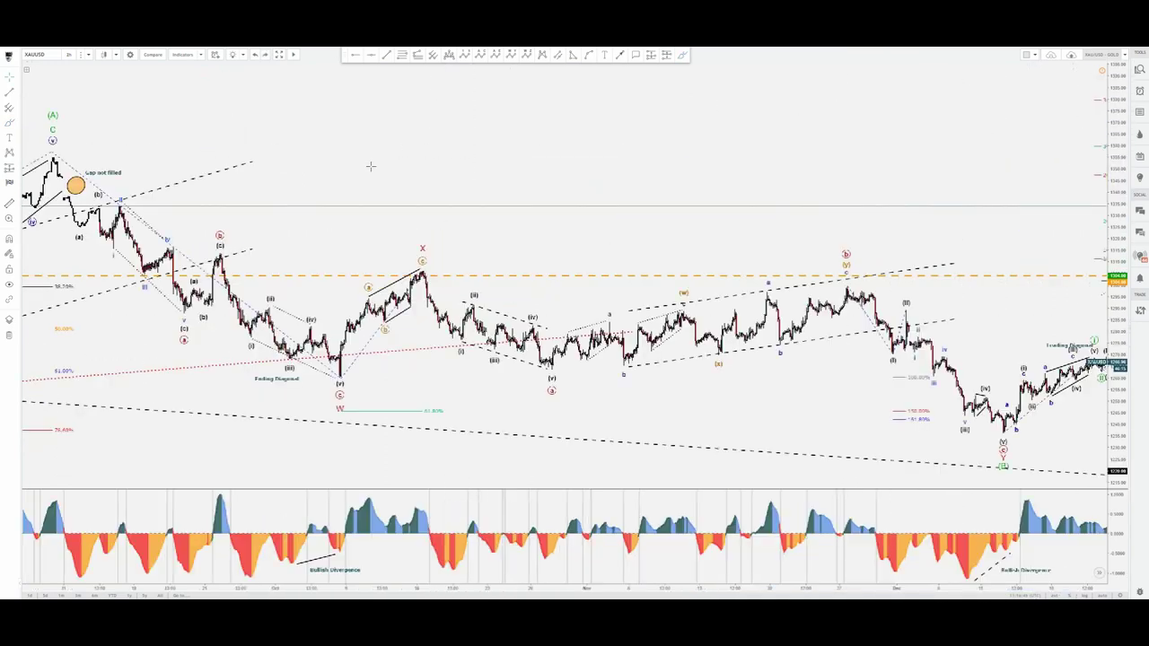
Step: Bring the earlier ending diagonal beneath the (A) high into view, and mark its advance with the Brush
{"action": "left_click_drag", "start_coordinate": [227, 116], "coordinate": [592, 100]}
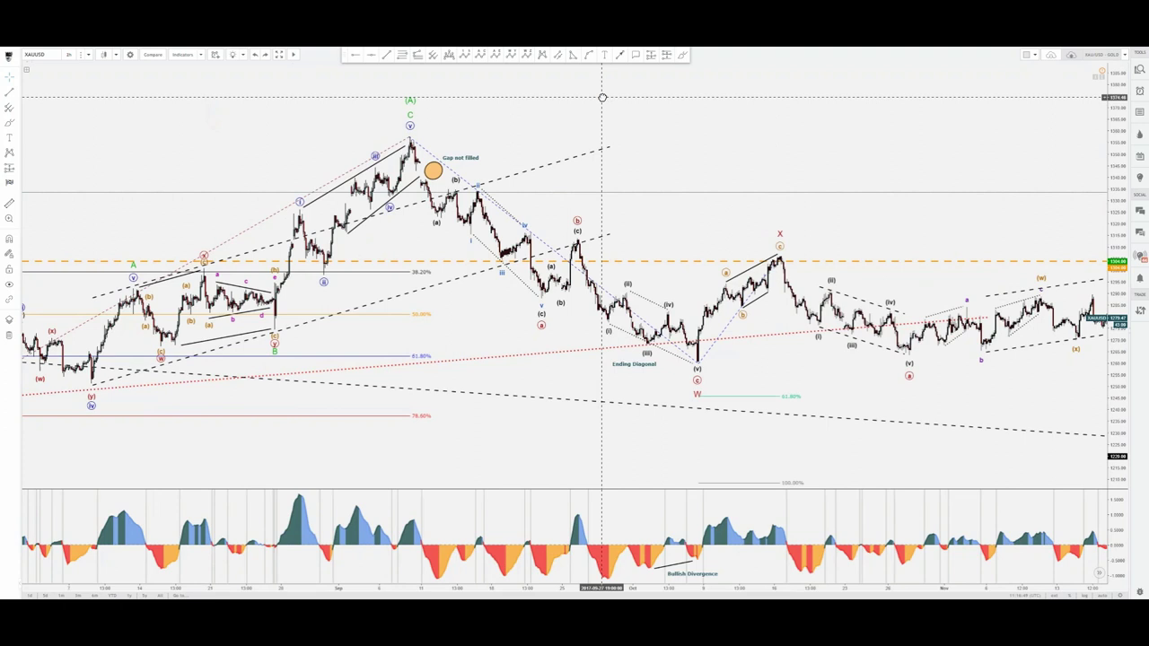
{"action": "left_click", "coordinate": [681, 56]}
{"action": "mouse_move", "coordinate": [263, 230]}
{"action": "left_mouse_down"}
{"action": "mouse_move", "coordinate": [386, 278]}
{"action": "mouse_move", "coordinate": [263, 205]}
{"action": "left_mouse_up"}
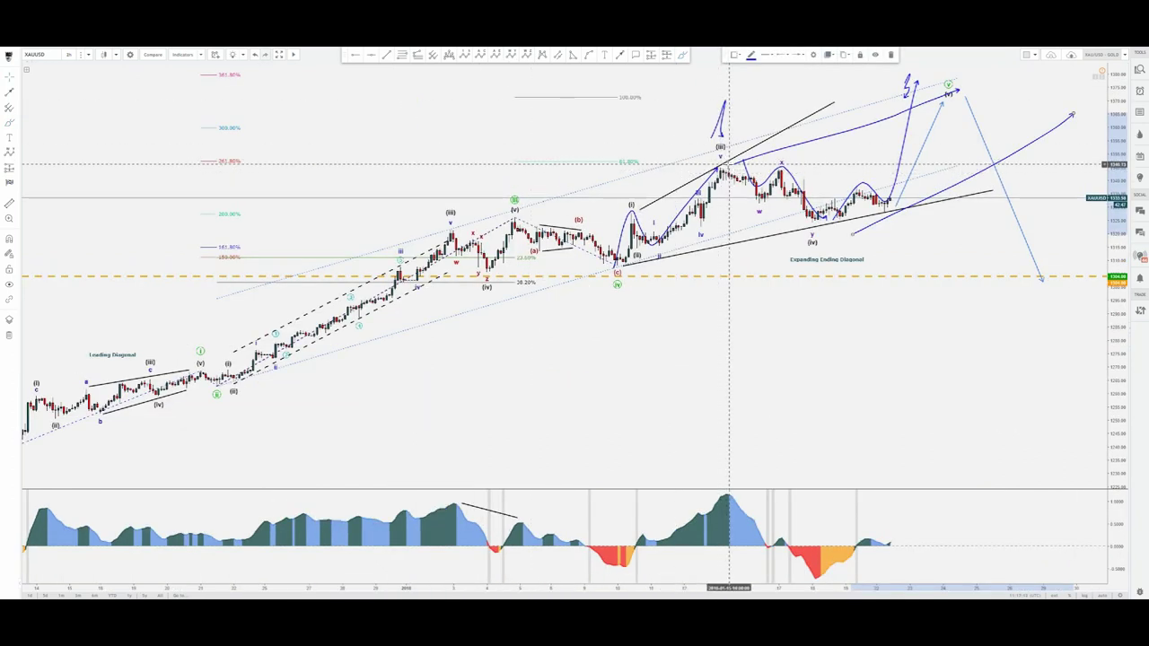
Step: Undo the brush strokes around the expanding ending diagonal, and leave the drawing tool
{"action": "key", "text": "ctrl+z"}
{"action": "key", "text": "ctrl+z"}
{"action": "key", "text": "ctrl+z"}
{"action": "key", "text": "ctrl+z"}
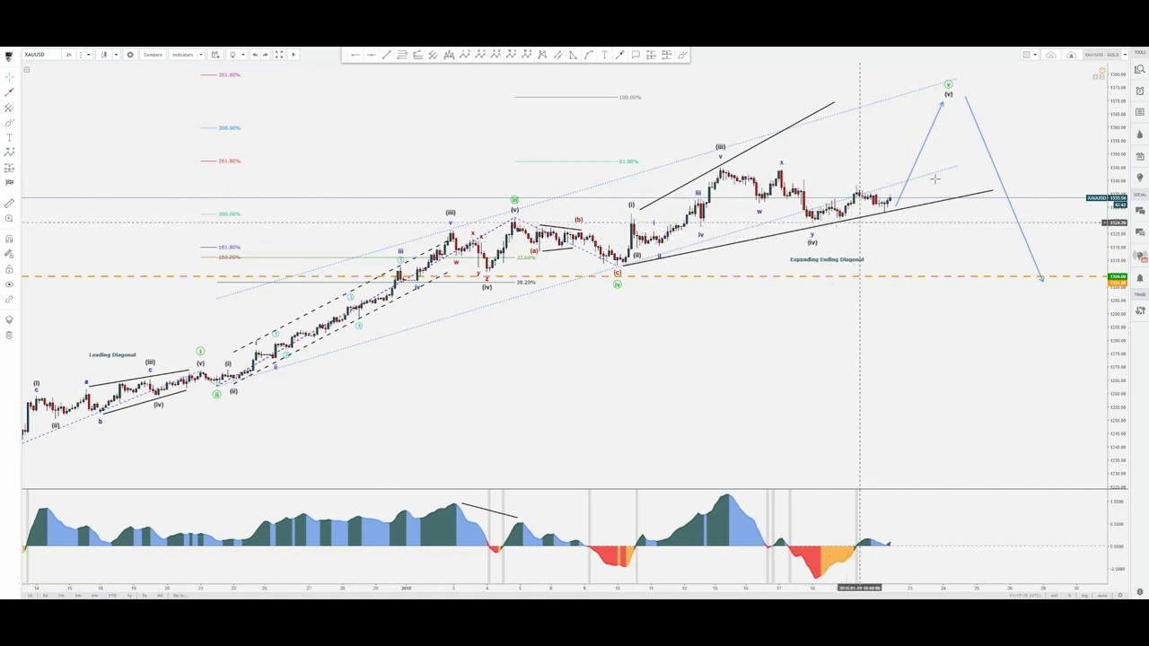
{"action": "right_click", "coordinate": [1019, 114]}
{"action": "left_click", "coordinate": [1015, 89]}
Step: Brush two rising boundary arrows, one from the (iii) high past (v) and one from beneath the (iv) low
{"action": "left_click_drag", "start_coordinate": [1044, 93], "coordinate": [1004, 96]}
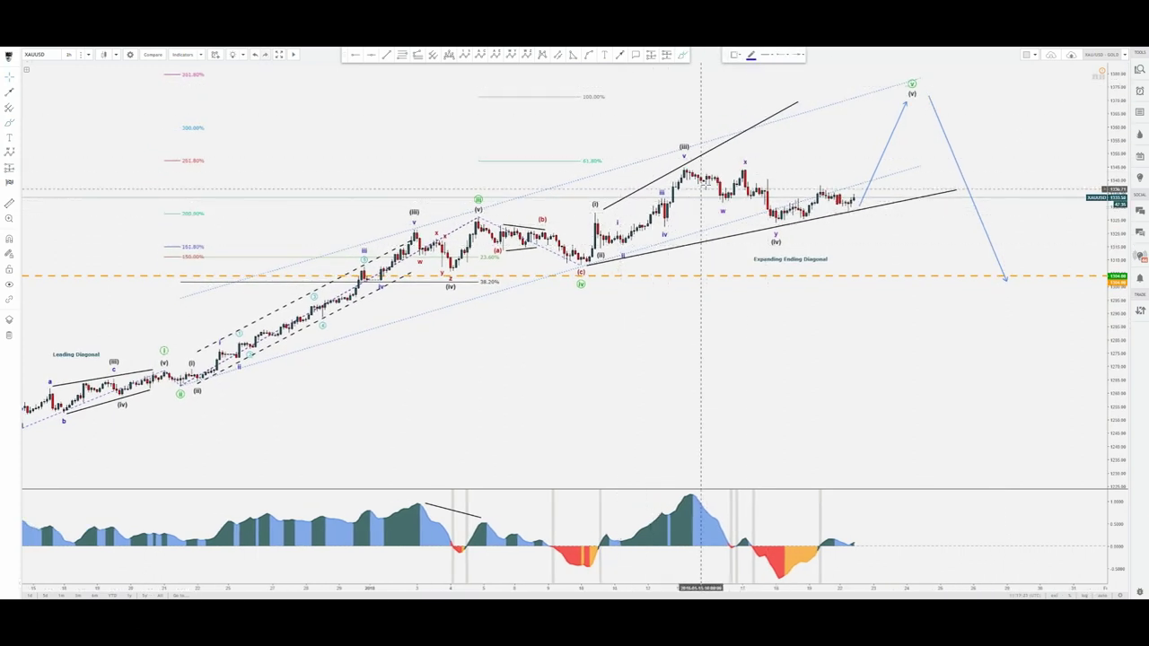
{"action": "left_click", "coordinate": [681, 54]}
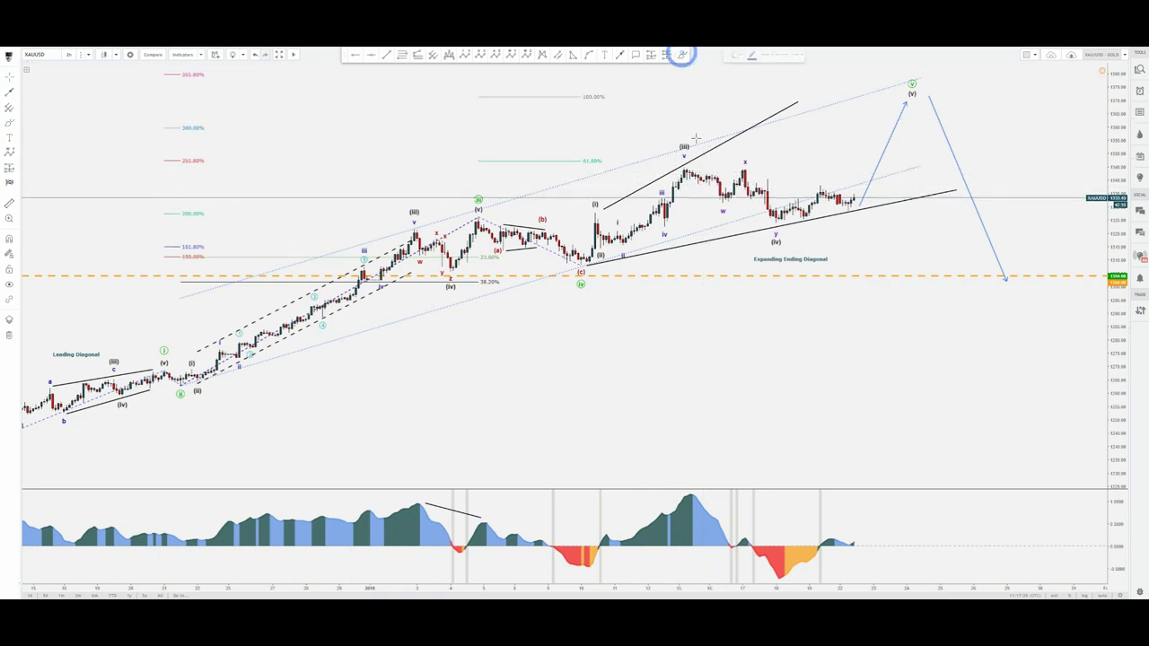
{"action": "left_click_drag", "start_coordinate": [686, 159], "coordinate": [923, 84]}
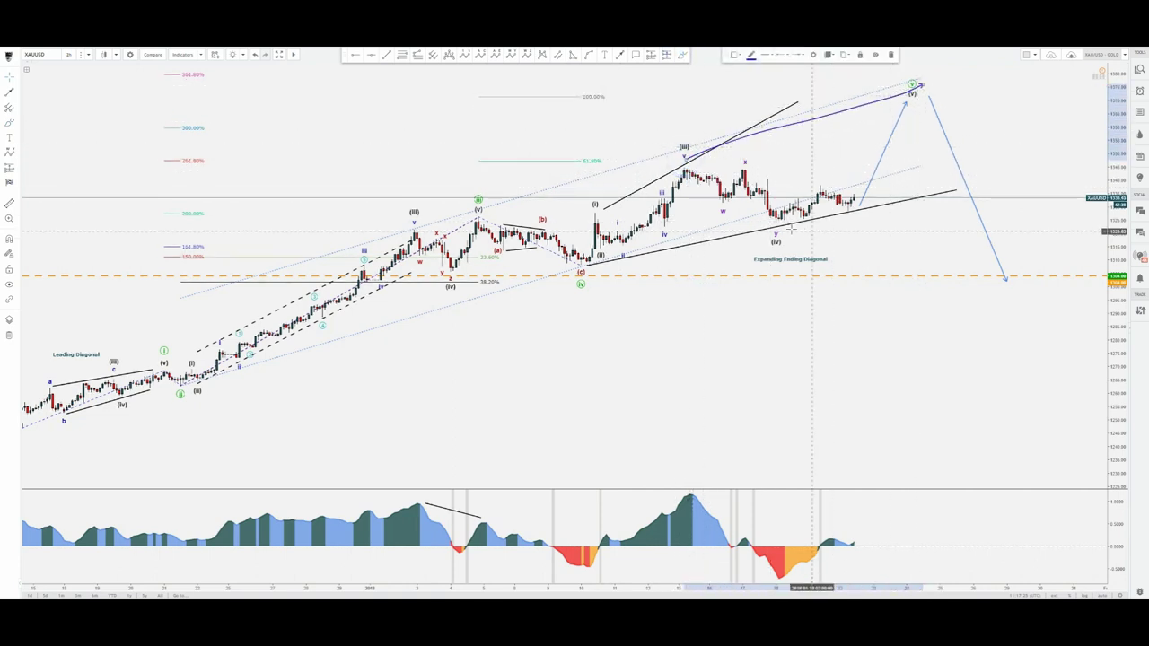
{"action": "left_click_drag", "start_coordinate": [791, 228], "coordinate": [973, 142]}
{"action": "left_click", "coordinate": [1022, 114]}
Step: Brush a price path from the circled iv low over (iii), down to (iv), and up through a pullback to a new high
{"action": "left_click", "coordinate": [584, 264]}
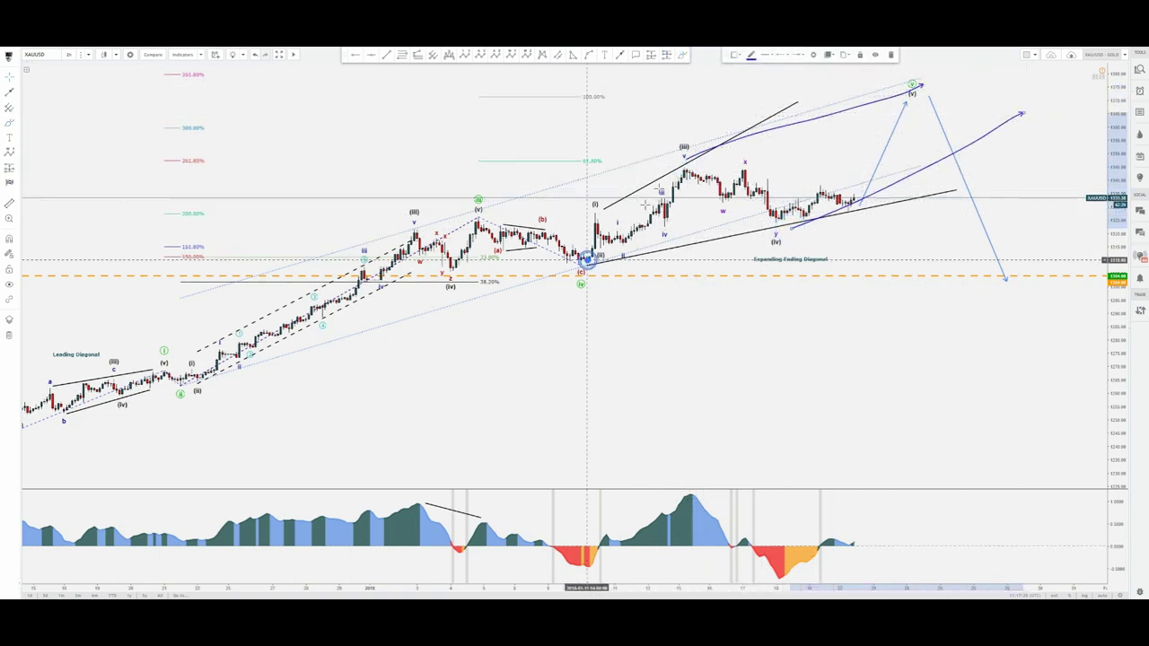
{"action": "mouse_move", "coordinate": [692, 165]}
{"action": "left_mouse_down"}
{"action": "mouse_move", "coordinate": [816, 222]}
{"action": "mouse_move", "coordinate": [857, 153]}
{"action": "mouse_move", "coordinate": [897, 125]}
{"action": "mouse_move", "coordinate": [937, 142]}
{"action": "left_mouse_up"}
{"action": "left_click_drag", "start_coordinate": [969, 67], "coordinate": [967, 67]}
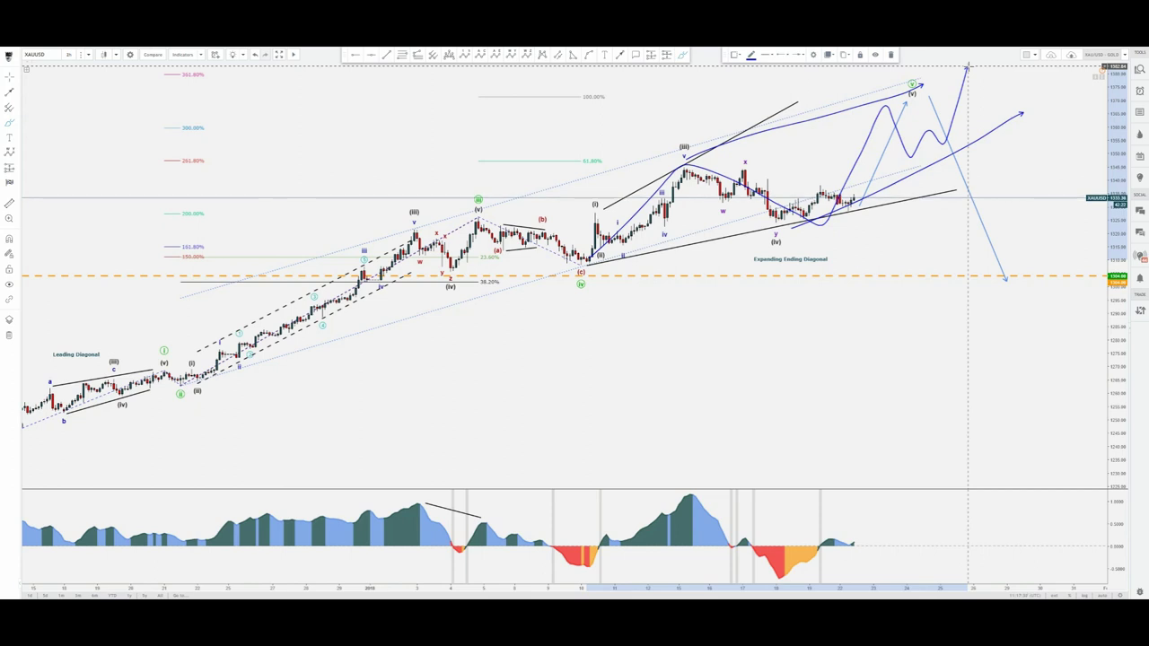
Step: Undo the brushed price path and boundary arrows, and bring the earlier part of the rally back to the Leading Diagonal into view
{"action": "key", "text": "ctrl+z"}
{"action": "key", "text": "ctrl+z"}
{"action": "key", "text": "ctrl+z"}
{"action": "left_click_drag", "start_coordinate": [656, 365], "coordinate": [771, 351]}
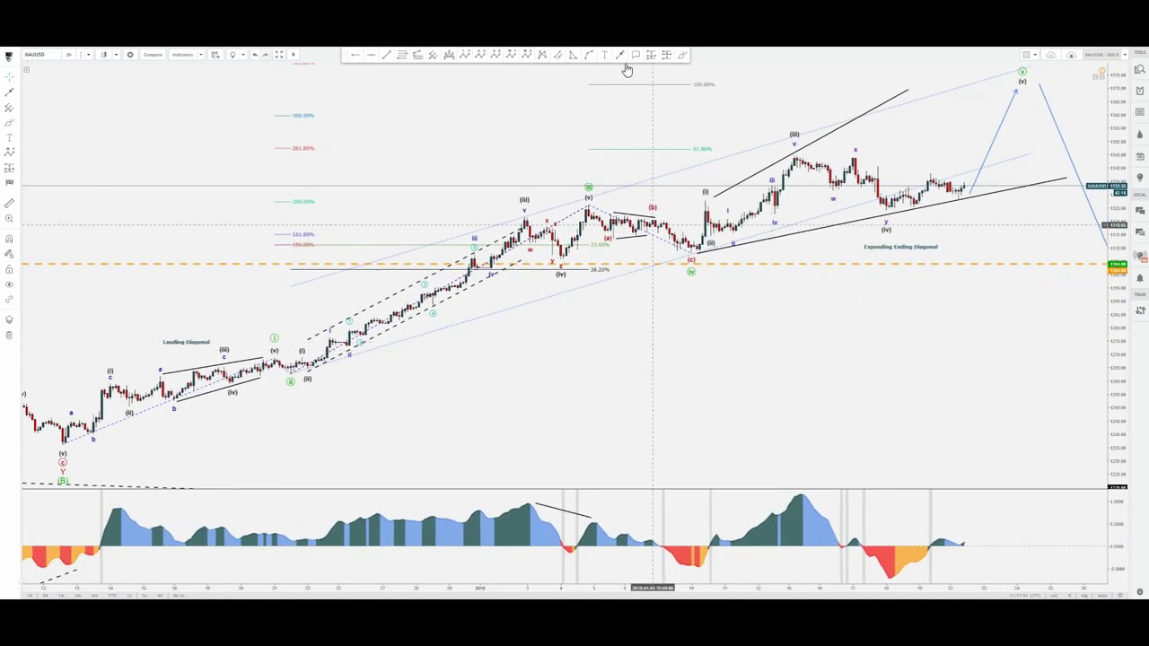
Step: On the daily chart, brush a rising arrow from the January 2018 high through the upper dashed trendline, and try a steep upward continuation
{"action": "left_click", "coordinate": [682, 55]}
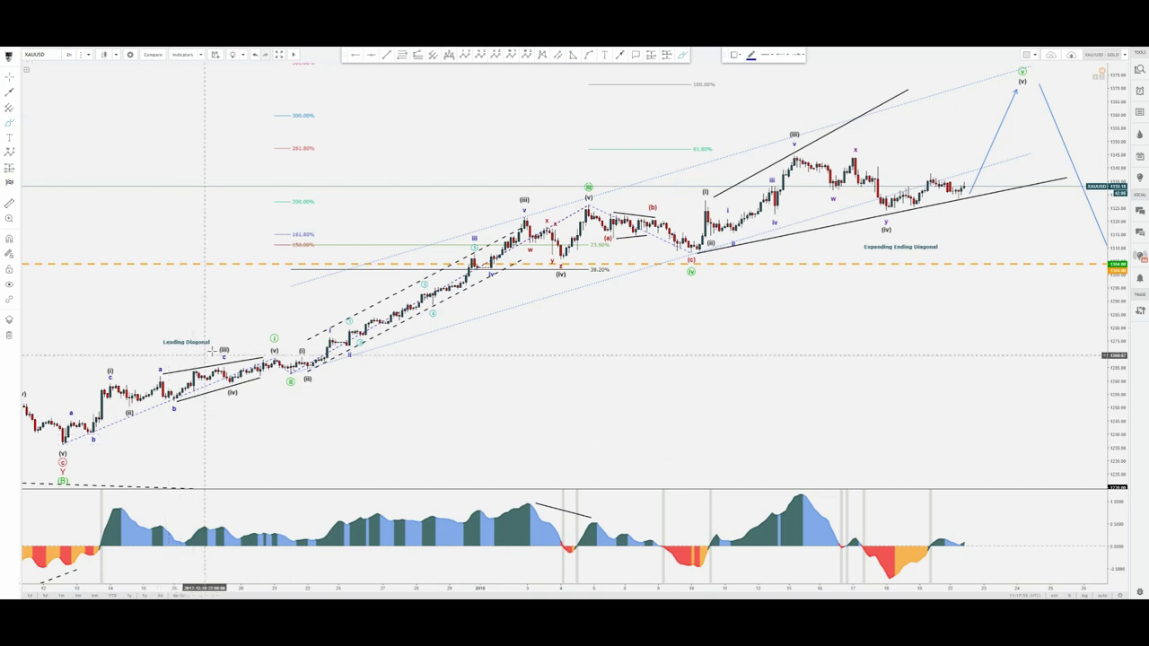
{"action": "left_click", "coordinate": [201, 235]}
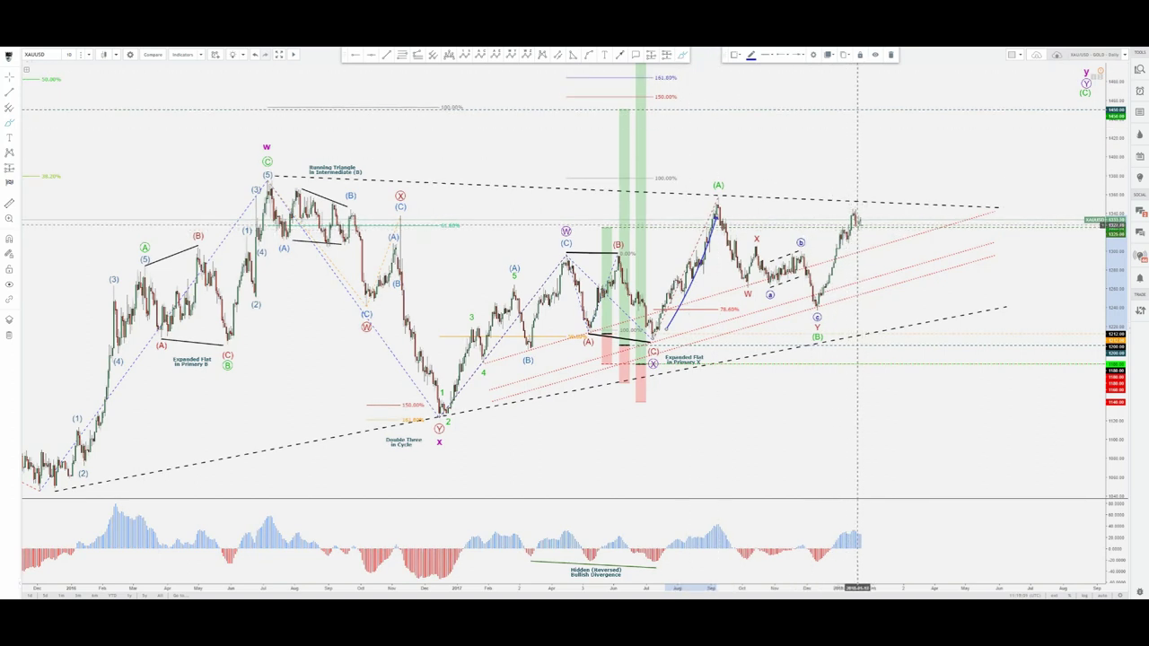
{"action": "left_click_drag", "start_coordinate": [859, 224], "coordinate": [868, 208]}
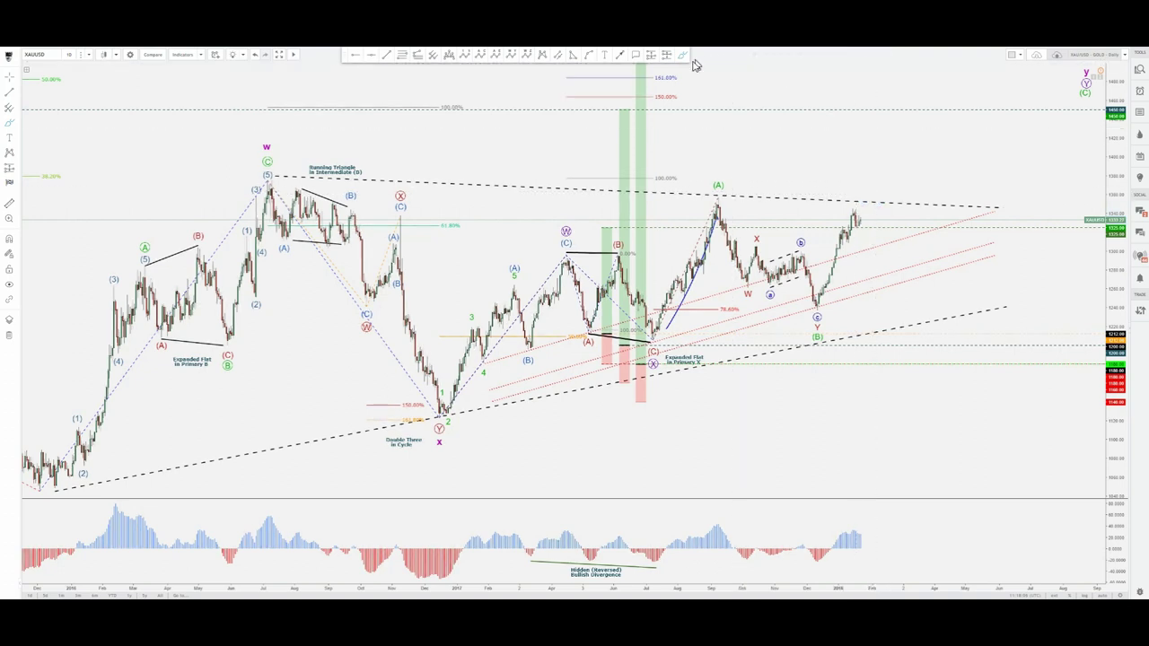
{"action": "left_click", "coordinate": [682, 58]}
{"action": "left_click_drag", "start_coordinate": [851, 203], "coordinate": [893, 192]}
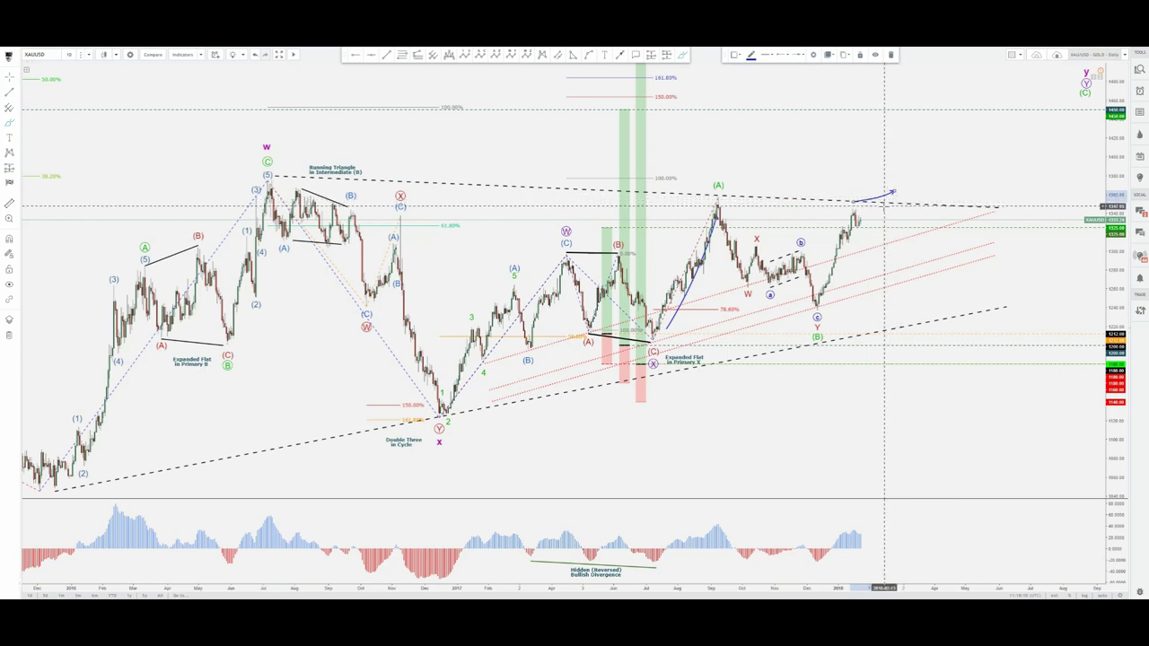
{"action": "left_click", "coordinate": [900, 203]}
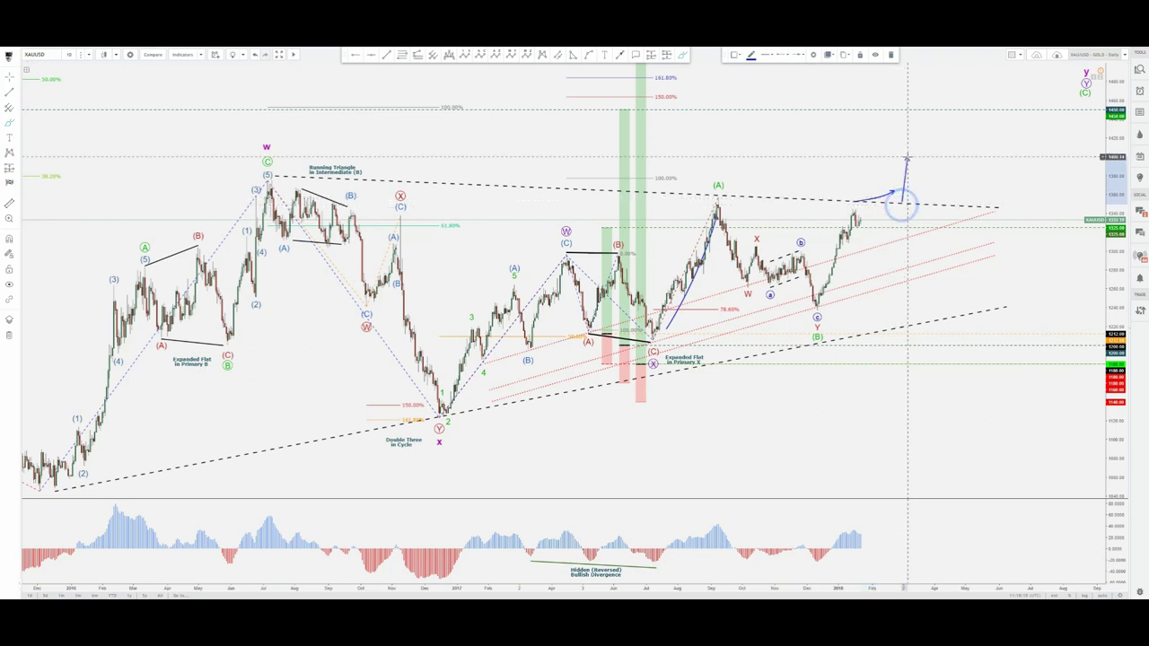
{"action": "key", "text": "ctrl+z"}
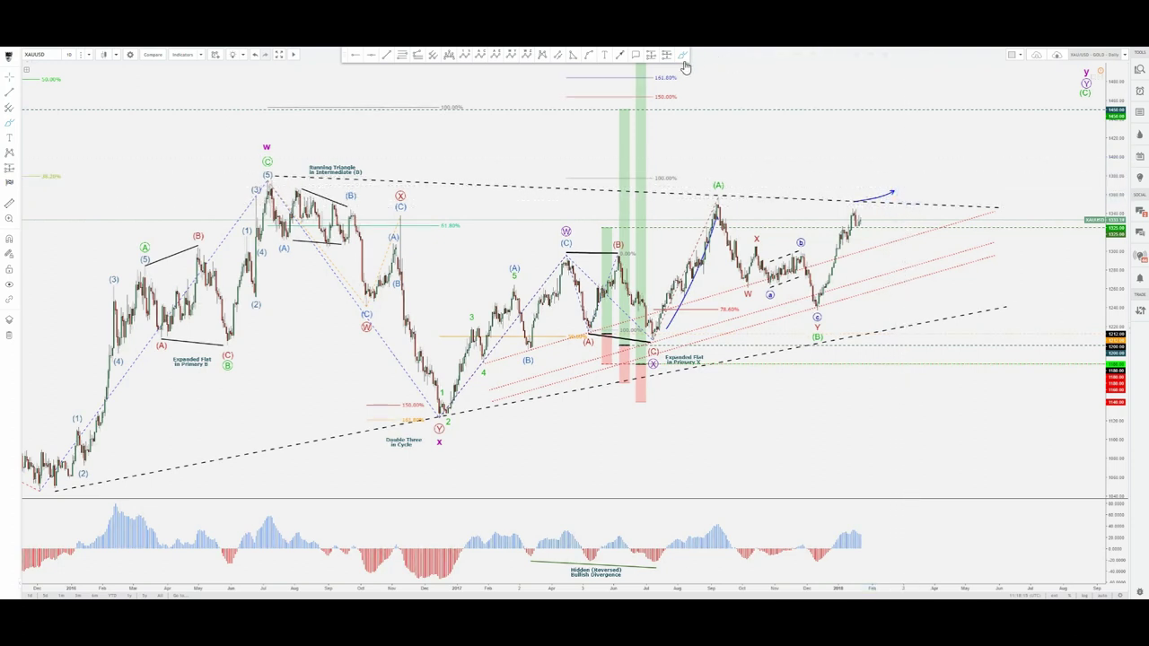
Step: Brush a choppy pullback from the arrow's tip and a rise out of it, and remove these strokes together with the arrow
{"action": "left_click", "coordinate": [682, 59]}
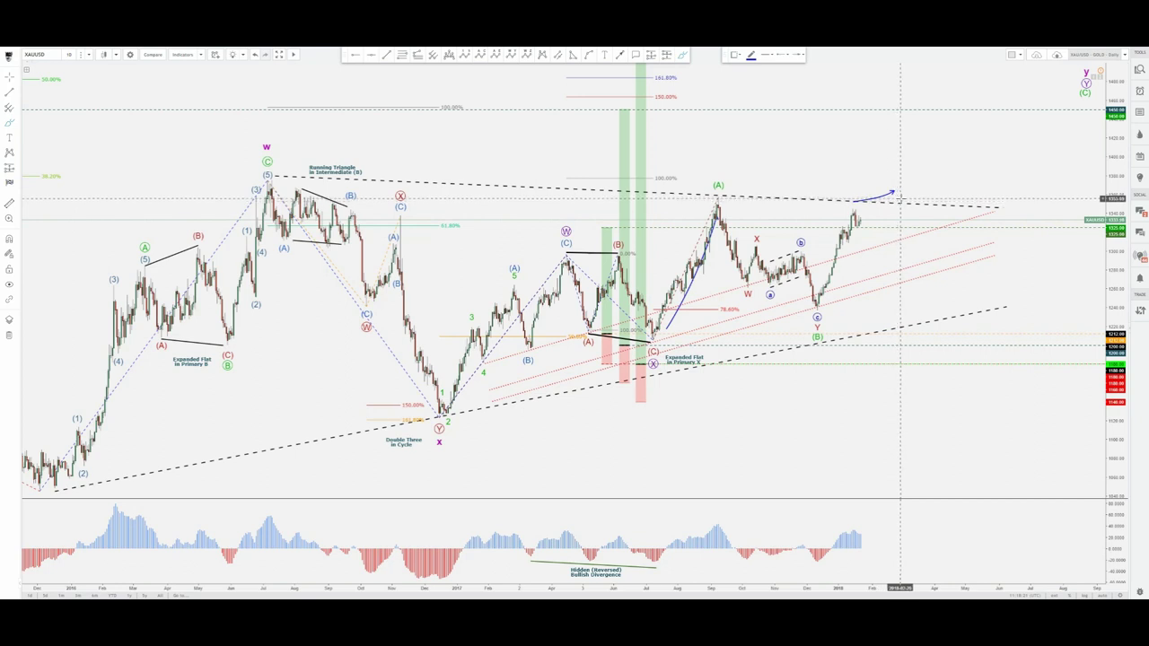
{"action": "left_click_drag", "start_coordinate": [900, 197], "coordinate": [927, 194]}
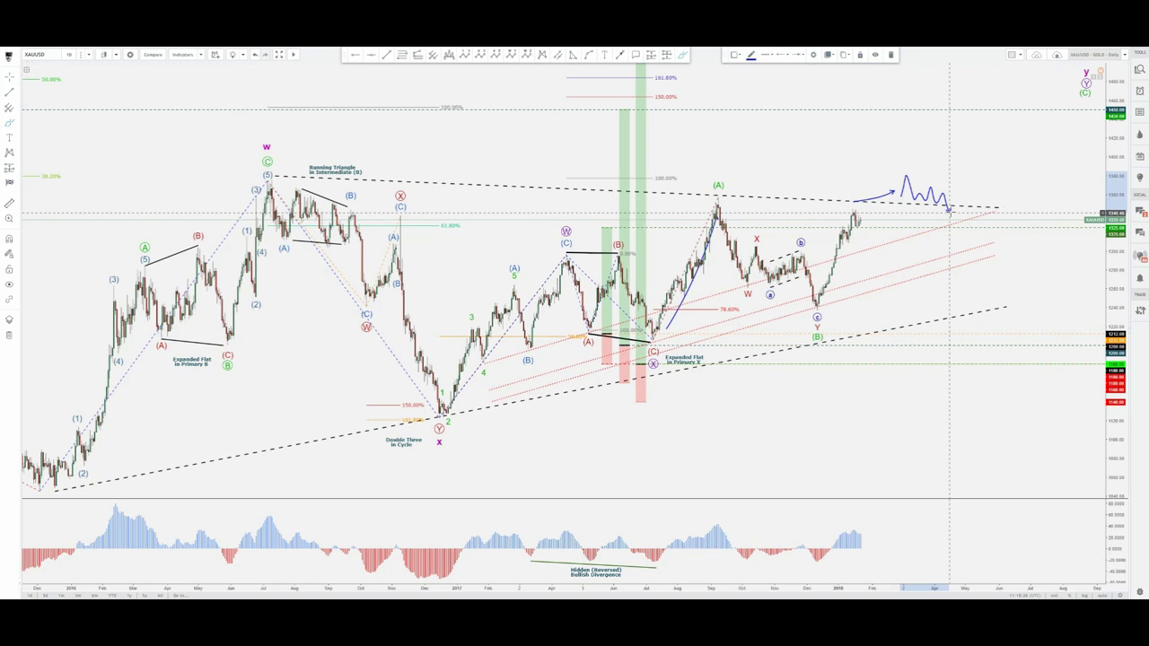
{"action": "left_click_drag", "start_coordinate": [949, 210], "coordinate": [990, 131]}
{"action": "key", "text": "Delete"}
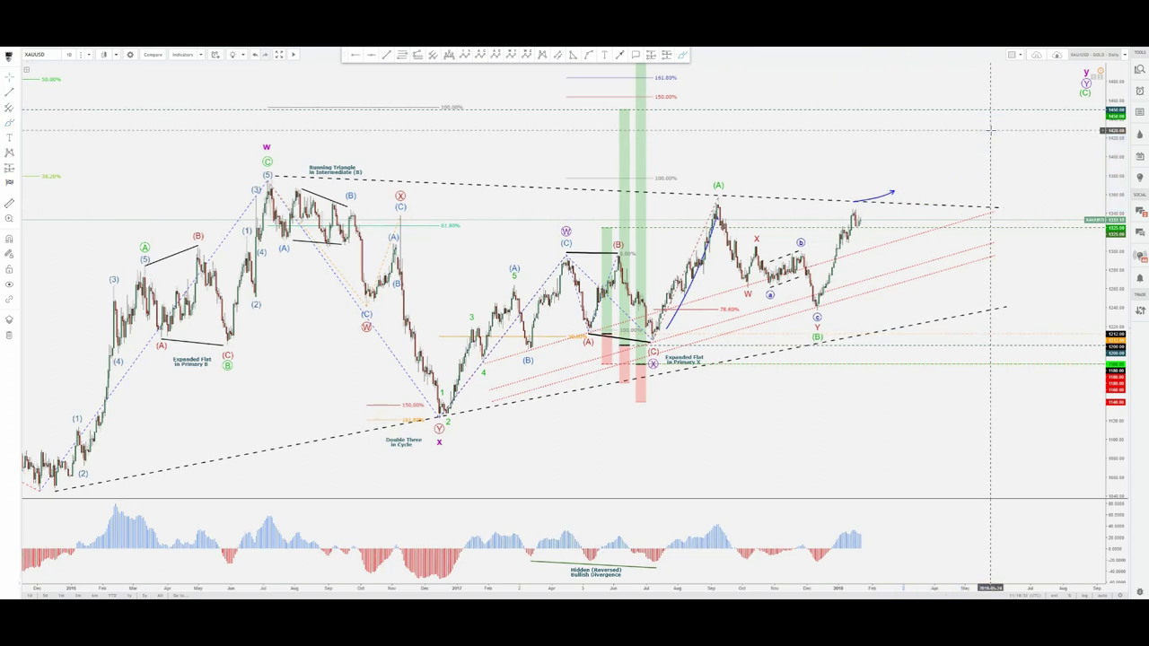
{"action": "left_click", "coordinate": [683, 56]}
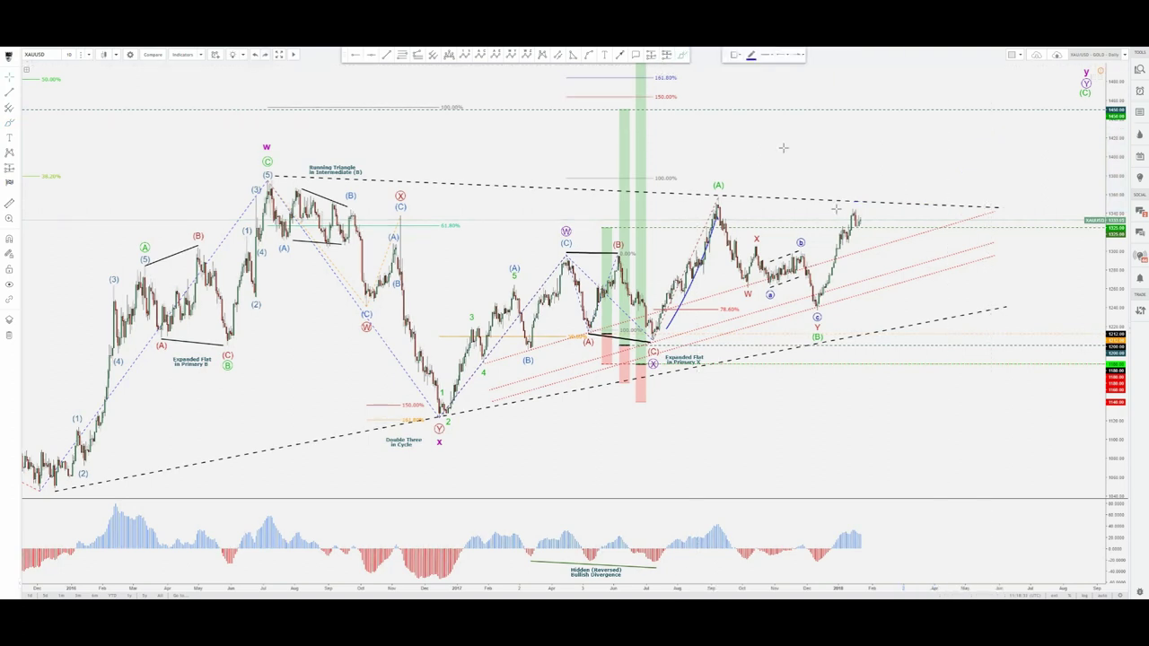
Step: Draw a Fibonacci retracement from near the green (B) low's level up to the upper dashed trendline beyond the January 2018 high
{"action": "left_click", "coordinate": [715, 130]}
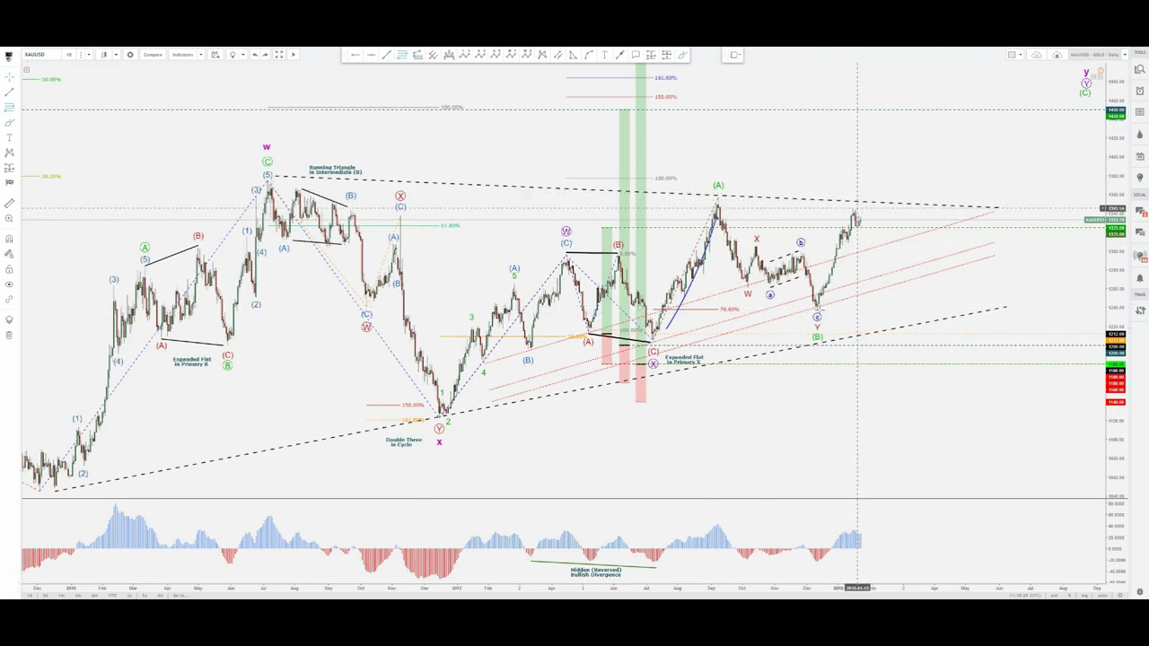
{"action": "left_click", "coordinate": [843, 310]}
{"action": "left_click", "coordinate": [919, 200]}
Step: Turn on the 50% and 61.8% levels of the new Fibonacci retracement
{"action": "double_click", "coordinate": [919, 199]}
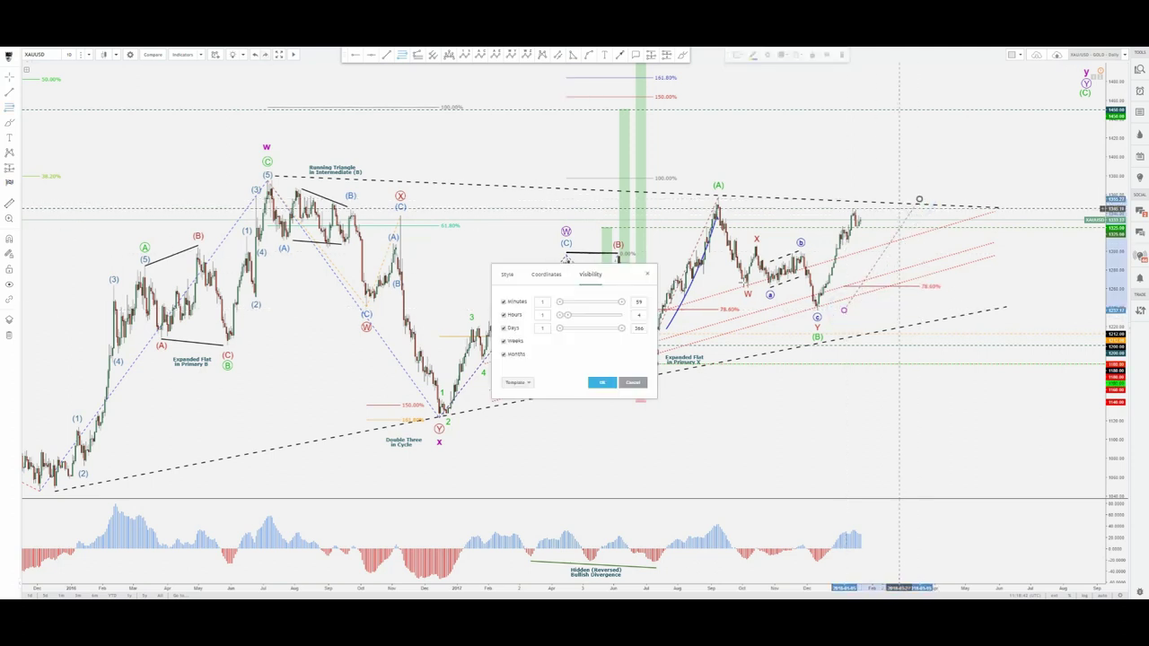
{"action": "left_click", "coordinate": [506, 275]}
{"action": "left_click", "coordinate": [503, 380]}
{"action": "left_click", "coordinate": [640, 515]}
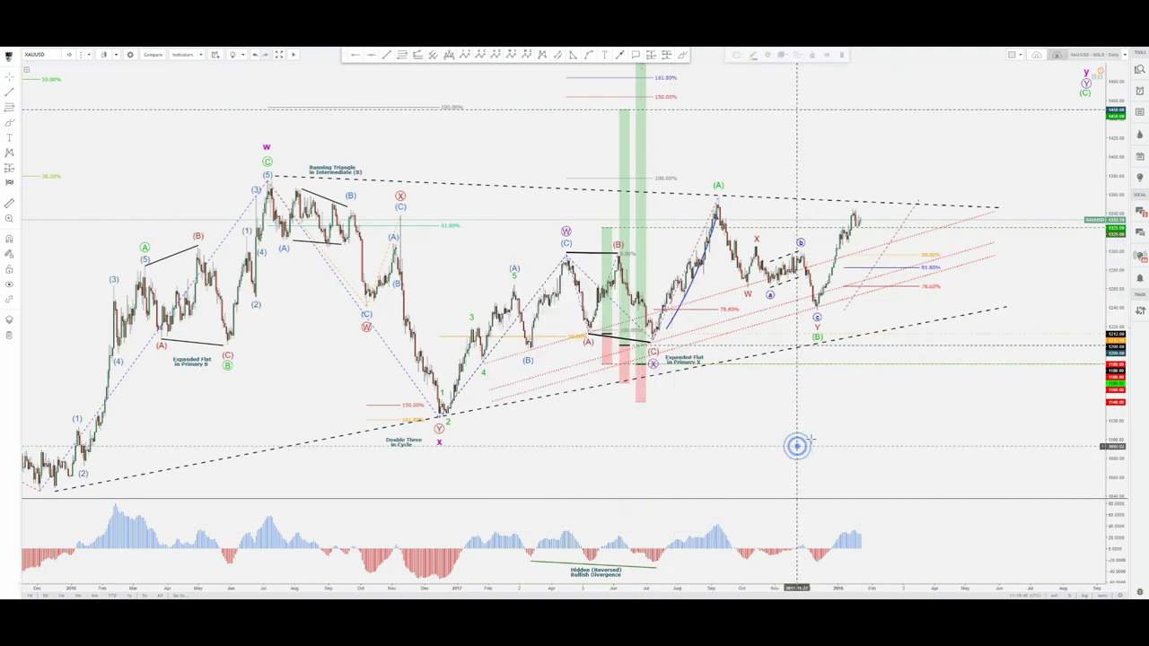
{"action": "left_click", "coordinate": [906, 223]}
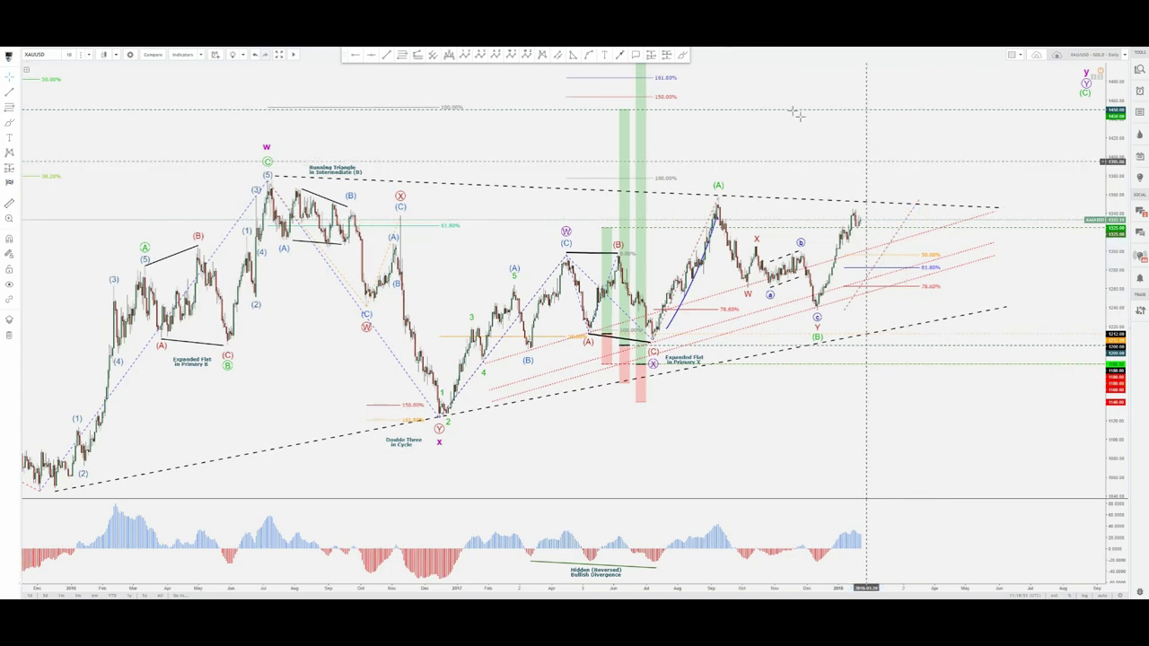
Step: Brush arrows along the declines into the blue (B), red (A), red (C), W and Y lows
{"action": "left_click", "coordinate": [682, 56]}
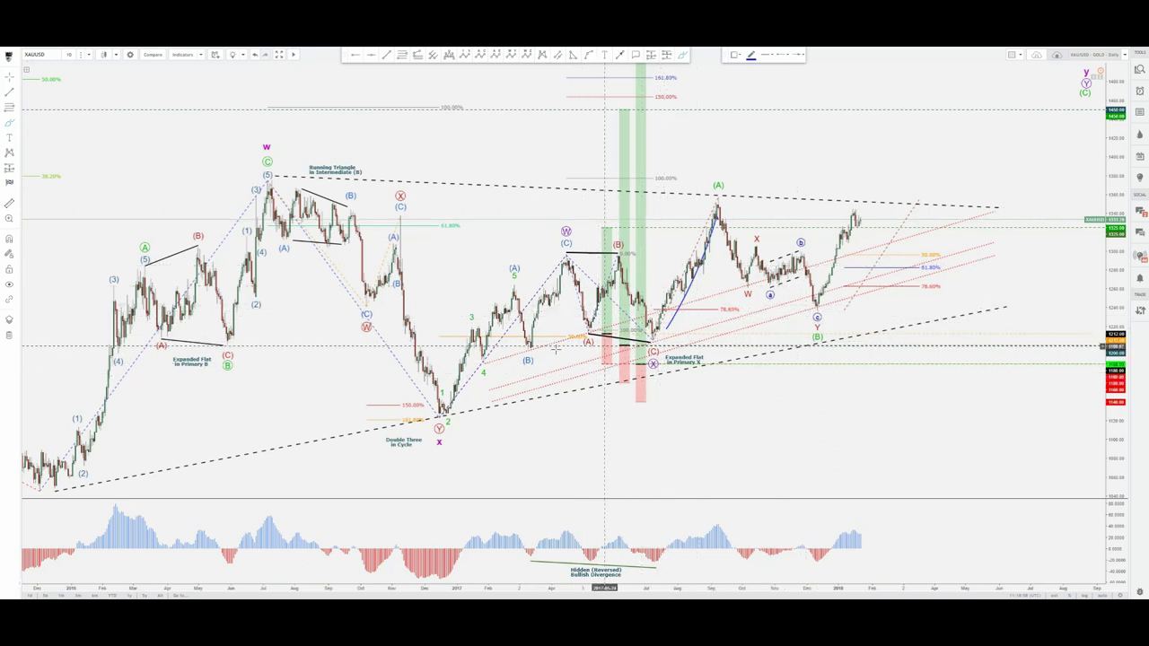
{"action": "left_click", "coordinate": [517, 344]}
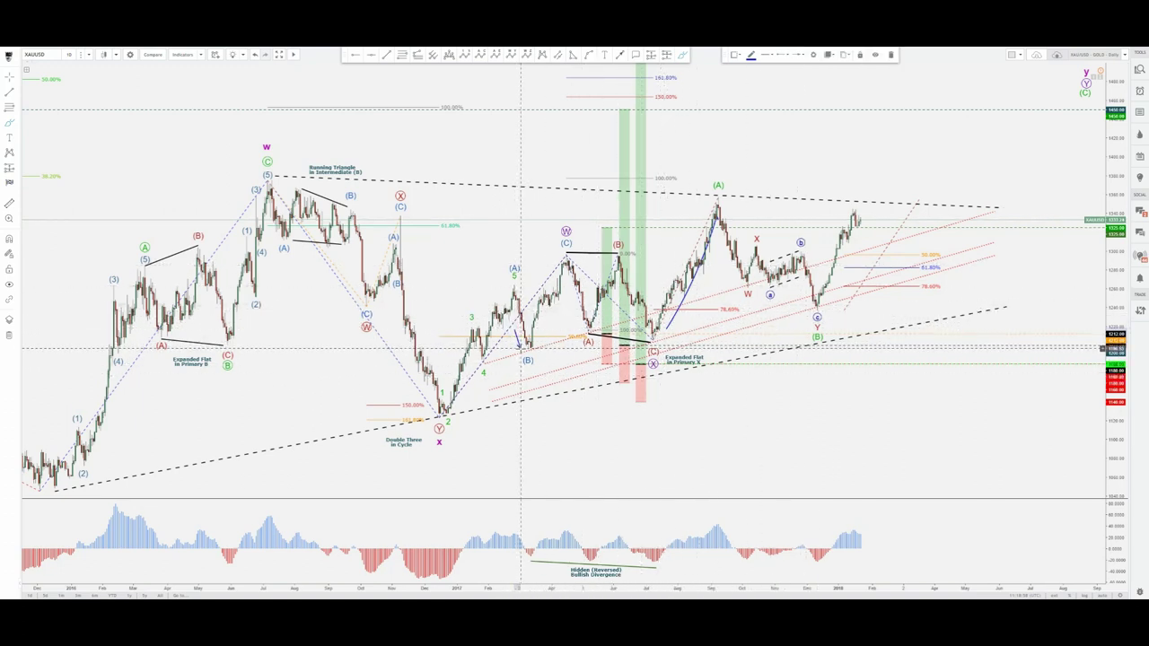
{"action": "mouse_move", "coordinate": [573, 309]}
{"action": "left_mouse_down"}
{"action": "mouse_move", "coordinate": [588, 331]}
{"action": "mouse_move", "coordinate": [647, 333]}
{"action": "left_mouse_up"}
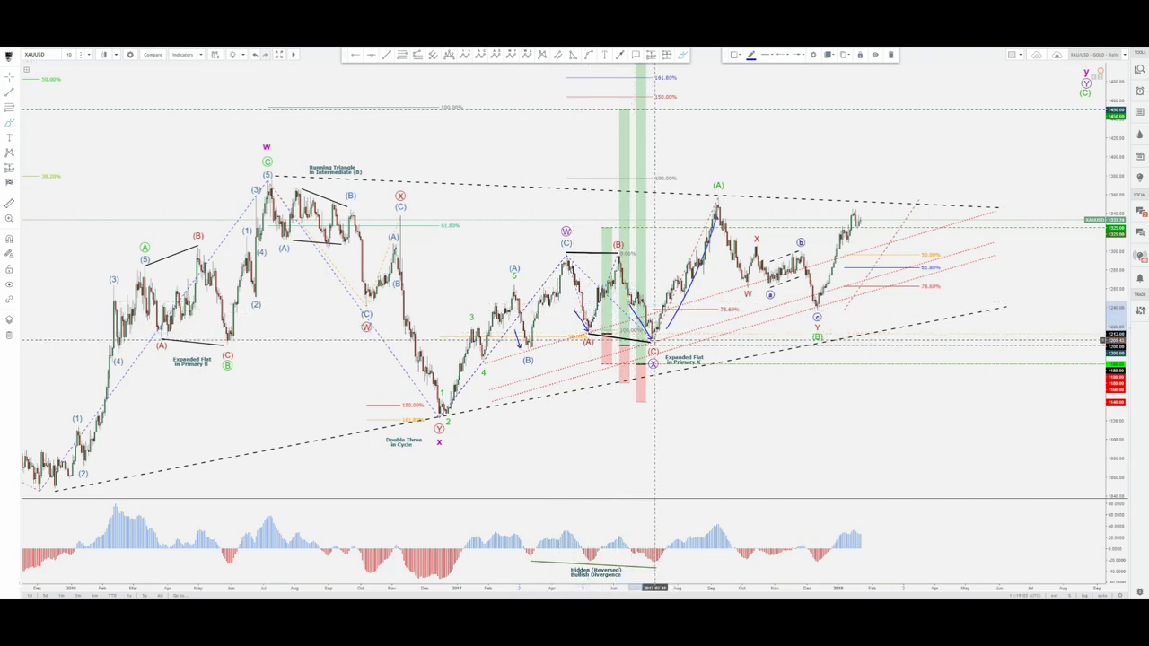
{"action": "mouse_move", "coordinate": [732, 266]}
{"action": "left_mouse_down"}
{"action": "mouse_move", "coordinate": [743, 284]}
{"action": "mouse_move", "coordinate": [769, 279]}
{"action": "mouse_move", "coordinate": [819, 291]}
{"action": "mouse_move", "coordinate": [818, 302]}
{"action": "left_mouse_up"}
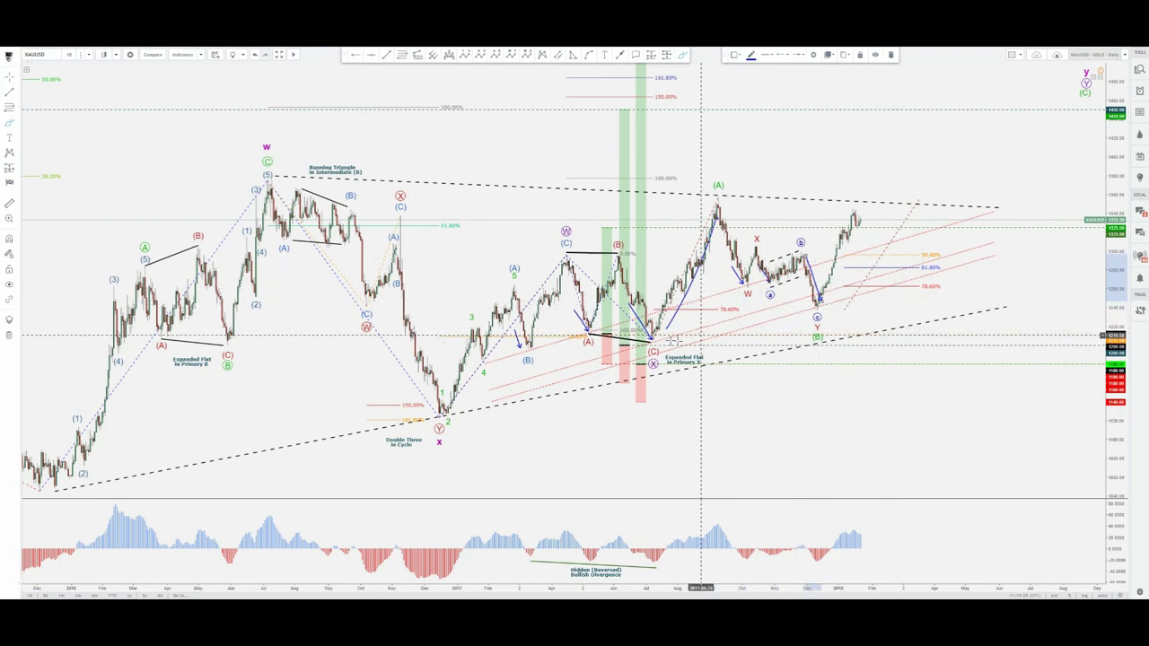
Step: Brush an alternative path from the circled X low, lettering its legs w, x, a and b, with a final rise to a new high
{"action": "left_click", "coordinate": [655, 334]}
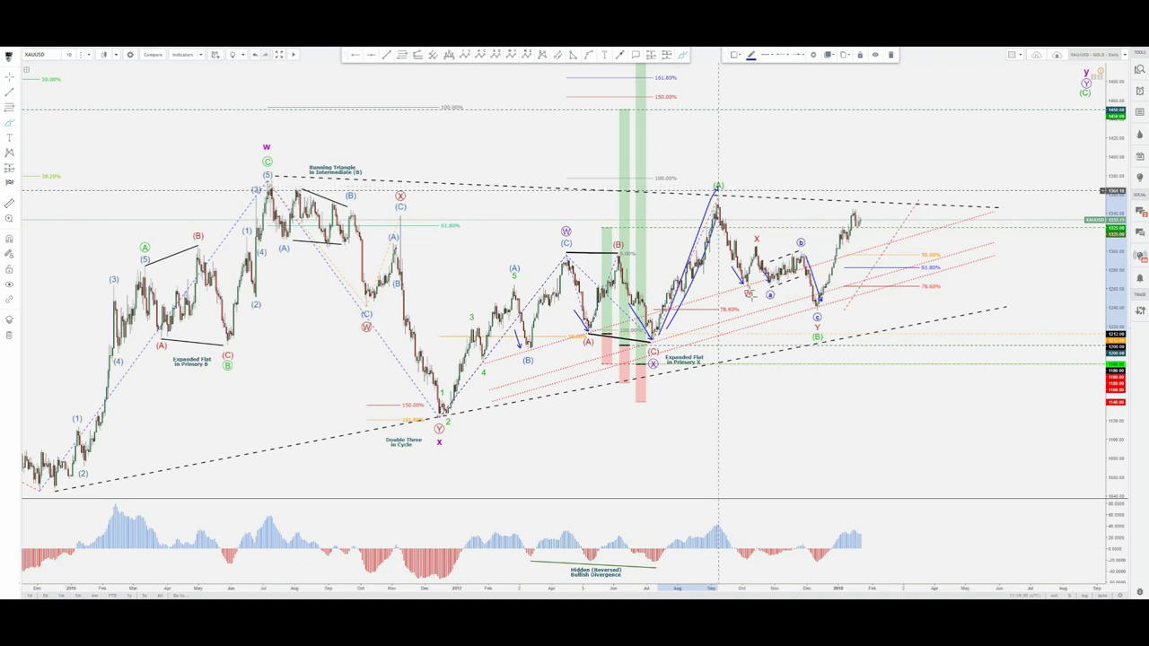
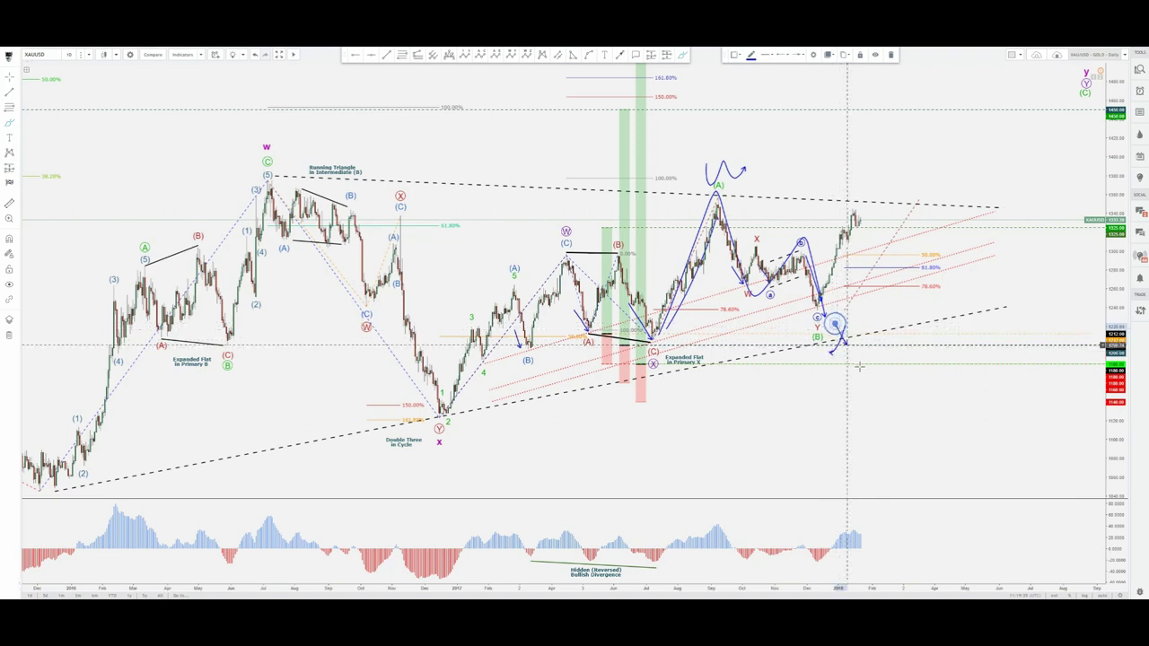
{"action": "mouse_move", "coordinate": [821, 301]}
{"action": "left_mouse_down"}
{"action": "mouse_move", "coordinate": [863, 203]}
{"action": "mouse_move", "coordinate": [890, 190]}
{"action": "mouse_move", "coordinate": [888, 237]}
{"action": "mouse_move", "coordinate": [935, 256]}
{"action": "mouse_move", "coordinate": [938, 240]}
{"action": "mouse_move", "coordinate": [968, 273]}
{"action": "mouse_move", "coordinate": [980, 168]}
{"action": "left_mouse_up"}
{"action": "left_click_drag", "start_coordinate": [1025, 74], "coordinate": [1024, 74]}
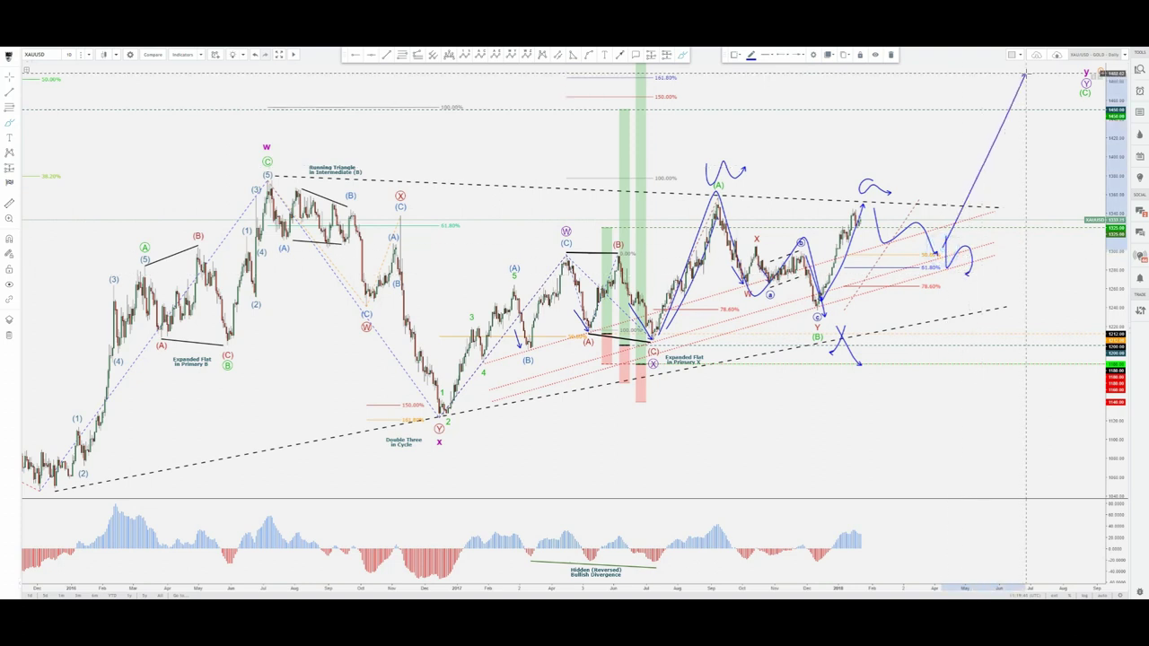
Step: Undo the lettered alternative path and the arrows brushed along the declines
{"action": "key", "text": "ctrl+z"}
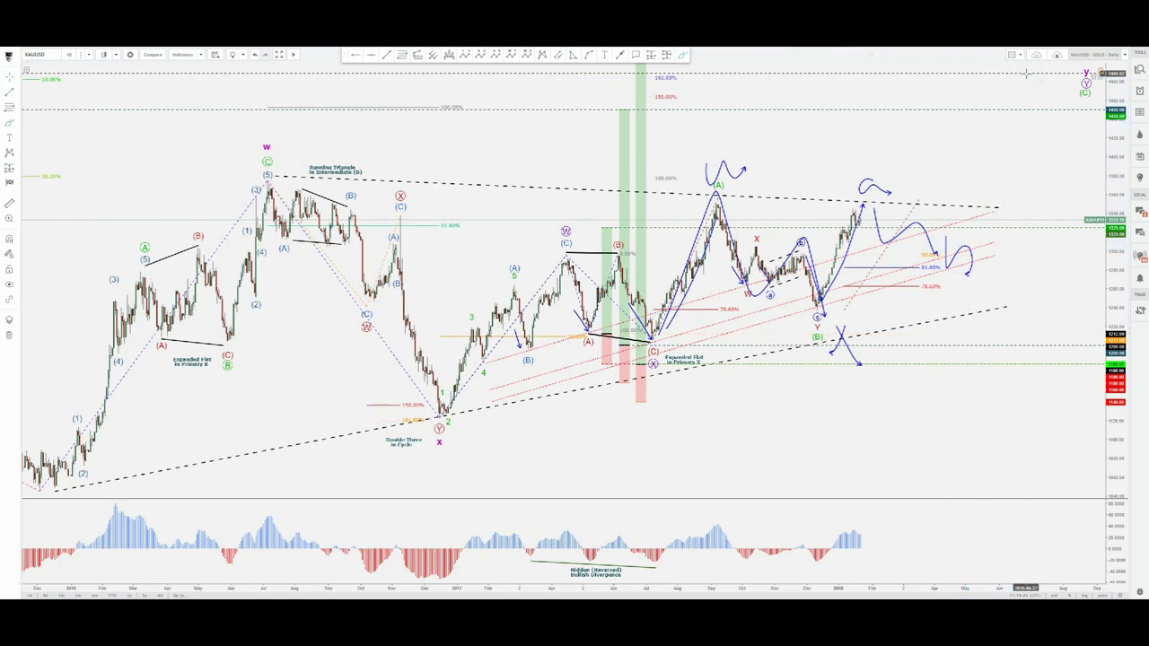
{"action": "key", "text": "ctrl+z"}
{"action": "key", "text": "ctrl+z"}
{"action": "key", "text": "ctrl+z"}
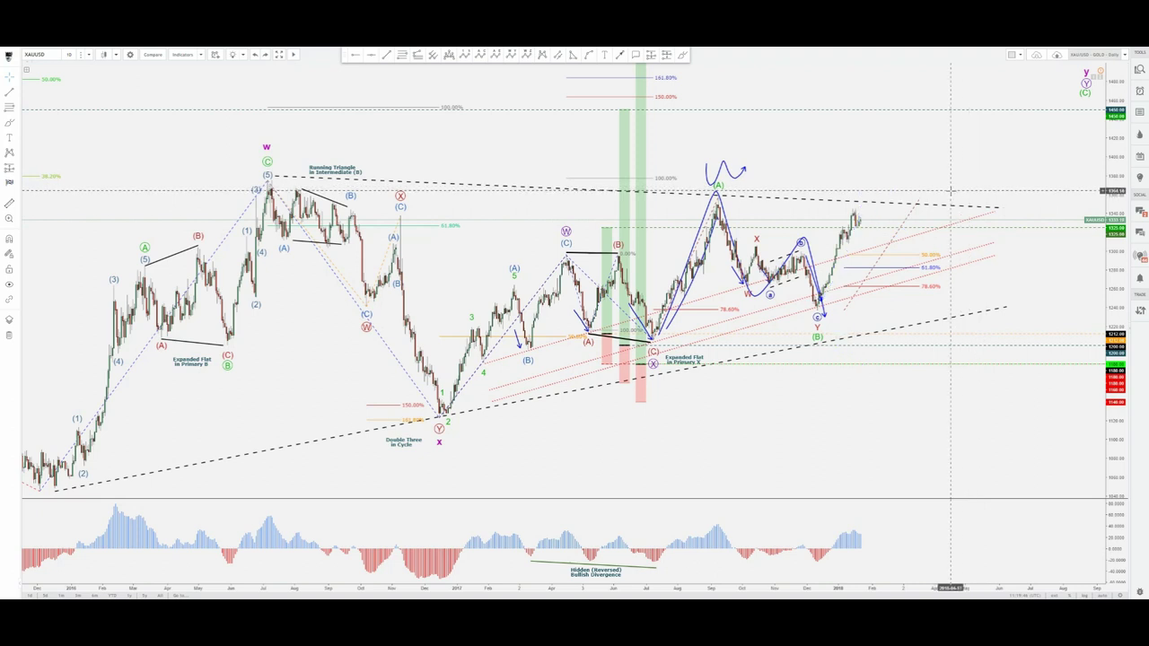
{"action": "key", "text": "ctrl+z"}
{"action": "key", "text": "ctrl+z"}
{"action": "key", "text": "ctrl+z"}
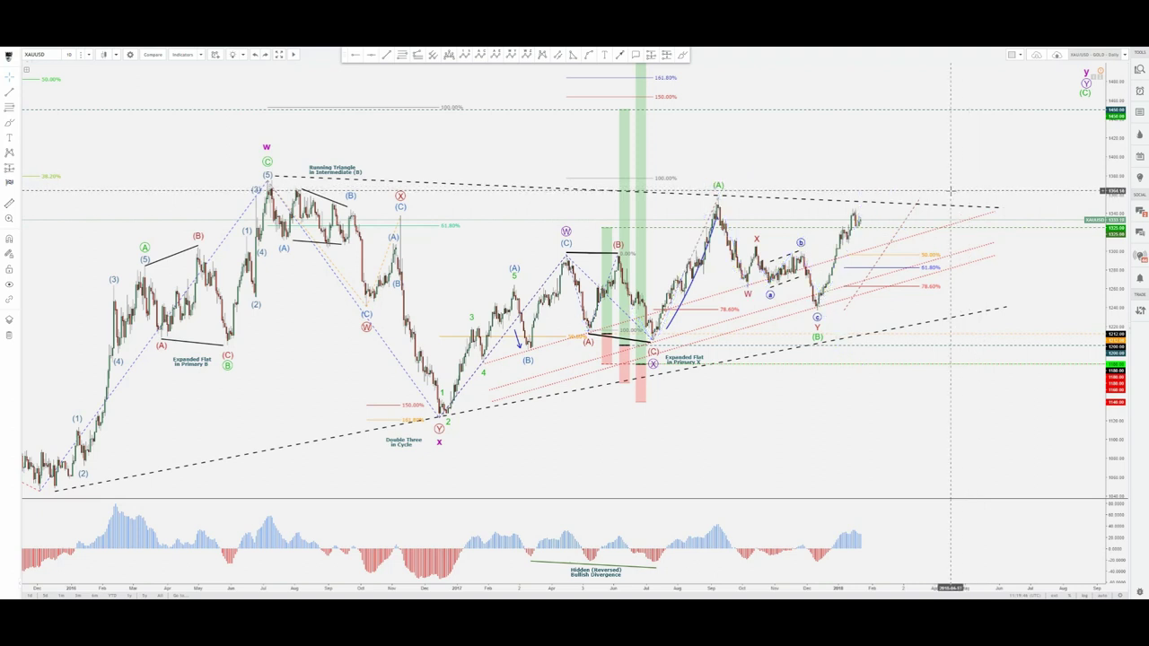
Step: Clear the remaining brush strokes, including the one along the advance to (A), and try a brushed advance from the circled X low
{"action": "left_click_drag", "start_coordinate": [694, 268], "coordinate": [693, 273]}
{"action": "key", "text": "ctrl+z"}
{"action": "key", "text": "ctrl+z"}
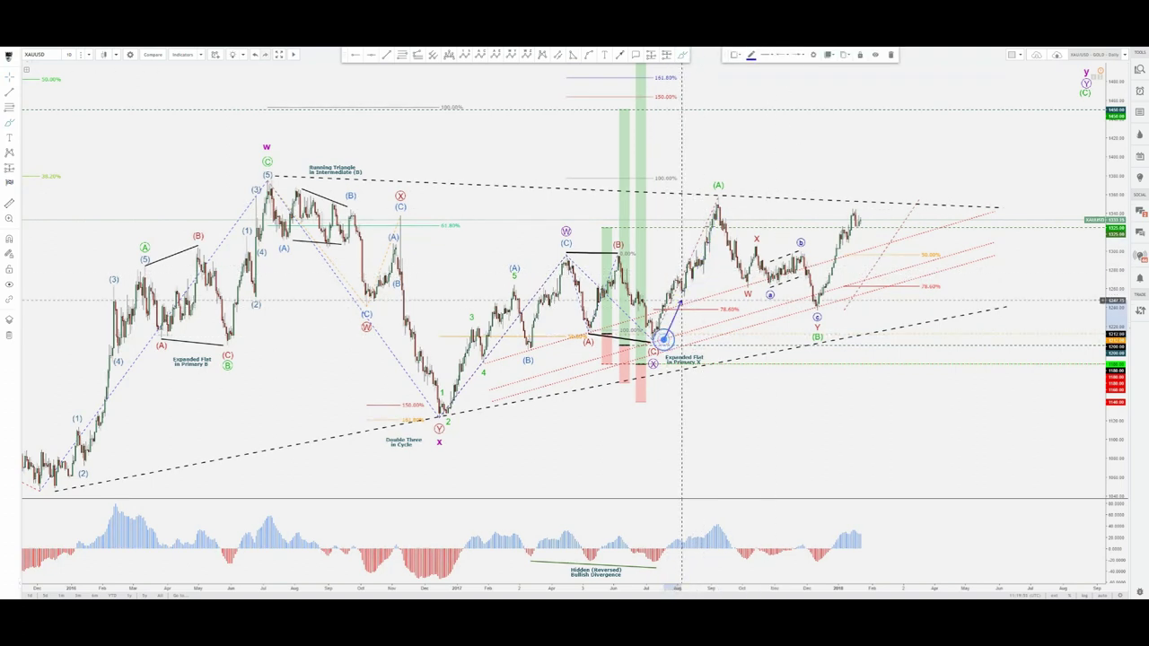
{"action": "mouse_move", "coordinate": [661, 334]}
{"action": "left_mouse_down"}
{"action": "mouse_move", "coordinate": [716, 193]}
{"action": "mouse_move", "coordinate": [740, 299]}
{"action": "mouse_move", "coordinate": [815, 324]}
{"action": "mouse_move", "coordinate": [850, 196]}
{"action": "mouse_move", "coordinate": [861, 234]}
{"action": "mouse_move", "coordinate": [894, 225]}
{"action": "mouse_move", "coordinate": [915, 246]}
{"action": "mouse_move", "coordinate": [989, 105]}
{"action": "left_mouse_up"}
{"action": "key", "text": "Delete"}
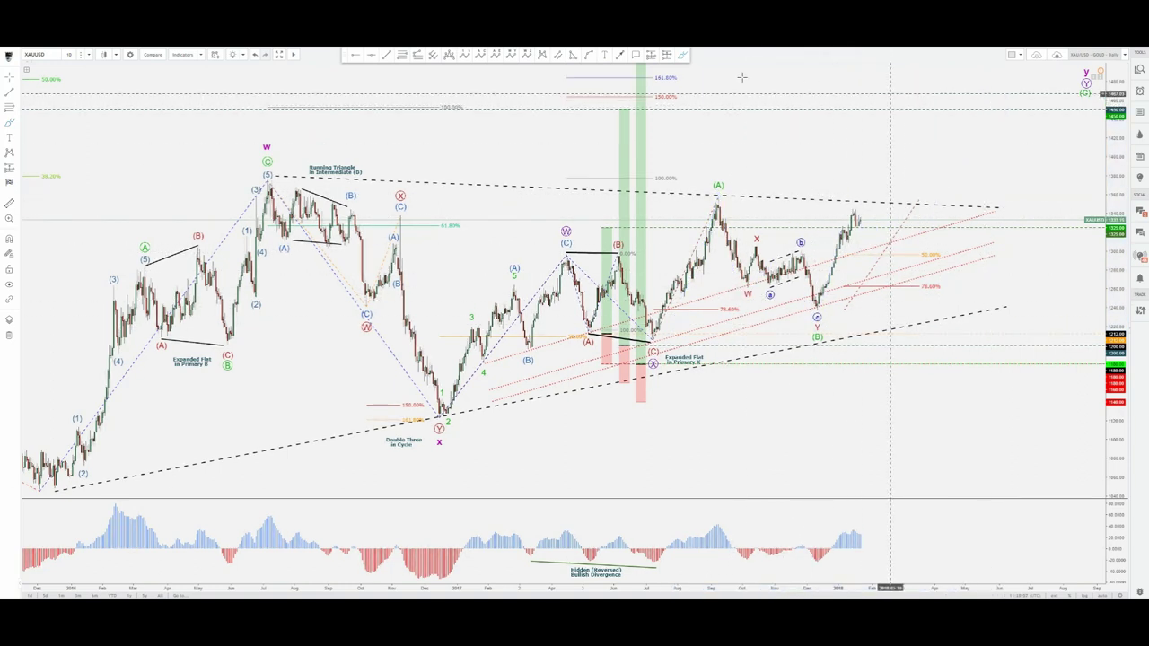
Step: Brush short trial strokes from the January 2018 high across the upper dashed trendline, deleting each one
{"action": "left_click", "coordinate": [682, 54]}
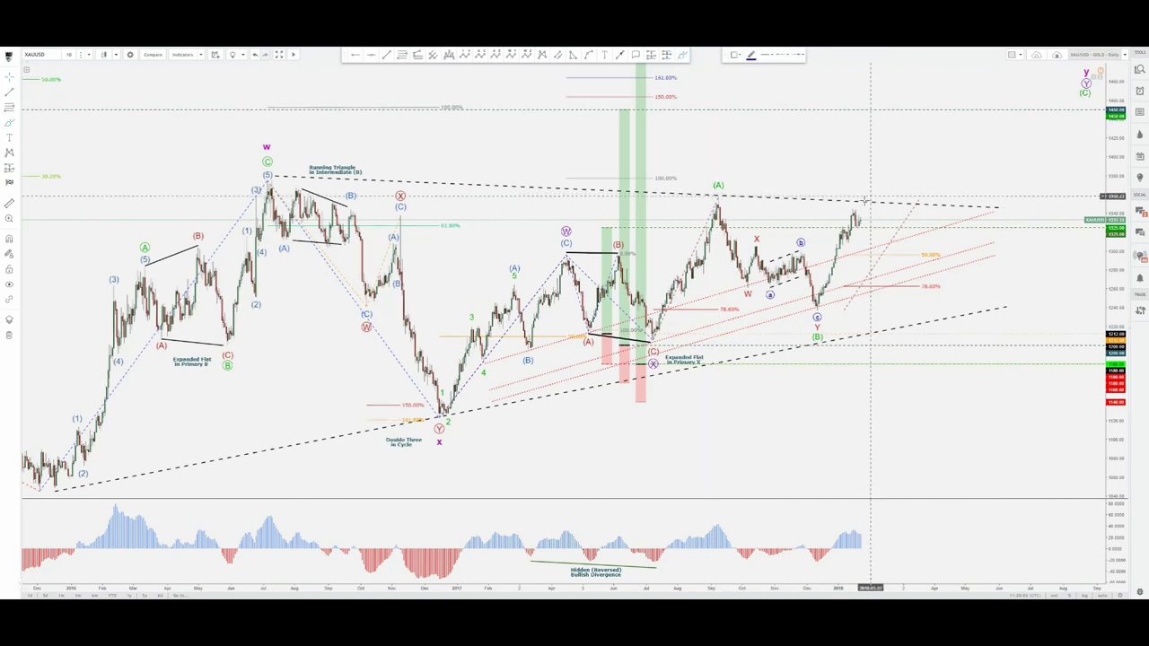
{"action": "left_click_drag", "start_coordinate": [845, 196], "coordinate": [888, 195]}
{"action": "key", "text": "Delete"}
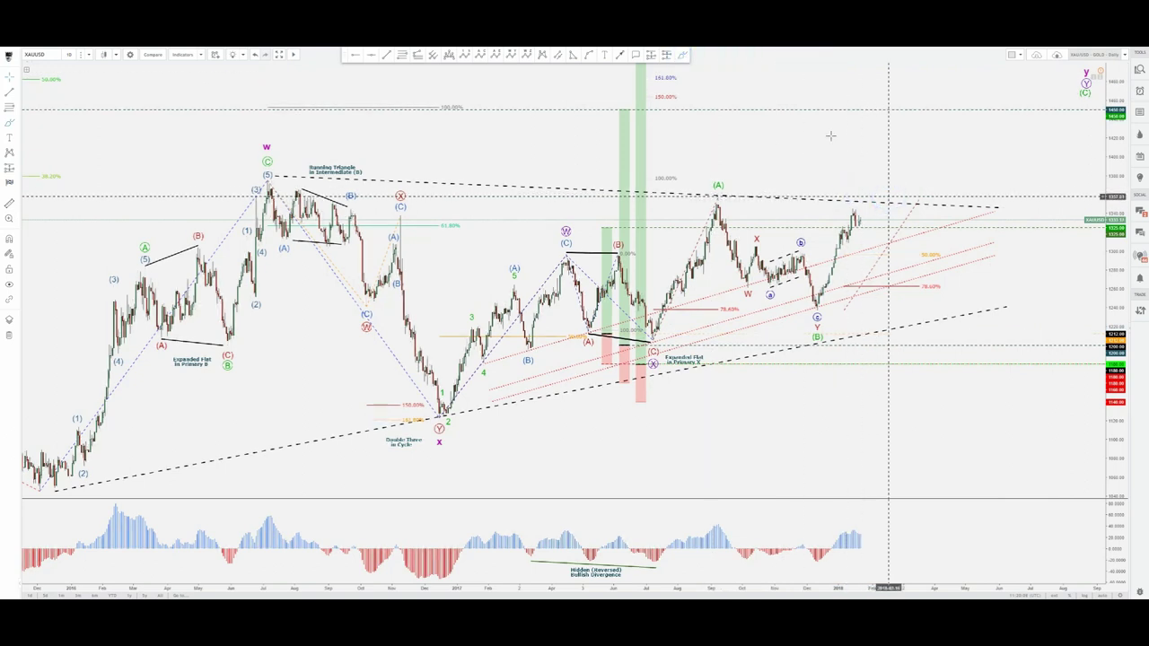
{"action": "left_click", "coordinate": [683, 54]}
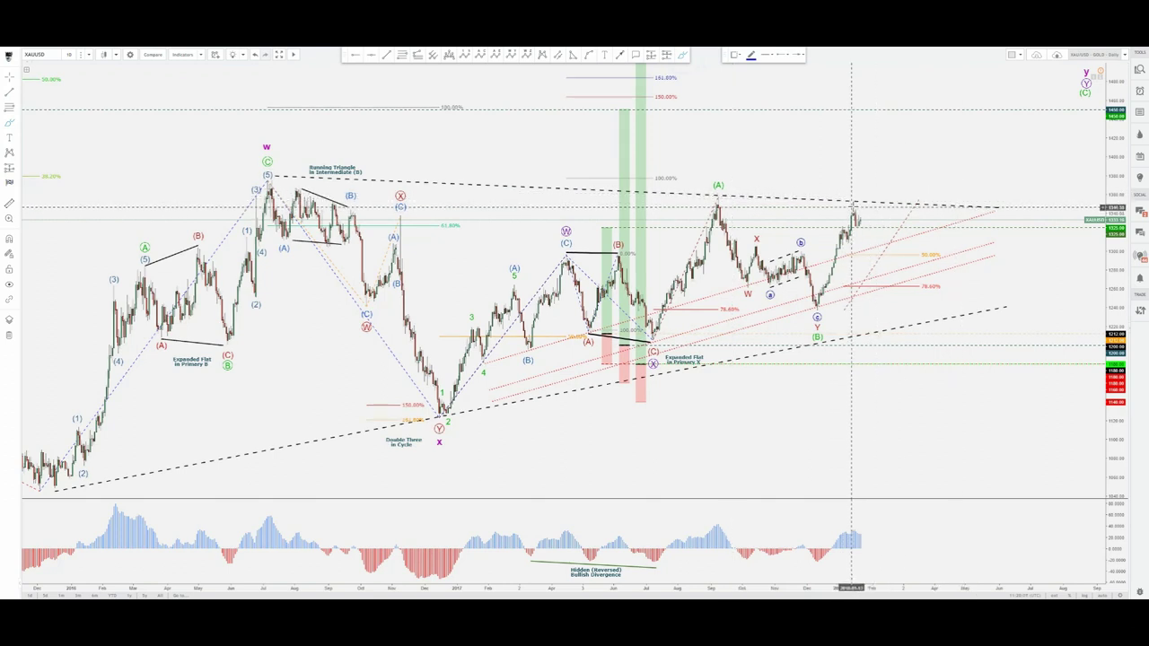
{"action": "left_click_drag", "start_coordinate": [855, 205], "coordinate": [885, 192]}
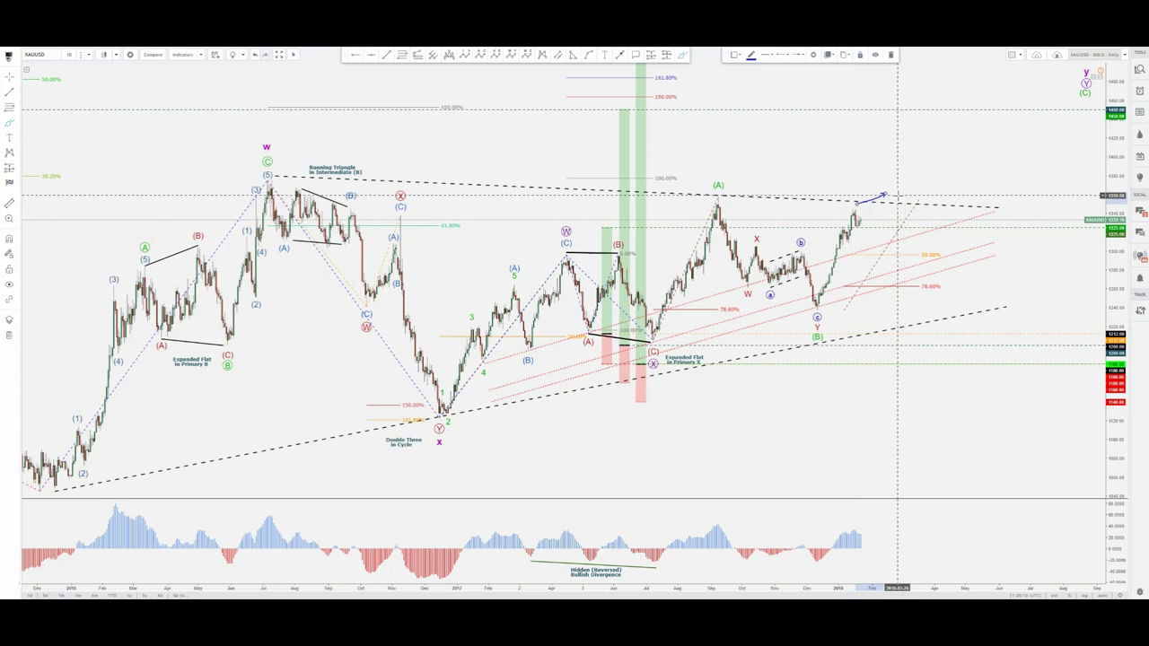
{"action": "key", "text": "Delete"}
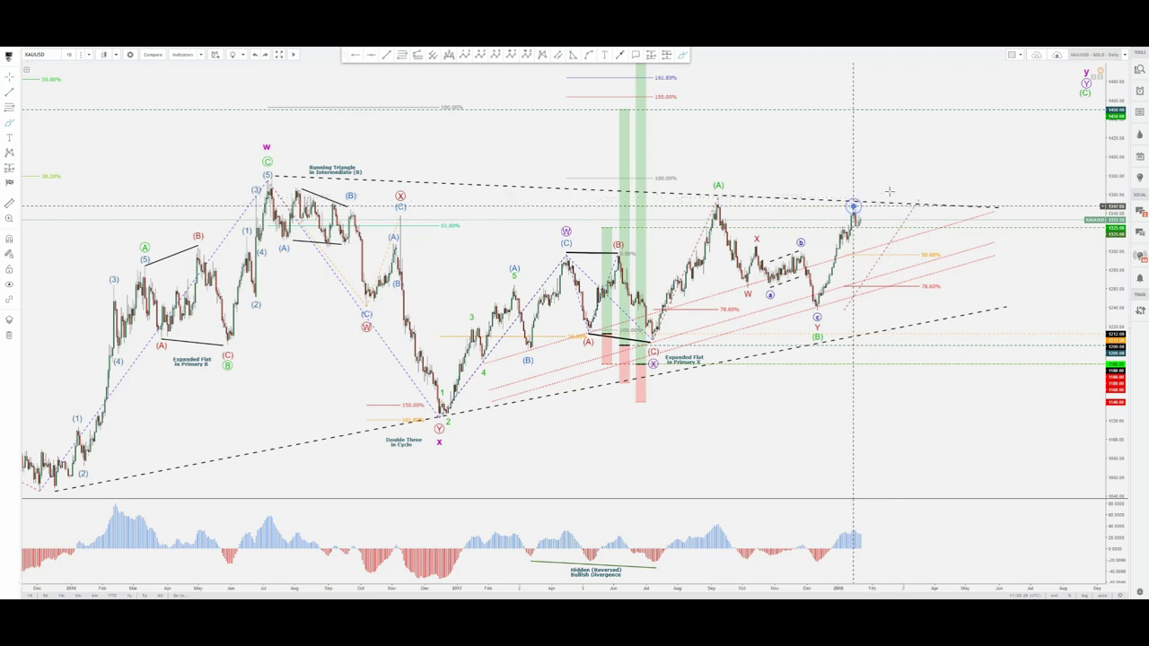
Step: Brush a rising arrow from the January 2018 high through the upper dashed trendline, and a down-up-down correction path from its tip
{"action": "mouse_move", "coordinate": [855, 205]}
{"action": "left_mouse_down"}
{"action": "mouse_move", "coordinate": [890, 191]}
{"action": "mouse_move", "coordinate": [902, 215]}
{"action": "left_mouse_up"}
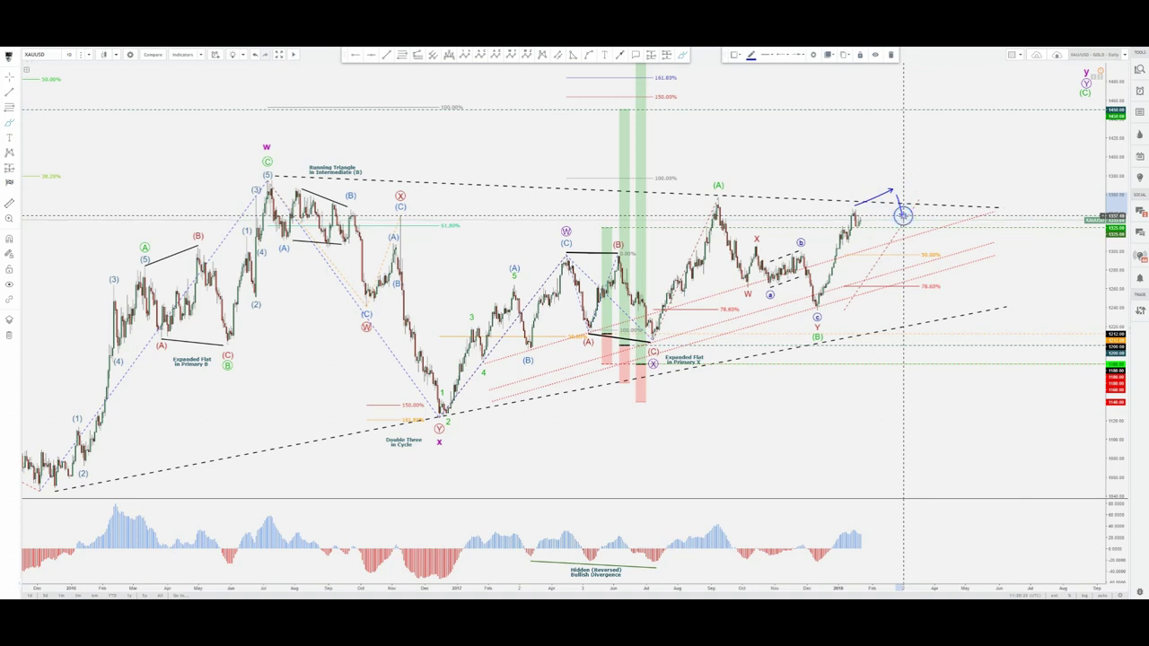
{"action": "key", "text": "ctrl+z"}
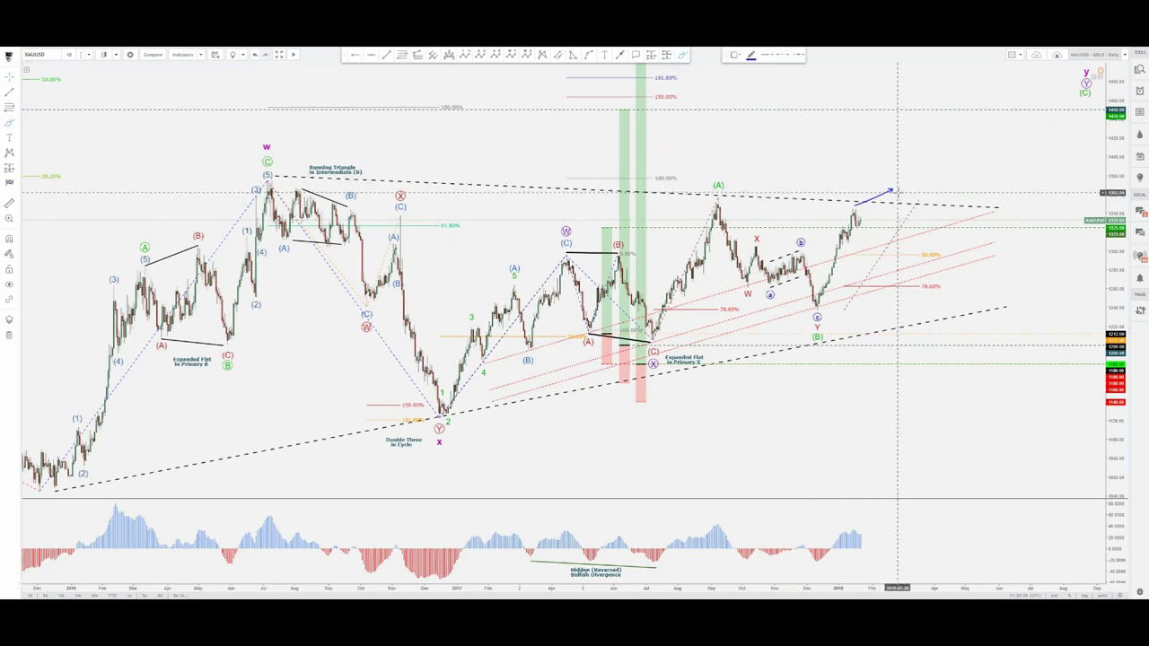
{"action": "mouse_move", "coordinate": [898, 190]}
{"action": "left_mouse_down"}
{"action": "mouse_move", "coordinate": [915, 222]}
{"action": "mouse_move", "coordinate": [949, 199]}
{"action": "mouse_move", "coordinate": [970, 235]}
{"action": "left_mouse_up"}
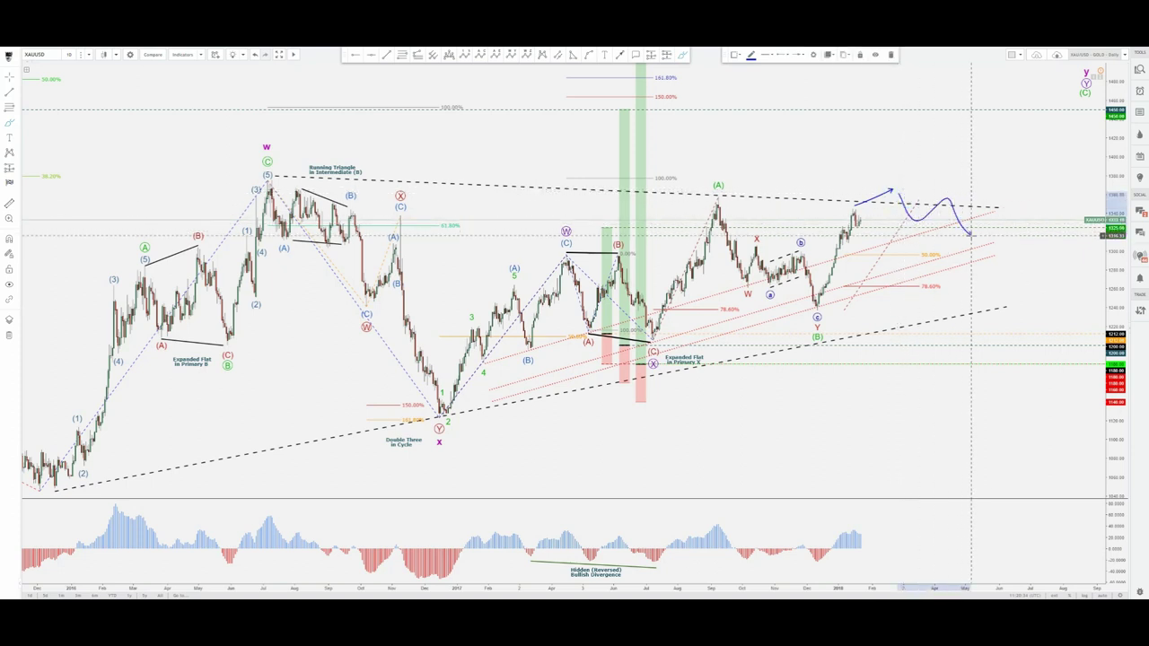
Step: Delete the brushed correction path and the rising arrow above the January 2018 high
{"action": "key", "text": "Delete"}
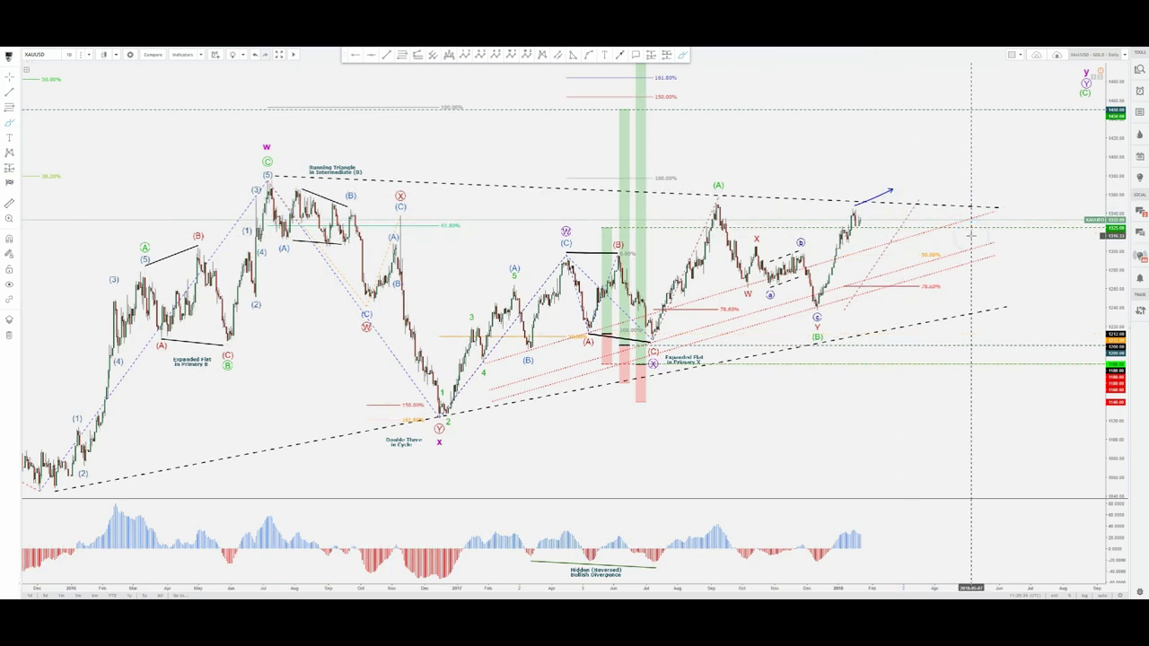
{"action": "left_click", "coordinate": [887, 193]}
{"action": "key", "text": "Delete"}
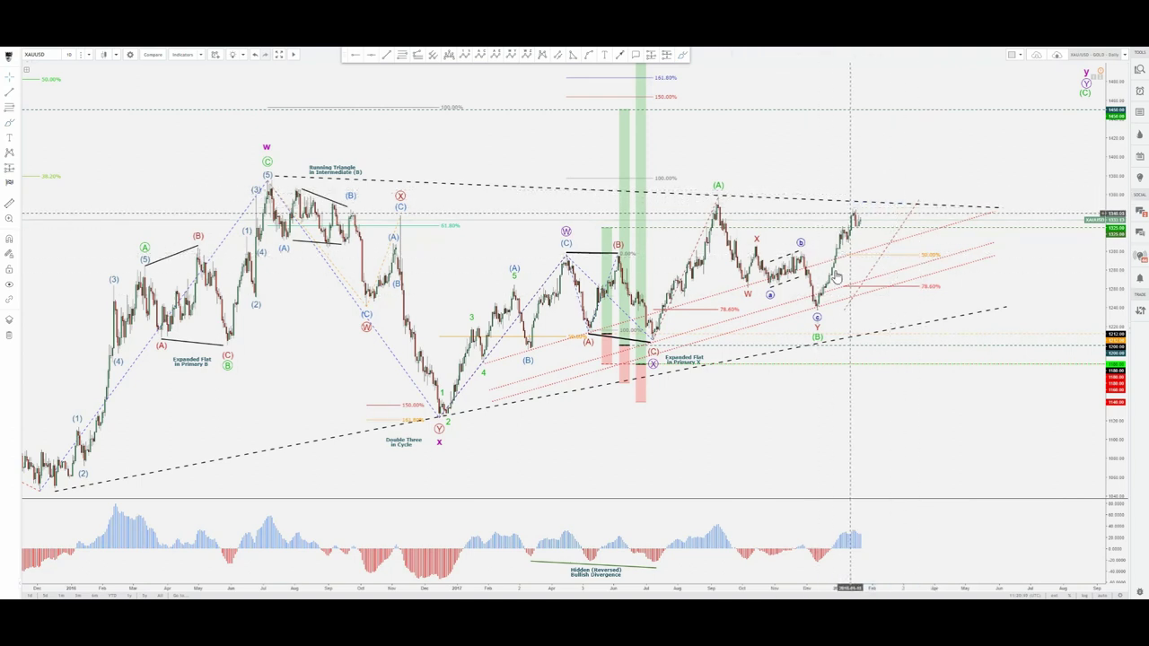
Step: Show the 0.618 level instead of the 0.786 level on the Fibonacci retracement of the latest advance
{"action": "left_click", "coordinate": [927, 257]}
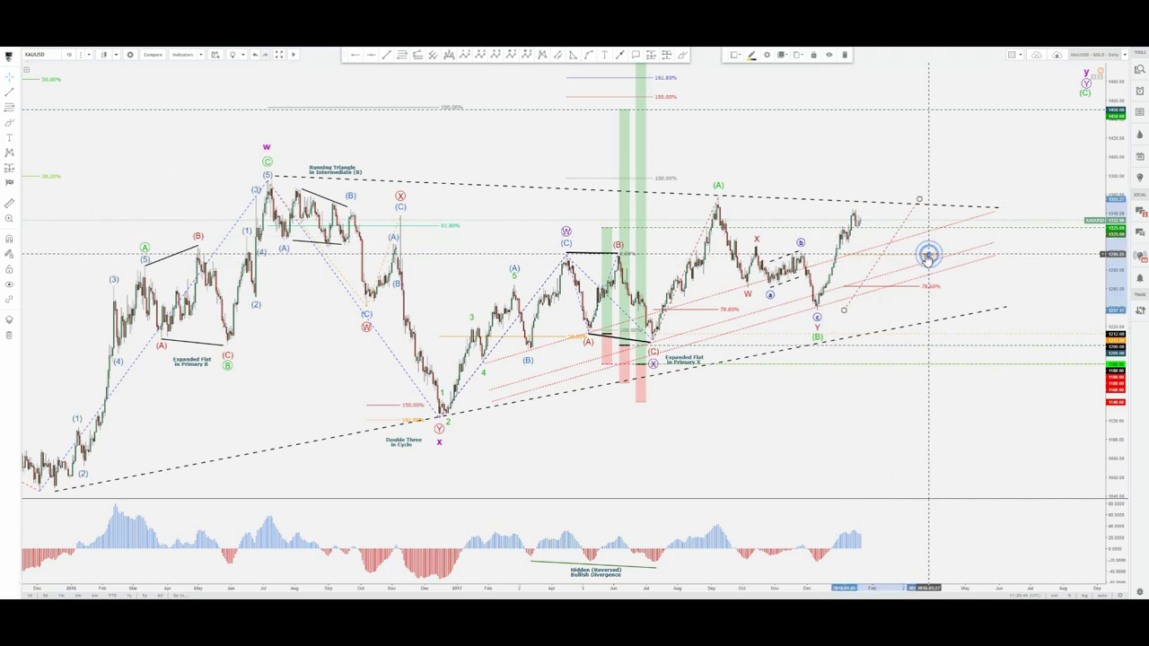
{"action": "double_click", "coordinate": [928, 257]}
{"action": "left_click", "coordinate": [486, 315]}
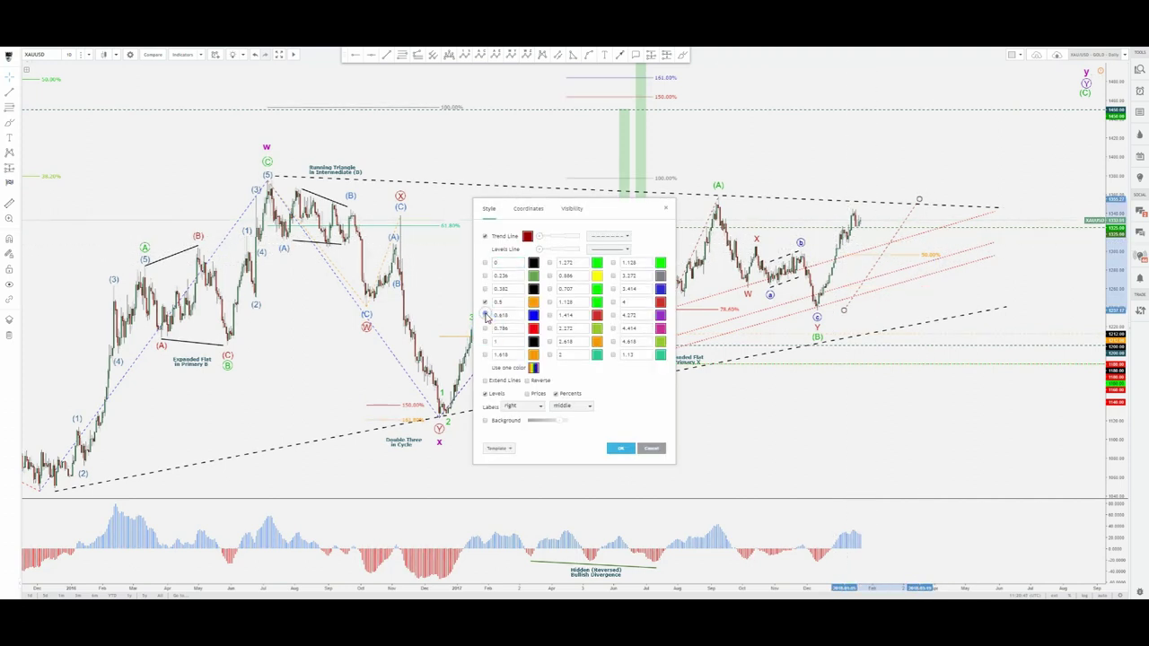
{"action": "left_click", "coordinate": [620, 448]}
{"action": "left_click", "coordinate": [862, 428]}
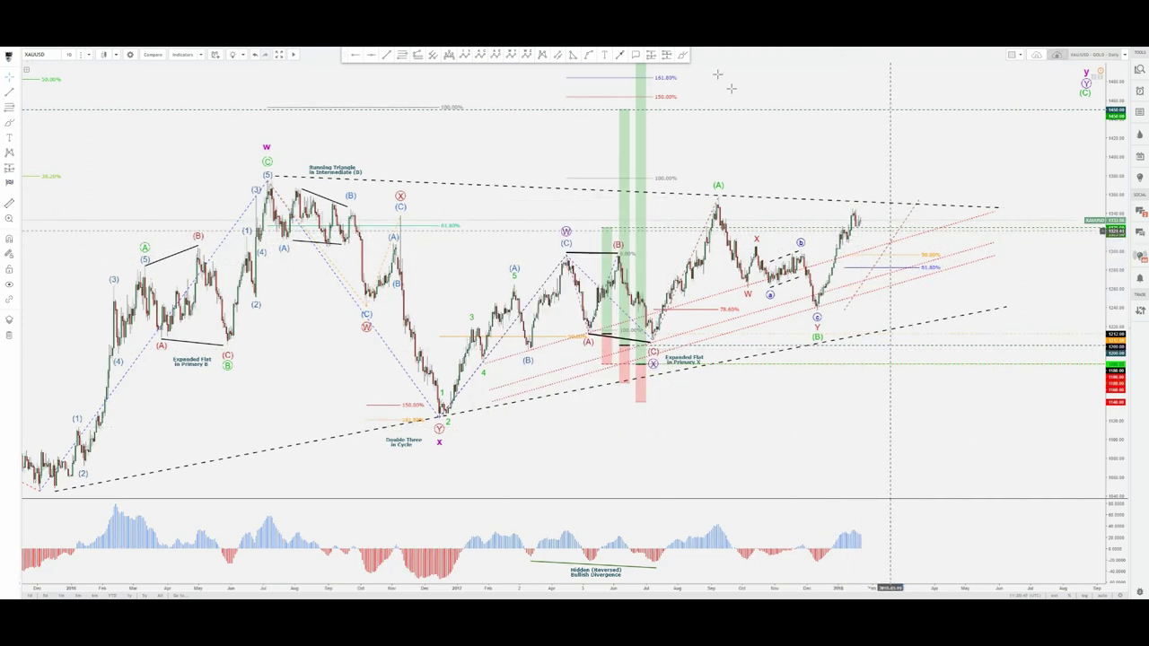
Step: Brush the advance from the (B) low to the upper dashed trendline, a loop at its top, and a sideways zigzag correction ending in arrows
{"action": "left_click", "coordinate": [682, 56]}
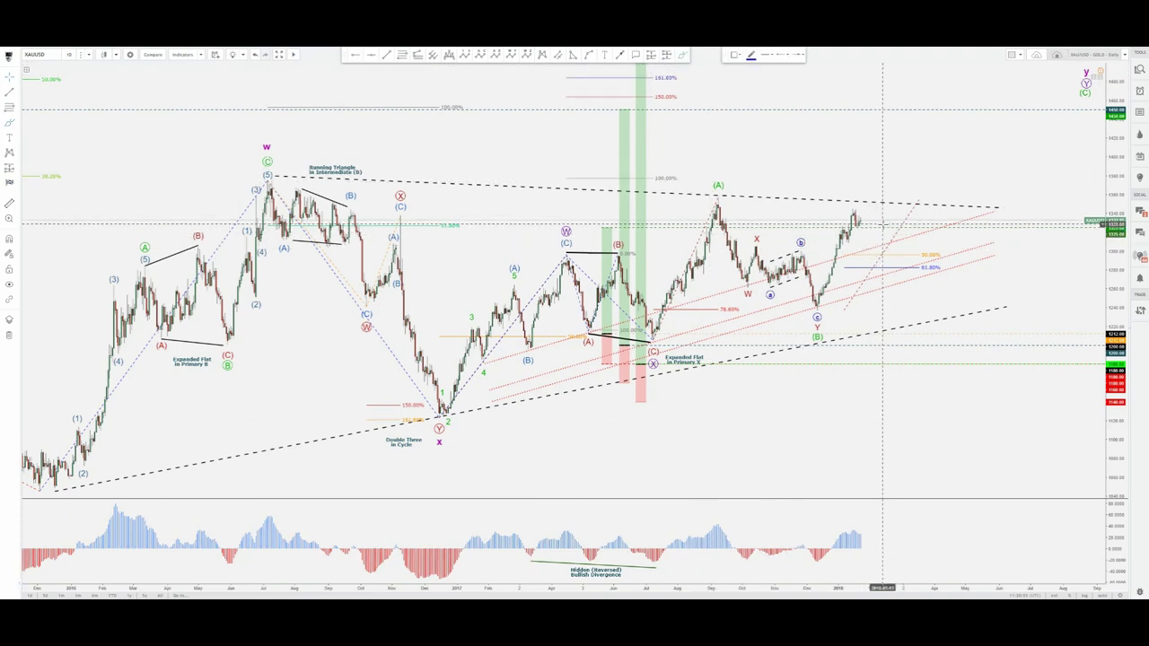
{"action": "left_click", "coordinate": [817, 305]}
{"action": "left_click", "coordinate": [868, 193]}
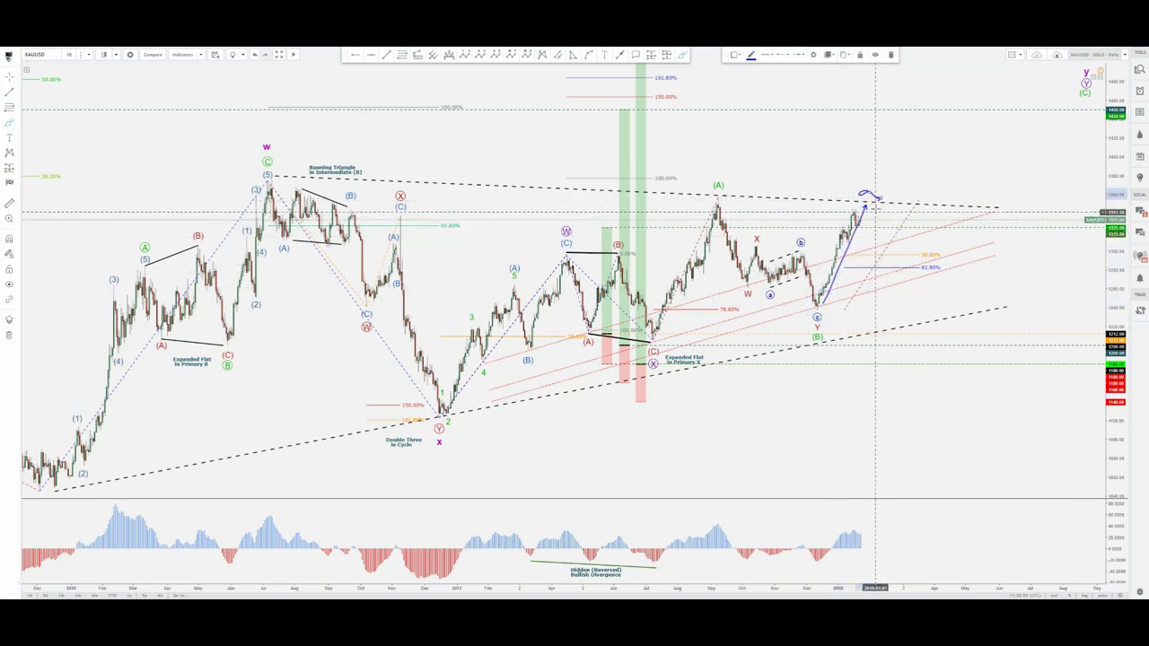
{"action": "mouse_move", "coordinate": [873, 207]}
{"action": "left_mouse_down"}
{"action": "mouse_move", "coordinate": [889, 224]}
{"action": "mouse_move", "coordinate": [923, 216]}
{"action": "mouse_move", "coordinate": [944, 247]}
{"action": "mouse_move", "coordinate": [951, 224]}
{"action": "mouse_move", "coordinate": [962, 238]}
{"action": "mouse_move", "coordinate": [979, 230]}
{"action": "left_mouse_up"}
{"action": "mouse_move", "coordinate": [966, 220]}
{"action": "left_mouse_down"}
{"action": "mouse_move", "coordinate": [993, 249]}
{"action": "mouse_move", "coordinate": [1012, 243]}
{"action": "left_mouse_up"}
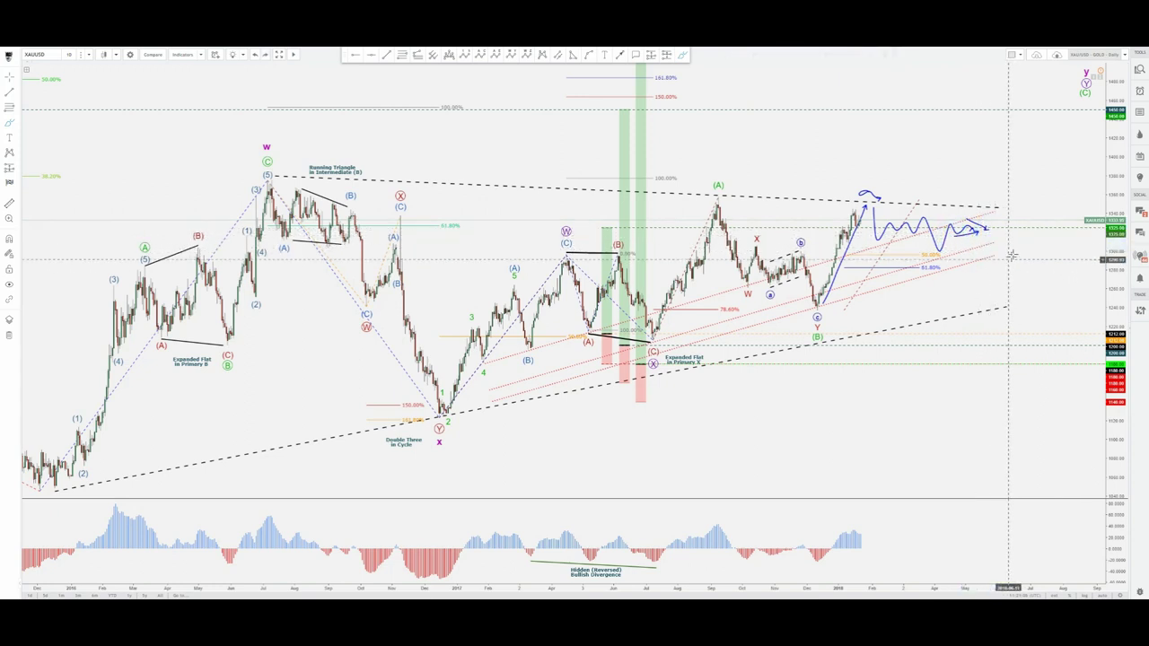
Step: Undo the brushed advance, the loop and the sideways correction path
{"action": "key", "text": "ctrl+z"}
{"action": "key", "text": "ctrl+z"}
{"action": "key", "text": "ctrl+z"}
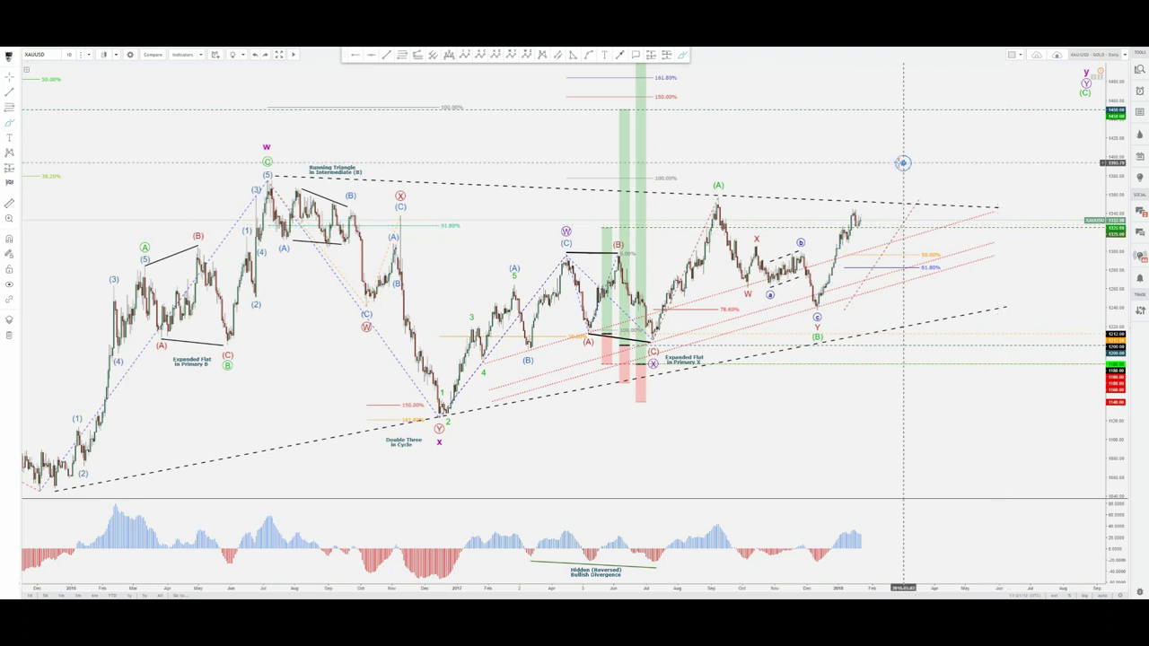
{"action": "left_click", "coordinate": [851, 152]}
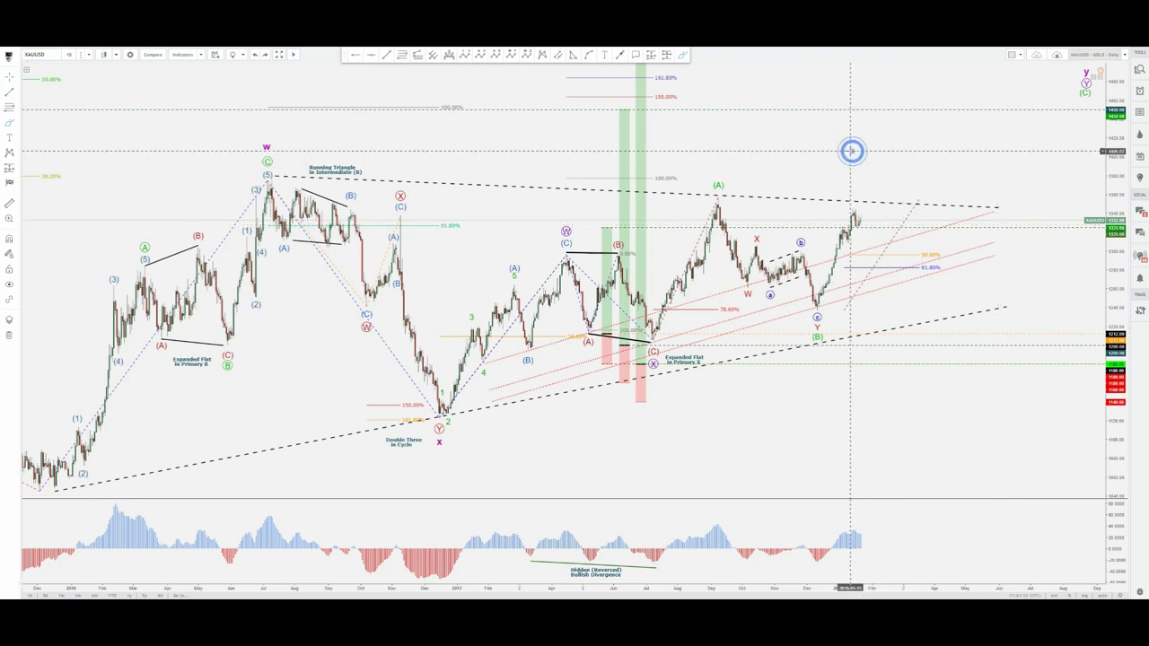
Step: Brush marks at the trendline high and pullback low, plus a rising arrow to a circled target above the upper green dashed level, and undo them
{"action": "left_click", "coordinate": [684, 55]}
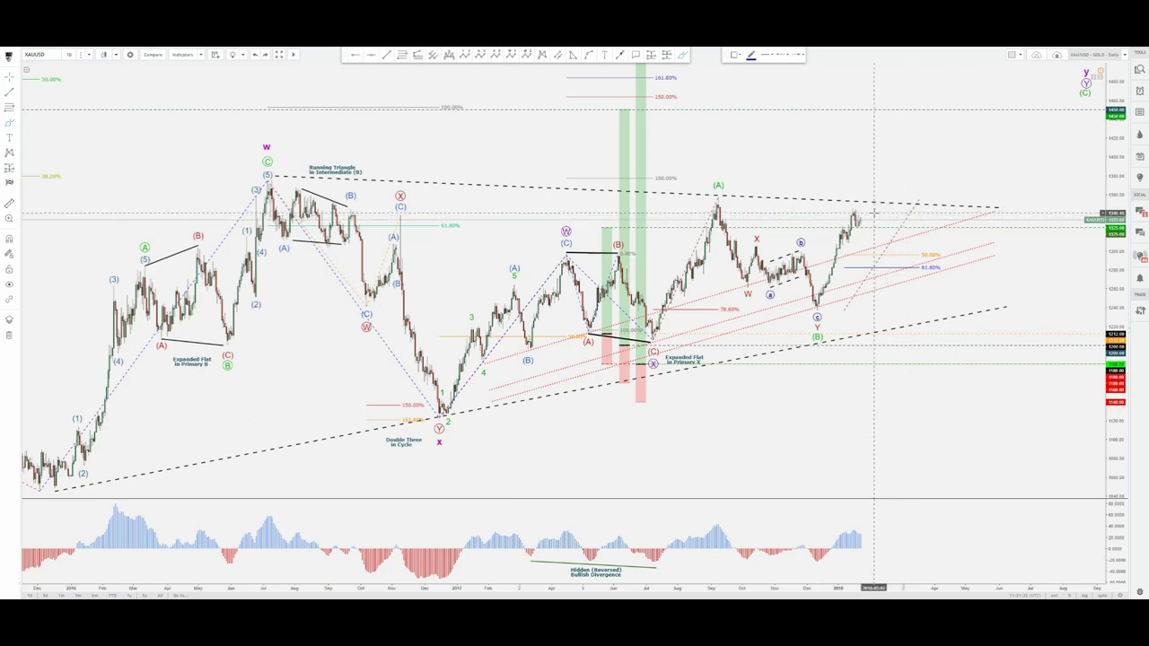
{"action": "left_click_drag", "start_coordinate": [945, 230], "coordinate": [957, 253]}
{"action": "left_click_drag", "start_coordinate": [858, 187], "coordinate": [879, 198]}
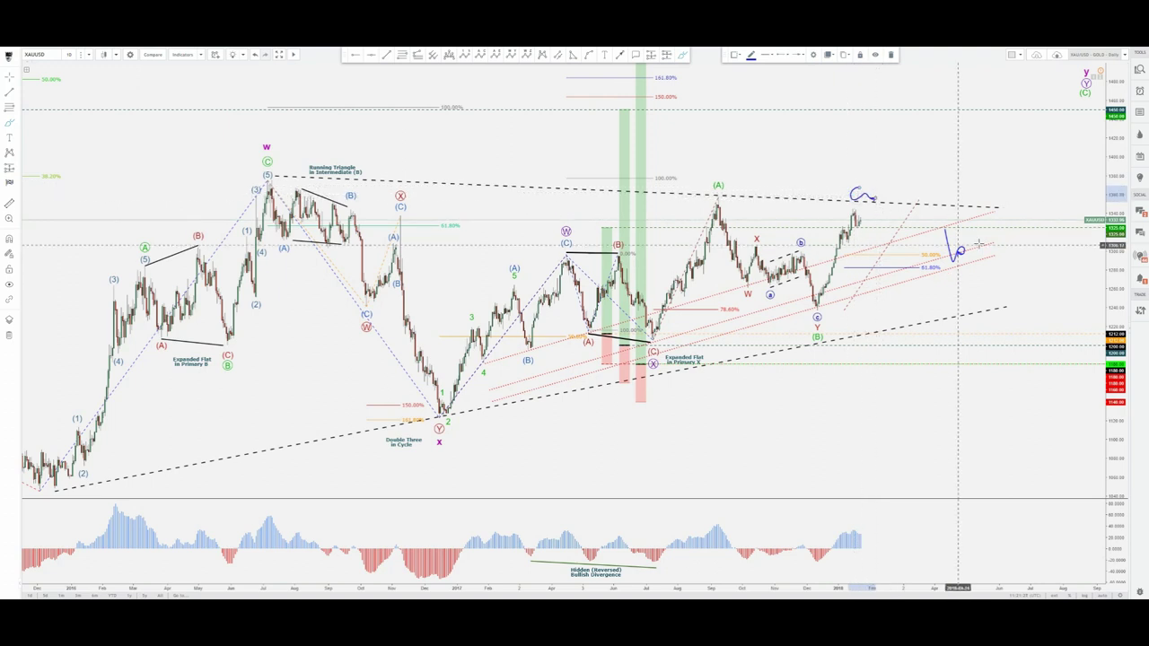
{"action": "left_click_drag", "start_coordinate": [978, 242], "coordinate": [1023, 155]}
{"action": "left_click_drag", "start_coordinate": [1038, 103], "coordinate": [1041, 106]}
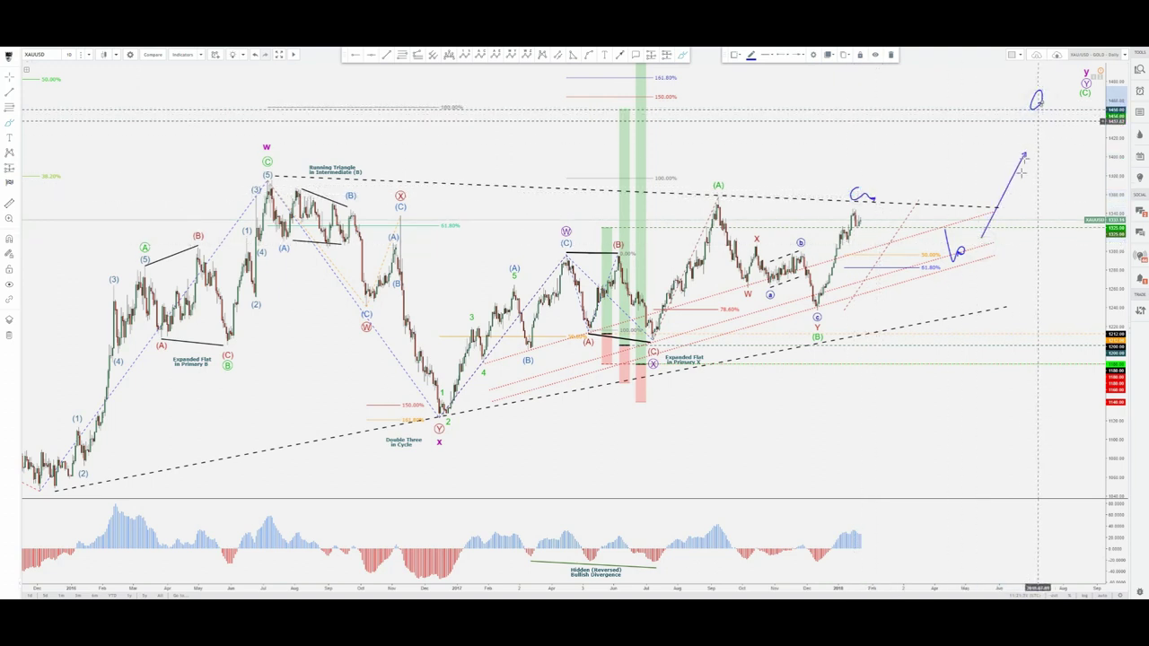
{"action": "key", "text": "ctrl+z"}
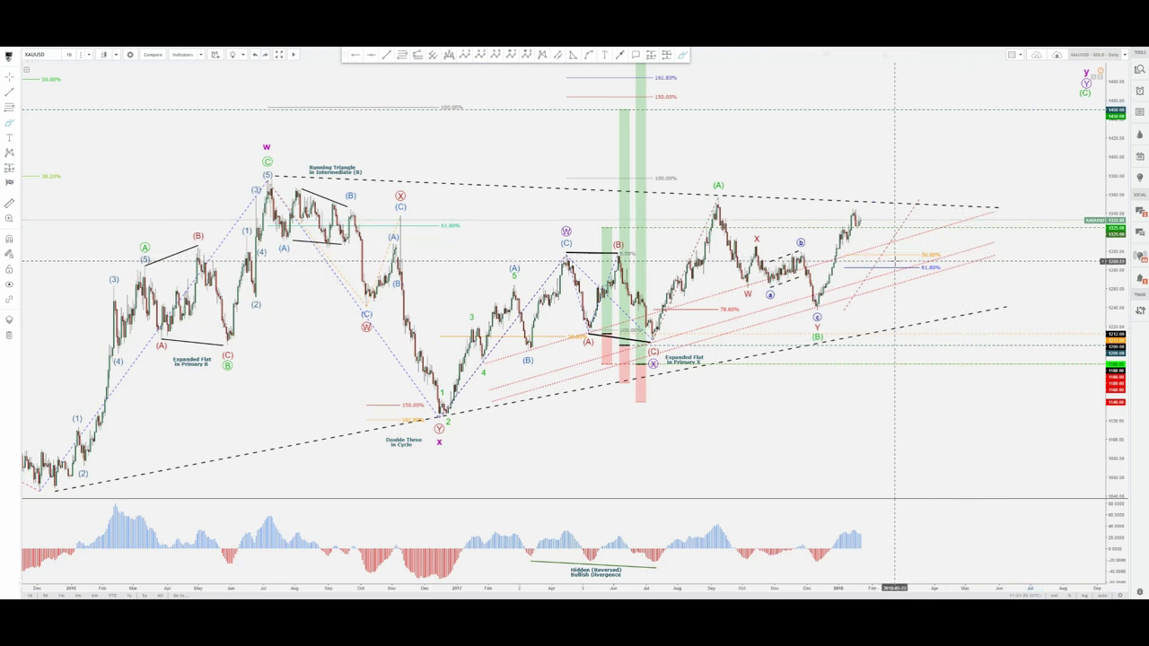
Step: Brush a rising arrow above the upper dashed trendline and a short falling arrow back through it, and undo both
{"action": "left_click_drag", "start_coordinate": [860, 203], "coordinate": [897, 175]}
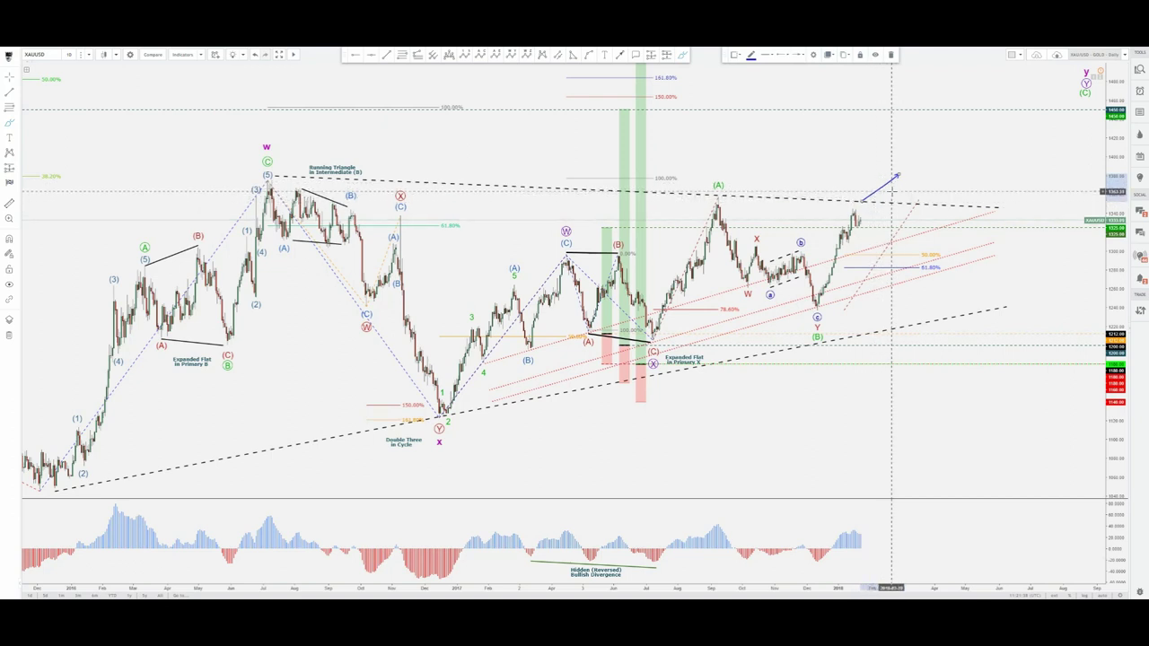
{"action": "left_click_drag", "start_coordinate": [891, 192], "coordinate": [902, 216]}
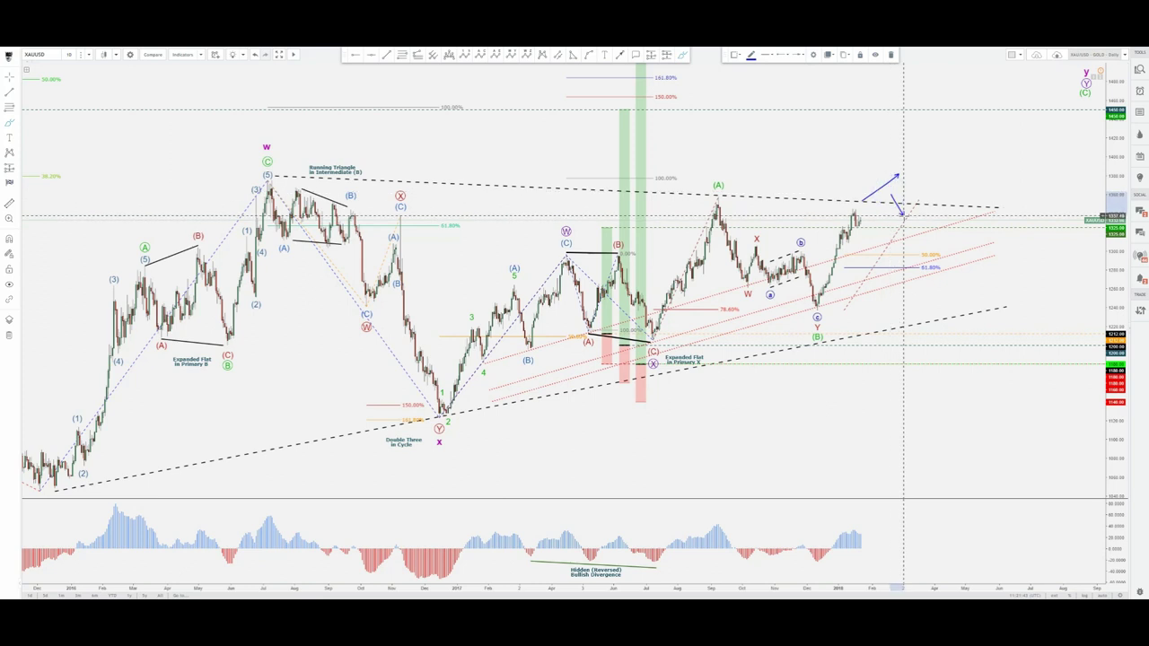
{"action": "key", "text": "ctrl+z"}
{"action": "left_click", "coordinate": [915, 175]}
{"action": "key", "text": "ctrl+z"}
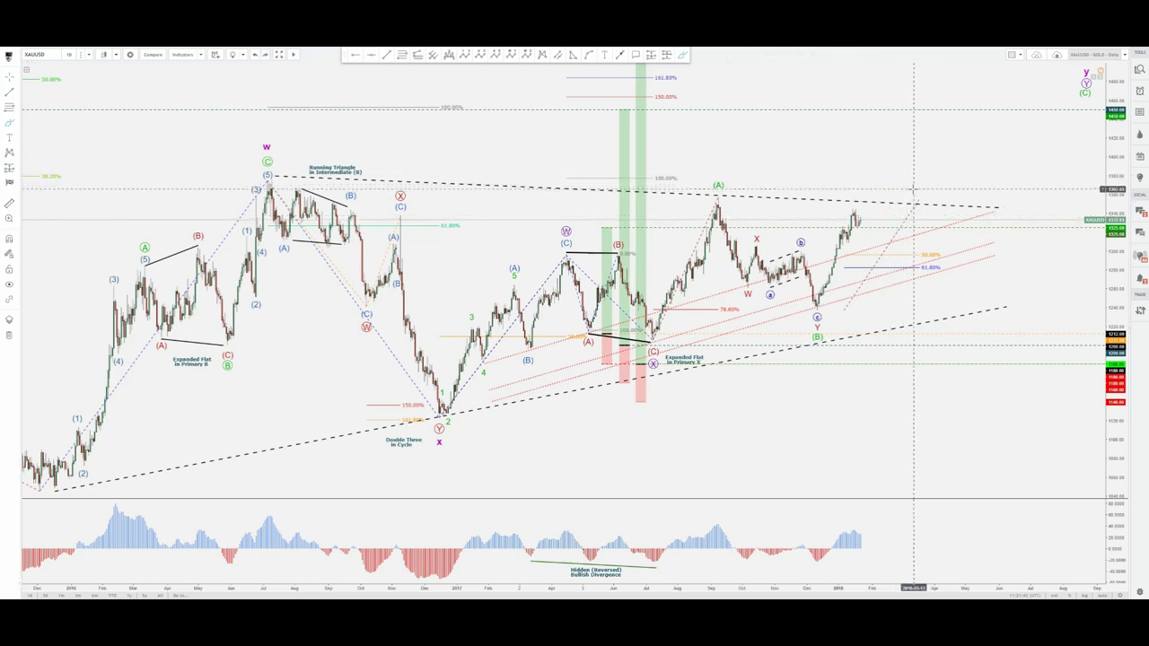
Step: Brush a gently rising arrow through the upper dashed trendline and a large loop around the pullback area down to the 61.8% retracement
{"action": "left_click", "coordinate": [682, 54]}
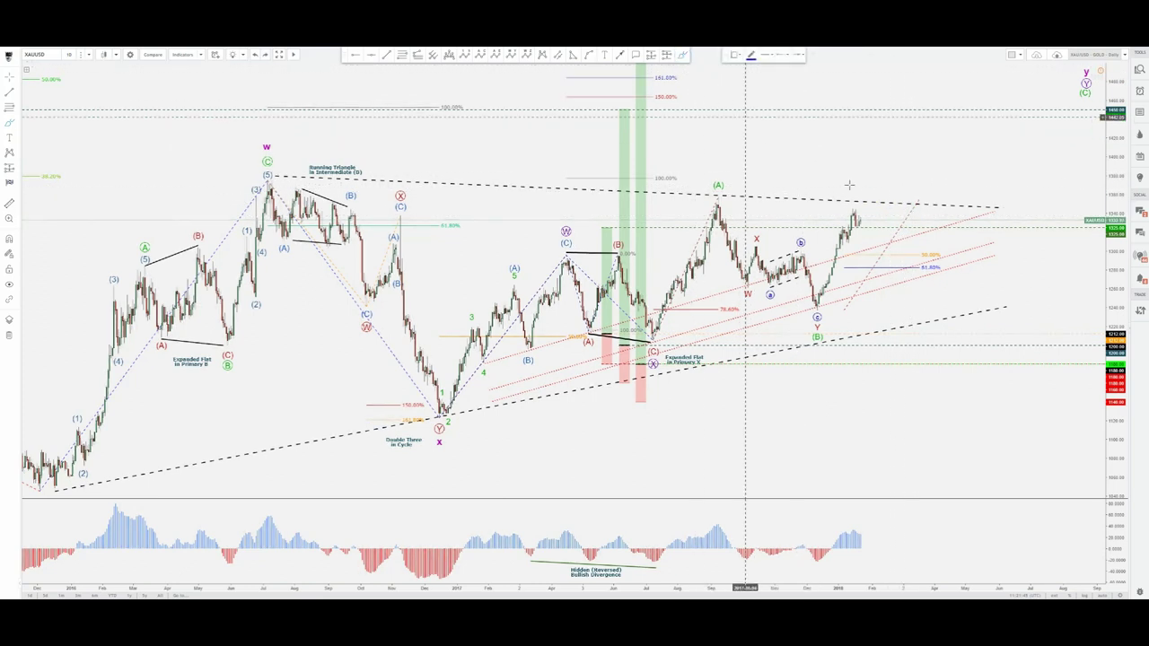
{"action": "left_click_drag", "start_coordinate": [847, 204], "coordinate": [893, 194]}
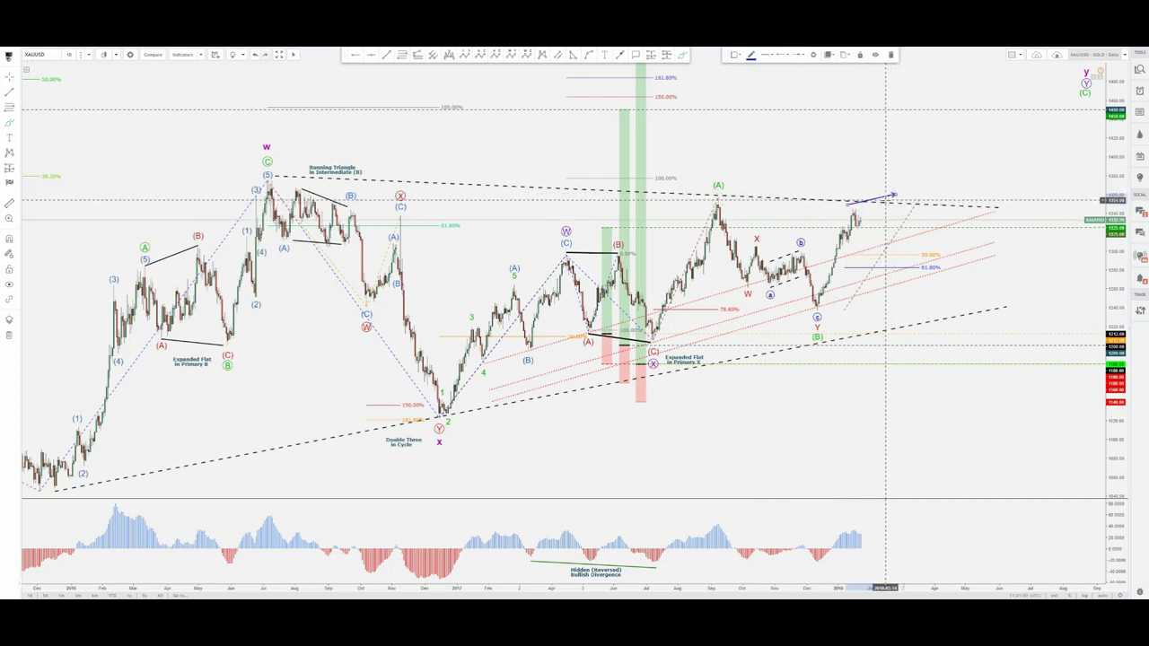
{"action": "mouse_move", "coordinate": [888, 197]}
{"action": "left_mouse_down"}
{"action": "mouse_move", "coordinate": [933, 266]}
{"action": "mouse_move", "coordinate": [893, 205]}
{"action": "left_mouse_up"}
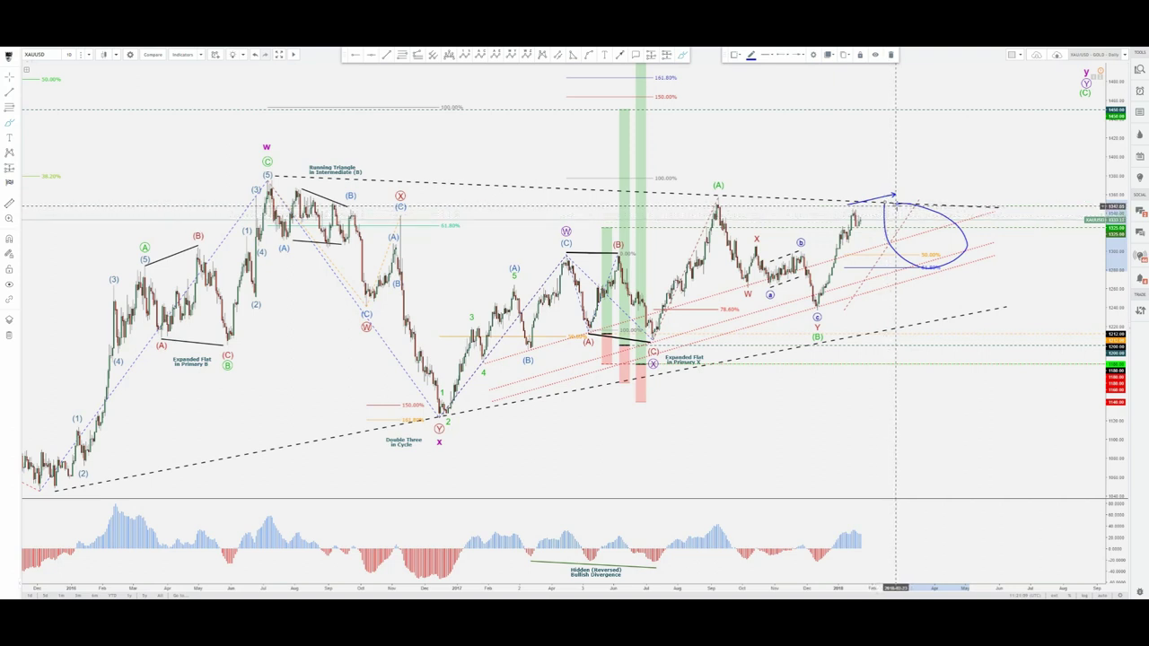
Step: Brush a rising arrow from the (B) low to the upper dashed trendline, undoing the first attempt
{"action": "left_click_drag", "start_coordinate": [818, 307], "coordinate": [860, 212]}
{"action": "key", "text": "ctrl+z"}
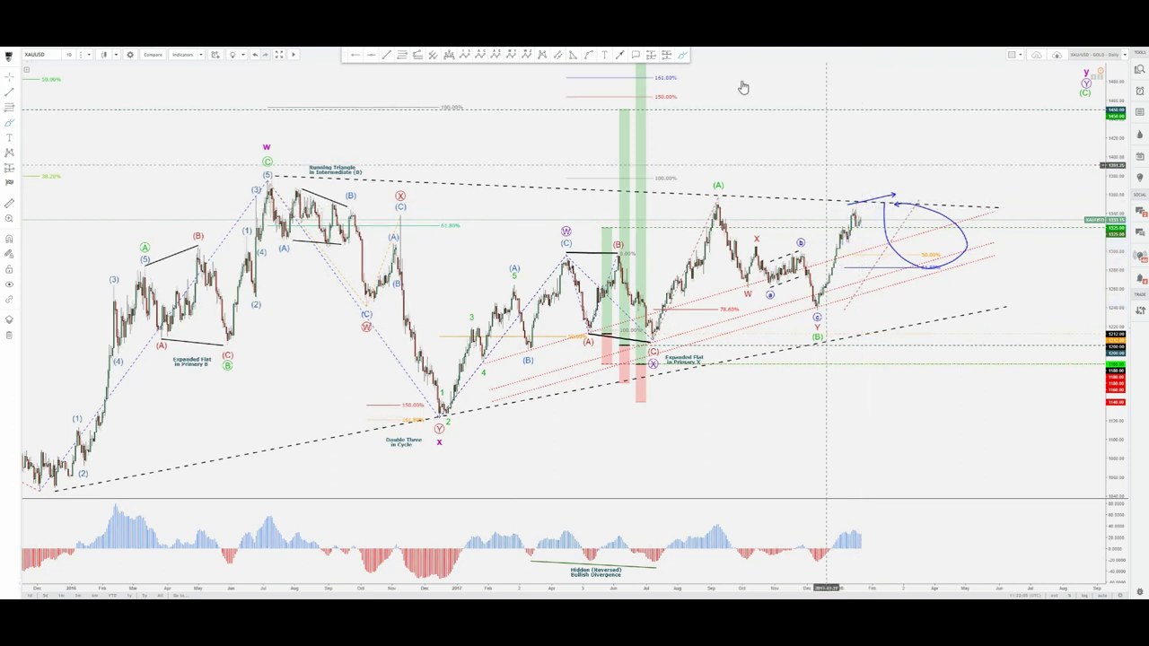
{"action": "left_click", "coordinate": [684, 55]}
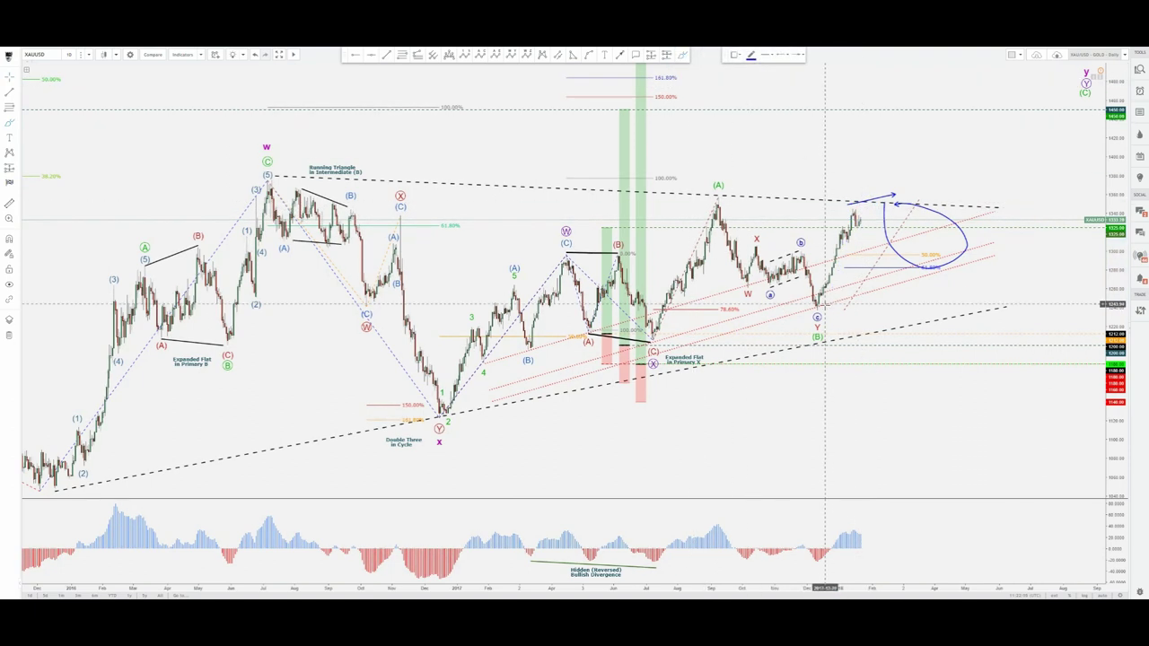
{"action": "left_click_drag", "start_coordinate": [818, 307], "coordinate": [859, 212]}
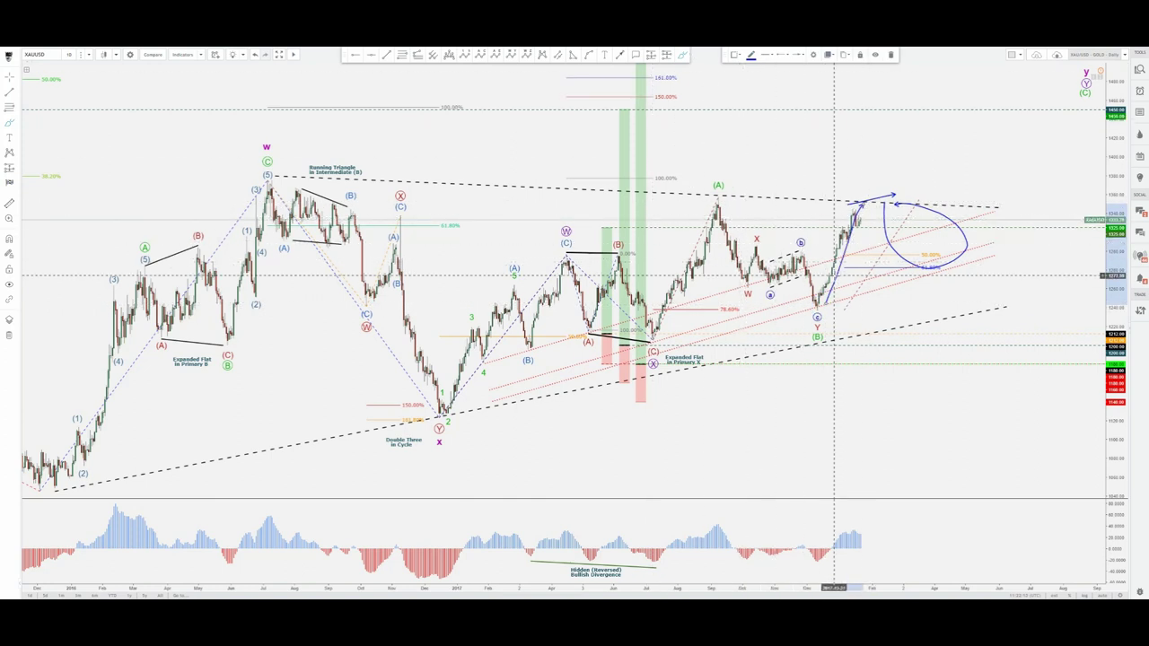
Step: Undo the rising arrows and the large loop around the pullback area
{"action": "key", "text": "ctrl+z"}
{"action": "key", "text": "ctrl+z"}
{"action": "key", "text": "ctrl+z"}
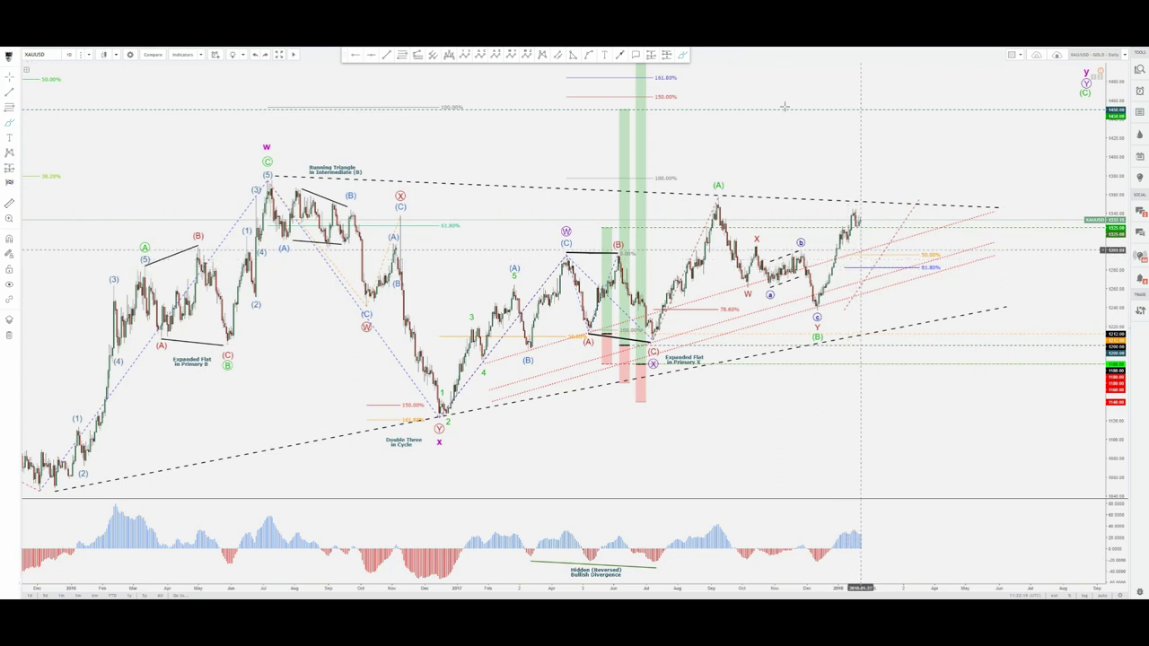
Step: Try a brushed falling curve from the upper dashed trendline into the pullback area, and undo it
{"action": "left_click", "coordinate": [682, 55]}
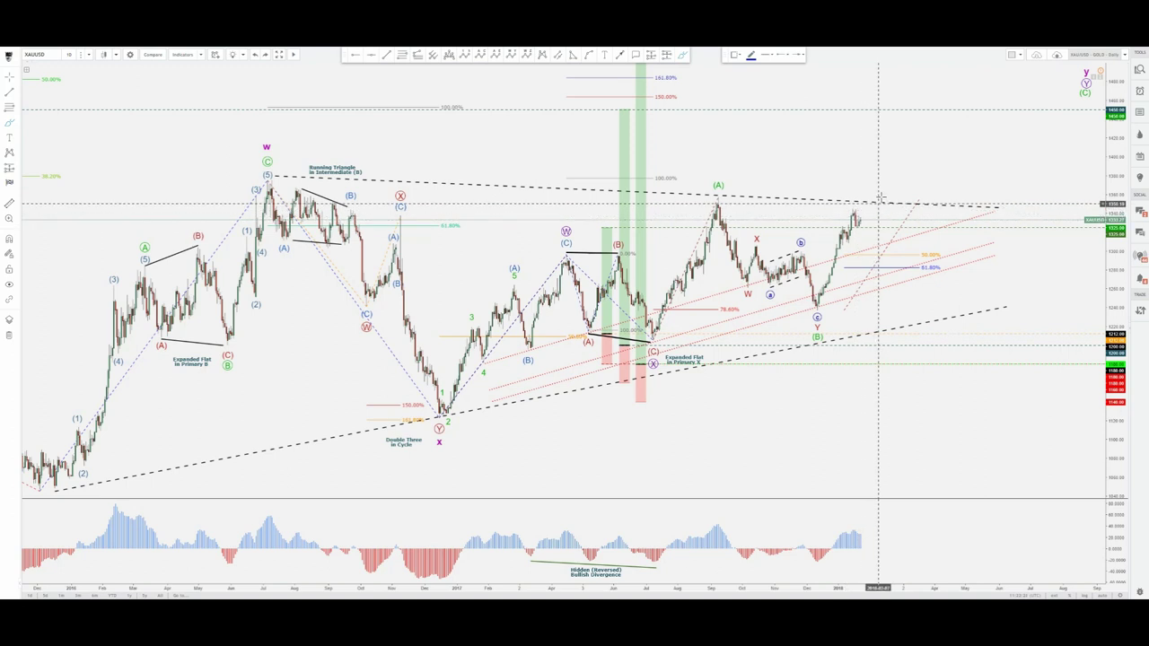
{"action": "left_click_drag", "start_coordinate": [882, 196], "coordinate": [920, 216]}
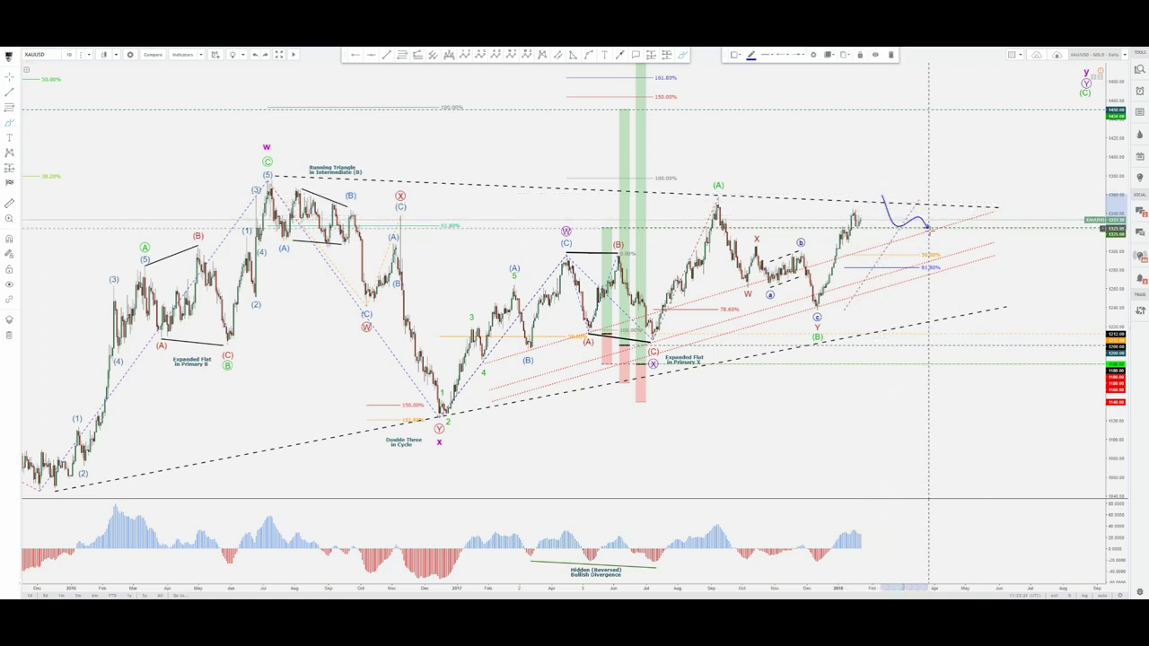
{"action": "left_click", "coordinate": [930, 231]}
{"action": "key", "text": "ctrl+z"}
{"action": "left_click", "coordinate": [926, 182]}
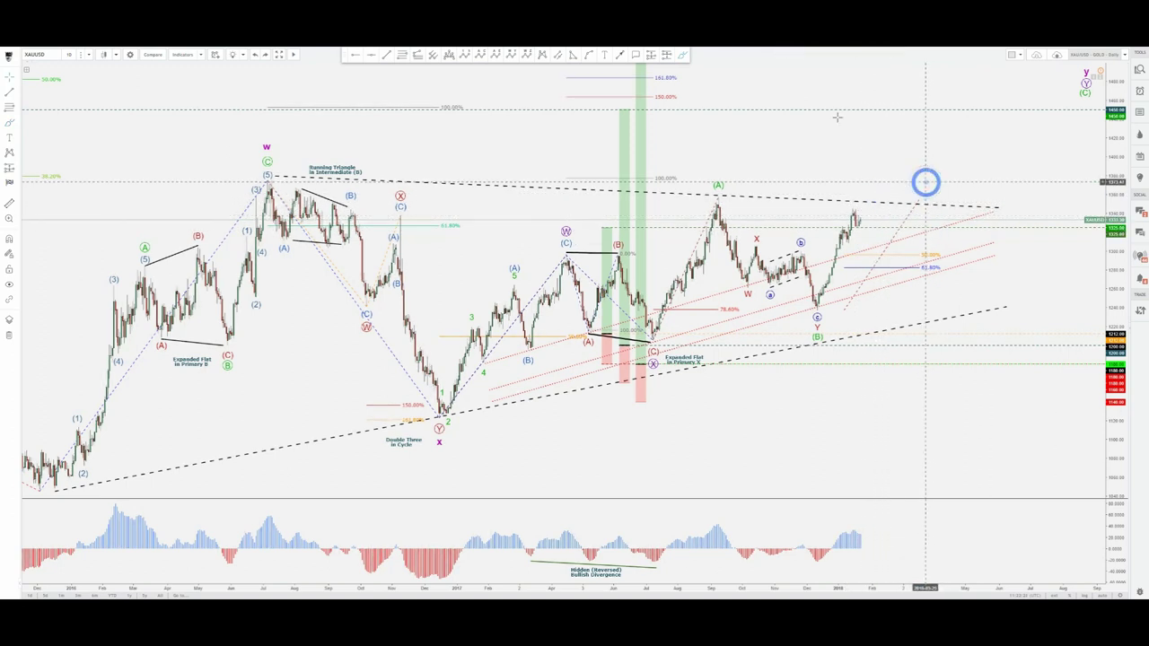
Step: Brush two rising arrows along the red dotted channel lines and a circle around the 50% and 61.8% retracement levels
{"action": "left_click", "coordinate": [684, 56]}
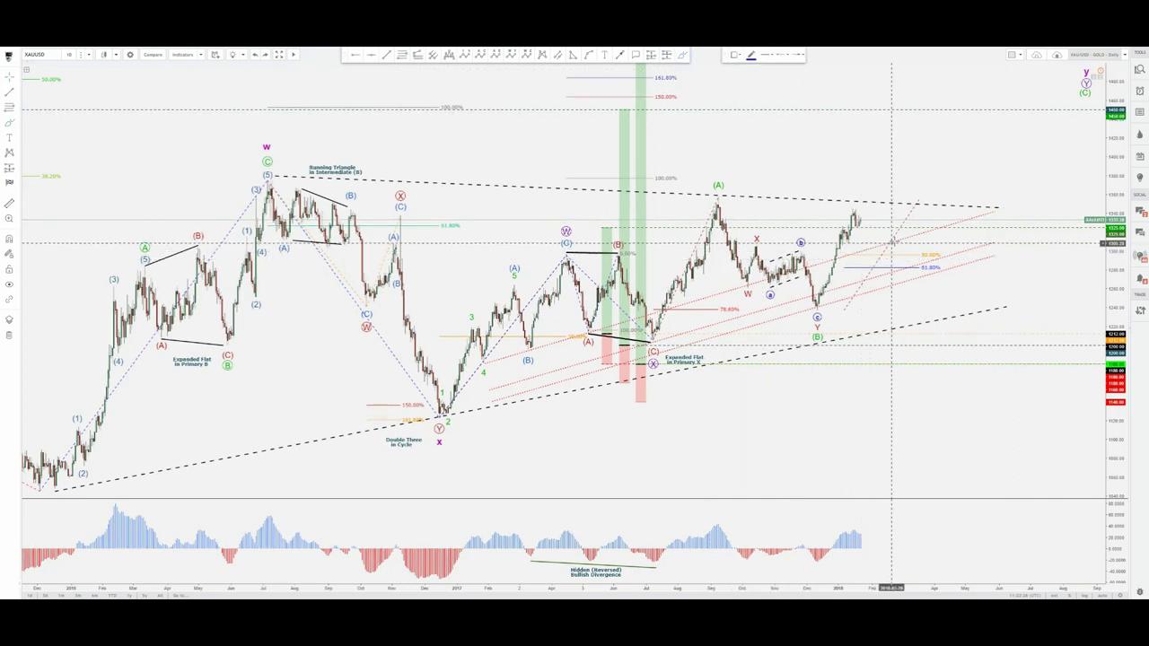
{"action": "left_click_drag", "start_coordinate": [893, 240], "coordinate": [924, 227]}
{"action": "left_click_drag", "start_coordinate": [915, 266], "coordinate": [957, 243]}
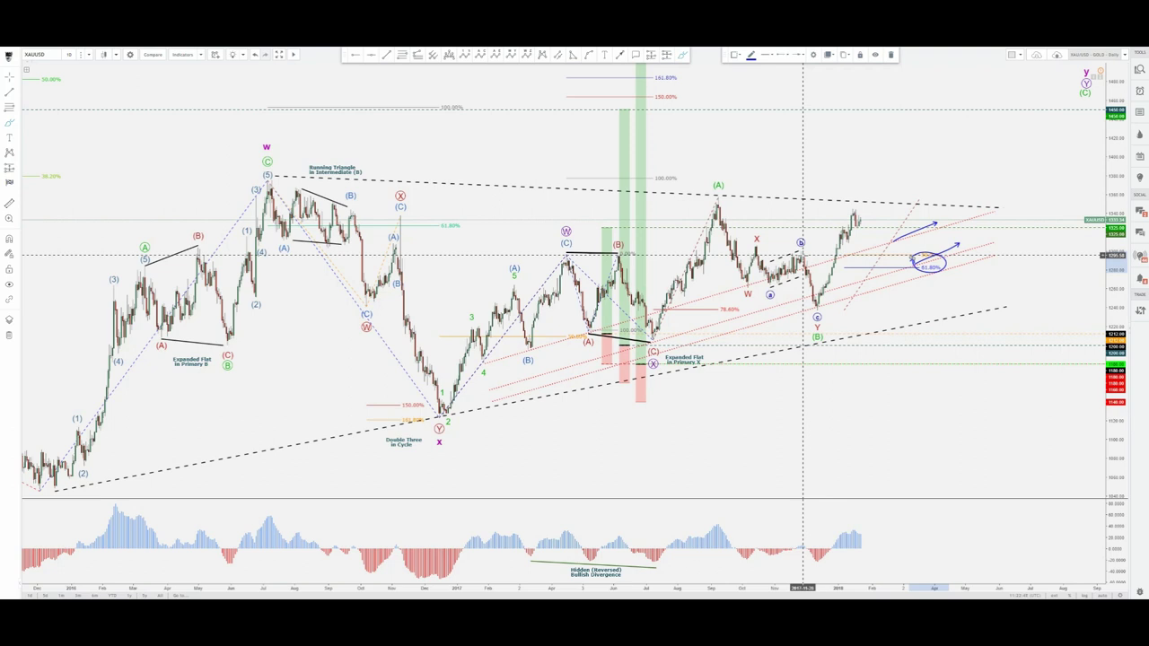
Step: Brush small marks on the prior peaks at circled W, red (B), red X and circled b, deleting the stray last stroke
{"action": "left_click", "coordinate": [799, 246]}
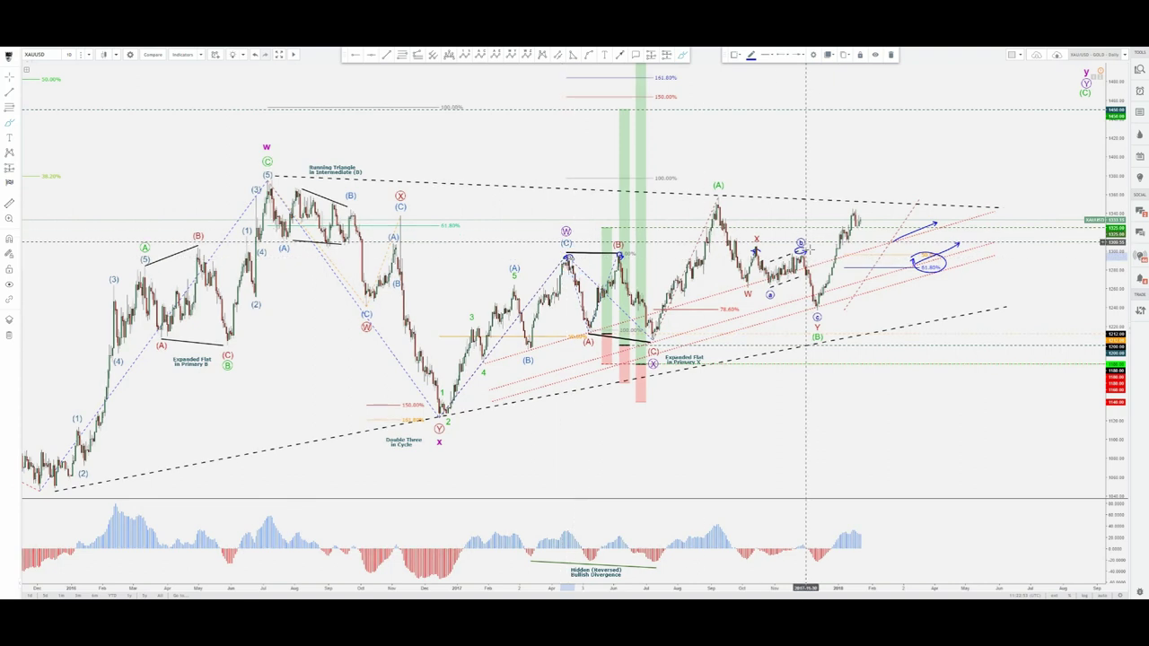
{"action": "left_click", "coordinate": [948, 235]}
{"action": "key", "text": "Delete"}
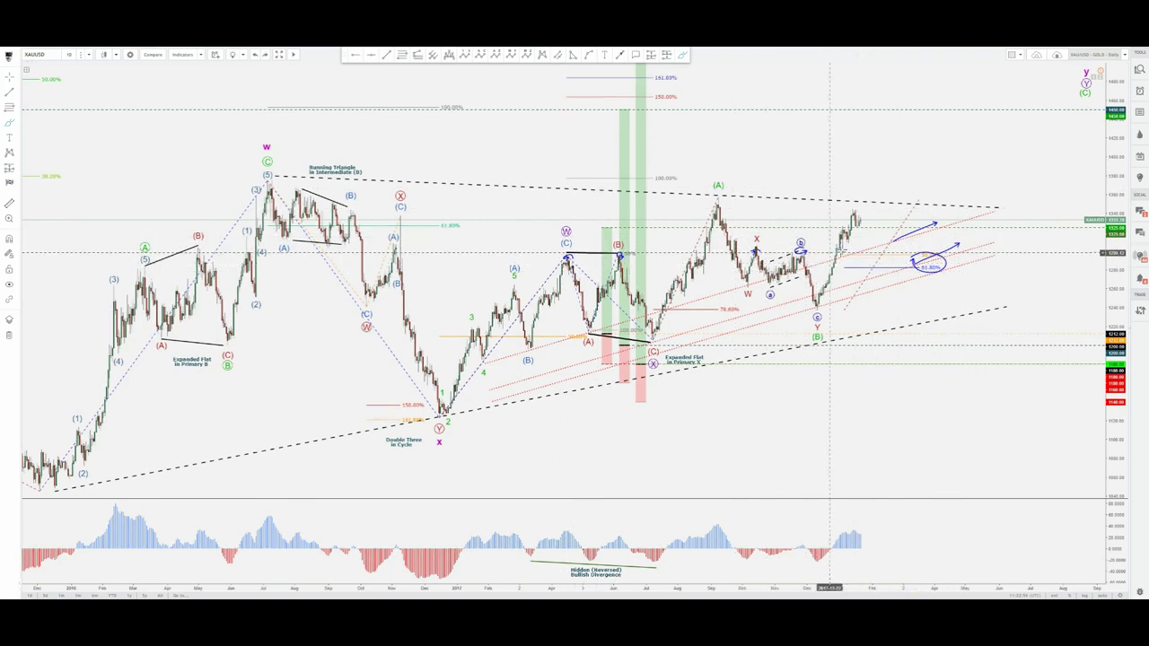
Step: Brush an arrow along the final rise to the January 2018 high and a stepped decline to the circled retracement levels
{"action": "left_click", "coordinate": [839, 247]}
{"action": "left_click_drag", "start_coordinate": [843, 245], "coordinate": [859, 215]}
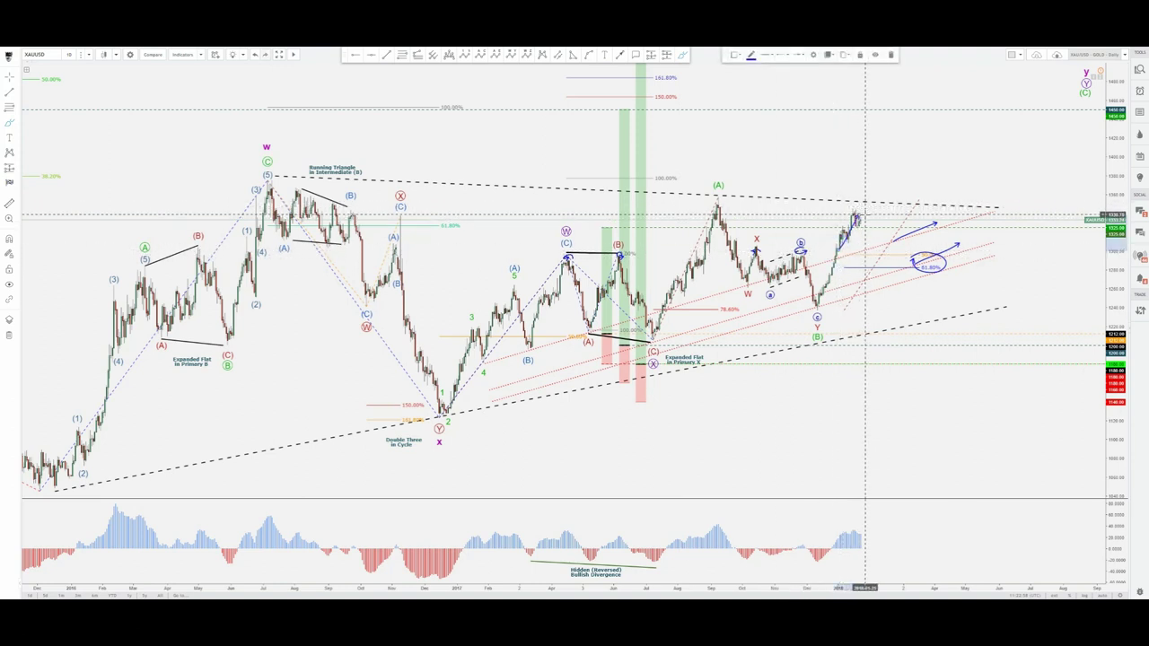
{"action": "left_click_drag", "start_coordinate": [865, 215], "coordinate": [920, 251]}
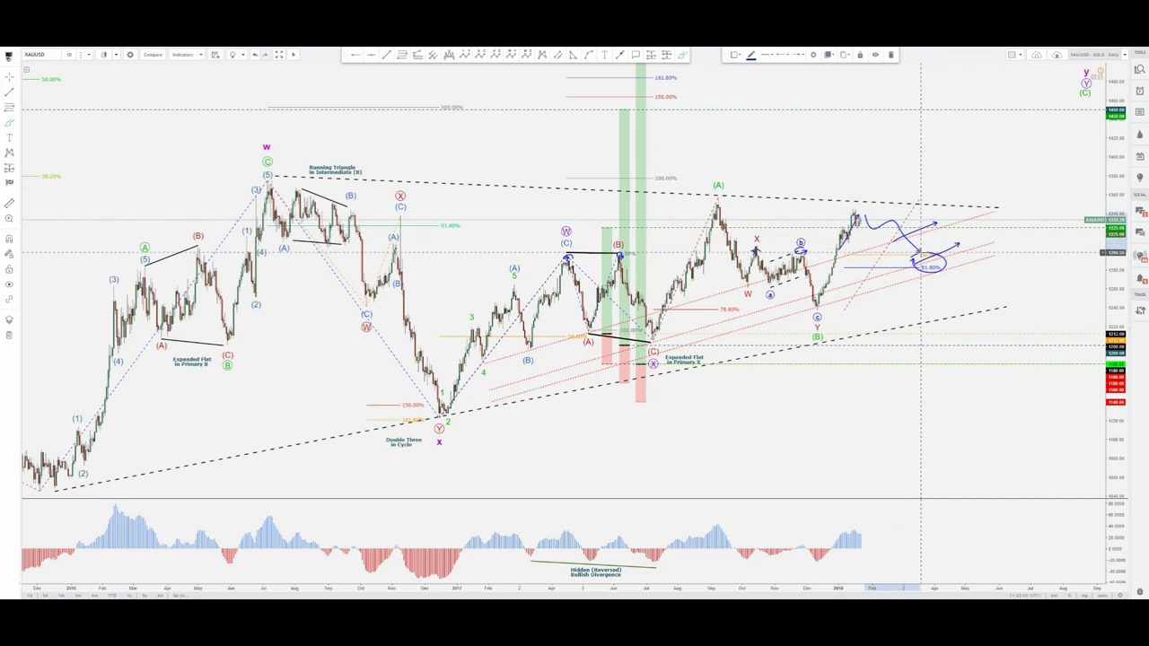
Step: Undo all brush strokes on the peaks, the latest advance, the decline and the retracement levels
{"action": "key", "text": "ctrl+z"}
{"action": "key", "text": "ctrl+z"}
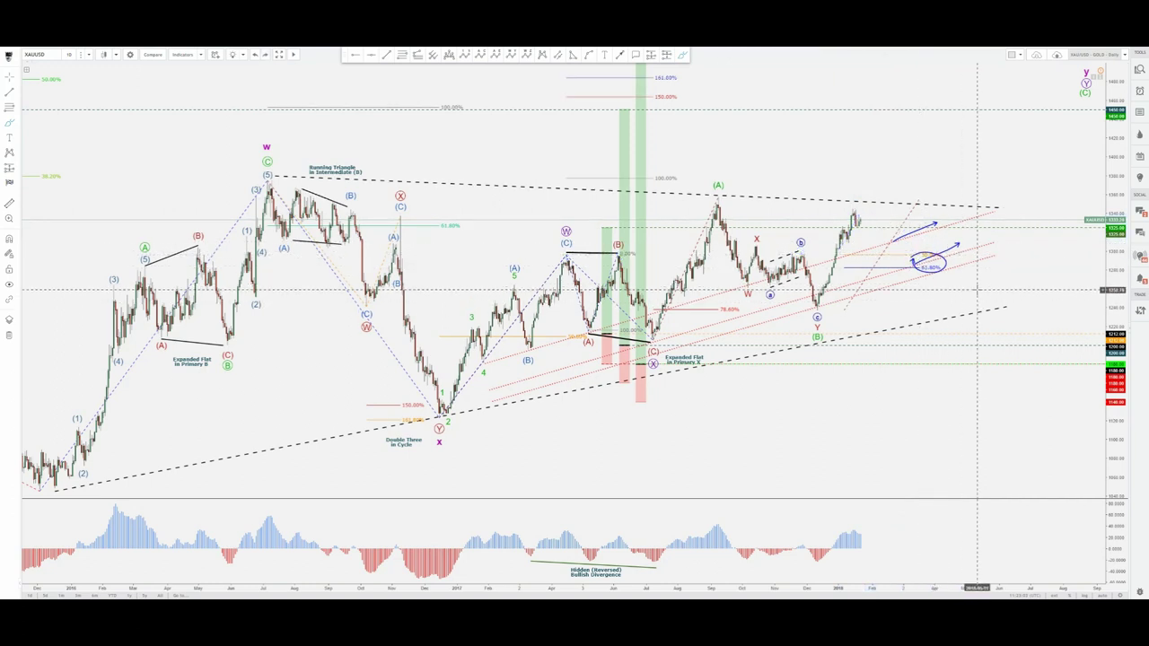
{"action": "key", "text": "ctrl+z"}
{"action": "key", "text": "ctrl+z"}
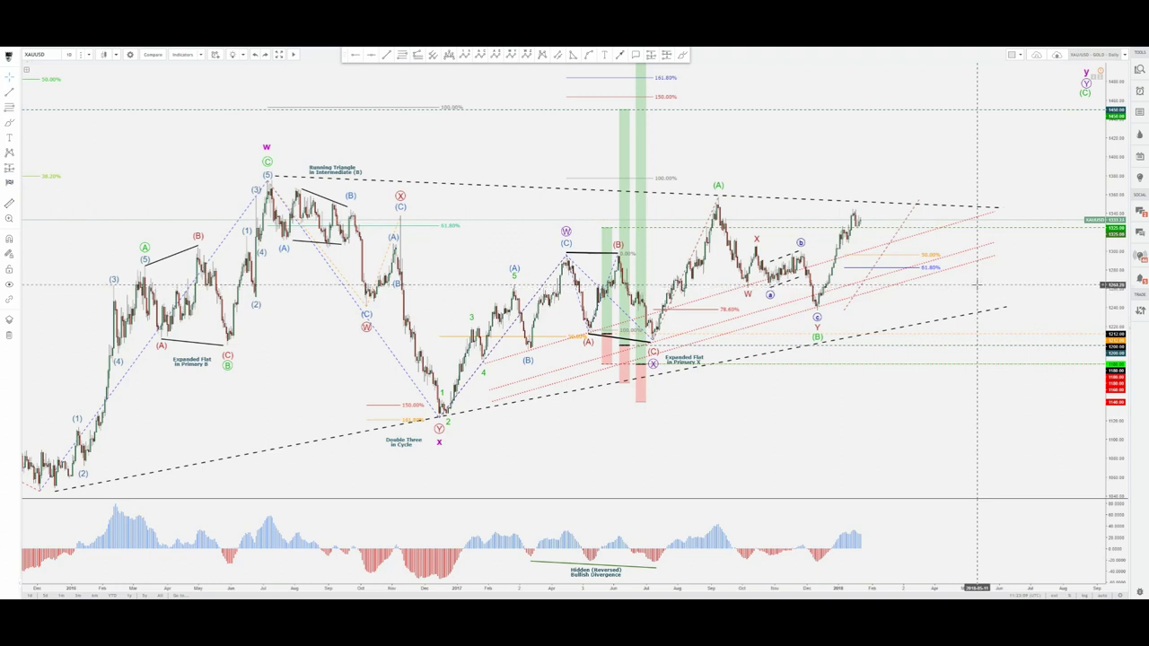
Step: Brush a projected stepped decline from the 61.8% retracement down through the lower dashed trendline, and delete the stroke
{"action": "left_click", "coordinate": [682, 55]}
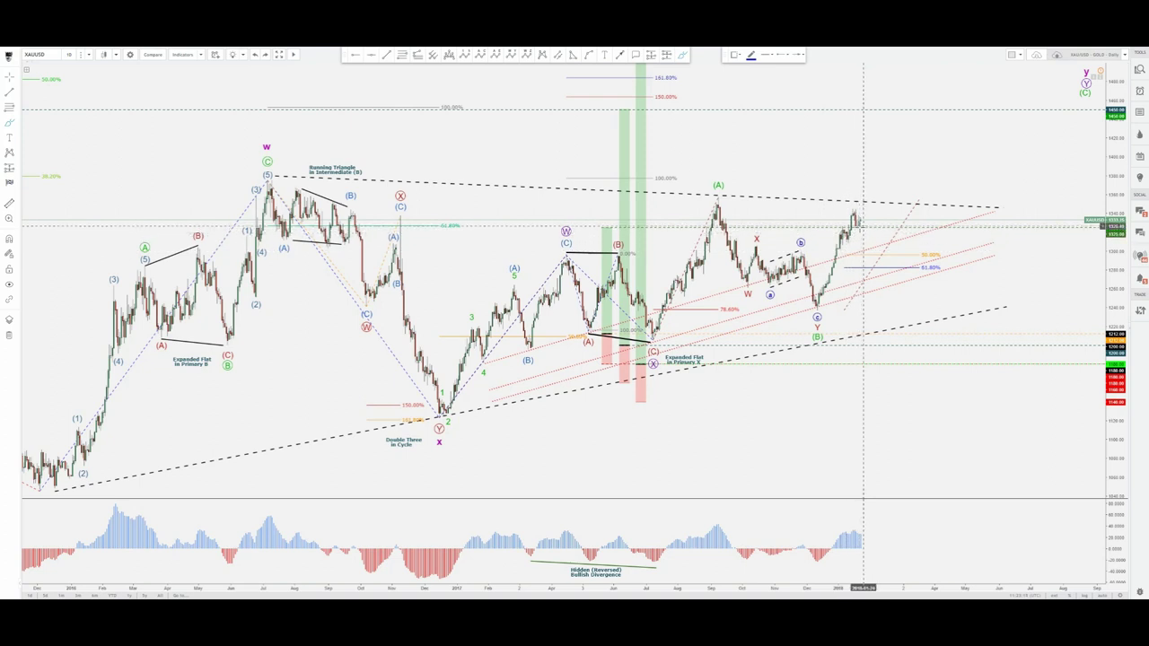
{"action": "left_click", "coordinate": [925, 259]}
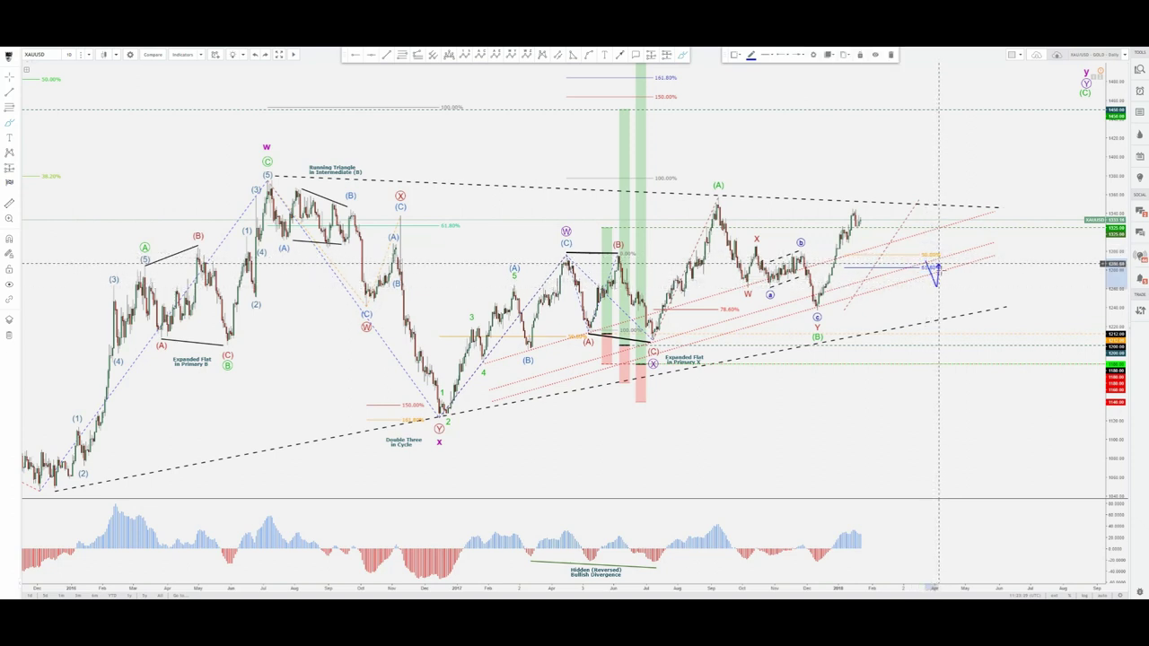
{"action": "mouse_move", "coordinate": [948, 264]}
{"action": "left_mouse_down"}
{"action": "mouse_move", "coordinate": [965, 258]}
{"action": "mouse_move", "coordinate": [979, 309]}
{"action": "mouse_move", "coordinate": [995, 299]}
{"action": "mouse_move", "coordinate": [1011, 306]}
{"action": "mouse_move", "coordinate": [1070, 458]}
{"action": "left_mouse_up"}
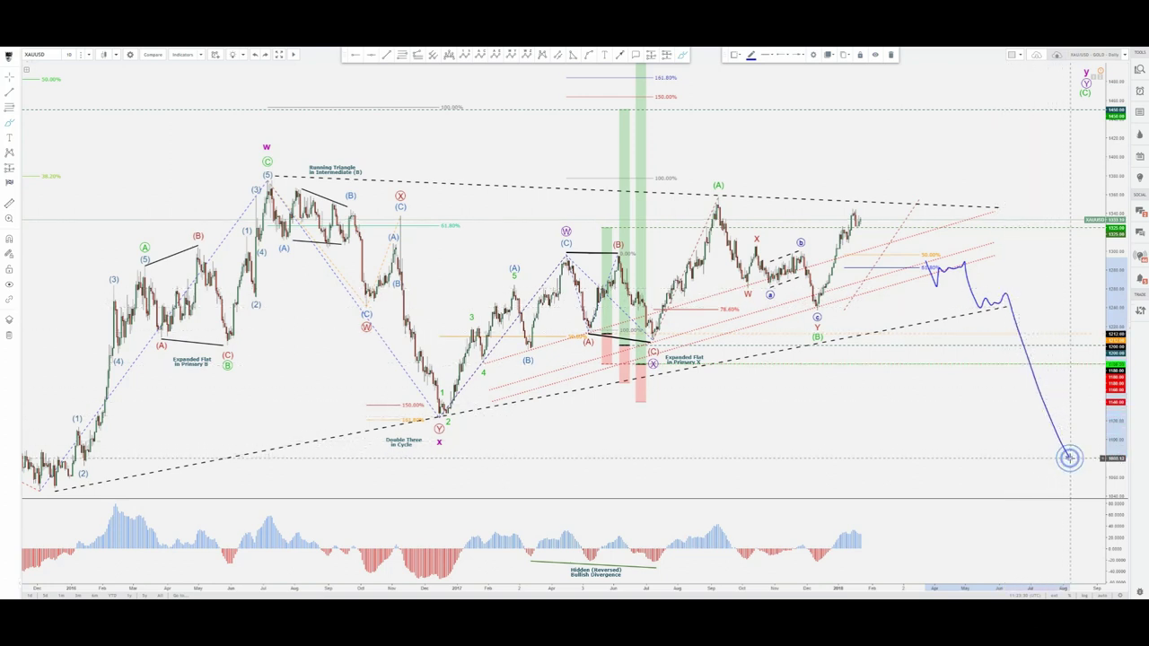
{"action": "key", "text": "Delete"}
{"action": "left_click", "coordinate": [1020, 266]}
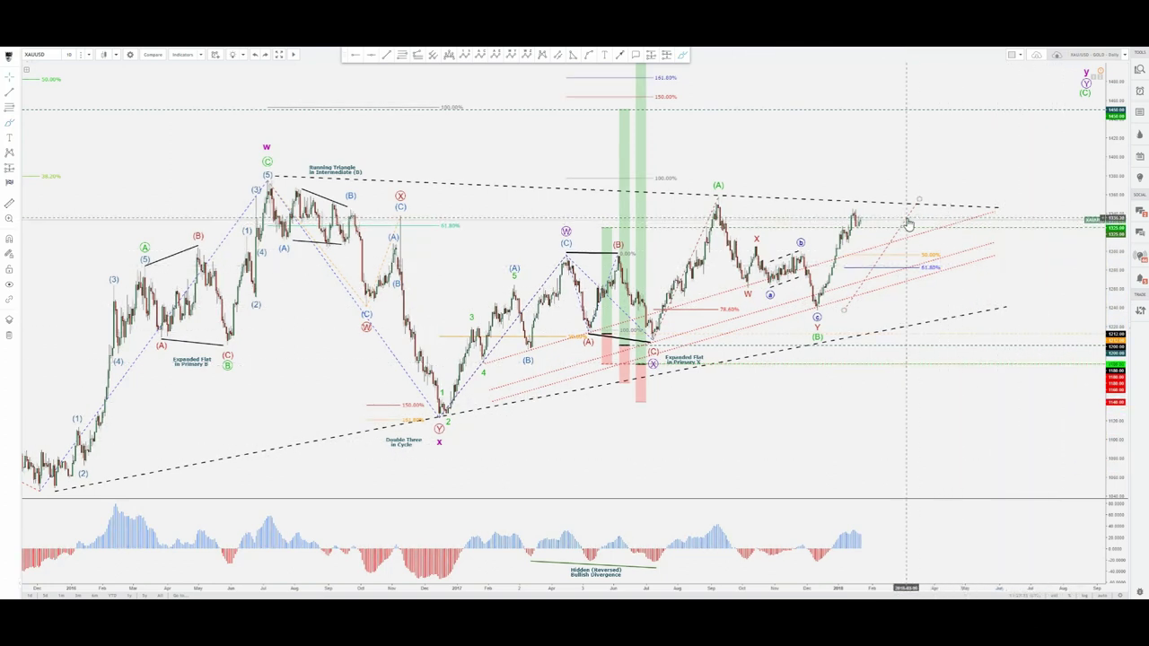
{"action": "left_click", "coordinate": [905, 220]}
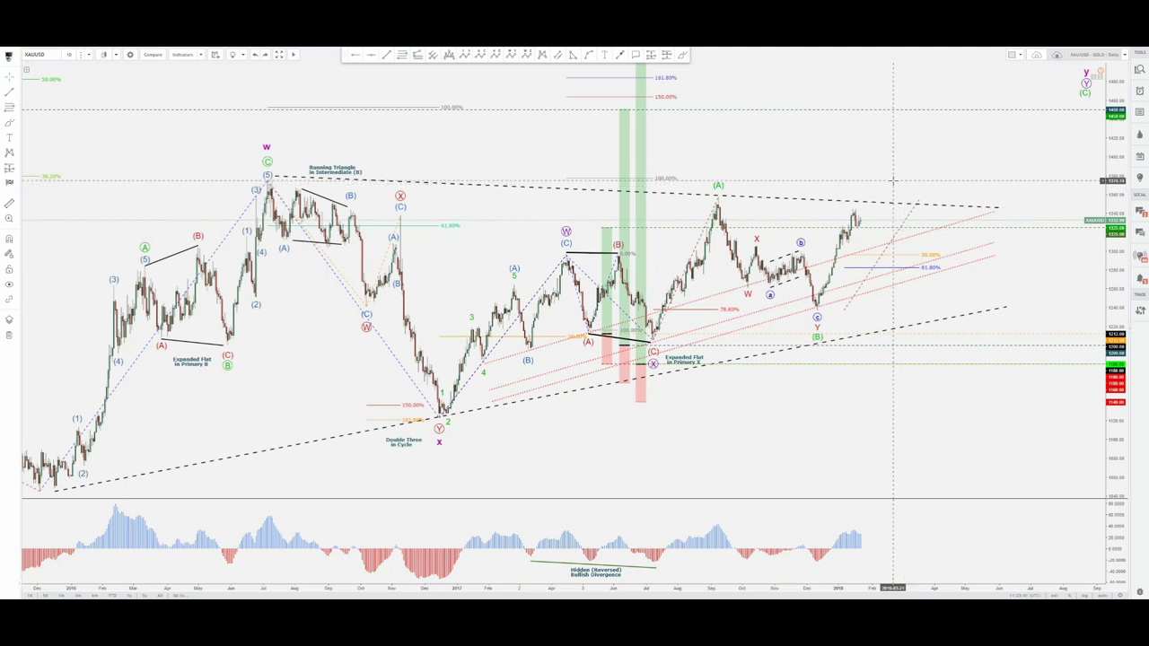
Step: Brush an arrow from the January 2018 high to the upper dashed trendline and a drop toward the 50% retracement, and undo both
{"action": "left_click", "coordinate": [685, 58]}
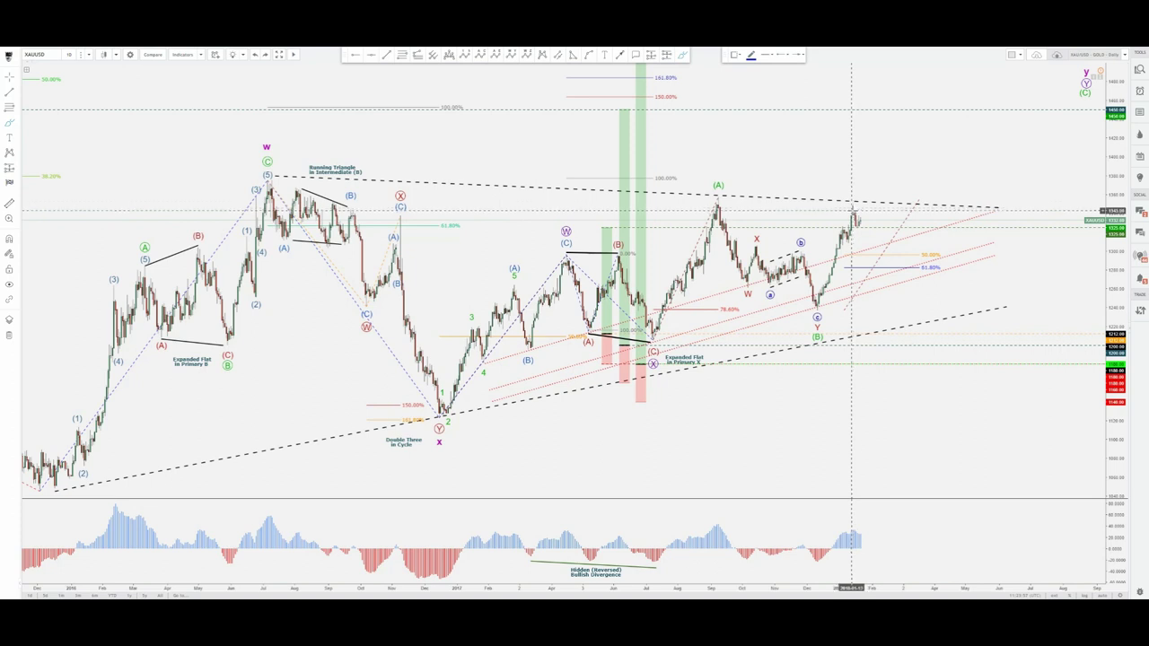
{"action": "mouse_move", "coordinate": [852, 211]}
{"action": "left_mouse_down"}
{"action": "mouse_move", "coordinate": [901, 195]}
{"action": "mouse_move", "coordinate": [890, 203]}
{"action": "mouse_move", "coordinate": [919, 254]}
{"action": "left_mouse_up"}
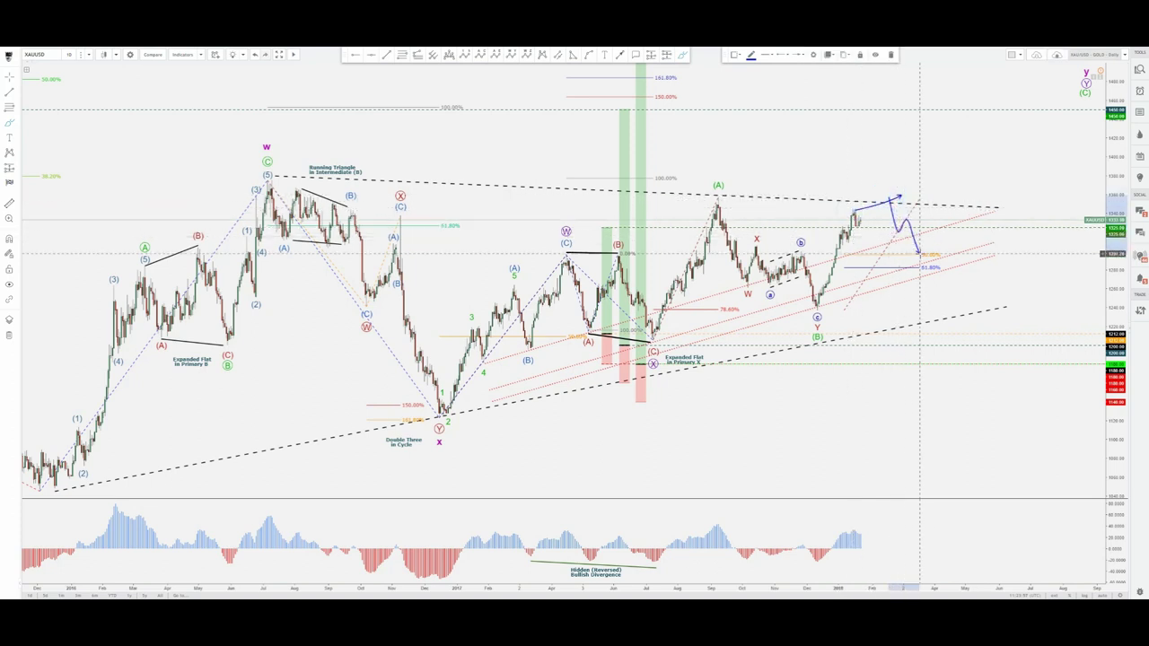
{"action": "key", "text": "ctrl+z"}
{"action": "key", "text": "ctrl+z"}
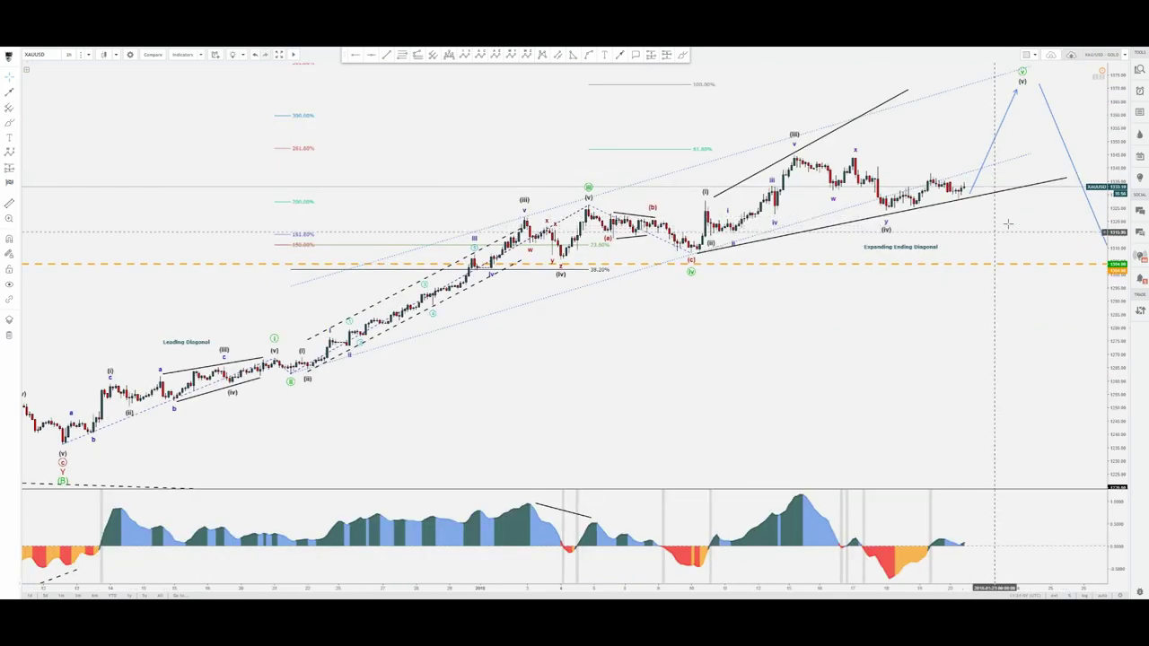
Step: On the two-hour XAUUSD chart, brush a falling divergence line from the oscillator's latest high peak, and delete it
{"action": "left_click_drag", "start_coordinate": [1008, 223], "coordinate": [994, 238]}
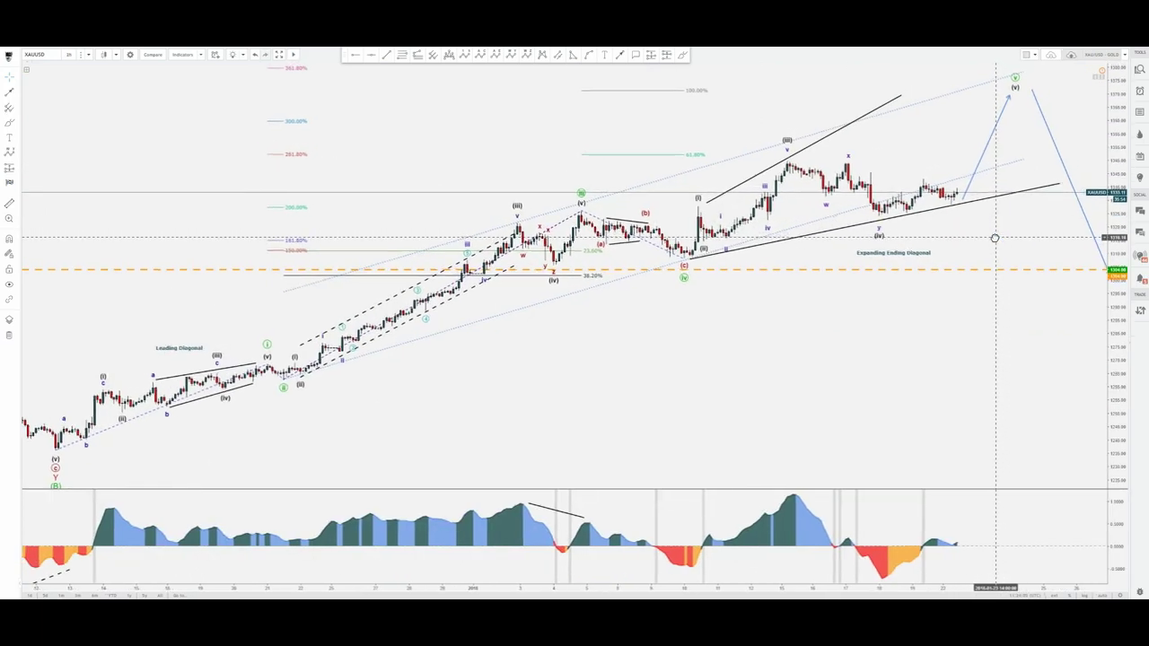
{"action": "left_click", "coordinate": [684, 59]}
{"action": "right_click", "coordinate": [746, 101]}
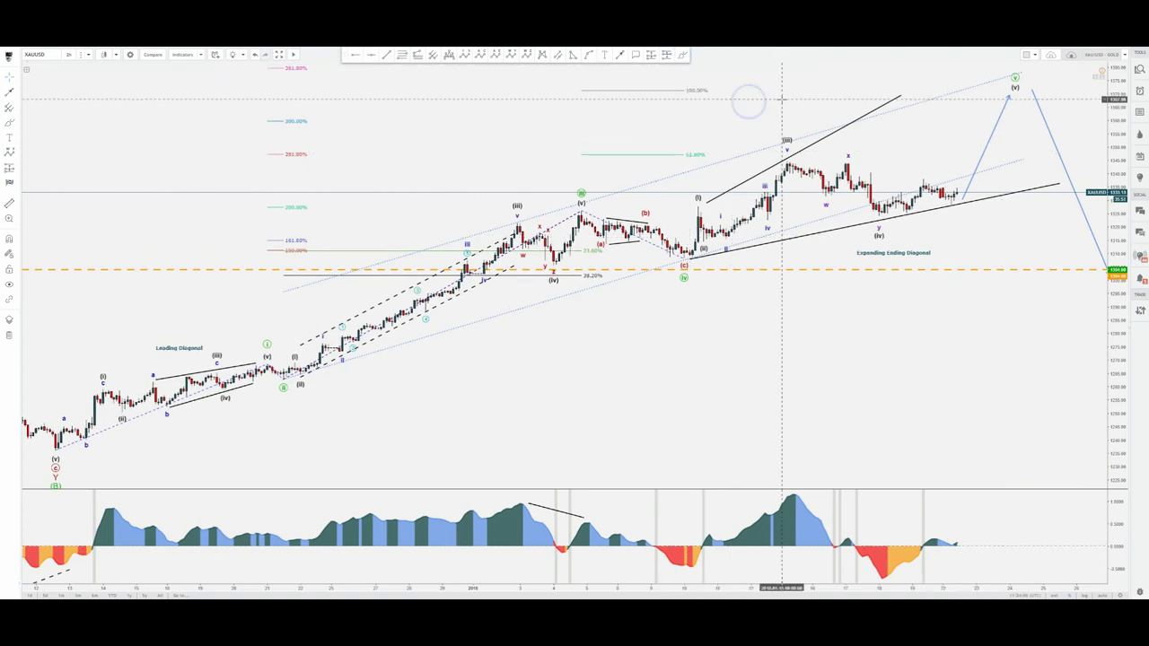
{"action": "left_click_drag", "start_coordinate": [817, 94], "coordinate": [603, 117]}
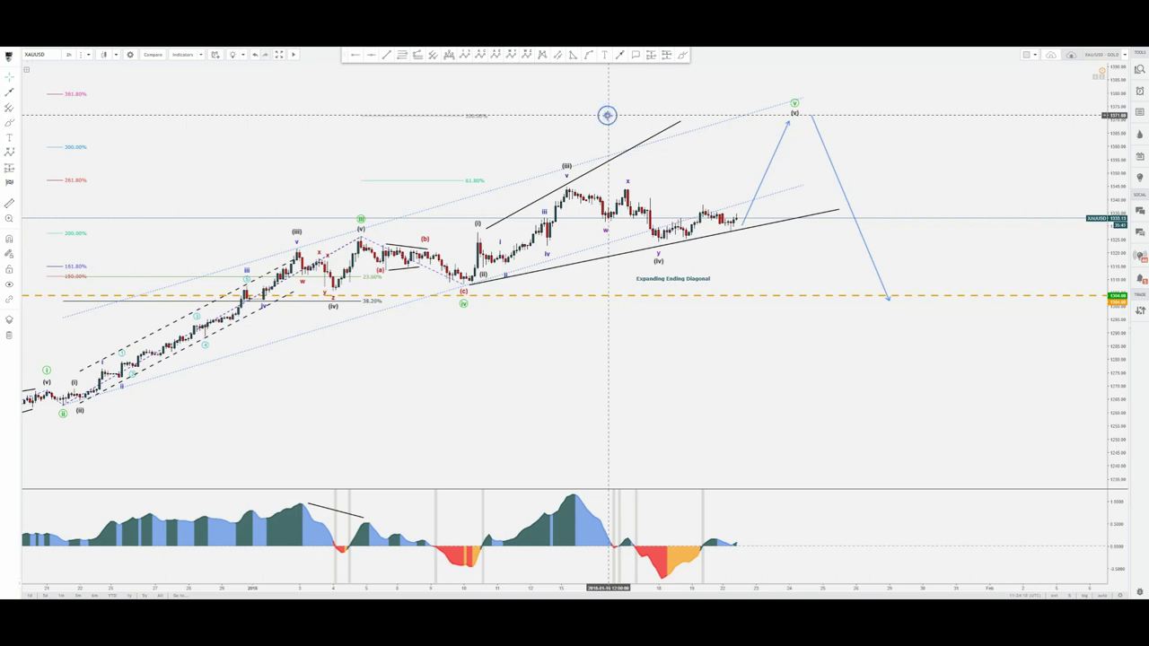
{"action": "left_click", "coordinate": [682, 55]}
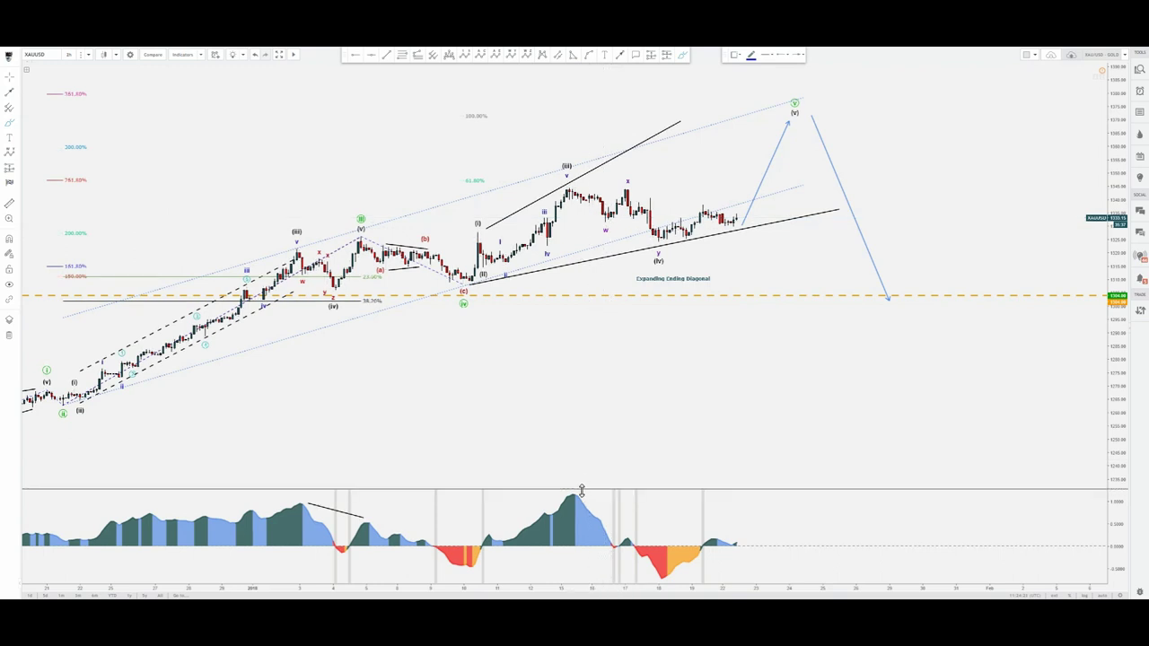
{"action": "left_click_drag", "start_coordinate": [584, 493], "coordinate": [700, 528]}
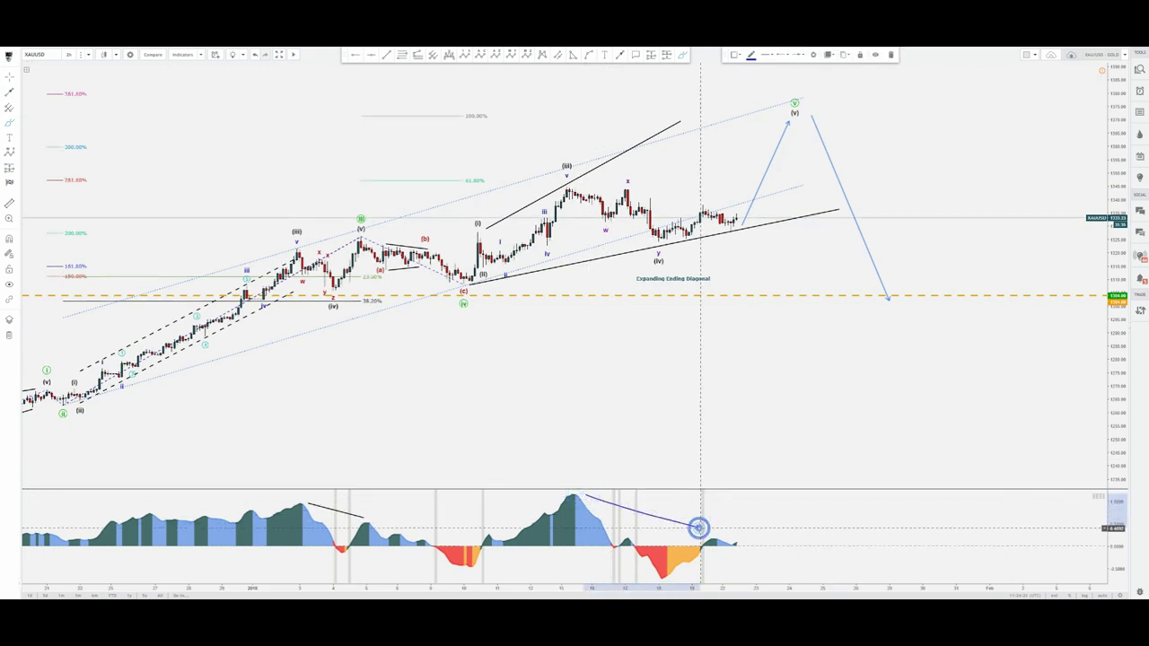
{"action": "key", "text": "Delete"}
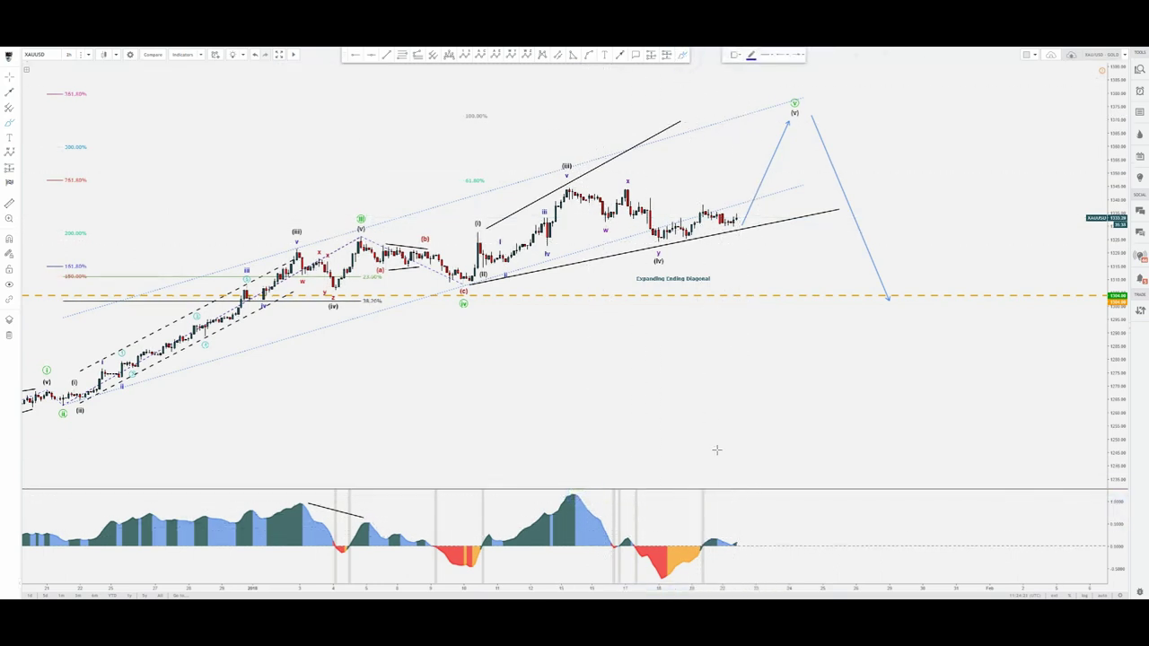
Step: Brush a projected oscillator wave with two lower peaks and falling divergence arrows above it, and undo the strokes
{"action": "mouse_move", "coordinate": [738, 544]}
{"action": "left_mouse_down"}
{"action": "mouse_move", "coordinate": [780, 518]}
{"action": "mouse_move", "coordinate": [862, 541]}
{"action": "left_mouse_up"}
{"action": "left_click_drag", "start_coordinate": [783, 507], "coordinate": [842, 520]}
{"action": "left_click_drag", "start_coordinate": [590, 493], "coordinate": [768, 521]}
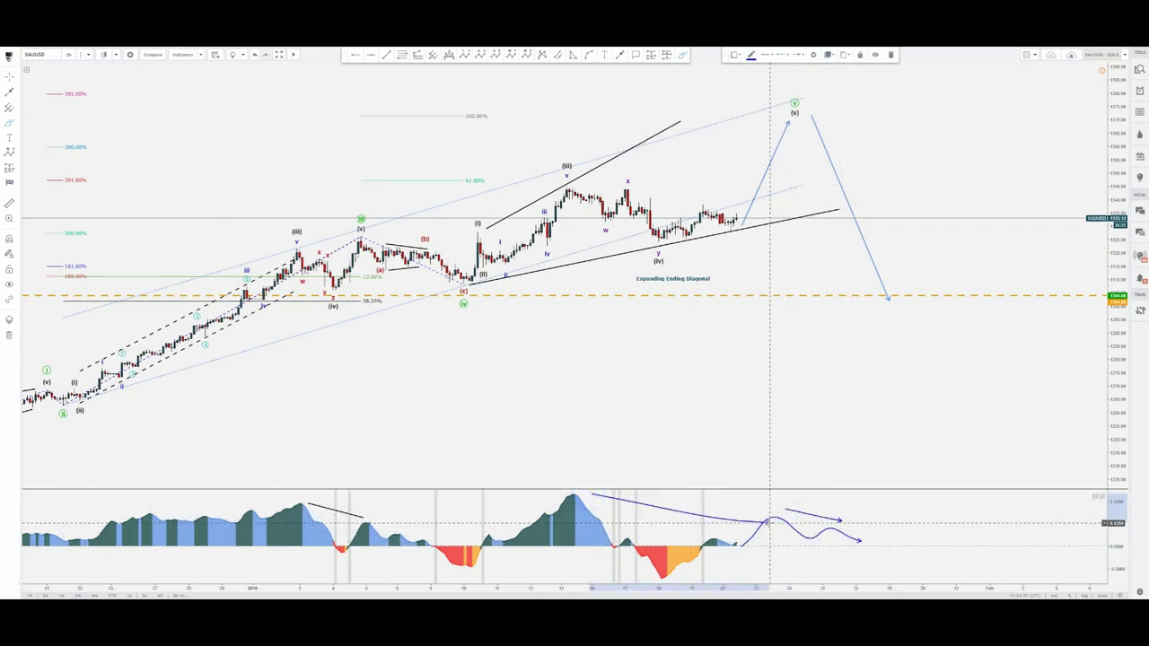
{"action": "key", "text": "ctrl+z"}
{"action": "key", "text": "ctrl+z"}
{"action": "key", "text": "ctrl+z"}
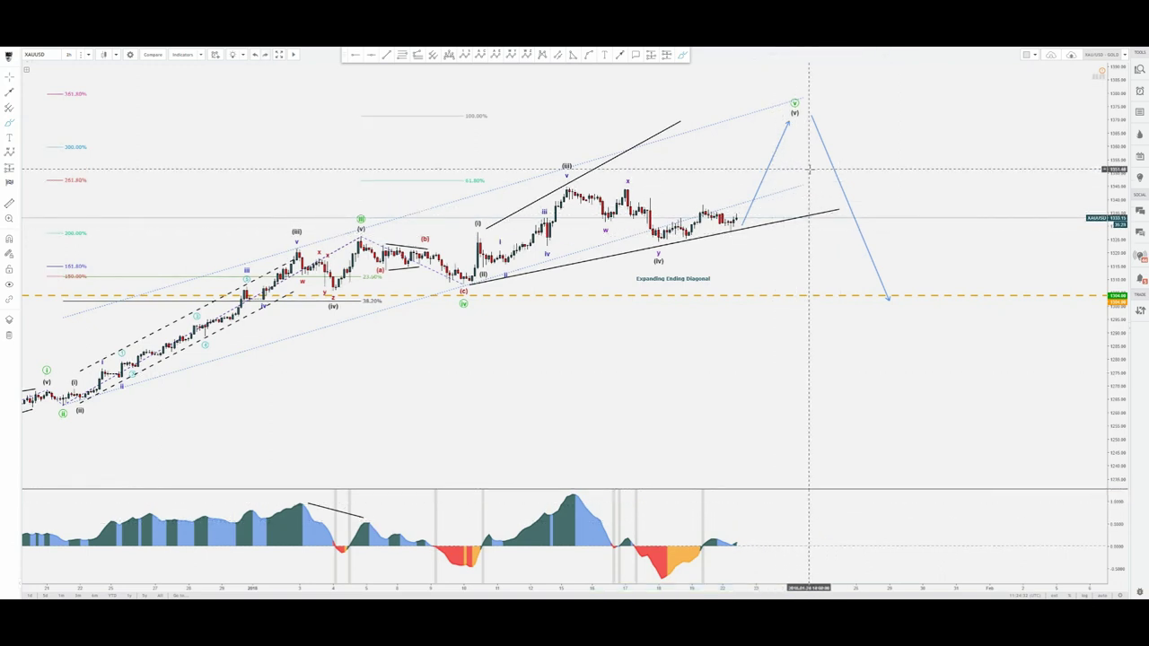
{"action": "left_click", "coordinate": [854, 149]}
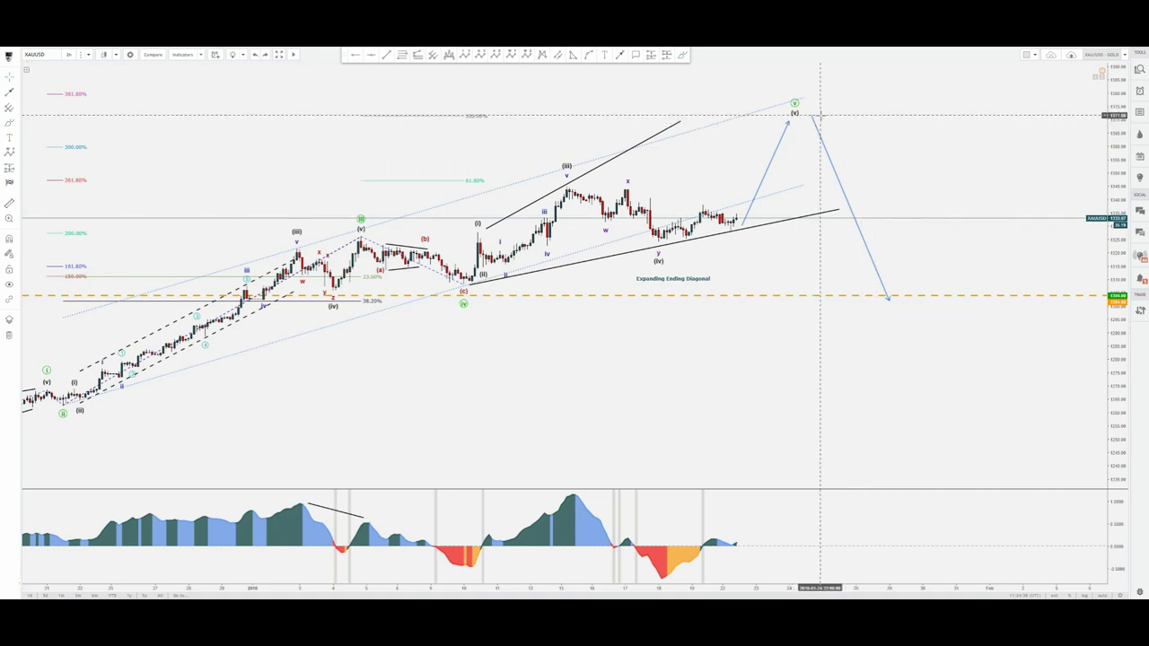
{"action": "left_click_drag", "start_coordinate": [856, 127], "coordinate": [908, 131]}
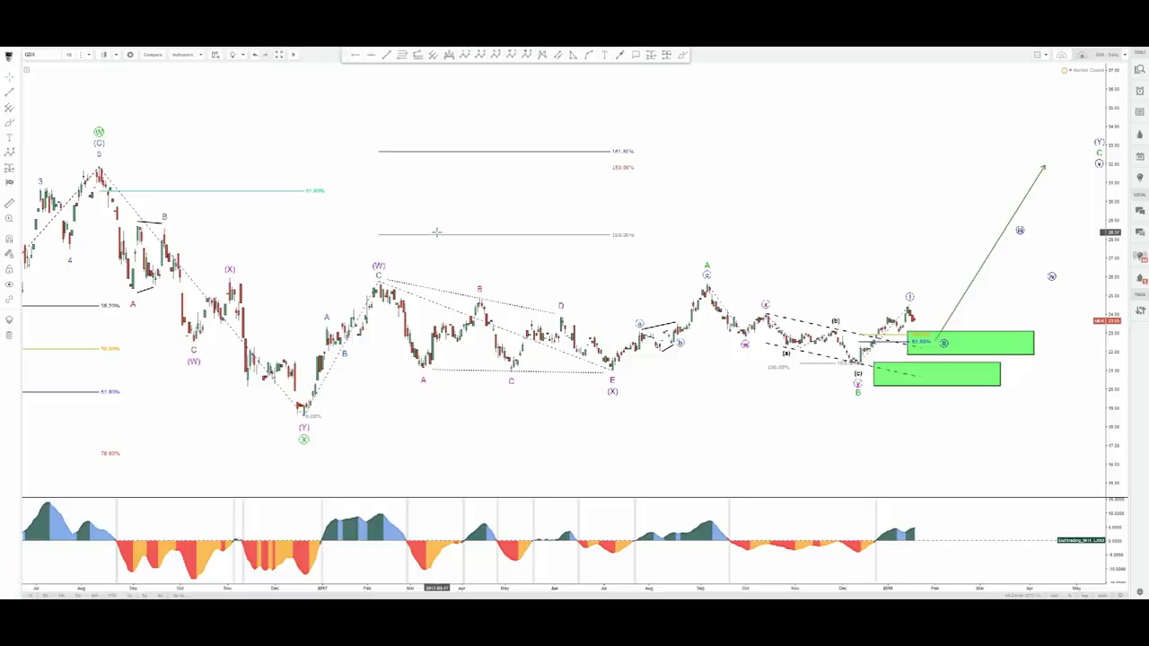
Step: On the daily GDX chart, brush the advance from the early 2016 low up to the circled W peak, and clear it
{"action": "left_click", "coordinate": [490, 208]}
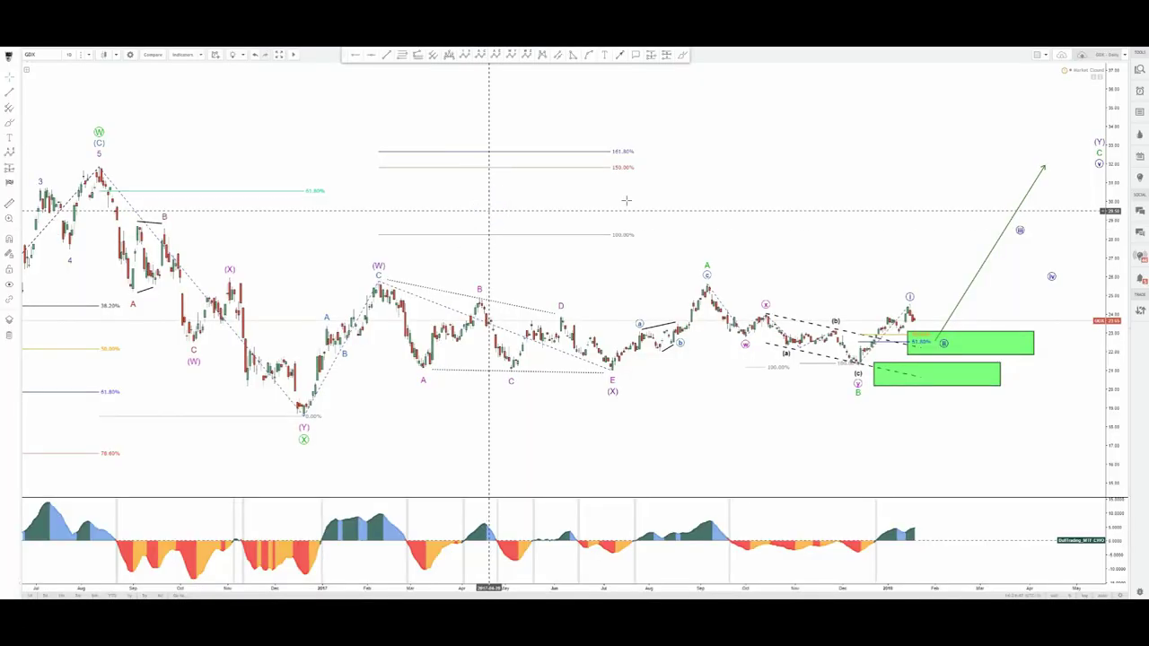
{"action": "left_click", "coordinate": [684, 56]}
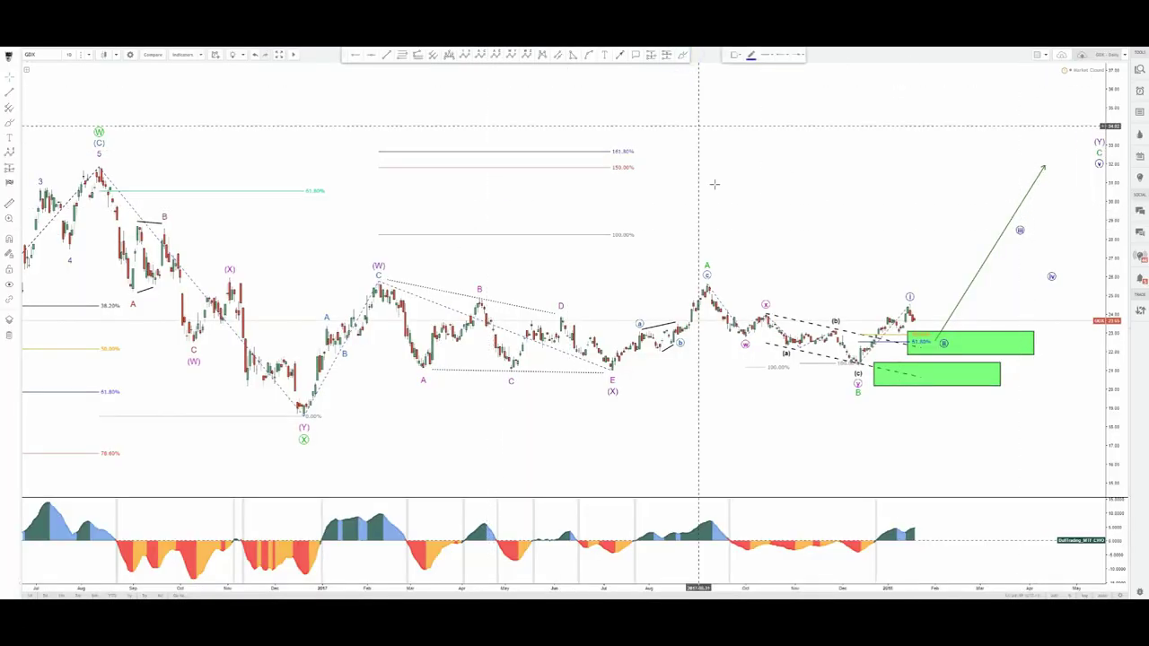
{"action": "scroll", "coordinate": [710, 182], "scroll_direction": "down", "scroll_amount": 6}
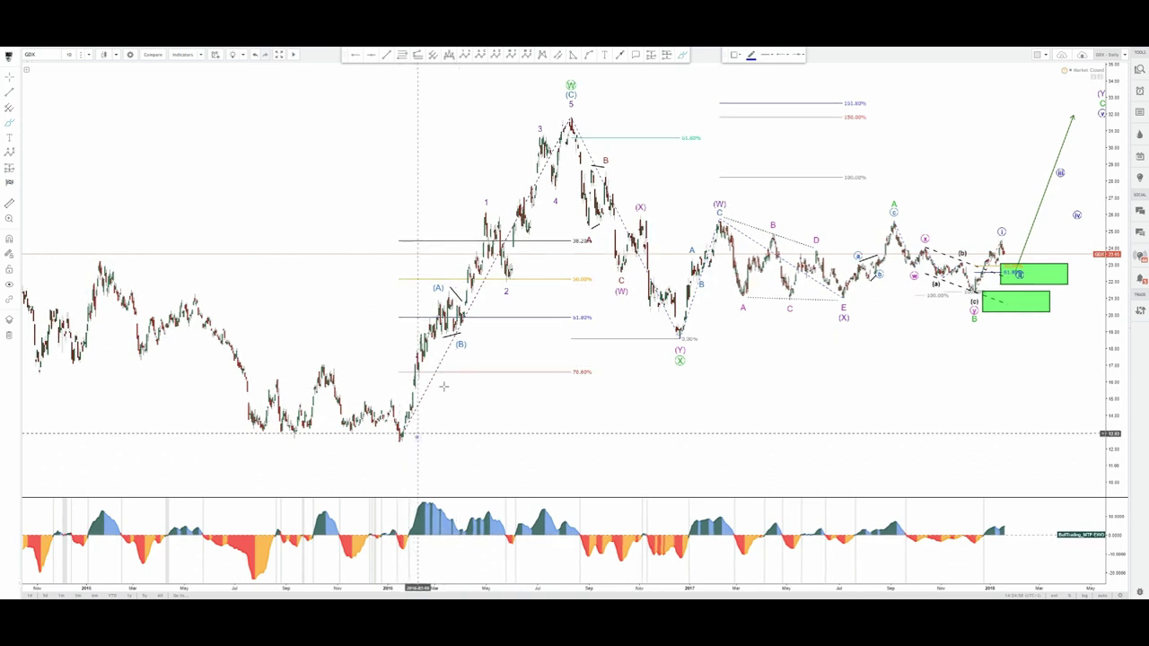
{"action": "left_click_drag", "start_coordinate": [418, 433], "coordinate": [489, 274]}
{"action": "left_click_drag", "start_coordinate": [548, 164], "coordinate": [579, 103]}
{"action": "right_click", "coordinate": [578, 103]}
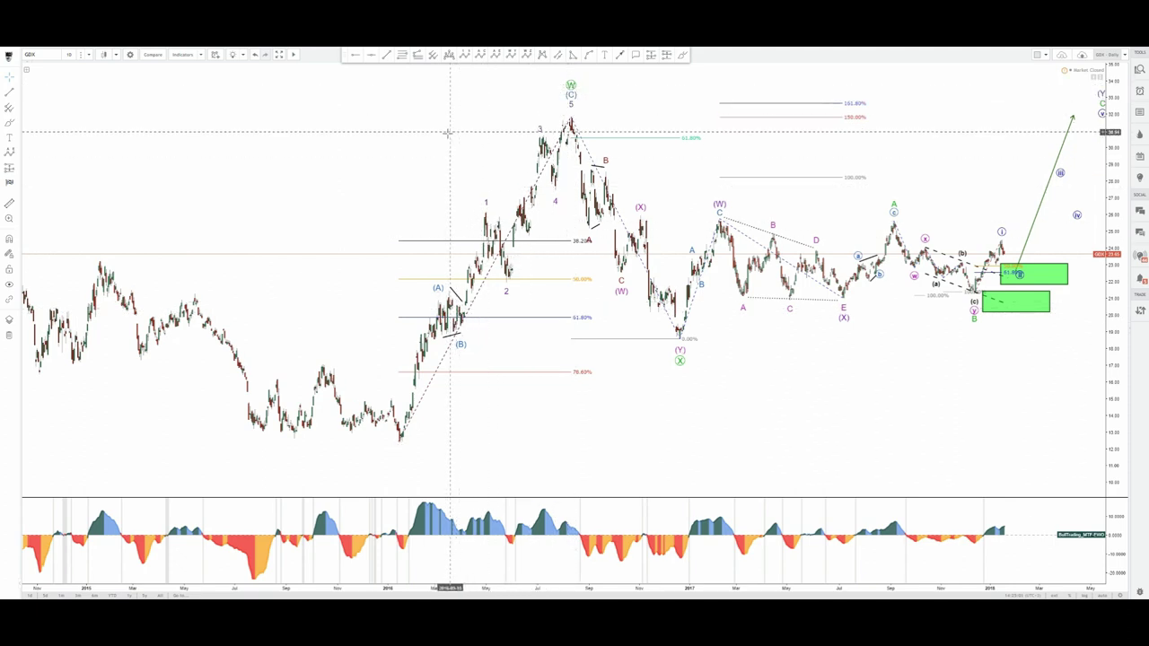
Step: Brush the GDX swings from the circled W peak down to red A and back up to B, and clear the stroke
{"action": "scroll", "coordinate": [441, 137], "scroll_direction": "up", "scroll_amount": 3}
{"action": "scroll", "coordinate": [438, 142], "scroll_direction": "up", "scroll_amount": 2}
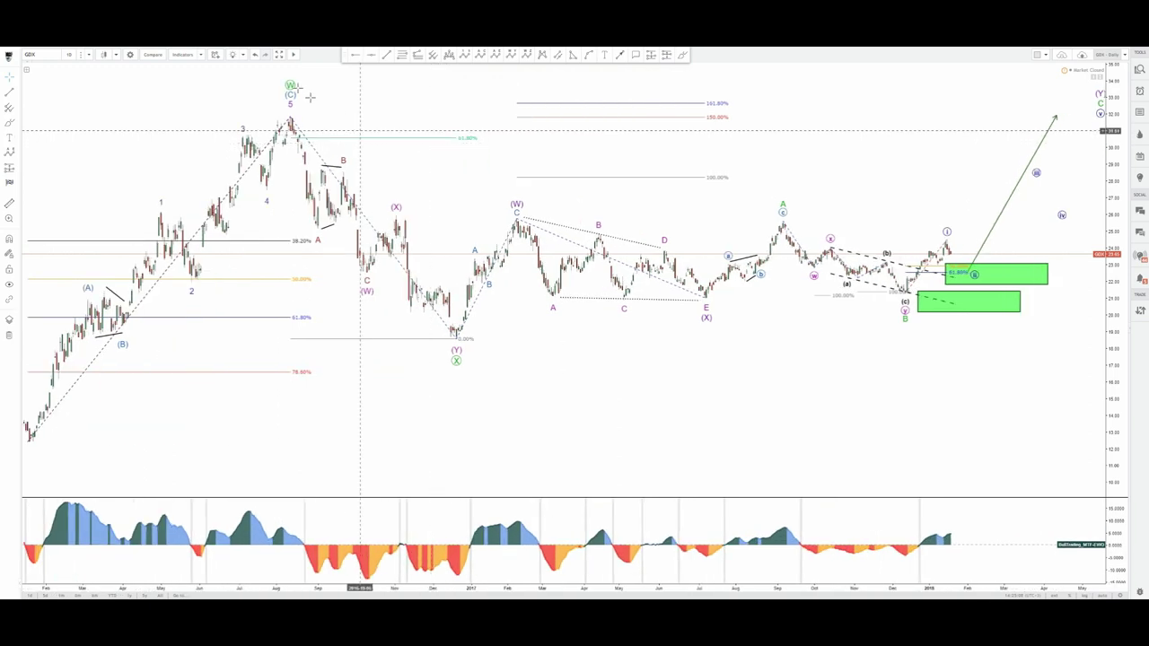
{"action": "scroll", "coordinate": [350, 125], "scroll_direction": "up", "scroll_amount": 2}
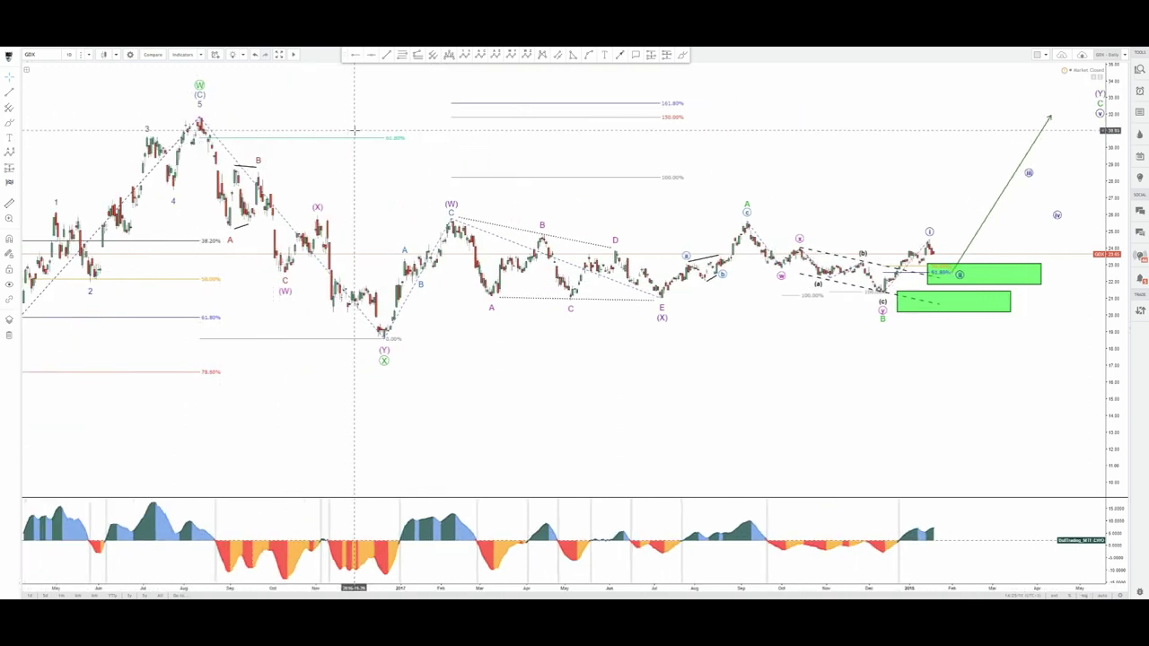
{"action": "left_click_drag", "start_coordinate": [651, 128], "coordinate": [599, 221]}
{"action": "left_click", "coordinate": [682, 57]}
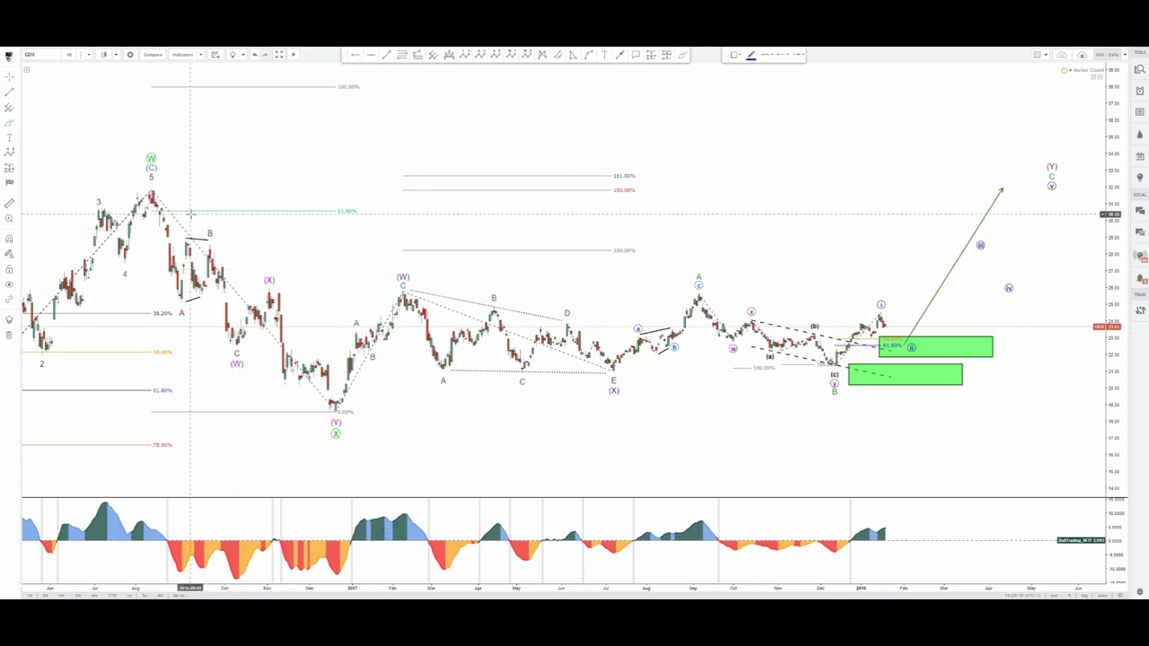
{"action": "left_click_drag", "start_coordinate": [150, 193], "coordinate": [171, 296]}
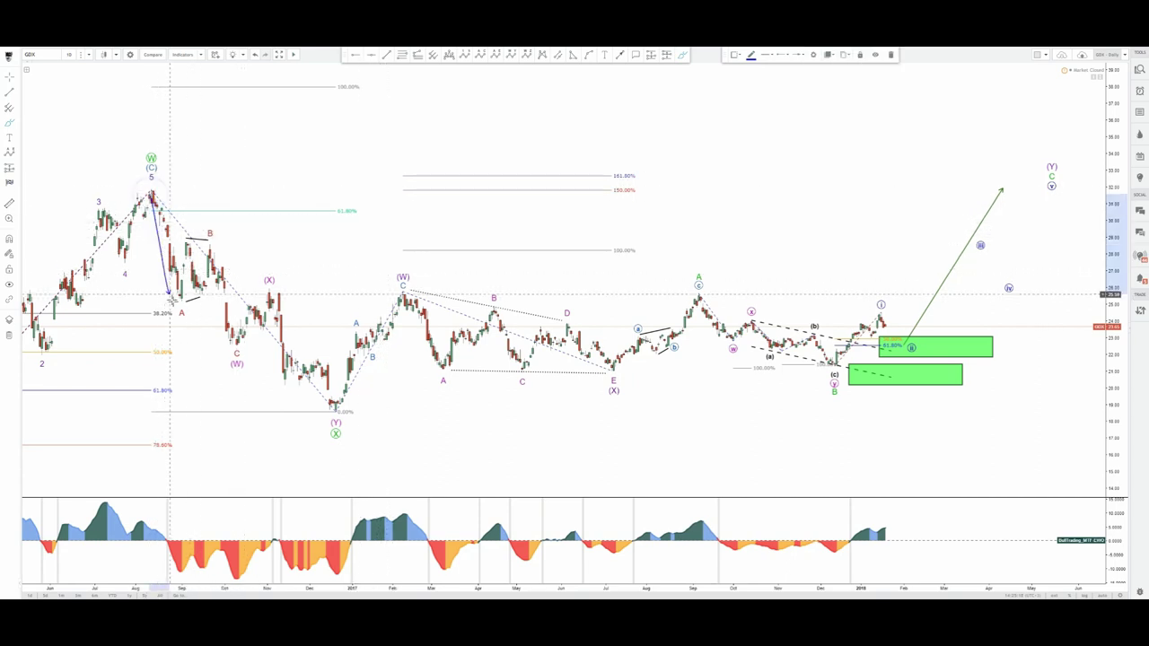
{"action": "left_click", "coordinate": [204, 289]}
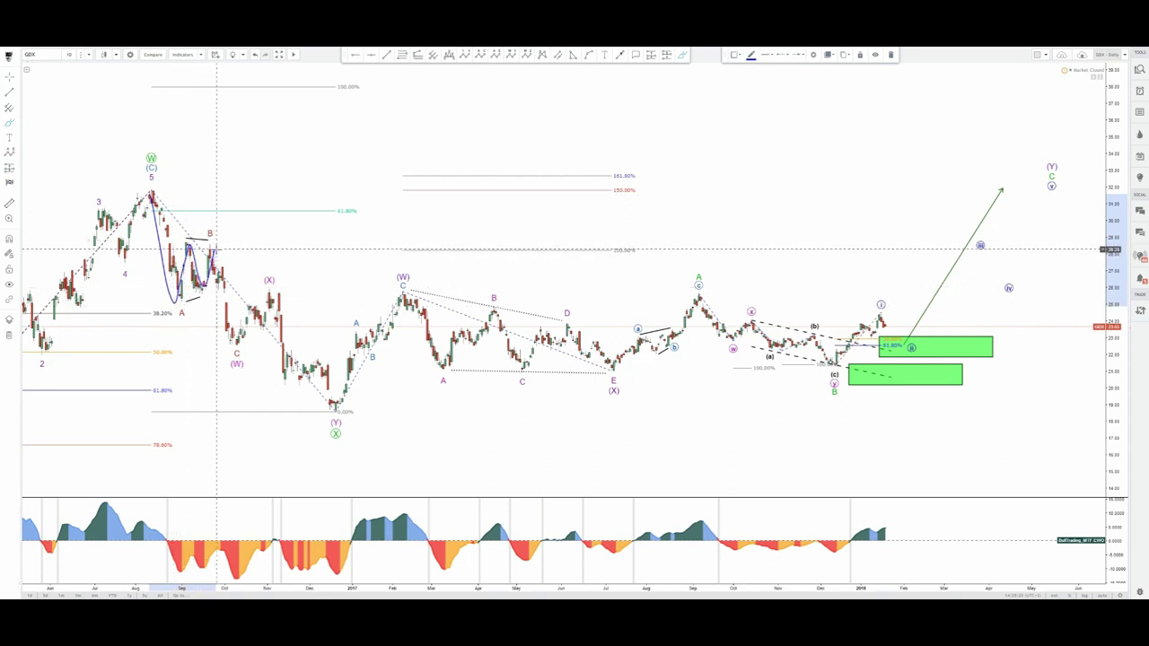
{"action": "key", "text": "Escape"}
Step: Brush the decline from red B through (W) and (X) to the (Y) low at circled X, and clear it
{"action": "left_click", "coordinate": [681, 55]}
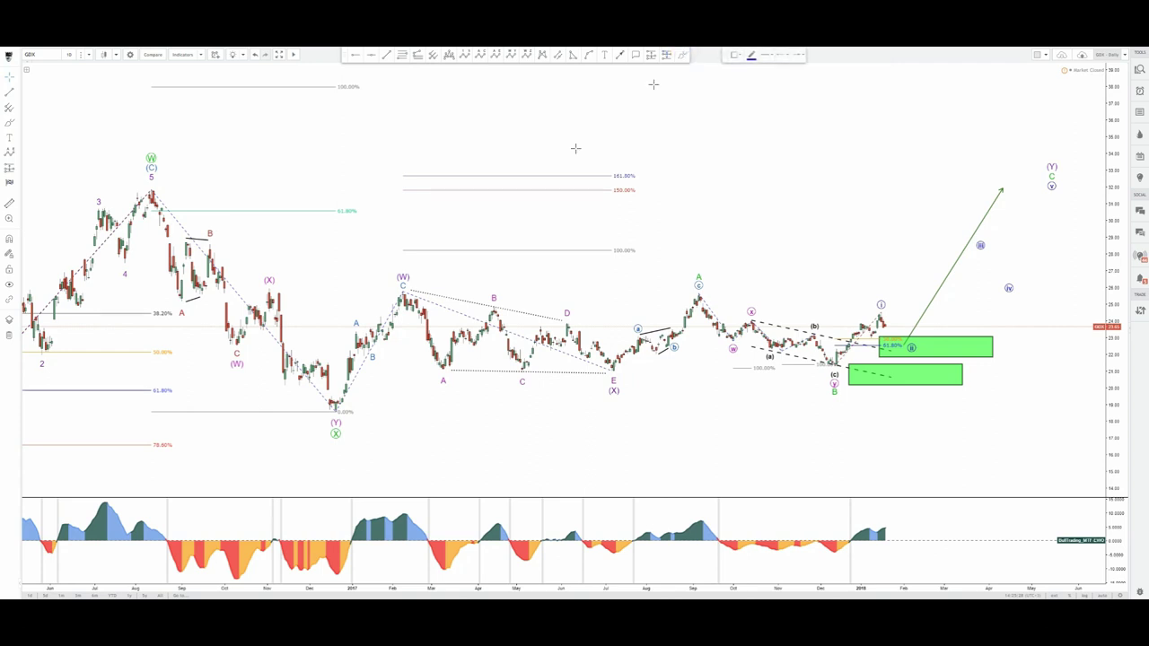
{"action": "left_click", "coordinate": [209, 240]}
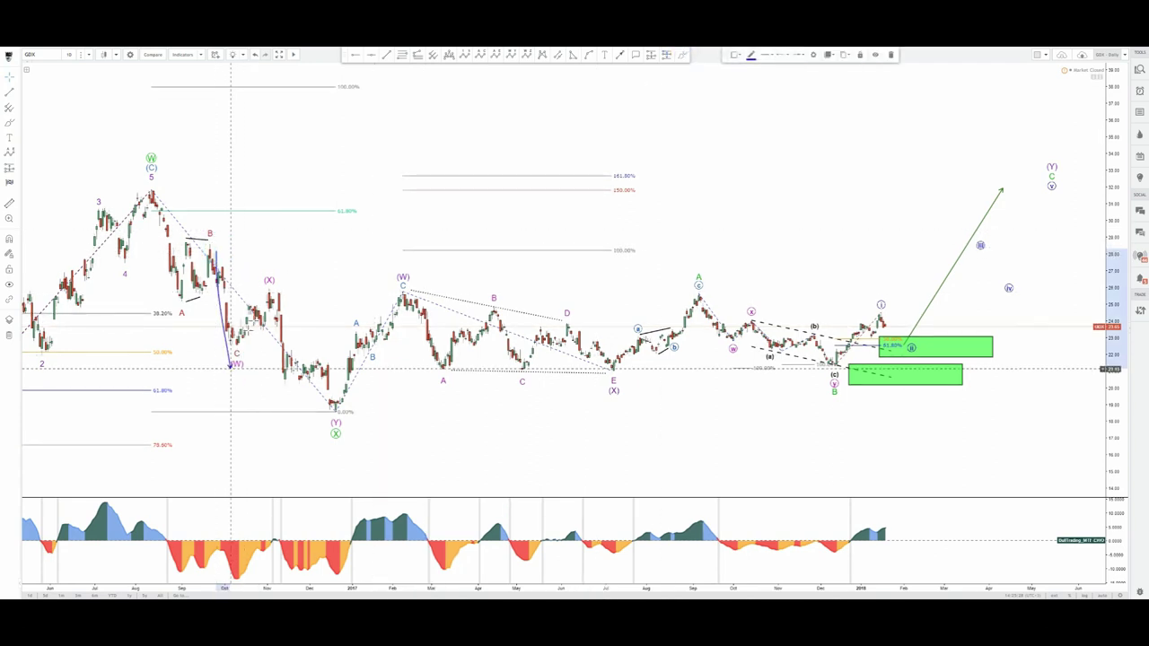
{"action": "left_click", "coordinate": [230, 363]}
{"action": "left_click", "coordinate": [269, 294]}
{"action": "left_click", "coordinate": [286, 370]}
{"action": "left_click", "coordinate": [320, 361]}
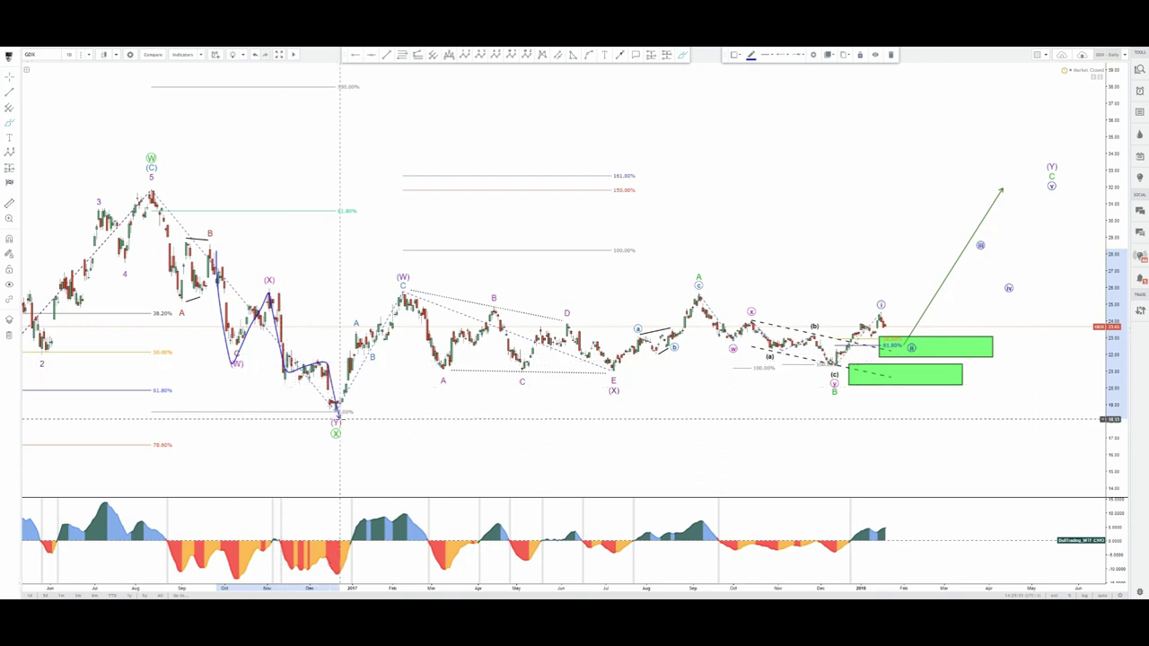
{"action": "key", "text": "Escape"}
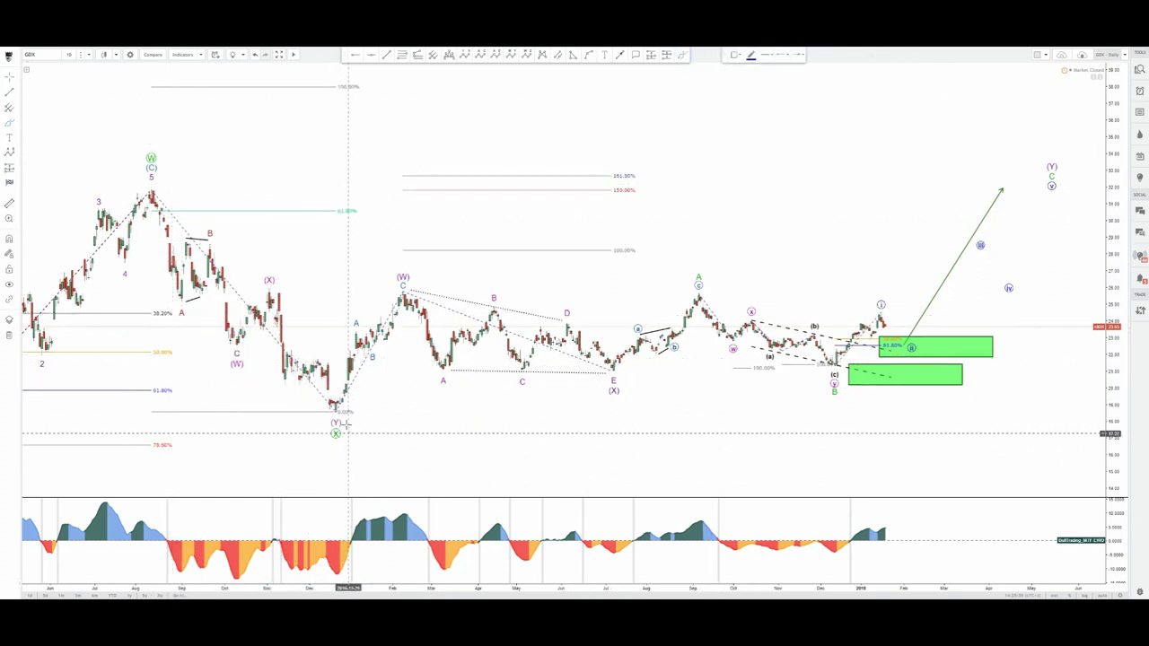
Step: Brush an arrow from the circled X low up to (W) and trace both boundaries of the A-B-C-D-E triangle
{"action": "left_click", "coordinate": [330, 445]}
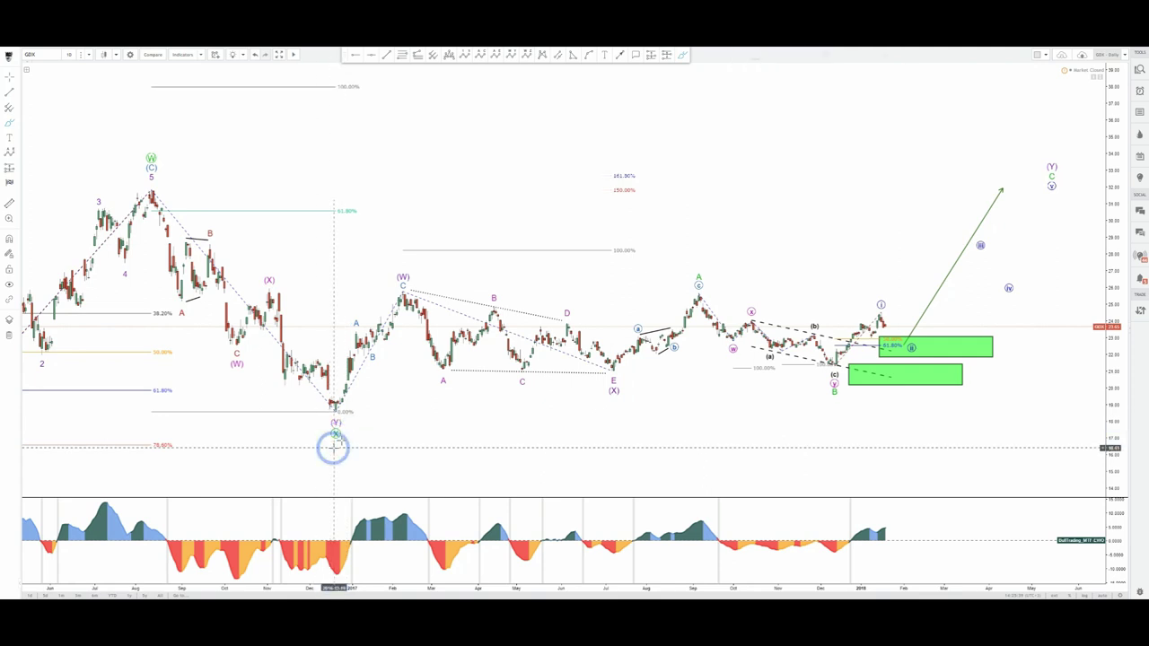
{"action": "left_click", "coordinate": [684, 56]}
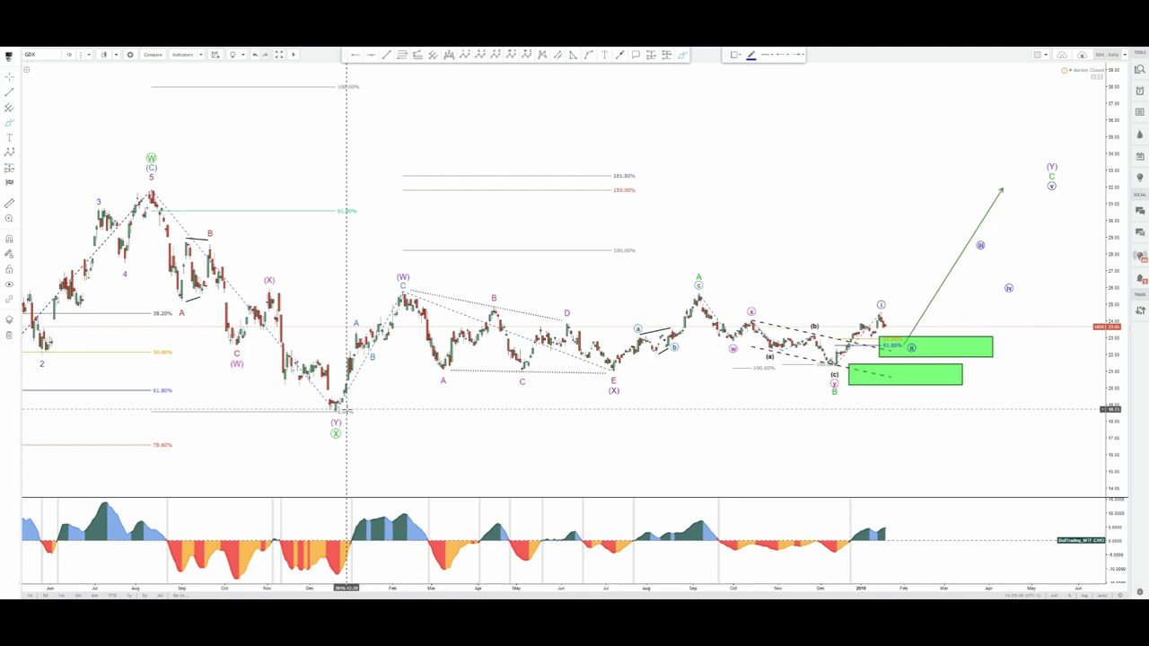
{"action": "left_click", "coordinate": [347, 409]}
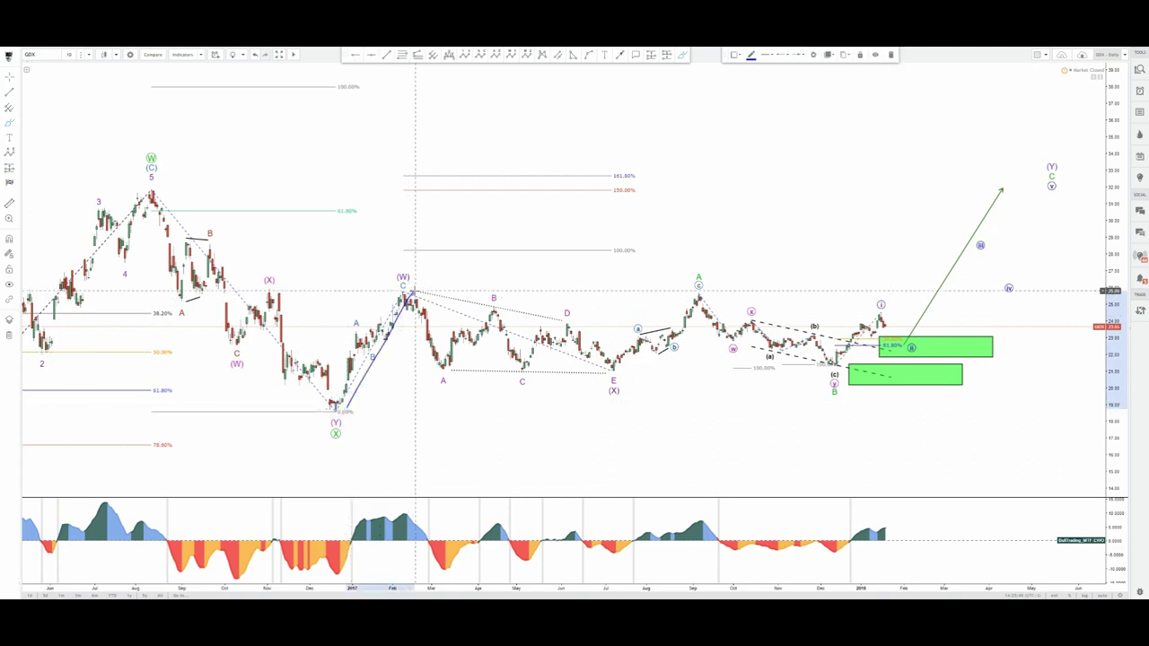
{"action": "left_click", "coordinate": [412, 290]}
{"action": "left_click", "coordinate": [590, 324]}
{"action": "left_click", "coordinate": [442, 370]}
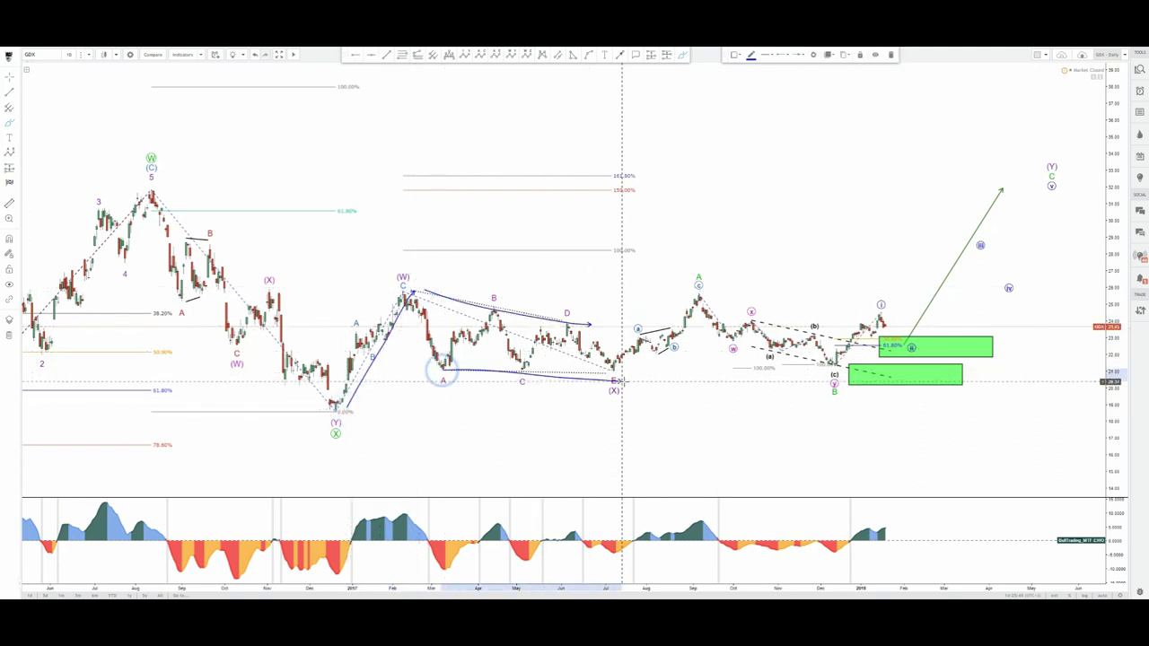
Step: Finish the triangle's lower boundary on the daily GDX chart and clear its brushed boundaries and the arrow up to (W)
{"action": "mouse_move", "coordinate": [626, 398]}
{"action": "left_mouse_down"}
{"action": "mouse_move", "coordinate": [610, 405]}
{"action": "mouse_move", "coordinate": [619, 399]}
{"action": "left_mouse_up"}
{"action": "key", "text": "ctrl+z"}
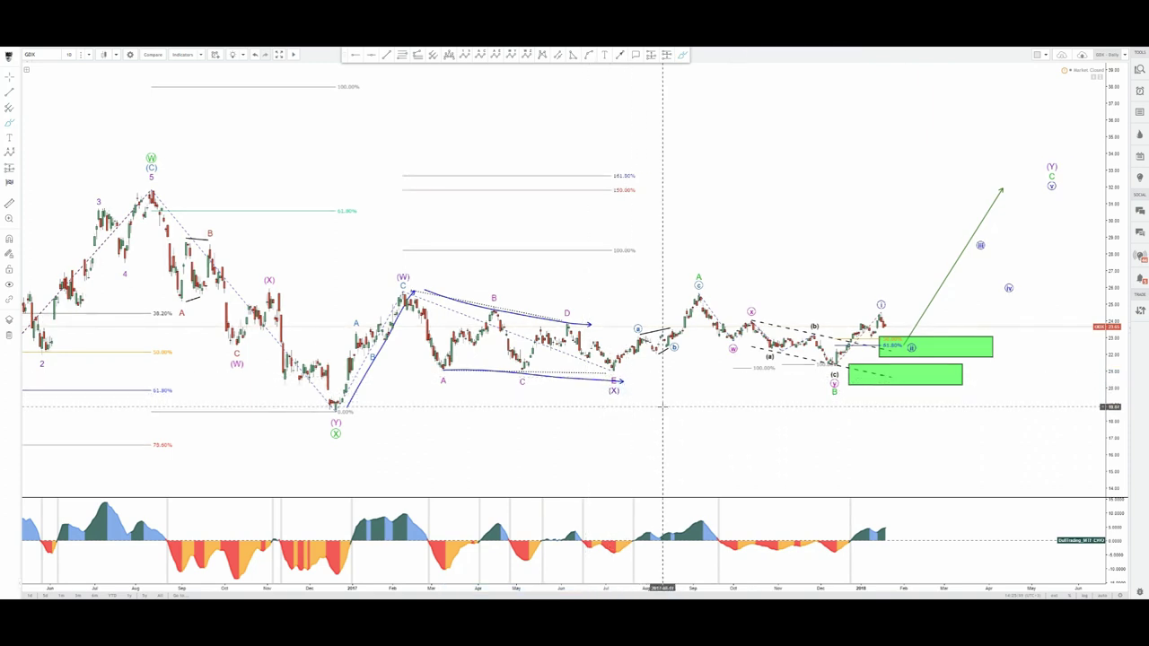
{"action": "key", "text": "ctrl+z"}
{"action": "key", "text": "ctrl+z"}
{"action": "key", "text": "ctrl+z"}
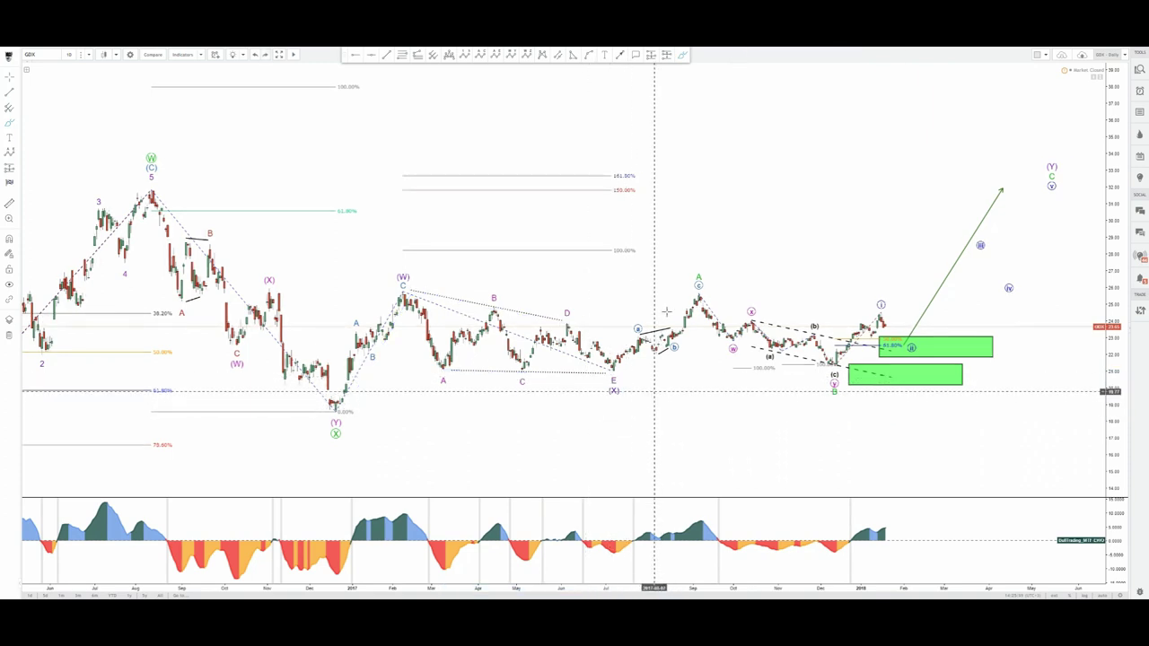
Step: Brush one continuous path from circled X up to (W), down to (X), up to green A, down to green B and upward, and clear it
{"action": "left_click", "coordinate": [682, 54]}
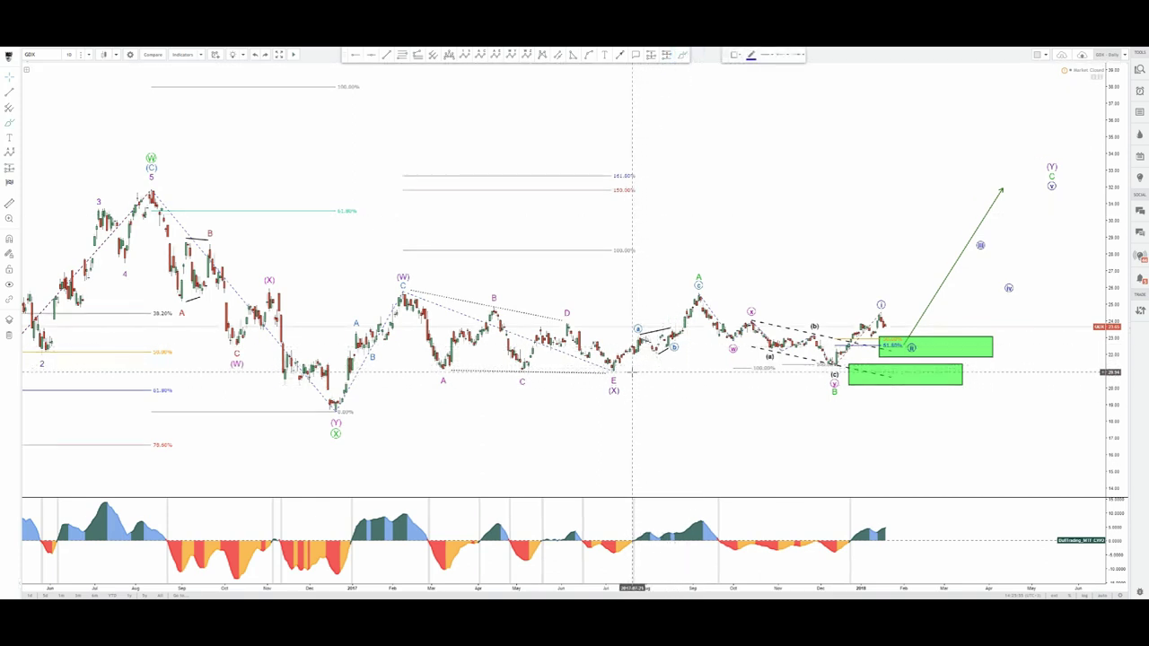
{"action": "left_click", "coordinate": [356, 400]}
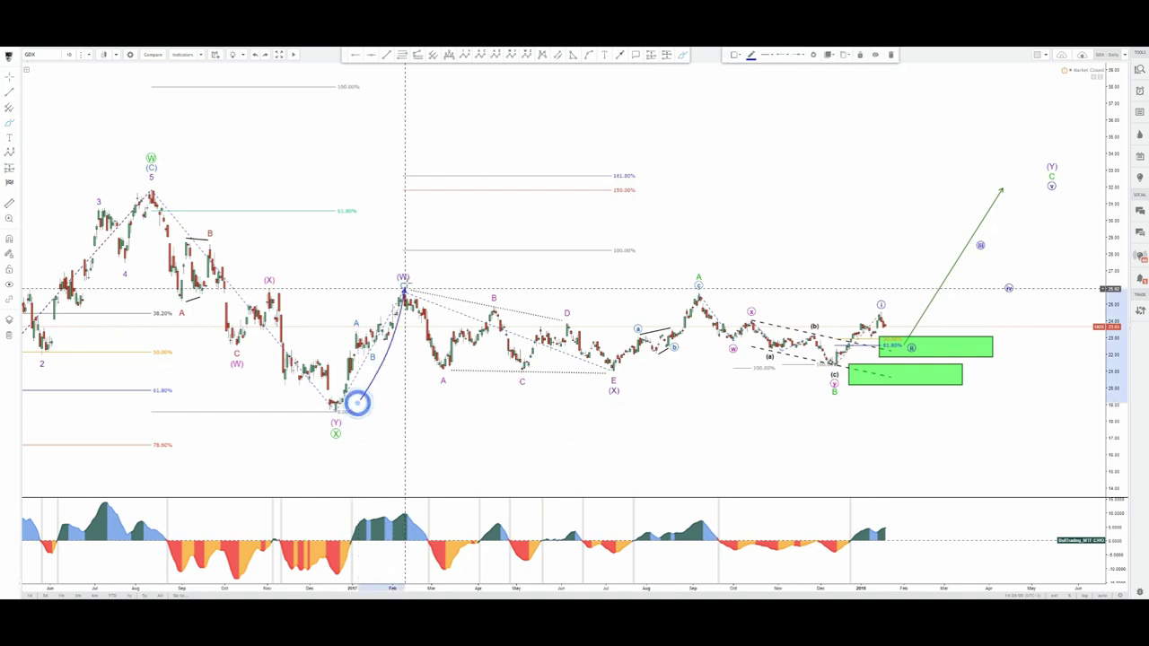
{"action": "left_click", "coordinate": [404, 286]}
{"action": "left_click_drag", "start_coordinate": [687, 292], "coordinate": [949, 218]}
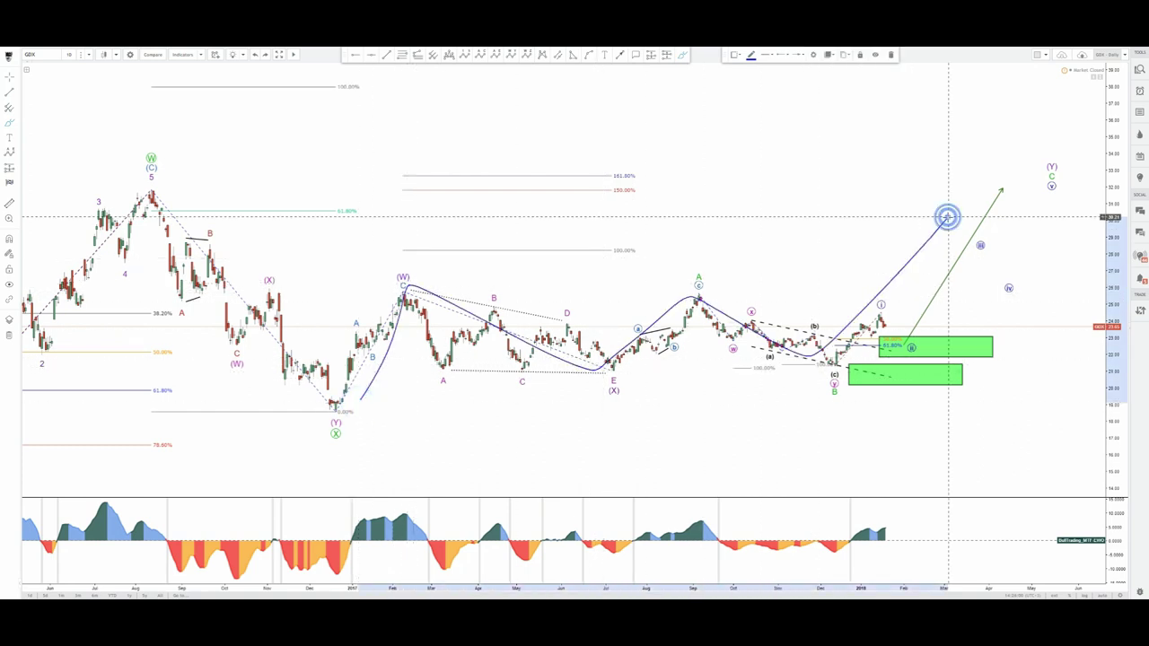
{"action": "key", "text": "Delete"}
Step: Brush marks at the (W) high and the (X) low, then the rise from (X) to green A, and clear the strokes
{"action": "left_click", "coordinate": [682, 55]}
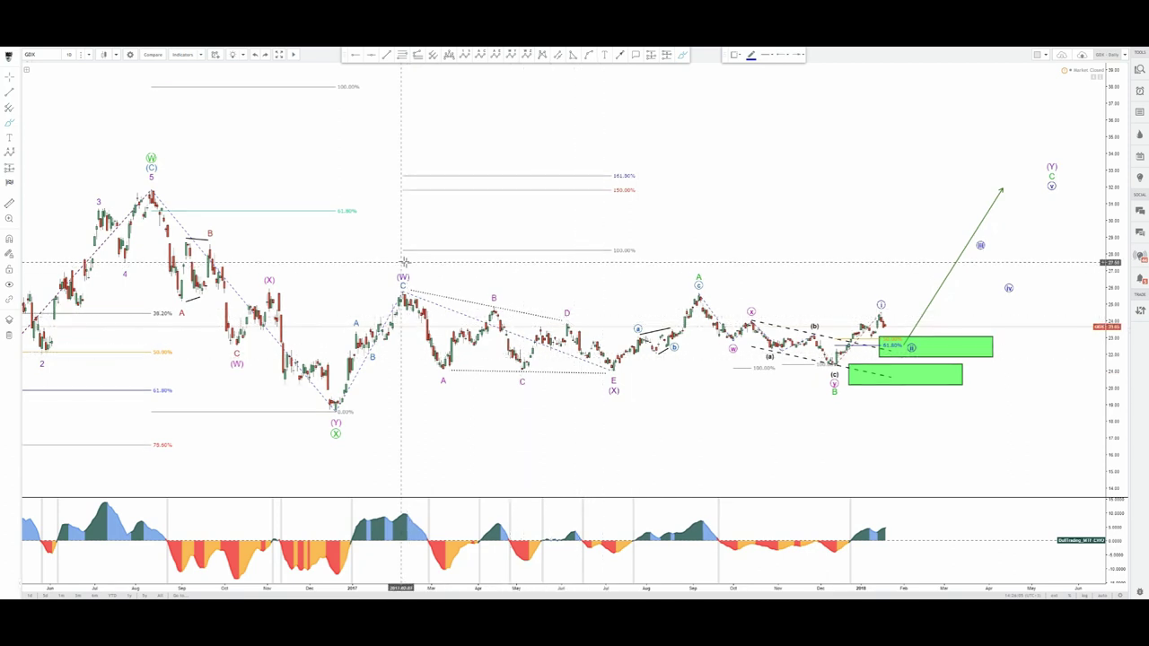
{"action": "mouse_move", "coordinate": [400, 262]}
{"action": "left_mouse_down"}
{"action": "mouse_move", "coordinate": [387, 269]}
{"action": "mouse_move", "coordinate": [430, 280]}
{"action": "left_mouse_up"}
{"action": "left_click_drag", "start_coordinate": [622, 365], "coordinate": [640, 384]}
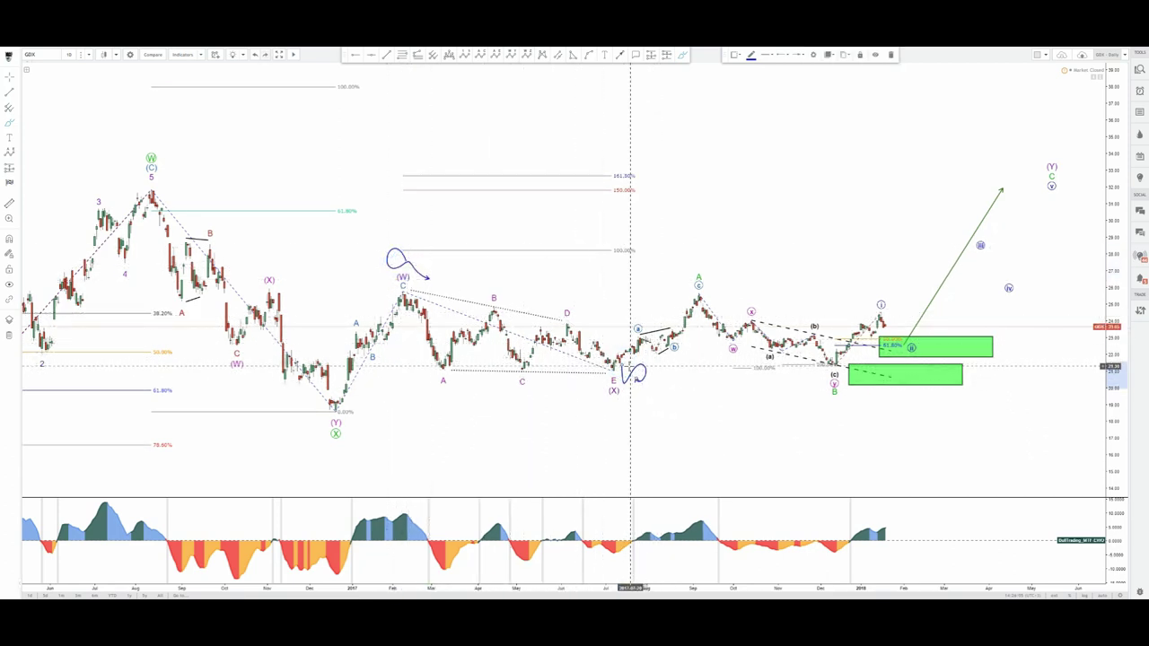
{"action": "key", "text": "ctrl+z"}
{"action": "key", "text": "ctrl+z"}
{"action": "mouse_move", "coordinate": [630, 366]}
{"action": "left_mouse_down"}
{"action": "mouse_move", "coordinate": [644, 333]}
{"action": "mouse_move", "coordinate": [691, 337]}
{"action": "mouse_move", "coordinate": [704, 296]}
{"action": "left_mouse_up"}
{"action": "key", "text": "ctrl+z"}
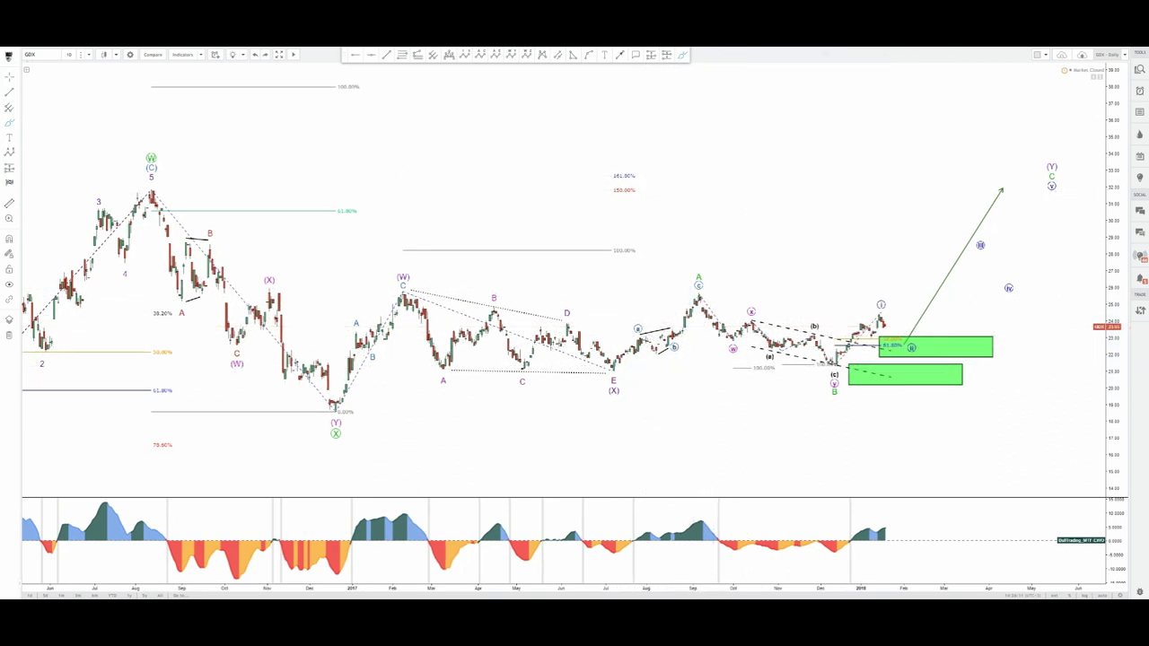
Step: Brush arrows along the upper and lower boundaries of the small pattern between circled a and circled b, and clear them
{"action": "left_click", "coordinate": [683, 53]}
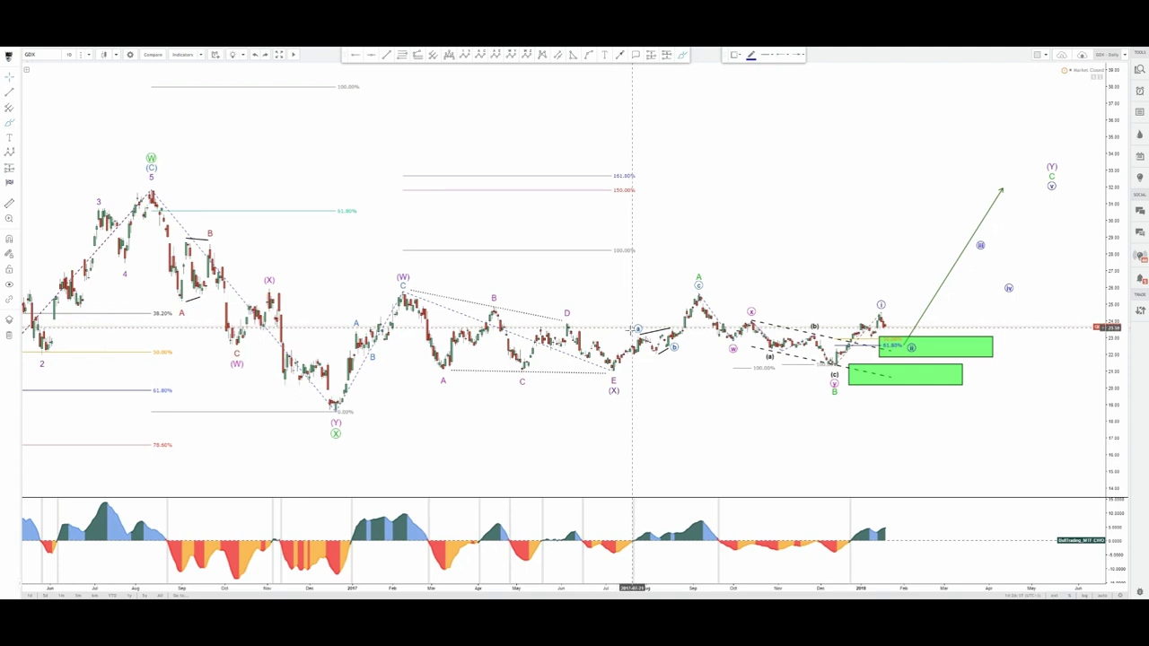
{"action": "left_click", "coordinate": [630, 332]}
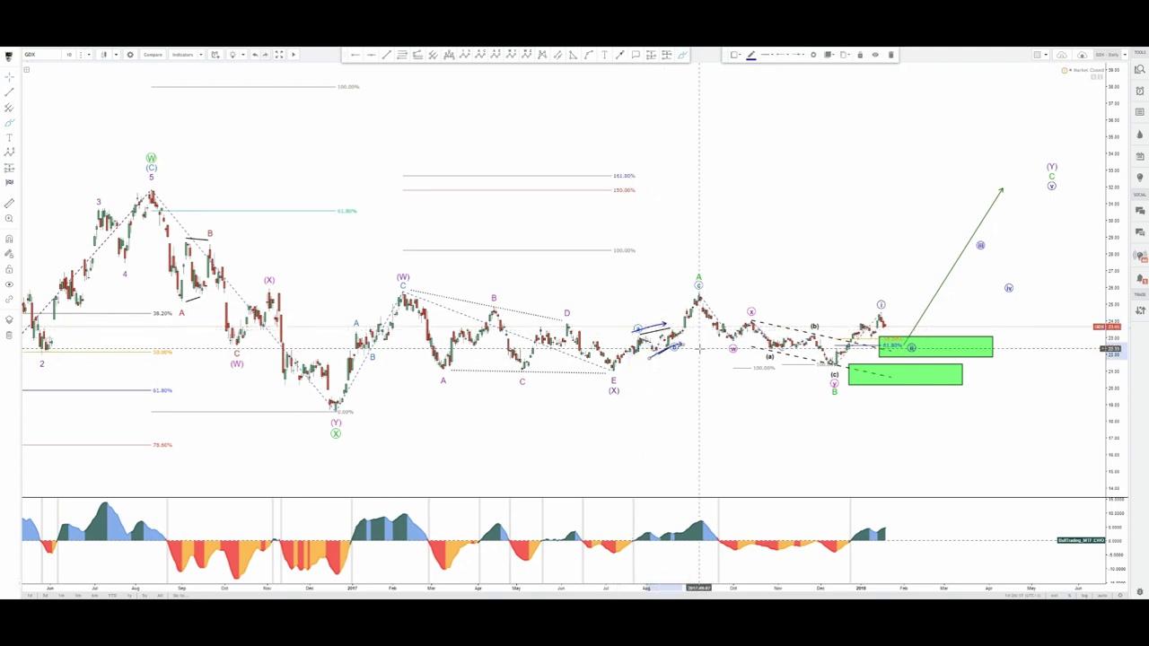
{"action": "key", "text": "Delete"}
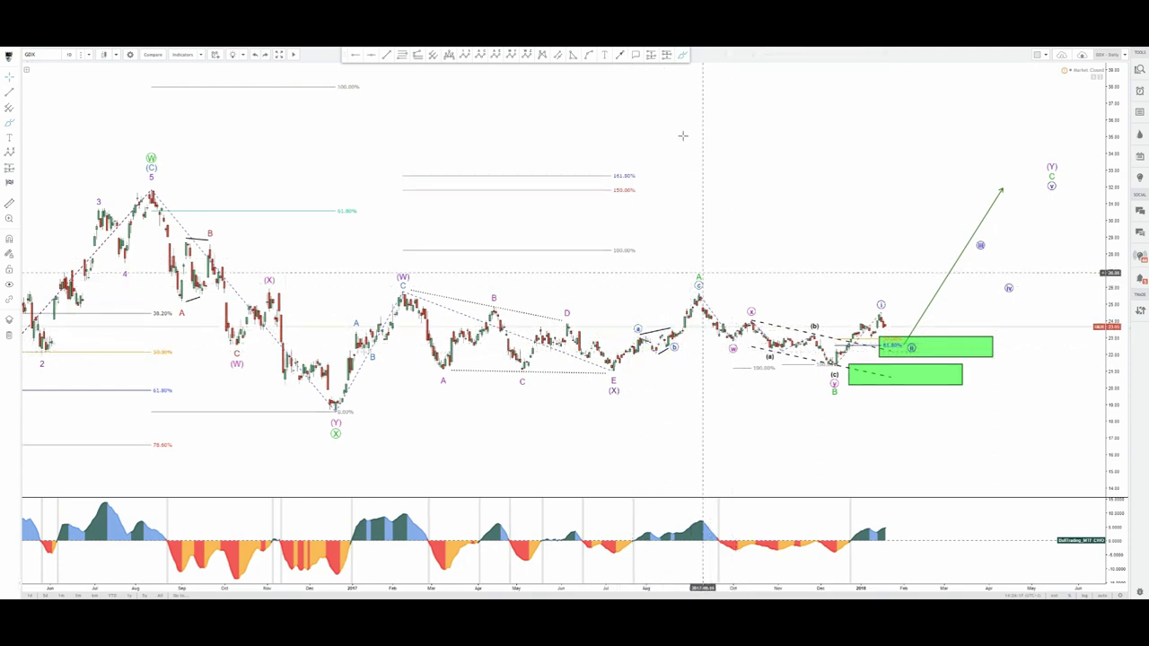
Step: Brush the decline from green A through circled w and x toward the circled y low, and clear it
{"action": "left_click", "coordinate": [682, 56]}
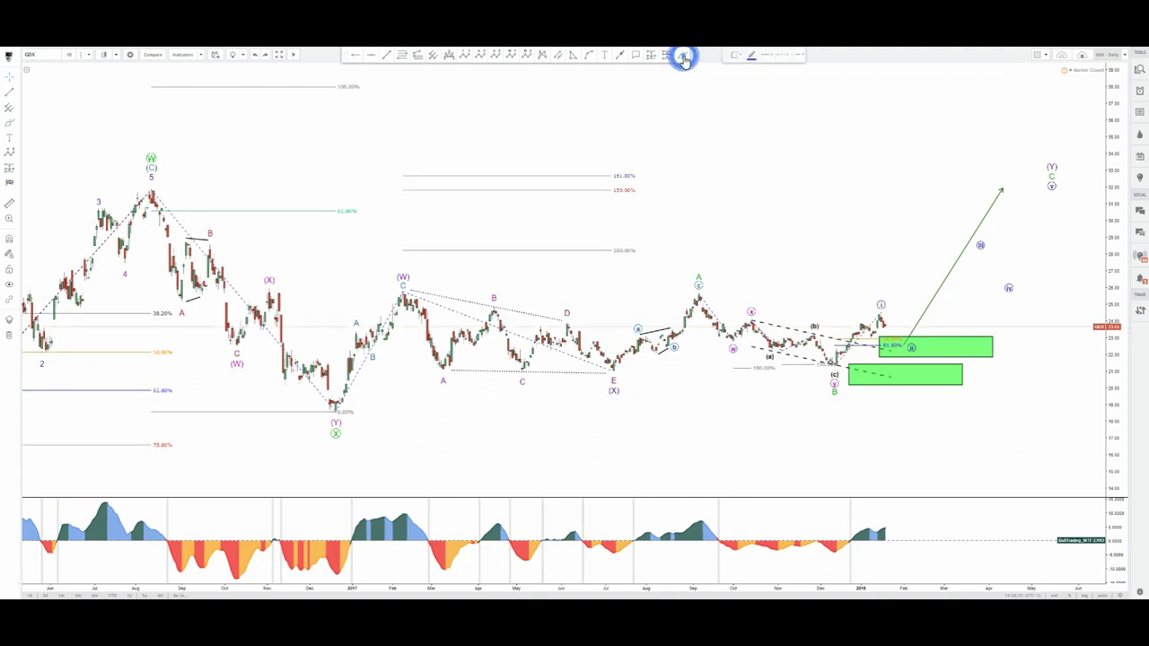
{"action": "left_click", "coordinate": [698, 274]}
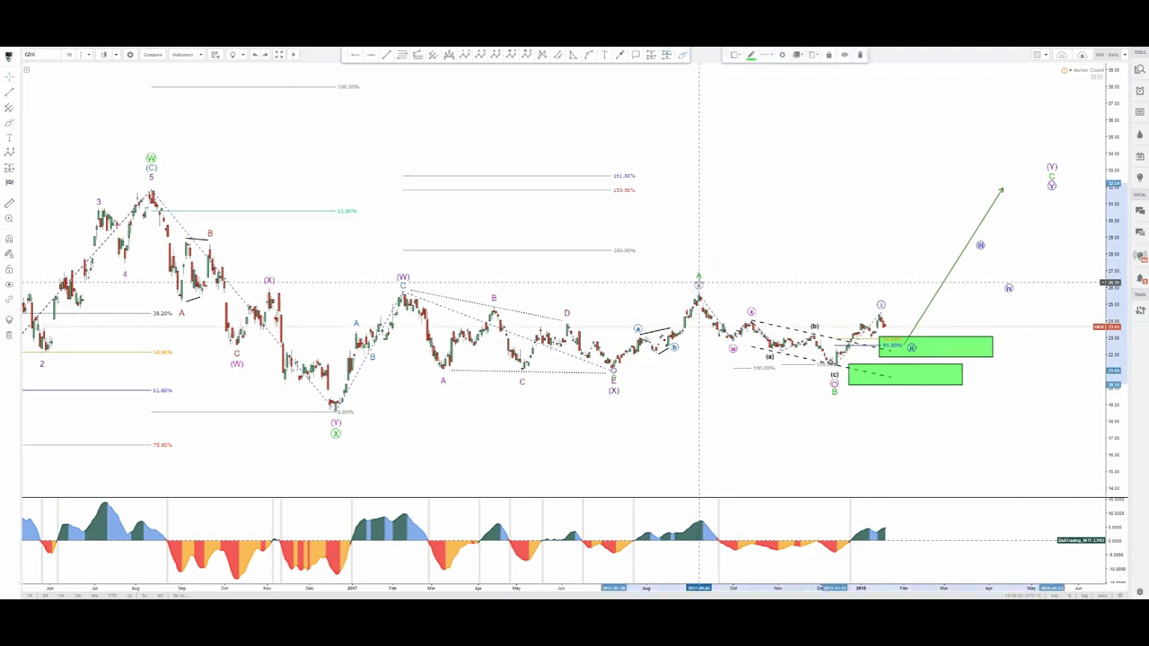
{"action": "left_click", "coordinate": [683, 56]}
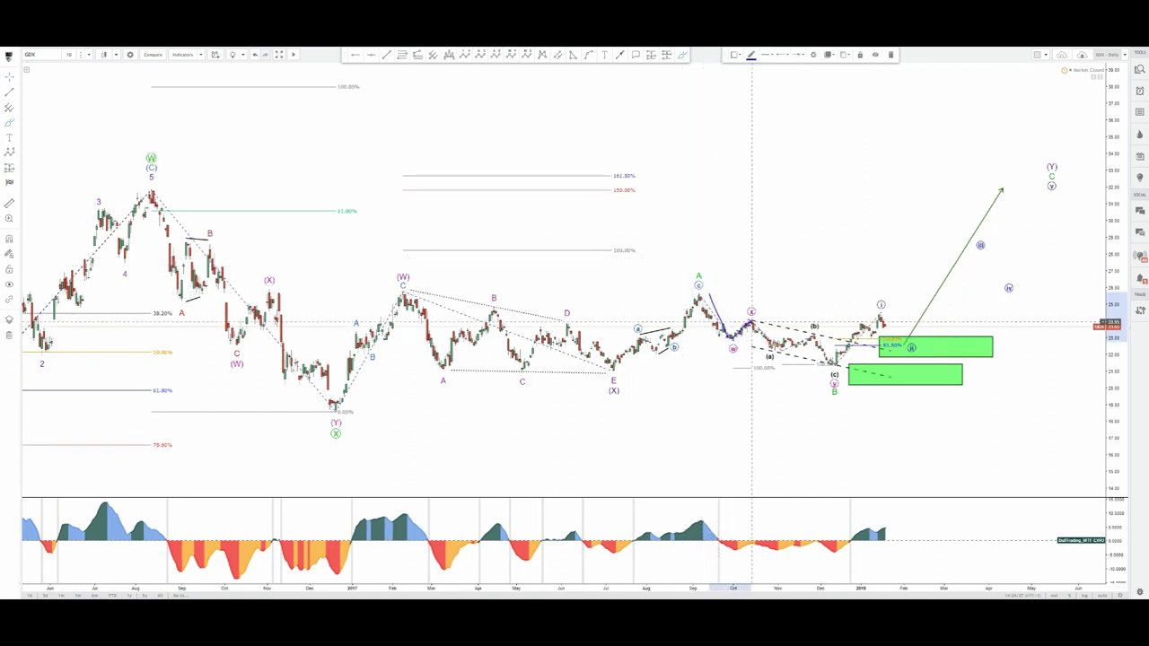
{"action": "left_click", "coordinate": [822, 363]}
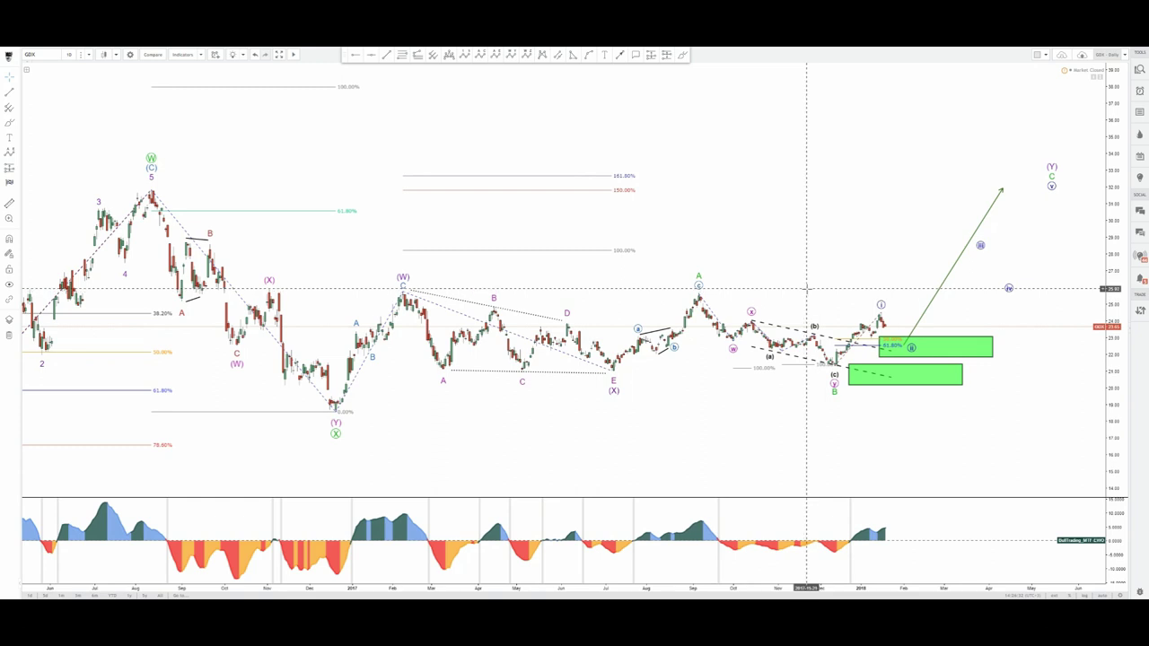
Step: Brush a mark at the December 2017 low above green B, and clear it
{"action": "left_click", "coordinate": [682, 55]}
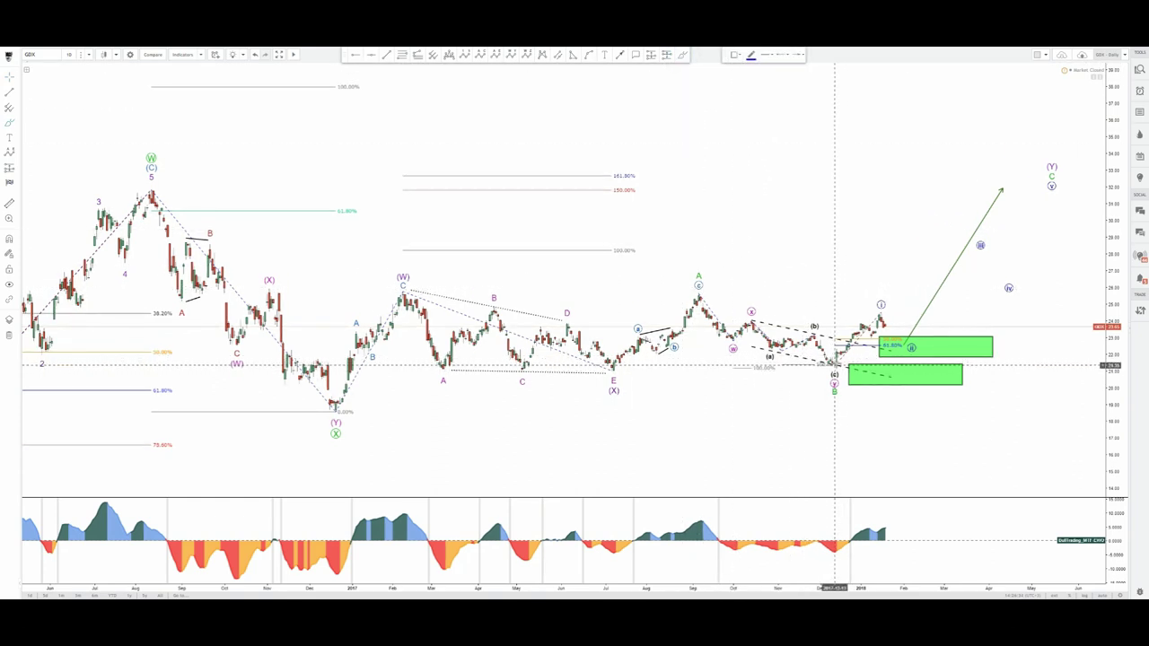
{"action": "left_click", "coordinate": [815, 367]}
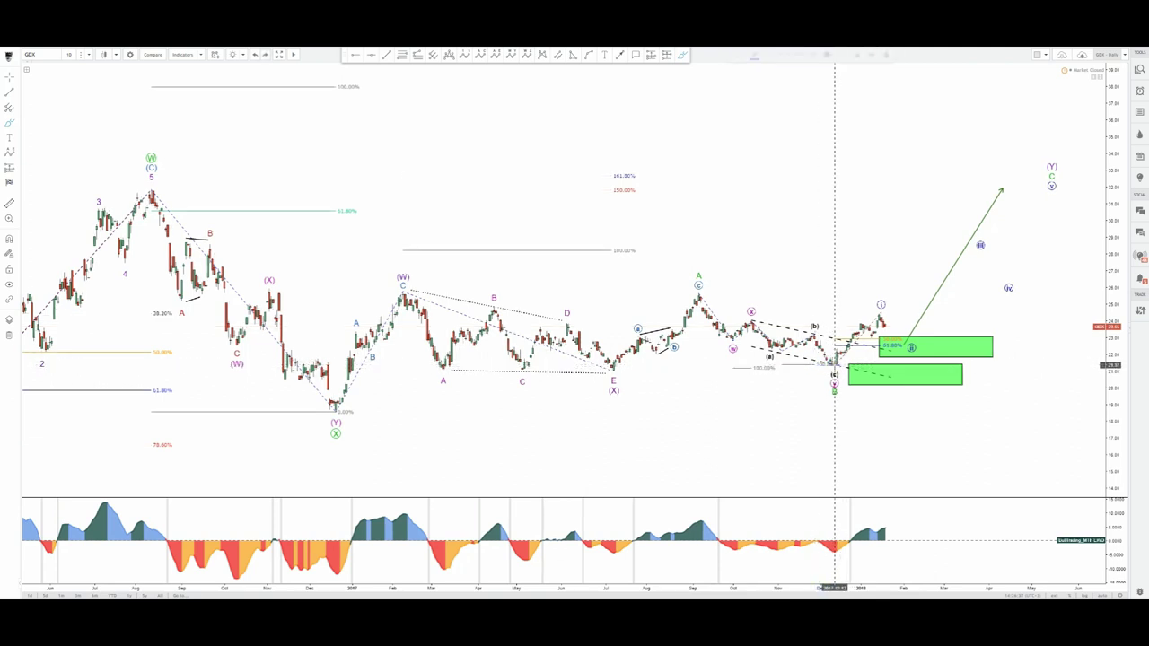
{"action": "left_click", "coordinate": [833, 366]}
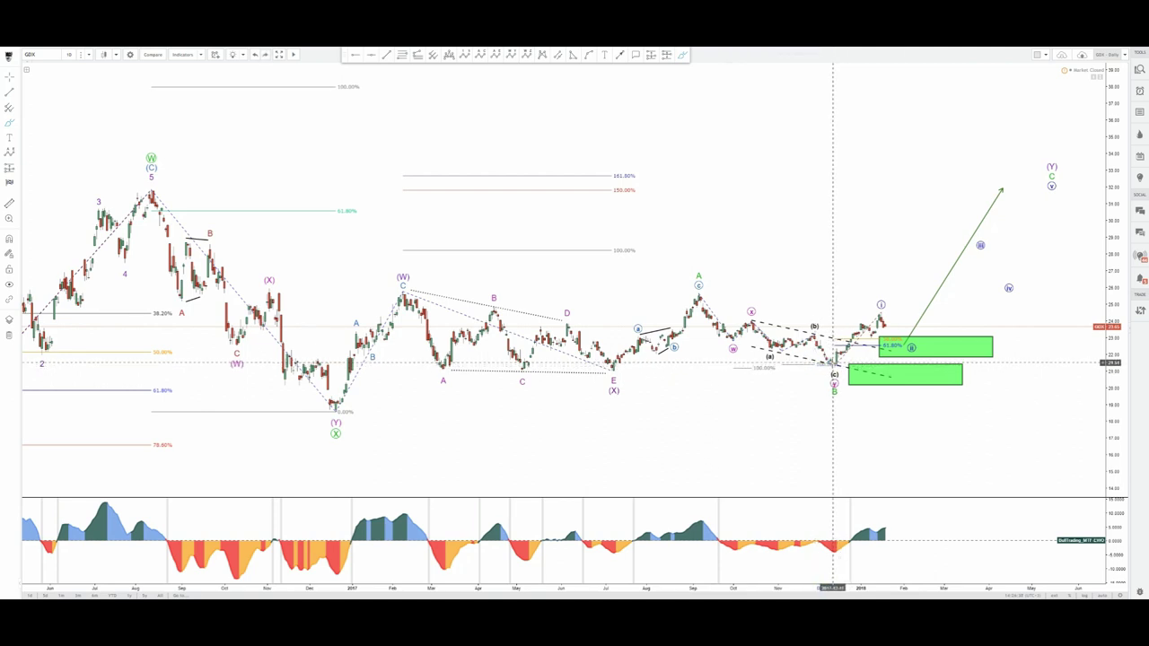
Step: Brush a short arrow over the latest momentum indicator peaks of January 2018, and clear it
{"action": "left_click", "coordinate": [687, 56]}
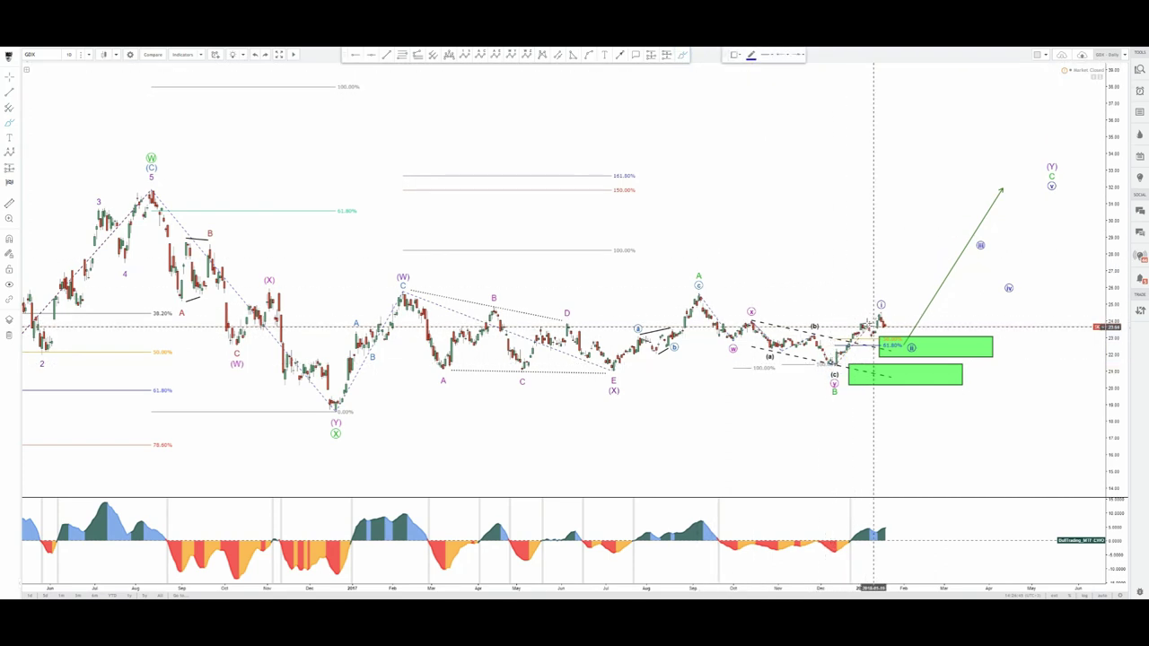
{"action": "left_click", "coordinate": [869, 526]}
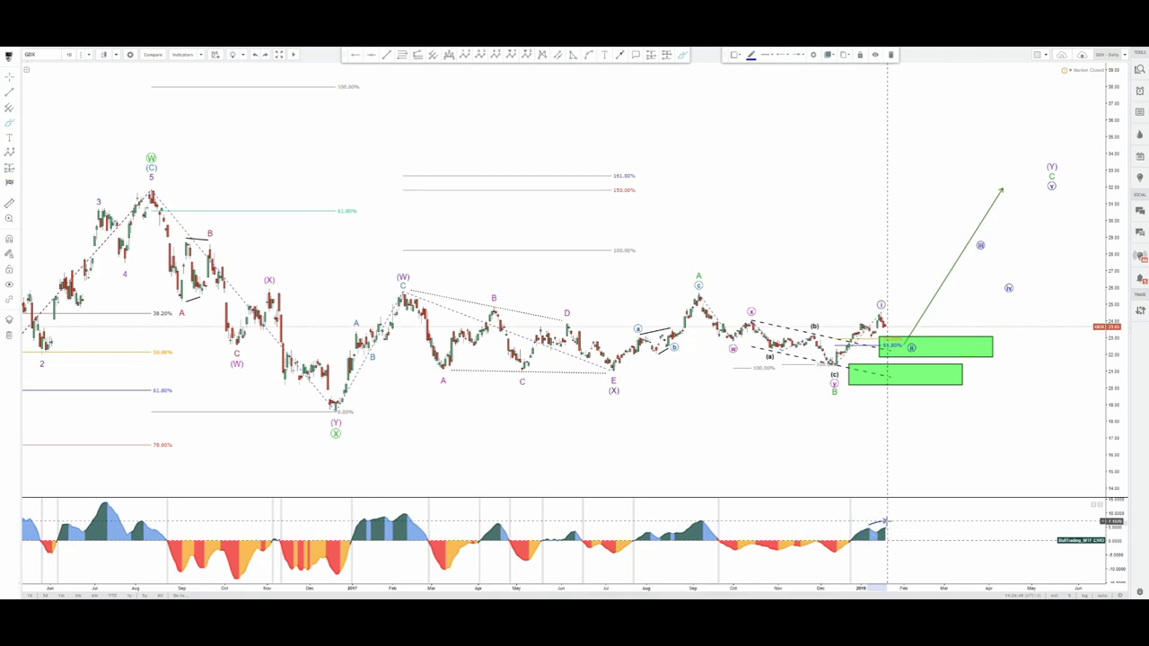
{"action": "left_click", "coordinate": [885, 521]}
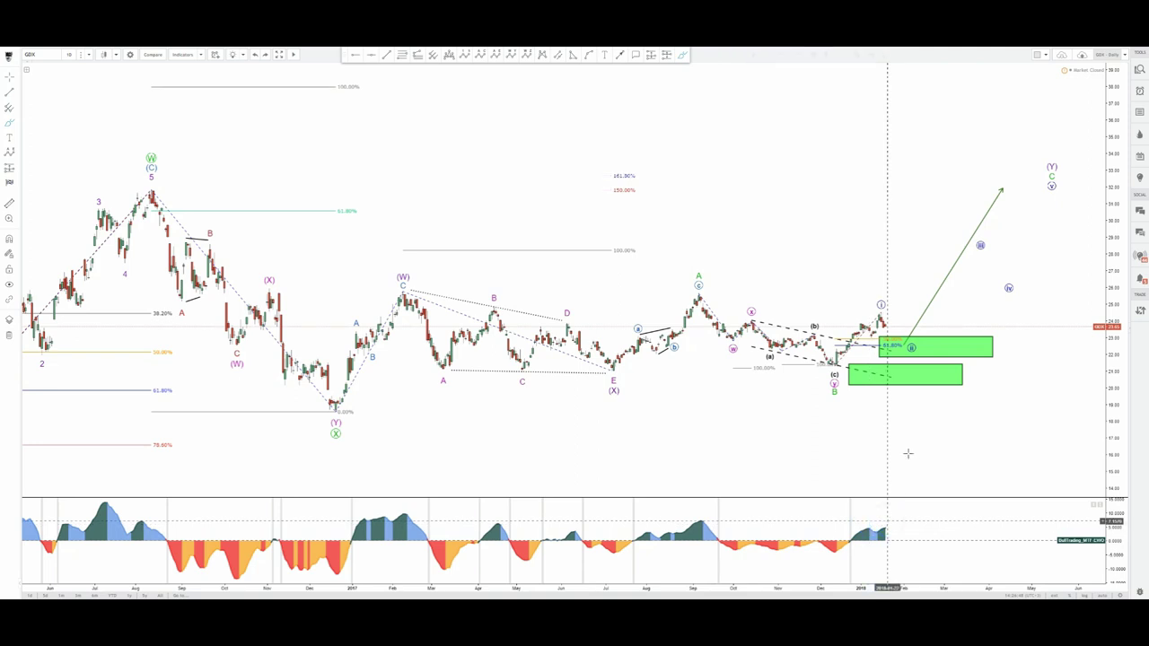
Step: Brush the projected zigzag pullback from circled i into the upper green box and the following rise, and clear it
{"action": "left_click", "coordinate": [681, 57]}
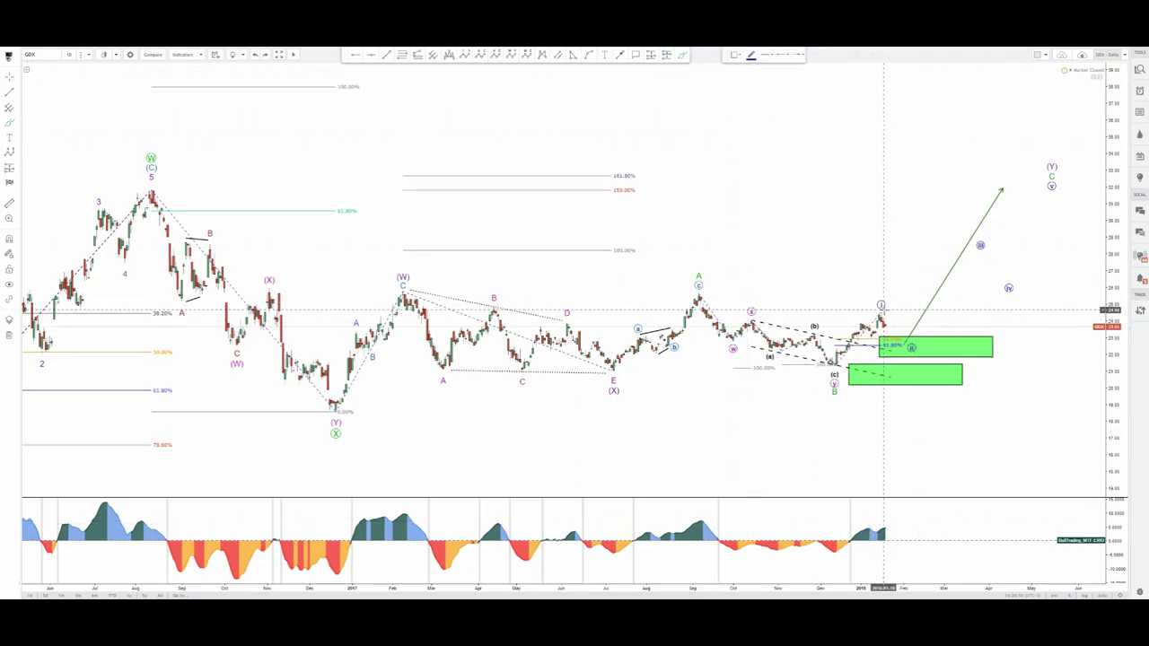
{"action": "left_click_drag", "start_coordinate": [884, 309], "coordinate": [923, 337]}
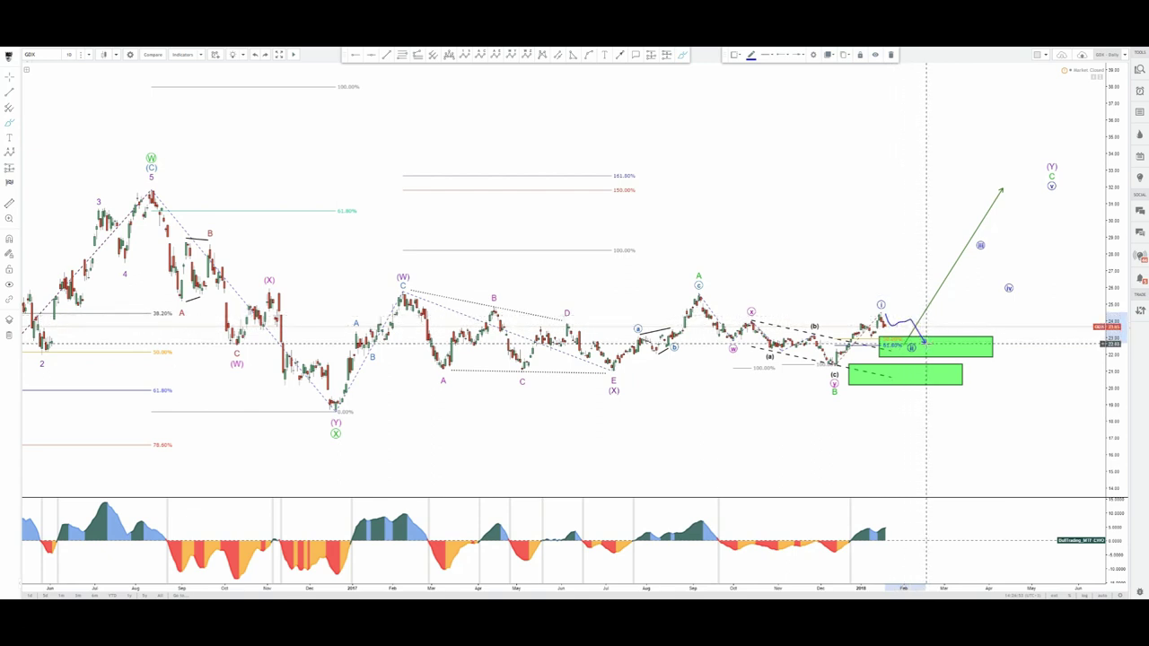
{"action": "left_click_drag", "start_coordinate": [956, 271], "coordinate": [960, 264]}
{"action": "key", "text": "ctrl+z"}
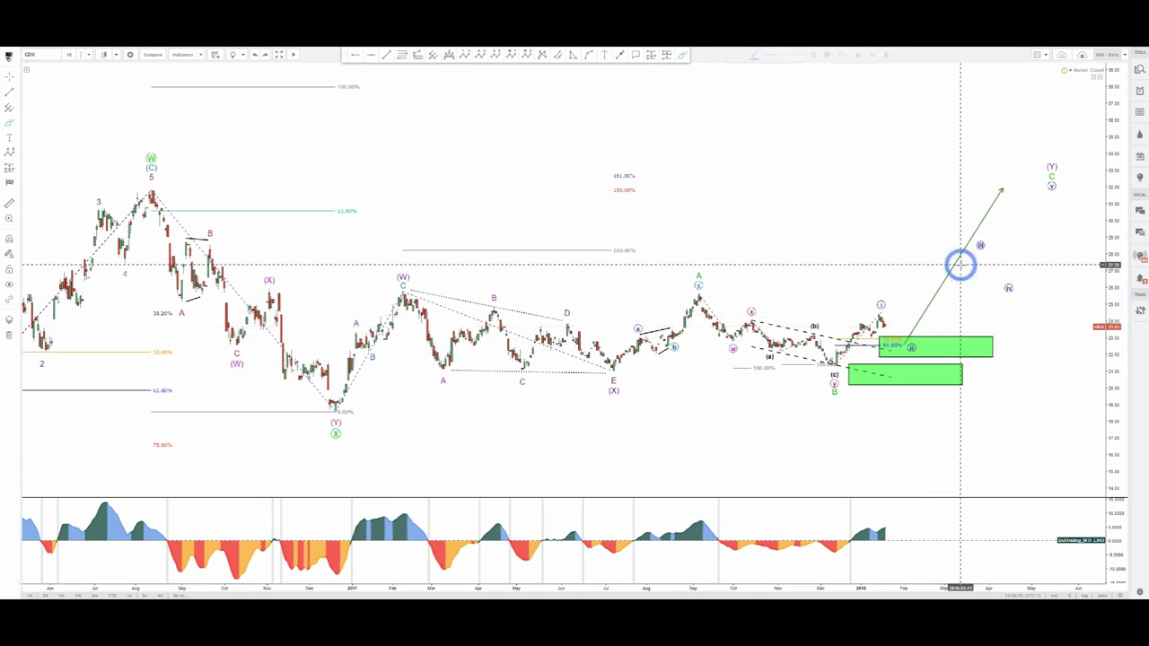
Step: Switch to the weekly XAUUSD chart and brush marks at circled D and toward circled E of the triangle
{"action": "left_click", "coordinate": [892, 244]}
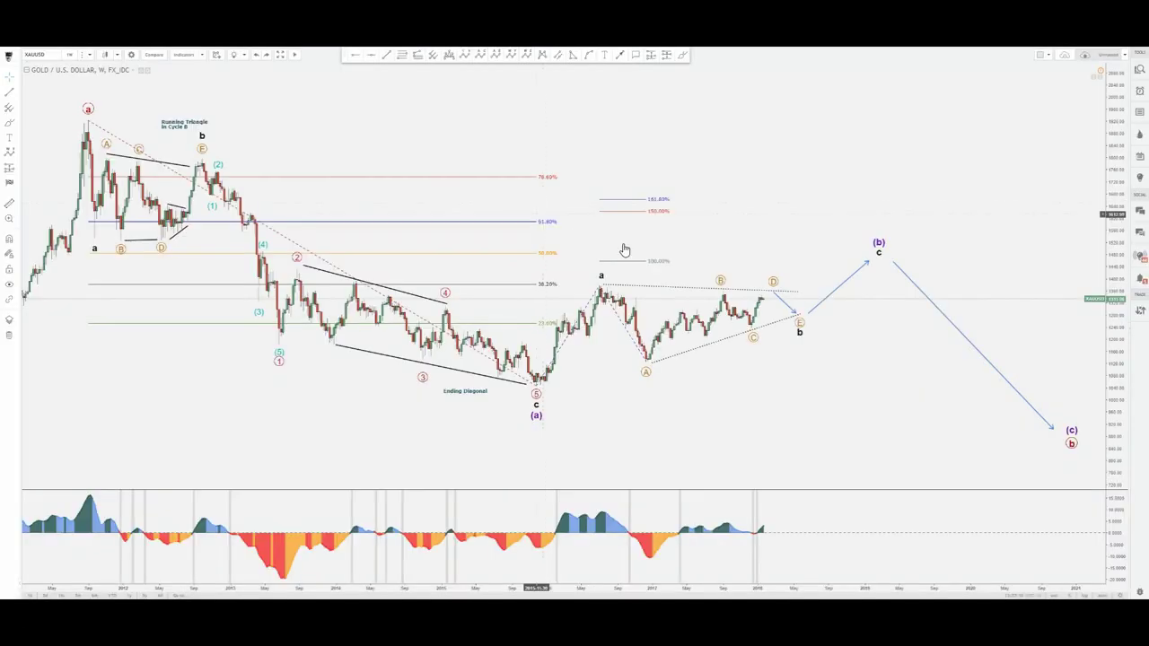
{"action": "left_click", "coordinate": [679, 54]}
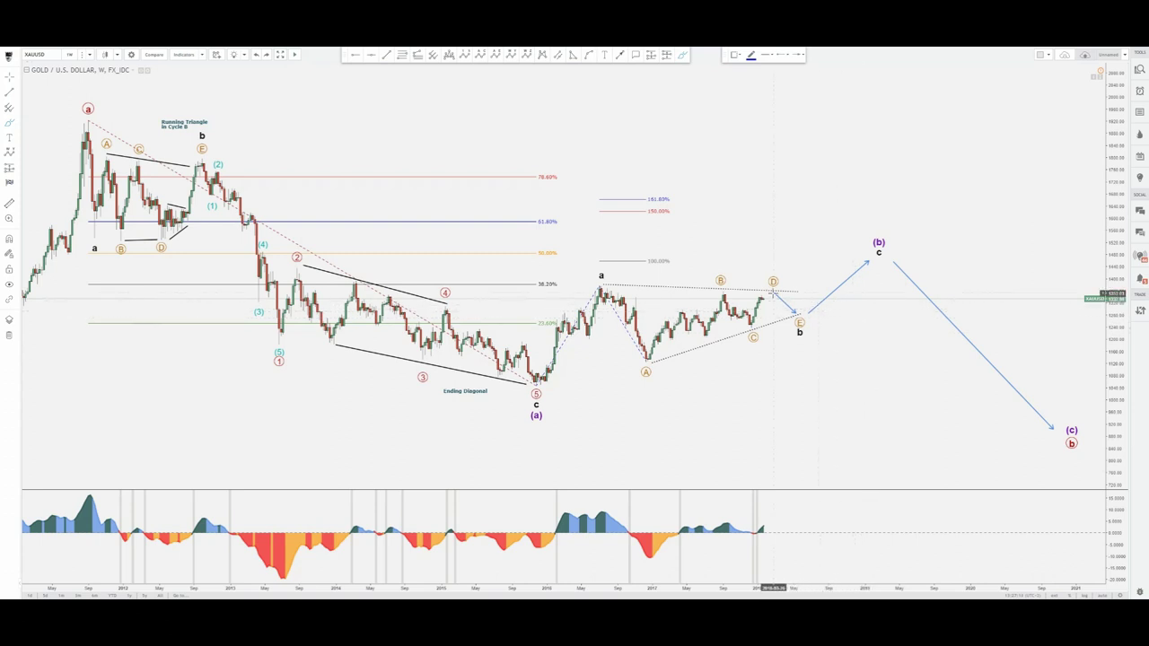
{"action": "left_click_drag", "start_coordinate": [770, 288], "coordinate": [768, 293]}
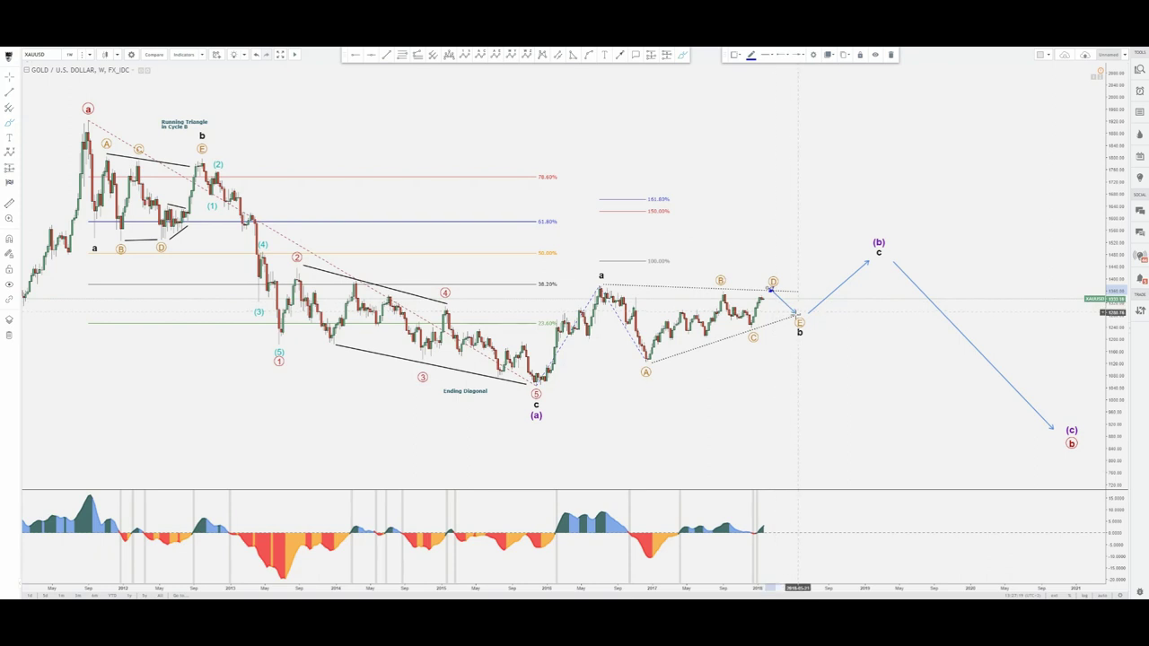
{"action": "left_click", "coordinate": [793, 314]}
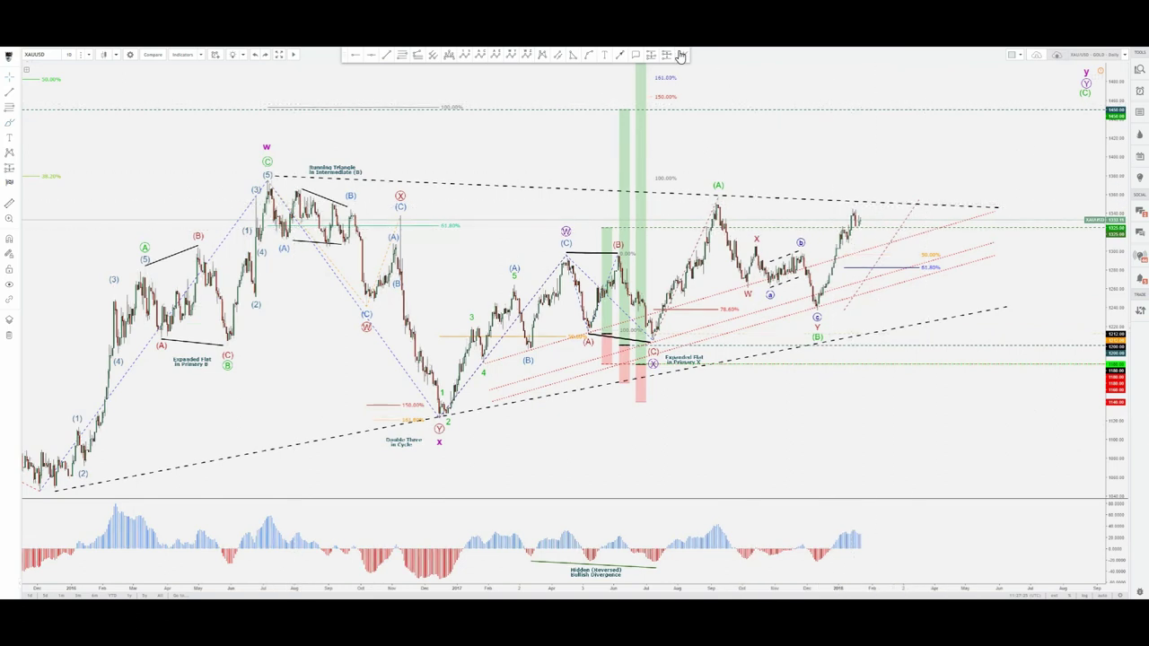
Step: On the daily XAUUSD chart, brush three arrows along the red dotted parallel lines beneath the latest price, and clear them
{"action": "left_click", "coordinate": [681, 56]}
{"action": "left_click_drag", "start_coordinate": [870, 247], "coordinate": [926, 229]}
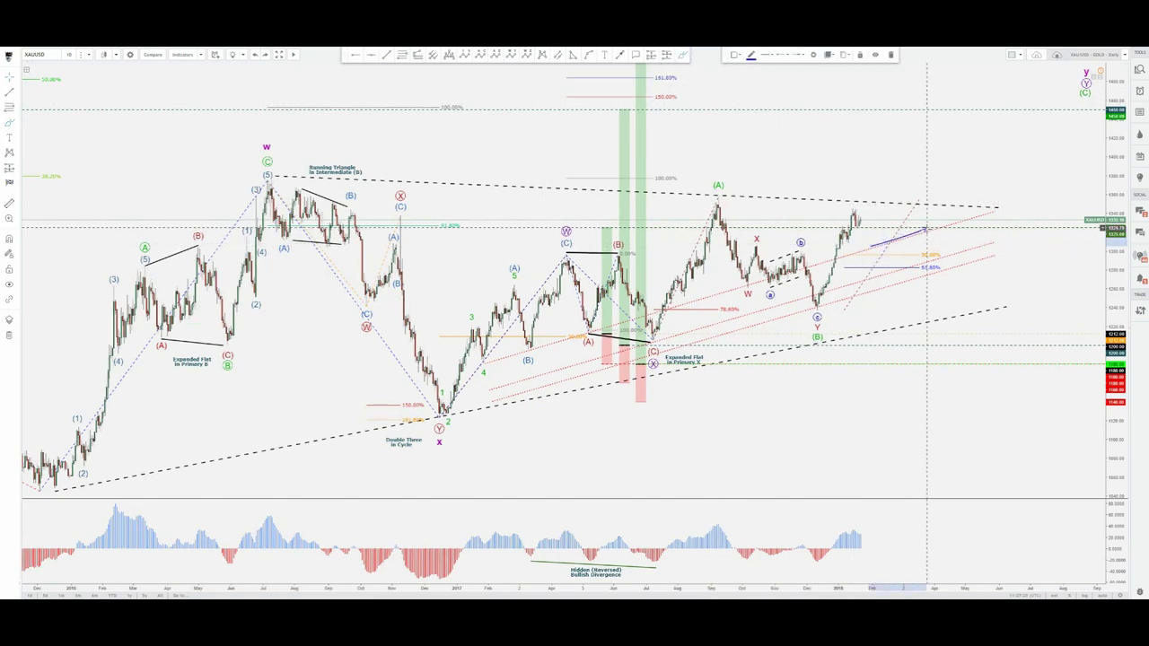
{"action": "left_click_drag", "start_coordinate": [885, 272], "coordinate": [945, 255]}
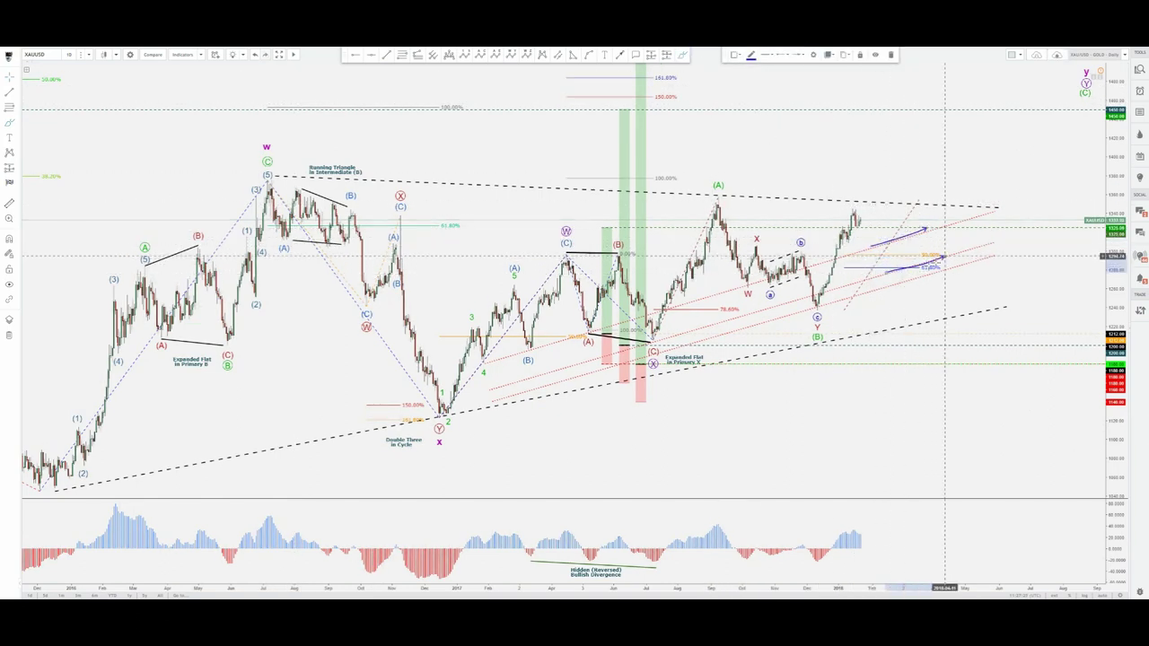
{"action": "left_click", "coordinate": [894, 285]}
{"action": "left_click", "coordinate": [967, 266]}
{"action": "key", "text": "ctrl+z"}
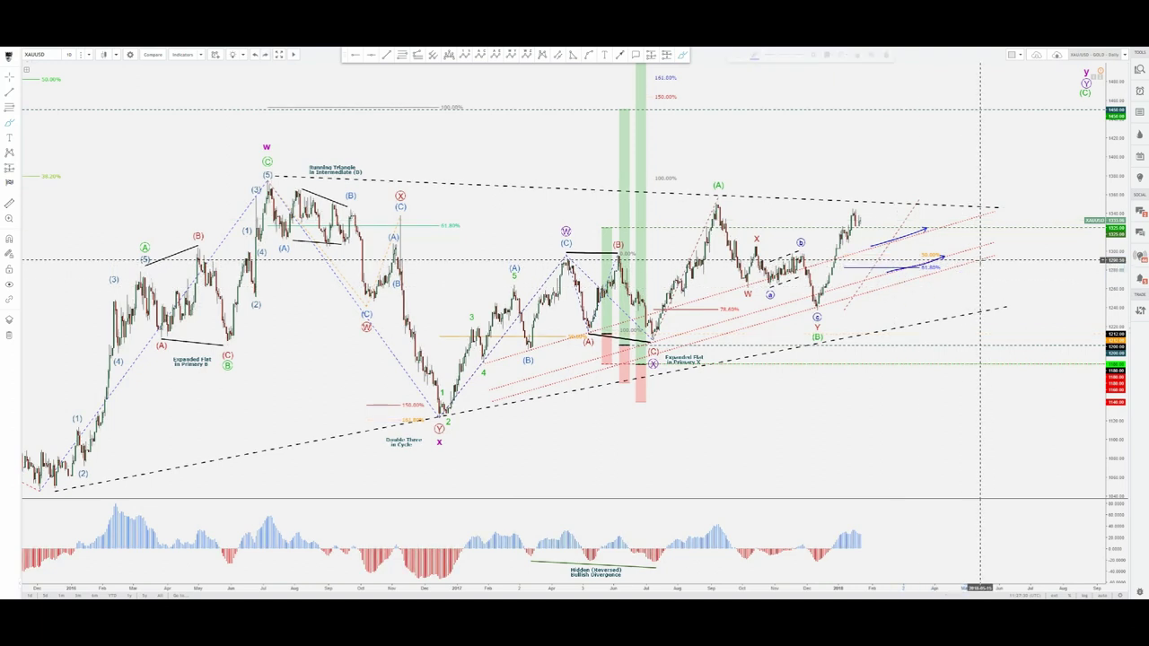
{"action": "key", "text": "ctrl+z"}
{"action": "key", "text": "ctrl+z"}
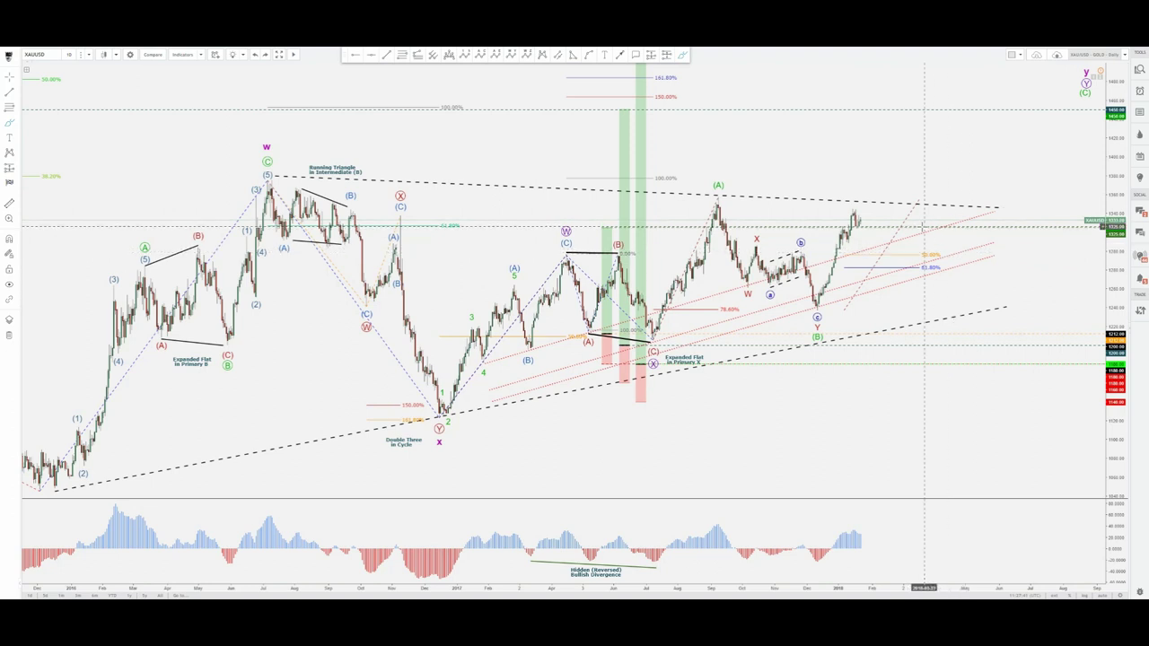
Step: Brush the area between the January 2018 high and the dashed upper trendline on the daily XAUUSD chart
{"action": "left_click", "coordinate": [854, 205]}
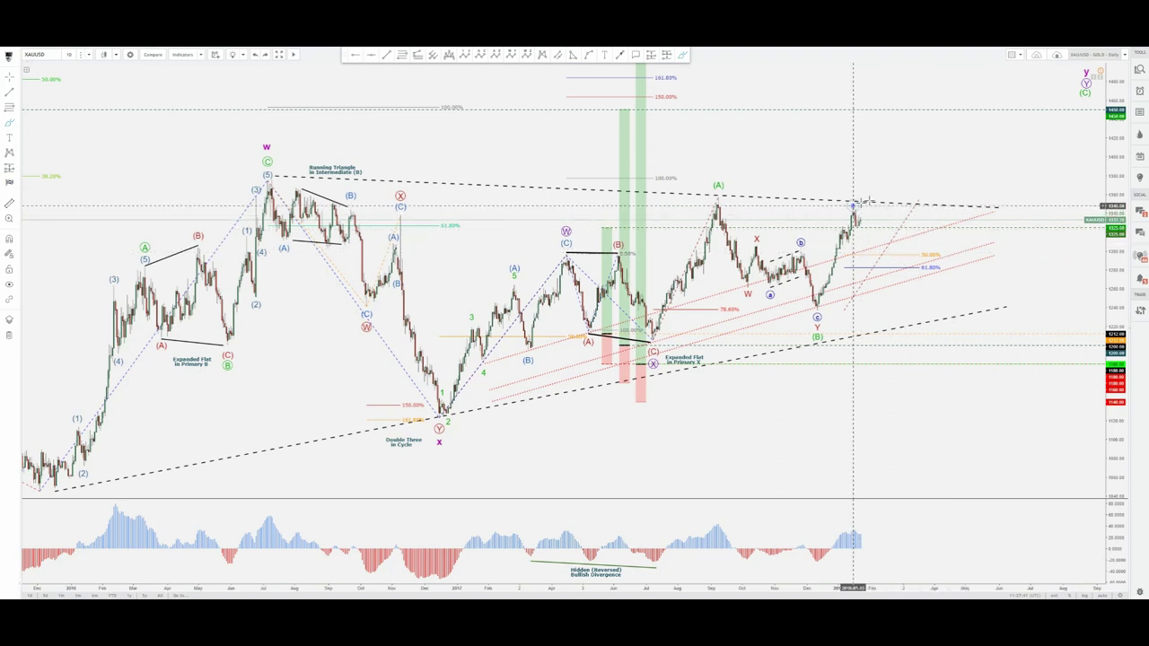
{"action": "left_click", "coordinate": [883, 194]}
{"action": "key", "text": "Escape"}
{"action": "left_click", "coordinate": [686, 55]}
{"action": "left_click", "coordinate": [877, 200]}
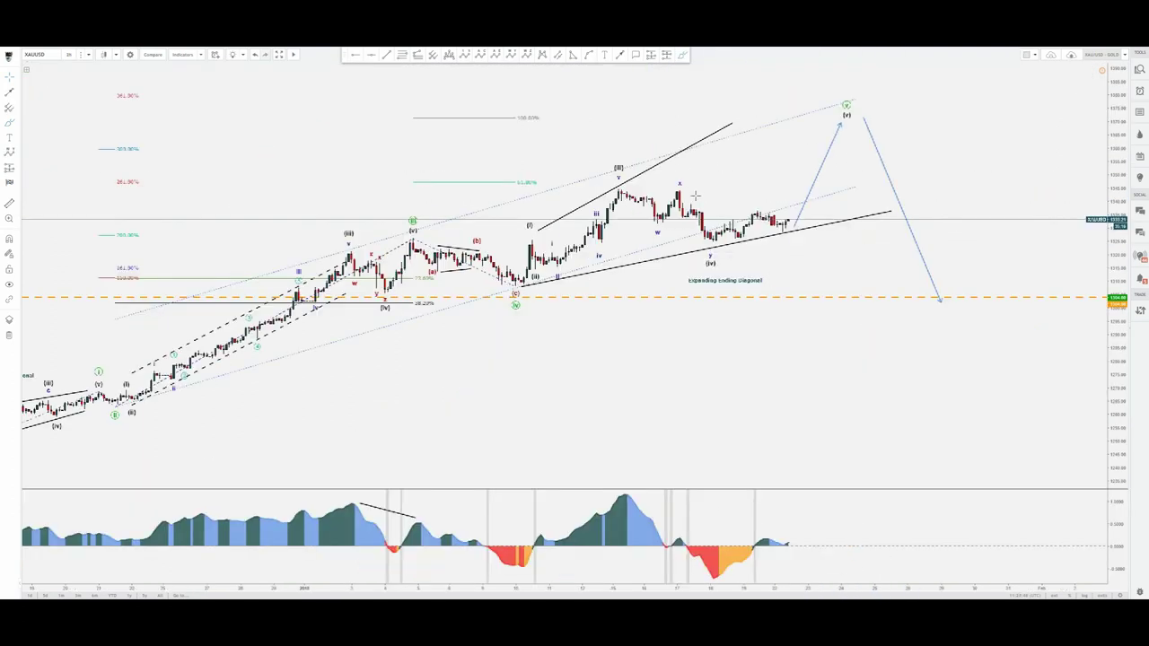
Step: Brush an upward arrow from the latest price toward wave (v) on the 2-hour XAUUSD chart, and clear it
{"action": "left_click", "coordinate": [681, 55]}
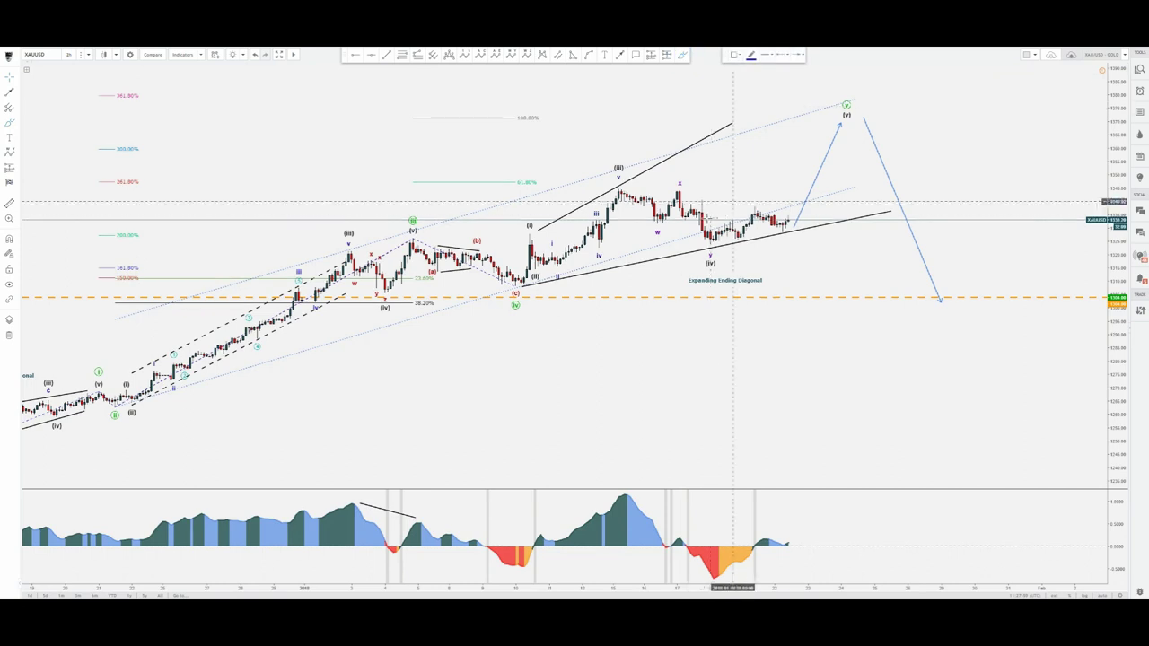
{"action": "left_click", "coordinate": [795, 219]}
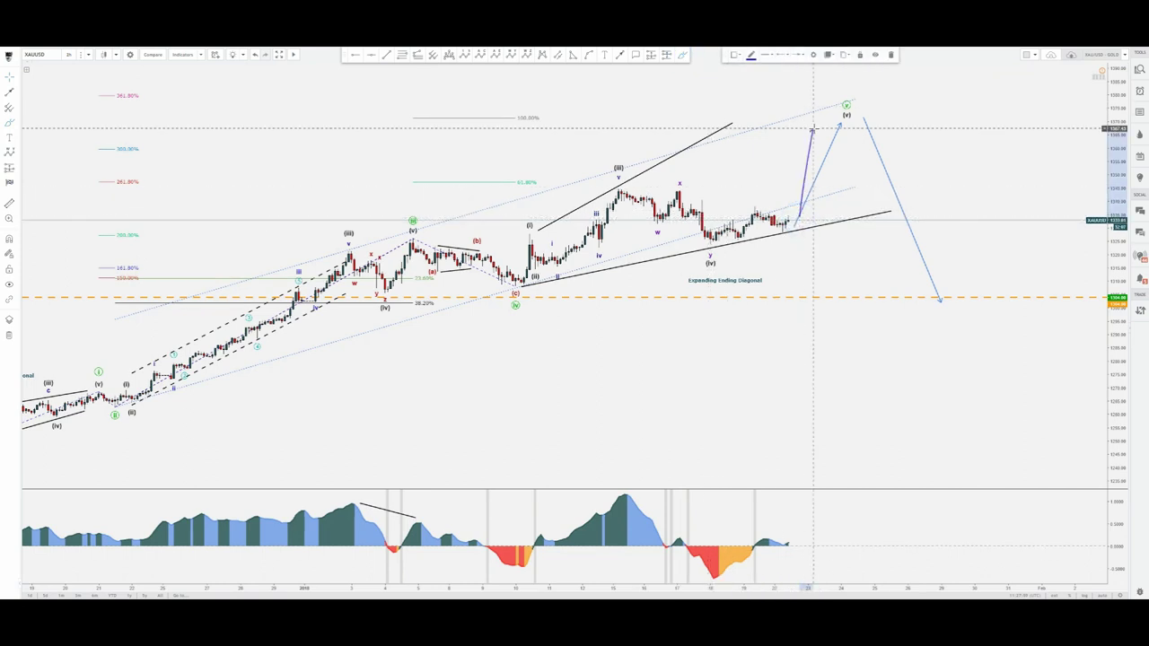
{"action": "key", "text": "Escape"}
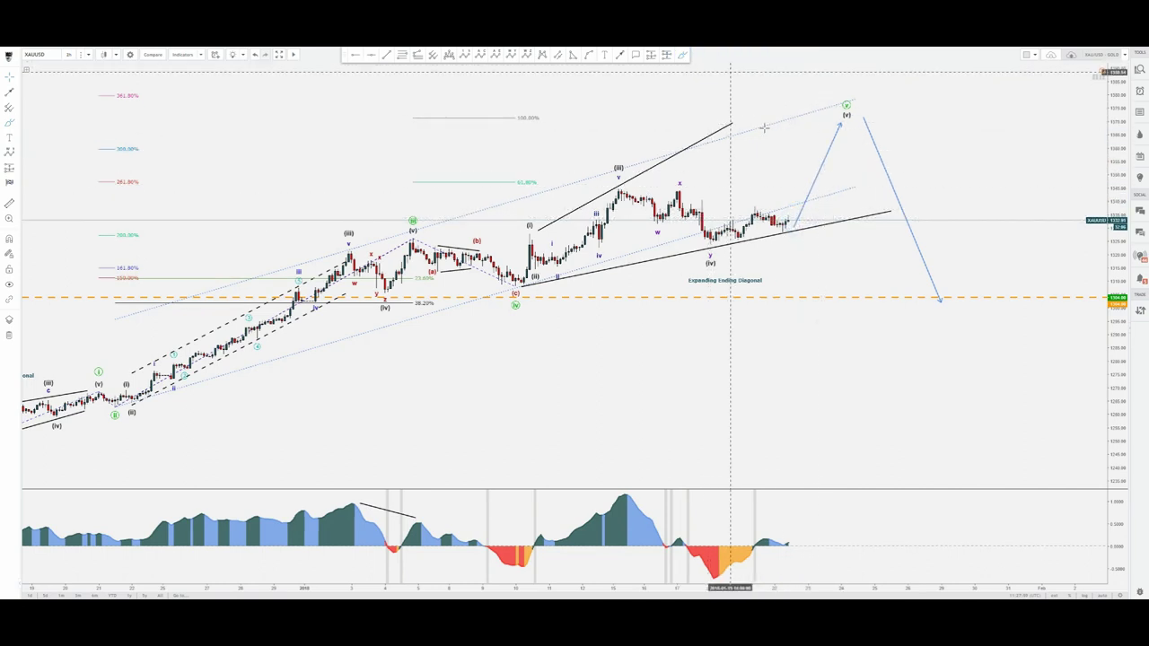
Step: Brush a short drop through the lower black trendline and a wavy rise from the latest price to wave (v), clearing each
{"action": "scroll", "coordinate": [763, 129], "scroll_direction": "down", "scroll_amount": 2}
{"action": "left_click", "coordinate": [686, 56]}
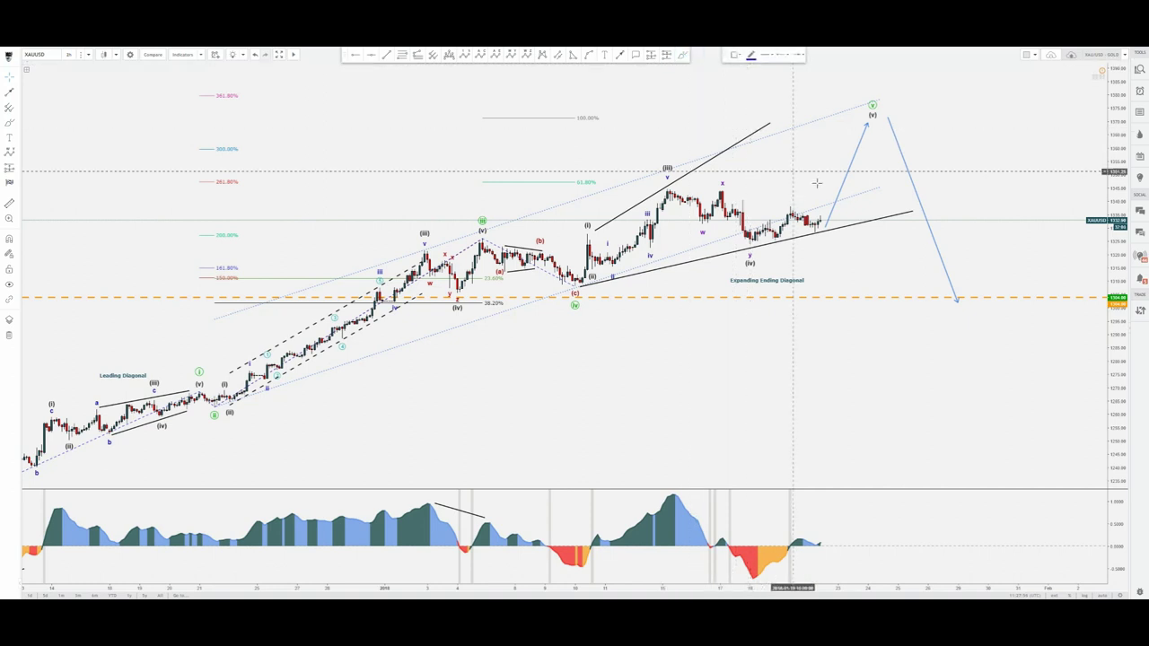
{"action": "left_click", "coordinate": [820, 216]}
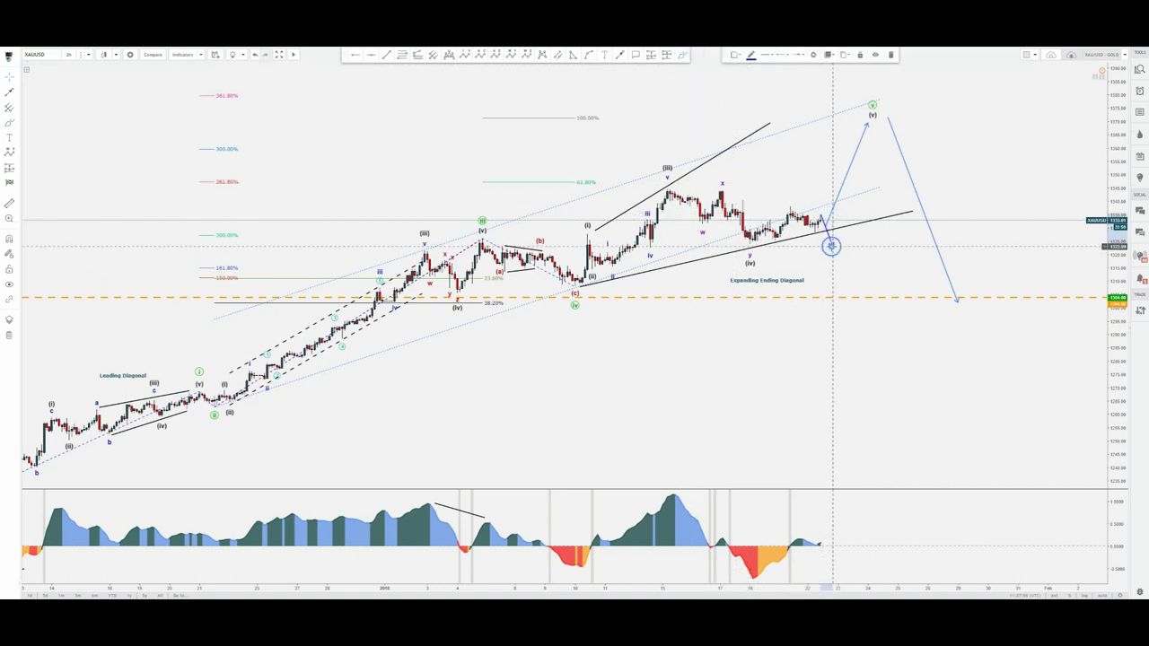
{"action": "key", "text": "Escape"}
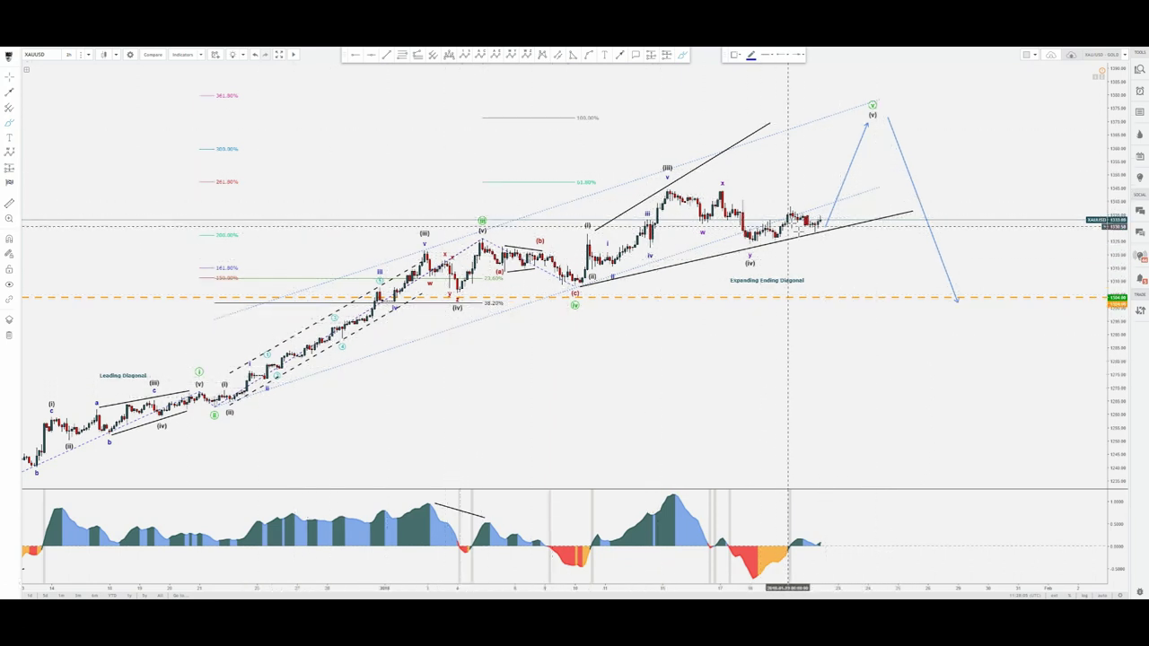
{"action": "left_click_drag", "start_coordinate": [820, 219], "coordinate": [863, 118]}
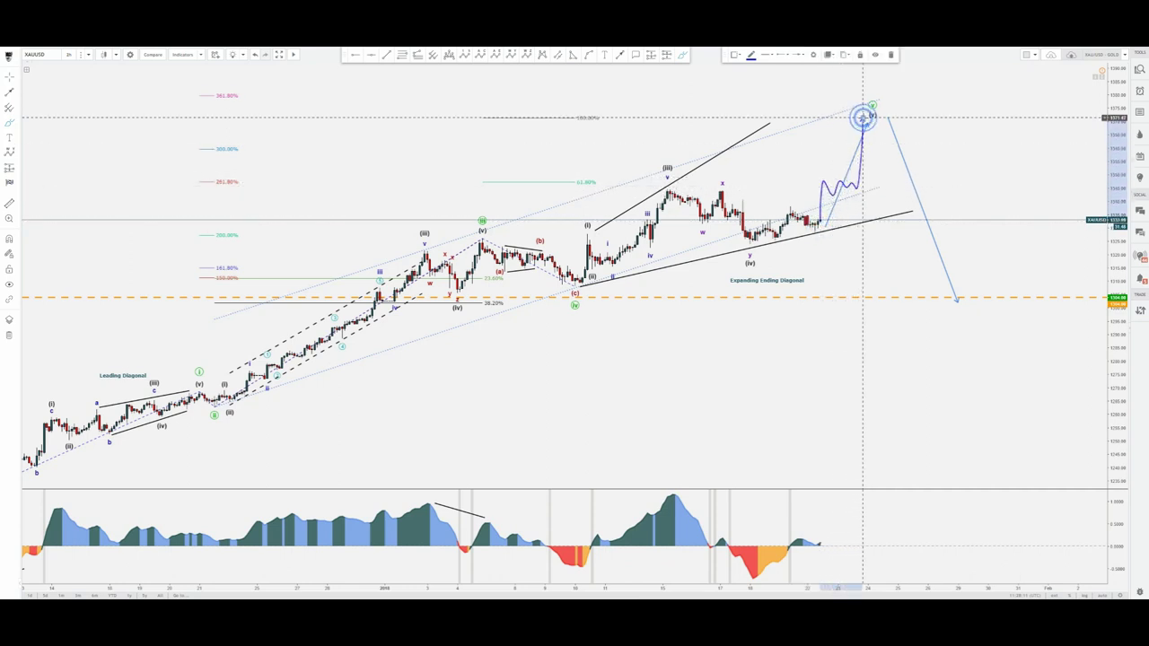
{"action": "key", "text": "Delete"}
Step: Brush an alternative drop below the lower black trendline with a zigzag rebound between two rising parallel arrows, and clear the strokes
{"action": "left_click", "coordinate": [682, 56]}
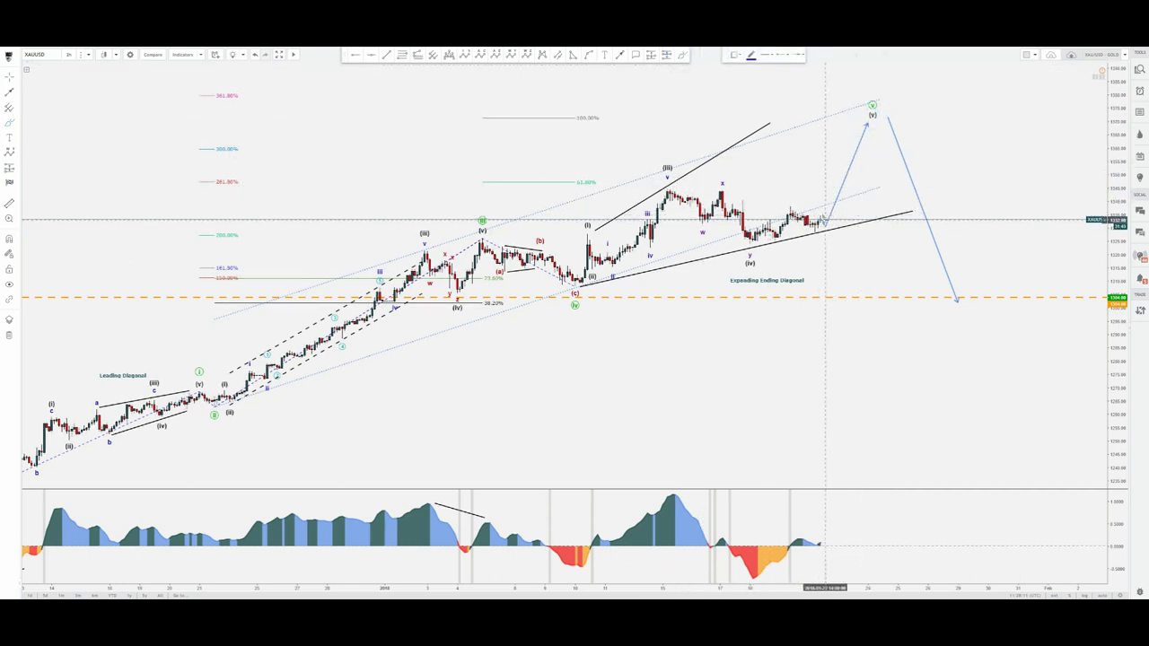
{"action": "mouse_move", "coordinate": [823, 220]}
{"action": "left_mouse_down"}
{"action": "mouse_move", "coordinate": [834, 252]}
{"action": "mouse_move", "coordinate": [852, 257]}
{"action": "mouse_move", "coordinate": [876, 245]}
{"action": "mouse_move", "coordinate": [880, 212]}
{"action": "left_mouse_up"}
{"action": "left_click_drag", "start_coordinate": [841, 267], "coordinate": [906, 230]}
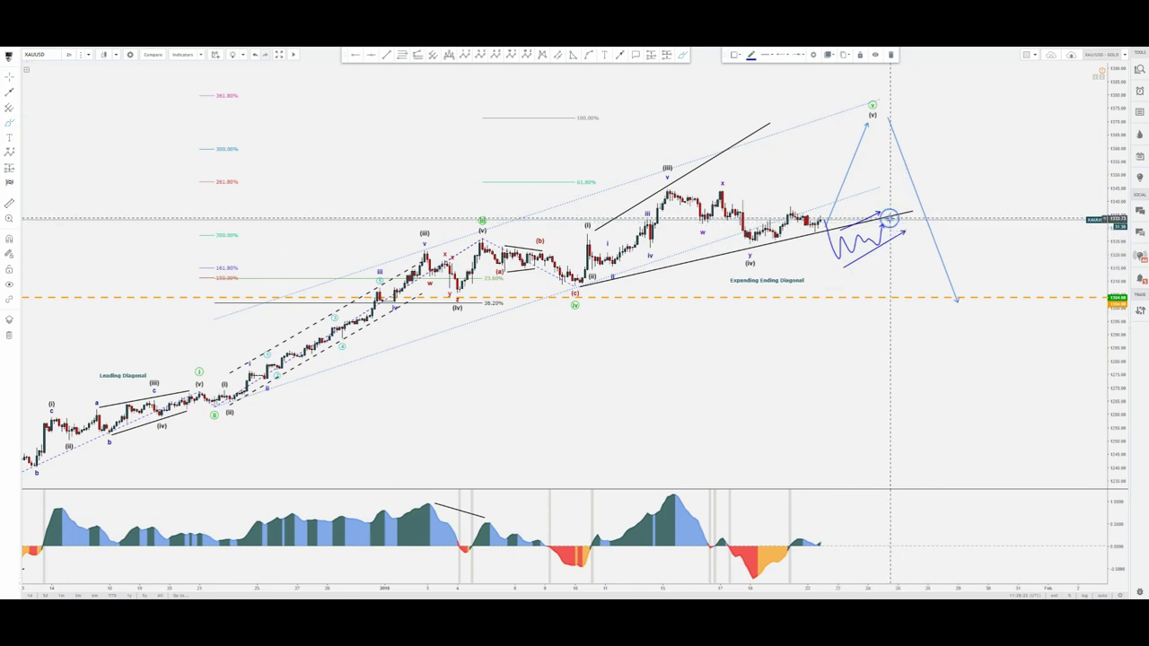
{"action": "left_click", "coordinate": [913, 245]}
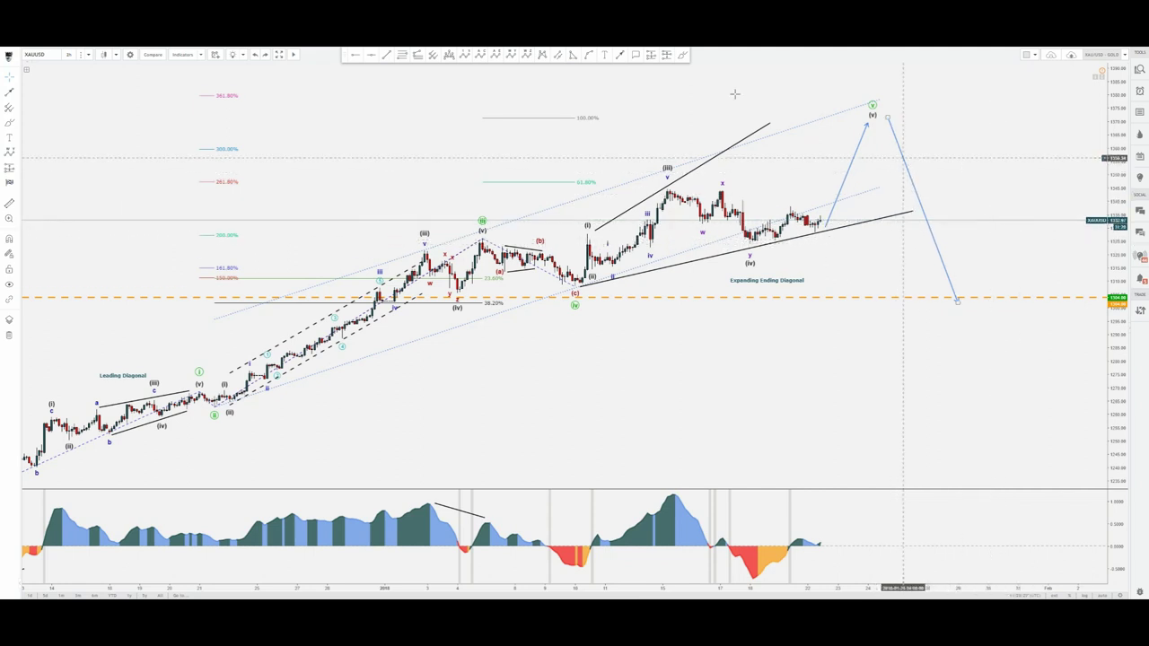
{"action": "left_click", "coordinate": [683, 55]}
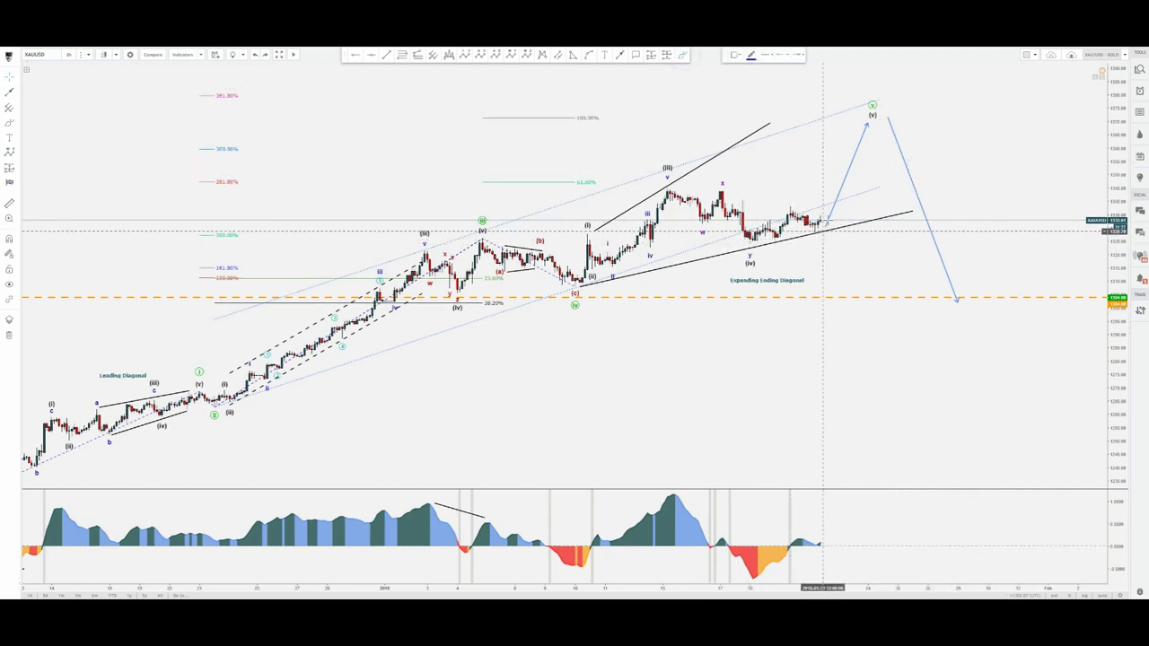
{"action": "left_click", "coordinate": [844, 150]}
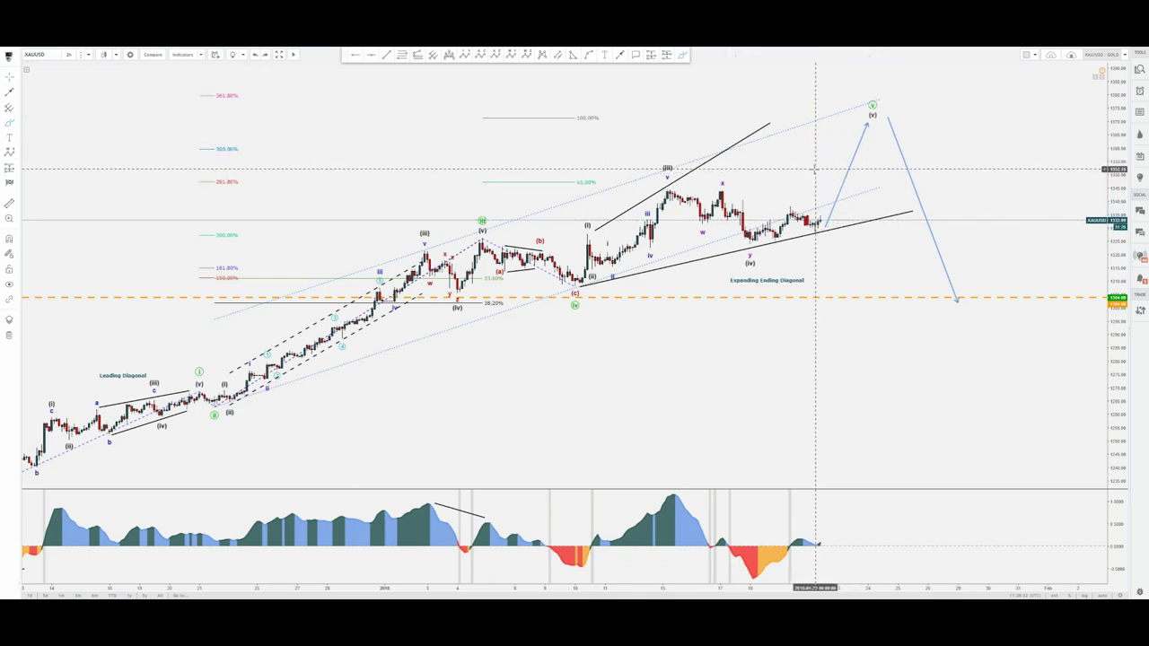
{"action": "left_click_drag", "start_coordinate": [566, 354], "coordinate": [715, 316]}
{"action": "scroll", "coordinate": [653, 316], "scroll_direction": "up", "scroll_amount": 1}
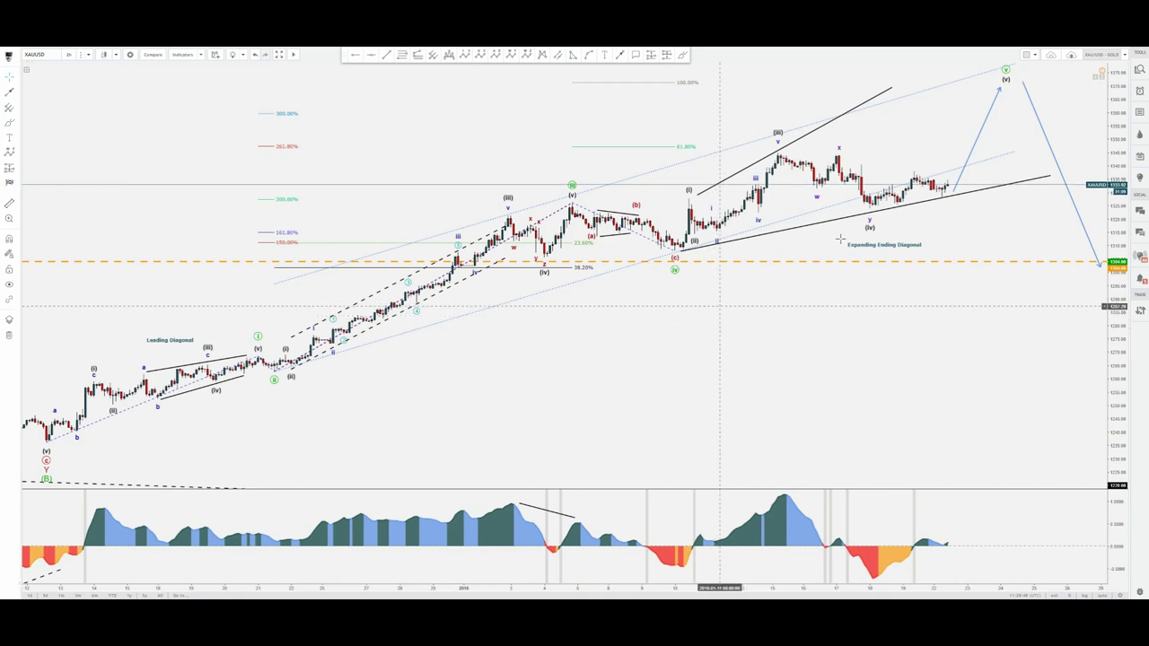
{"action": "left_click", "coordinate": [882, 147]}
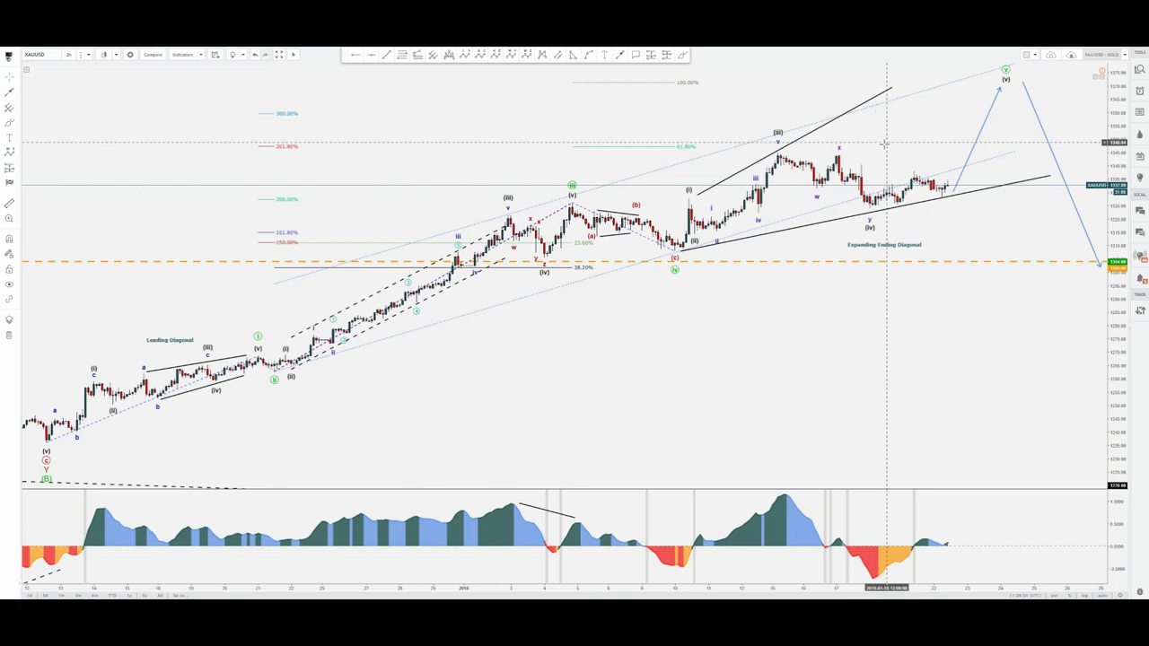
{"action": "left_click", "coordinate": [884, 144]}
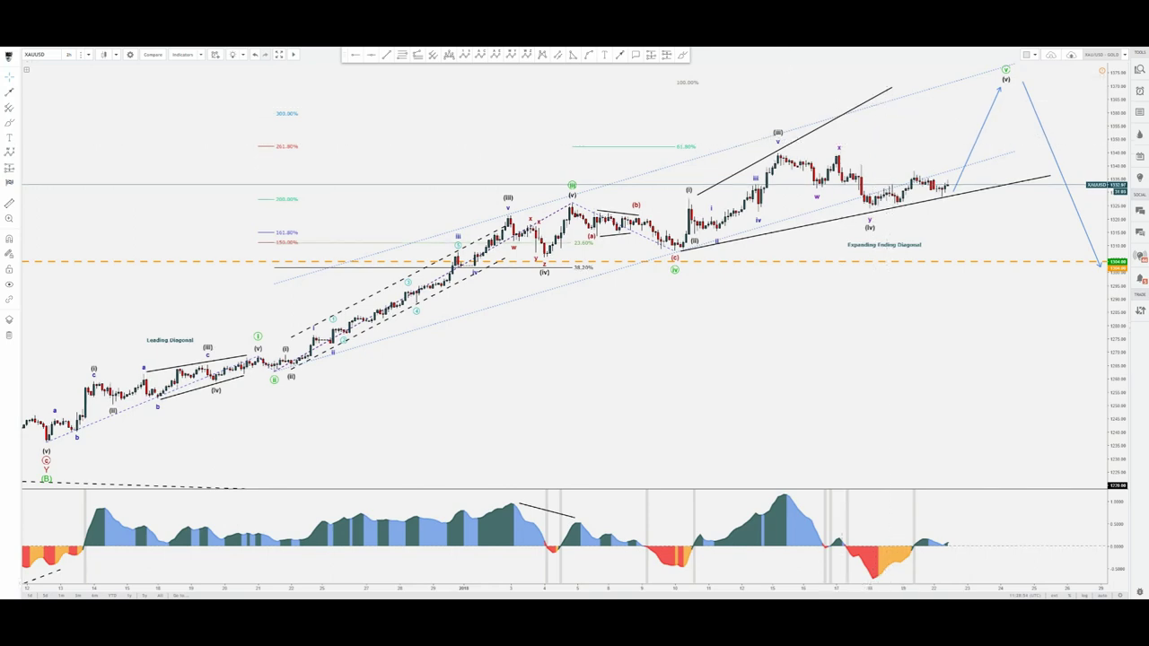